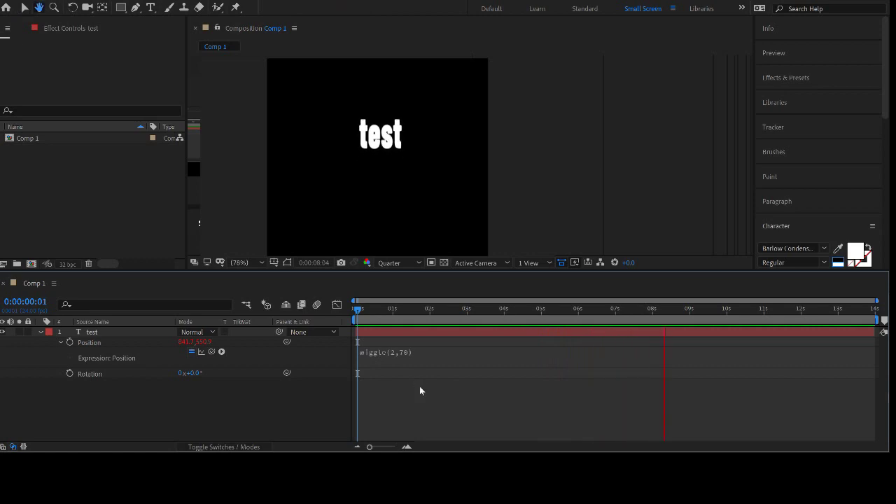
- Stop the preview, return to the first frame and zoom in on the test text
{"action": "key", "text": "space"}
{"action": "left_click_drag", "start_coordinate": [428, 306], "coordinate": [333, 317]}
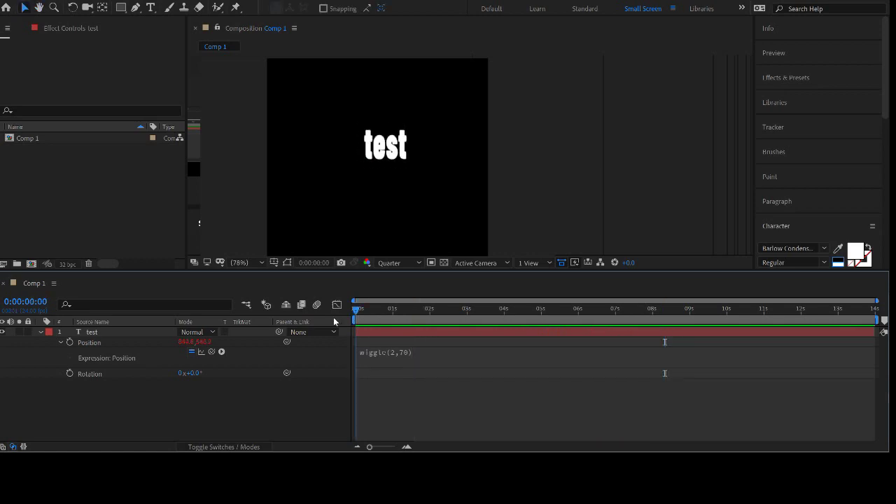
{"action": "left_click", "coordinate": [420, 332]}
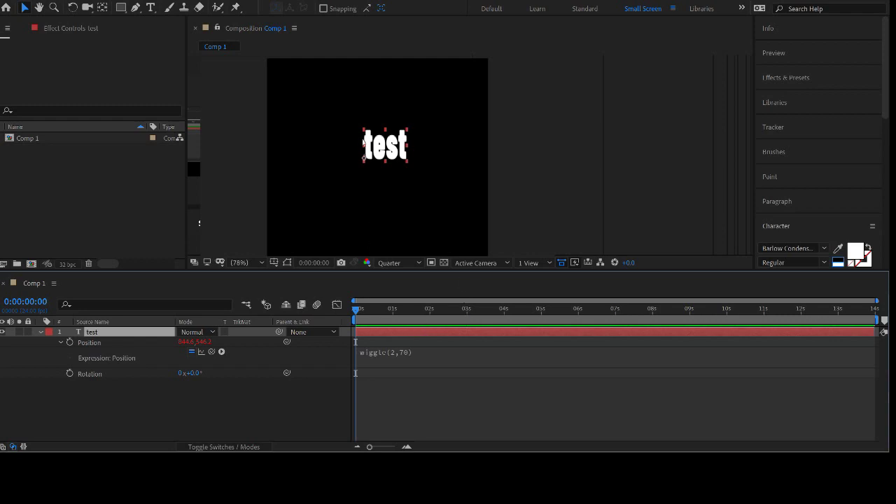
{"action": "scroll", "coordinate": [387, 165], "scroll_direction": "up", "scroll_amount": 2}
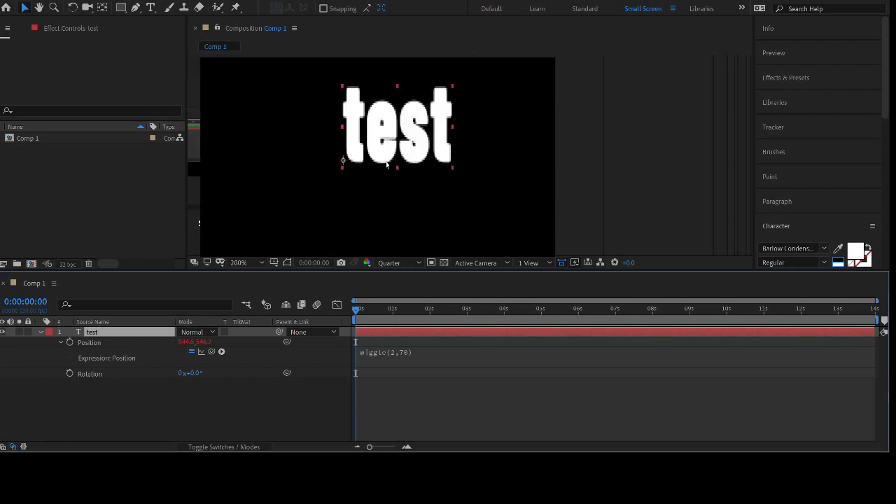
{"action": "left_click", "coordinate": [425, 394]}
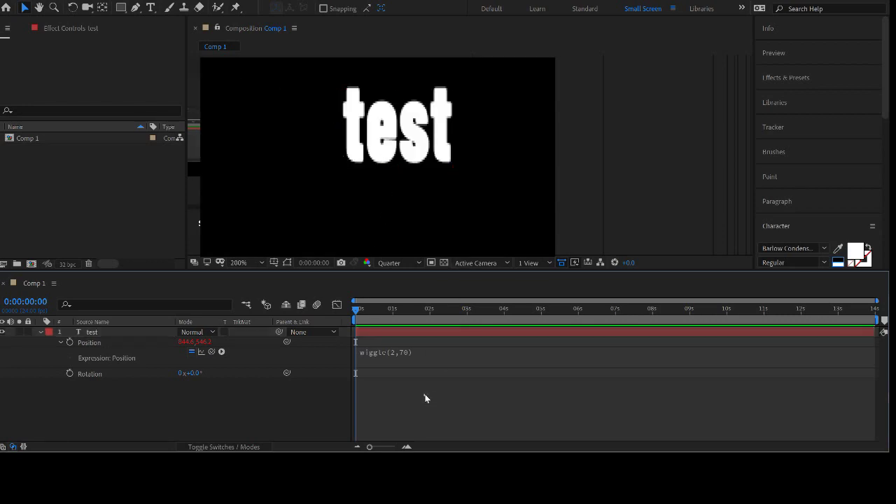
- Centre the test layer's anchor point on the text, try rotating the layer to about 83°, and undo the rotation
{"action": "left_click", "coordinate": [436, 333]}
{"action": "left_click", "coordinate": [102, 8]}
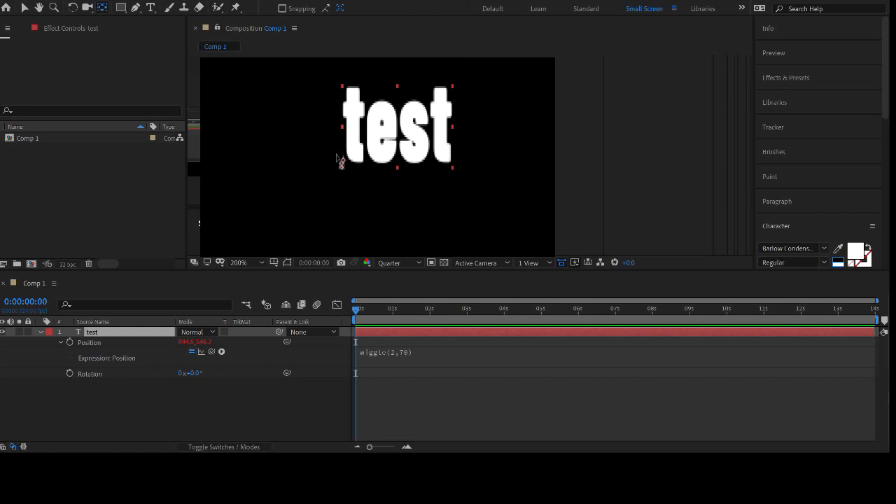
{"action": "left_click_drag", "start_coordinate": [362, 149], "coordinate": [398, 133]}
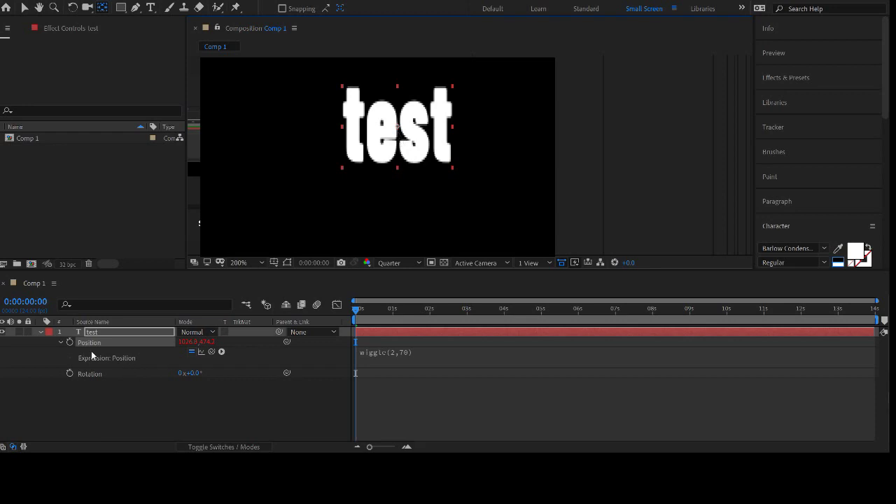
{"action": "left_click_drag", "start_coordinate": [195, 376], "coordinate": [236, 364]}
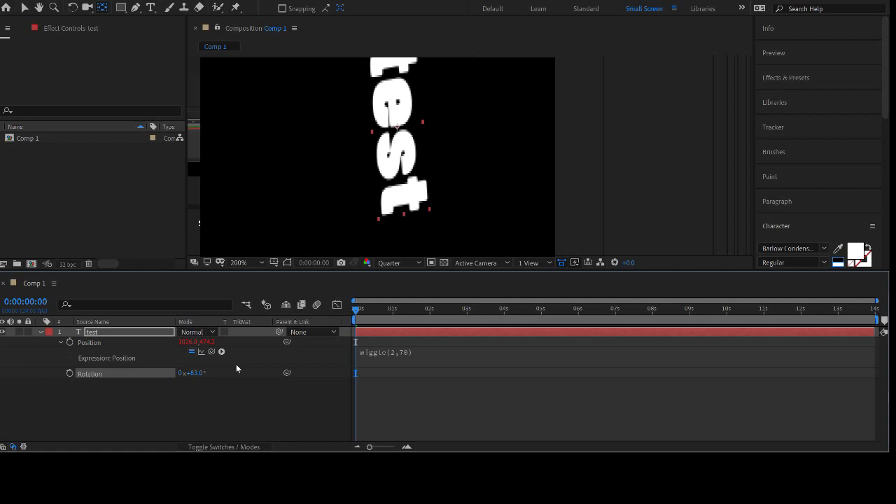
{"action": "key", "text": "ctrl+z"}
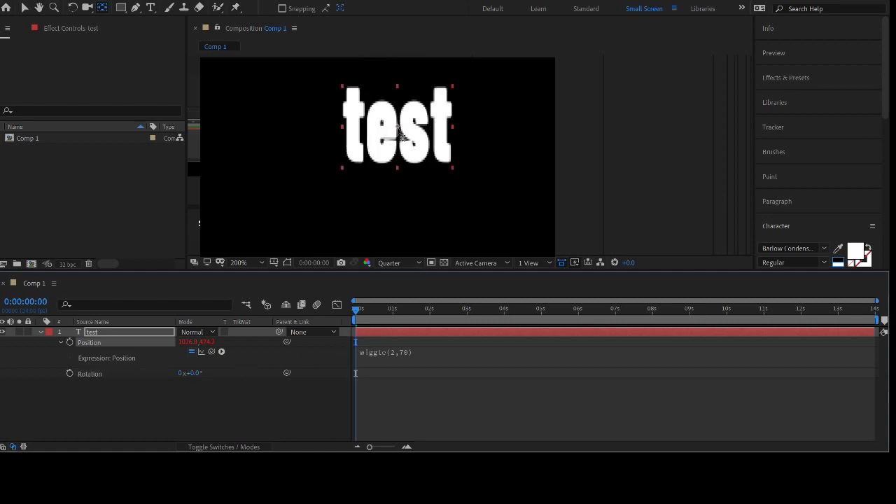
- Move the test layer's anchor point to the text's upper-left corner, try a rotation around it, and undo that rotation
{"action": "left_click_drag", "start_coordinate": [364, 114], "coordinate": [341, 86]}
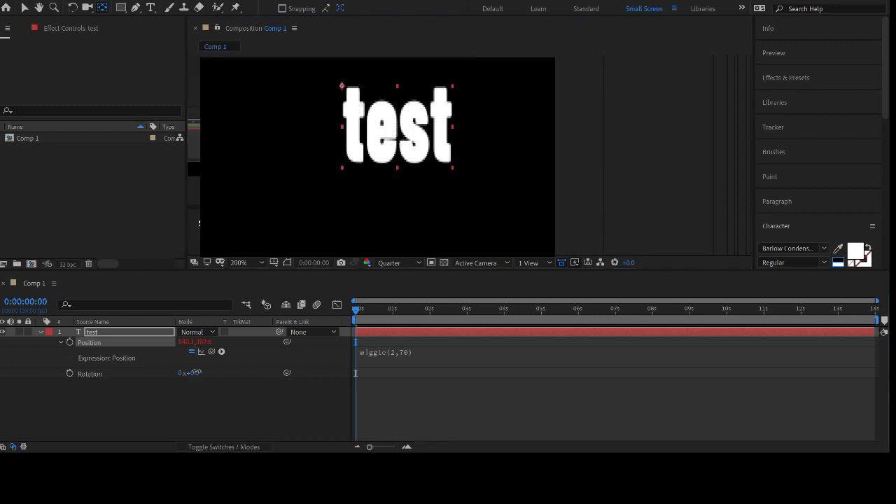
{"action": "left_click_drag", "start_coordinate": [190, 372], "coordinate": [217, 375]}
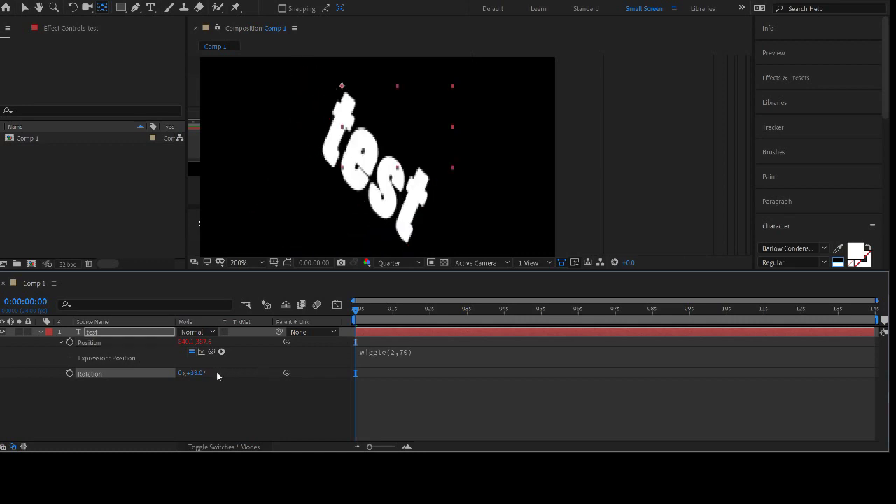
{"action": "key", "text": "ctrl+z"}
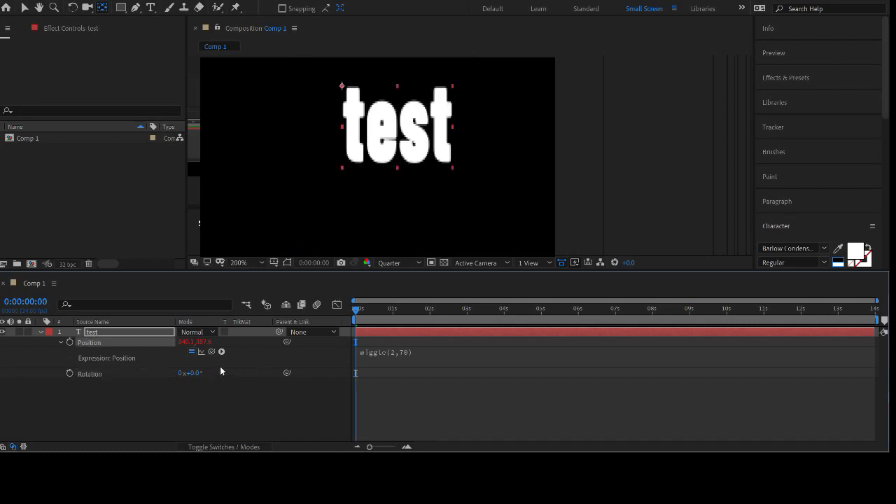
- Select the test text with the Selection tool and scrub through the start of the timeline, stopping at 0:00:00:23
{"action": "left_click", "coordinate": [412, 408]}
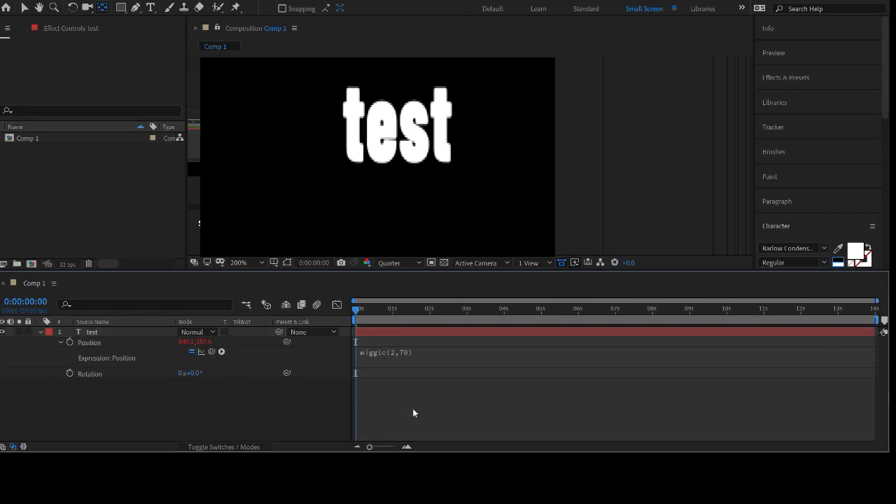
{"action": "left_click", "coordinate": [24, 8]}
{"action": "left_click", "coordinate": [344, 151]}
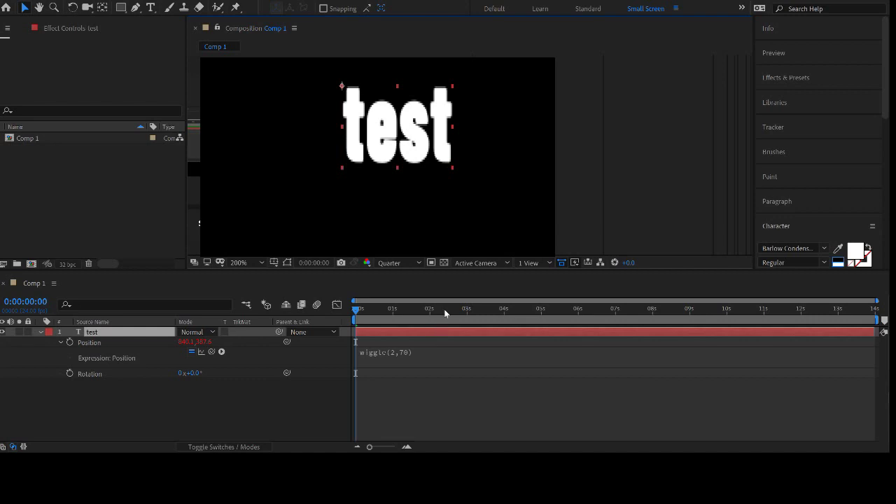
{"action": "left_click", "coordinate": [434, 308]}
{"action": "mouse_move", "coordinate": [405, 315]}
{"action": "left_mouse_down"}
{"action": "mouse_move", "coordinate": [381, 314]}
{"action": "mouse_move", "coordinate": [391, 314]}
{"action": "left_mouse_up"}
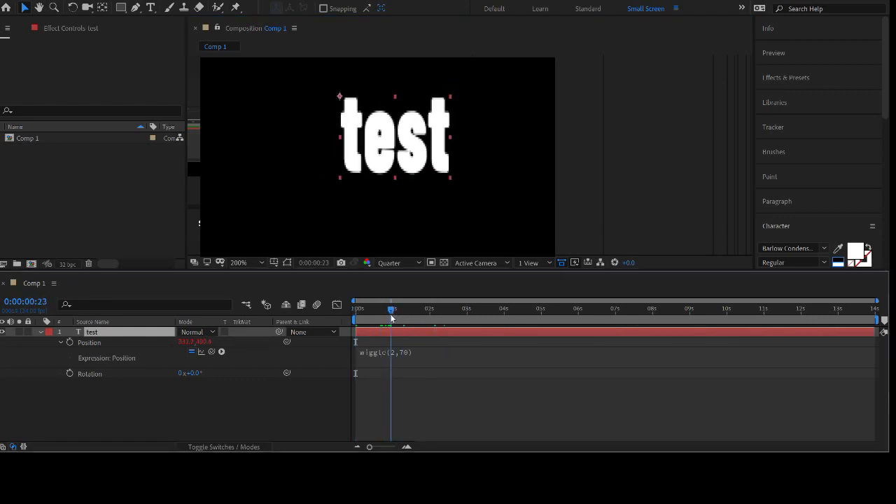
- Show all of the test layer's Transform properties and set a 100% Opacity keyframe at 0:00:02:00
{"action": "left_click", "coordinate": [61, 343]}
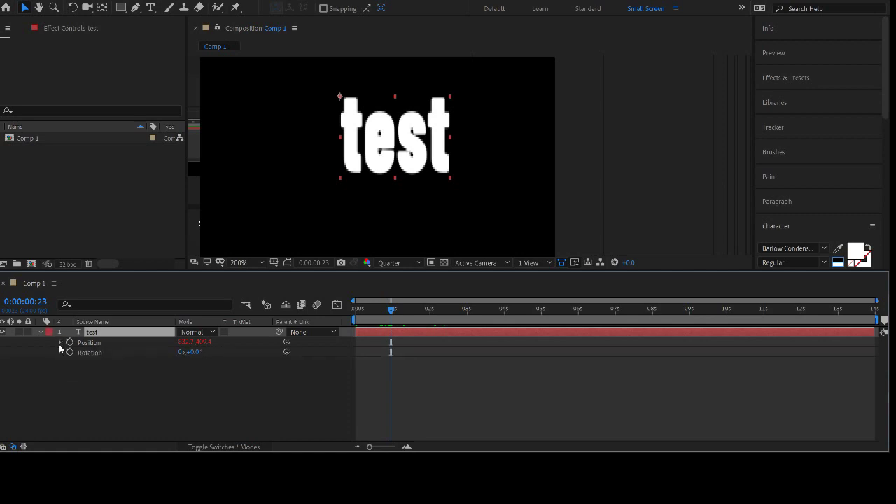
{"action": "left_click", "coordinate": [39, 337]}
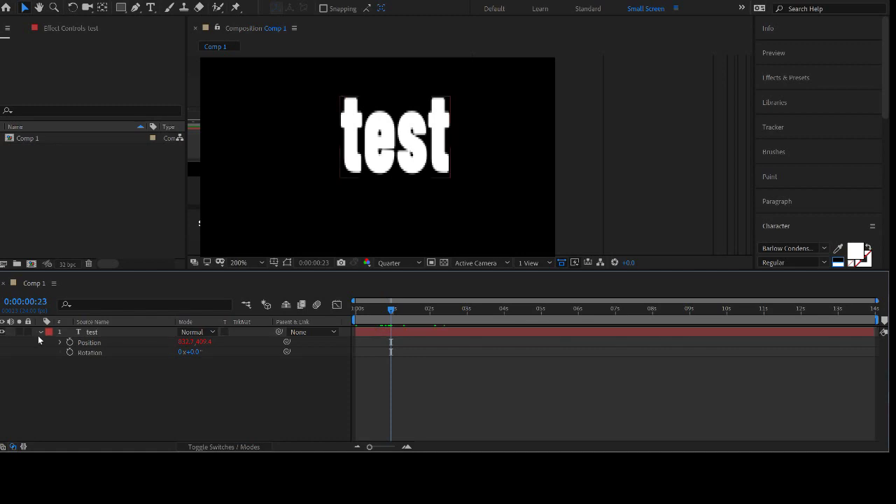
{"action": "left_click", "coordinate": [39, 332]}
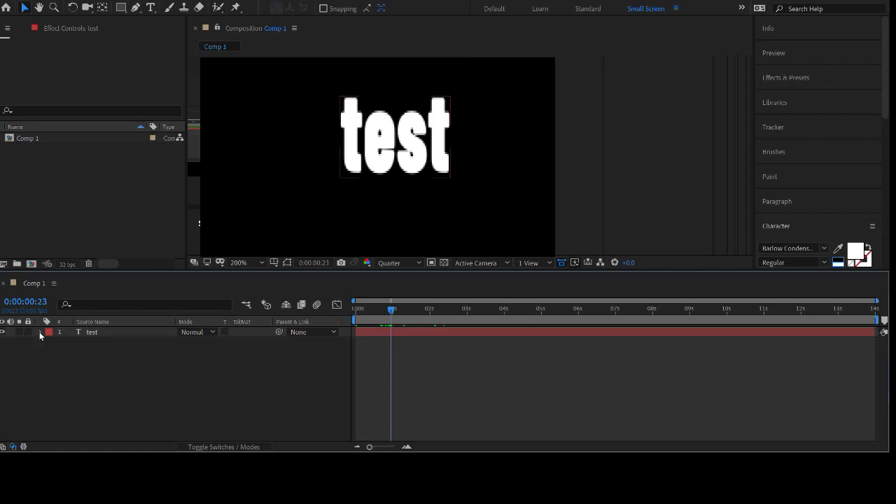
{"action": "left_click", "coordinate": [39, 332]}
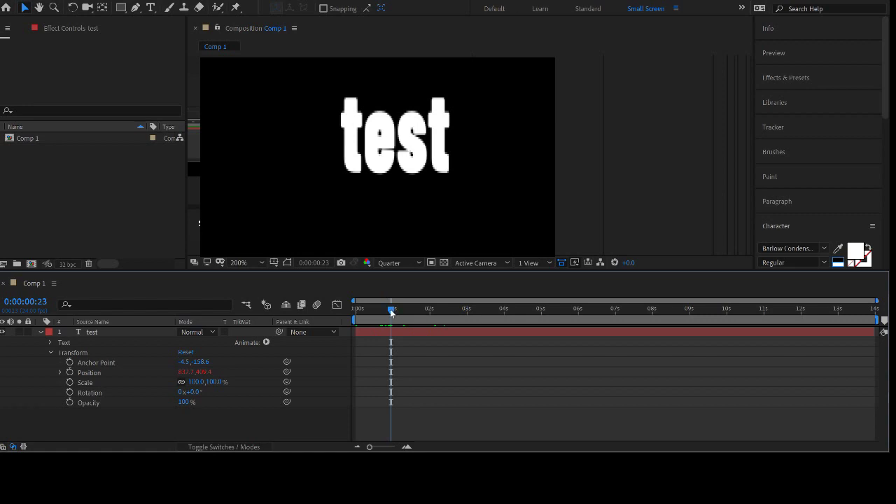
{"action": "left_click_drag", "start_coordinate": [390, 309], "coordinate": [429, 312]}
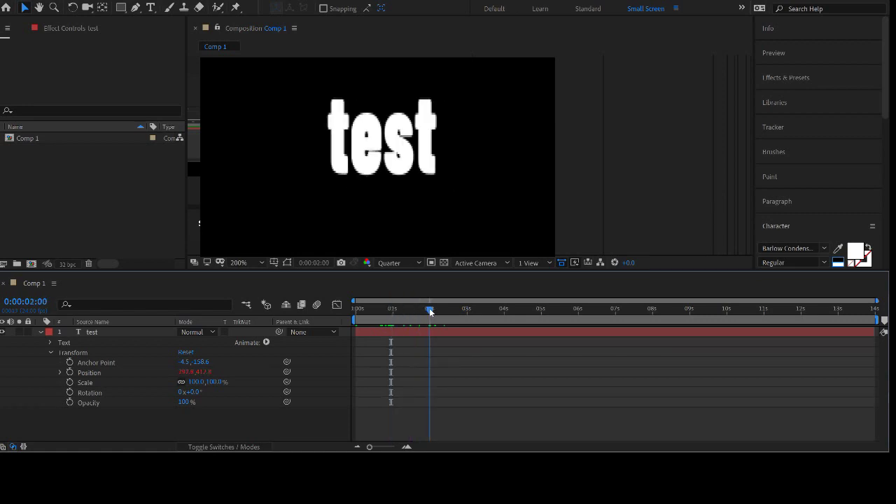
{"action": "left_click", "coordinate": [70, 403]}
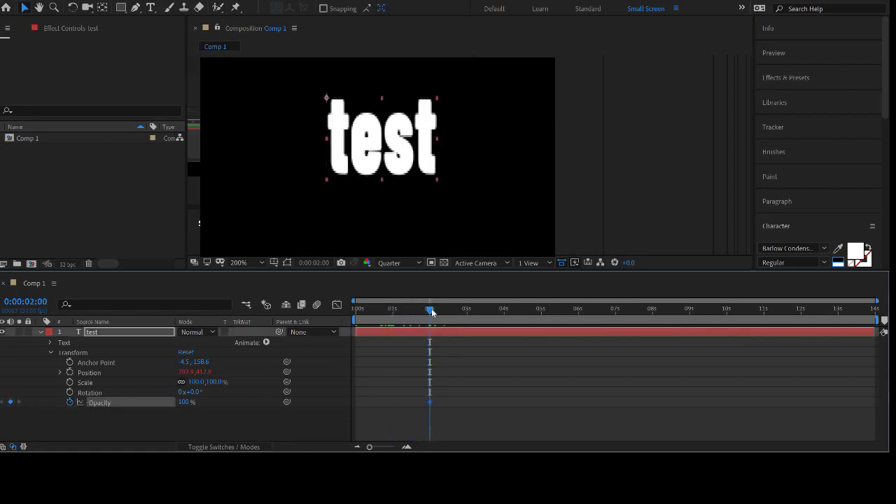
- Add an Opacity keyframe of 0% at 0:00:03:01 on the test layer
{"action": "left_click_drag", "start_coordinate": [433, 312], "coordinate": [474, 316]}
{"action": "left_click", "coordinate": [186, 402]}
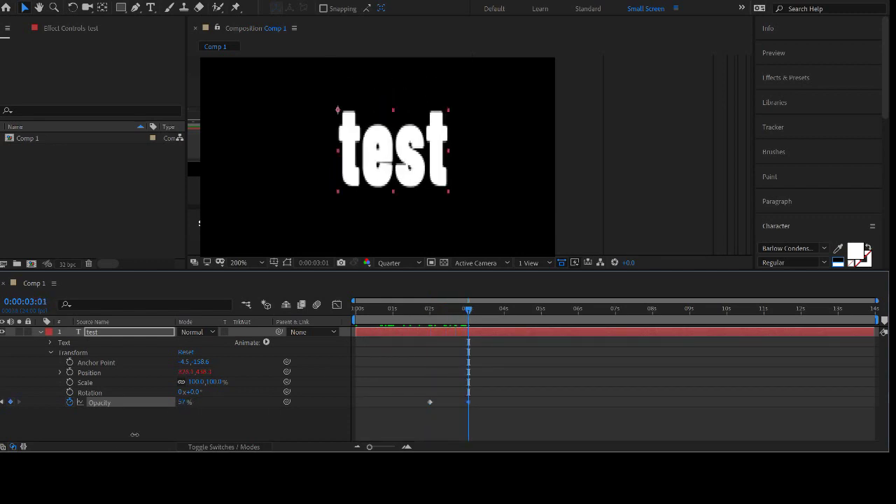
{"action": "type", "text": "0"}
{"action": "key", "text": "Return"}
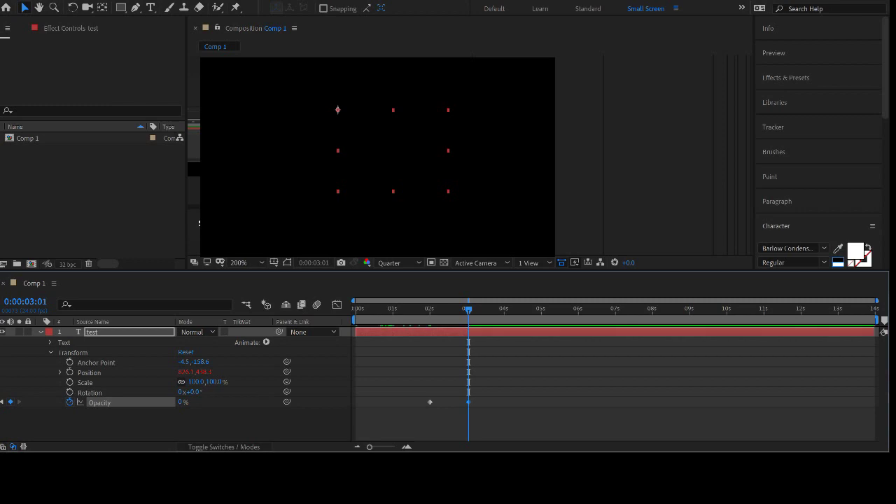
- Scrub through the fade-out and add an Opacity keyframe of 100% at 0:00:03:10
{"action": "left_click", "coordinate": [428, 315]}
{"action": "left_click_drag", "start_coordinate": [429, 314], "coordinate": [471, 313]}
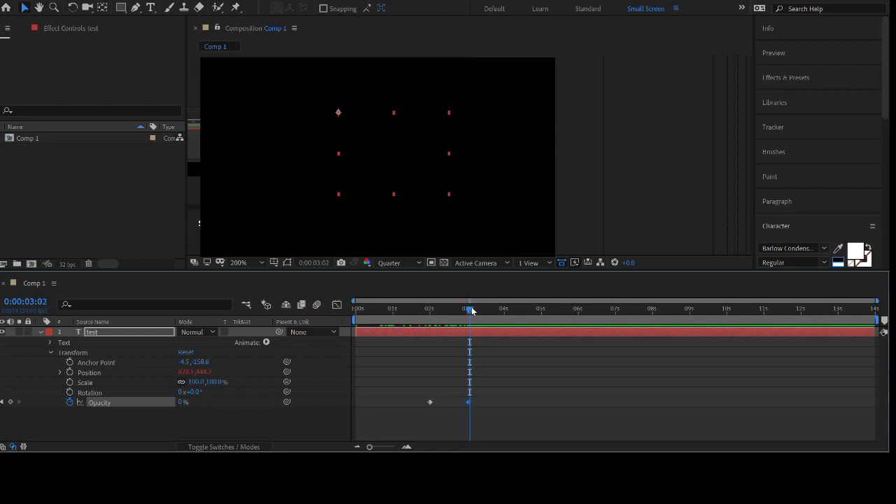
{"action": "left_click_drag", "start_coordinate": [472, 311], "coordinate": [483, 310]}
{"action": "left_click_drag", "start_coordinate": [180, 403], "coordinate": [370, 390]}
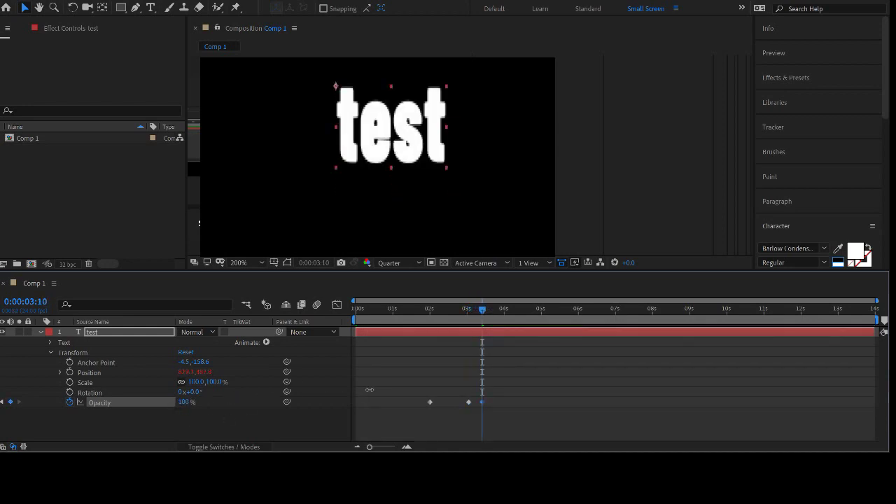
- Scrub back and forth across the three Opacity keyframes to examine the fade-out and fade-in
{"action": "left_click_drag", "start_coordinate": [433, 310], "coordinate": [491, 316]}
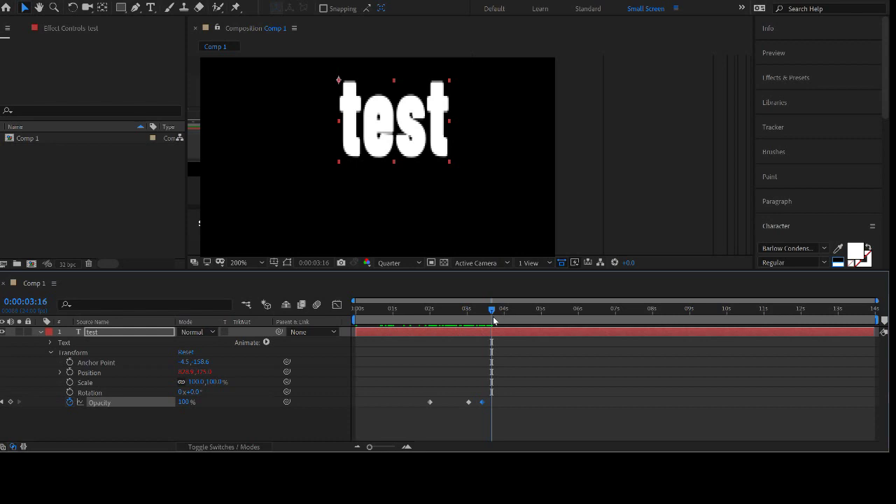
{"action": "left_click_drag", "start_coordinate": [493, 312], "coordinate": [431, 319]}
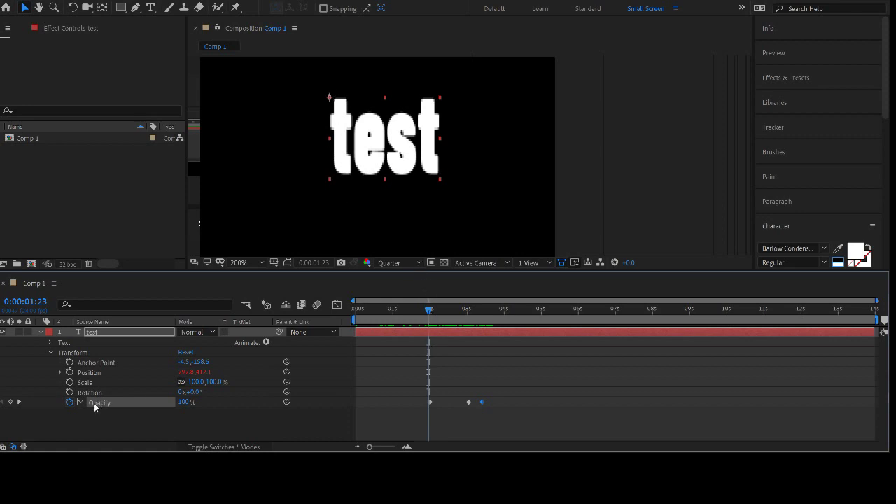
{"action": "left_click_drag", "start_coordinate": [430, 310], "coordinate": [488, 314]}
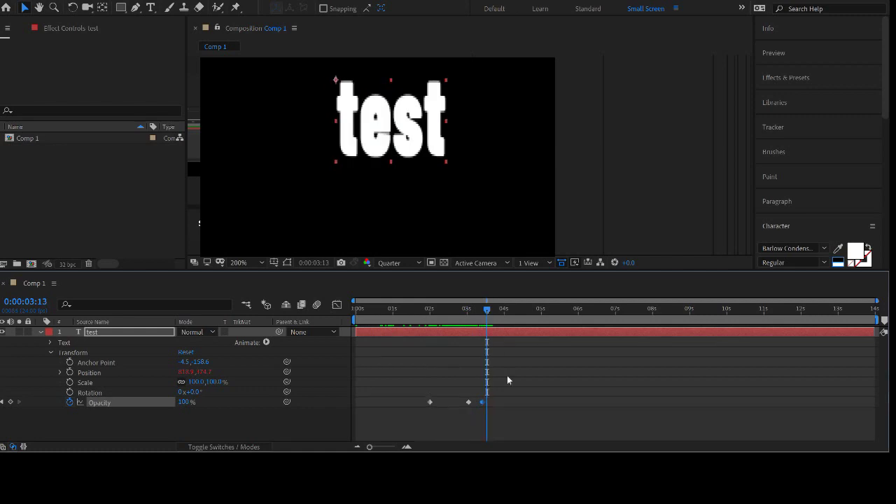
- Apply Easy Ease to all three Opacity keyframes and display their curve in the Graph Editor
{"action": "left_click_drag", "start_coordinate": [378, 425], "coordinate": [502, 391]}
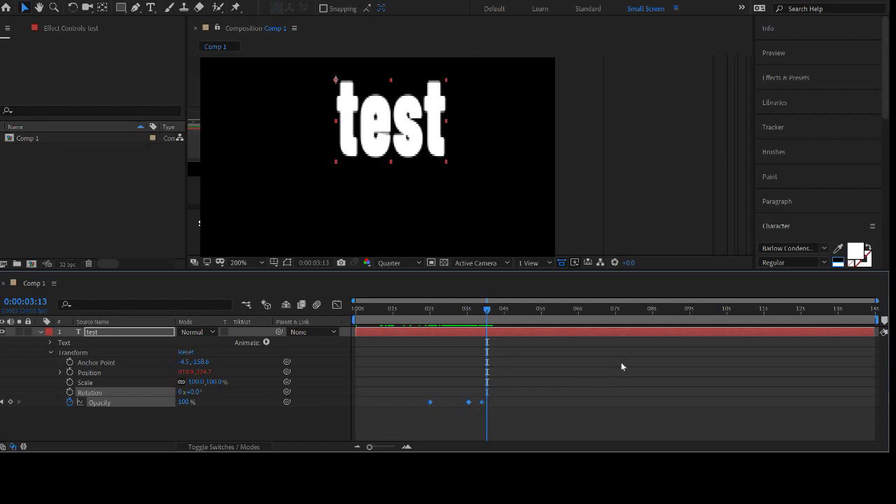
{"action": "key", "text": "F9"}
{"action": "left_click", "coordinate": [337, 306]}
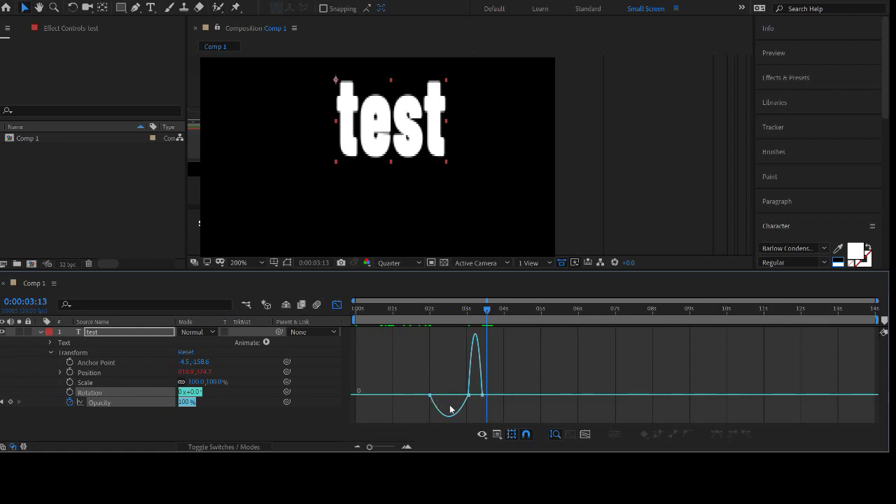
- Fit the selected Opacity keyframes in the graph view and compare the value graph with the speed graph
{"action": "left_click", "coordinate": [469, 396]}
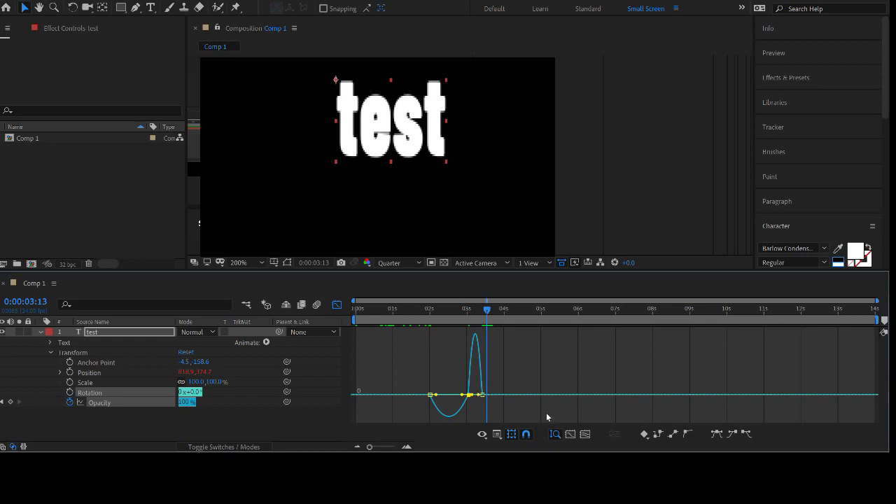
{"action": "left_click", "coordinate": [586, 435]}
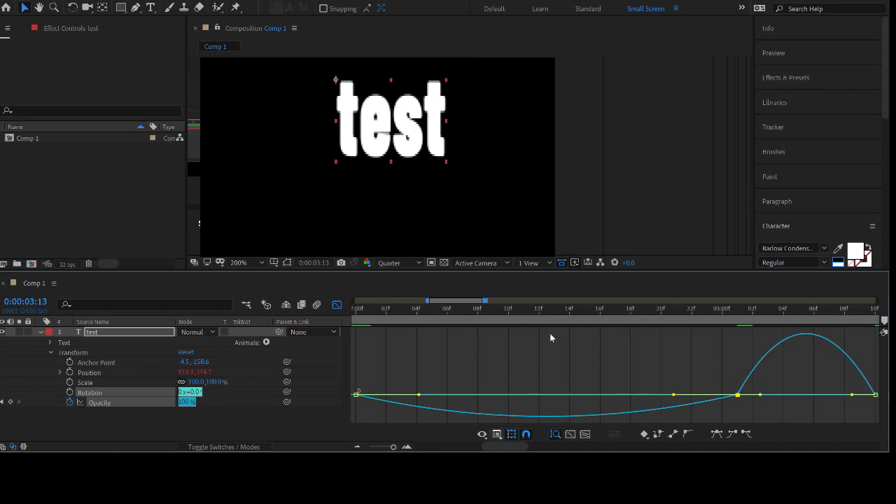
{"action": "key", "text": "F9"}
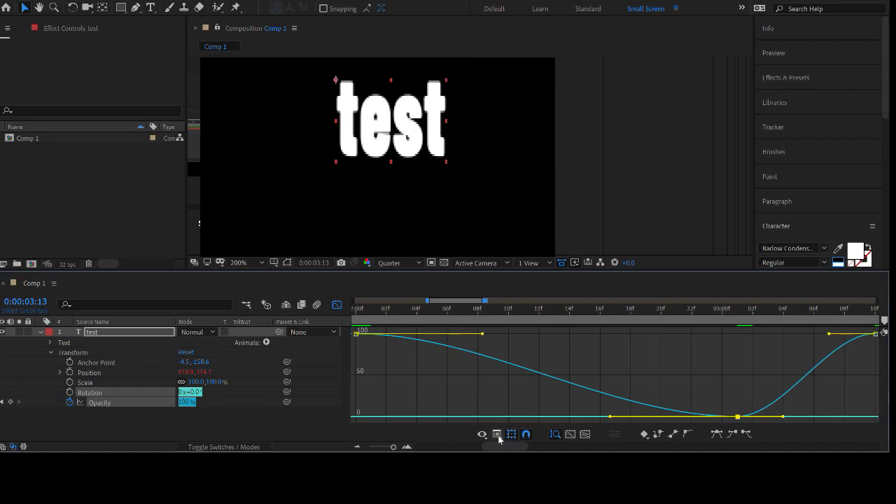
{"action": "left_click", "coordinate": [531, 345]}
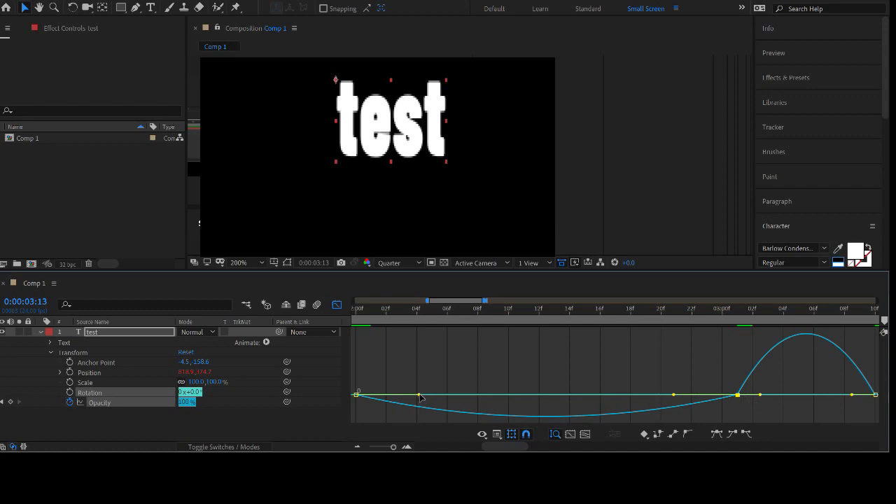
- Lengthen the first Opacity keyframe's outgoing ease handle in the speed graph so the fade-out's peak speed comes near its end
{"action": "left_click_drag", "start_coordinate": [418, 397], "coordinate": [674, 401]}
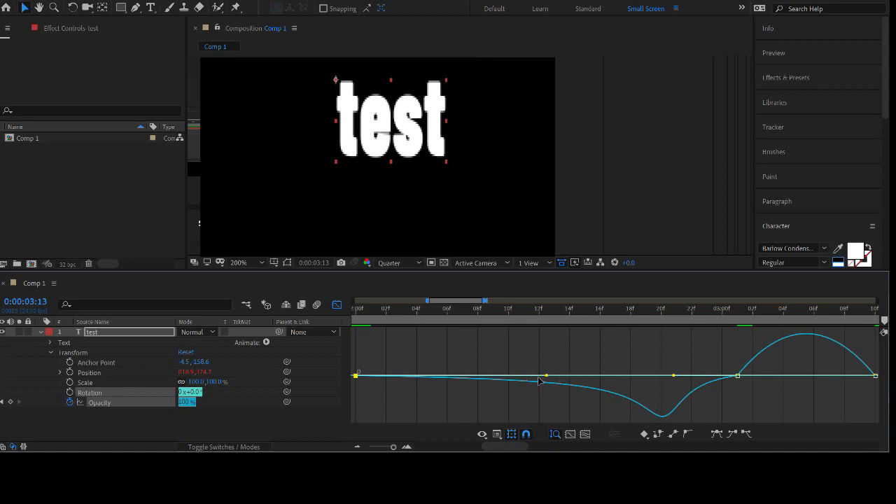
{"action": "left_click_drag", "start_coordinate": [546, 376], "coordinate": [621, 405]}
{"action": "left_click_drag", "start_coordinate": [355, 389], "coordinate": [359, 387]}
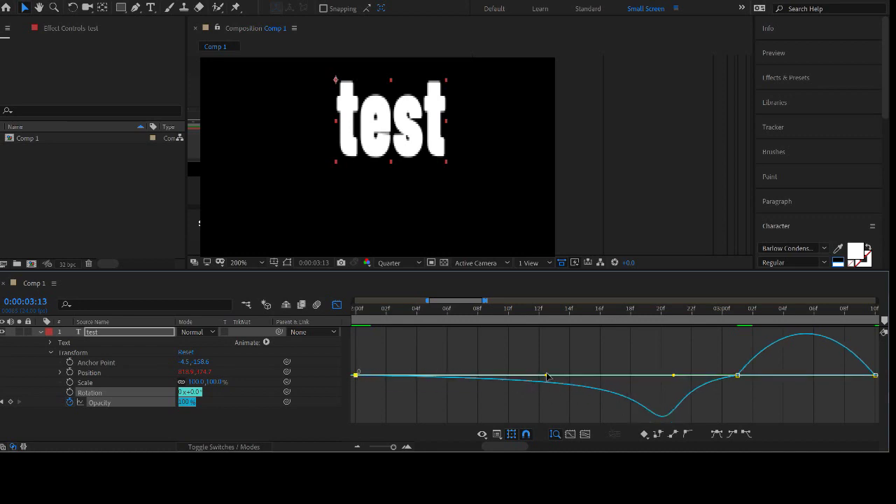
- Shorten the first Opacity keyframe's outgoing ease handle and the middle keyframe's incoming one to sharpen the fade-out's end, then close the Graph Editor
{"action": "left_click_drag", "start_coordinate": [548, 376], "coordinate": [522, 376]}
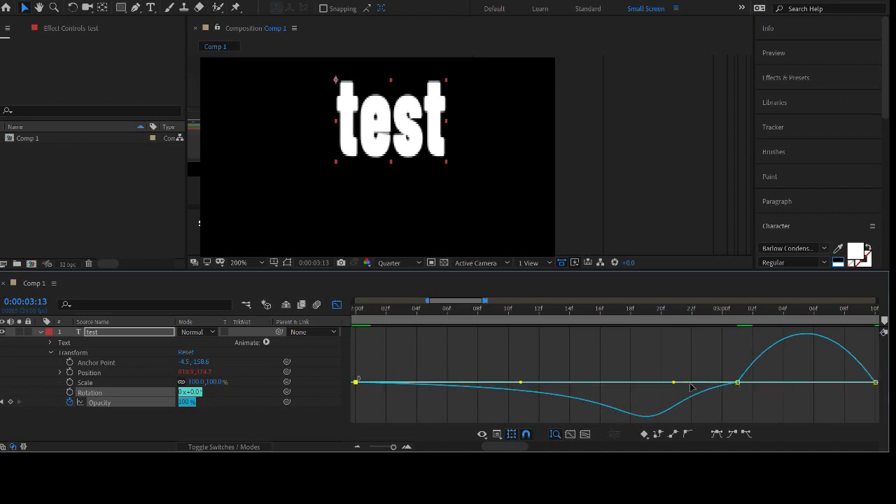
{"action": "left_click_drag", "start_coordinate": [676, 384], "coordinate": [721, 382]}
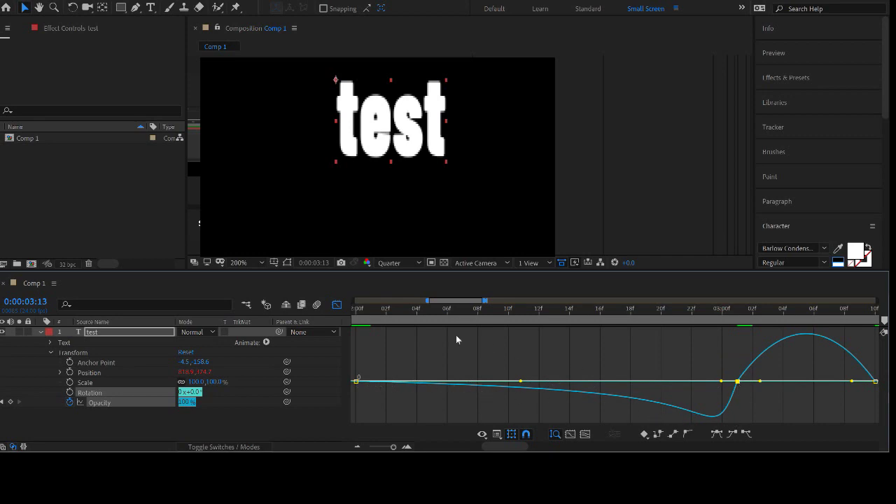
{"action": "left_click_drag", "start_coordinate": [399, 309], "coordinate": [822, 360]}
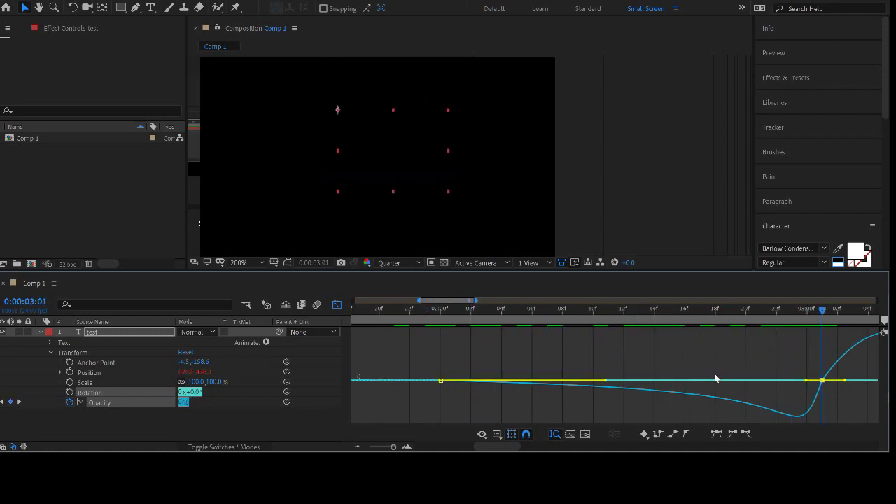
{"action": "left_click_drag", "start_coordinate": [391, 448], "coordinate": [369, 448]}
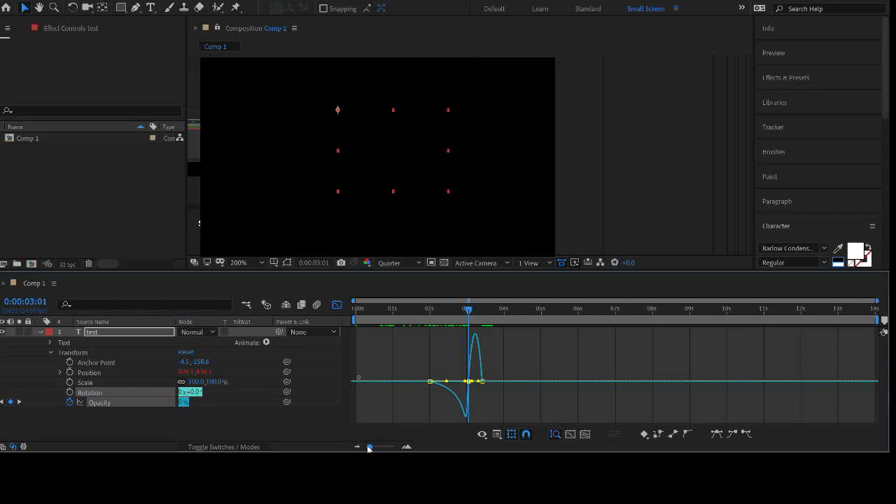
{"action": "left_click", "coordinate": [586, 434]}
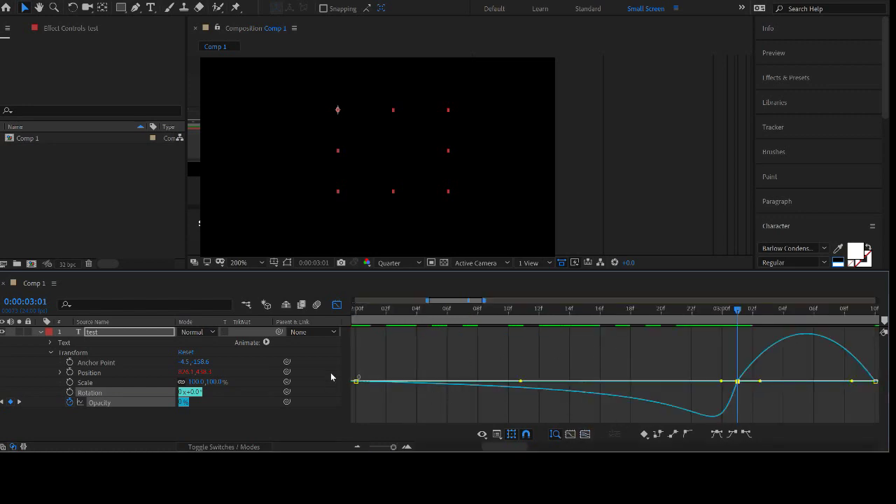
{"action": "left_click", "coordinate": [336, 305]}
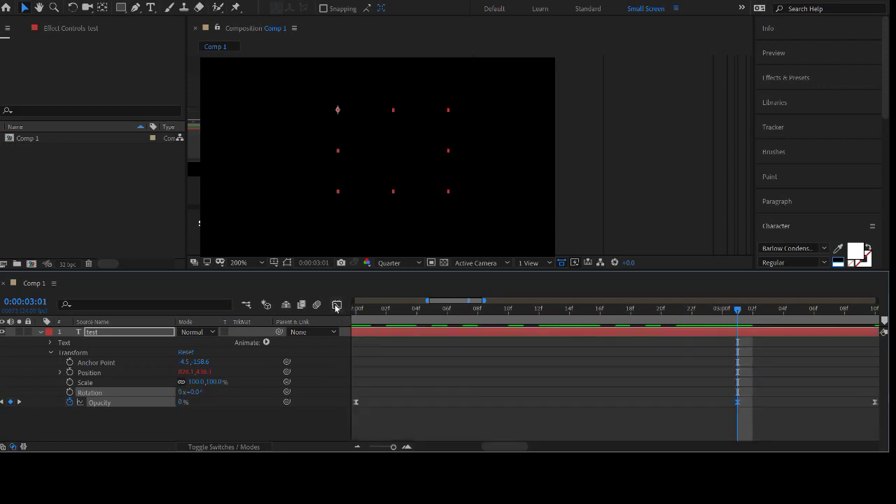
- Add an Opacity keyframe at 0:00:05:00 that holds the text layer at 100%
{"action": "mouse_move", "coordinate": [391, 448]}
{"action": "left_mouse_down"}
{"action": "mouse_move", "coordinate": [368, 447]}
{"action": "mouse_move", "coordinate": [379, 446]}
{"action": "left_mouse_up"}
{"action": "left_click_drag", "start_coordinate": [466, 308], "coordinate": [566, 313]}
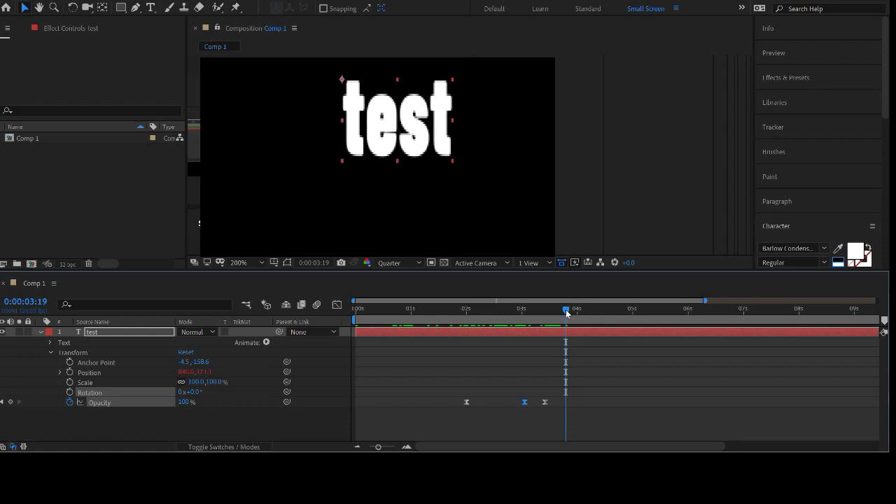
{"action": "left_click_drag", "start_coordinate": [567, 313], "coordinate": [634, 313]}
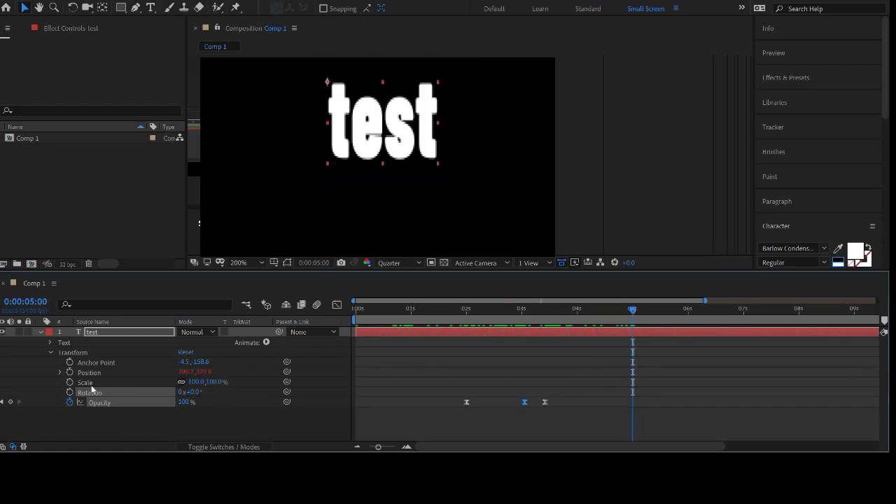
{"action": "left_click", "coordinate": [11, 403]}
- Step back and forth between the Opacity keyframes at 0:00:03:10 and 0:00:05:00 with the keyframe navigator
{"action": "left_click", "coordinate": [543, 311]}
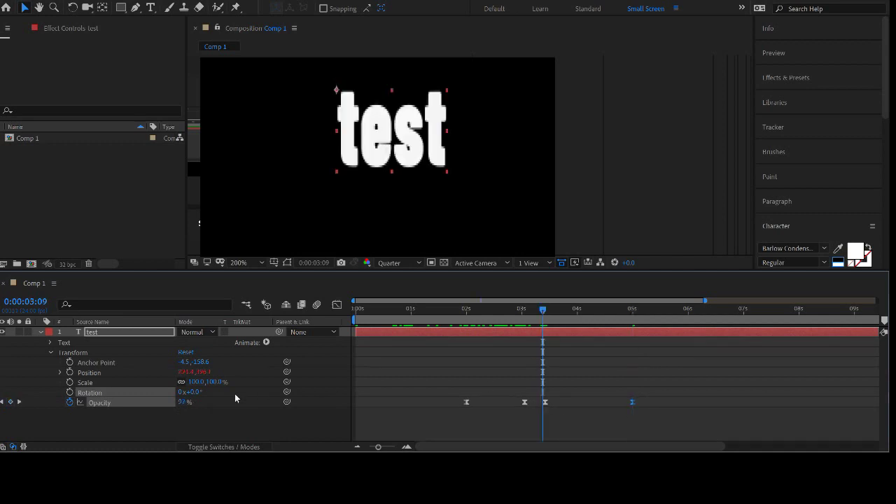
{"action": "left_click", "coordinate": [20, 403]}
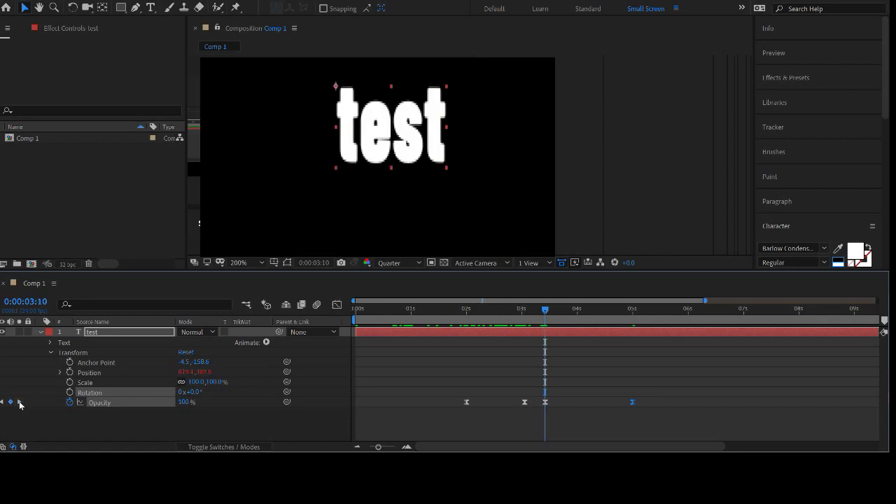
{"action": "left_click", "coordinate": [19, 403]}
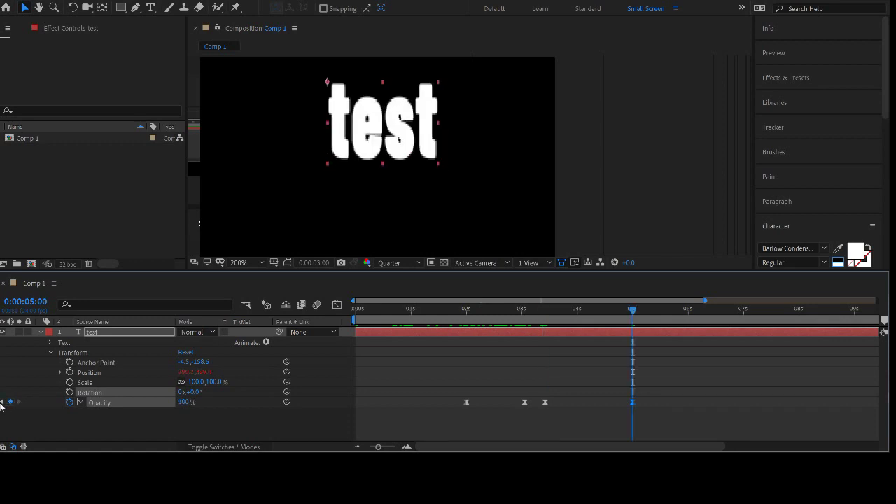
{"action": "left_click", "coordinate": [2, 403]}
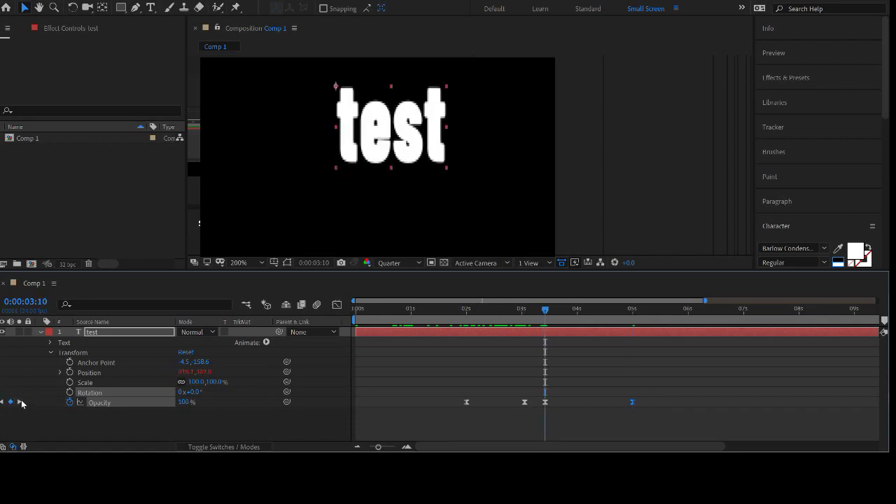
- Set the text layer's Opacity to 0% at 0:00:05:11, creating a second fade-out after the 0:00:05:00 keyframe
{"action": "left_click", "coordinate": [19, 402]}
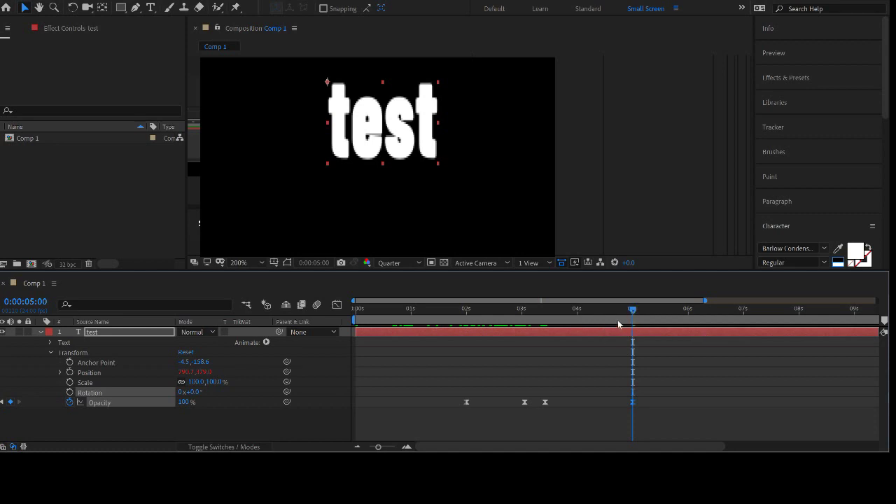
{"action": "left_click_drag", "start_coordinate": [633, 309], "coordinate": [660, 335]}
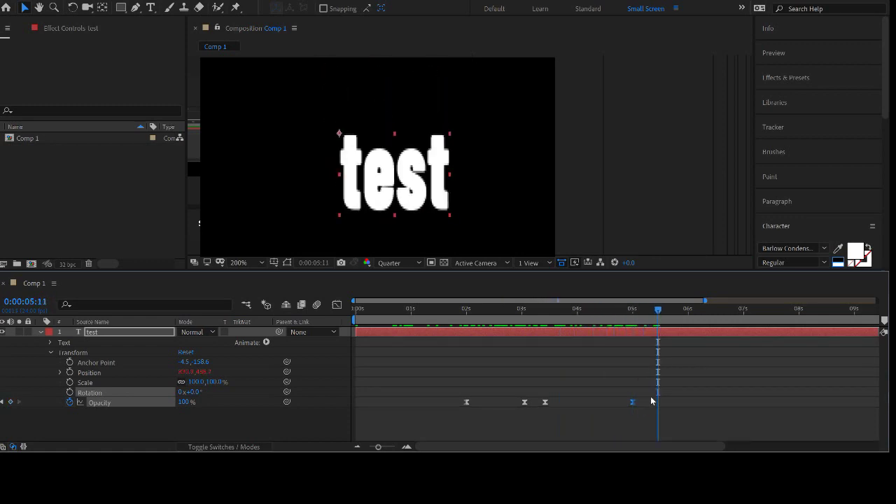
{"action": "left_click_drag", "start_coordinate": [182, 403], "coordinate": [3, 429]}
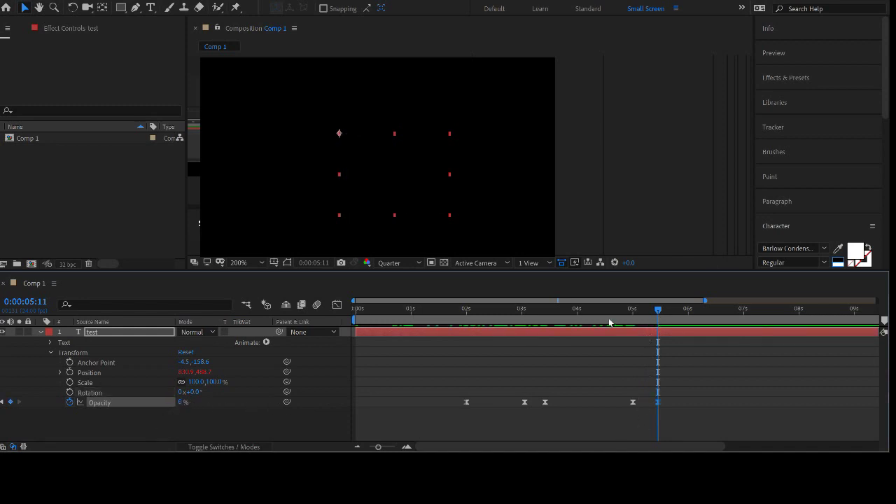
- Scrub through the timeline and inspect individual Opacity keyframes to review the hold between the two fades
{"action": "left_click_drag", "start_coordinate": [608, 322], "coordinate": [560, 318]}
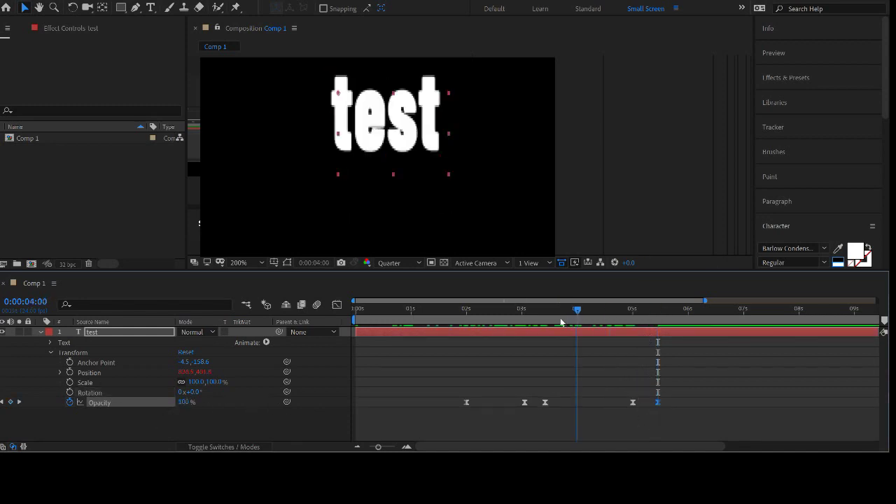
{"action": "left_click", "coordinate": [545, 403]}
{"action": "left_click", "coordinate": [633, 402]}
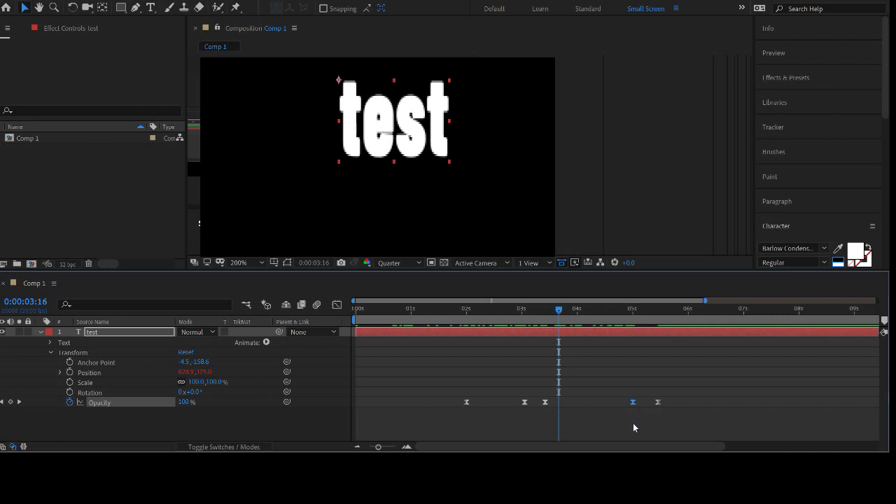
{"action": "left_click", "coordinate": [604, 436]}
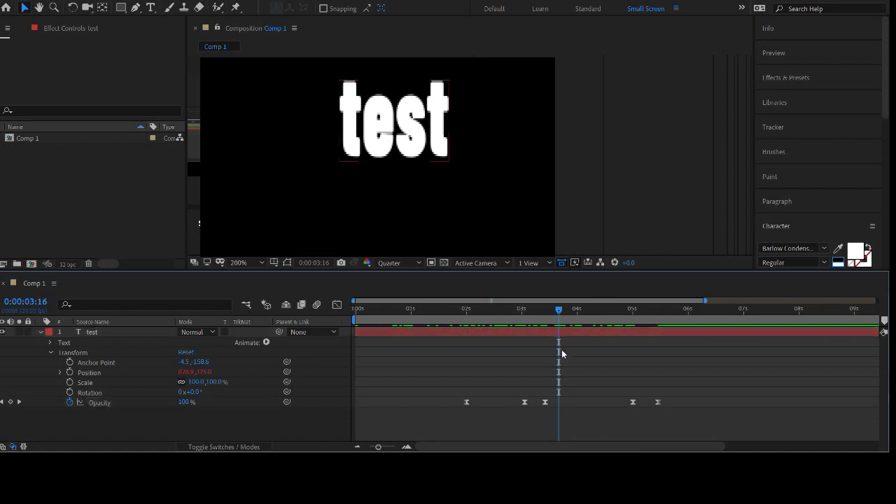
{"action": "left_click_drag", "start_coordinate": [560, 308], "coordinate": [453, 320]}
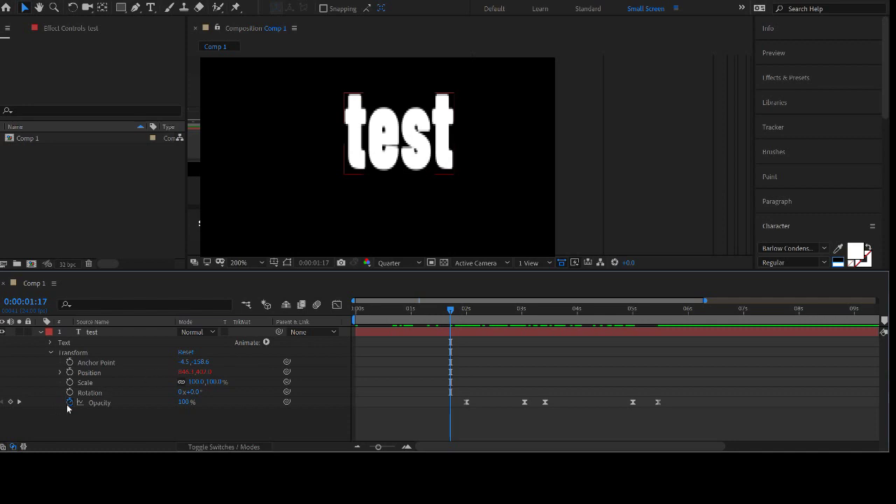
{"action": "left_click_drag", "start_coordinate": [455, 310], "coordinate": [527, 315]}
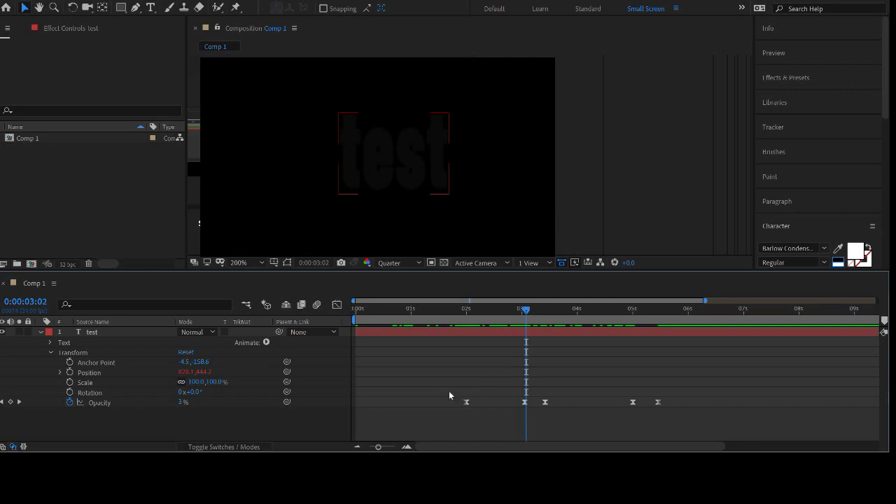
- Select all five Opacity keyframes and compare their timeline display with their speed curve and ease handles in the Graph Editor
{"action": "left_click_drag", "start_coordinate": [449, 394], "coordinate": [662, 419]}
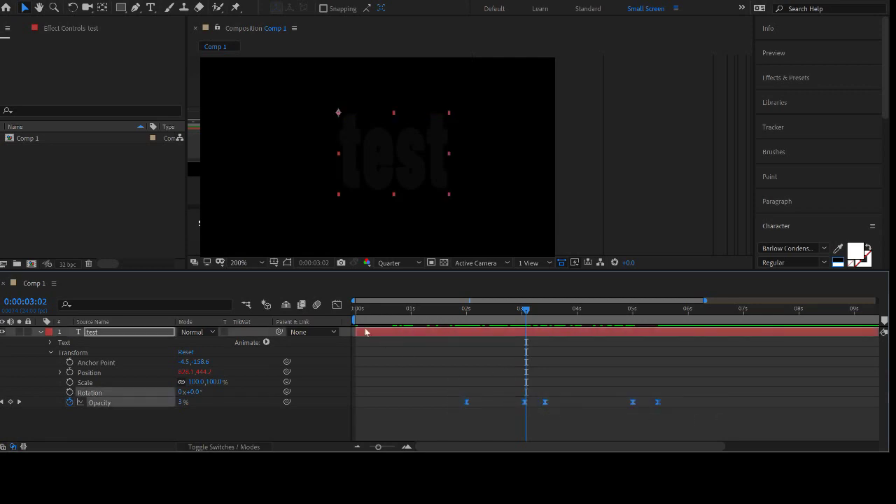
{"action": "left_click", "coordinate": [337, 306]}
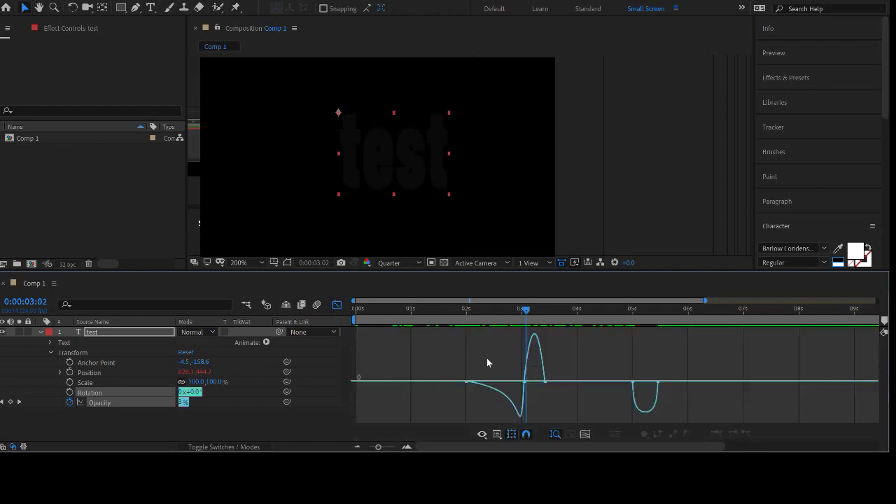
{"action": "left_click", "coordinate": [337, 306]}
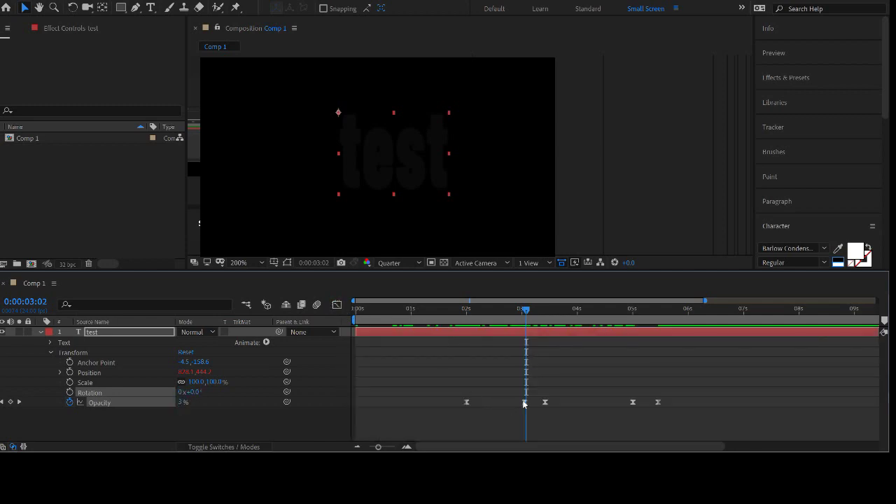
{"action": "left_click", "coordinate": [526, 404]}
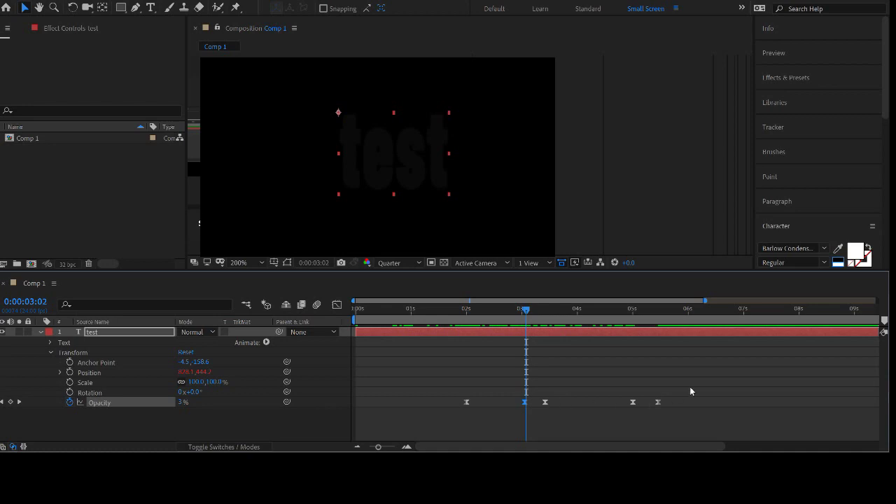
{"action": "left_click", "coordinate": [598, 434]}
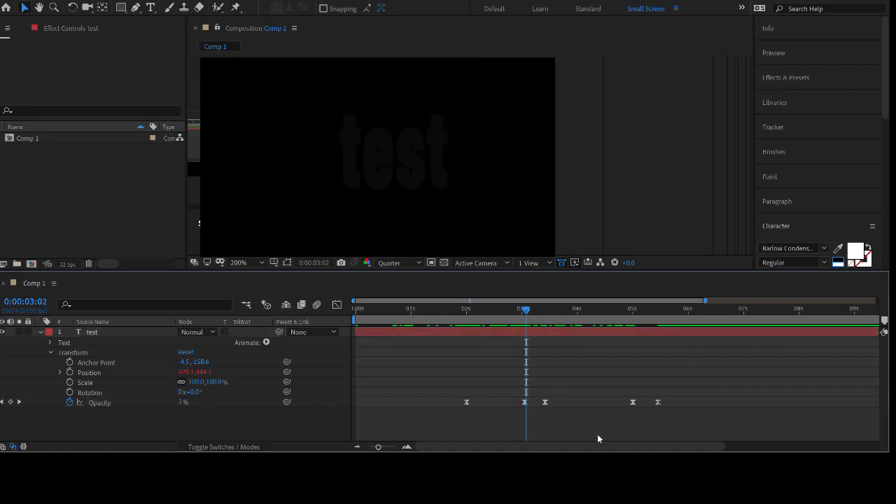
{"action": "left_click_drag", "start_coordinate": [559, 411], "coordinate": [721, 425]}
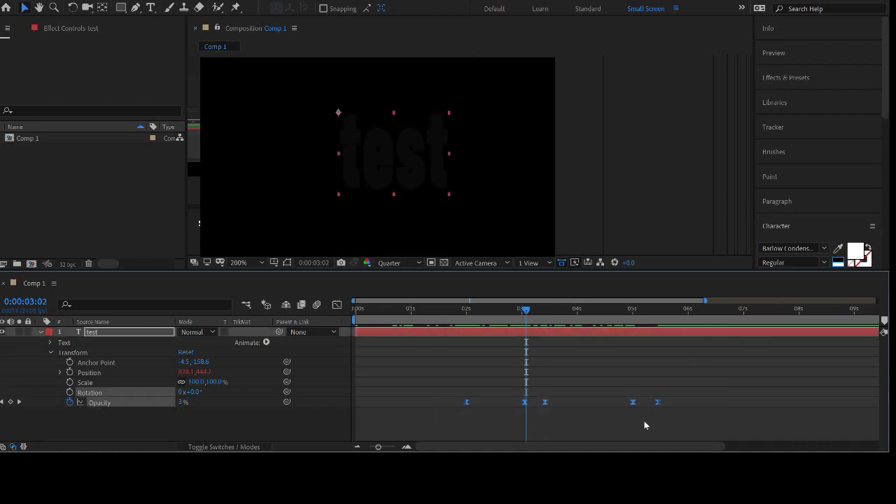
{"action": "left_click", "coordinate": [337, 305]}
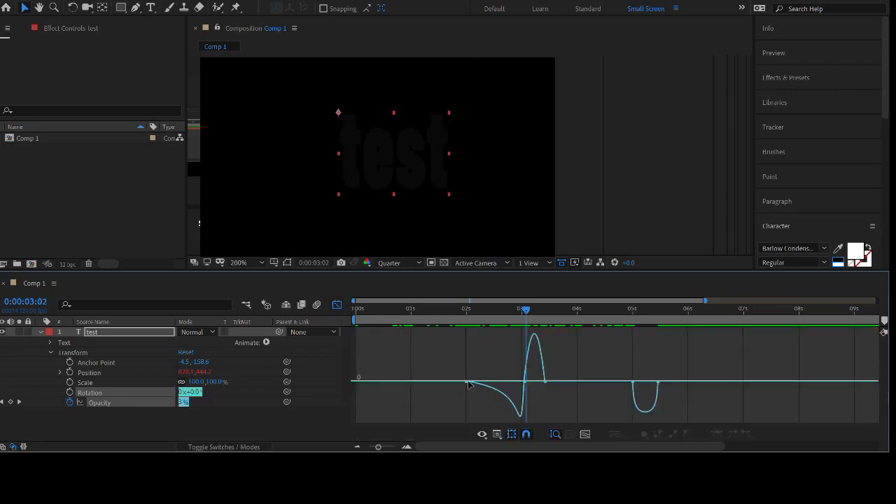
{"action": "left_click", "coordinate": [467, 382]}
{"action": "left_click", "coordinate": [524, 382]}
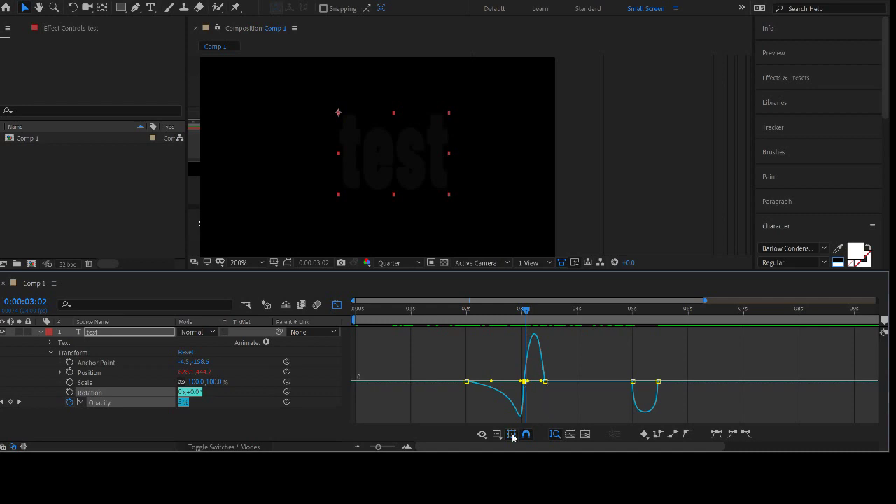
{"action": "left_click", "coordinate": [337, 305]}
- Set the text layer's Opacity to 100% at 0:00:06:06 so it fades back in
{"action": "left_click_drag", "start_coordinate": [441, 313], "coordinate": [702, 313]}
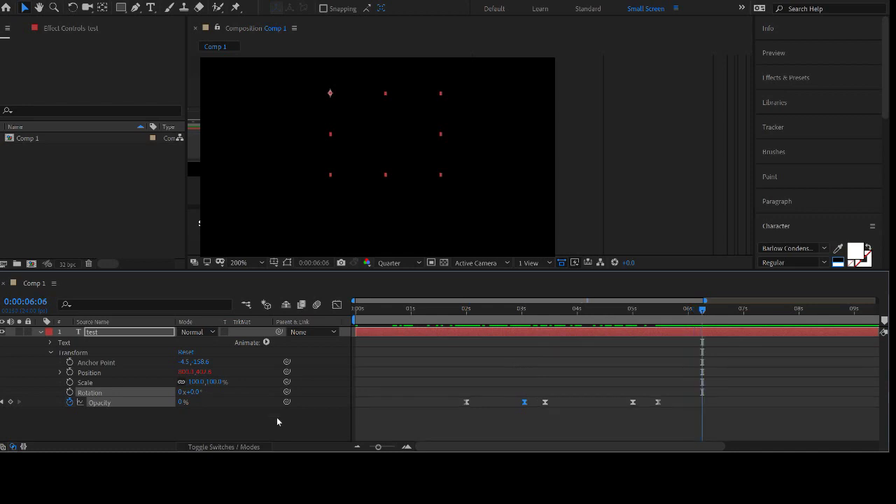
{"action": "left_click_drag", "start_coordinate": [184, 404], "coordinate": [368, 395]}
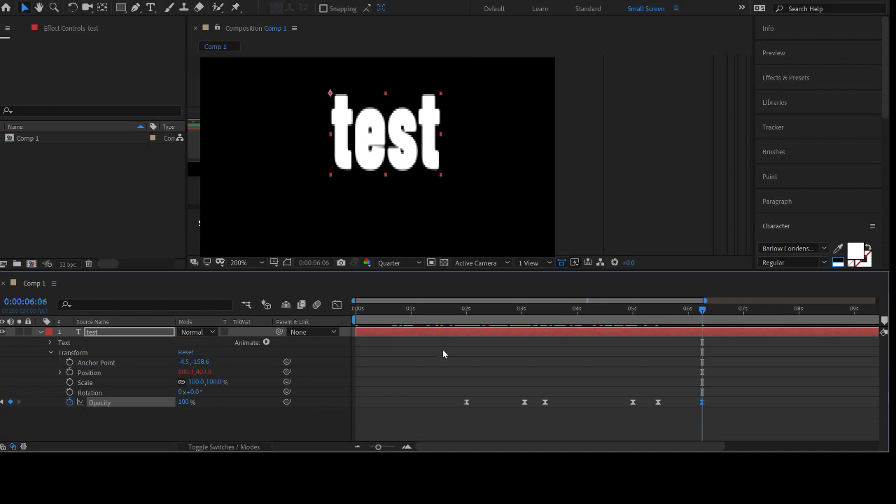
- Delete the text layer and draw a red rectangle as a new shape layer near the middle of the composition
{"action": "left_click", "coordinate": [94, 332]}
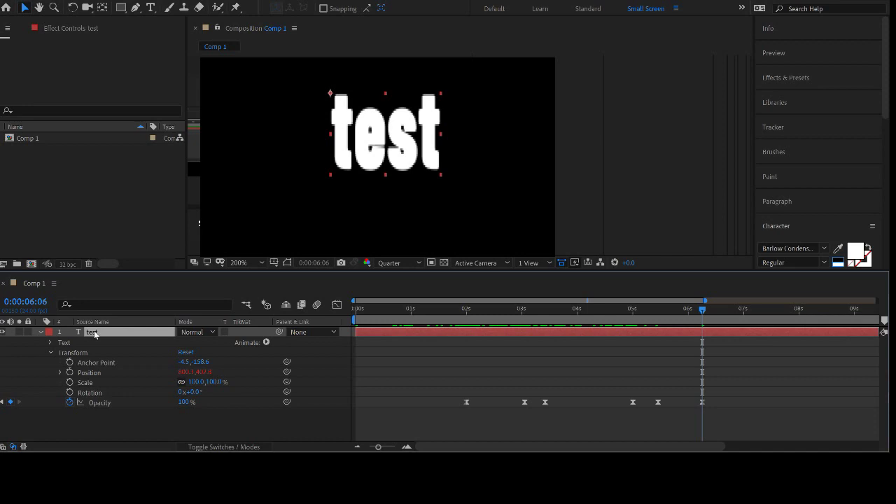
{"action": "key", "text": "Delete"}
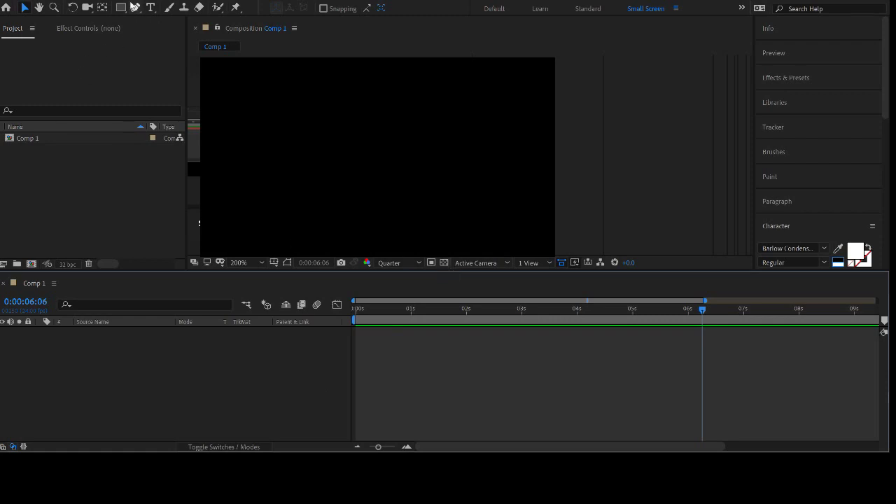
{"action": "left_click", "coordinate": [121, 8]}
{"action": "left_click_drag", "start_coordinate": [330, 115], "coordinate": [440, 187]}
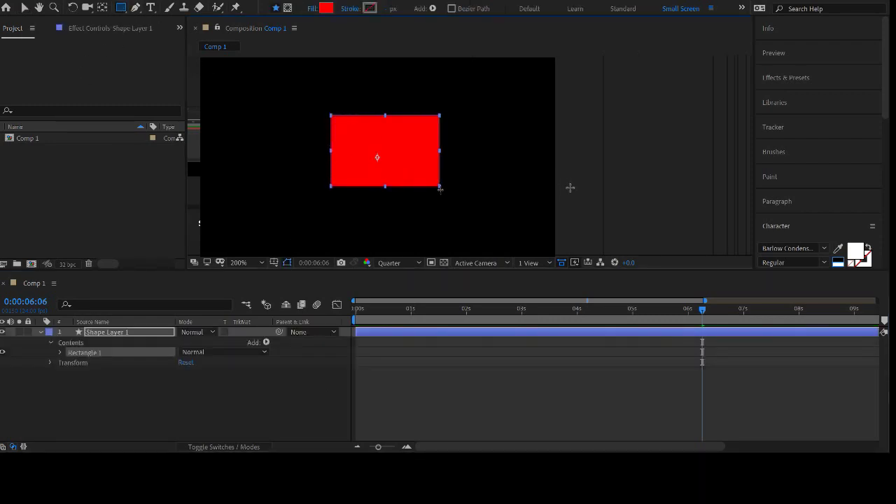
{"action": "left_click", "coordinate": [387, 424]}
{"action": "left_click", "coordinate": [398, 334]}
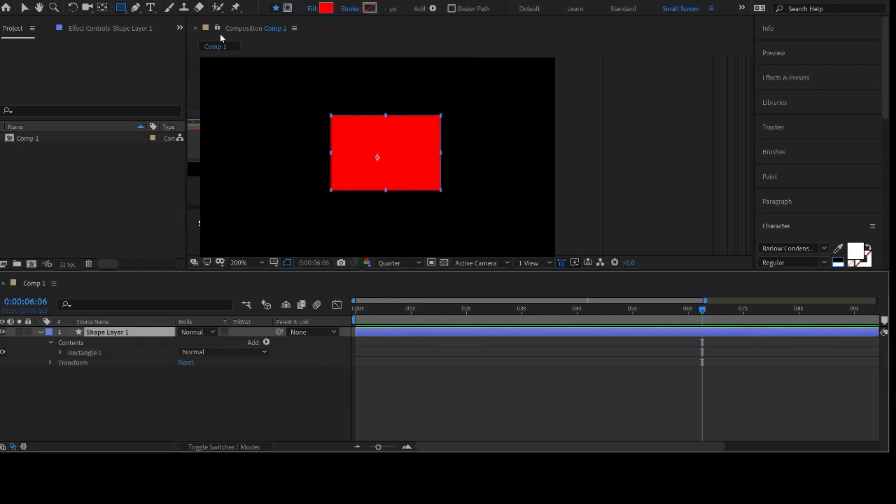
- Move the shape layer's anchor point to the centre of the red rectangle with the Pan Behind tool
{"action": "left_click", "coordinate": [104, 8]}
{"action": "left_click_drag", "start_coordinate": [378, 156], "coordinate": [387, 152]}
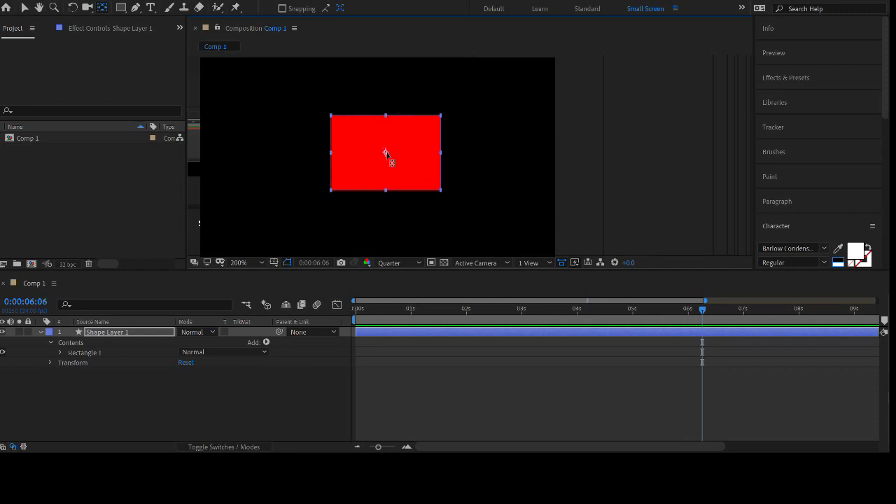
- Add a new text layer reading "Hello" over the red rectangle, with the shape layer deselected
{"action": "left_click", "coordinate": [24, 8]}
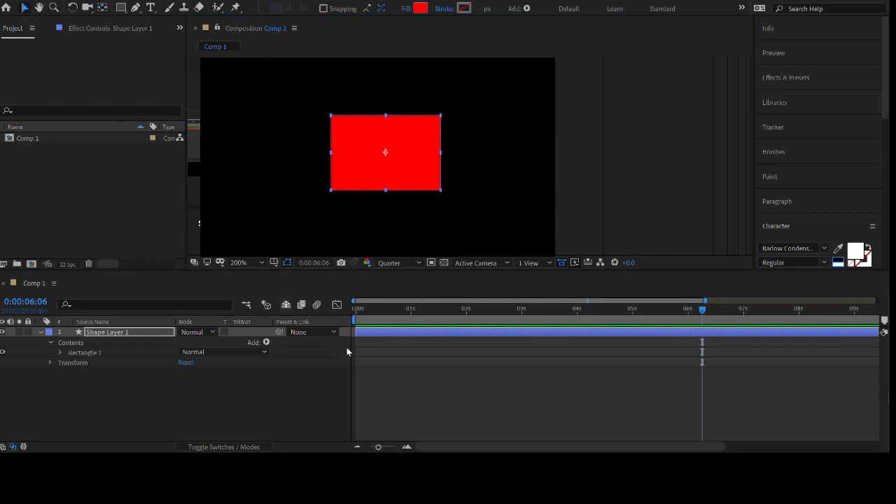
{"action": "left_click", "coordinate": [368, 379]}
{"action": "left_click", "coordinate": [150, 7]}
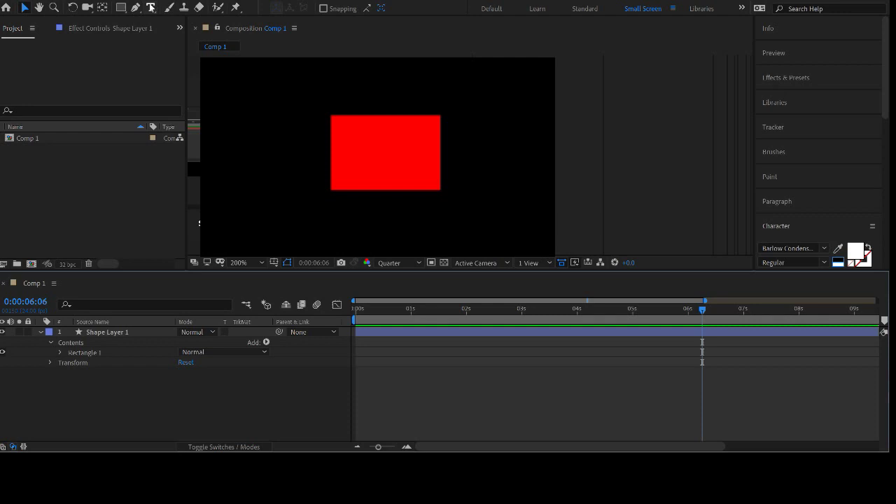
{"action": "left_click", "coordinate": [387, 149]}
{"action": "type", "text": "Hello"}
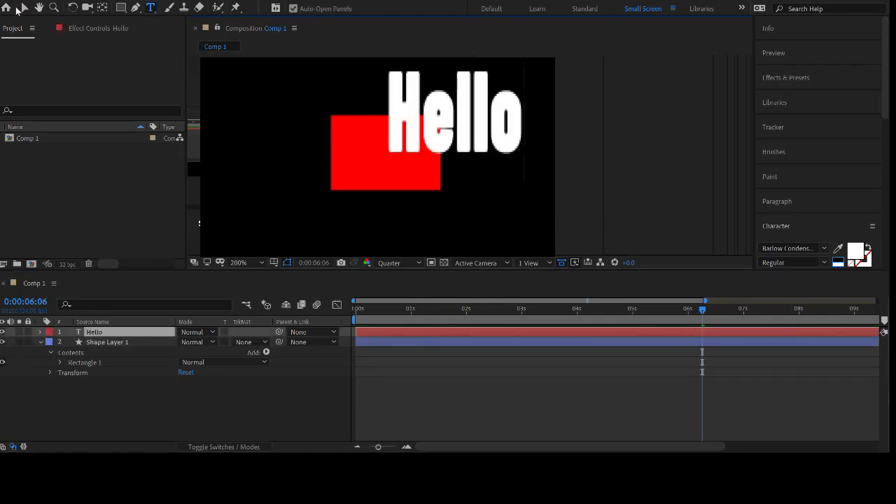
- Scale the Hello text to 72% and position it inside the red rectangle, then collapse both layers' properties
{"action": "left_click", "coordinate": [25, 8]}
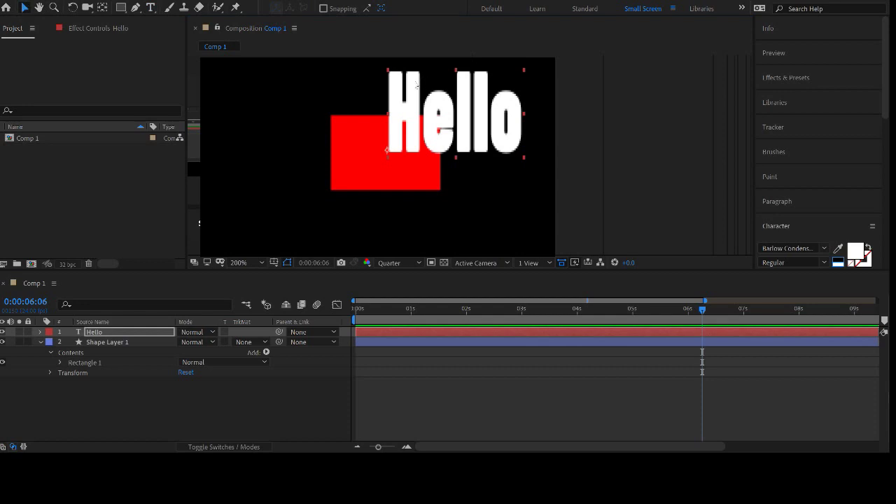
{"action": "left_click_drag", "start_coordinate": [397, 83], "coordinate": [365, 118]}
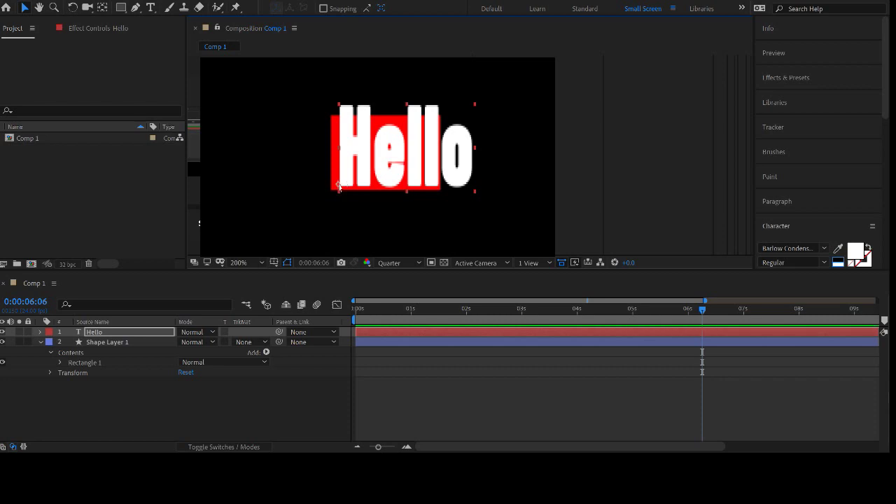
{"action": "key", "text": "s"}
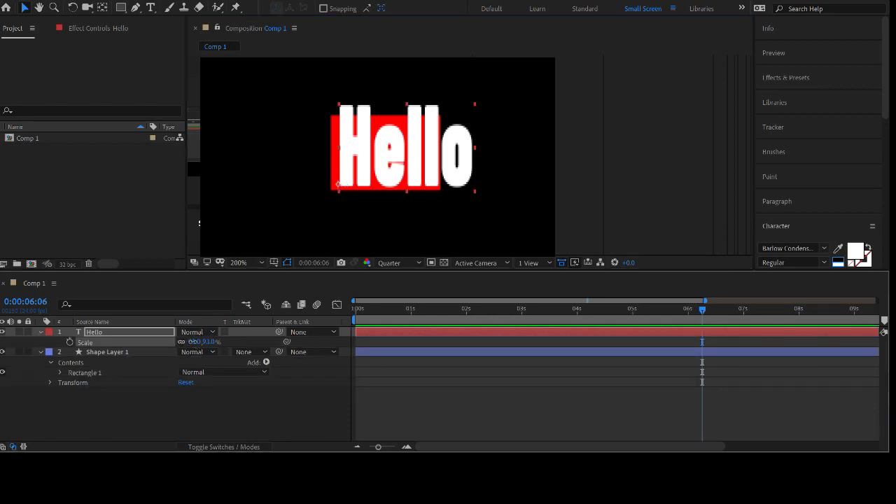
{"action": "left_click_drag", "start_coordinate": [198, 342], "coordinate": [173, 341]}
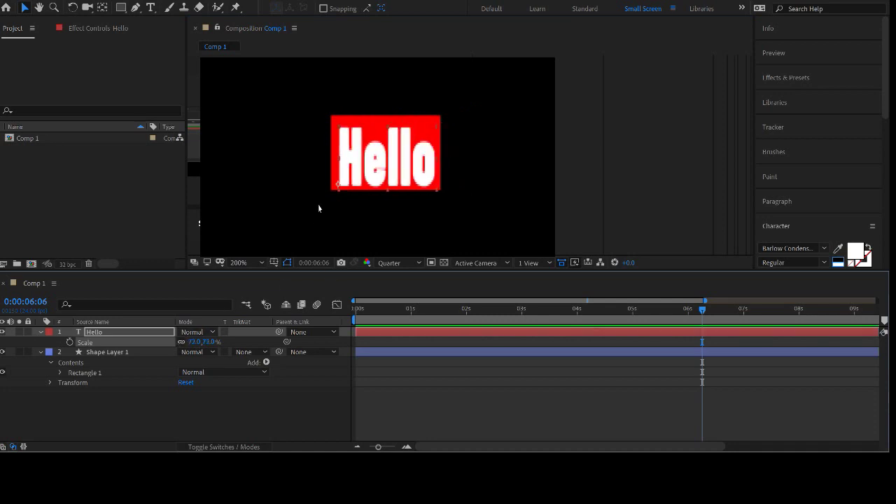
{"action": "left_click_drag", "start_coordinate": [357, 162], "coordinate": [357, 163]}
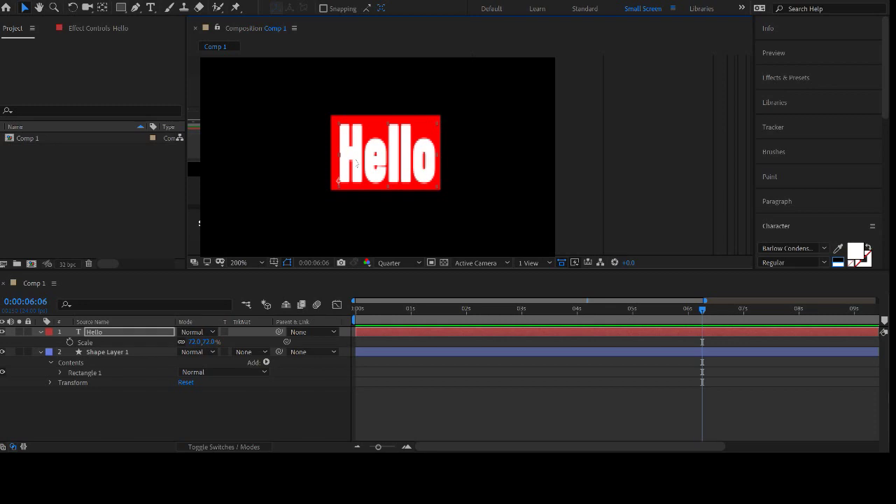
{"action": "left_click", "coordinate": [40, 352]}
{"action": "left_click", "coordinate": [40, 333]}
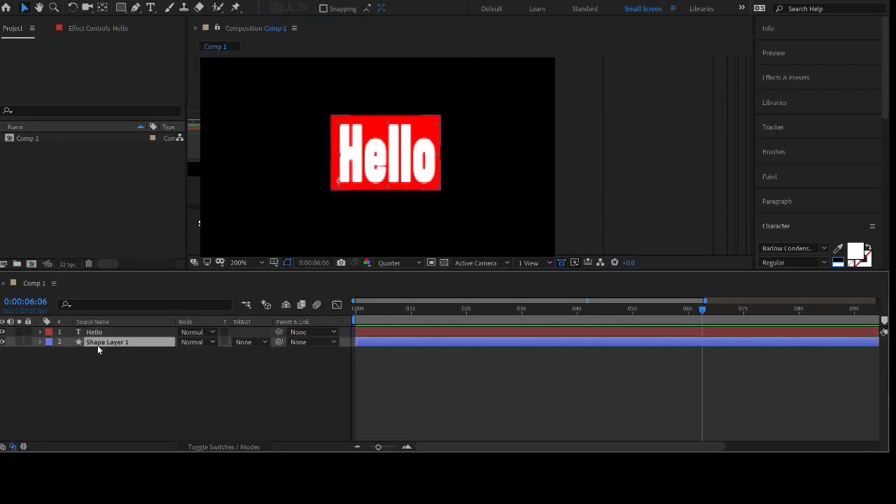
- Show the layer switches columns and parent the Hello text layer to Shape Layer 1 with the pick whip
{"action": "left_click", "coordinate": [98, 342]}
{"action": "left_click", "coordinate": [94, 332]}
{"action": "left_click", "coordinate": [107, 365]}
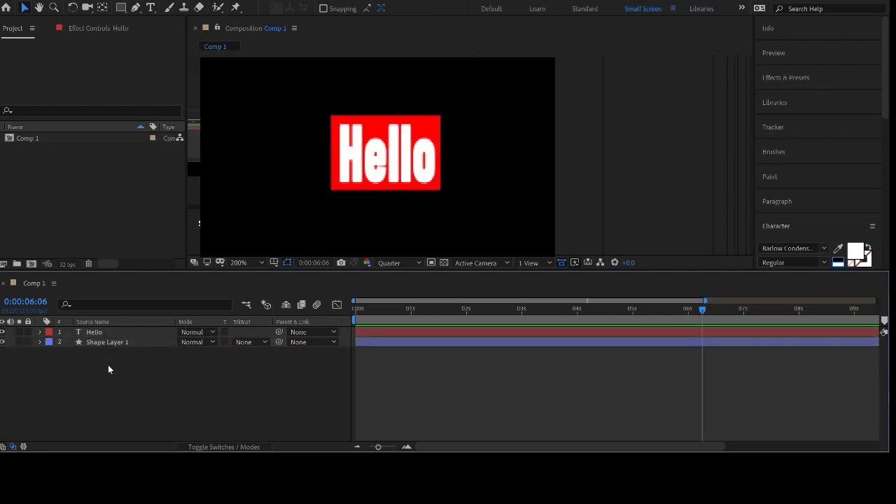
{"action": "left_click", "coordinate": [92, 333]}
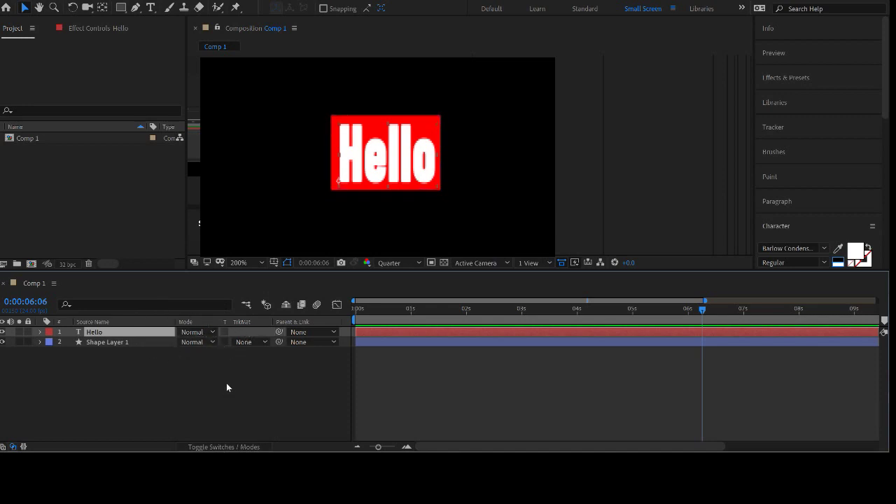
{"action": "left_click", "coordinate": [233, 447]}
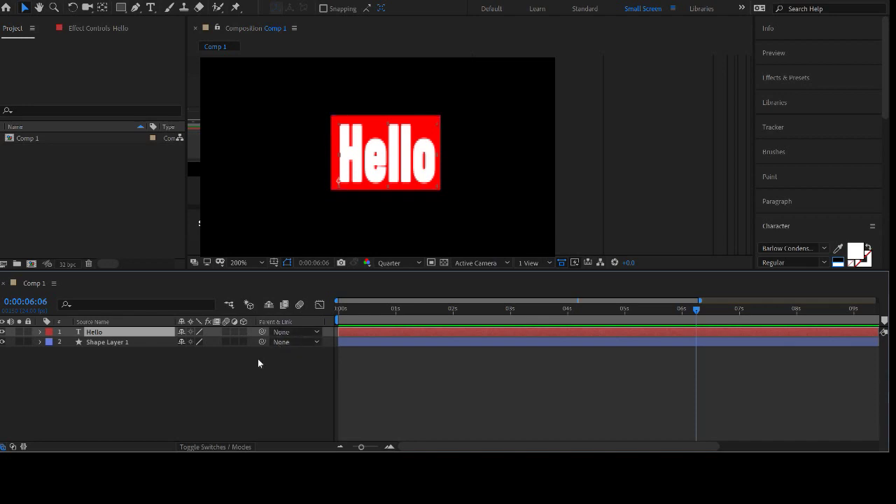
{"action": "left_click", "coordinate": [231, 446]}
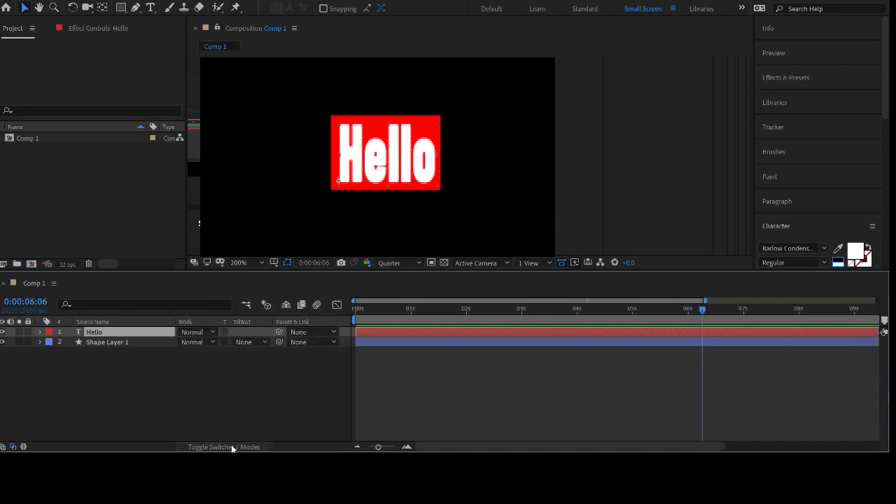
{"action": "left_click", "coordinate": [232, 446]}
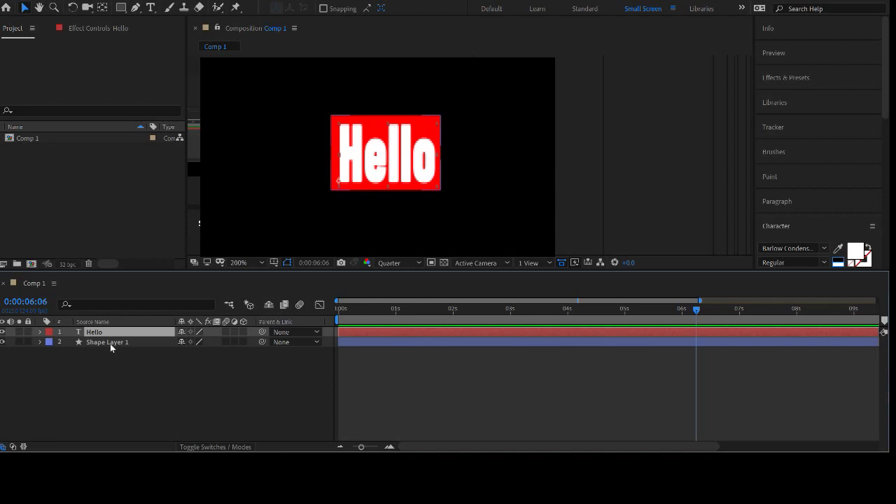
{"action": "left_click_drag", "start_coordinate": [262, 331], "coordinate": [104, 345]}
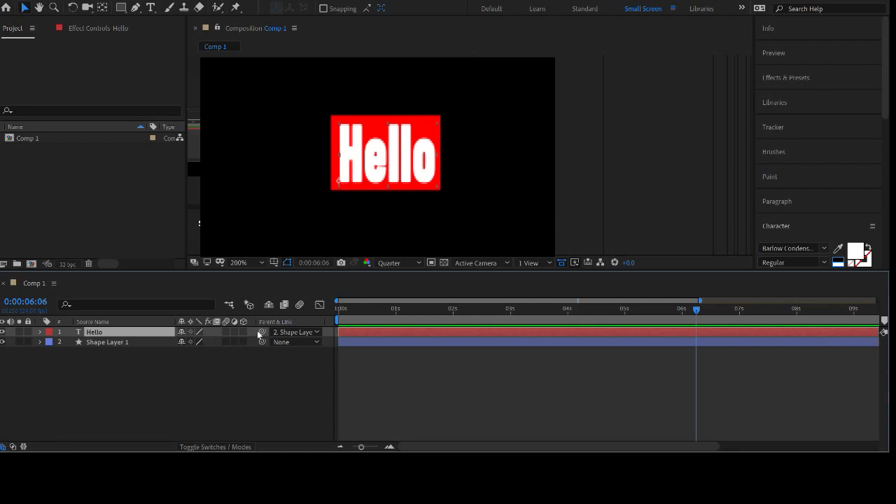
{"action": "left_click", "coordinate": [221, 381]}
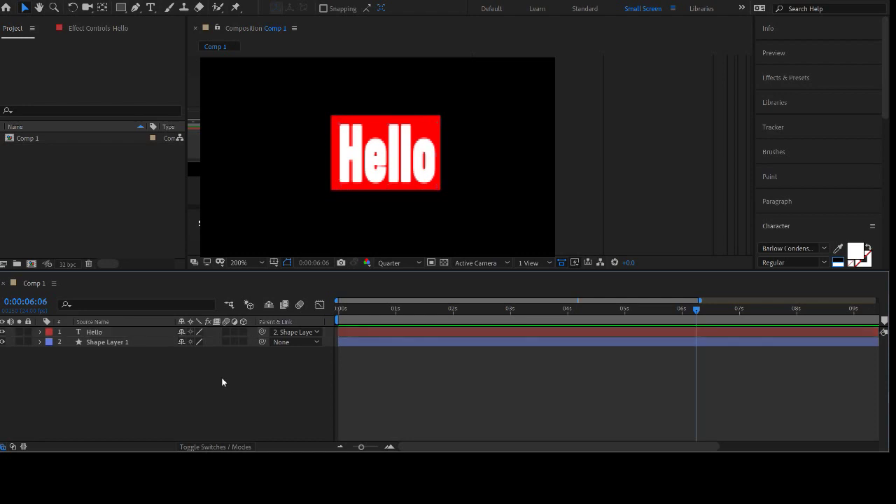
- Reveal Shape Layer 1's Transform properties and set a starting Rotation keyframe at 0:00:00:00
{"action": "left_click", "coordinate": [109, 343]}
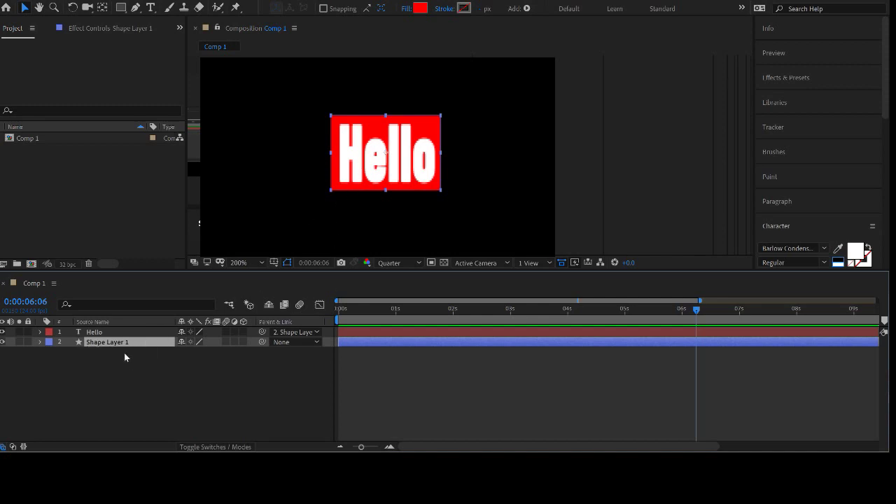
{"action": "left_click", "coordinate": [40, 341]}
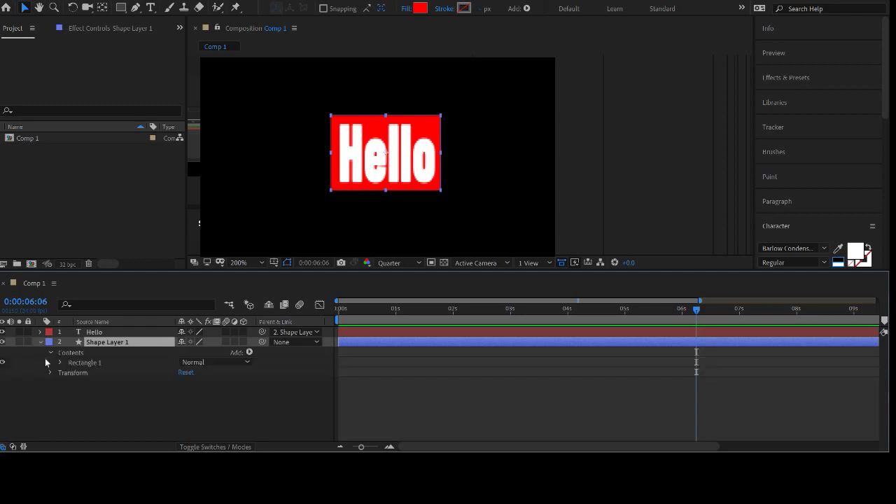
{"action": "left_click", "coordinate": [50, 372]}
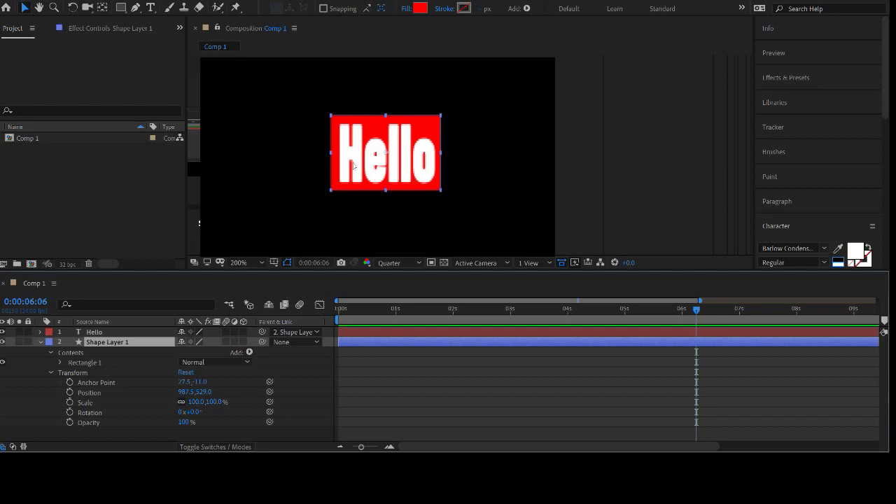
{"action": "left_click_drag", "start_coordinate": [386, 305], "coordinate": [338, 307]}
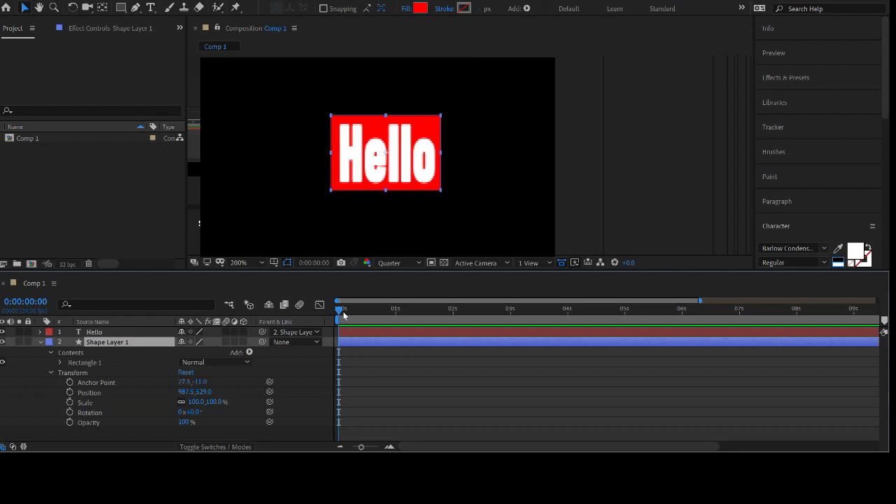
{"action": "left_click", "coordinate": [70, 413]}
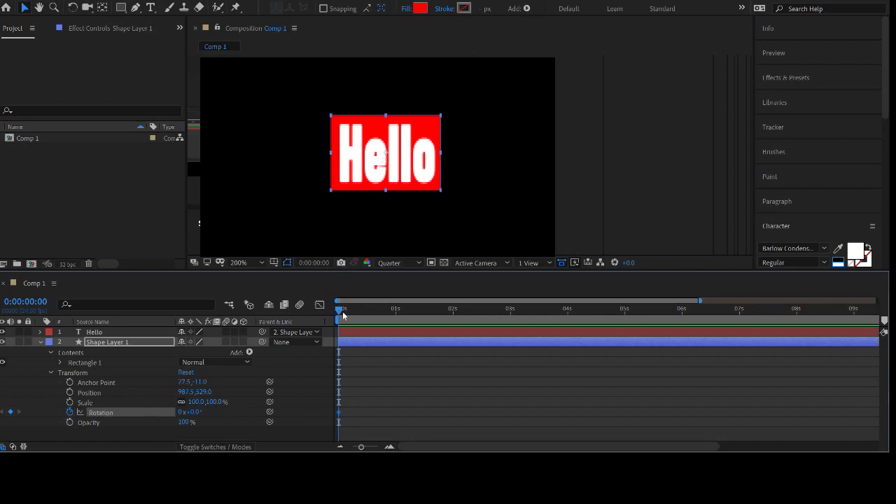
- Add a second Rotation keyframe at 0:00:02:00 so the shape layer makes one full turn
{"action": "left_click_drag", "start_coordinate": [339, 311], "coordinate": [453, 315]}
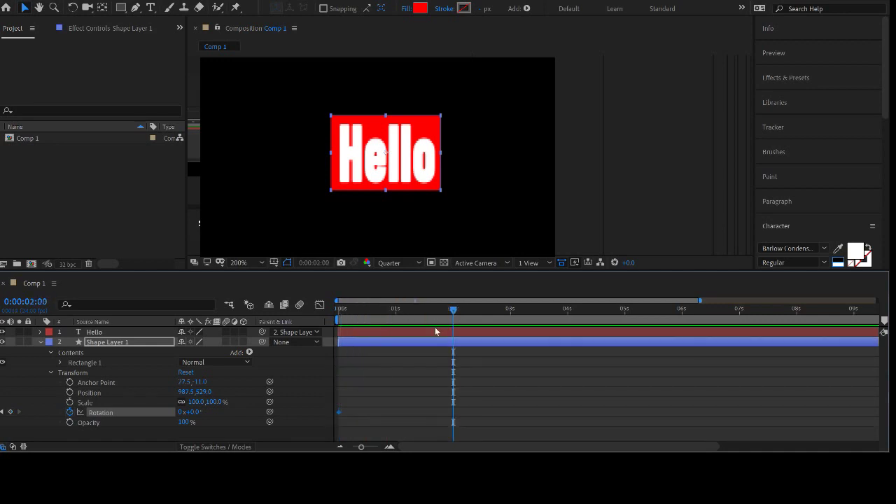
{"action": "left_click", "coordinate": [181, 413]}
{"action": "key", "text": "Return"}
- Shorten the work area to end just past the 2-second Rotation keyframe and preview the spin from the start
{"action": "left_click_drag", "start_coordinate": [349, 309], "coordinate": [333, 313]}
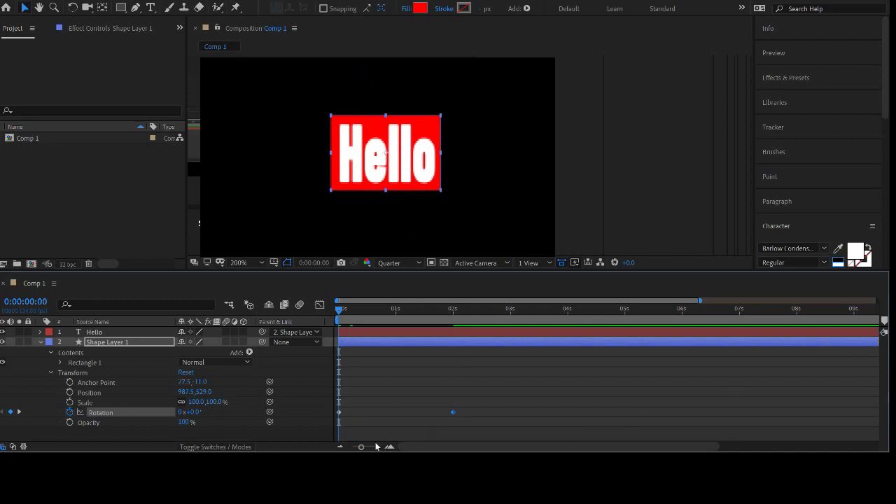
{"action": "left_click_drag", "start_coordinate": [361, 449], "coordinate": [333, 449]}
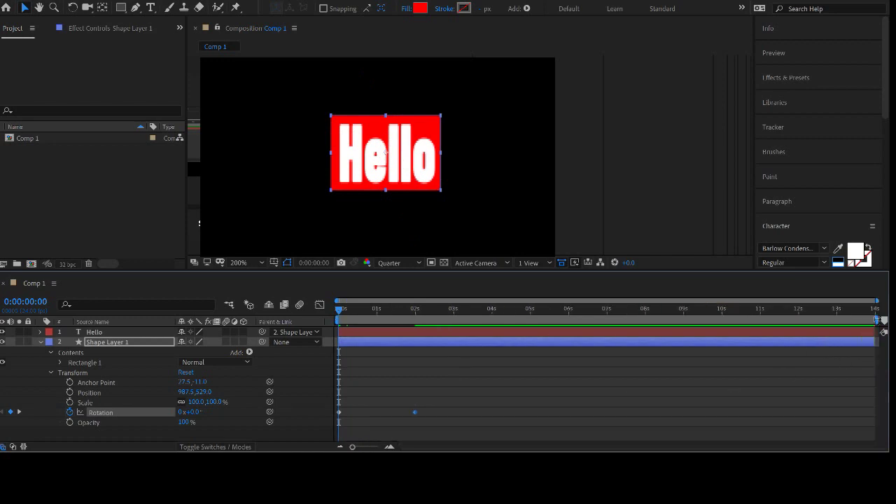
{"action": "left_click_drag", "start_coordinate": [882, 320], "coordinate": [724, 330]}
{"action": "left_click_drag", "start_coordinate": [574, 331], "coordinate": [540, 319]}
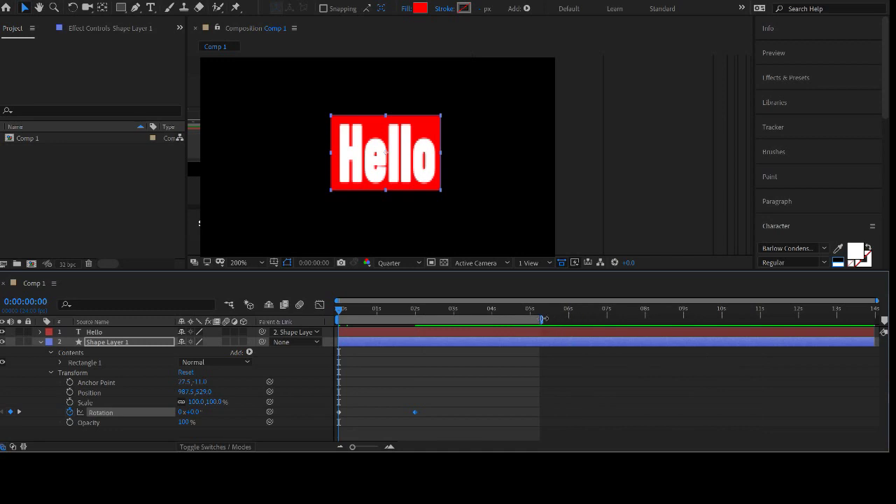
{"action": "left_click_drag", "start_coordinate": [545, 319], "coordinate": [429, 321]}
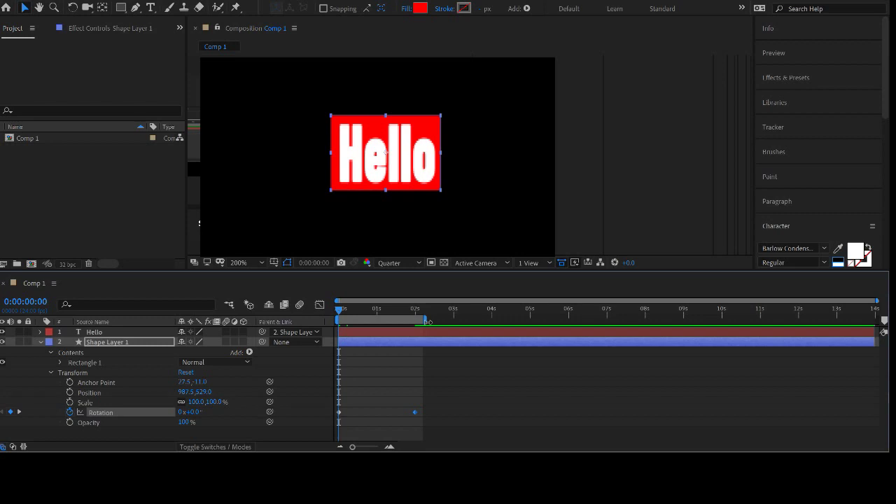
{"action": "key", "text": "space"}
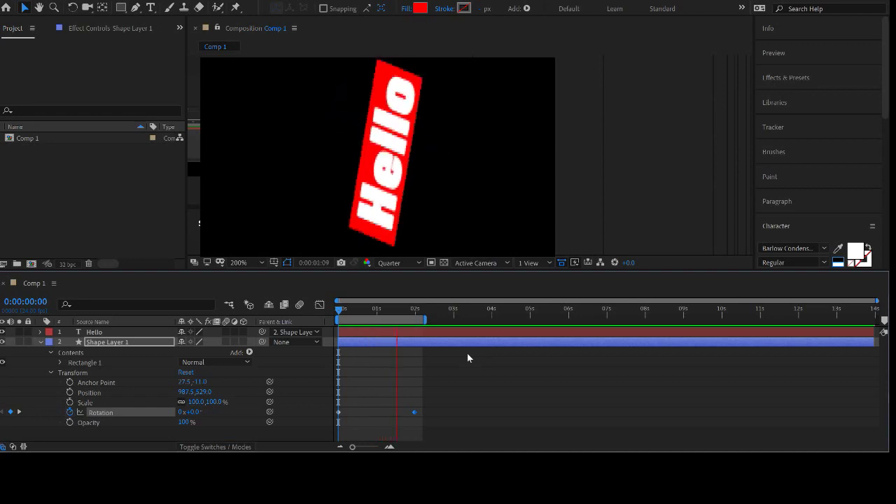
- Select both Rotation keyframes and apply Easy Ease to them
{"action": "left_click_drag", "start_coordinate": [443, 399], "coordinate": [315, 415]}
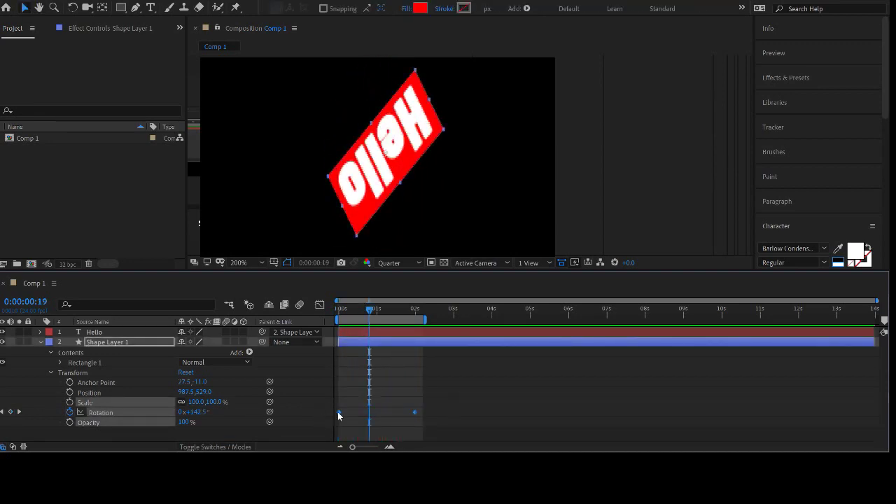
{"action": "left_click_drag", "start_coordinate": [462, 404], "coordinate": [316, 432]}
{"action": "left_click_drag", "start_coordinate": [476, 399], "coordinate": [303, 434]}
{"action": "key", "text": "F9"}
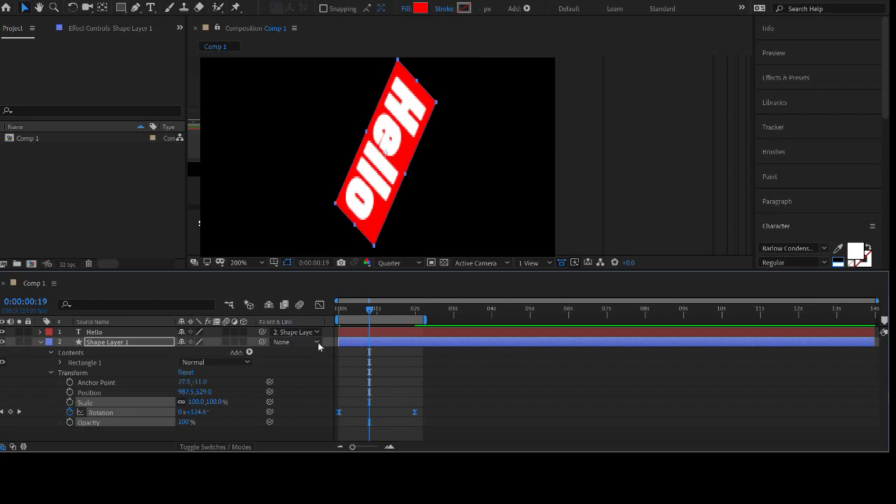
- Reshape the Rotation speed curve in the Graph Editor to peak early, shortening the first keyframe's handle and extending the last one's to about mid-span
{"action": "left_click", "coordinate": [319, 305]}
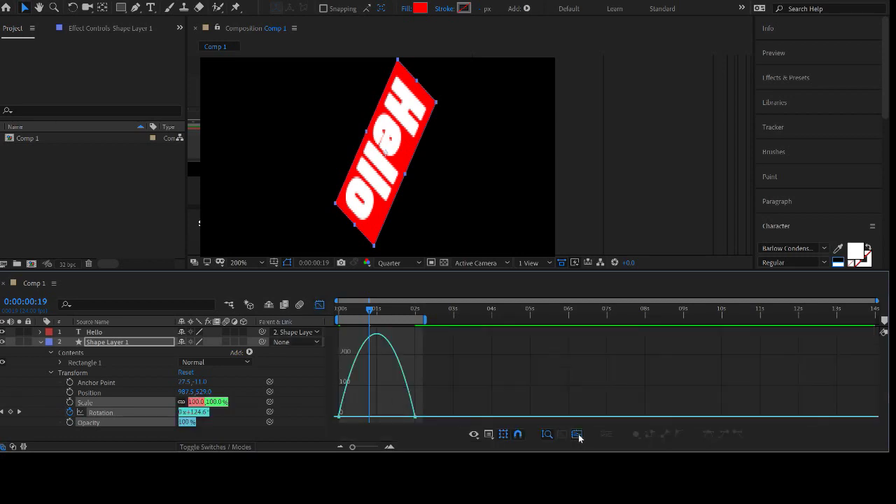
{"action": "left_click", "coordinate": [578, 434]}
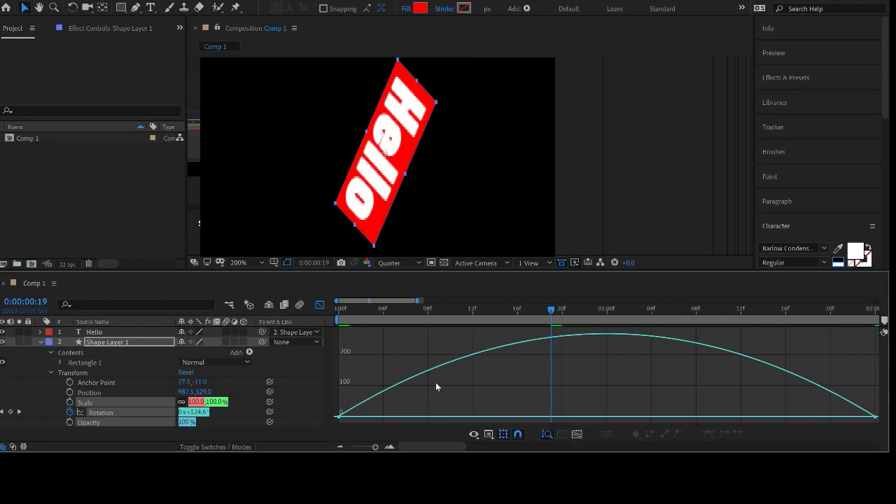
{"action": "left_click", "coordinate": [877, 417]}
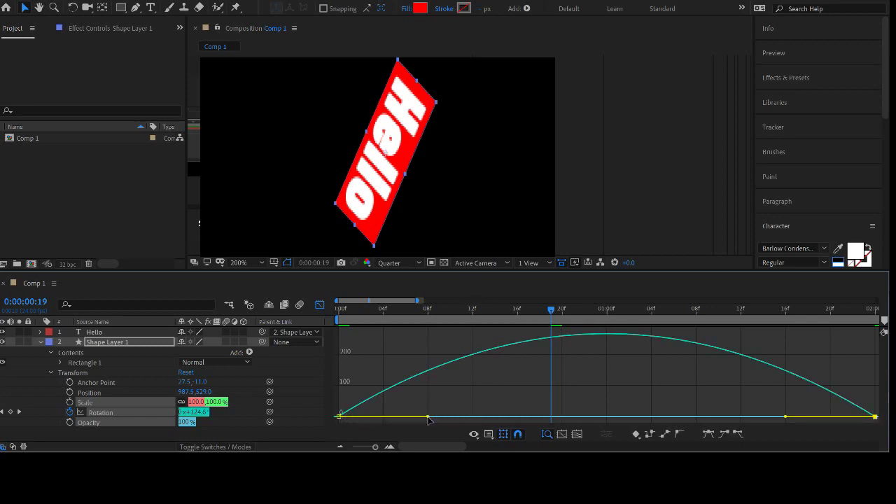
{"action": "left_click_drag", "start_coordinate": [428, 418], "coordinate": [355, 418]}
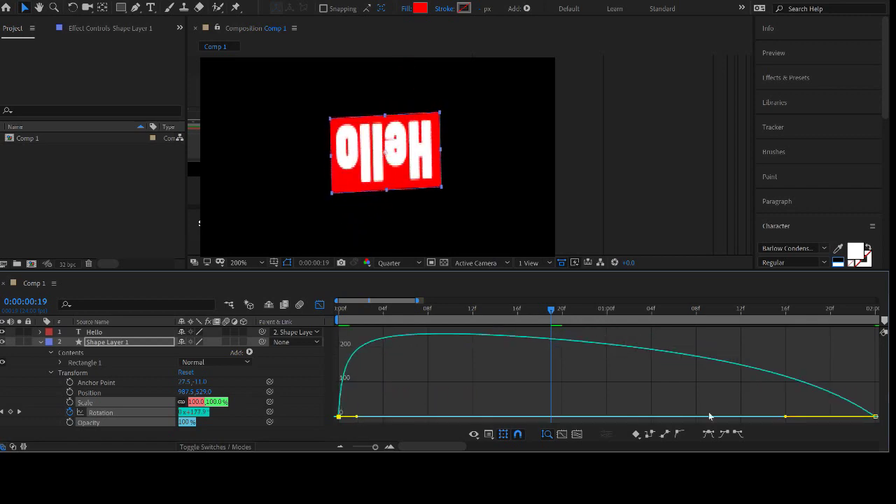
{"action": "left_click_drag", "start_coordinate": [786, 418], "coordinate": [482, 418]}
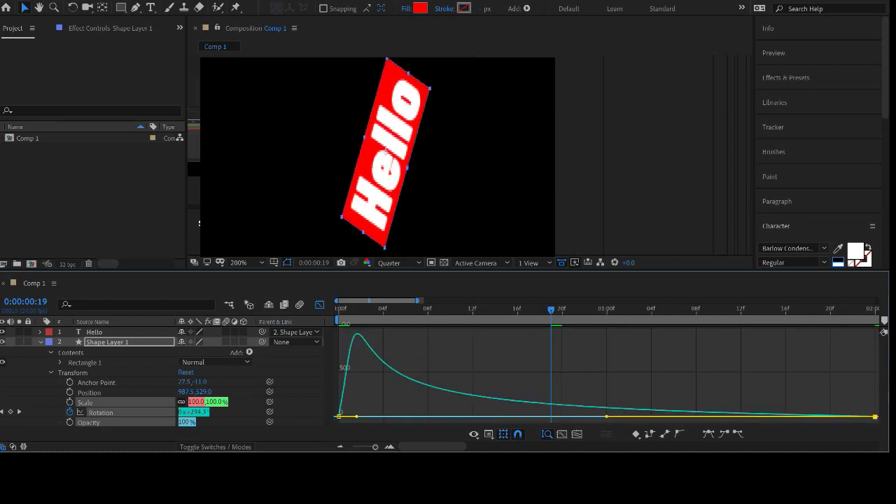
{"action": "left_click", "coordinate": [319, 306]}
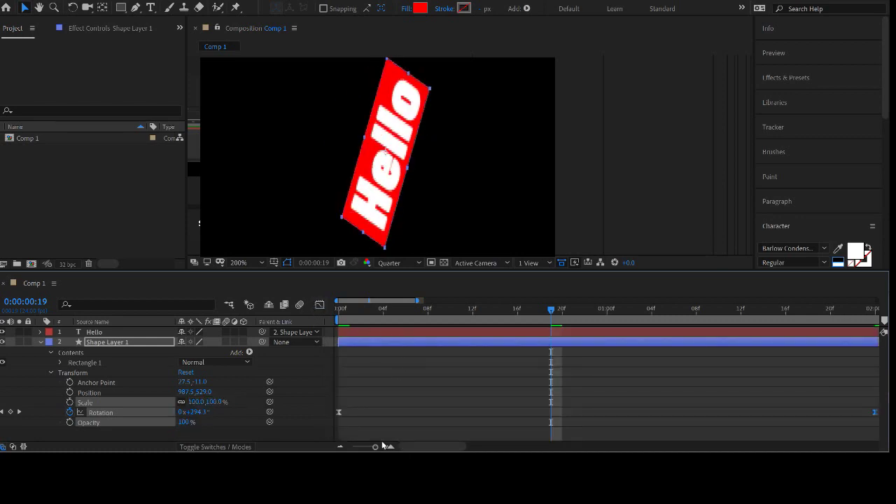
- Preview the eased spin from the start with the full timeline in view and examine its Rotation speed graph
{"action": "left_click_drag", "start_coordinate": [376, 447], "coordinate": [353, 446]}
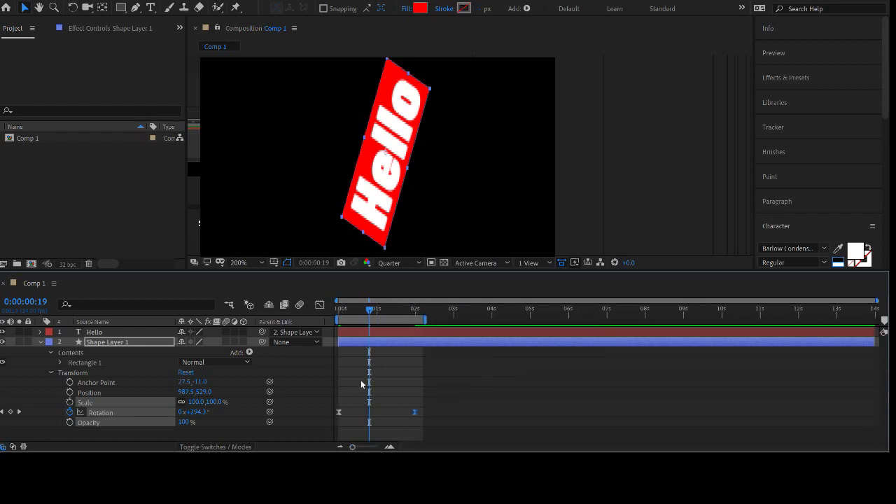
{"action": "left_click", "coordinate": [341, 312]}
{"action": "key", "text": "space"}
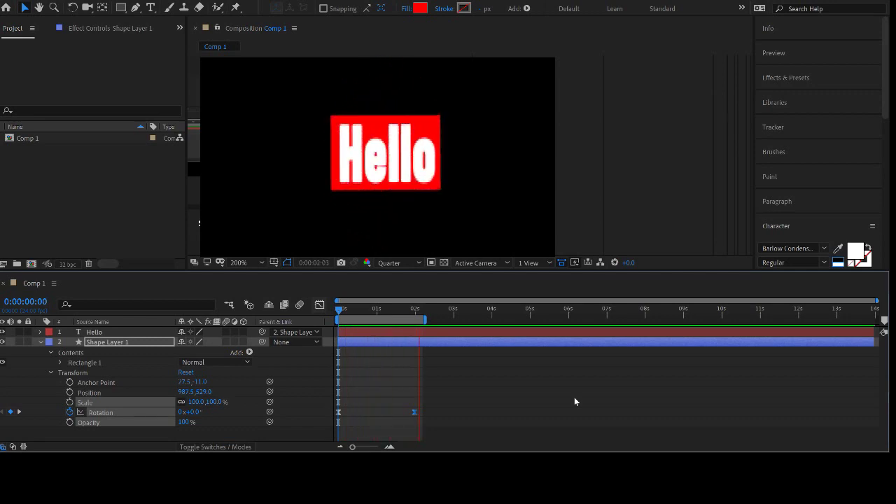
{"action": "left_click", "coordinate": [320, 304]}
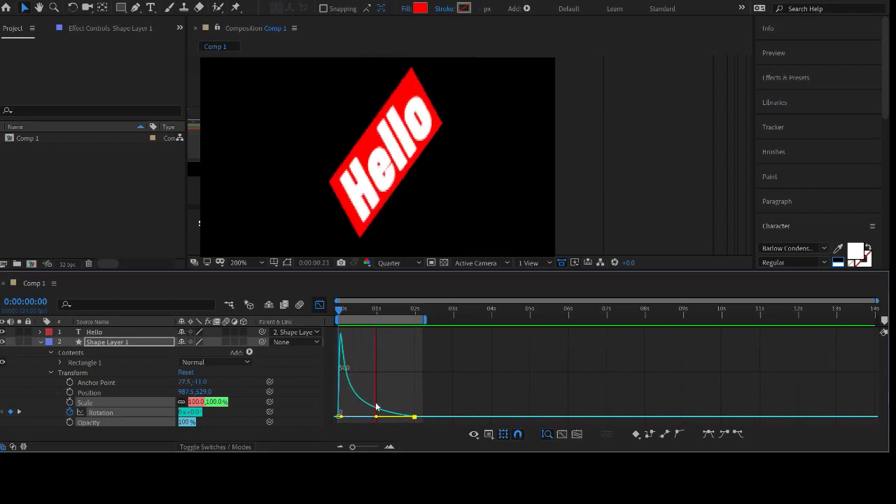
{"action": "left_click", "coordinate": [320, 305]}
- Move the last Rotation keyframe to about 3.4 seconds, extend the work area to about 4 seconds and preview the slower spin
{"action": "left_click", "coordinate": [441, 396]}
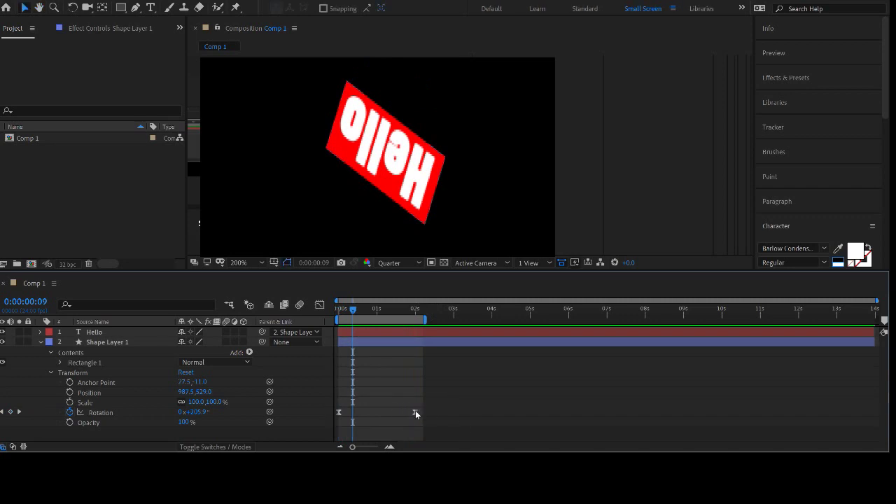
{"action": "left_click_drag", "start_coordinate": [415, 413], "coordinate": [470, 411]}
{"action": "left_click_drag", "start_coordinate": [428, 319], "coordinate": [492, 321]}
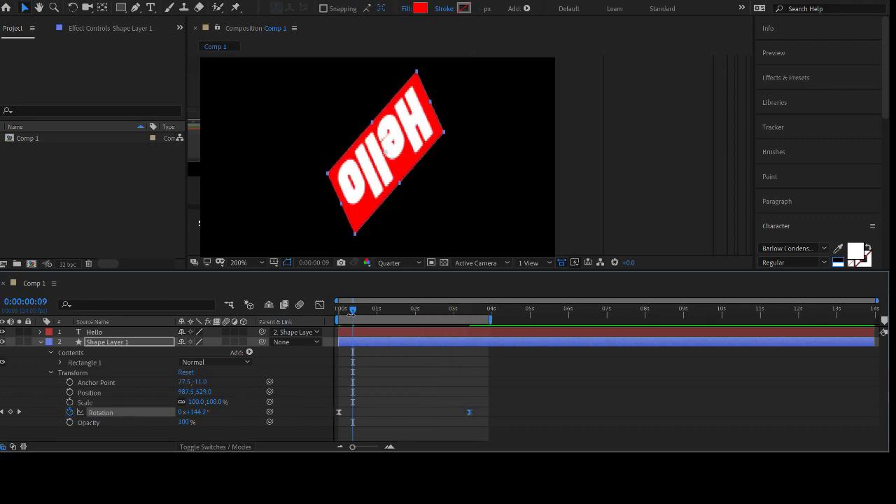
{"action": "key", "text": "space"}
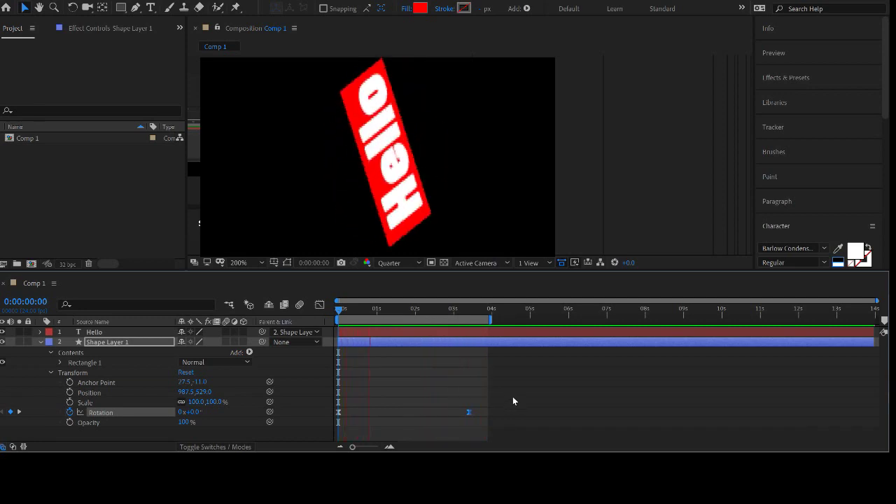
- Examine the retimed Rotation speed curve in the Graph Editor, fitted to view, and return to the full-length layer bar view
{"action": "left_click_drag", "start_coordinate": [512, 397], "coordinate": [320, 417]}
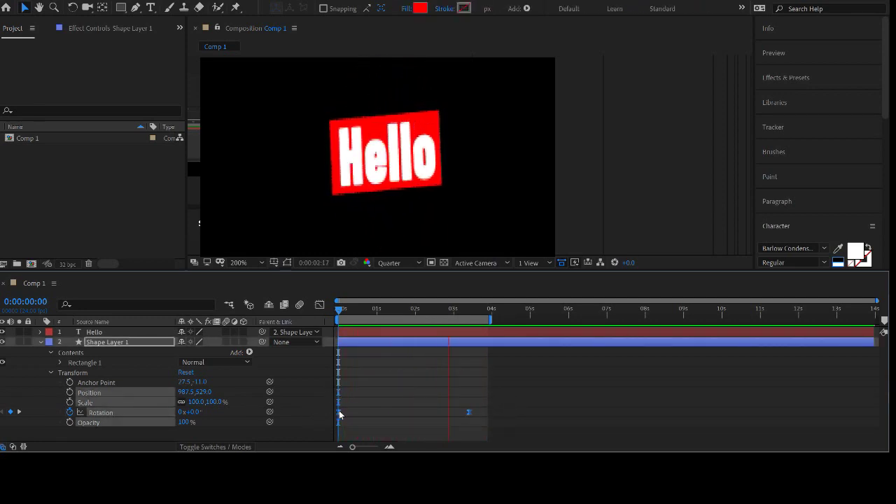
{"action": "left_click", "coordinate": [416, 437]}
{"action": "left_click", "coordinate": [319, 304]}
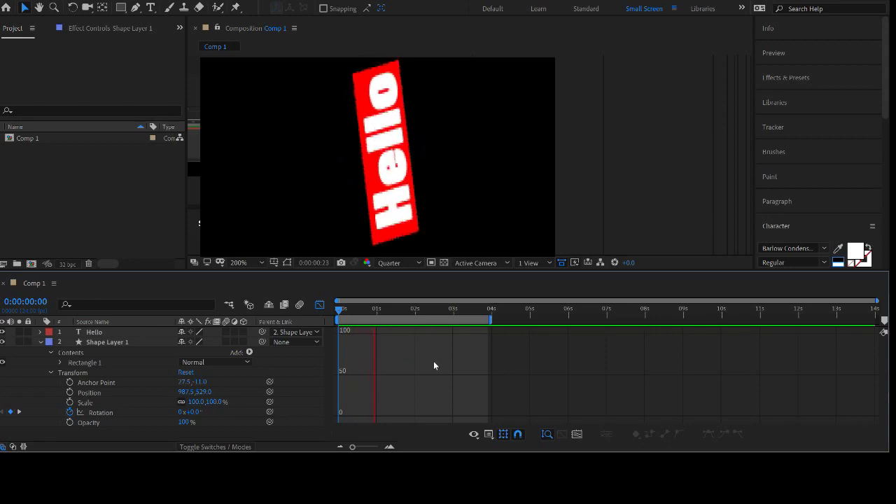
{"action": "left_click", "coordinate": [100, 412]}
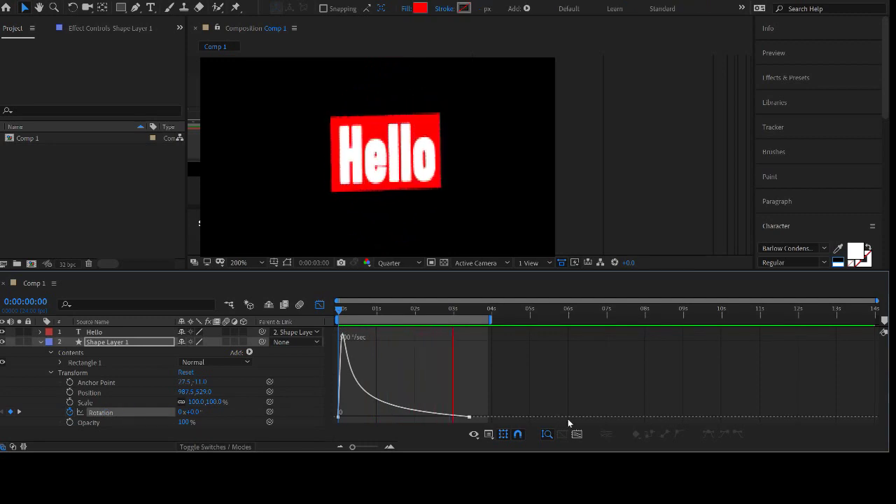
{"action": "left_click", "coordinate": [576, 435]}
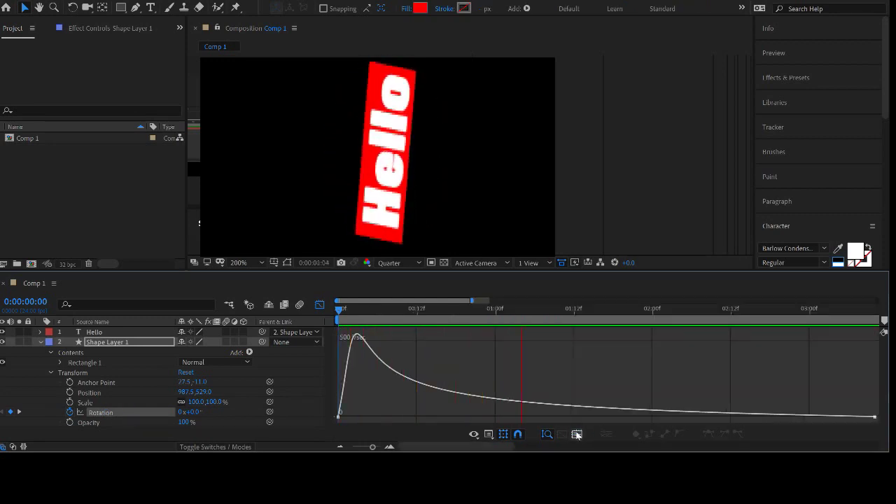
{"action": "left_click", "coordinate": [321, 305]}
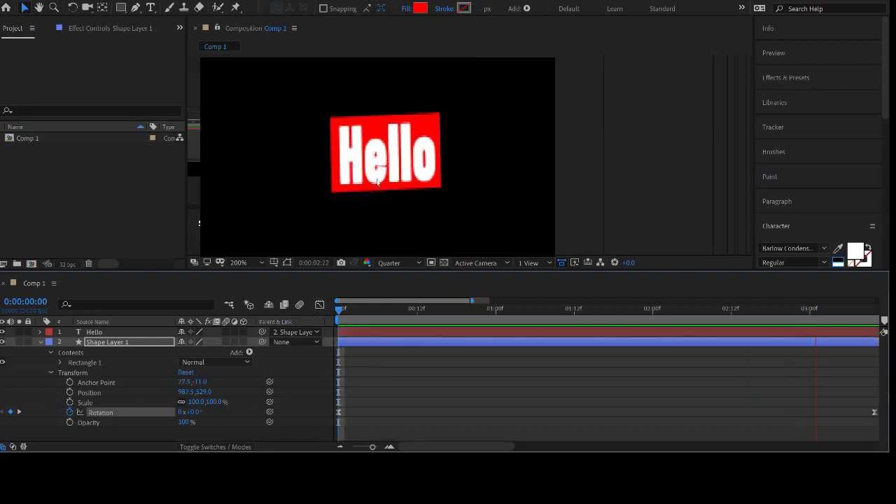
{"action": "left_click_drag", "start_coordinate": [372, 447], "coordinate": [322, 451]}
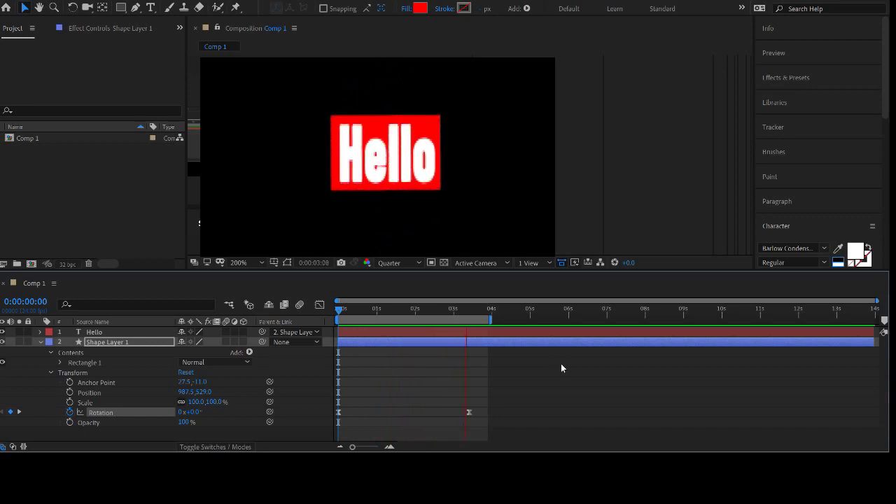
- Replay the slower spin and scrub past the last Rotation keyframe to 0:00:03:12
{"action": "key", "text": "space"}
{"action": "key", "text": "space"}
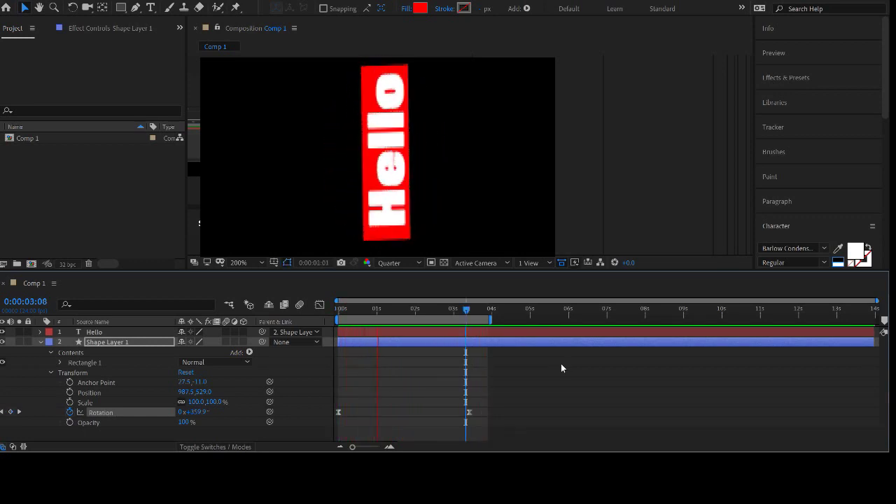
{"action": "key", "text": "space"}
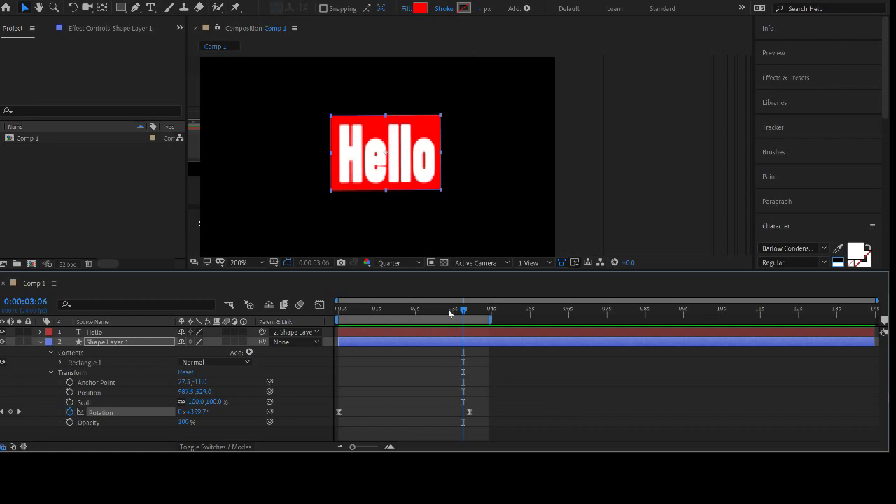
{"action": "left_click_drag", "start_coordinate": [448, 309], "coordinate": [472, 309]}
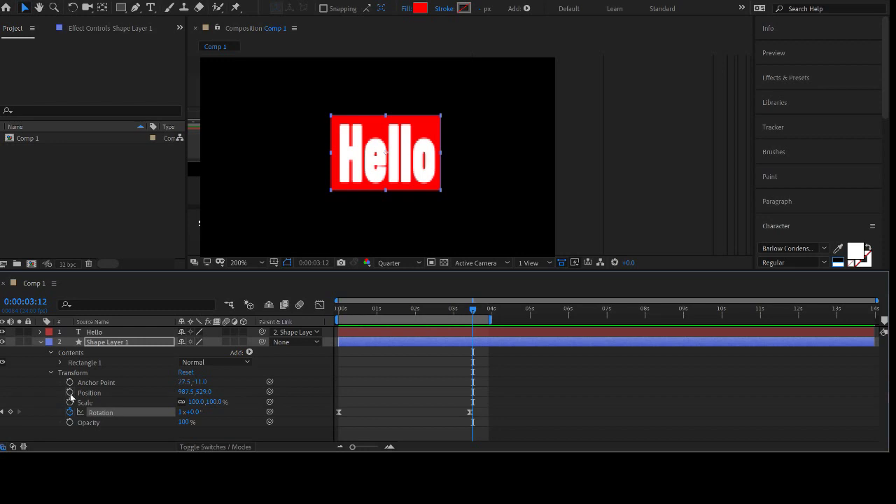
- Add the expression wiggle(3,500) to the shape layer's Position and preview the motion from the start
{"action": "left_click", "coordinate": [70, 393], "text": "alt"}
{"action": "type", "text": "wi"}
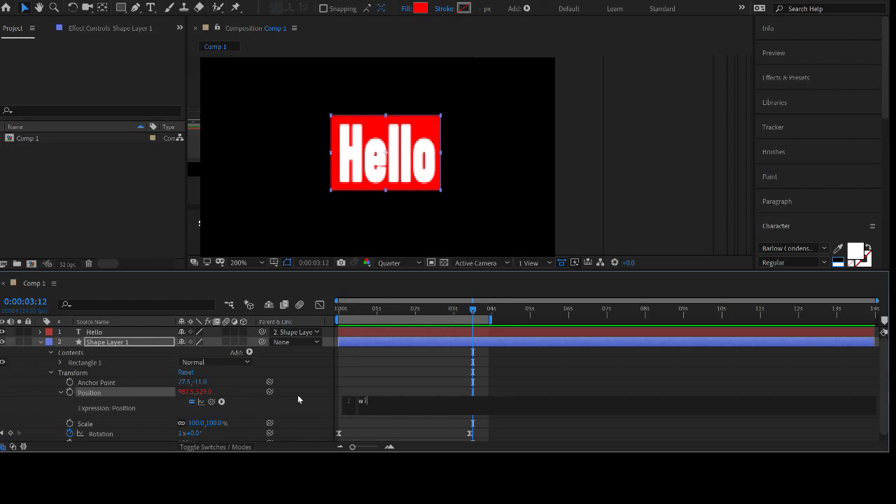
{"action": "type", "text": "ggle()3,500"}
{"action": "left_click", "coordinate": [370, 348]}
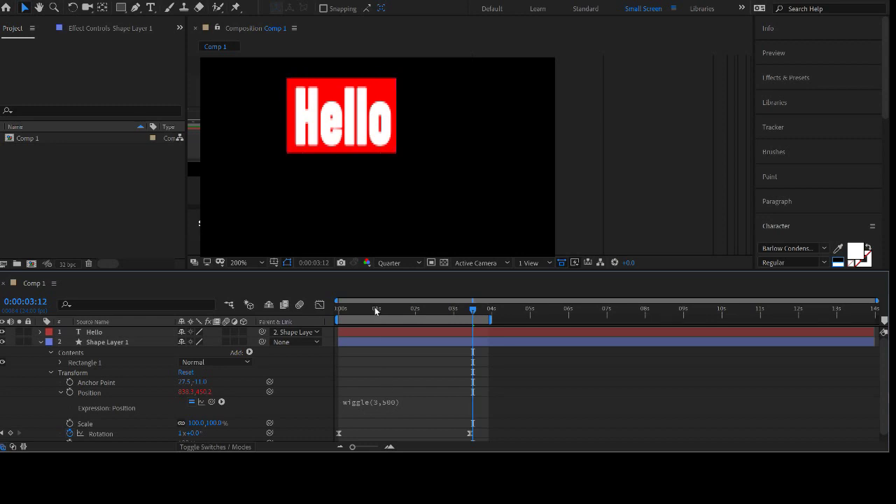
{"action": "left_click_drag", "start_coordinate": [374, 307], "coordinate": [298, 307]}
{"action": "key", "text": "space"}
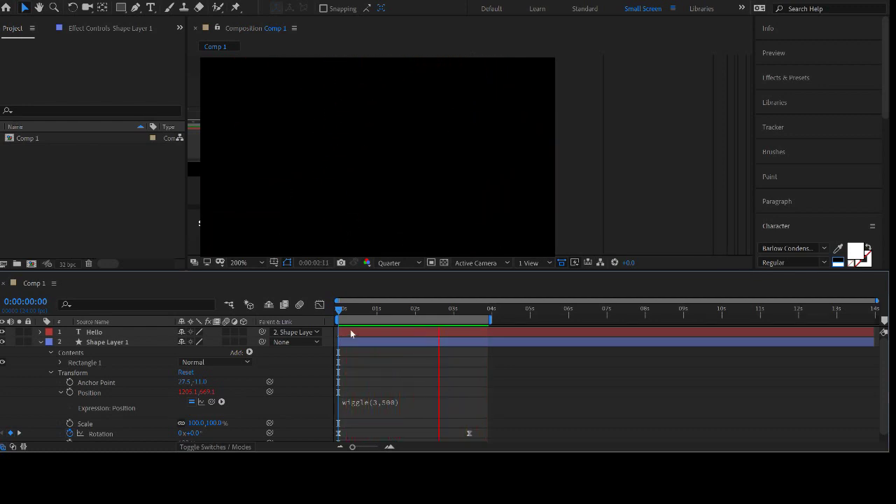
{"action": "key", "text": "space"}
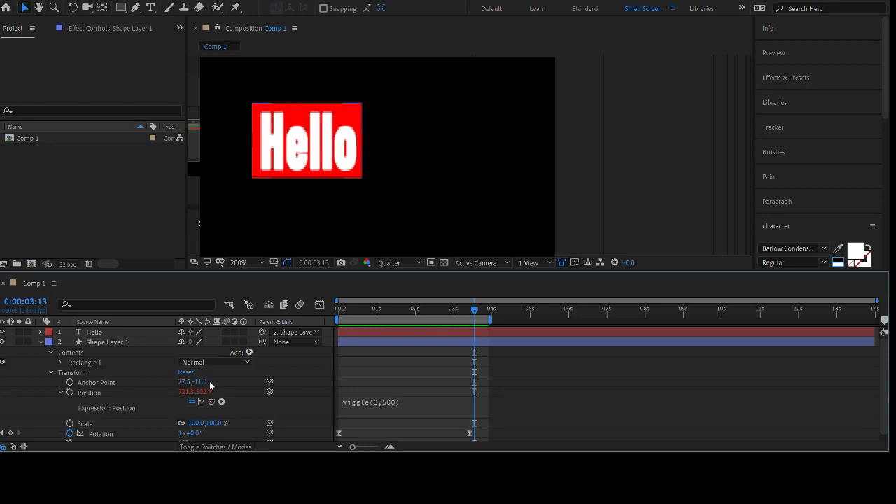
- Disable the wiggle expression on the shape layer's Position and delete it
{"action": "left_click", "coordinate": [190, 402]}
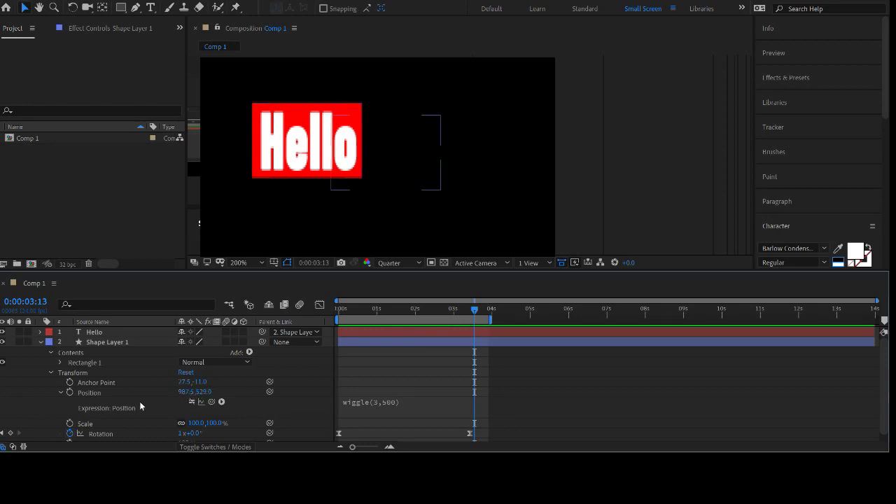
{"action": "left_click_drag", "start_coordinate": [383, 310], "coordinate": [309, 311]}
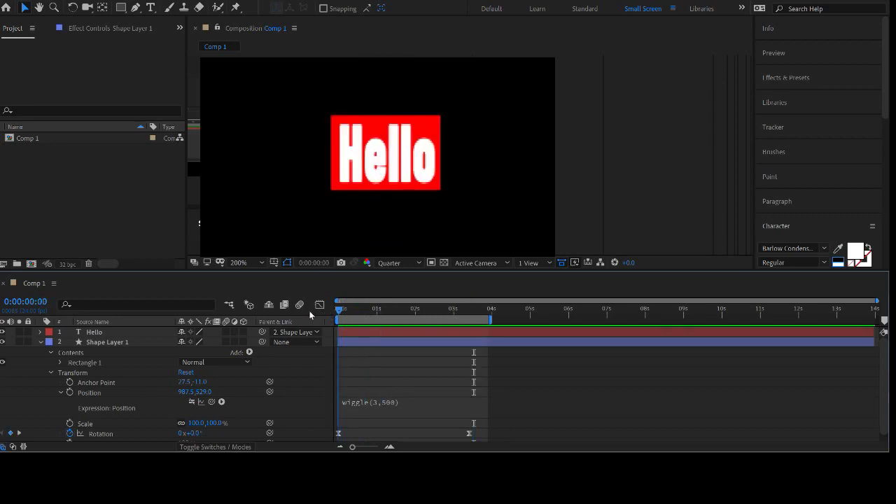
{"action": "left_click", "coordinate": [365, 403]}
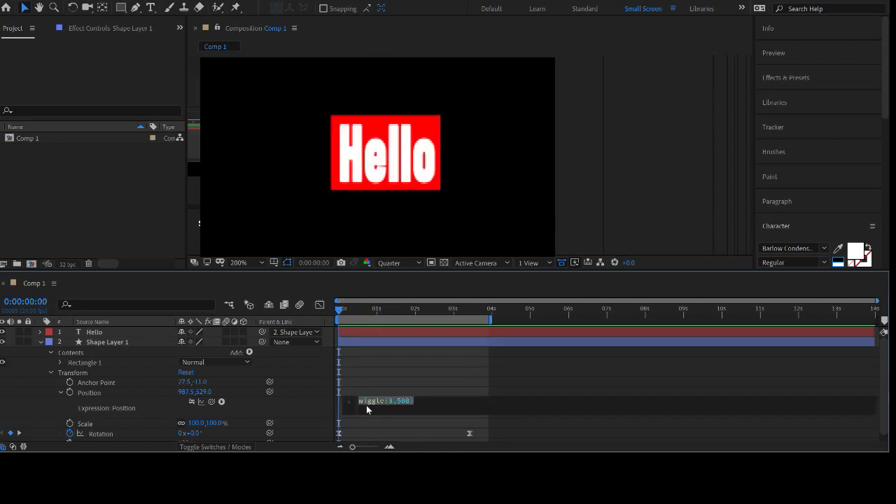
{"action": "key", "text": "BackSpace"}
{"action": "left_click", "coordinate": [392, 376]}
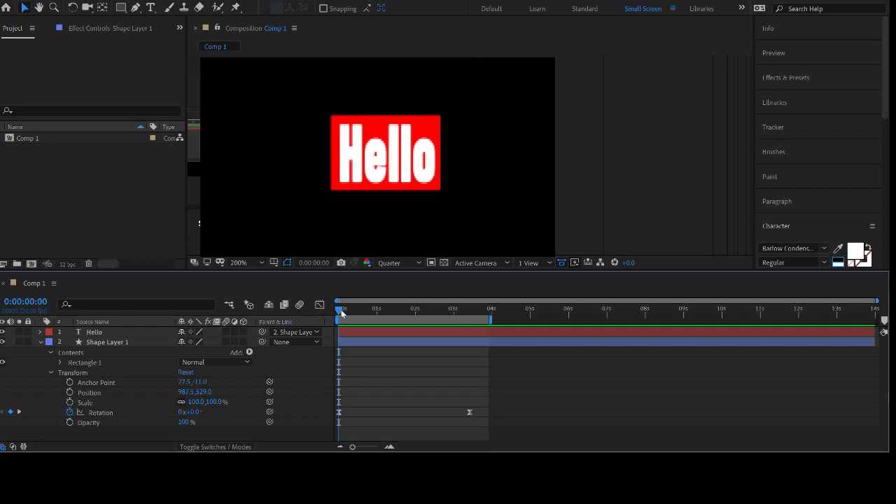
- Keyframe the shape layer's Position at 0:00:00:00 and again at 0:00:03:21 with X moved right to about 1338.5
{"action": "left_click_drag", "start_coordinate": [341, 309], "coordinate": [309, 321]}
{"action": "left_click", "coordinate": [70, 392]}
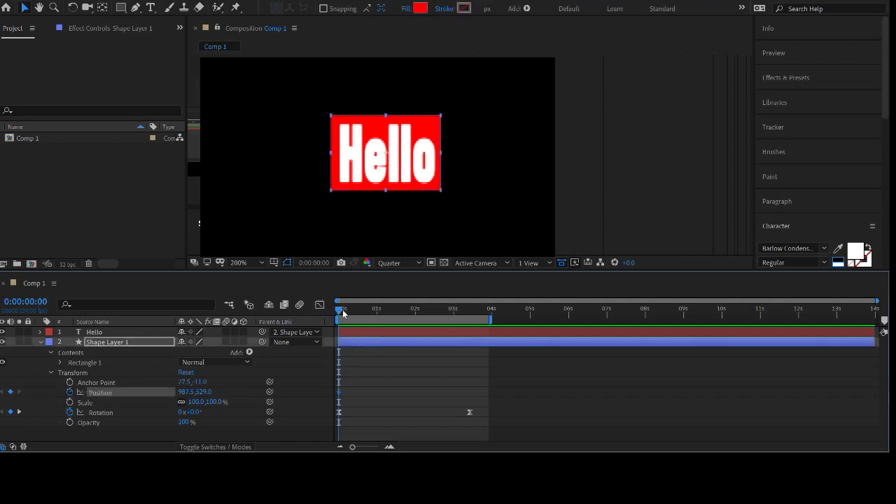
{"action": "left_click_drag", "start_coordinate": [355, 312], "coordinate": [487, 310]}
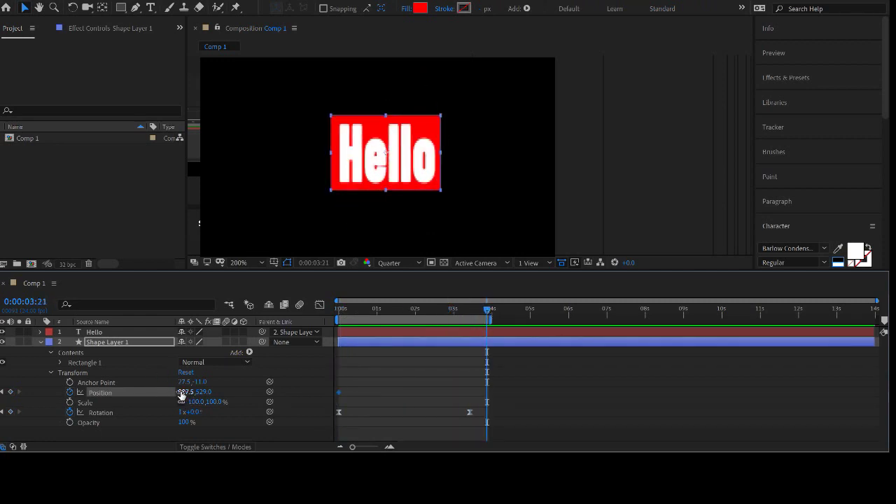
{"action": "left_click_drag", "start_coordinate": [181, 392], "coordinate": [372, 381]}
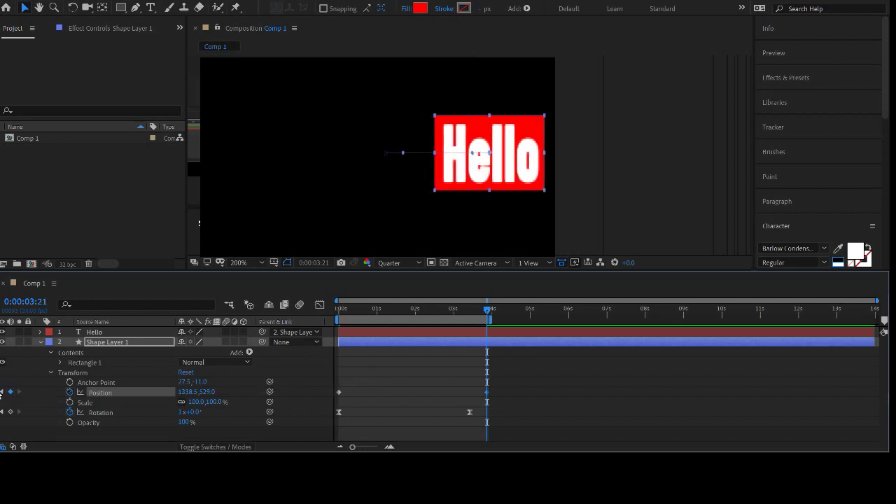
- Set the first Position keyframe's X to about 591.5 and scrub through the left-to-right move
{"action": "left_click", "coordinate": [2, 392]}
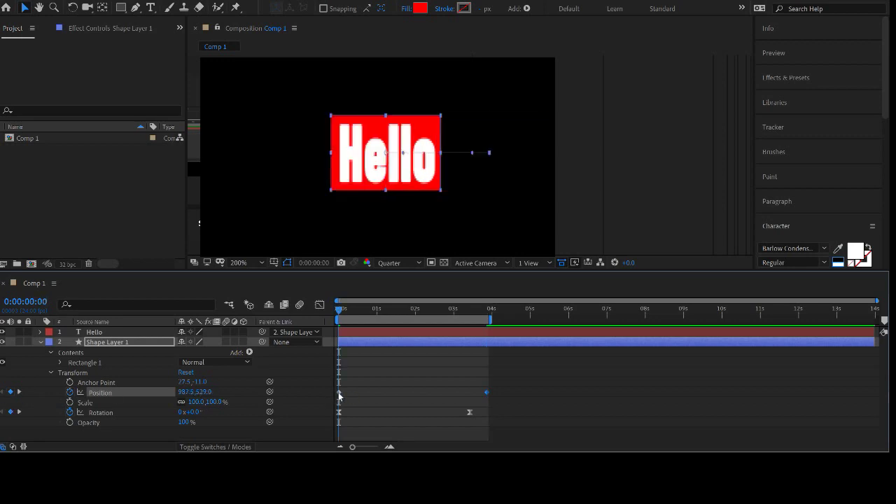
{"action": "left_click_drag", "start_coordinate": [186, 392], "coordinate": [98, 392]}
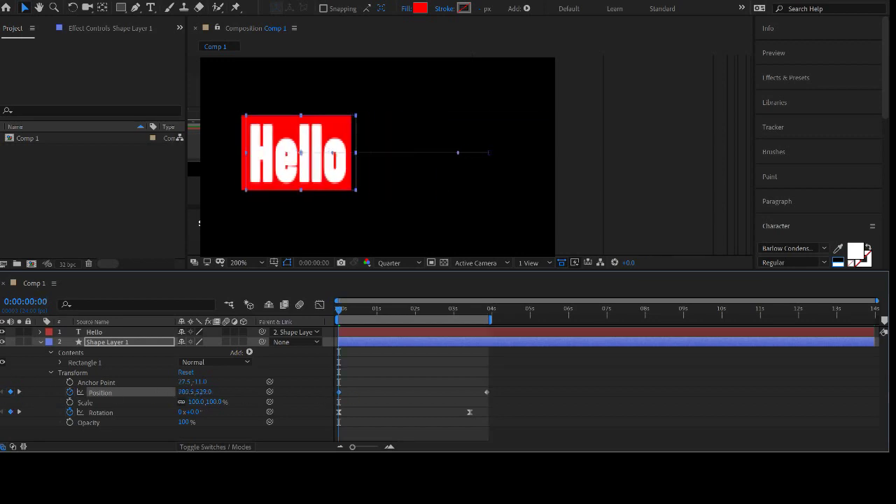
{"action": "left_click_drag", "start_coordinate": [189, 392], "coordinate": [118, 394]}
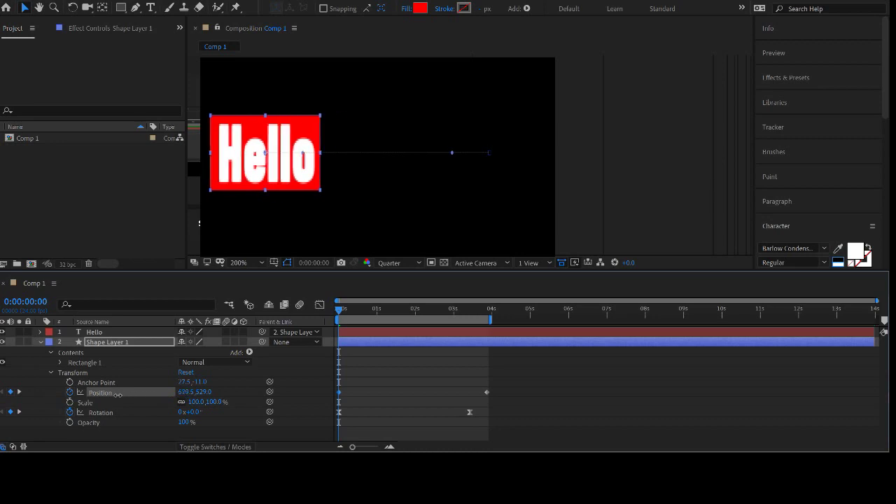
{"action": "left_click_drag", "start_coordinate": [340, 309], "coordinate": [487, 320]}
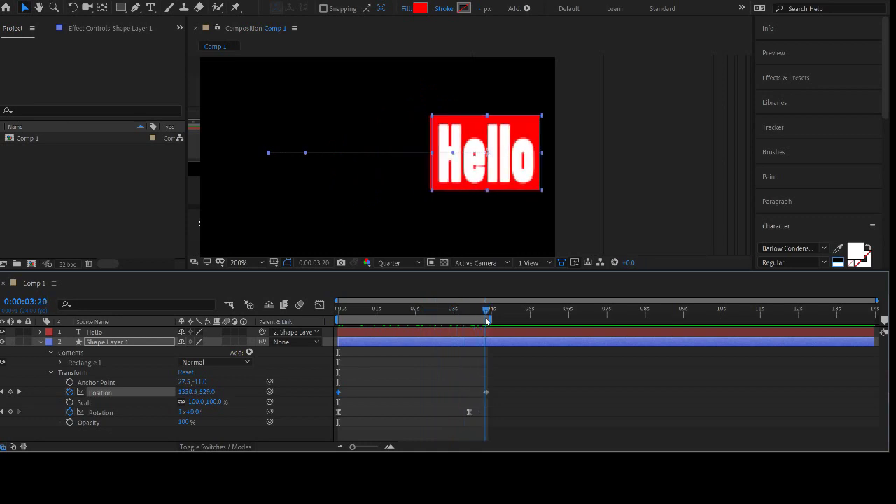
{"action": "left_click_drag", "start_coordinate": [487, 321], "coordinate": [311, 318]}
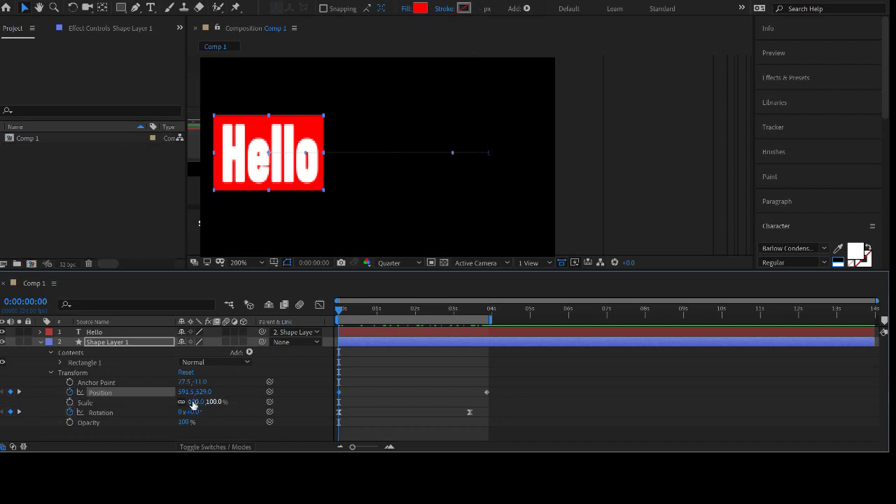
- Add the expression wiggle(3,200) to the keyframed Position and preview the combined motion from the start
{"action": "left_click", "coordinate": [70, 393], "text": "alt"}
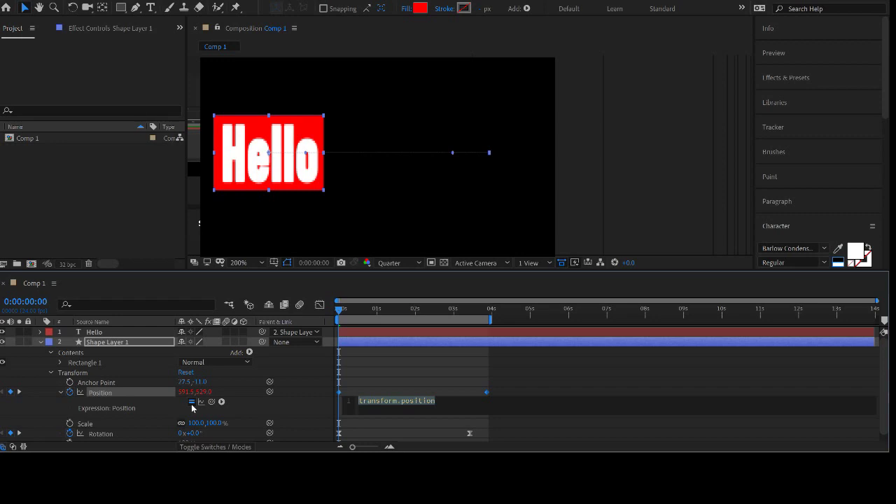
{"action": "type", "text": "wiggle("}
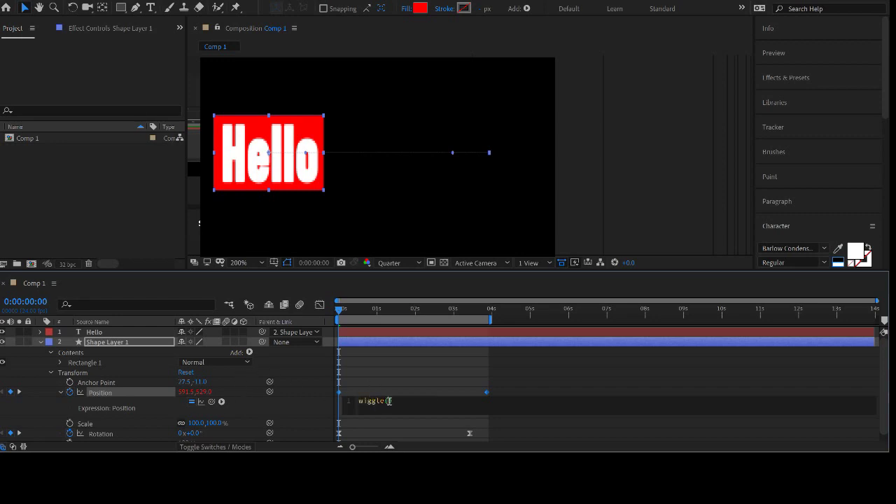
{"action": "type", "text": "3,200"}
{"action": "left_click", "coordinate": [404, 379]}
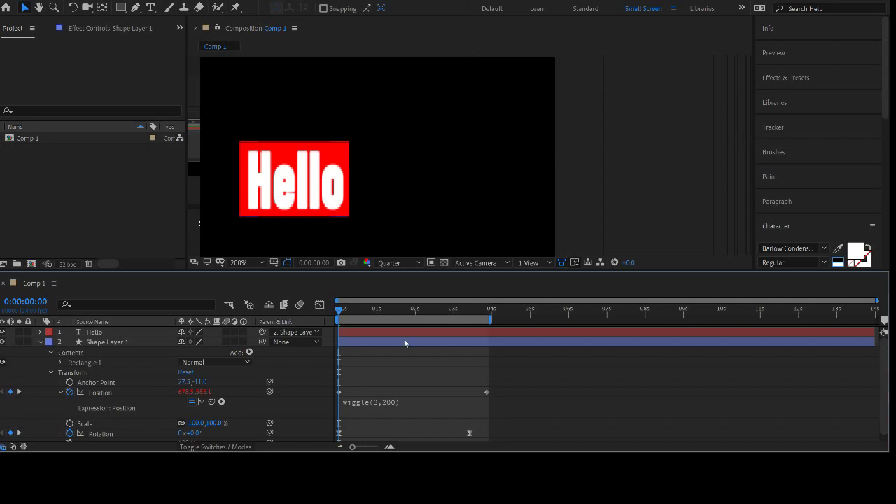
{"action": "key", "text": "space"}
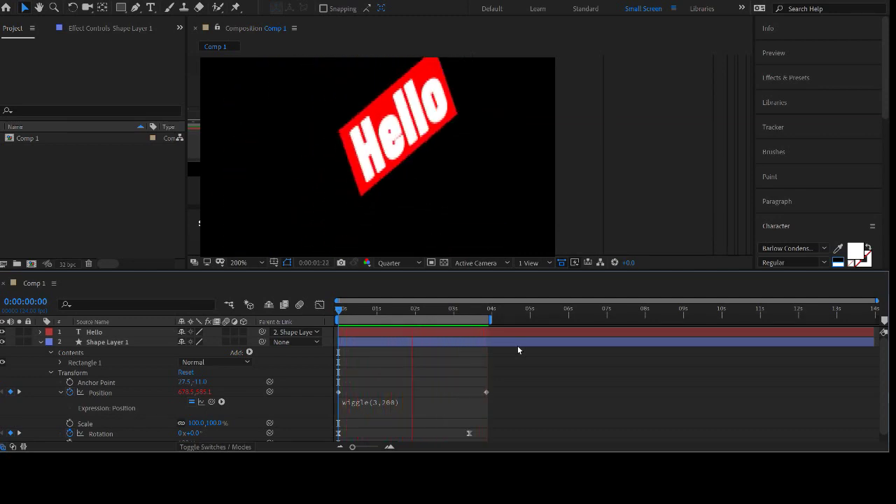
- Stop the preview, scrub to 0:00:02:19 and delete both the Hello text layer and Shape Layer 1
{"action": "key", "text": "space"}
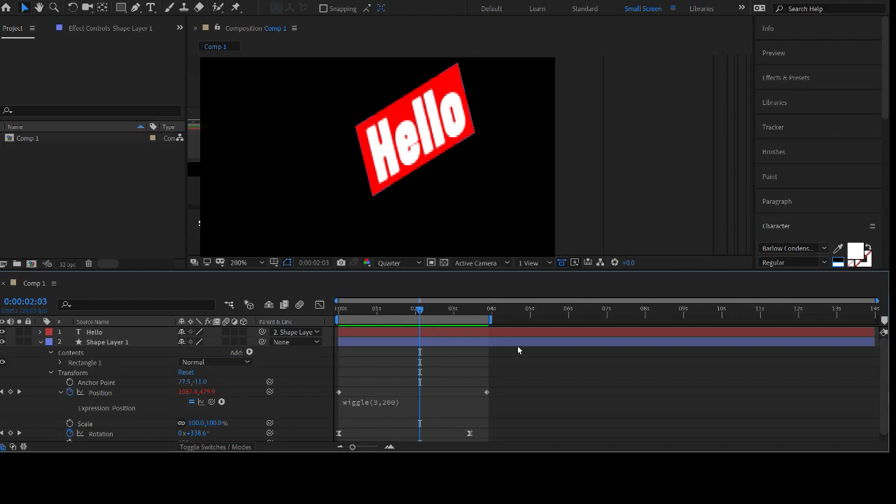
{"action": "left_click_drag", "start_coordinate": [418, 309], "coordinate": [446, 309]}
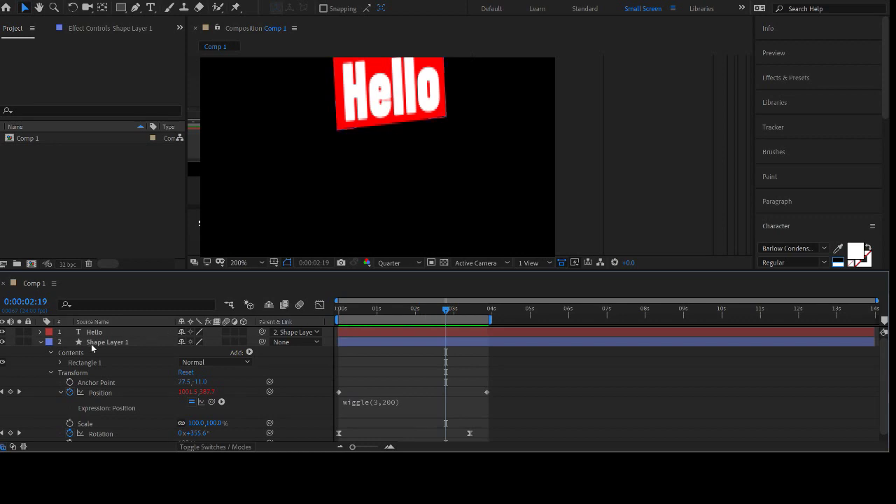
{"action": "left_click", "coordinate": [74, 342]}
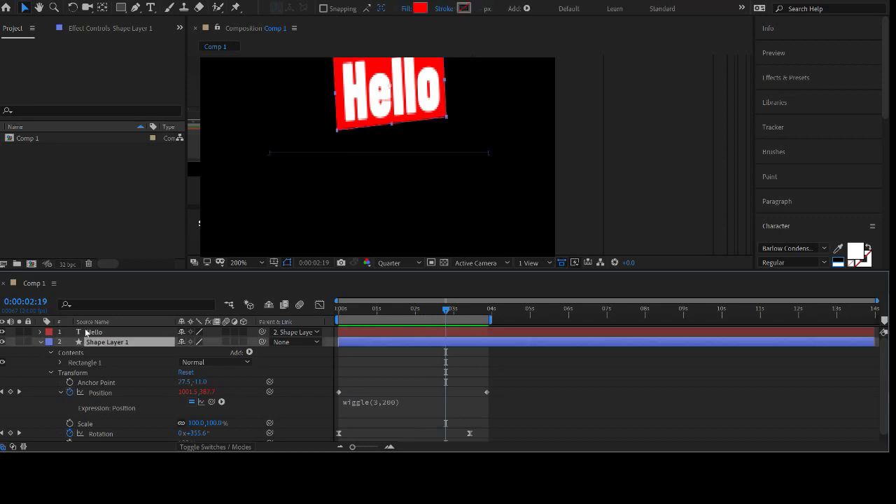
{"action": "left_click", "coordinate": [86, 333], "text": "shift"}
{"action": "key", "text": "Delete"}
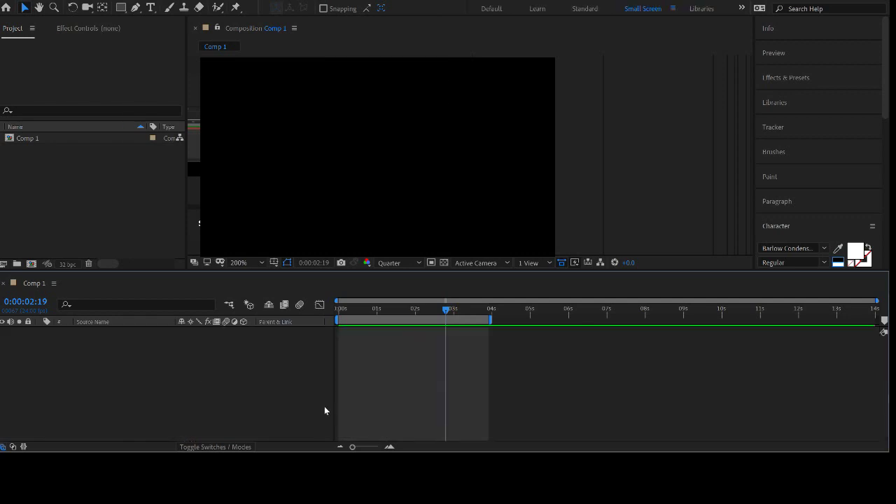
- Draw an upright red rectangle without a stroke near the centre of the empty composition and deselect it
{"action": "left_click", "coordinate": [121, 9]}
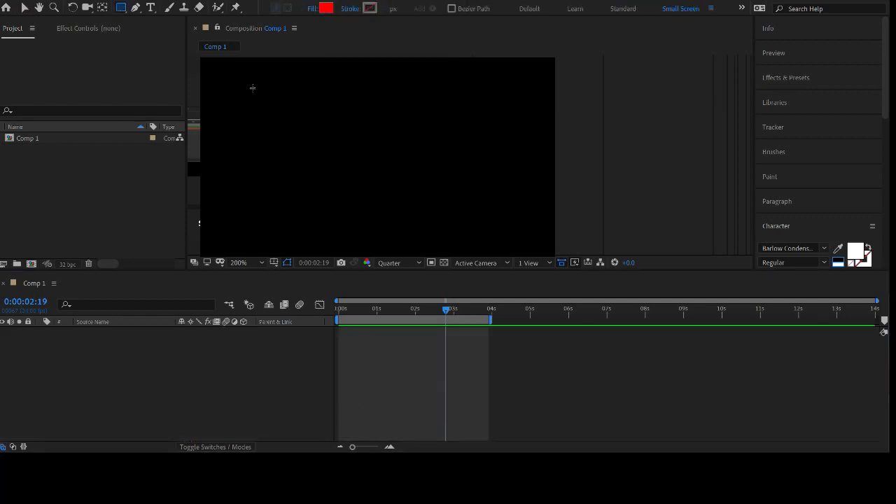
{"action": "left_click_drag", "start_coordinate": [336, 111], "coordinate": [404, 208]}
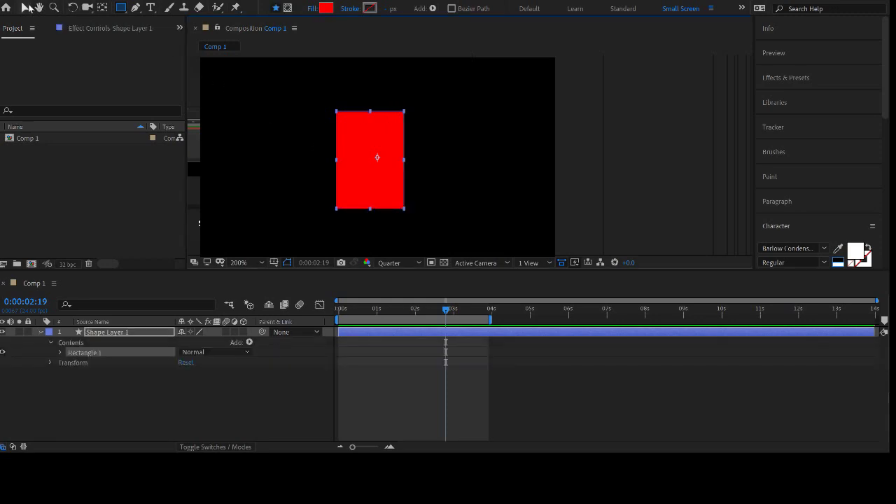
{"action": "left_click", "coordinate": [24, 8]}
{"action": "left_click", "coordinate": [397, 385]}
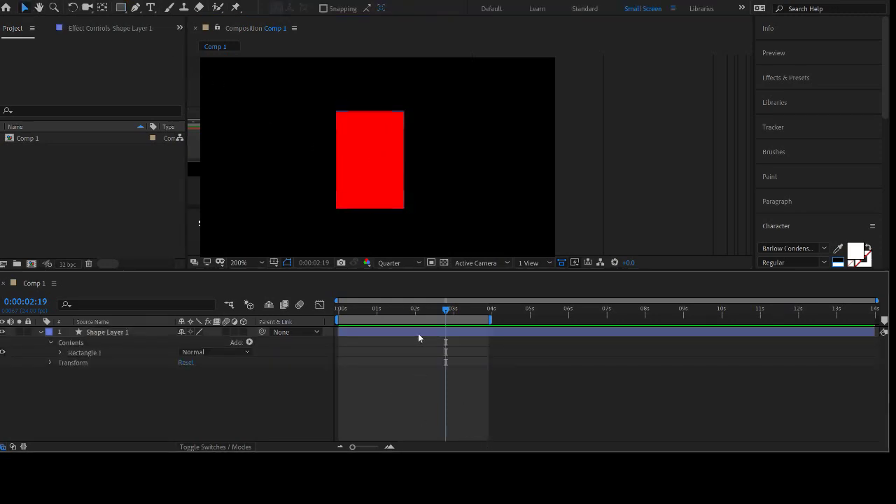
{"action": "left_click", "coordinate": [96, 331]}
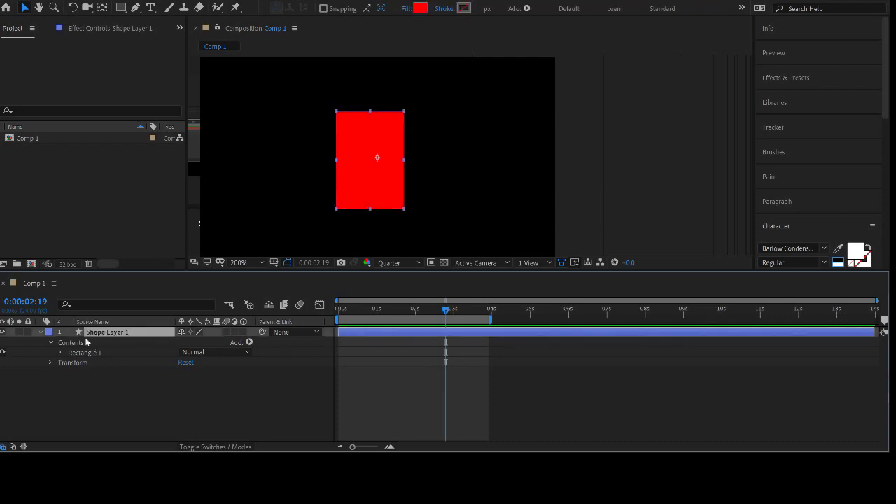
{"action": "left_click", "coordinate": [112, 406]}
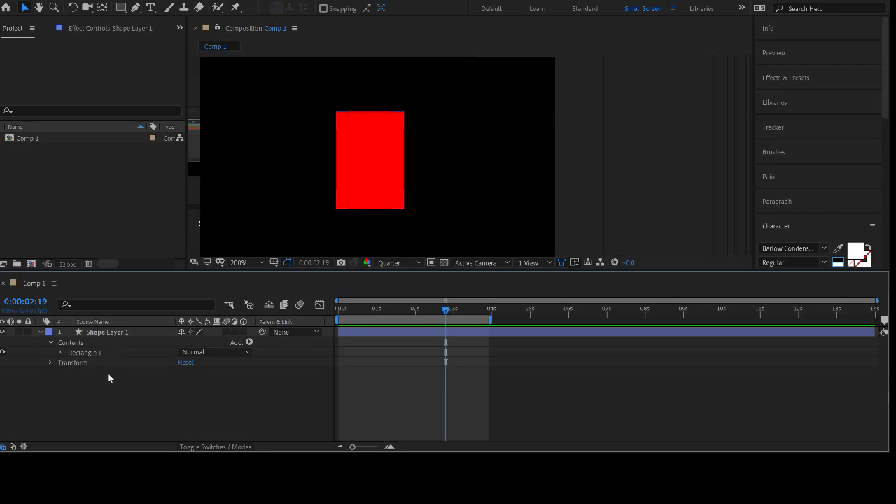
{"action": "left_click", "coordinate": [109, 334]}
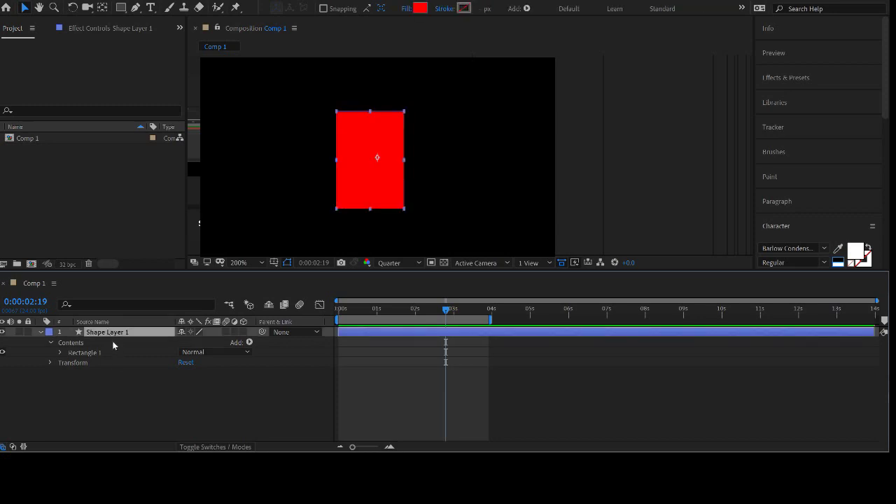
{"action": "key", "text": "F2"}
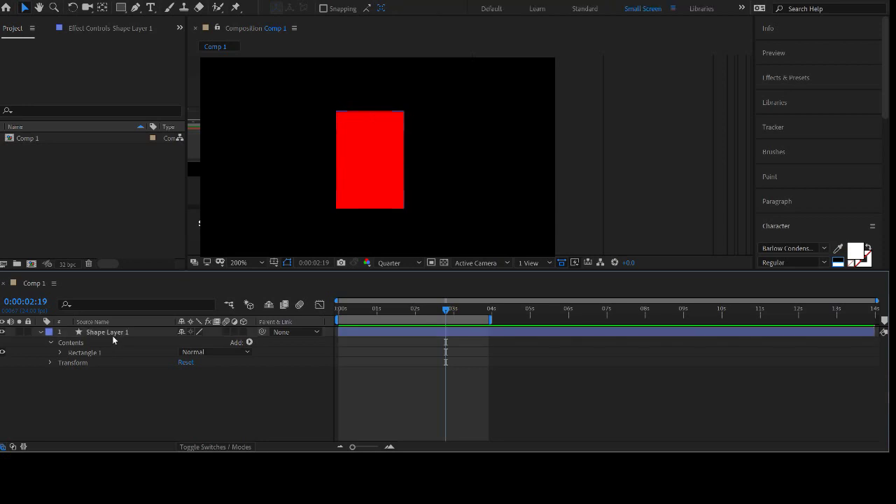
- Move the rectangle's anchor point to the middle of its bottom edge, about -26, 108, and return to 0:00:00:00
{"action": "left_click", "coordinate": [114, 332]}
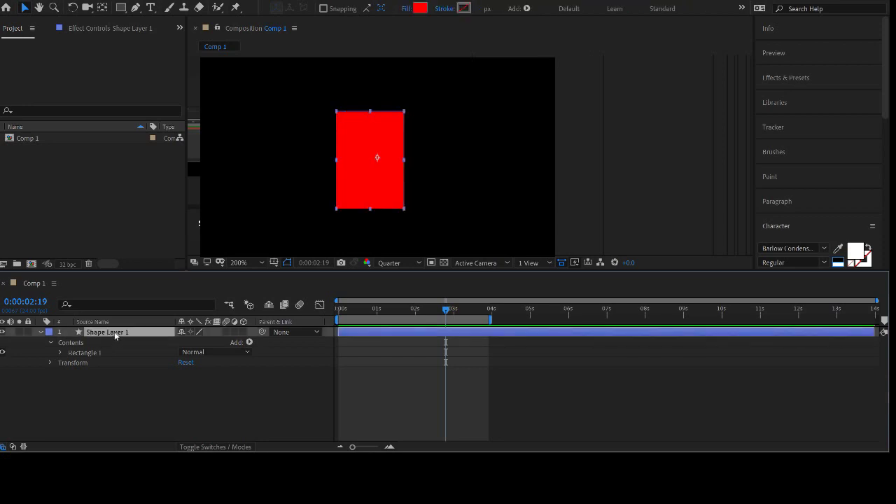
{"action": "left_click", "coordinate": [102, 9]}
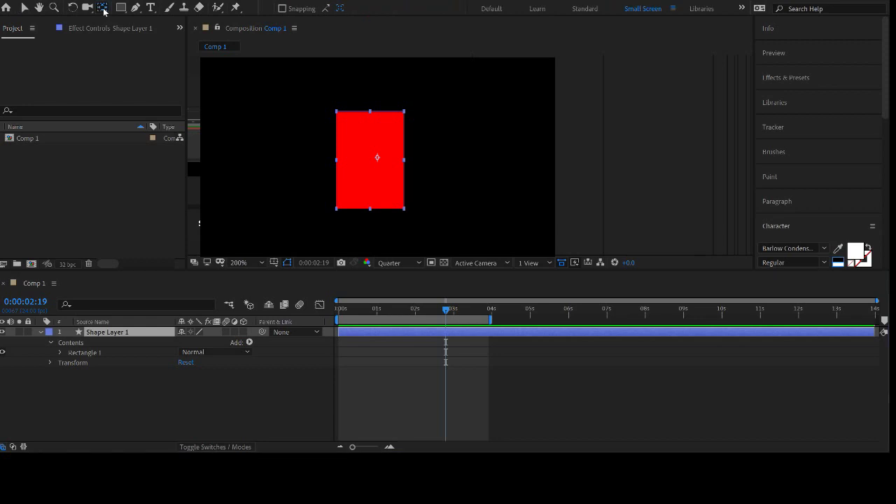
{"action": "left_click", "coordinate": [381, 162]}
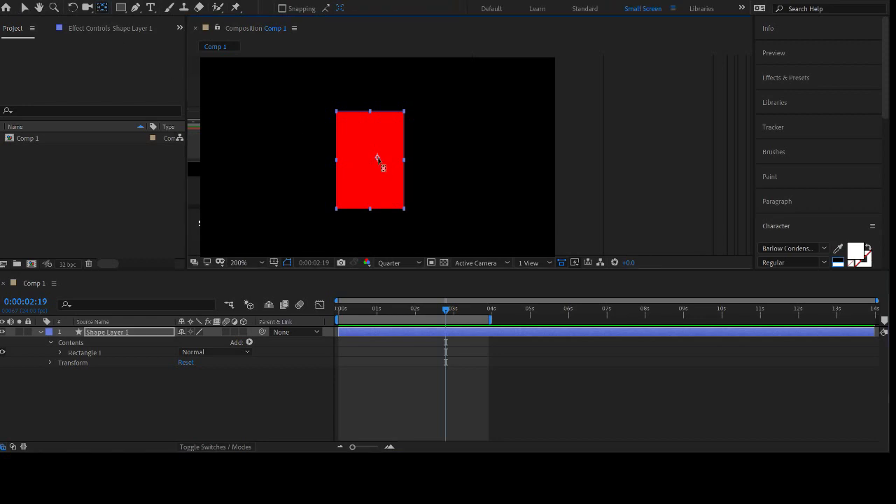
{"action": "left_click_drag", "start_coordinate": [377, 158], "coordinate": [371, 209]}
{"action": "left_click_drag", "start_coordinate": [423, 310], "coordinate": [313, 319]}
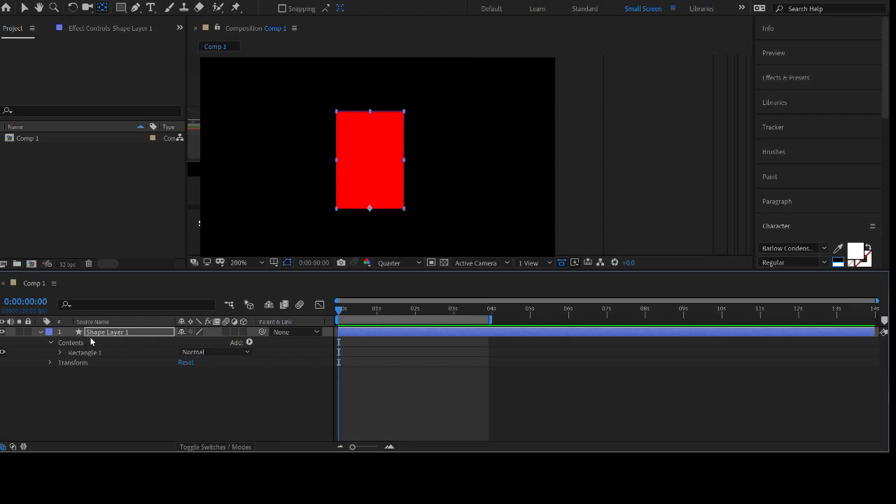
- Try rotating the rectangle in 2D around its bottom-edge anchor point and undo the rotation
{"action": "left_click", "coordinate": [50, 362]}
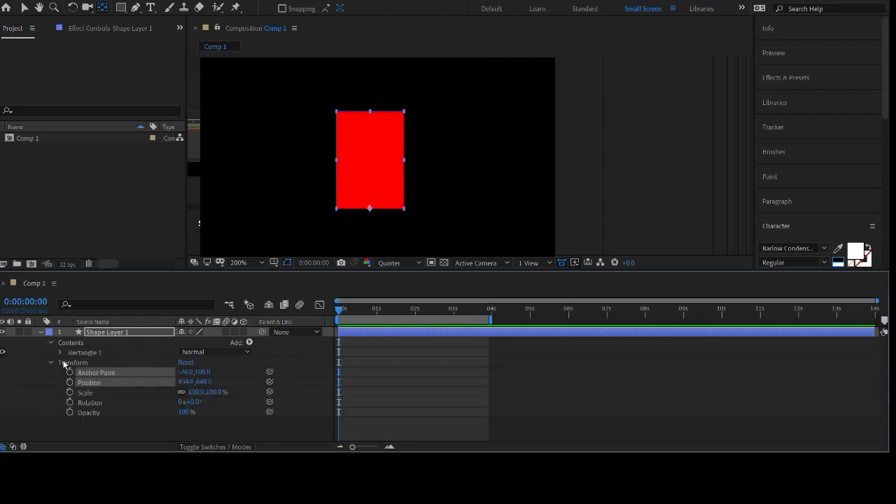
{"action": "mouse_move", "coordinate": [194, 402]}
{"action": "left_mouse_down"}
{"action": "mouse_move", "coordinate": [214, 403]}
{"action": "mouse_move", "coordinate": [202, 397]}
{"action": "left_mouse_up"}
{"action": "key", "text": "ctrl+z"}
- Swap the timeline's layer switches for the blending mode and track matte columns and back, twice
{"action": "left_click", "coordinate": [231, 448]}
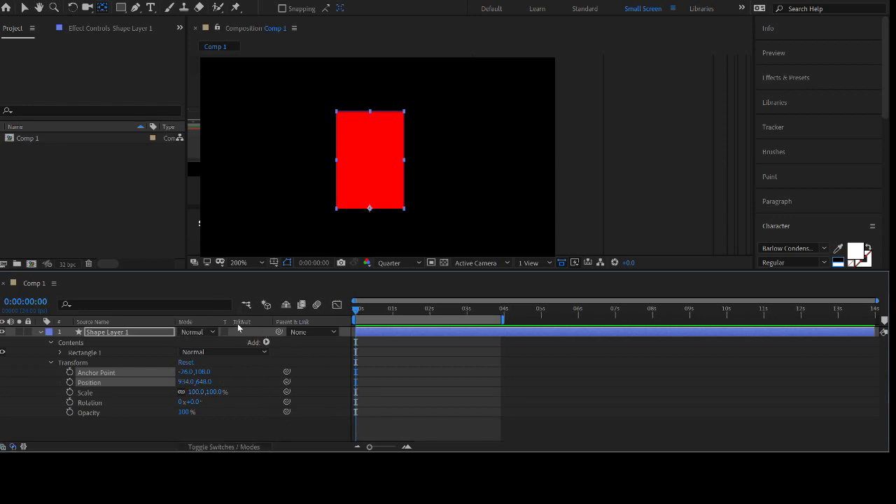
{"action": "left_click", "coordinate": [224, 446]}
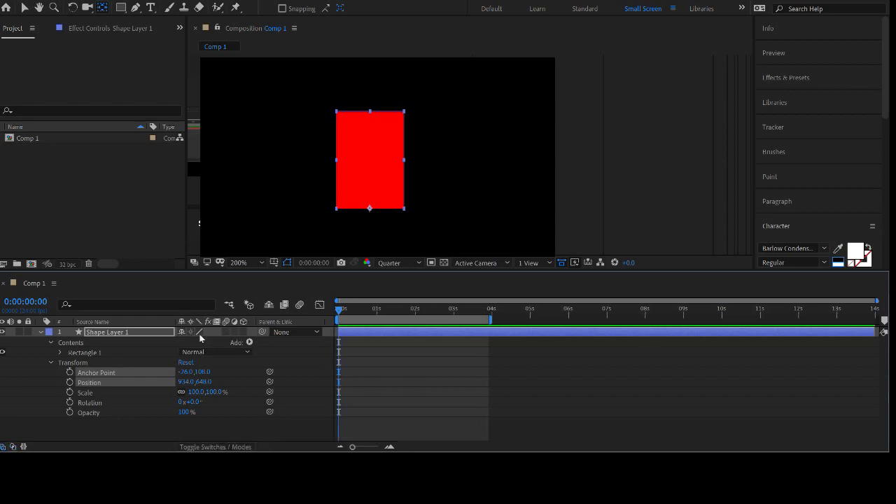
{"action": "left_click", "coordinate": [221, 447]}
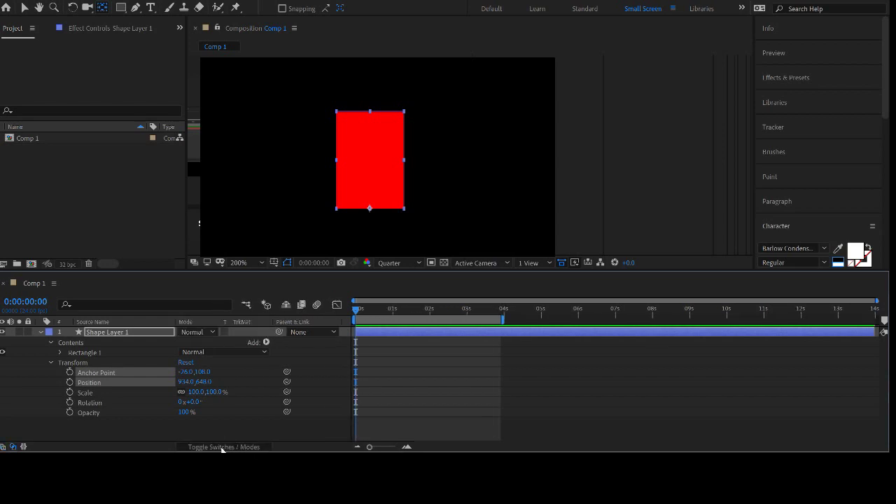
{"action": "left_click", "coordinate": [221, 448]}
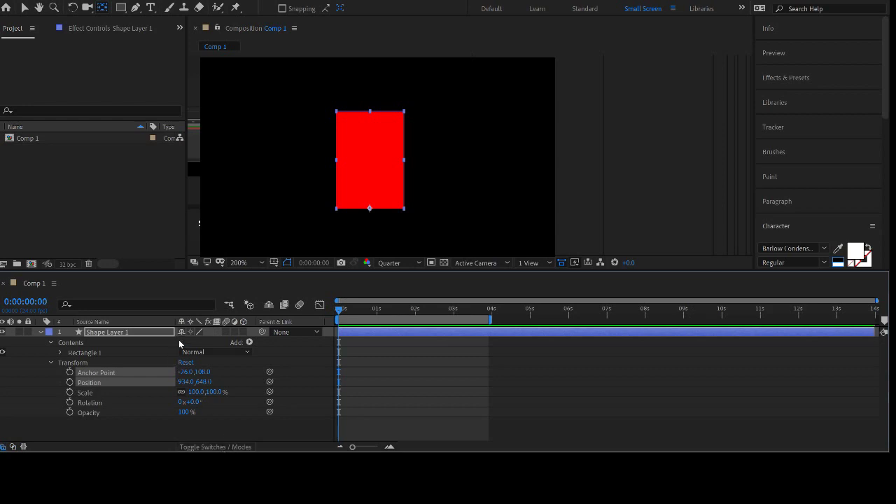
- Turn the rectangle's shape layer into a 3D layer
{"action": "left_click", "coordinate": [101, 331]}
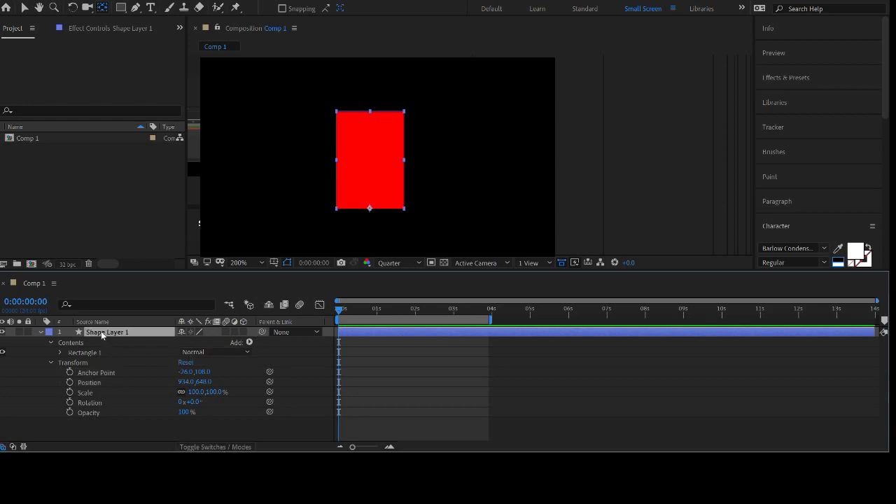
{"action": "left_click", "coordinate": [244, 332]}
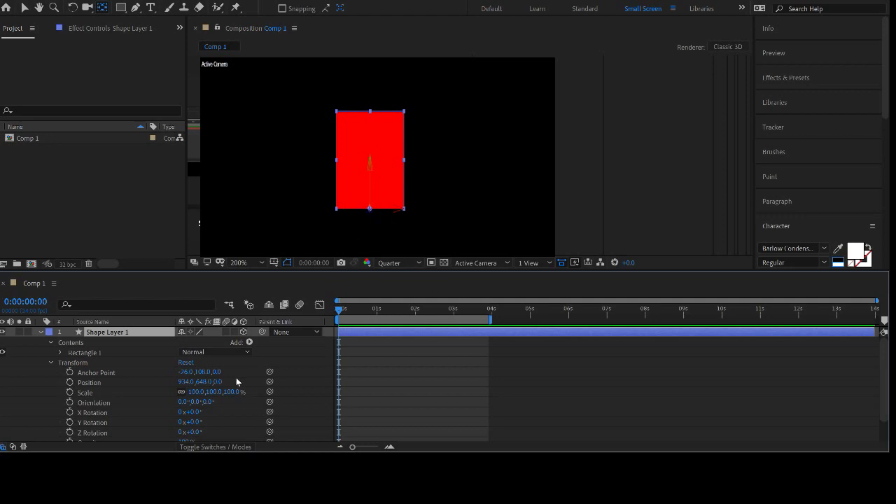
- Try the rectangle's Y, X and Z Rotation one after another, undoing each rotation
{"action": "scroll", "coordinate": [236, 377], "scroll_direction": "down", "scroll_amount": 2}
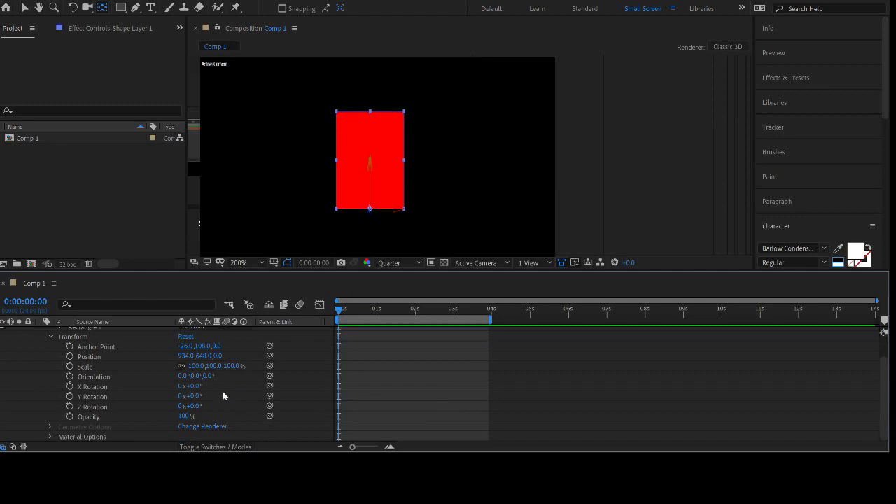
{"action": "left_click_drag", "start_coordinate": [191, 396], "coordinate": [162, 396]}
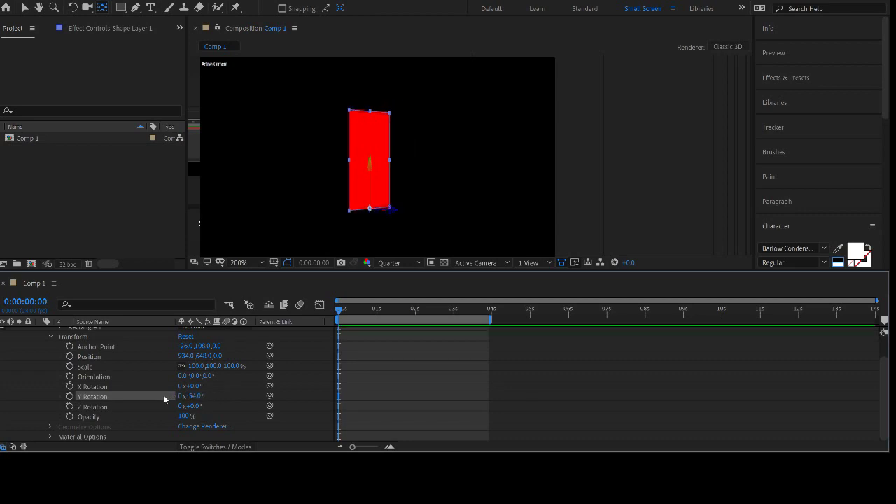
{"action": "key", "text": "ctrl+z"}
{"action": "left_click_drag", "start_coordinate": [198, 386], "coordinate": [195, 408]}
{"action": "key", "text": "ctrl+z"}
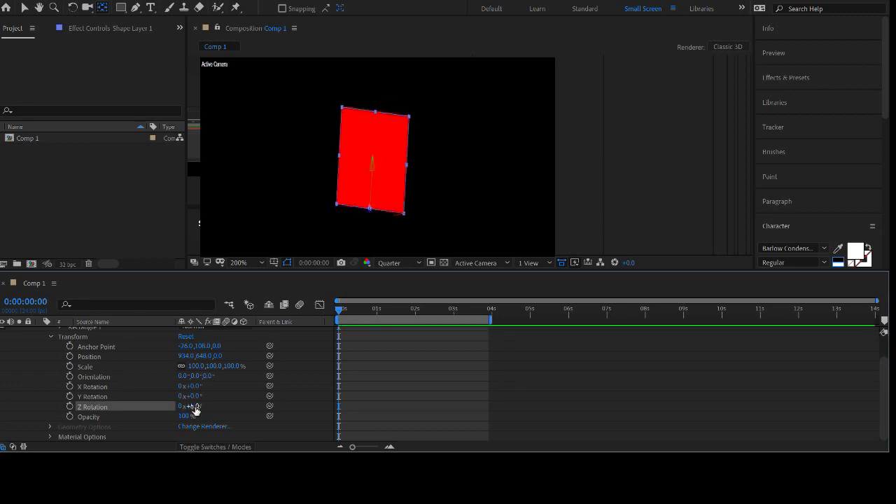
{"action": "key", "text": "ctrl+z"}
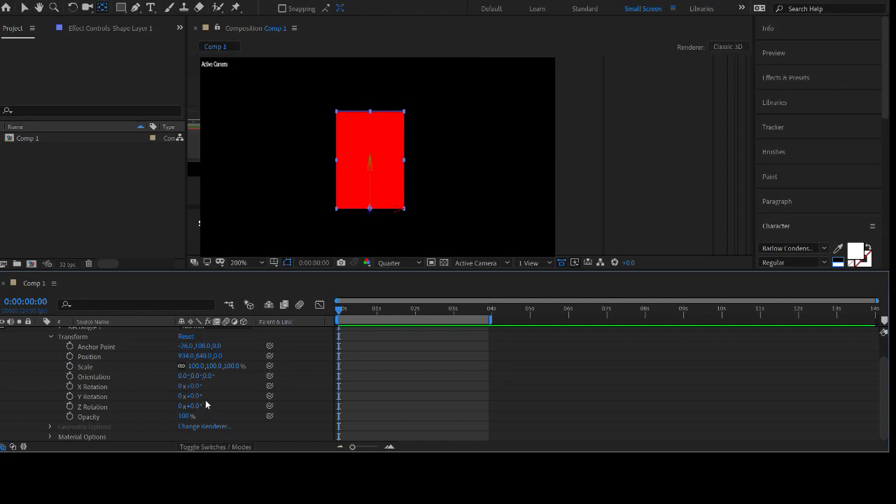
- Collapse the Transform group and all properties of Shape Layer 1, leaving the layer deselected
{"action": "scroll", "coordinate": [119, 366], "scroll_direction": "up", "scroll_amount": 2}
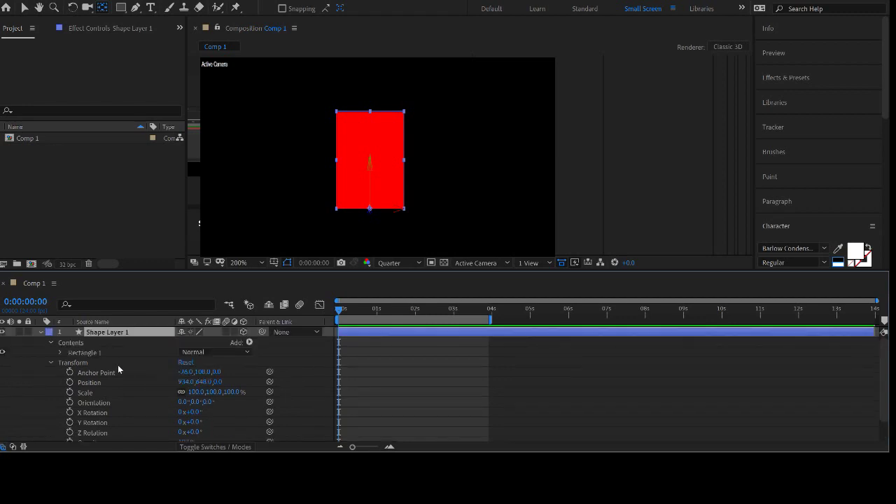
{"action": "left_click", "coordinate": [51, 363]}
{"action": "left_click", "coordinate": [41, 332]}
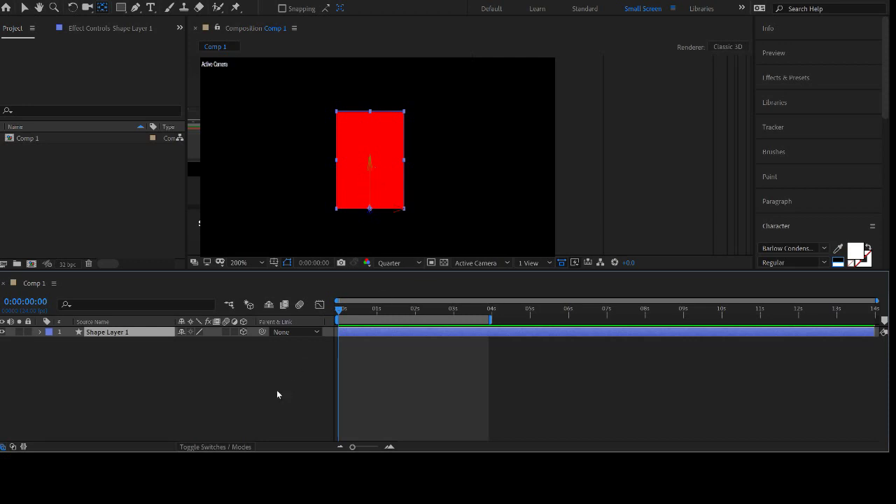
{"action": "left_click", "coordinate": [245, 389]}
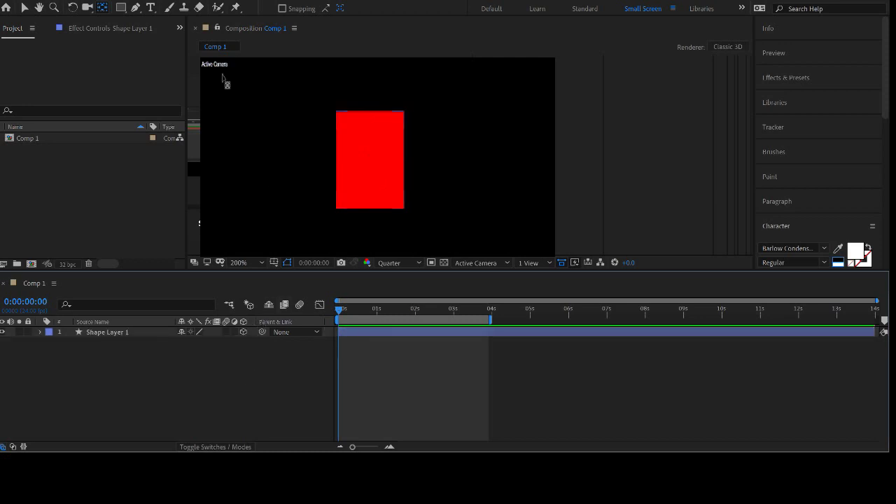
- Draw a red five-pointed star on its own shape layer, move it to the right of the rectangle and deselect it
{"action": "left_click", "coordinate": [120, 8]}
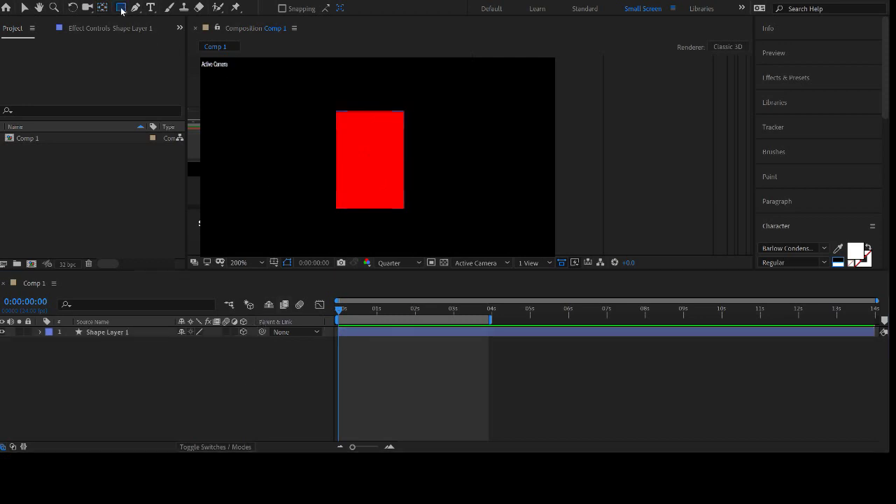
{"action": "left_click", "coordinate": [176, 55]}
{"action": "left_click_drag", "start_coordinate": [432, 147], "coordinate": [457, 213]}
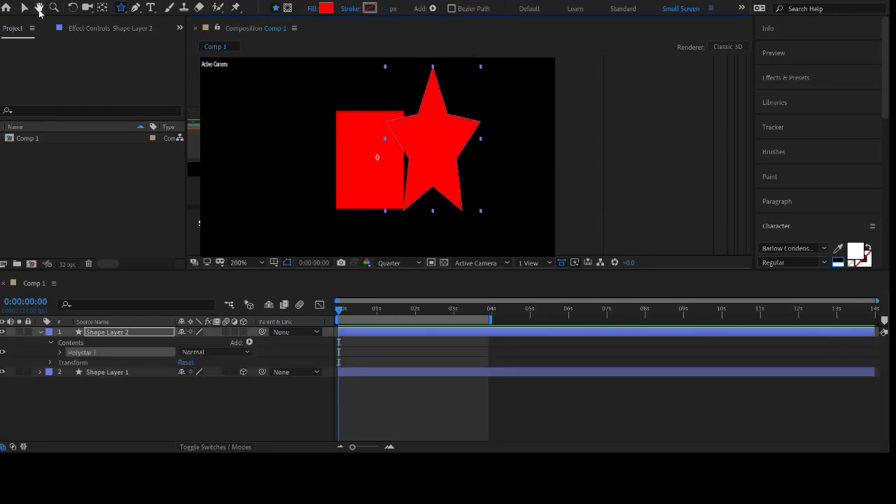
{"action": "left_click", "coordinate": [26, 9]}
{"action": "left_click_drag", "start_coordinate": [590, 131], "coordinate": [623, 143]}
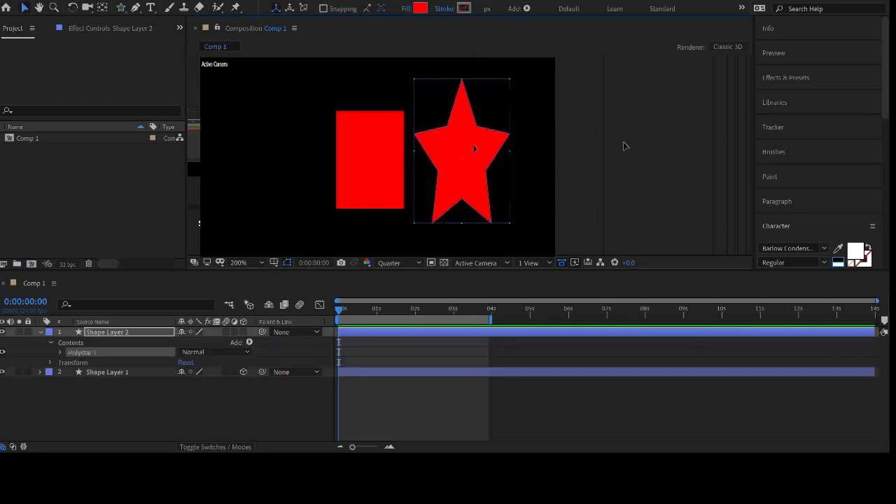
{"action": "left_click", "coordinate": [413, 418]}
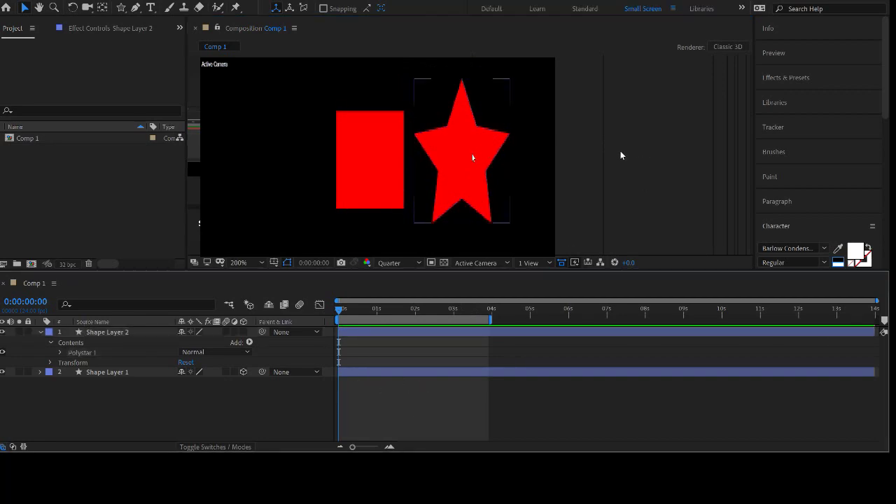
- Rename the rectangle's shape layer as square
{"action": "left_click", "coordinate": [364, 161]}
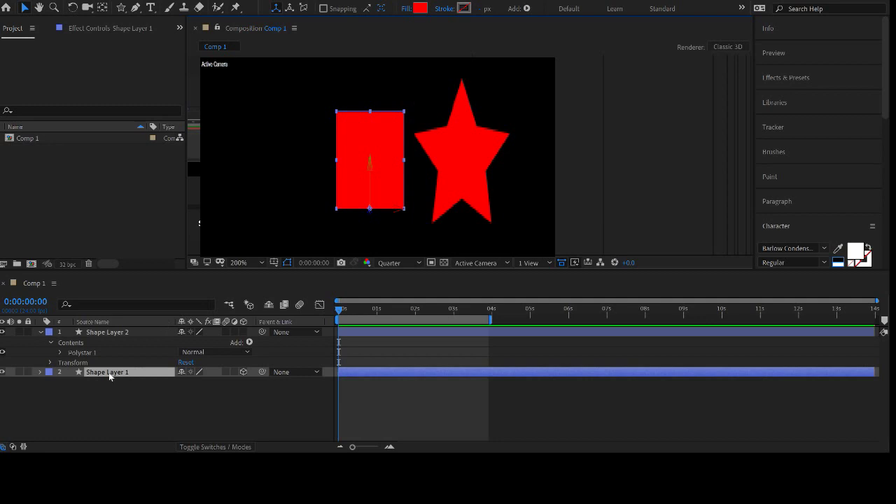
{"action": "key", "text": "q"}
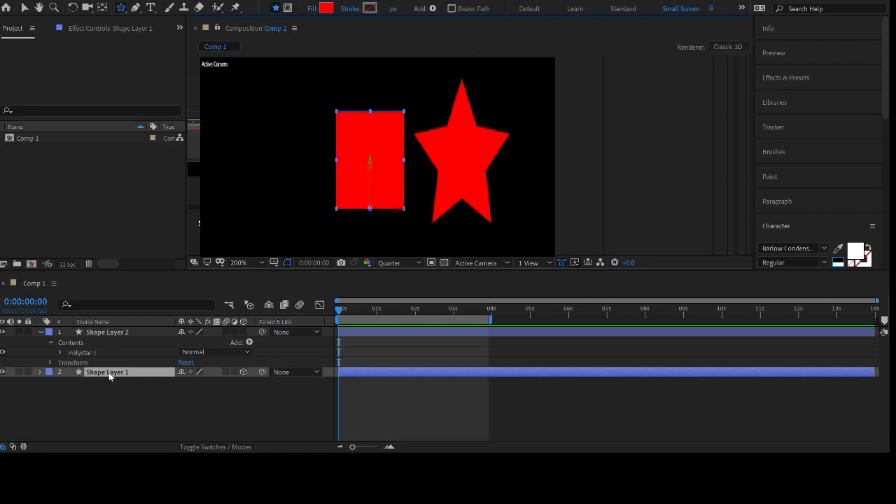
{"action": "left_click", "coordinate": [102, 333]}
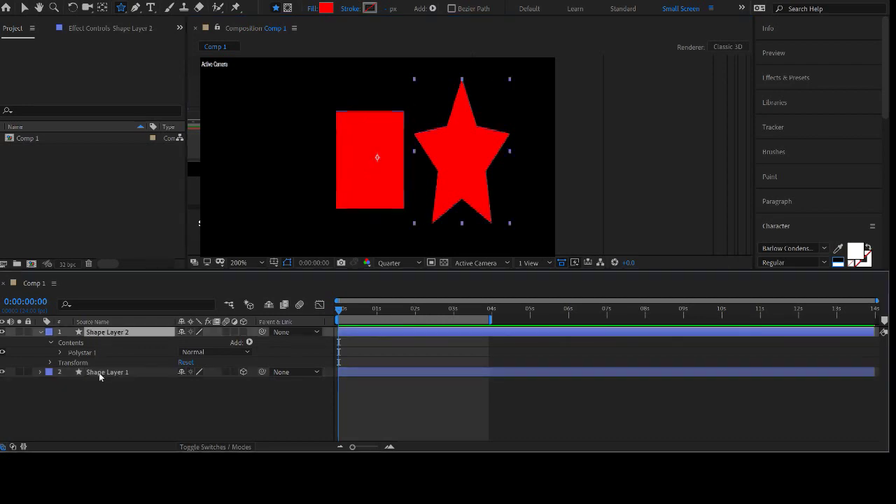
{"action": "left_click", "coordinate": [99, 373]}
{"action": "key", "text": "Return"}
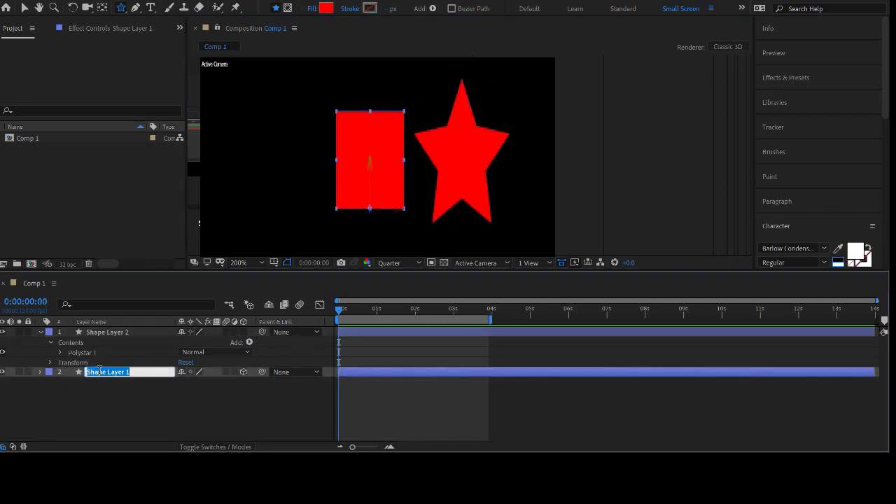
{"action": "type", "text": "square"}
{"action": "key", "text": "Return"}
- Rename the star's shape layer, Shape Layer 2, as star
{"action": "left_click", "coordinate": [100, 333]}
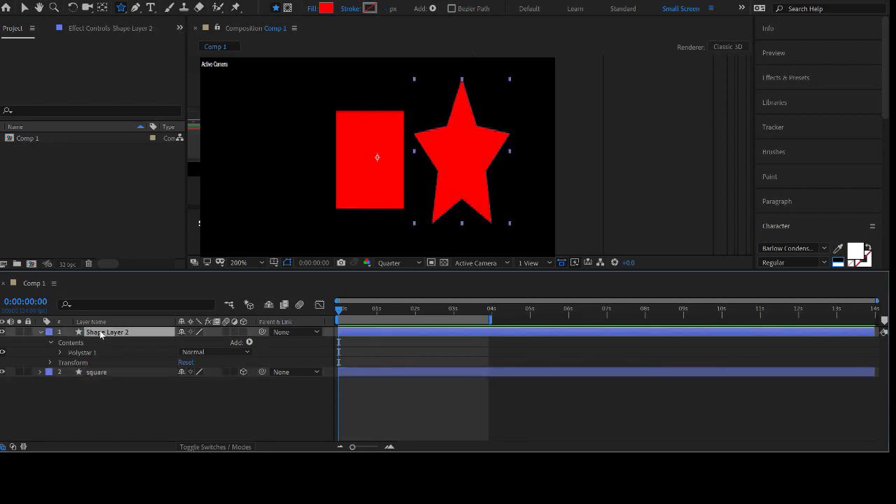
{"action": "key", "text": "Return"}
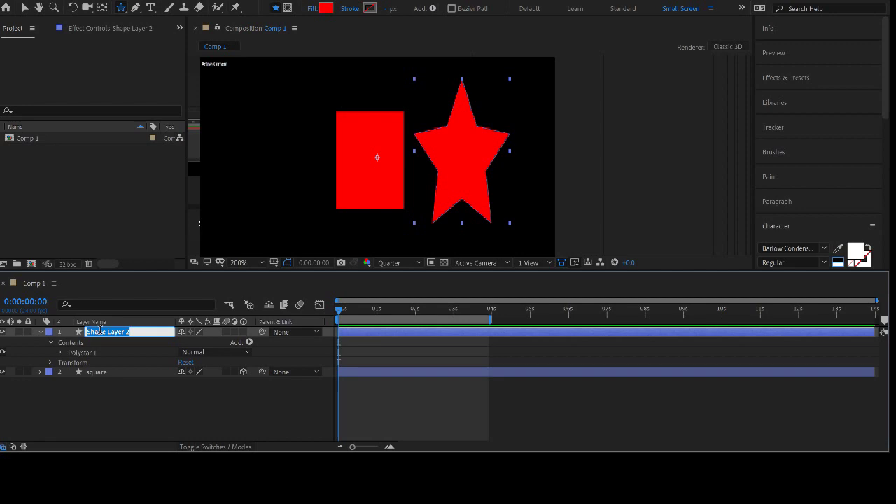
{"action": "type", "text": "star"}
{"action": "key", "text": "Return"}
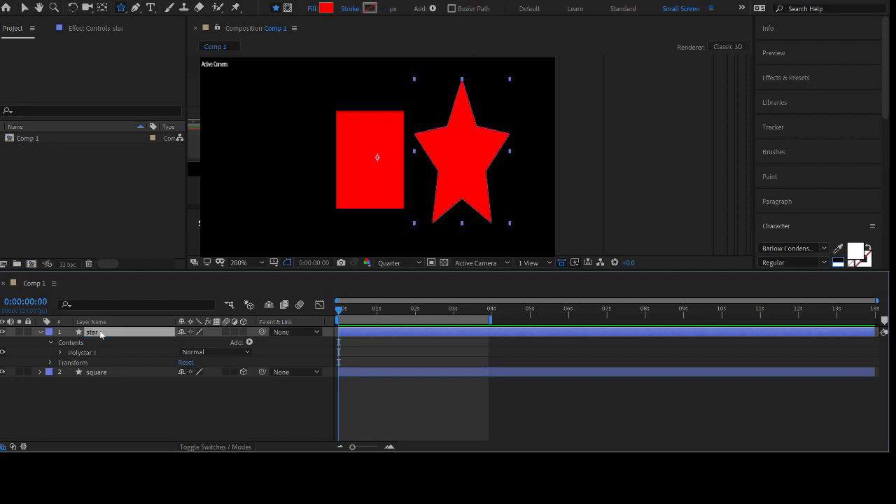
- Try a linear gradient and no fill on the star, and finish with a solid blue fill
{"action": "left_click", "coordinate": [311, 11]}
{"action": "left_click", "coordinate": [264, 95]}
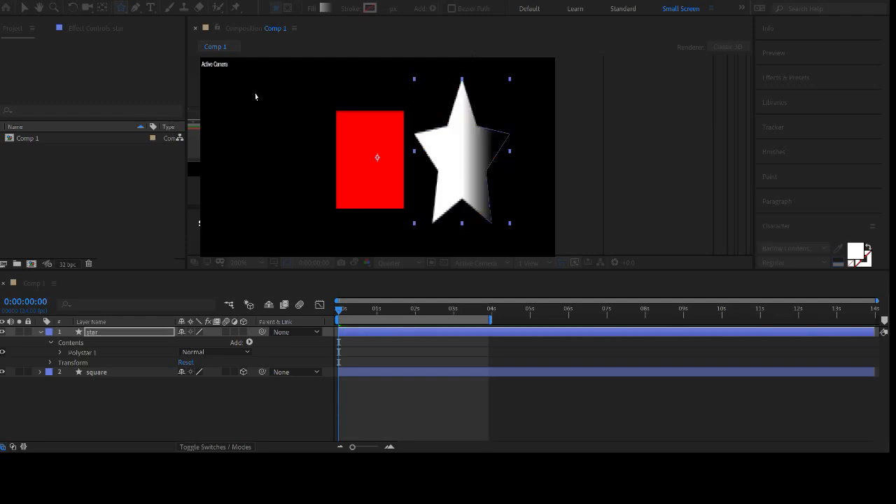
{"action": "left_click", "coordinate": [256, 96]}
{"action": "left_click", "coordinate": [249, 96]}
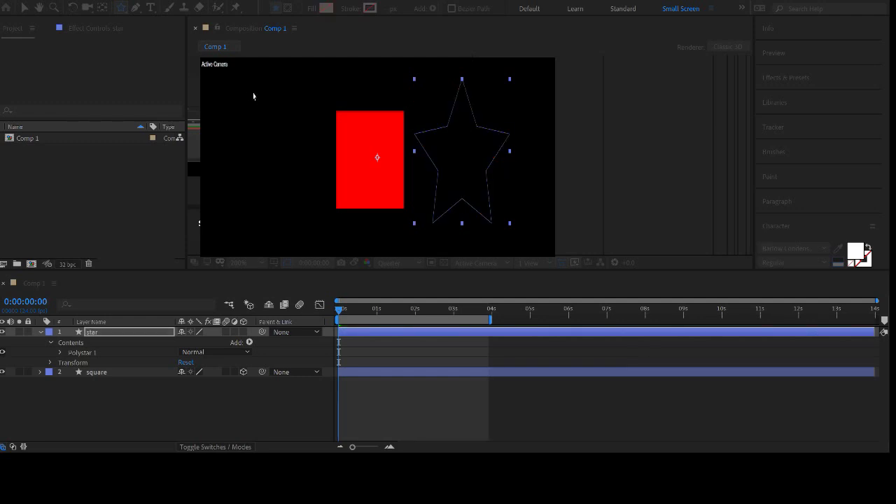
{"action": "left_click", "coordinate": [256, 96]}
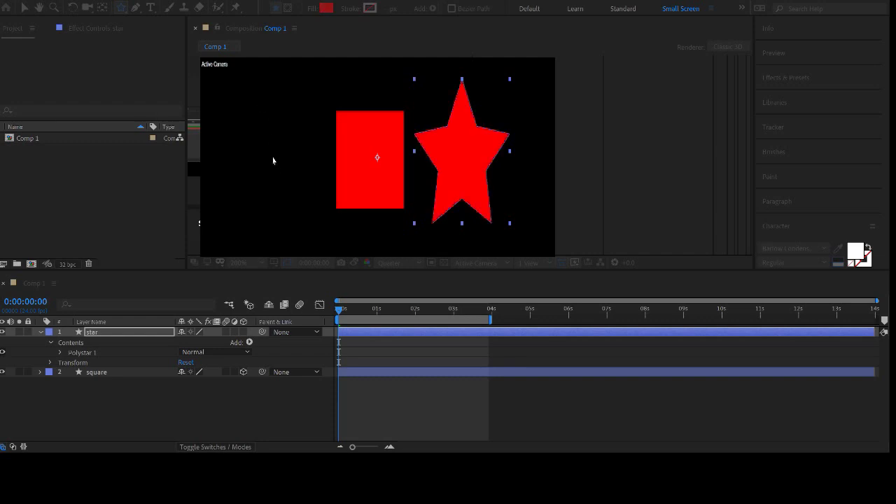
{"action": "left_click", "coordinate": [326, 9]}
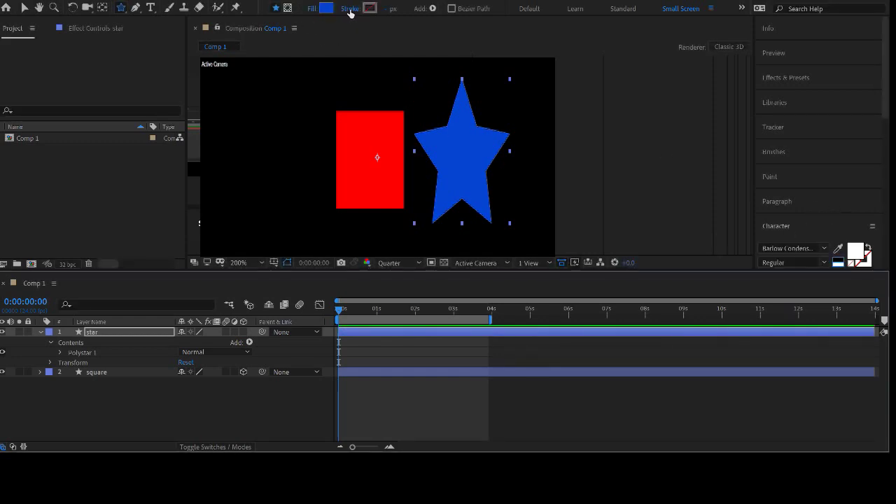
- Try a solid 13 px stroke on the star, recolour it green and remove the stroke again
{"action": "left_click", "coordinate": [350, 10]}
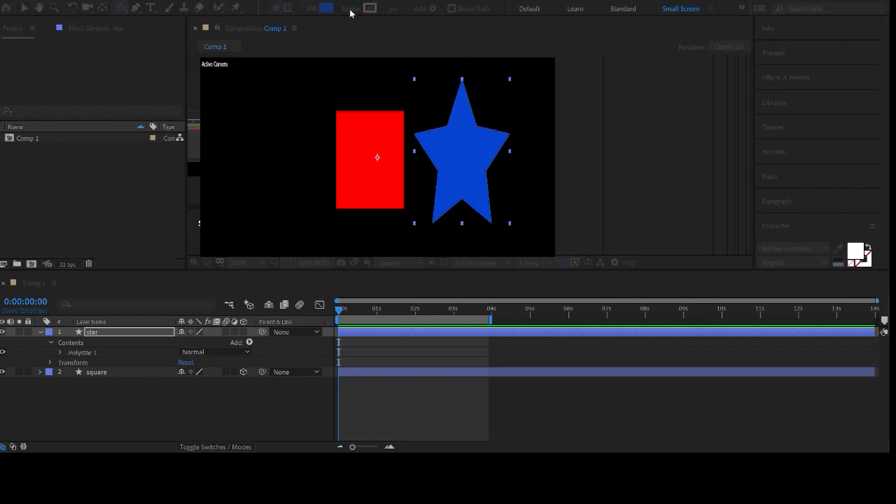
{"action": "left_click", "coordinate": [258, 97]}
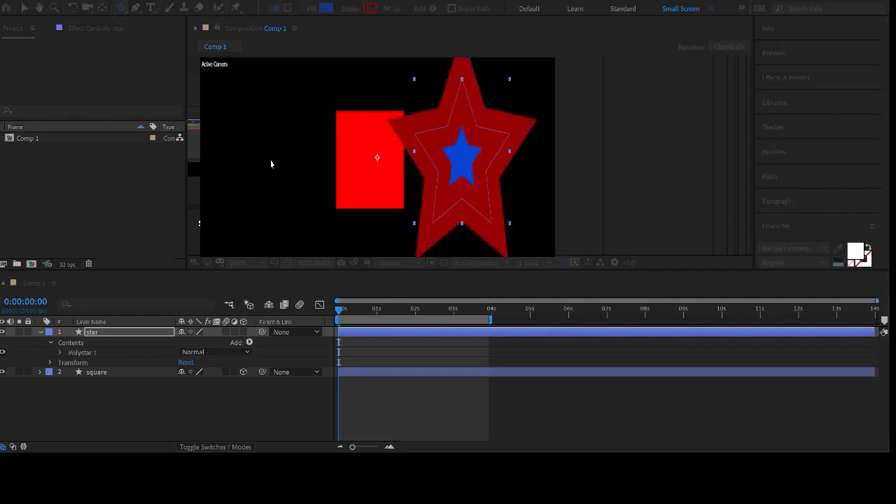
{"action": "left_click", "coordinate": [271, 165]}
{"action": "left_click_drag", "start_coordinate": [389, 10], "coordinate": [374, 35]}
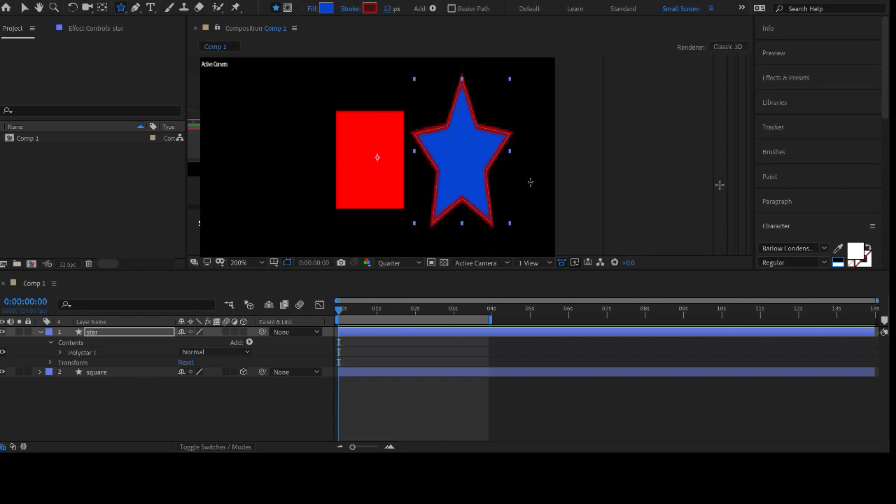
{"action": "left_click", "coordinate": [371, 10]}
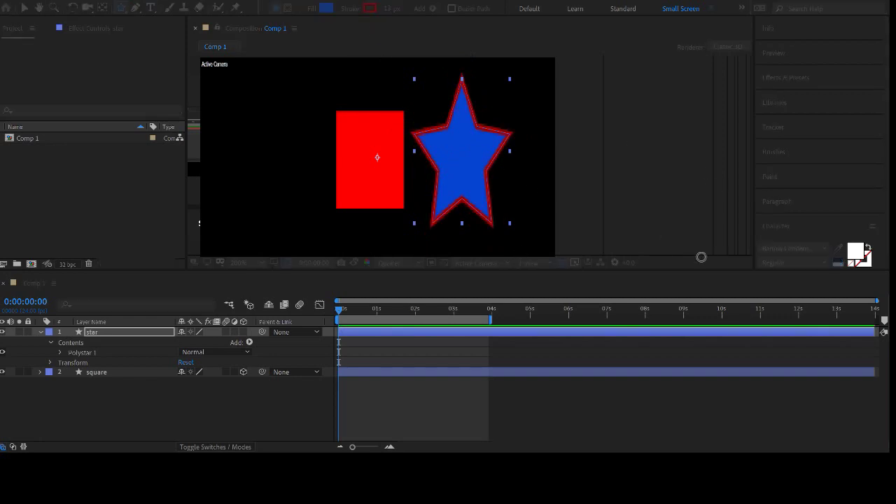
{"action": "left_click", "coordinate": [811, 189]}
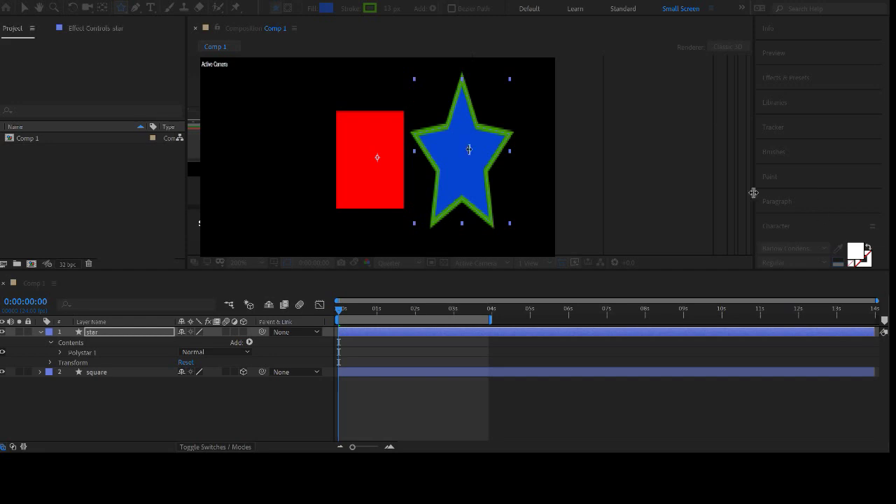
{"action": "left_click", "coordinate": [352, 9]}
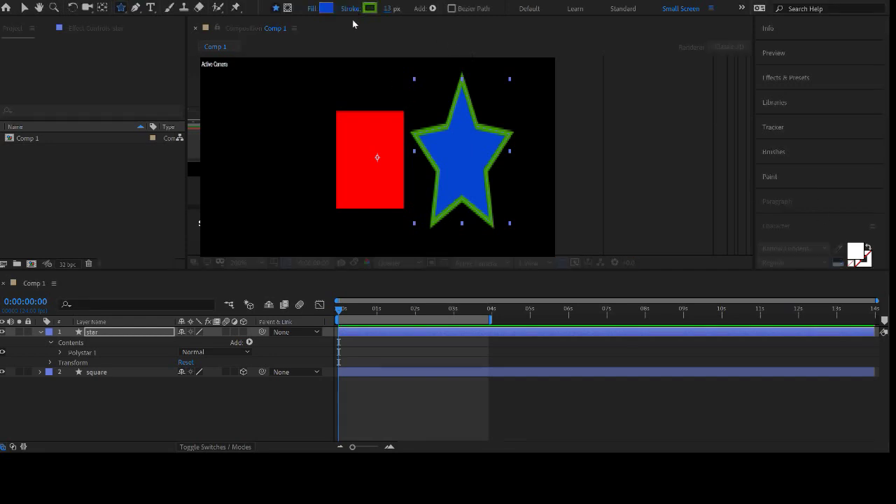
{"action": "left_click", "coordinate": [245, 93]}
{"action": "left_click", "coordinate": [267, 163]}
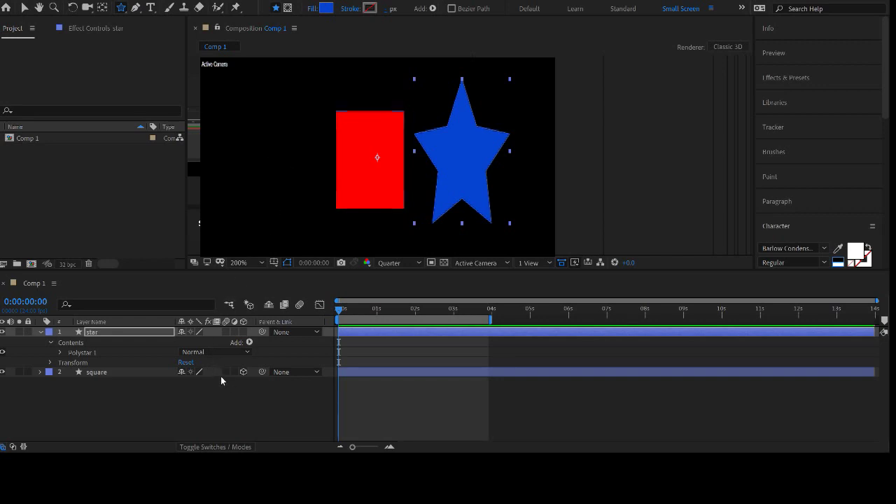
- Turn the star layer into a 3D layer, collapse its properties and deselect it
{"action": "left_click", "coordinate": [244, 332]}
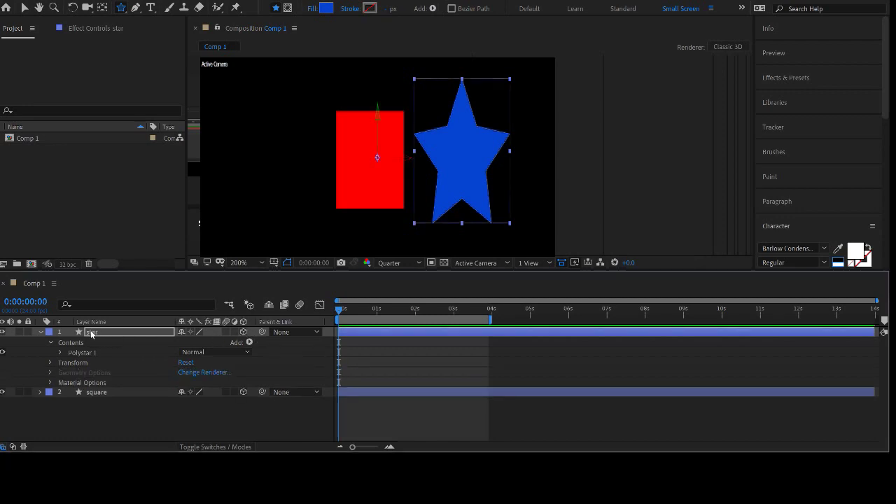
{"action": "left_click", "coordinate": [39, 332]}
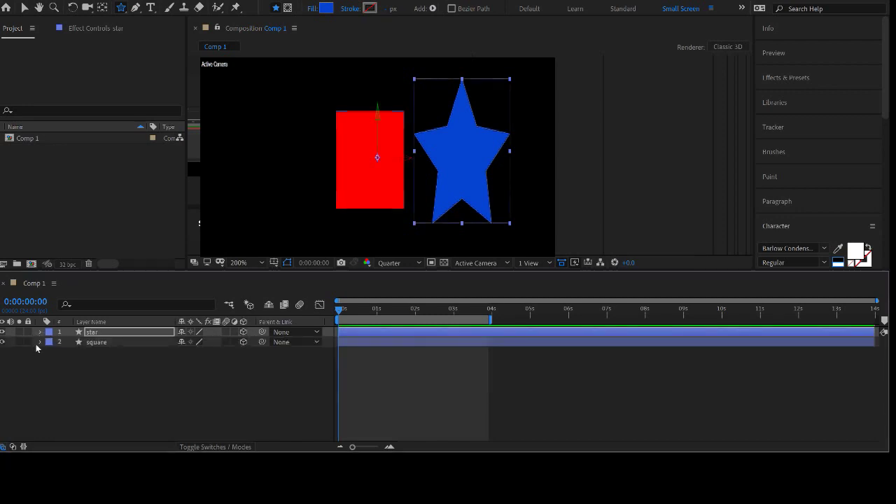
{"action": "left_click", "coordinate": [71, 367]}
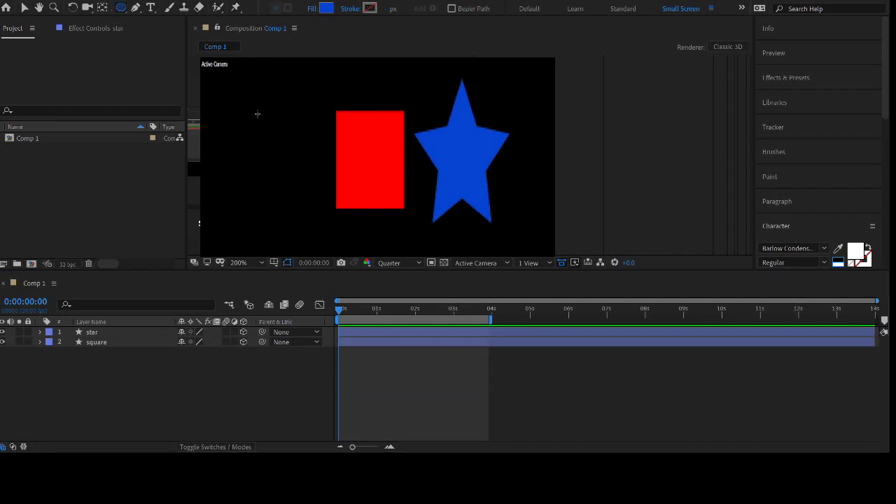
- Draw a tall ellipse on its own shape layer to the left of the red rectangle and fill it green
{"action": "left_click_drag", "start_coordinate": [255, 114], "coordinate": [326, 228]}
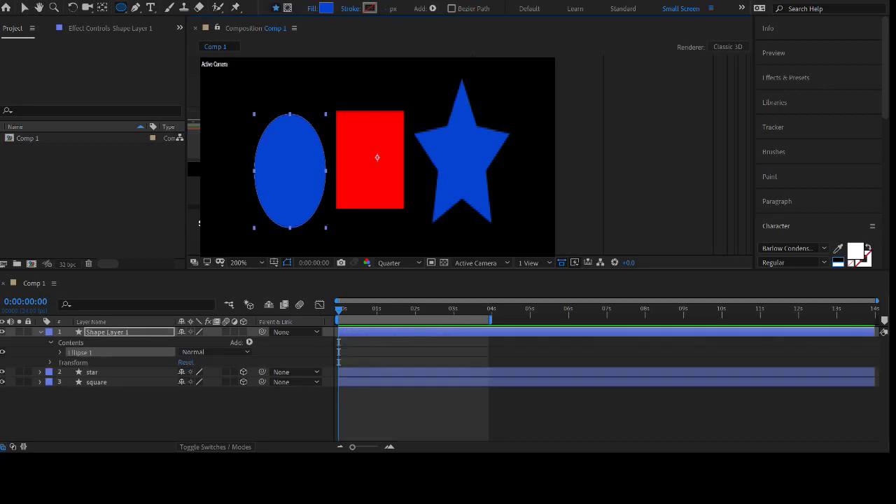
{"action": "left_click", "coordinate": [330, 7]}
{"action": "left_click", "coordinate": [732, 309]}
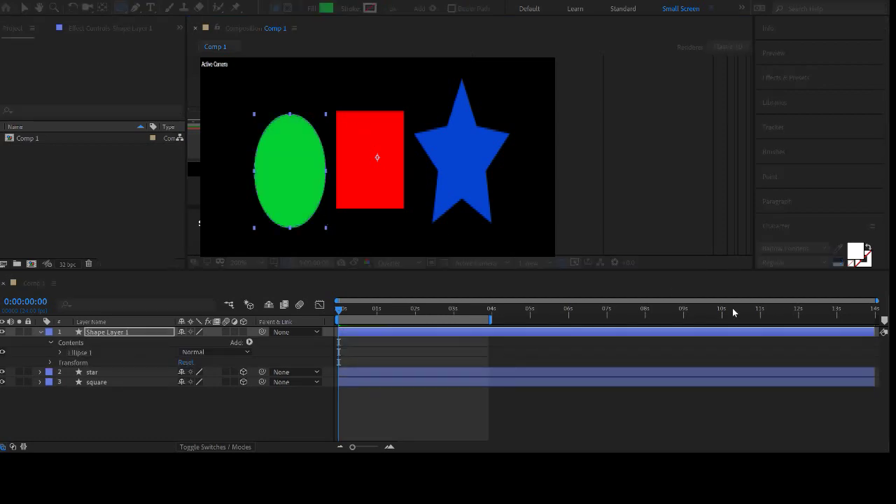
- Centre the green ellipse's anchor point within the shape and make its layer 3D
{"action": "left_click", "coordinate": [102, 8]}
{"action": "left_click", "coordinate": [389, 407]}
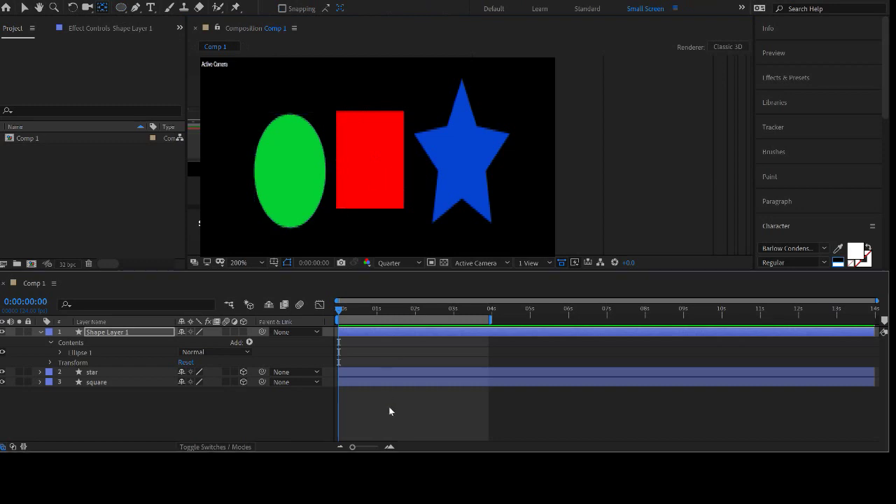
{"action": "left_click", "coordinate": [425, 333]}
{"action": "left_click_drag", "start_coordinate": [378, 160], "coordinate": [351, 162]}
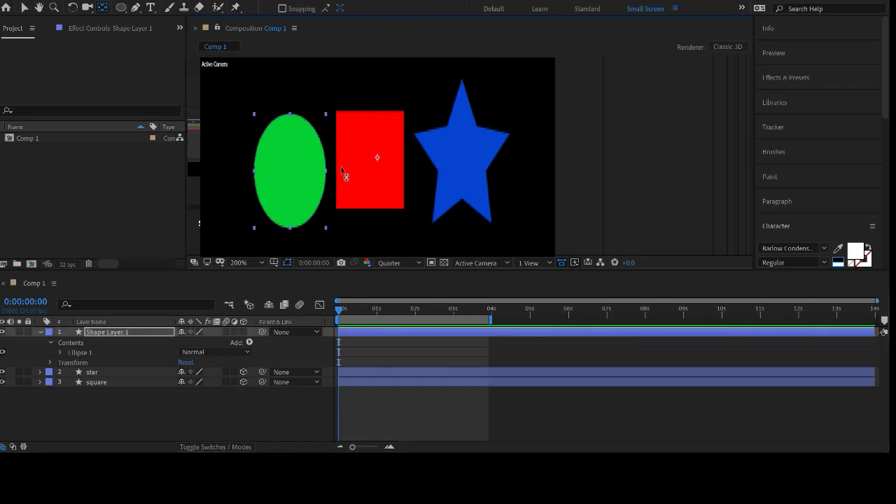
{"action": "key", "text": "ctrl+alt+Home"}
{"action": "left_click", "coordinate": [244, 332]}
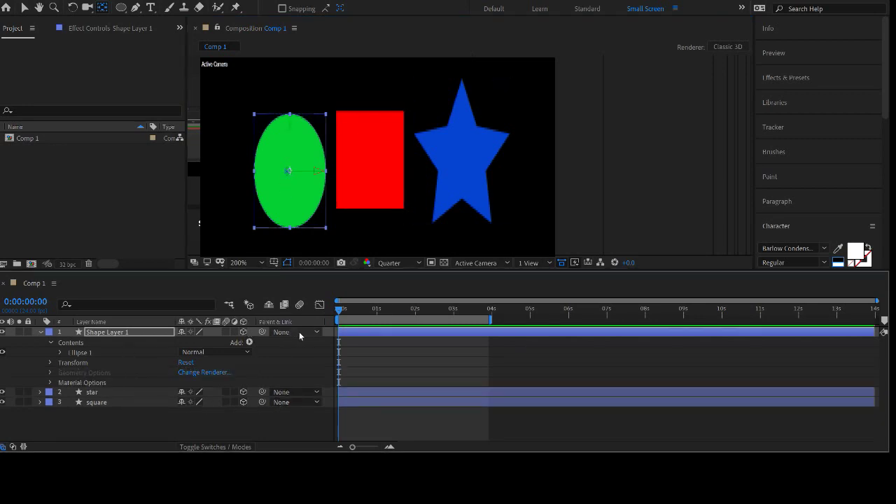
- Reveal Position, Rotation and Opacity in turn for all three layers, leaving Position shown and the layers deselected
{"action": "left_click", "coordinate": [95, 406], "text": "shift"}
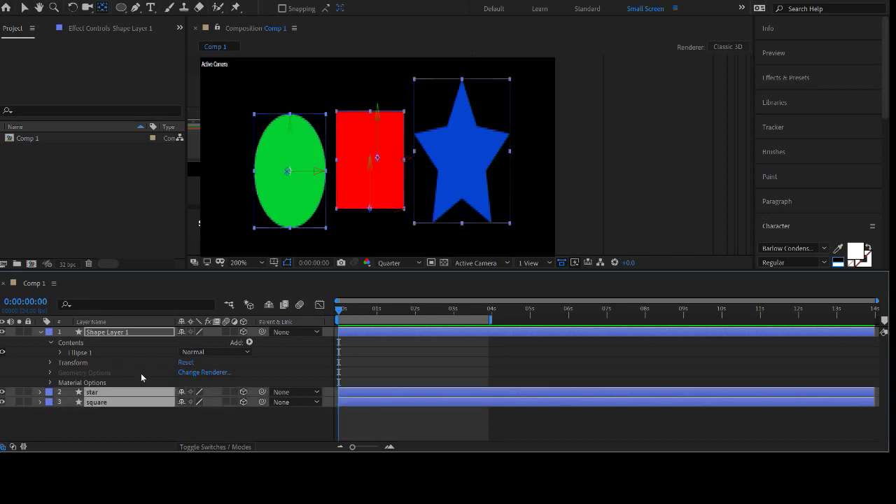
{"action": "key", "text": "p"}
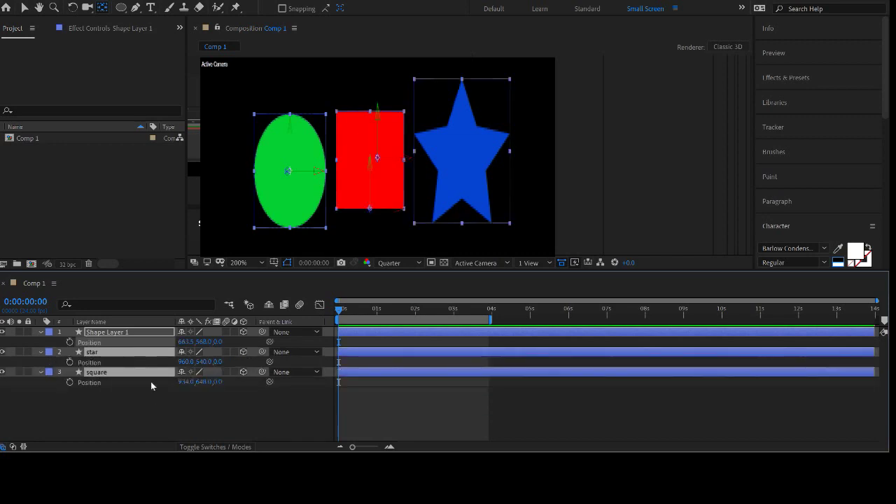
{"action": "key", "text": "r"}
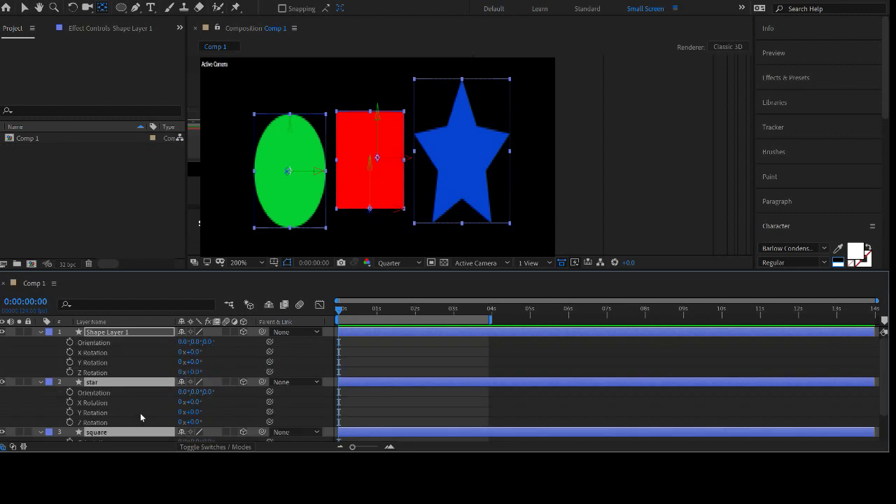
{"action": "key", "text": "t"}
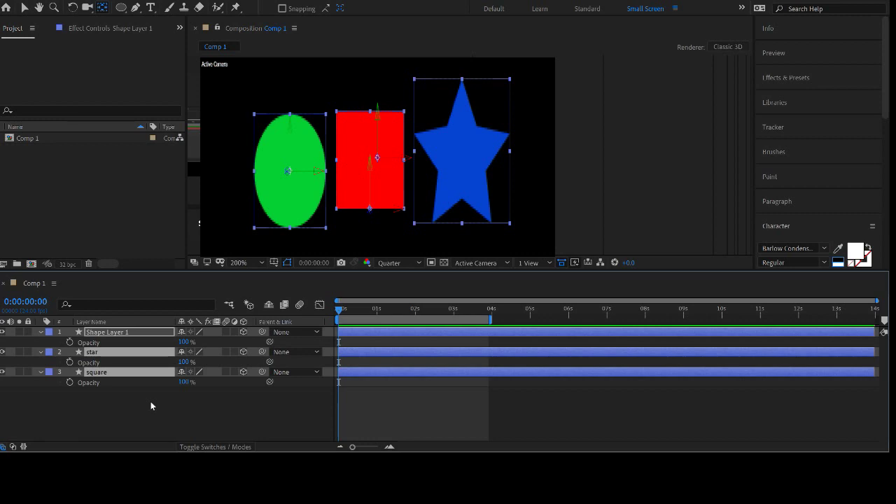
{"action": "key", "text": "p"}
{"action": "left_click", "coordinate": [142, 413]}
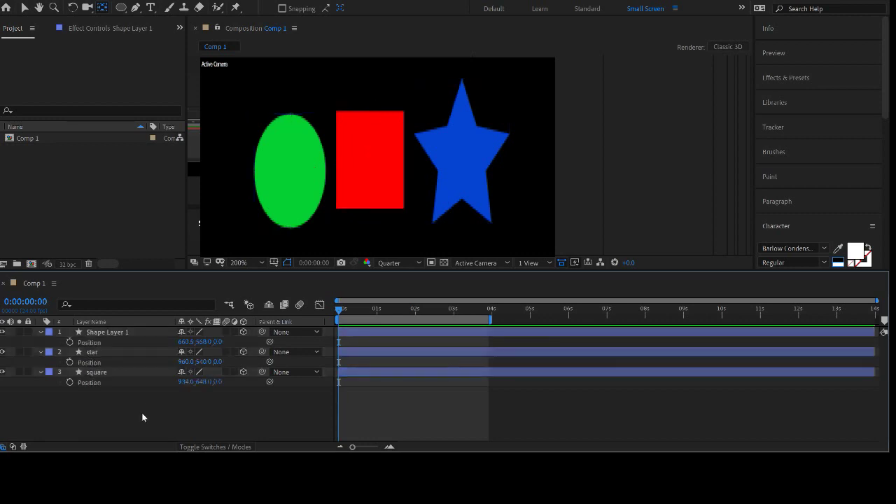
- Push the star back in 3D space by setting its Z position to 6000
{"action": "left_click", "coordinate": [467, 159]}
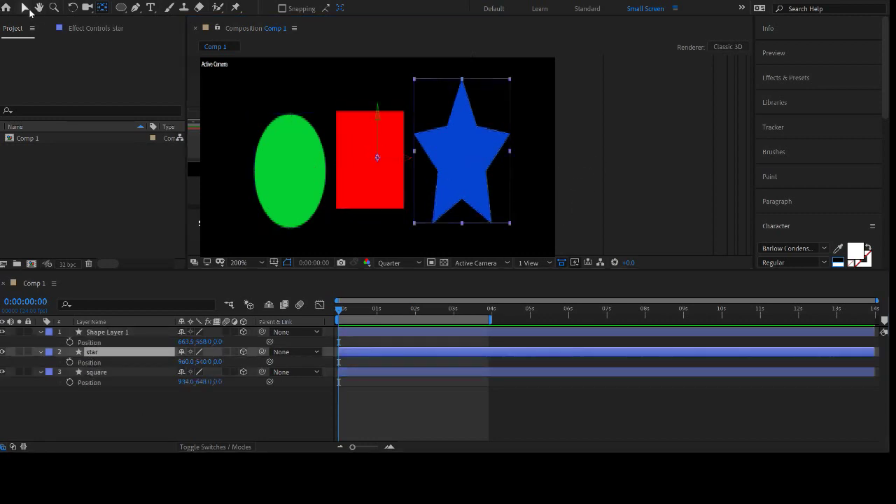
{"action": "left_click", "coordinate": [24, 8]}
{"action": "left_click_drag", "start_coordinate": [218, 361], "coordinate": [430, 364]}
{"action": "left_click", "coordinate": [221, 361]}
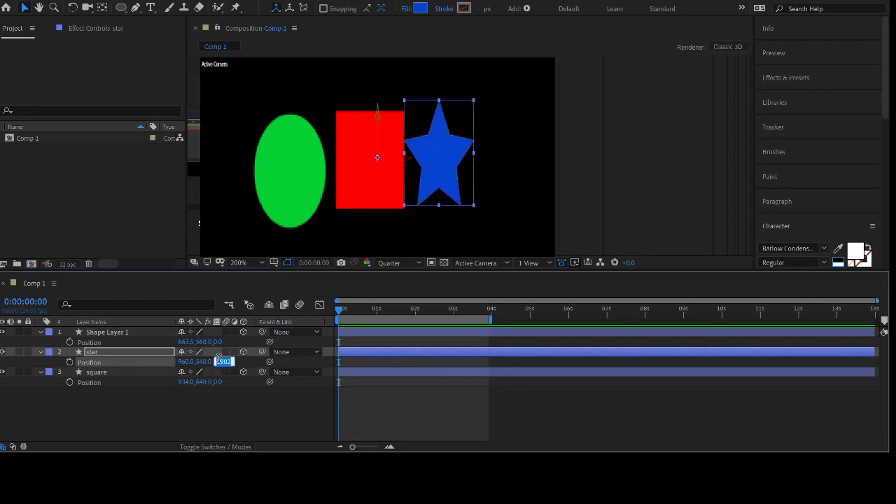
{"action": "type", "text": "6"}
{"action": "key", "text": "Return"}
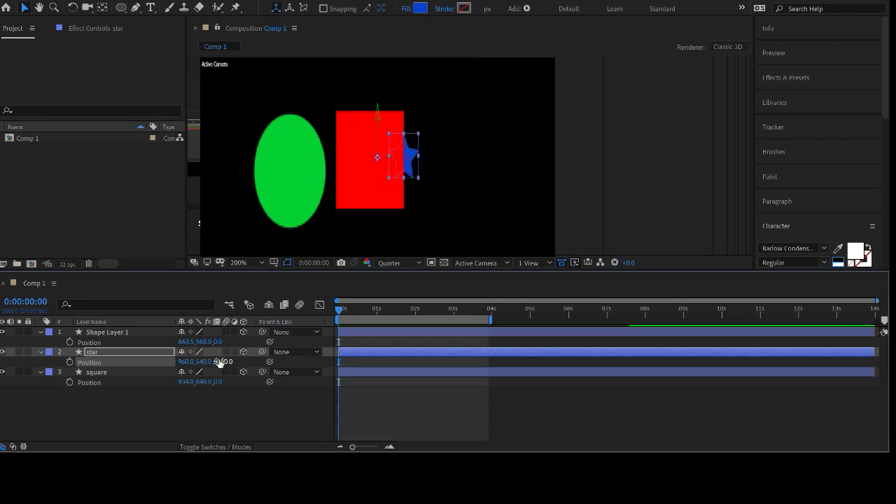
- Rename the green ellipse's layer to circle and set its Z position to -6000
{"action": "left_click", "coordinate": [102, 333]}
{"action": "key", "text": "Return"}
{"action": "type", "text": "circl"}
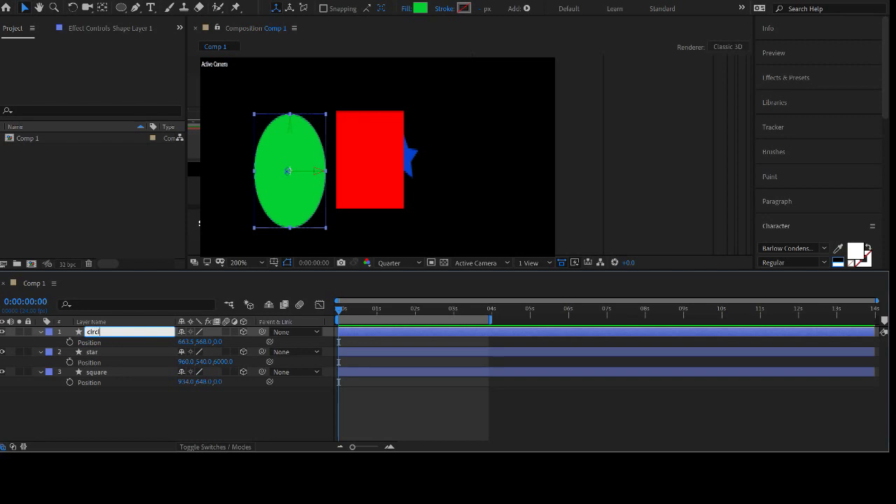
{"action": "type", "text": "e"}
{"action": "key", "text": "Return"}
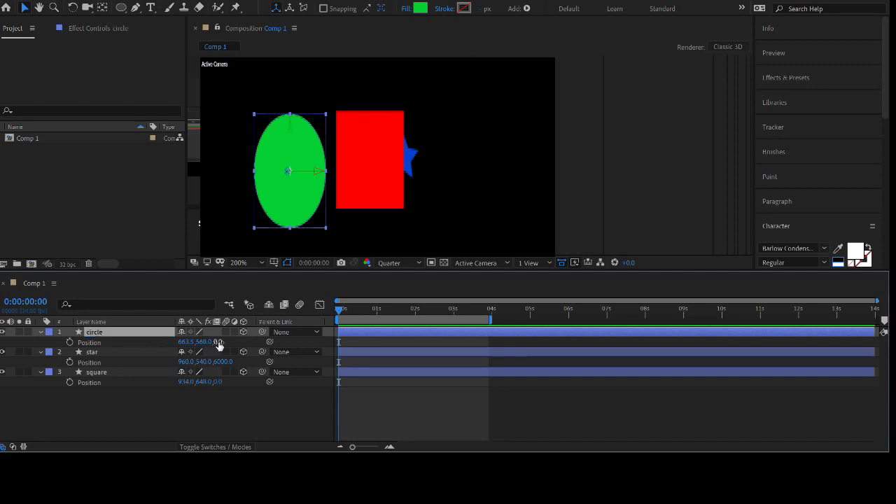
{"action": "left_click", "coordinate": [217, 341]}
{"action": "key", "text": "Return"}
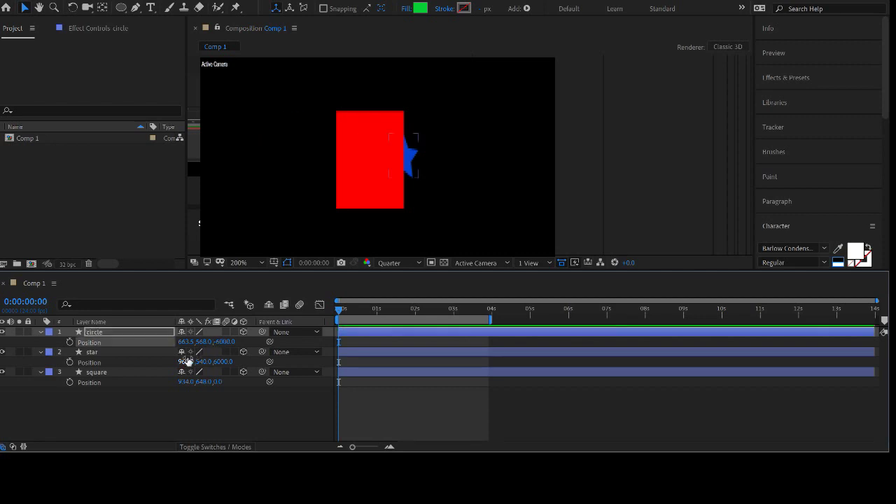
{"action": "left_click", "coordinate": [181, 422]}
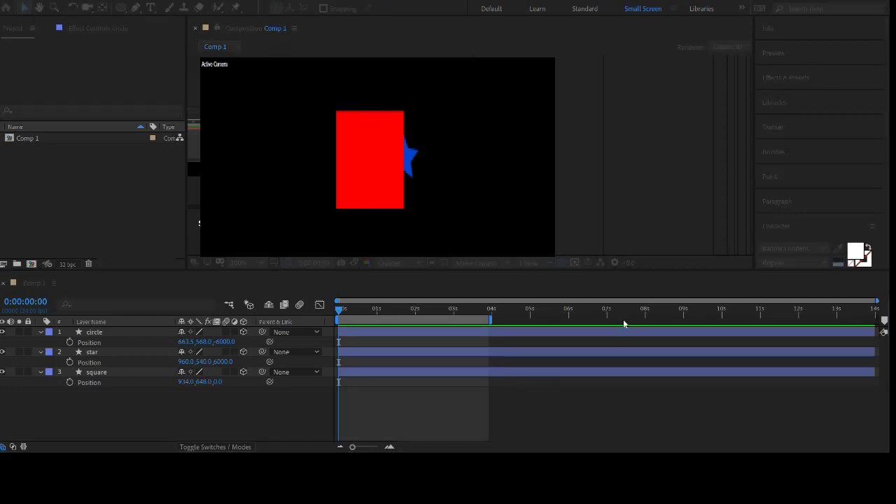
- Add a camera layer to the composition and orbit it around the shapes to show their different depths
{"action": "left_click", "coordinate": [568, 350]}
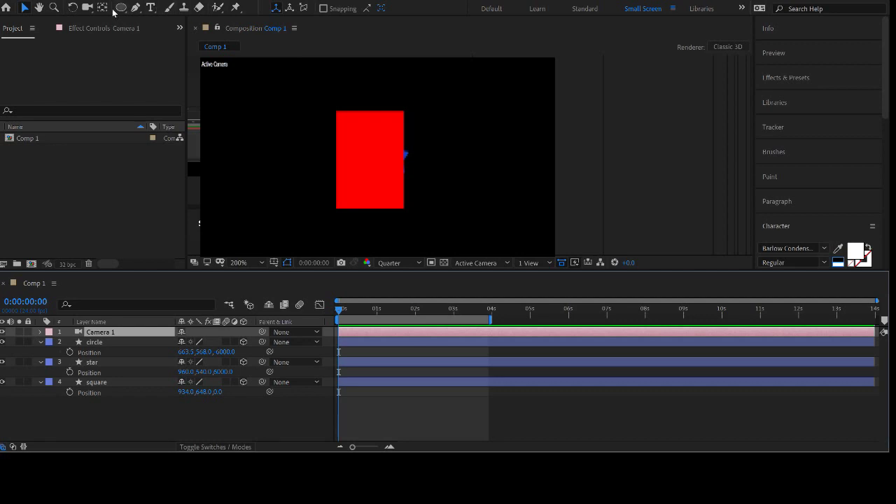
{"action": "left_click", "coordinate": [87, 7]}
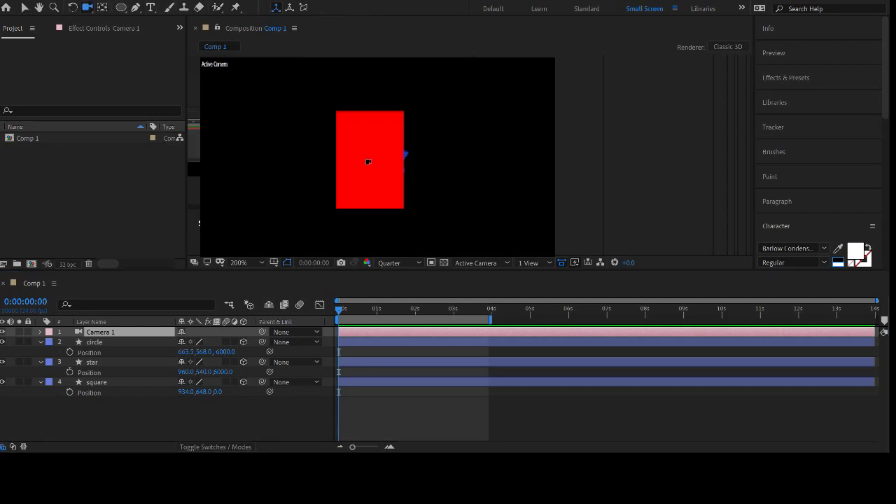
{"action": "left_click_drag", "start_coordinate": [368, 161], "coordinate": [388, 166]}
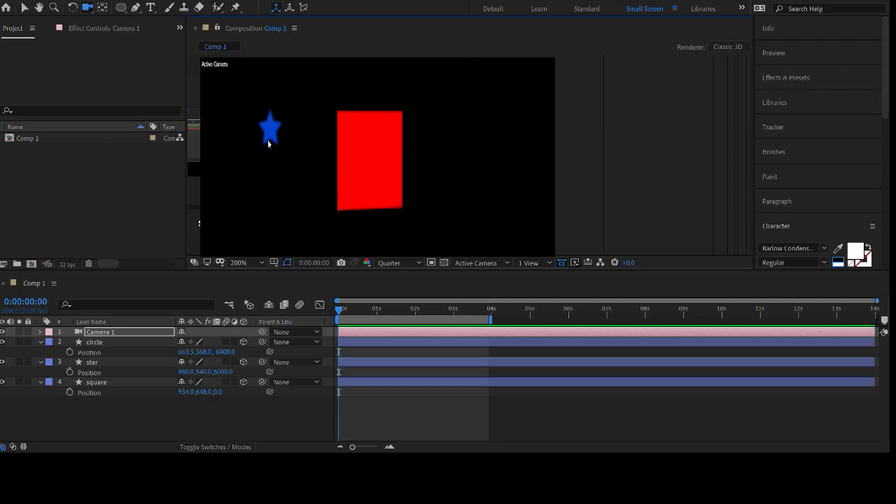
{"action": "left_click_drag", "start_coordinate": [400, 182], "coordinate": [399, 176]}
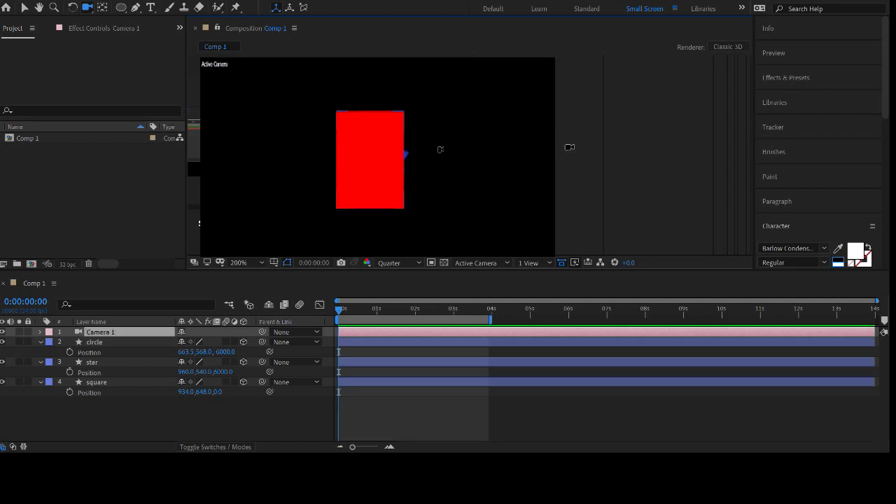
- Track the camera in the XY plane to shift the red rectangle slightly upward in the frame
{"action": "key", "text": "c"}
{"action": "mouse_move", "coordinate": [365, 157]}
{"action": "left_mouse_down"}
{"action": "mouse_move", "coordinate": [393, 157]}
{"action": "mouse_move", "coordinate": [342, 156]}
{"action": "mouse_move", "coordinate": [370, 162]}
{"action": "mouse_move", "coordinate": [372, 136]}
{"action": "mouse_move", "coordinate": [374, 179]}
{"action": "mouse_move", "coordinate": [376, 162]}
{"action": "left_mouse_up"}
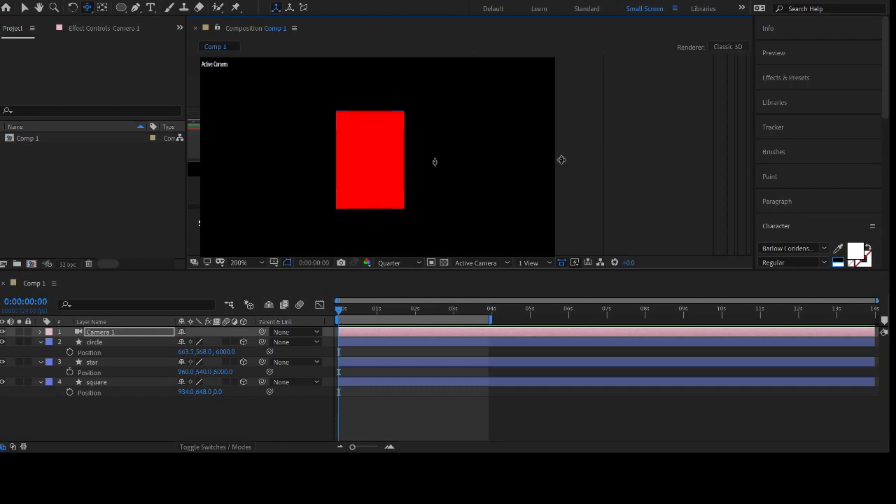
{"action": "mouse_move", "coordinate": [382, 160]}
{"action": "left_mouse_down"}
{"action": "mouse_move", "coordinate": [620, 156]}
{"action": "mouse_move", "coordinate": [377, 165]}
{"action": "mouse_move", "coordinate": [375, 216]}
{"action": "mouse_move", "coordinate": [377, 146]}
{"action": "left_mouse_up"}
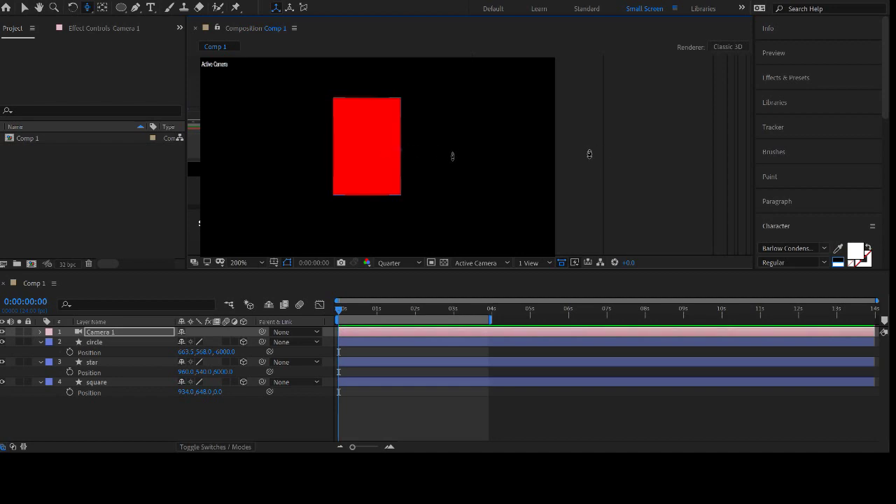
- Pull the camera back from the shapes and orbit it until the star appears just left of the red rectangle
{"action": "left_click_drag", "start_coordinate": [590, 155], "coordinate": [601, 202]}
{"action": "key", "text": "c"}
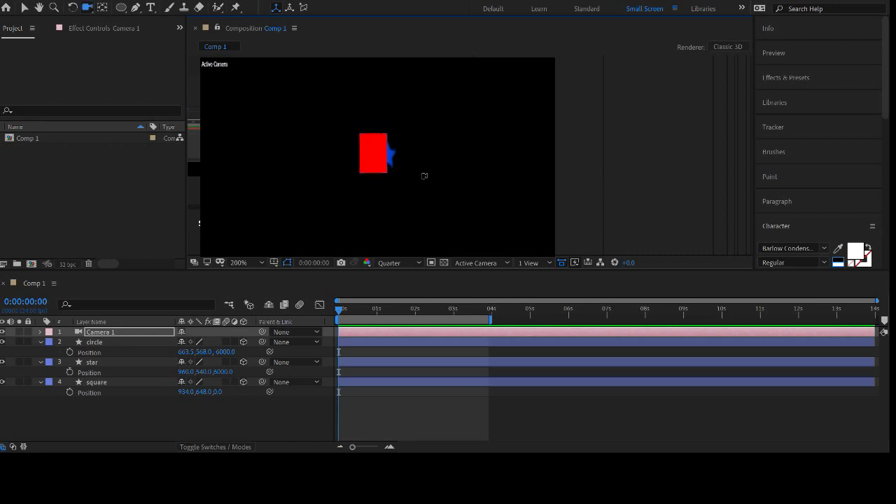
{"action": "mouse_move", "coordinate": [428, 180]}
{"action": "left_mouse_down"}
{"action": "mouse_move", "coordinate": [574, 175]}
{"action": "mouse_move", "coordinate": [385, 182]}
{"action": "mouse_move", "coordinate": [428, 176]}
{"action": "left_mouse_up"}
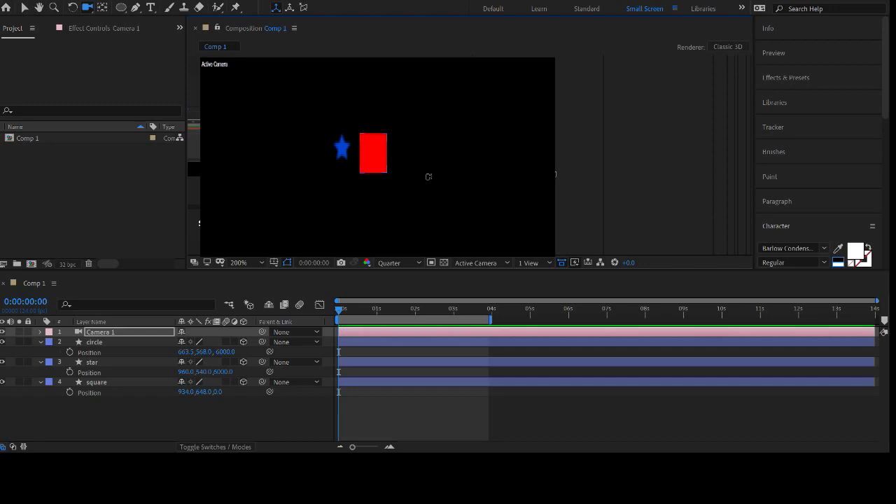
- Set the circle layer's Z position to 0
{"action": "left_click", "coordinate": [226, 413]}
{"action": "left_click", "coordinate": [226, 351]}
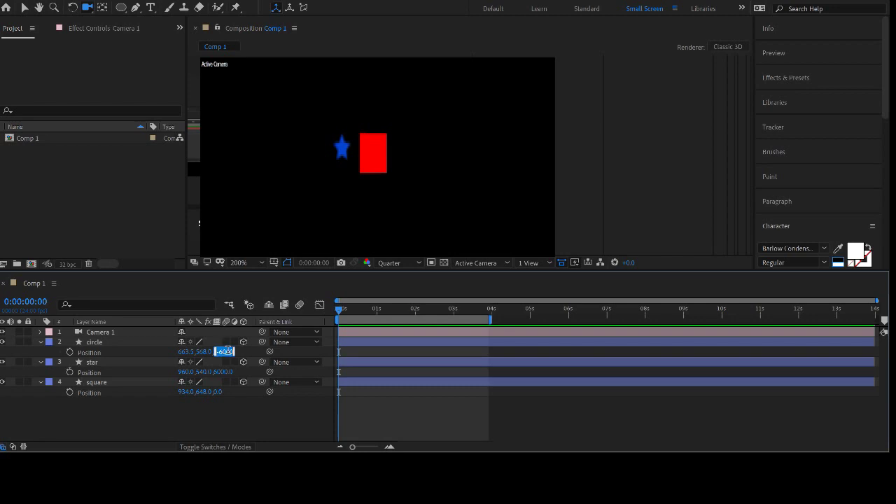
{"action": "type", "text": "0"}
{"action": "key", "text": "Return"}
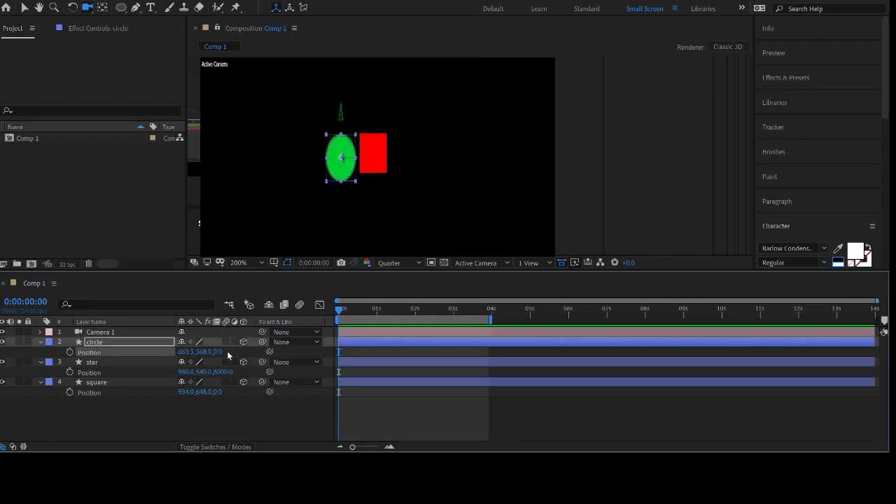
- Bring the circle forward in front of the red rectangle by lowering its Z position to about -1871
{"action": "left_click_drag", "start_coordinate": [213, 353], "coordinate": [4, 353]}
{"action": "left_click", "coordinate": [222, 353]}
{"action": "left_click_drag", "start_coordinate": [221, 354], "coordinate": [3, 368]}
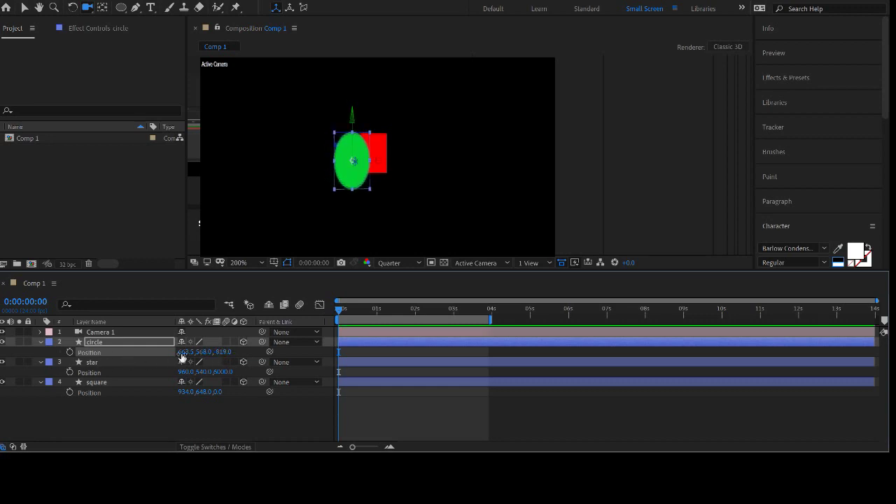
{"action": "left_click_drag", "start_coordinate": [223, 354], "coordinate": [0, 353]}
{"action": "left_click", "coordinate": [245, 352]}
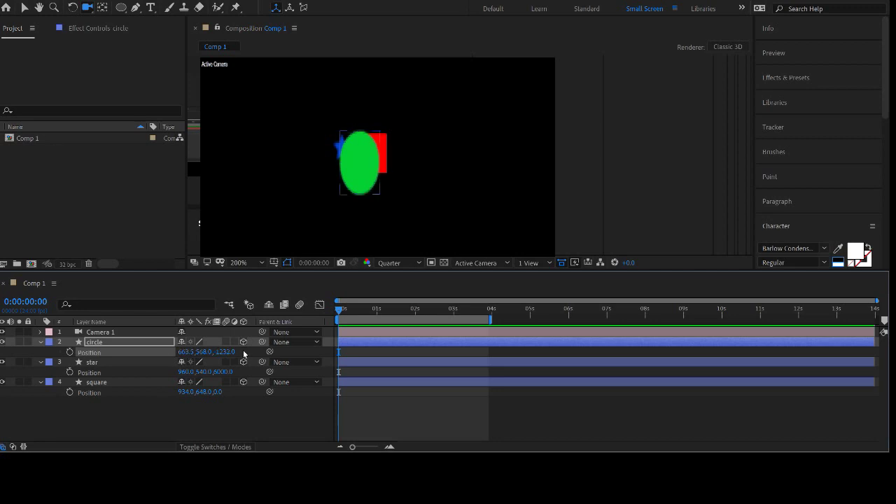
{"action": "left_click_drag", "start_coordinate": [225, 354], "coordinate": [179, 358]}
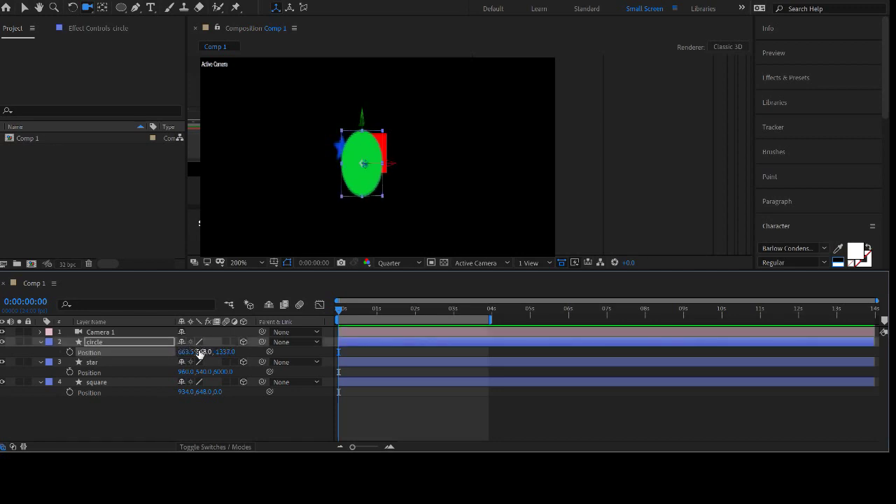
{"action": "left_click_drag", "start_coordinate": [226, 353], "coordinate": [112, 341]}
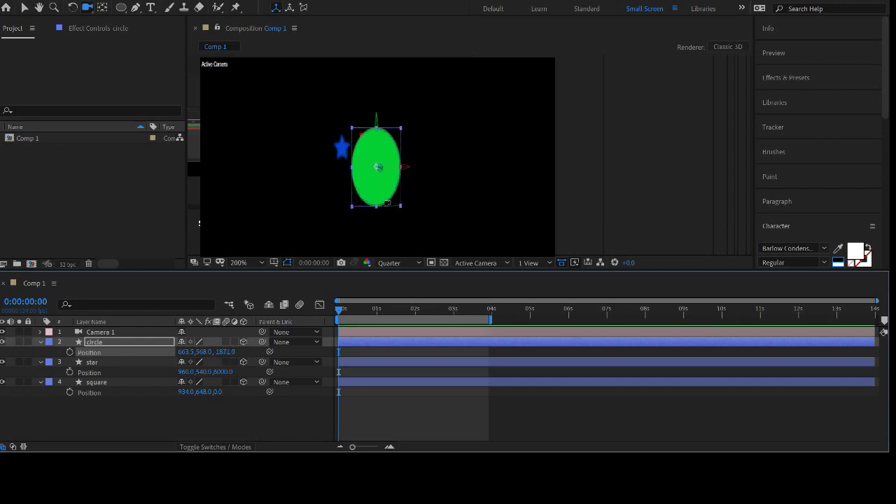
- Orbit the camera slightly so the green circle moves off the rectangle's left part, and leave all layers deselected
{"action": "key", "text": "c"}
{"action": "left_click_drag", "start_coordinate": [386, 203], "coordinate": [390, 166]}
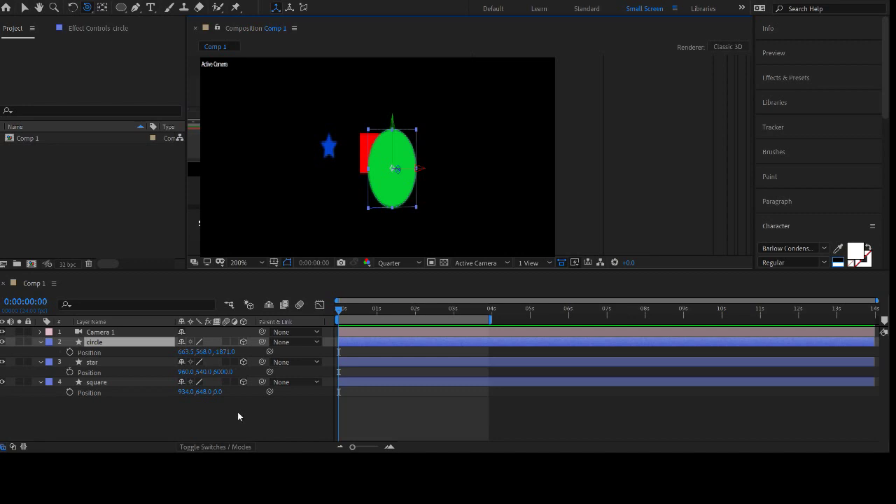
{"action": "left_click", "coordinate": [210, 424]}
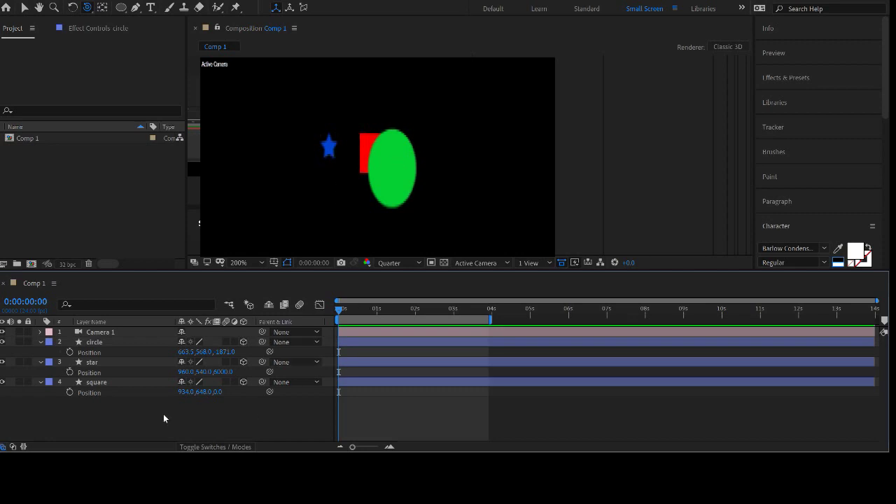
- Delete the camera and all three shape layers from the composition
{"action": "left_click_drag", "start_coordinate": [77, 405], "coordinate": [99, 334]}
{"action": "key", "text": "Delete"}
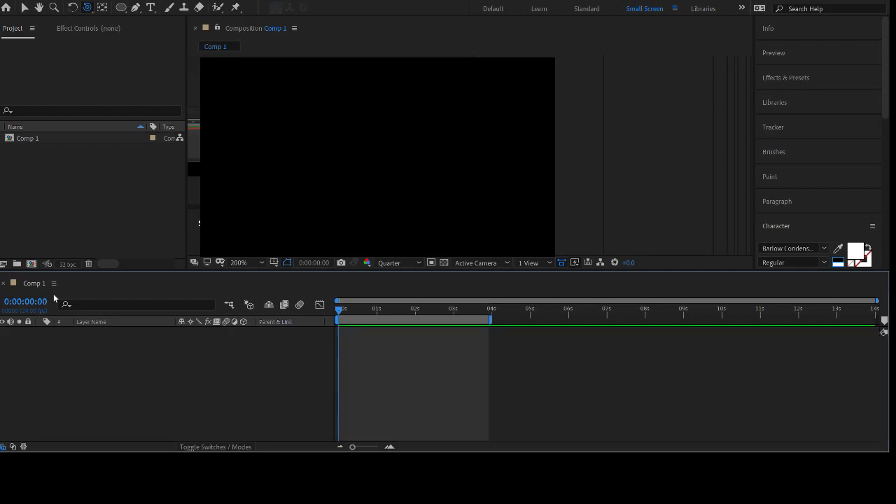
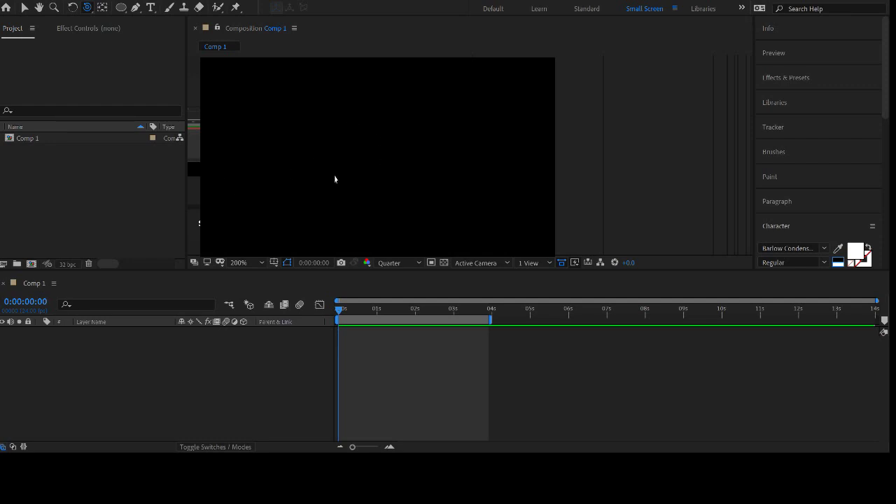
- Import dark-grunge-textures-4-1560x1040.jpg and add it to Comp 1 as a layer
{"action": "double_click", "coordinate": [225, 177]}
{"action": "left_click", "coordinate": [31, 191]}
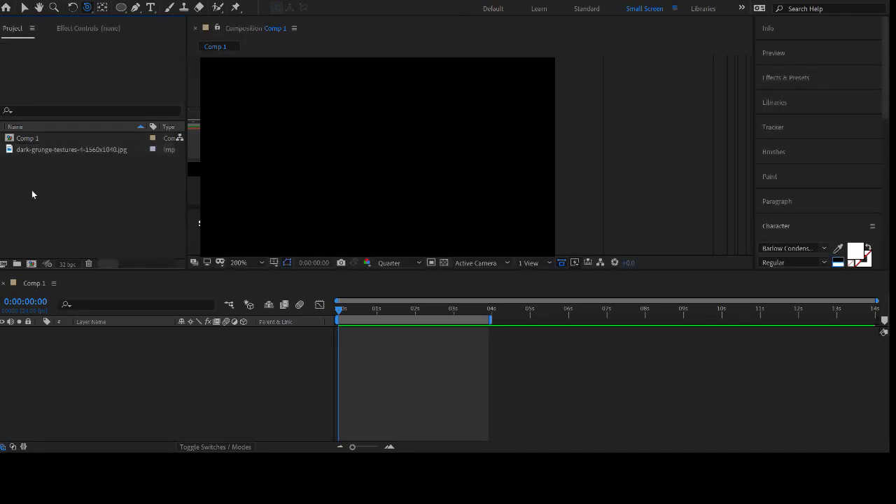
{"action": "left_click", "coordinate": [54, 152]}
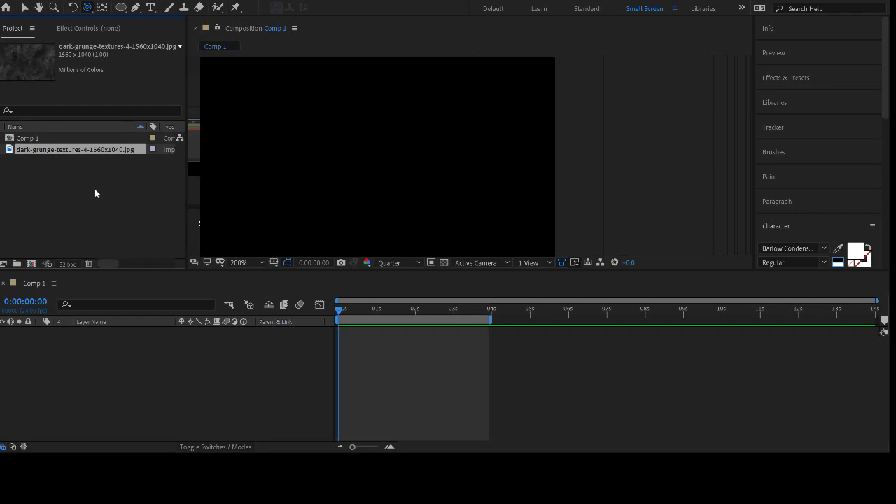
{"action": "left_click_drag", "start_coordinate": [66, 152], "coordinate": [134, 354]}
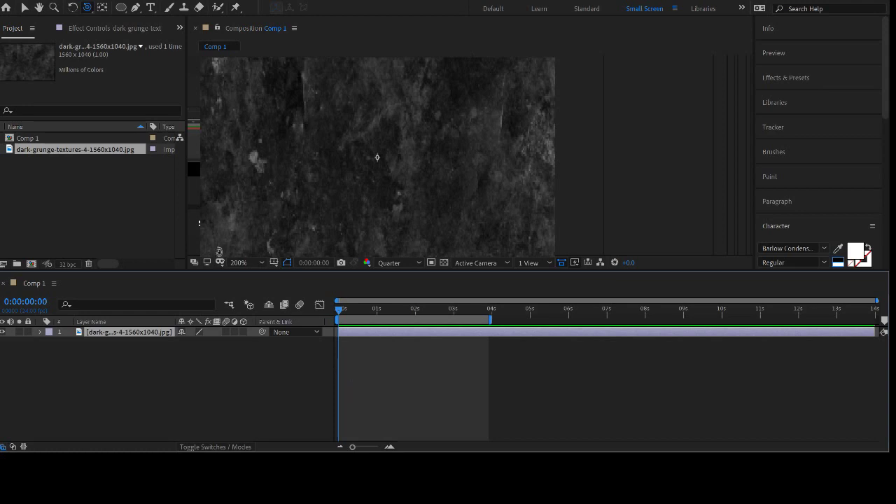
{"action": "left_click", "coordinate": [237, 358]}
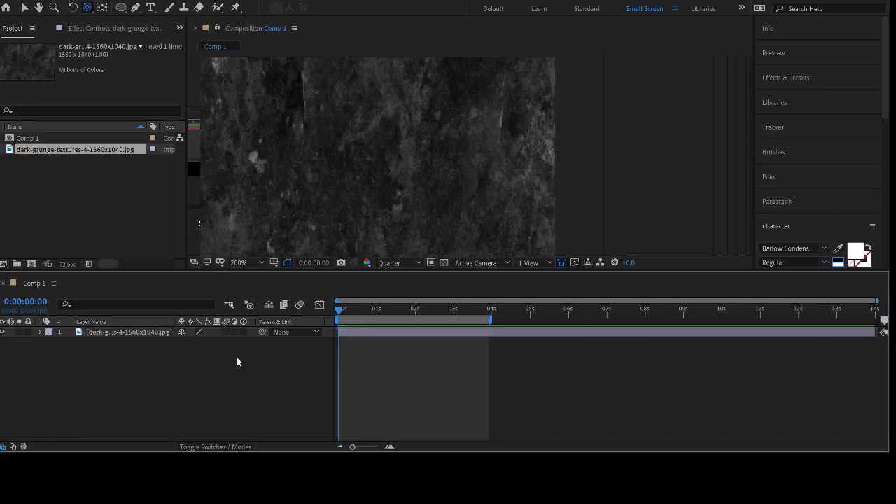
- Add the text "Hello" over the grunge texture and move it near the middle of the frame
{"action": "left_click", "coordinate": [150, 7]}
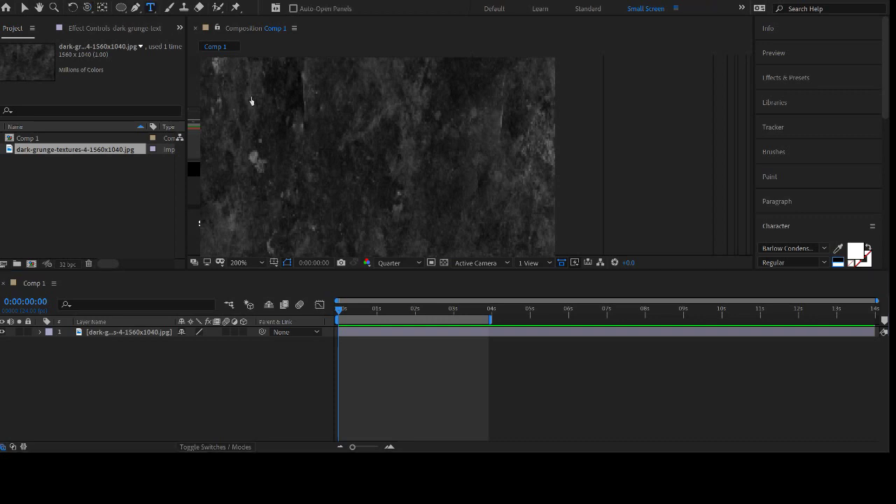
{"action": "left_click", "coordinate": [292, 151]}
{"action": "type", "text": "Helo"}
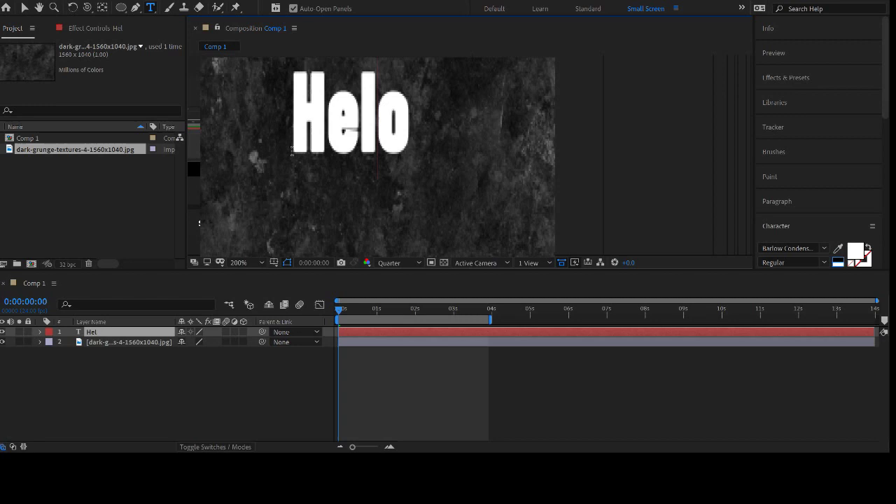
{"action": "key", "text": "BackSpace"}
{"action": "type", "text": "lo"}
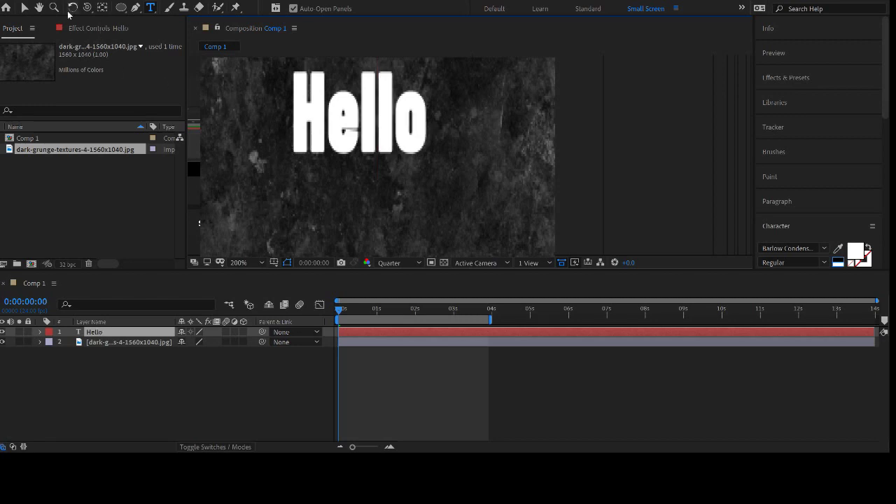
{"action": "left_click", "coordinate": [24, 8]}
{"action": "mouse_move", "coordinate": [325, 140]}
{"action": "left_mouse_down"}
{"action": "mouse_move", "coordinate": [334, 173]}
{"action": "mouse_move", "coordinate": [329, 156]}
{"action": "left_mouse_up"}
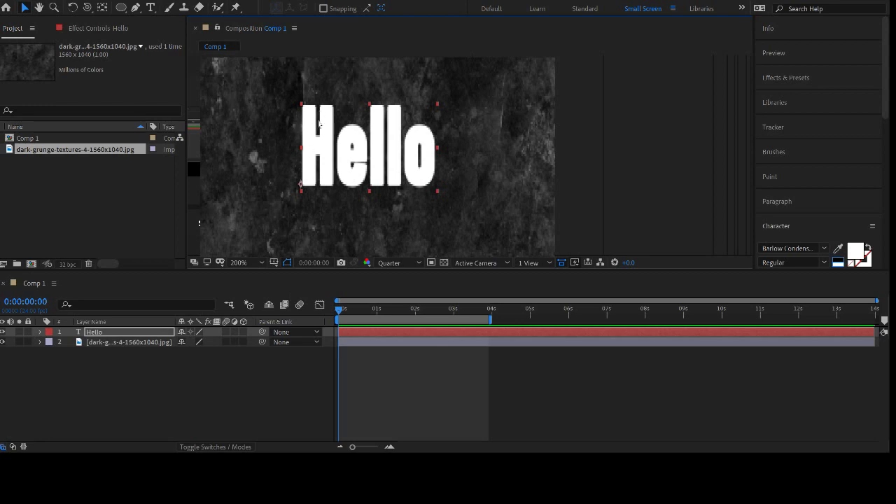
- Hide the grunge texture layer and turn on the transparency grid behind the Hello text
{"action": "left_click", "coordinate": [3, 342]}
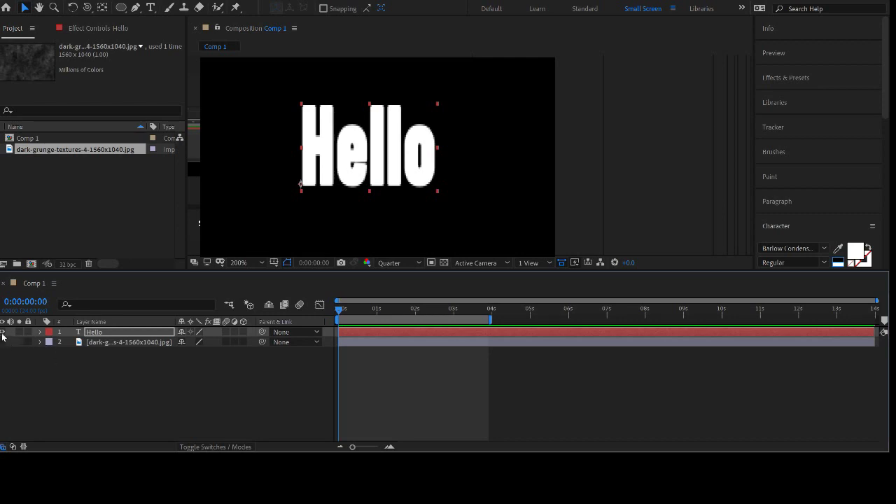
{"action": "left_click", "coordinate": [97, 333]}
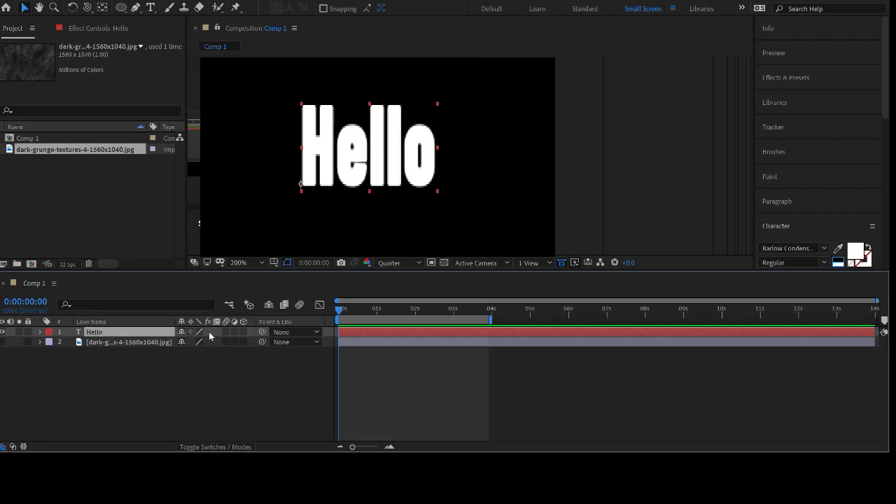
{"action": "left_click", "coordinate": [444, 263]}
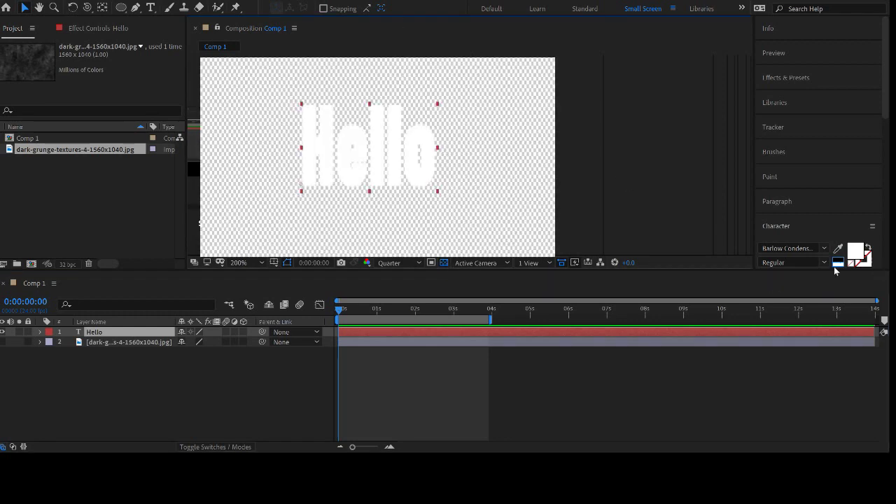
- Change the Hello text's fill colour to red
{"action": "left_click", "coordinate": [855, 251]}
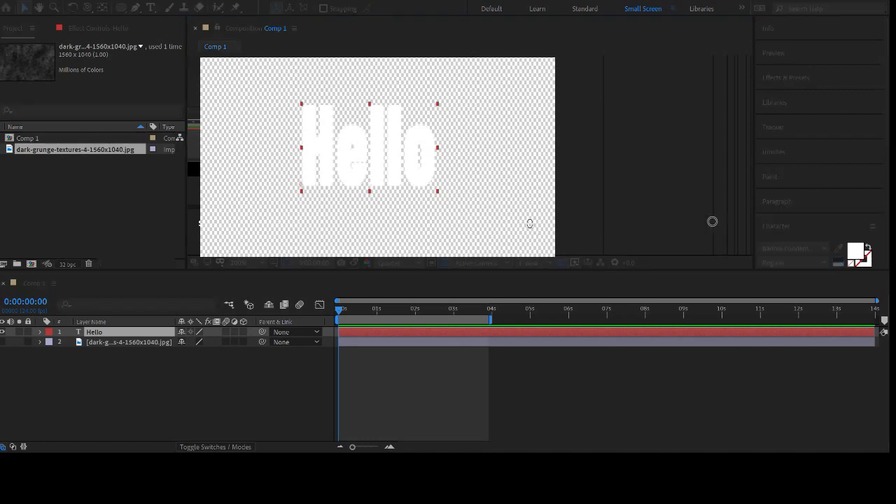
{"action": "left_click_drag", "start_coordinate": [715, 224], "coordinate": [727, 214]}
{"action": "left_click", "coordinate": [817, 213]}
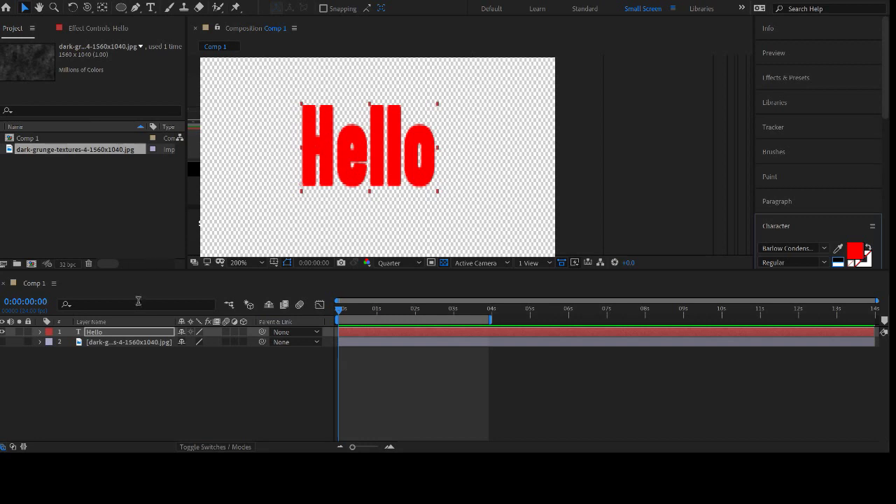
- Make the grunge texture layer visible again and display the blending mode and track matte columns for the layers
{"action": "left_click", "coordinate": [3, 342]}
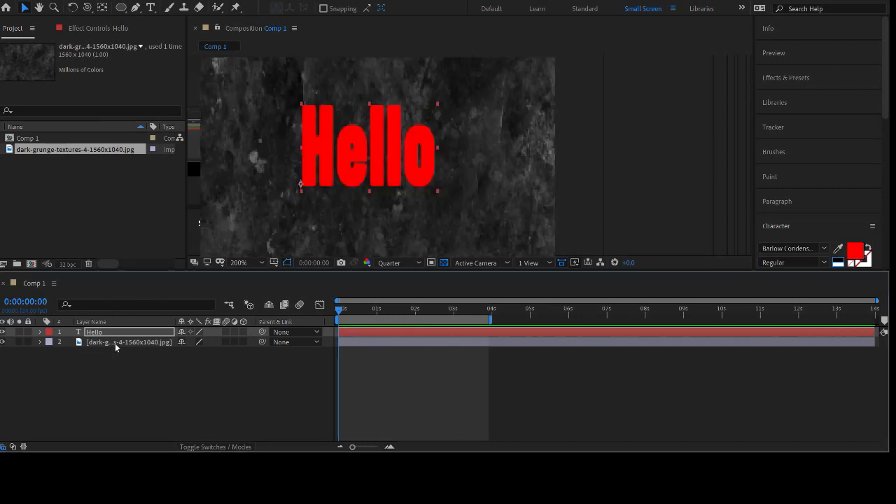
{"action": "left_click", "coordinate": [115, 343]}
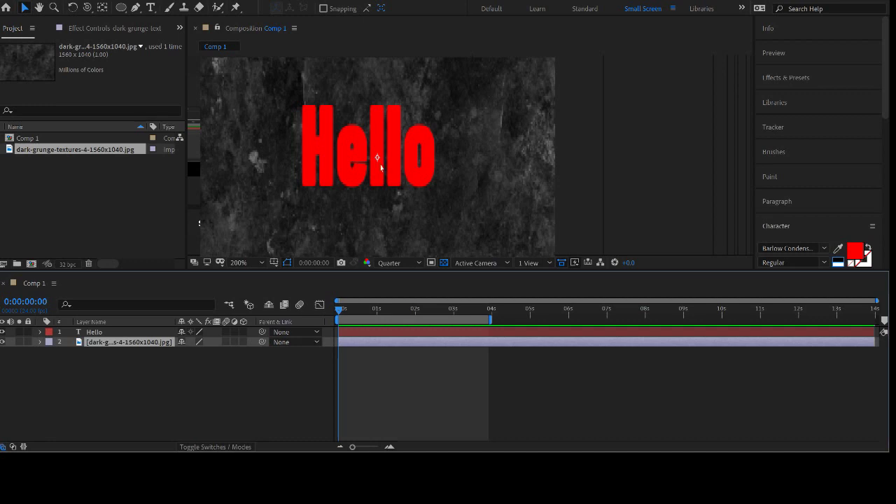
{"action": "left_click", "coordinate": [93, 333]}
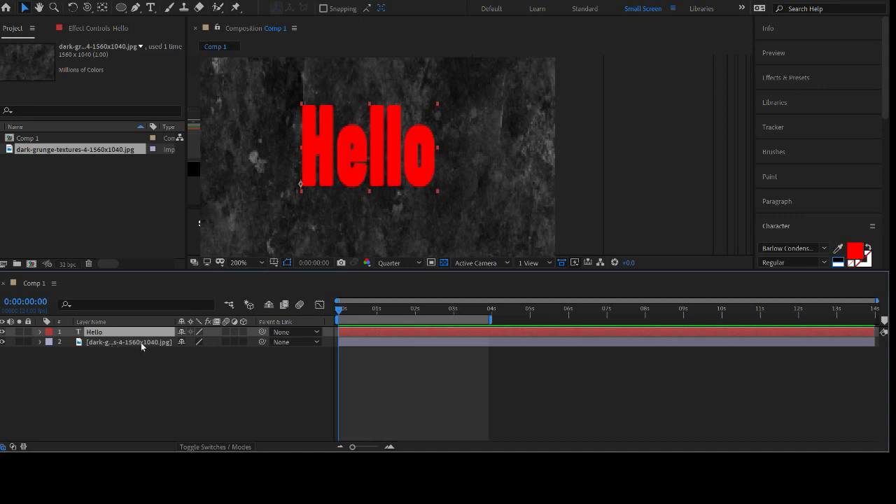
{"action": "left_click", "coordinate": [92, 343]}
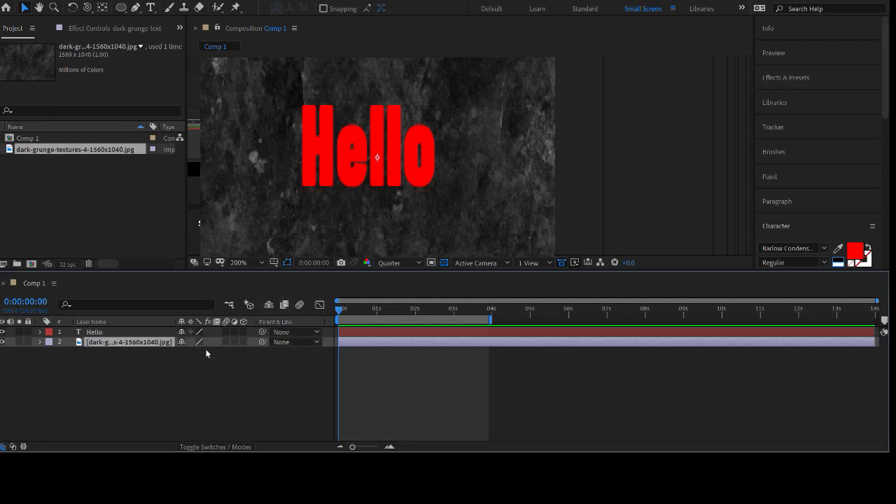
{"action": "left_click", "coordinate": [222, 449]}
{"action": "left_click", "coordinate": [222, 448]}
{"action": "left_click", "coordinate": [219, 447]}
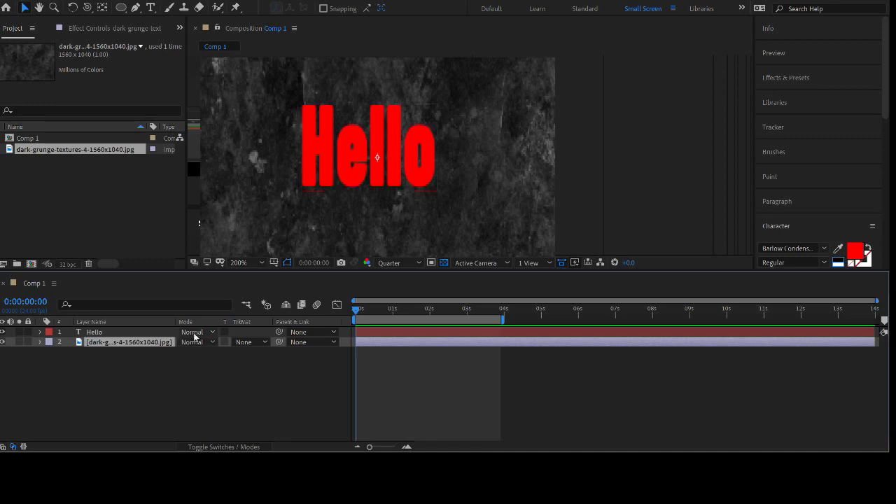
- Try the Divide, Screen and Luminosity blending modes on the Hello layer, and return it to Normal
{"action": "left_click", "coordinate": [227, 351]}
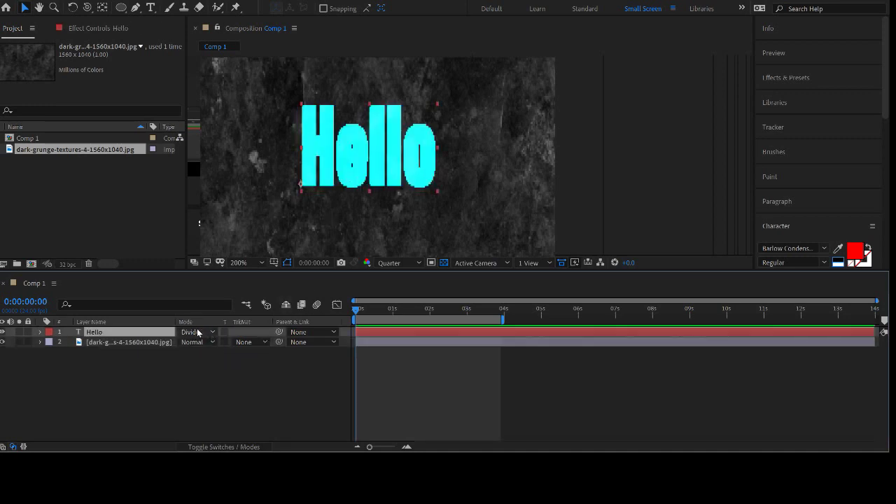
{"action": "left_click", "coordinate": [199, 332]}
{"action": "left_click", "coordinate": [200, 367]}
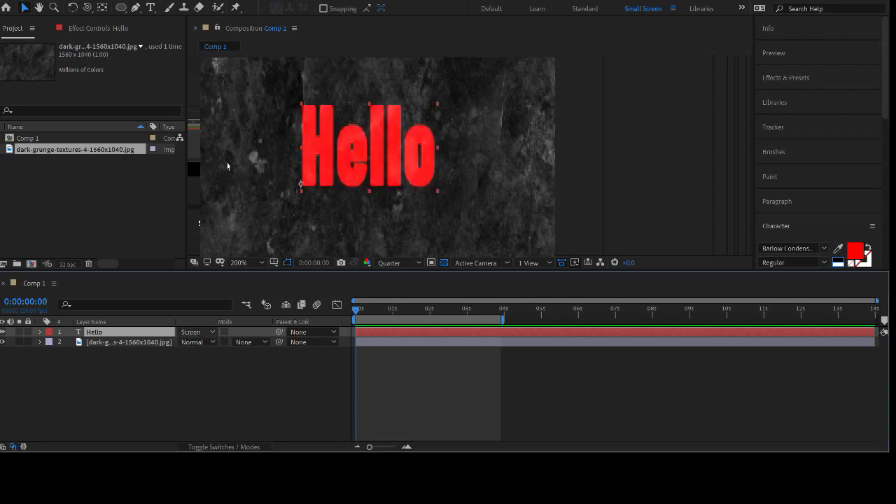
{"action": "left_click", "coordinate": [222, 397]}
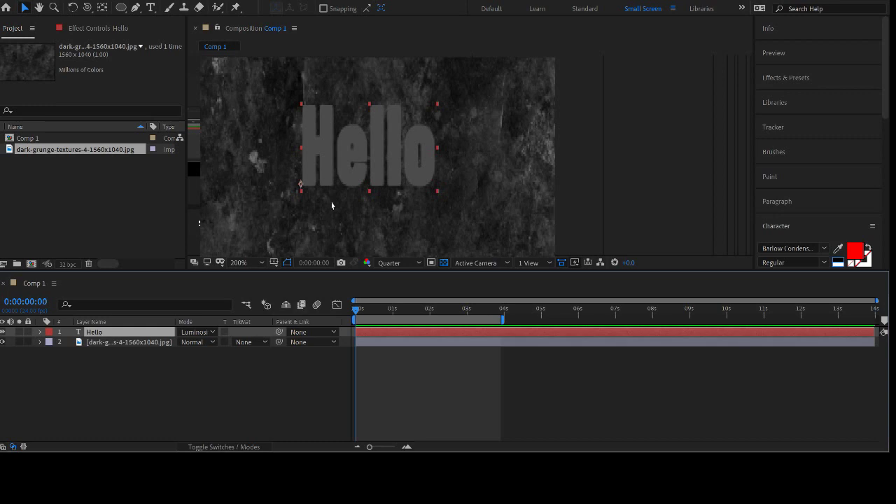
{"action": "left_click", "coordinate": [194, 333]}
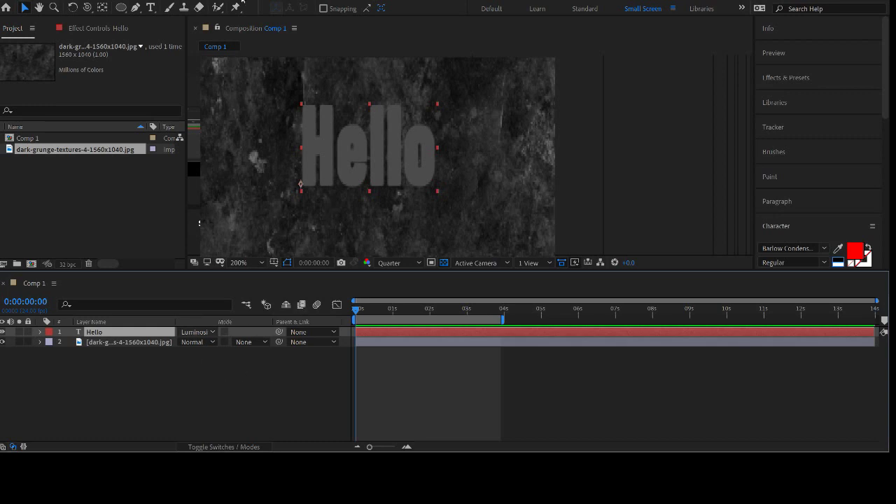
{"action": "left_click", "coordinate": [237, 46]}
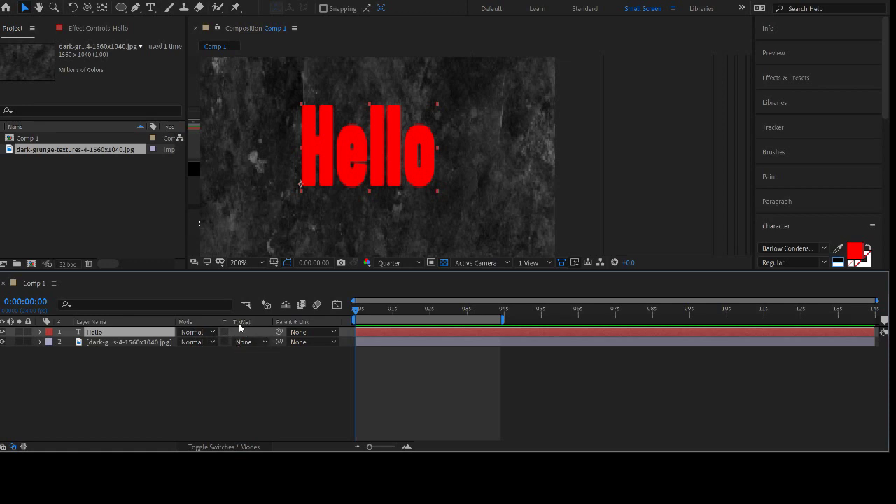
- Set the grunge texture's track matte to Alpha using the Hello text, and set the preview resolution to Full
{"action": "left_click", "coordinate": [108, 344]}
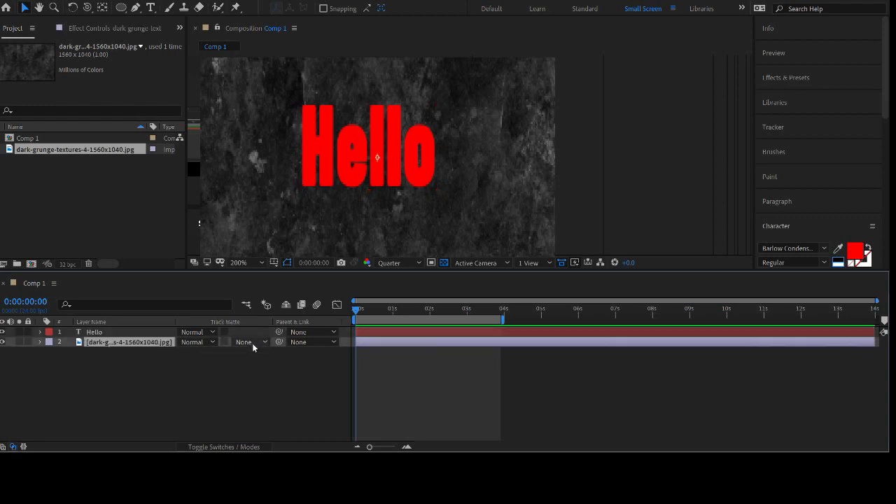
{"action": "left_click", "coordinate": [262, 368]}
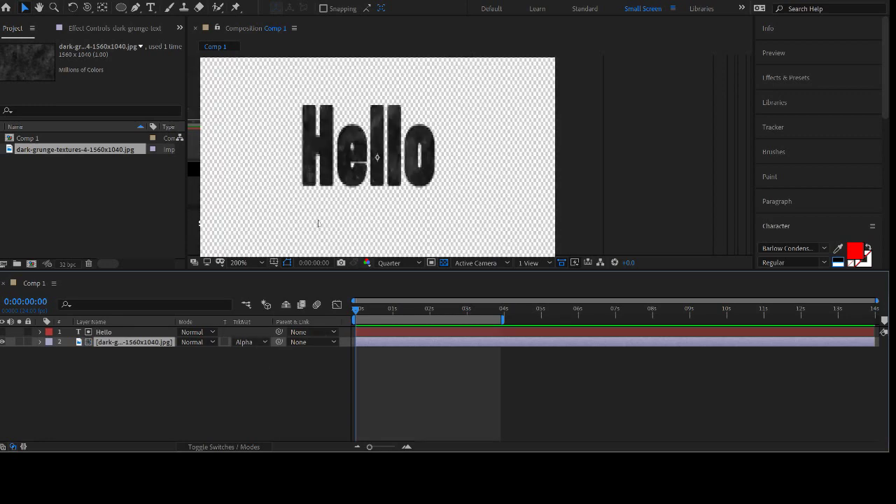
{"action": "left_click", "coordinate": [386, 265]}
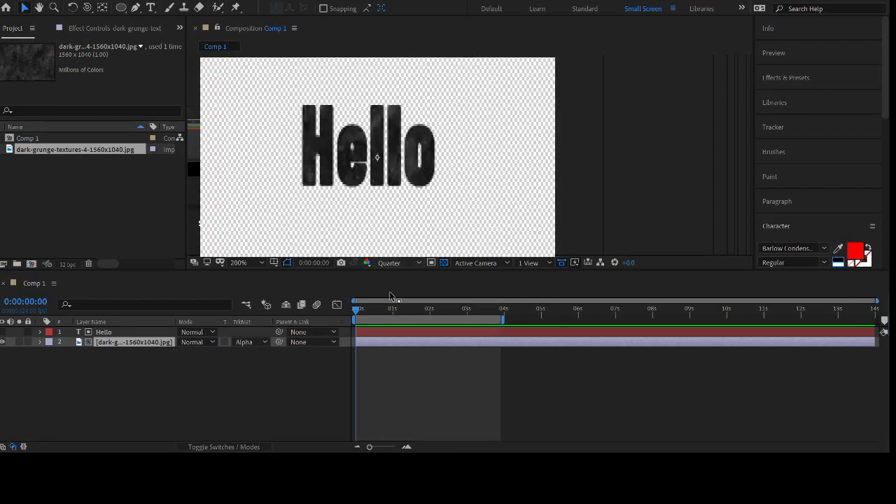
{"action": "left_click", "coordinate": [391, 285]}
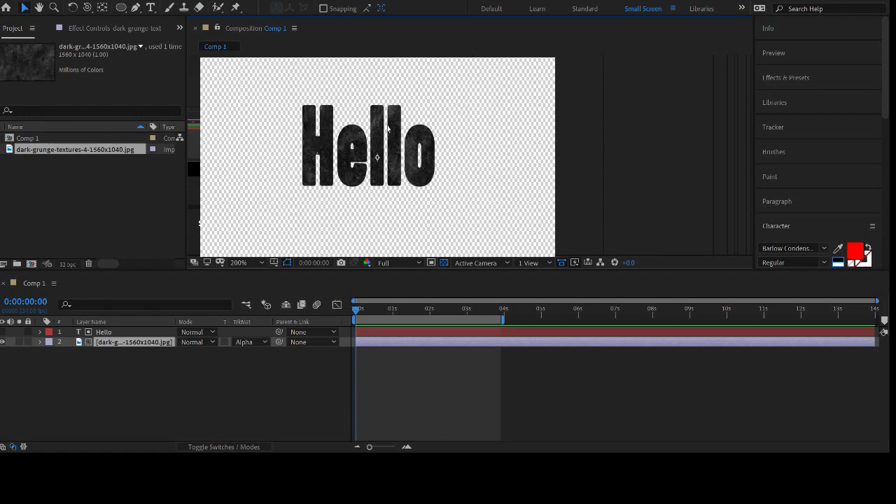
{"action": "left_click", "coordinate": [436, 391]}
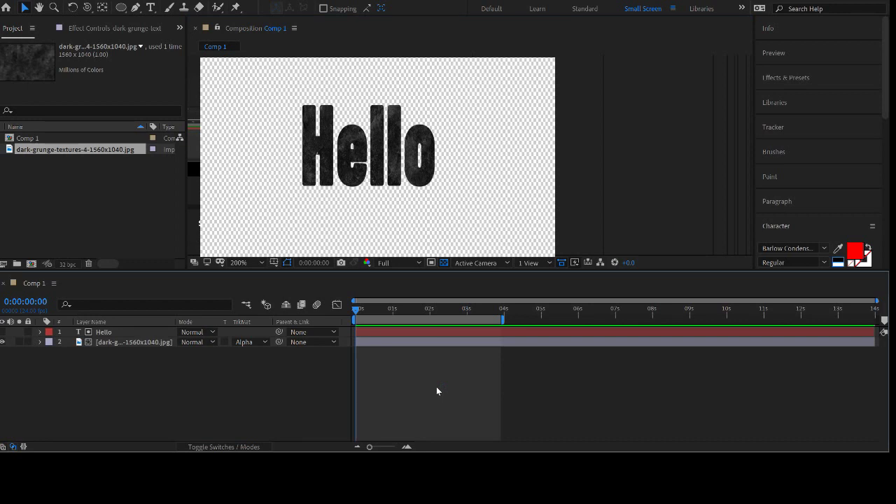
- Move the Hello matte layer sideways over the texture by changing its X position to 469.5
{"action": "left_click", "coordinate": [102, 333]}
{"action": "key", "text": "p"}
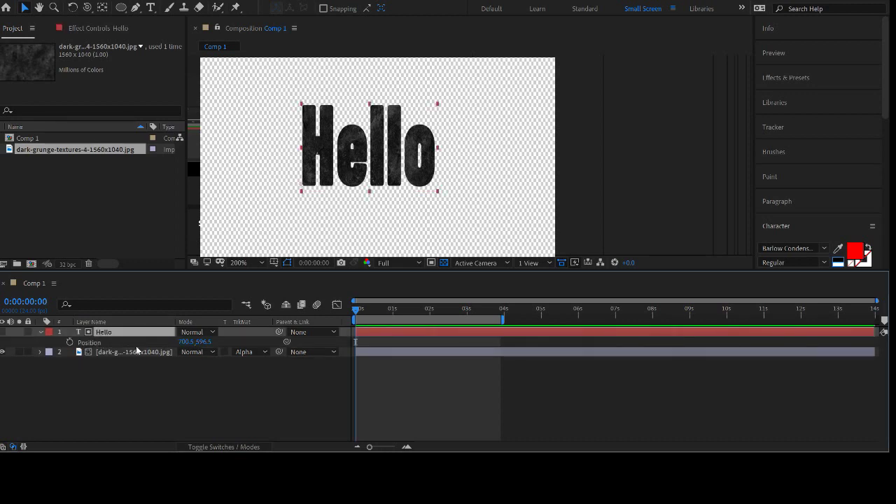
{"action": "left_click_drag", "start_coordinate": [184, 341], "coordinate": [64, 347]}
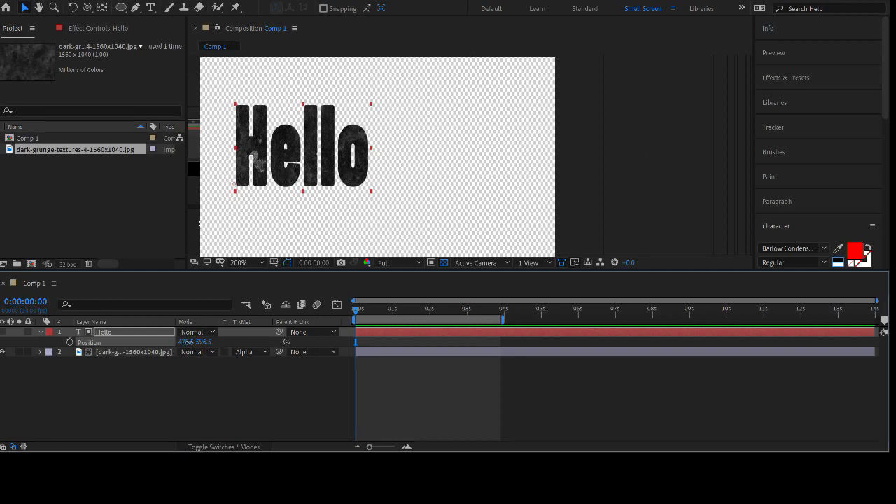
{"action": "mouse_move", "coordinate": [186, 341]}
{"action": "left_mouse_down"}
{"action": "mouse_move", "coordinate": [544, 337]}
{"action": "mouse_move", "coordinate": [111, 342]}
{"action": "mouse_move", "coordinate": [193, 341]}
{"action": "mouse_move", "coordinate": [185, 341]}
{"action": "left_mouse_up"}
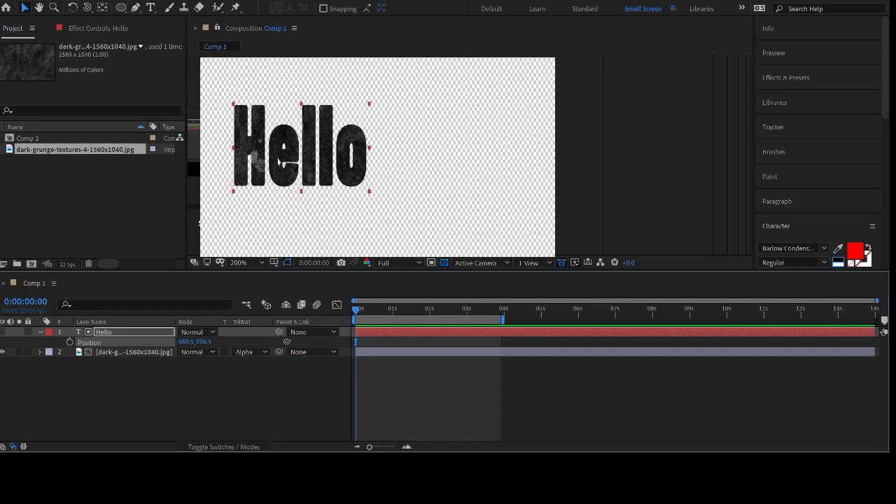
- Parent the grunge texture layer to the Hello layer and move Hello to an X position of 721.5
{"action": "left_click", "coordinate": [114, 353]}
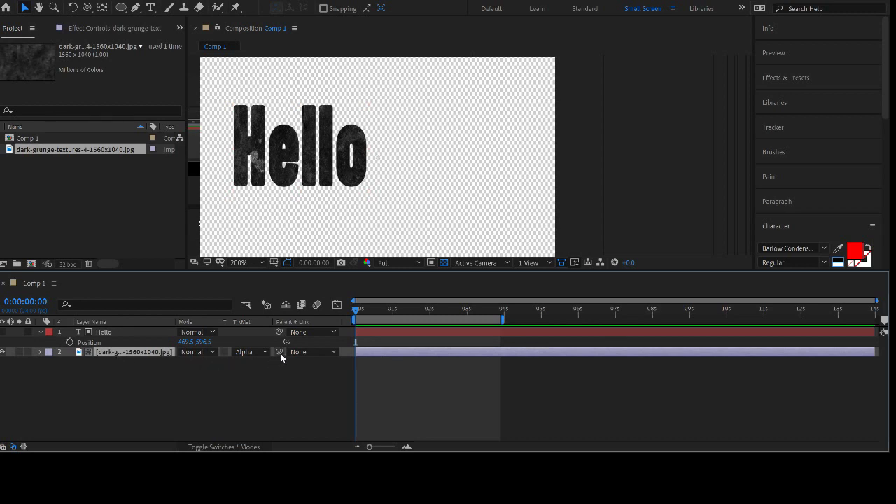
{"action": "left_click_drag", "start_coordinate": [280, 352], "coordinate": [104, 330]}
{"action": "left_click_drag", "start_coordinate": [184, 342], "coordinate": [336, 341]}
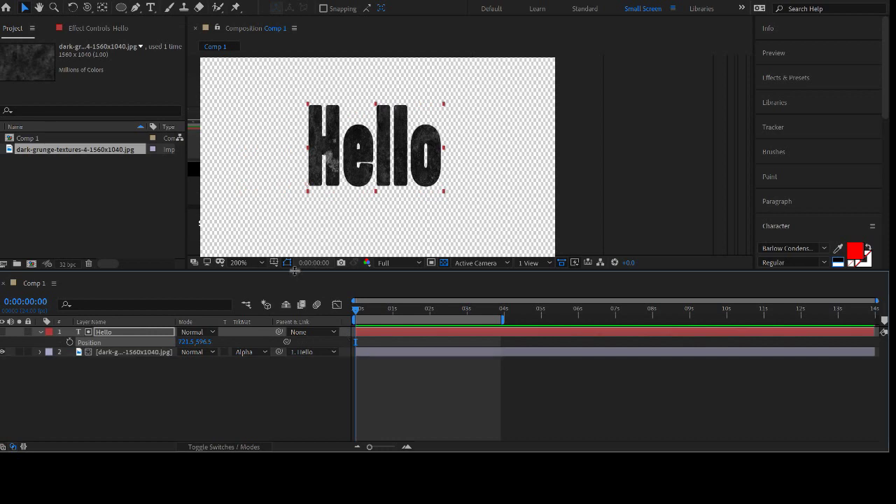
- Scale the Hello layer to 161% and reposition the enlarged text near the middle of the frame
{"action": "key", "text": "s"}
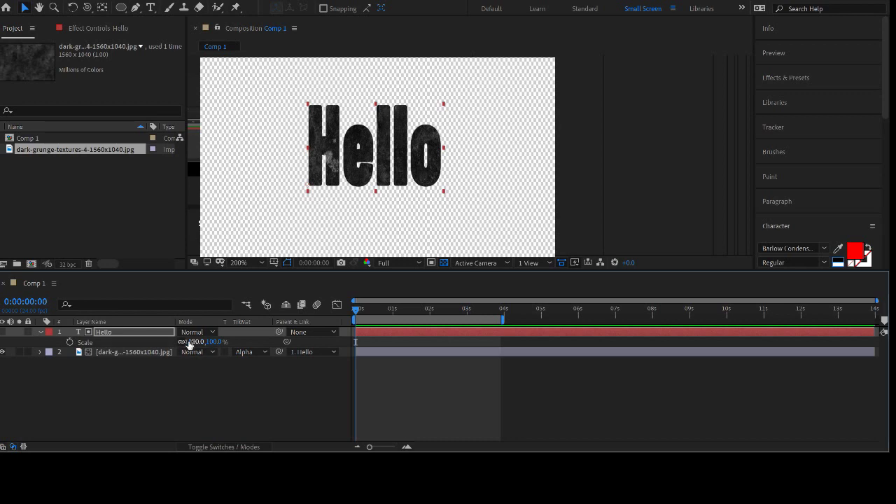
{"action": "left_click_drag", "start_coordinate": [197, 342], "coordinate": [217, 331]}
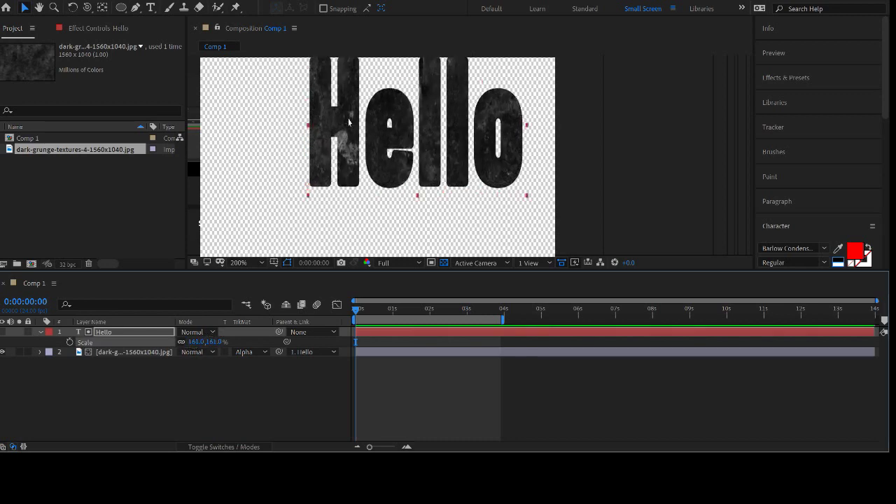
{"action": "left_click_drag", "start_coordinate": [349, 122], "coordinate": [311, 149]}
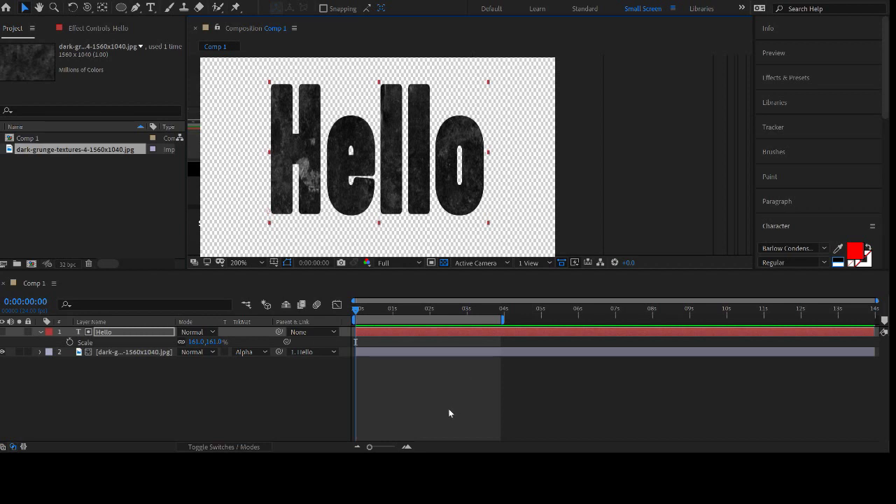
{"action": "left_click", "coordinate": [220, 406]}
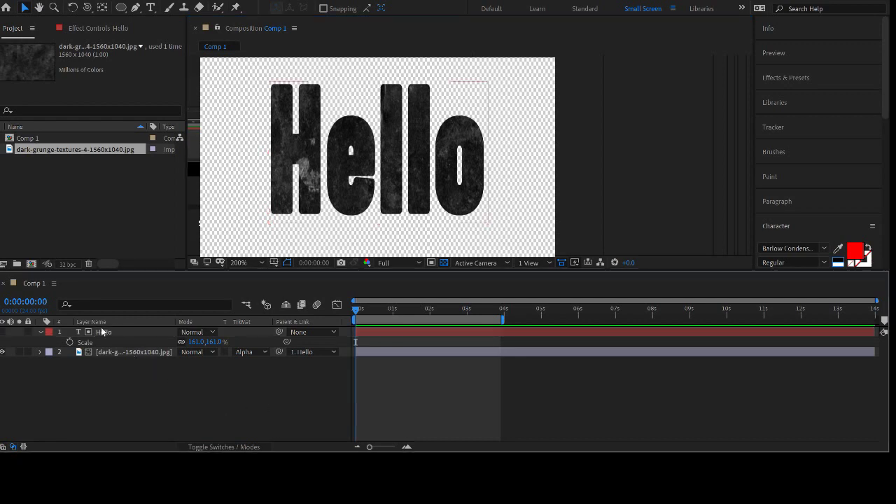
- Make the Hello layer visible and remove the track matte from the grunge texture layer
{"action": "left_click", "coordinate": [2, 332]}
{"action": "left_click", "coordinate": [256, 352]}
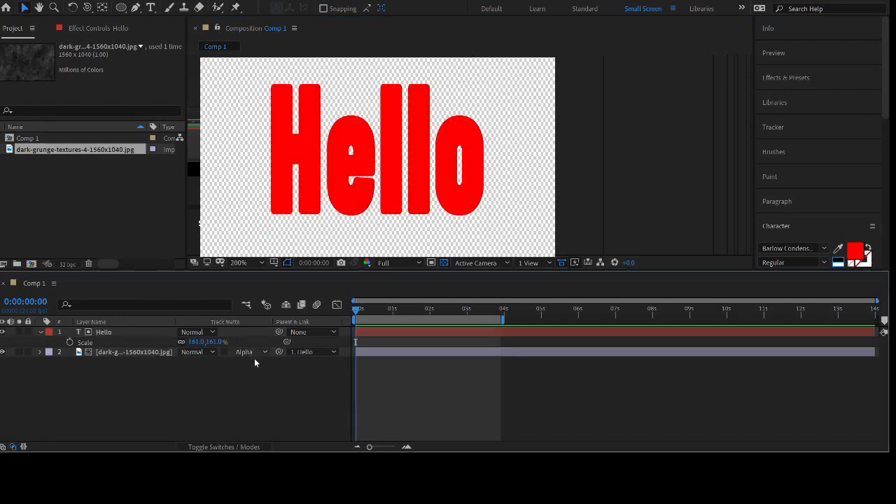
{"action": "left_click", "coordinate": [254, 360]}
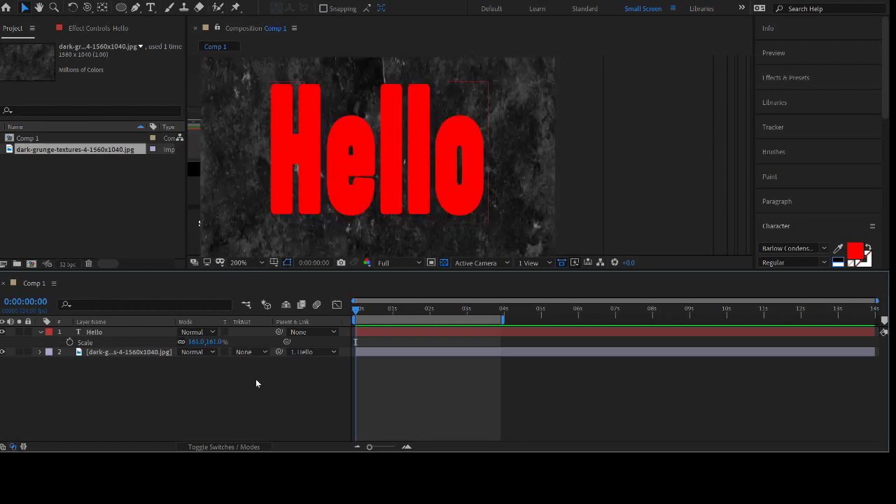
{"action": "key", "text": "comma"}
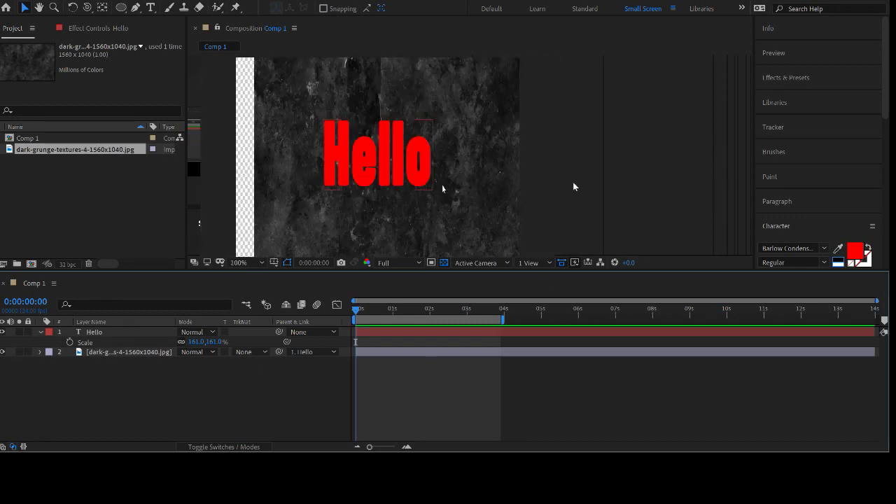
- Shift the grunge texture layer to position 321.5, -56.5 so it covers the empty strip beside it
{"action": "left_click", "coordinate": [119, 353]}
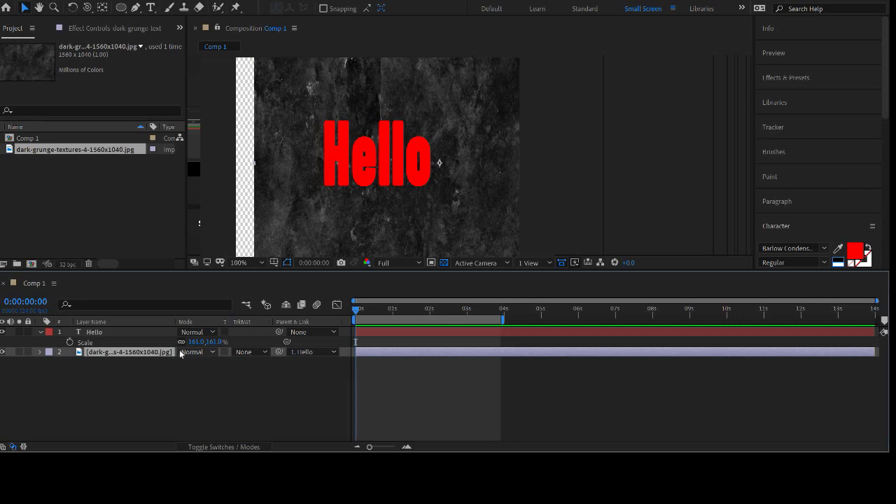
{"action": "key", "text": "p"}
{"action": "left_click_drag", "start_coordinate": [187, 362], "coordinate": [107, 352]}
{"action": "left_click", "coordinate": [129, 392]}
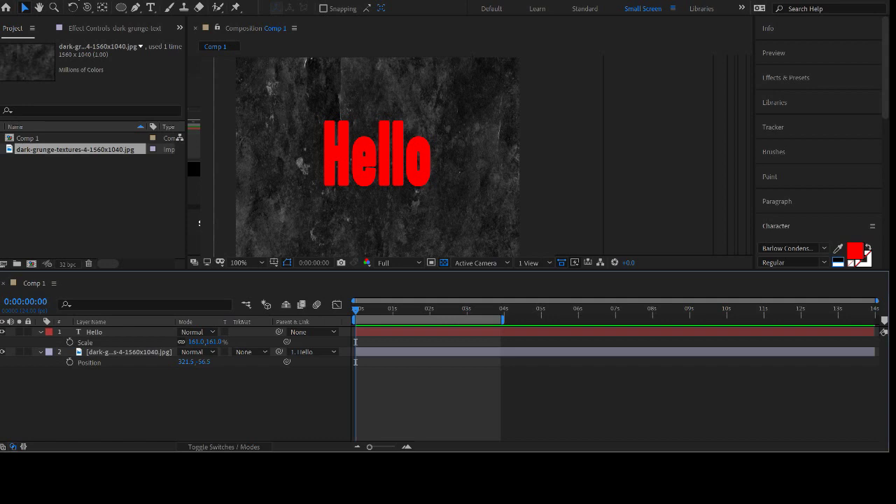
- Add a deep green solid to Comp 1 and place it between the Hello text and the grunge texture
{"action": "left_click", "coordinate": [273, 26]}
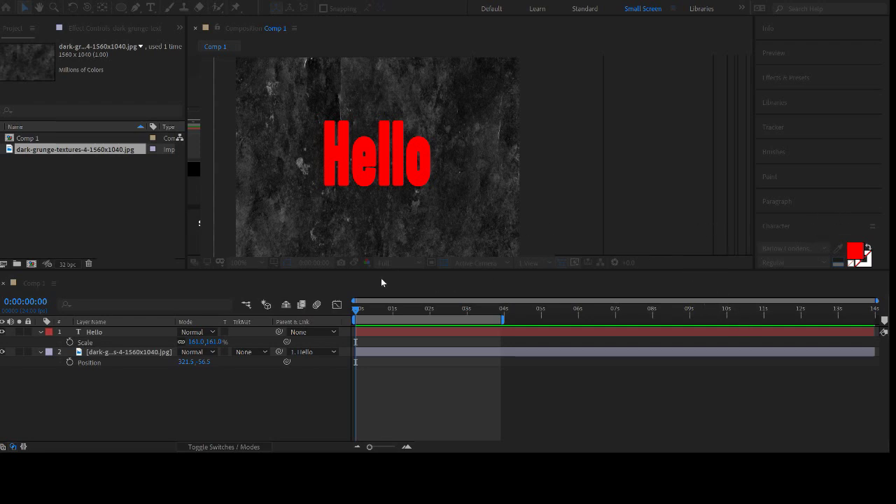
{"action": "left_click", "coordinate": [343, 353]}
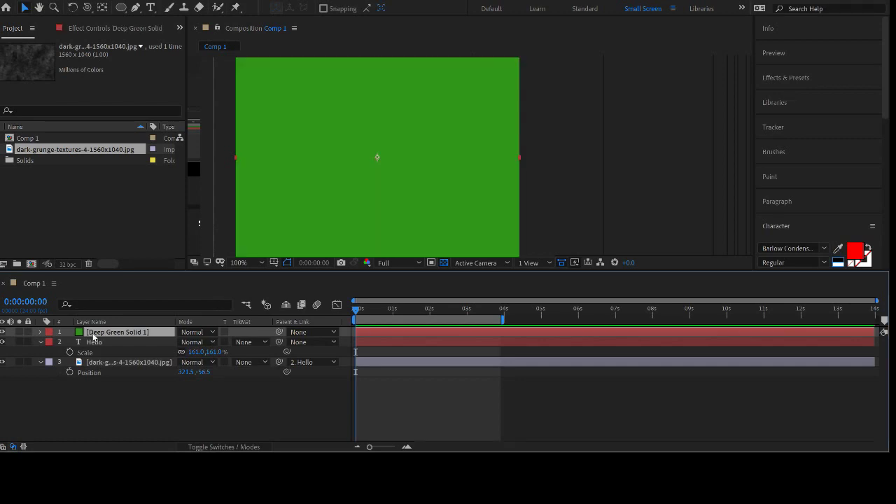
{"action": "left_click_drag", "start_coordinate": [93, 335], "coordinate": [92, 354]}
{"action": "left_click", "coordinate": [95, 334]}
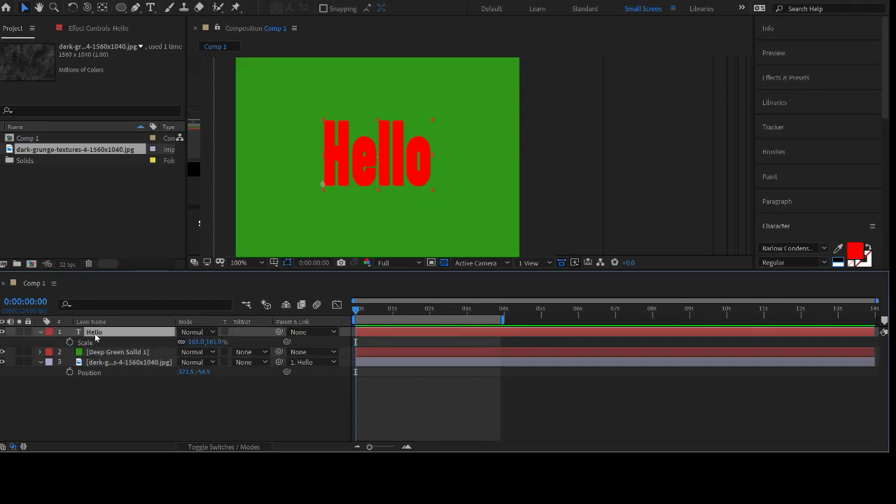
{"action": "left_click", "coordinate": [106, 354]}
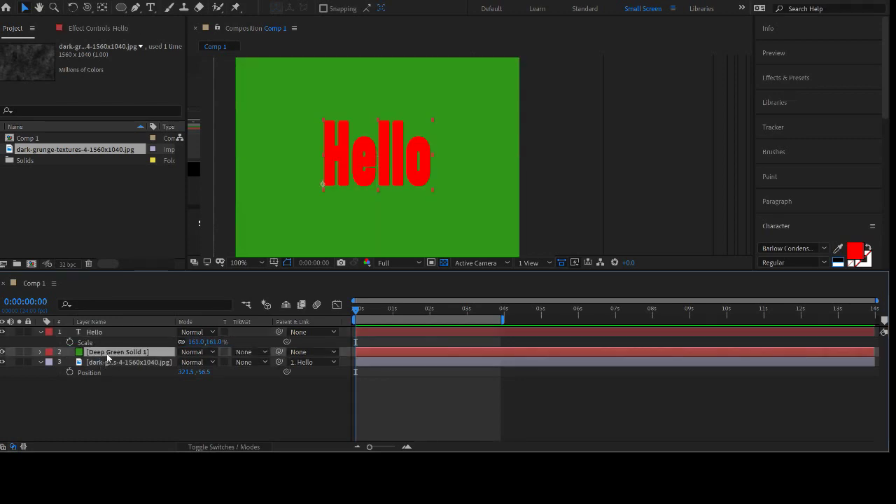
- Set the track matte of the Deep Green Solid 1 layer to Alpha Inverted using the Hello text layer
{"action": "left_click", "coordinate": [108, 363]}
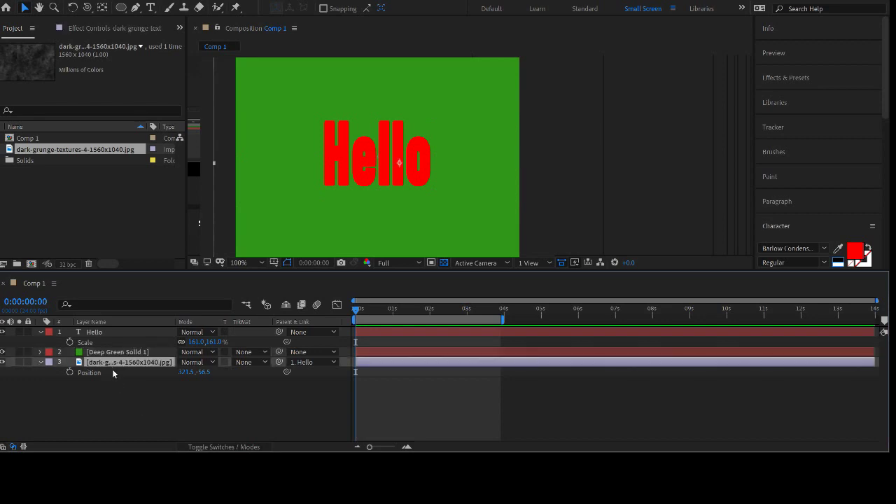
{"action": "left_click", "coordinate": [96, 333]}
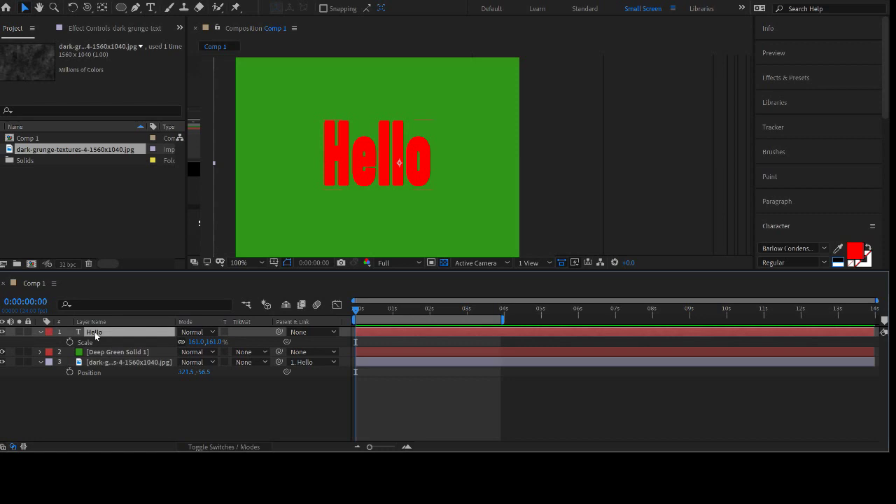
{"action": "left_click", "coordinate": [40, 333]}
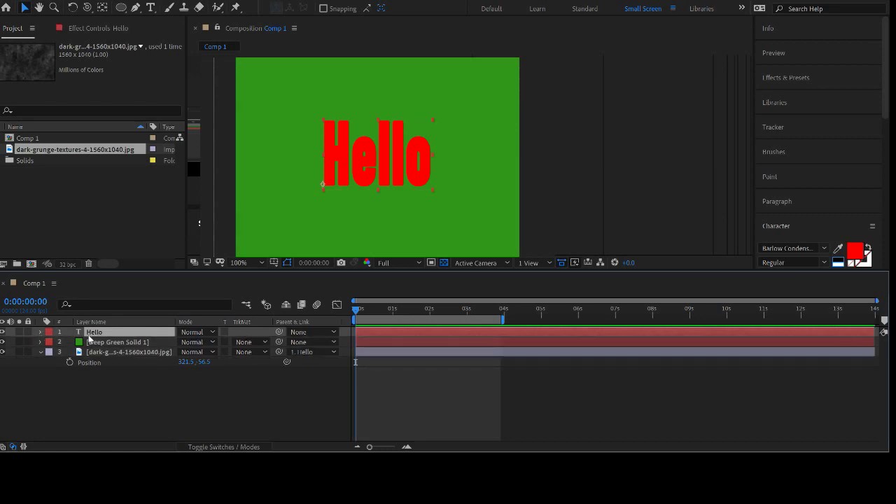
{"action": "left_click", "coordinate": [98, 342]}
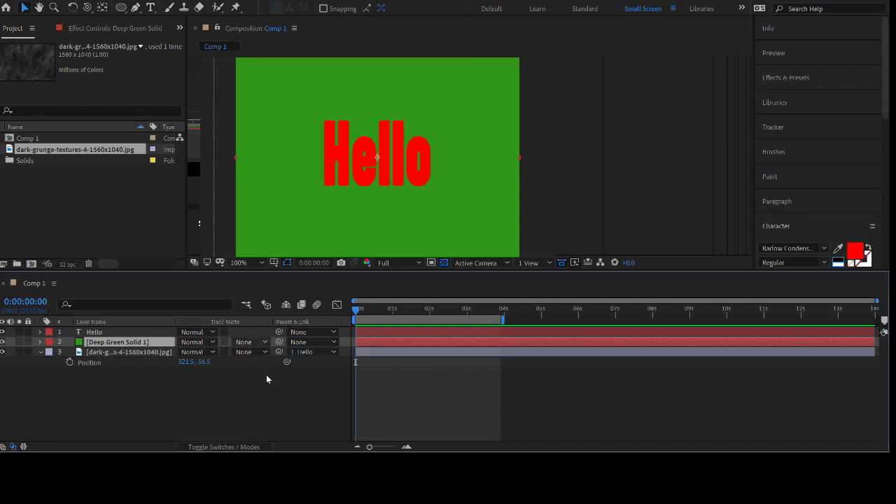
{"action": "left_click", "coordinate": [266, 374]}
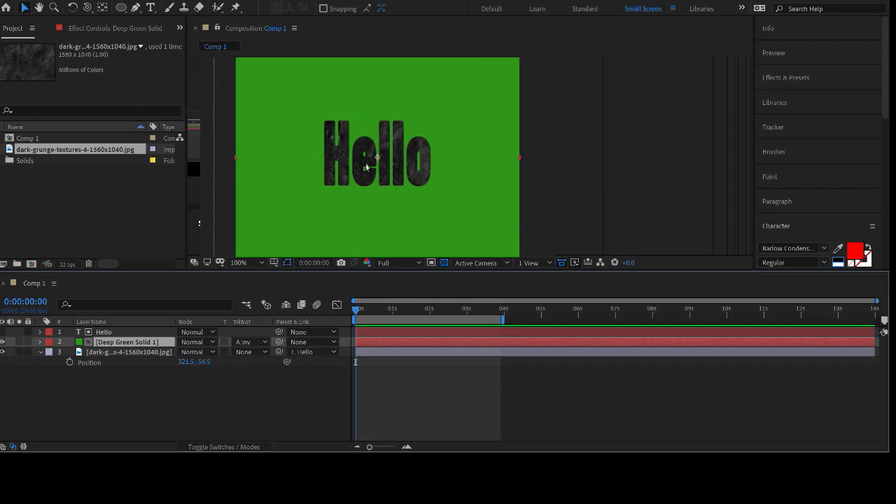
- Keyframe the Hello layer's scale from 161% at 0:00:00:00 to 673% at 0:00:02:05 and scrub back to the start
{"action": "left_click", "coordinate": [101, 332]}
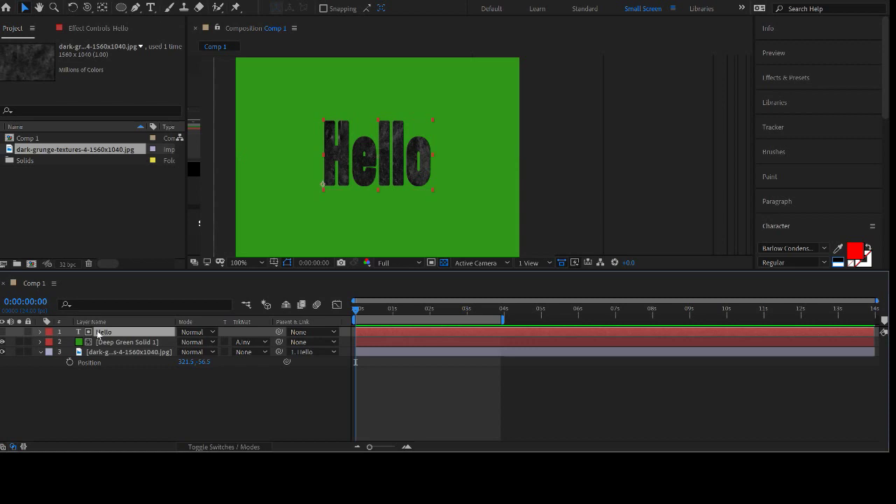
{"action": "key", "text": "s"}
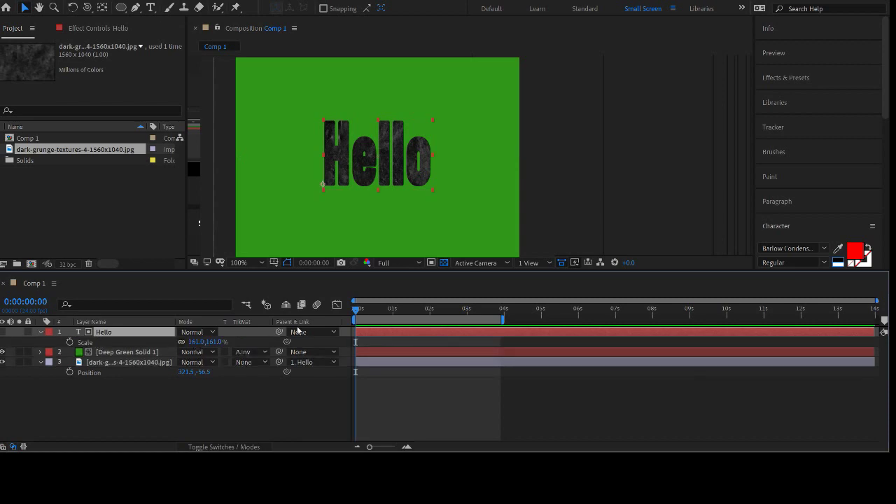
{"action": "left_click", "coordinate": [69, 341]}
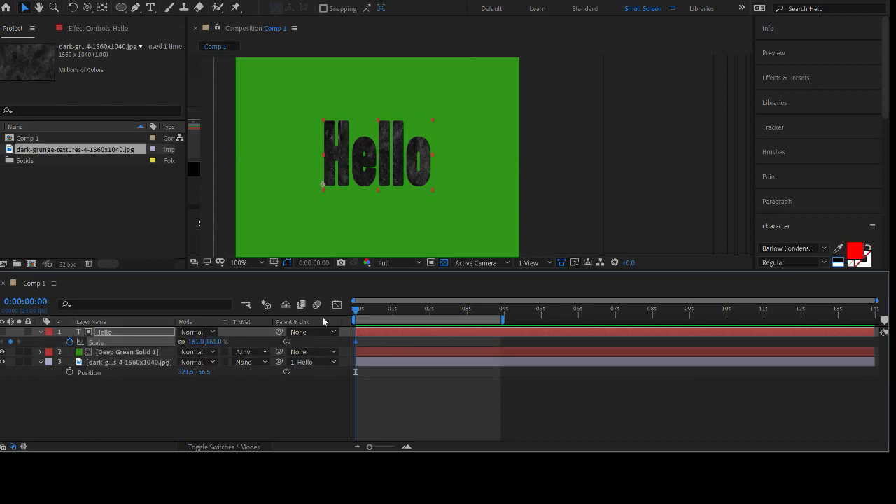
{"action": "left_click_drag", "start_coordinate": [358, 312], "coordinate": [436, 312]}
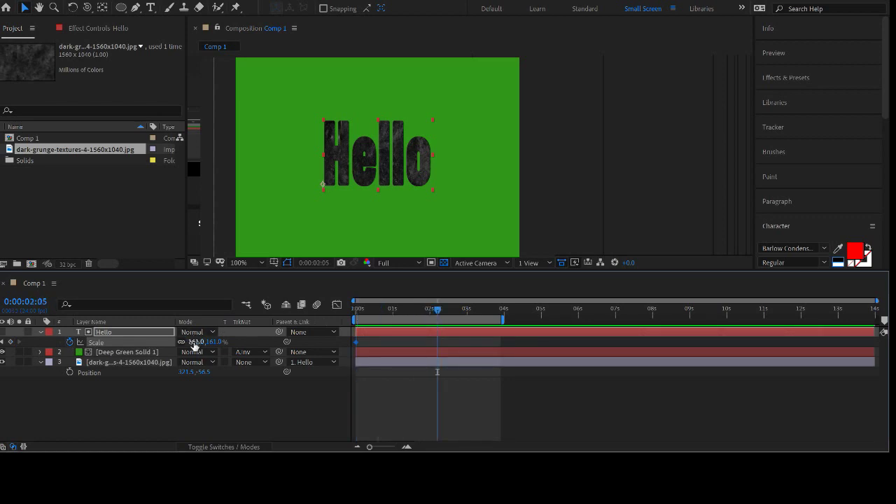
{"action": "left_click_drag", "start_coordinate": [194, 345], "coordinate": [429, 271]}
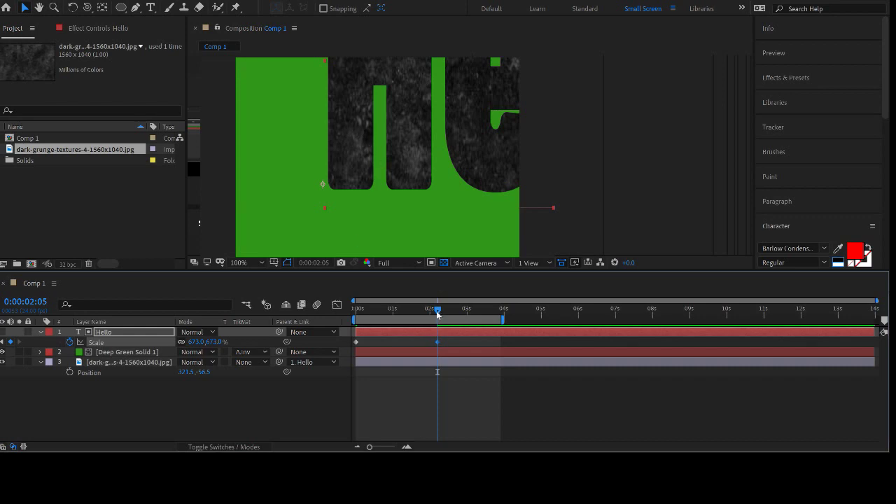
{"action": "left_click_drag", "start_coordinate": [436, 314], "coordinate": [342, 314]}
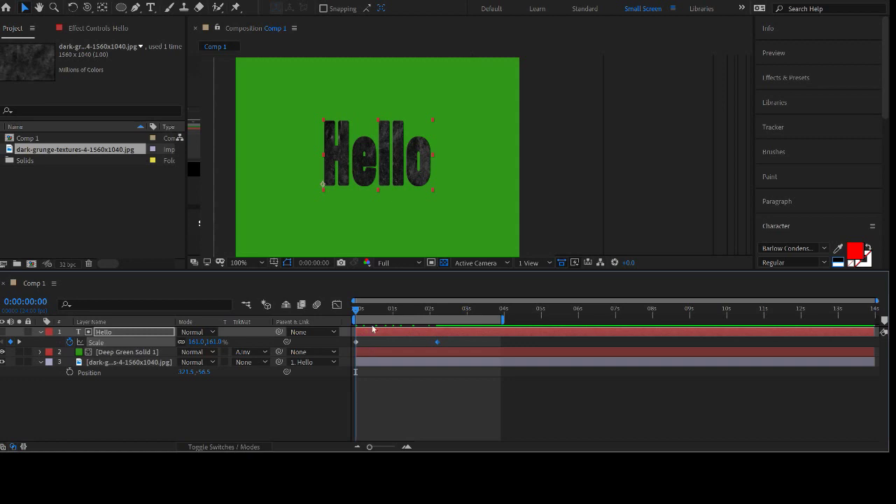
- Move the Hello layer's anchor point to the centre of the word and scrub through the scale animation
{"action": "left_click", "coordinate": [102, 7]}
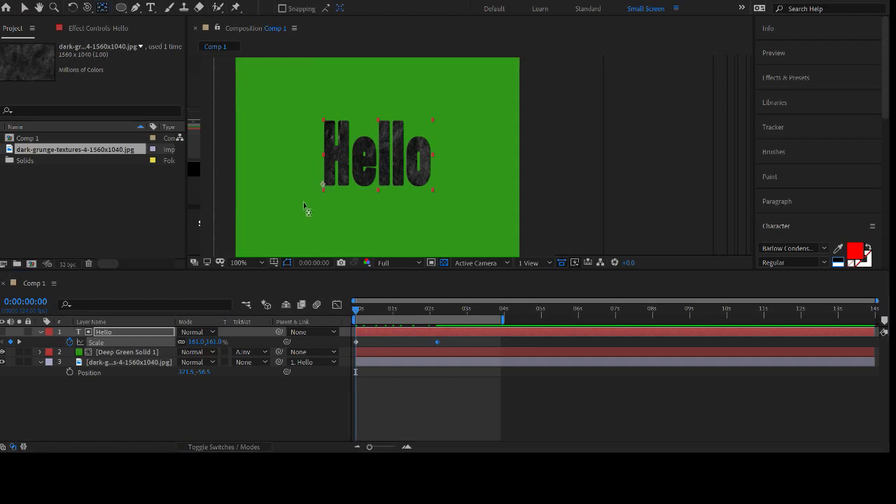
{"action": "left_click_drag", "start_coordinate": [326, 189], "coordinate": [376, 160]}
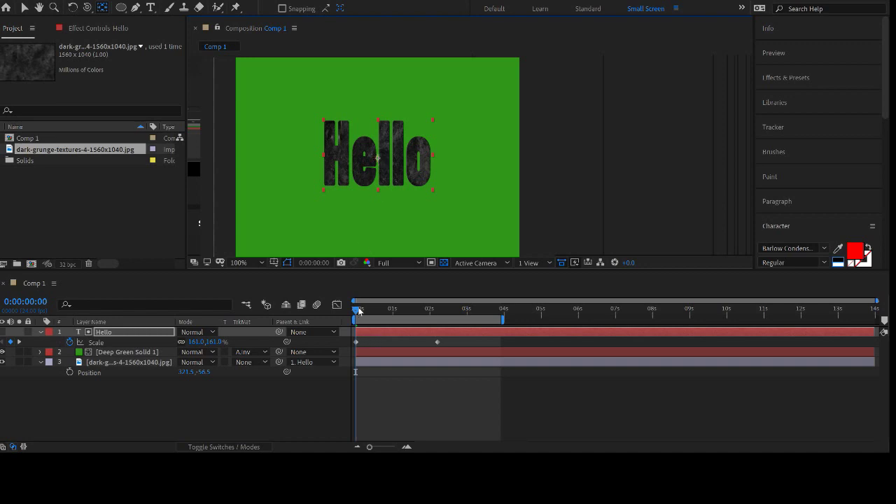
{"action": "left_click_drag", "start_coordinate": [358, 309], "coordinate": [329, 321]}
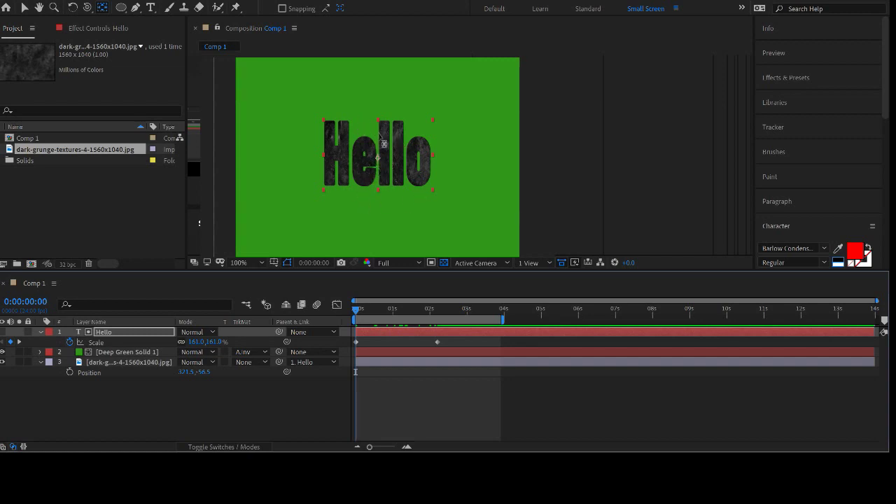
{"action": "mouse_move", "coordinate": [359, 308]}
{"action": "left_mouse_down"}
{"action": "mouse_move", "coordinate": [418, 309]}
{"action": "mouse_move", "coordinate": [355, 309]}
{"action": "left_mouse_up"}
- Hide the Deep Green Solid 1 layer and place the Hello layer directly above the dark grunge texture layer
{"action": "left_click", "coordinate": [105, 352]}
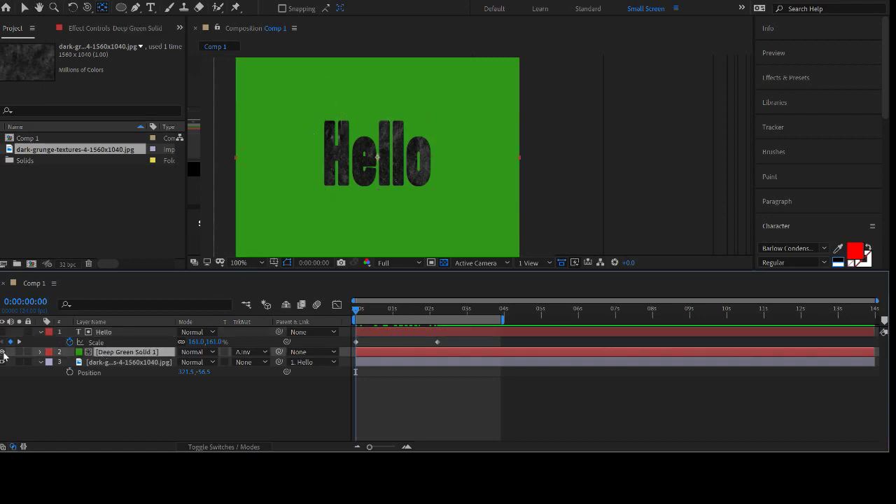
{"action": "left_click", "coordinate": [3, 352]}
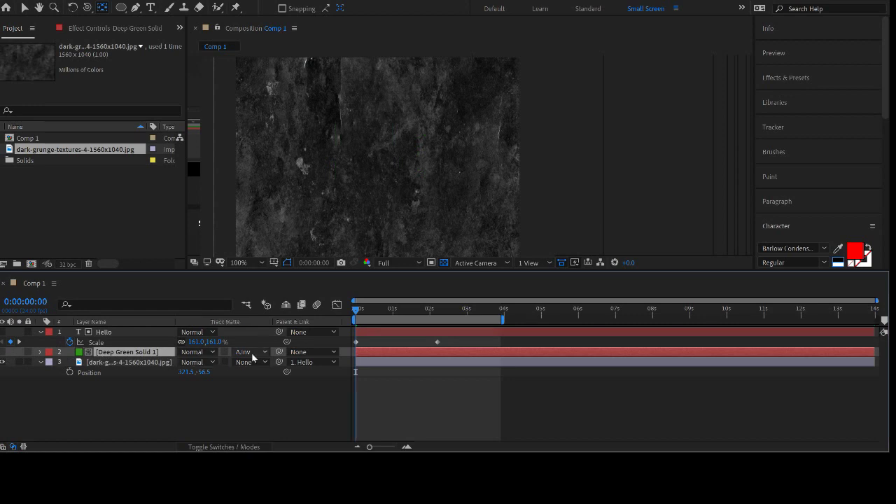
{"action": "left_click_drag", "start_coordinate": [94, 334], "coordinate": [98, 353]}
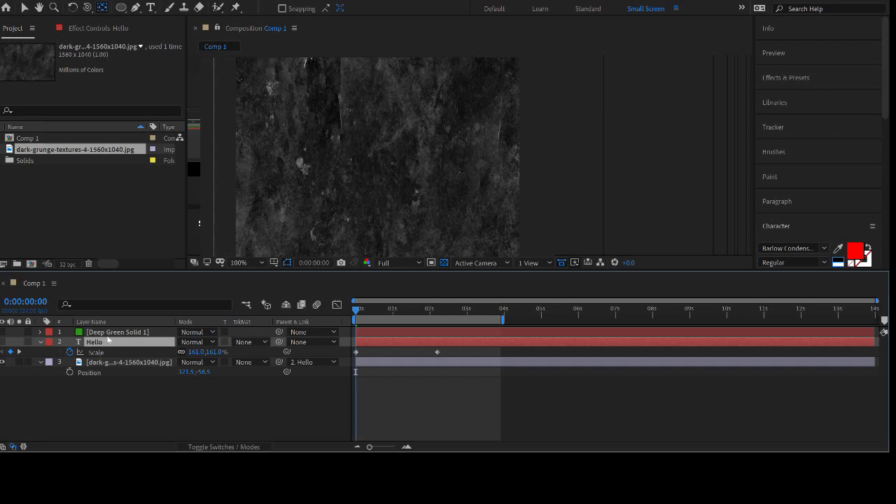
{"action": "left_click", "coordinate": [40, 342]}
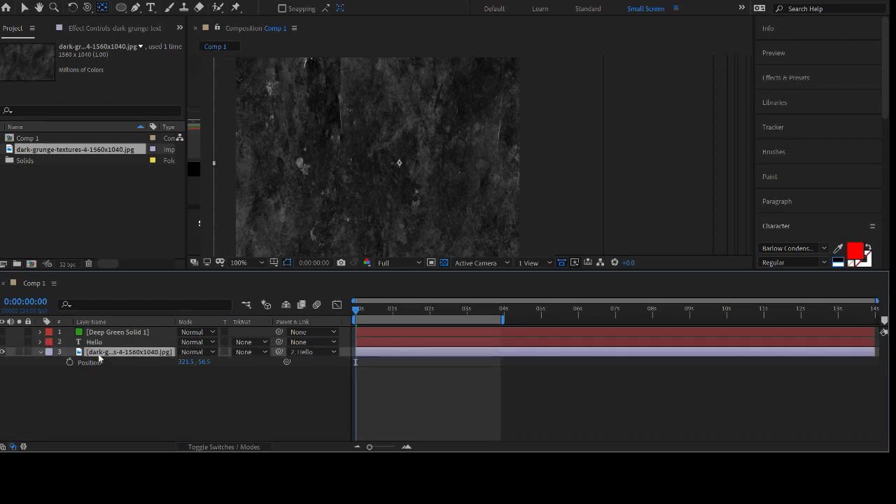
{"action": "left_click", "coordinate": [97, 352]}
{"action": "left_click", "coordinate": [53, 389]}
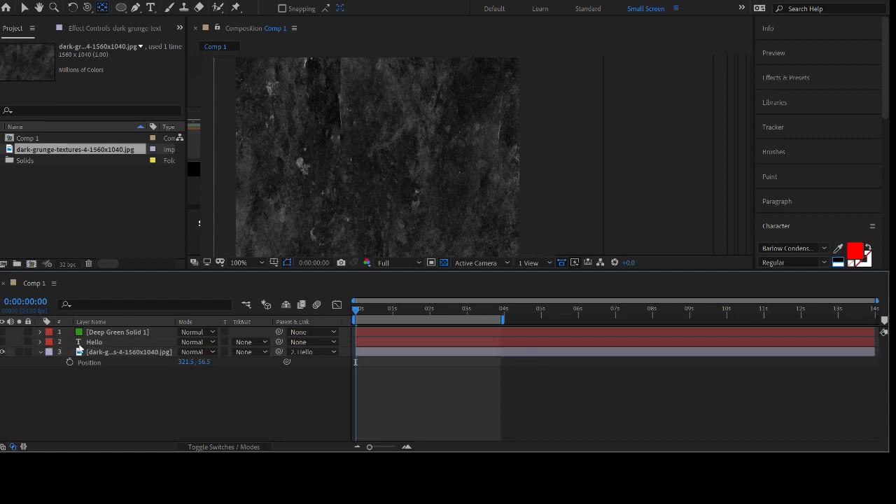
- Show the Hello layer, set the grunge texture's track matte to Alpha from it, and scrub the animation
{"action": "left_click", "coordinate": [3, 343]}
{"action": "left_click", "coordinate": [93, 342]}
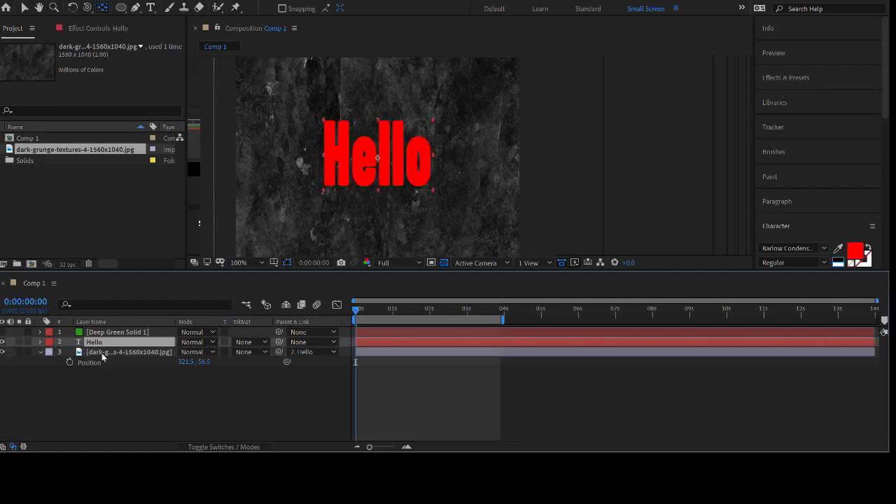
{"action": "left_click", "coordinate": [108, 354]}
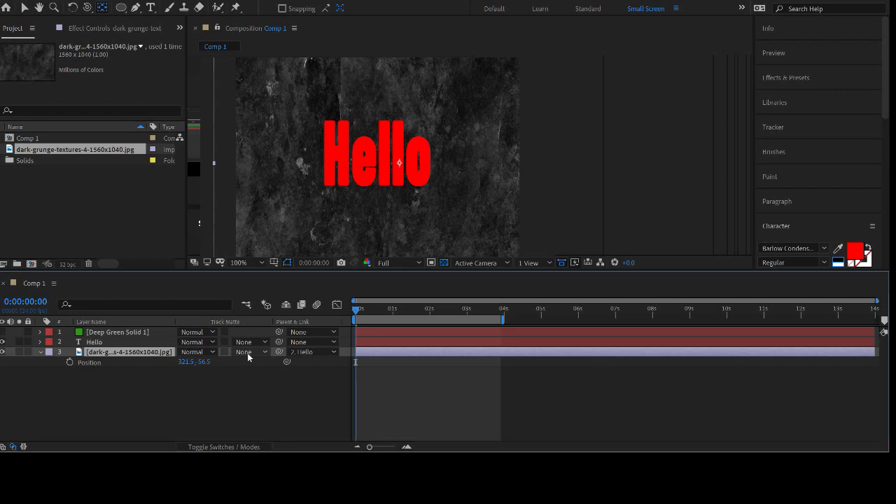
{"action": "left_click", "coordinate": [255, 376]}
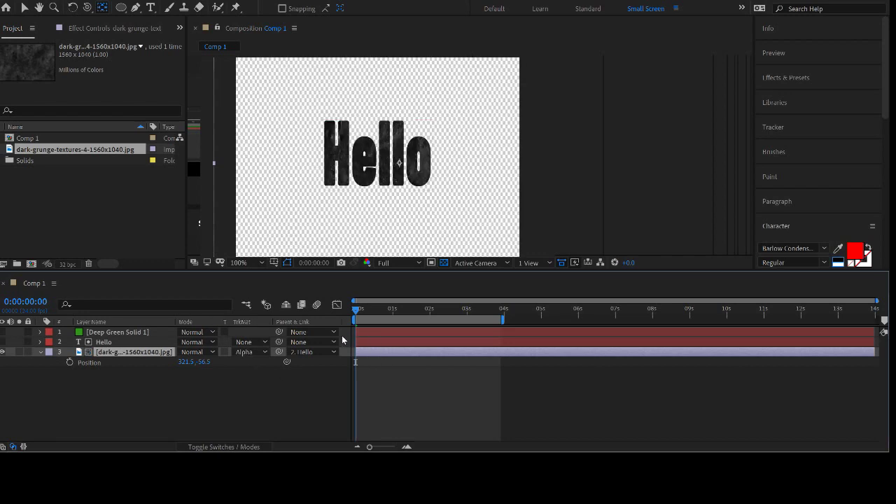
{"action": "left_click_drag", "start_coordinate": [361, 318], "coordinate": [381, 318]}
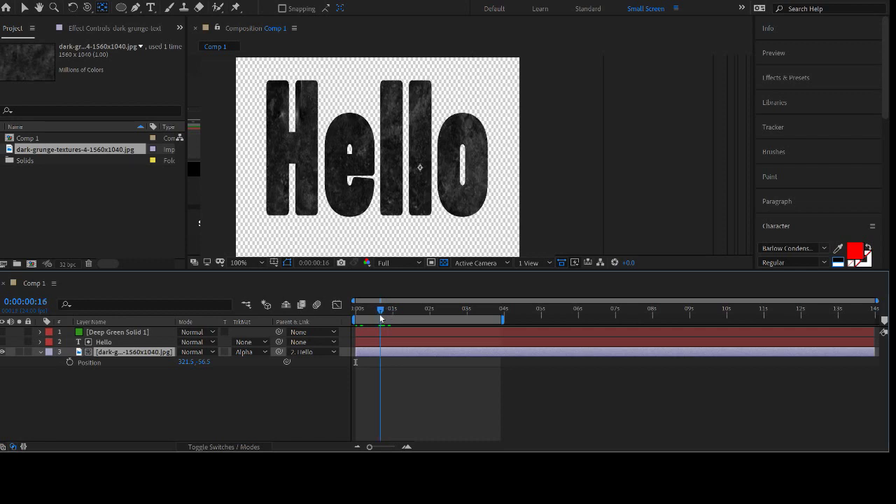
{"action": "left_click_drag", "start_coordinate": [381, 319], "coordinate": [355, 320]}
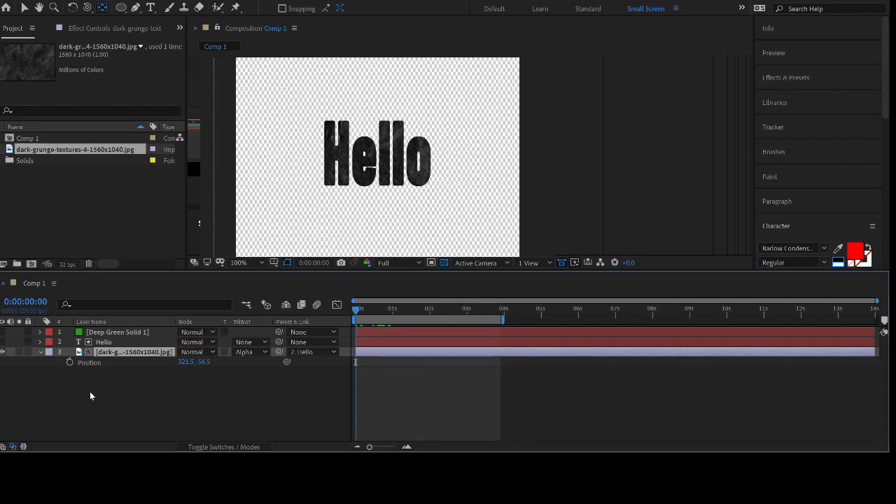
- Set the grunge texture layer's track matte to None and turn the Hello layer's visibility on
{"action": "left_click", "coordinate": [90, 391]}
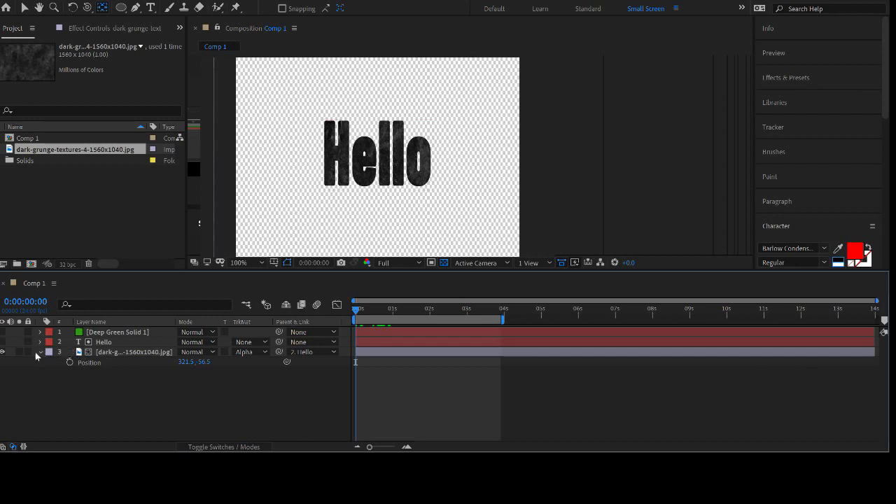
{"action": "left_click", "coordinate": [255, 352]}
{"action": "left_click", "coordinate": [260, 360]}
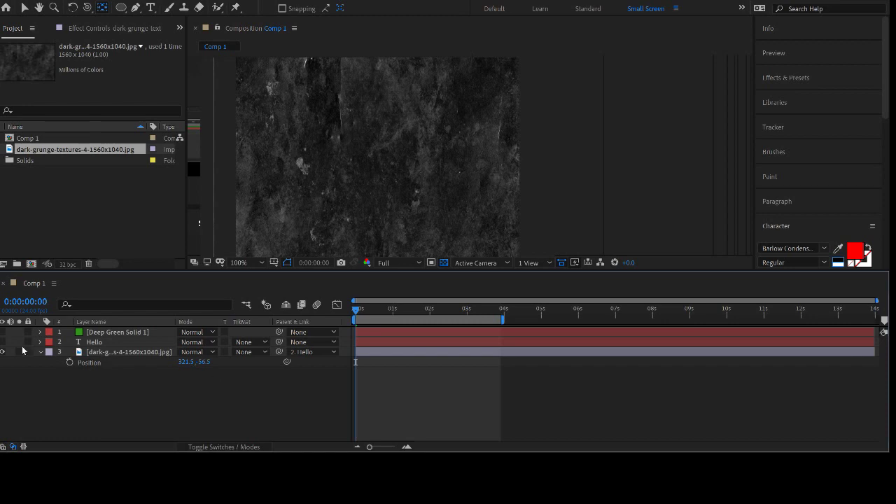
{"action": "left_click", "coordinate": [2, 342]}
- Draw a tall green ellipse on a new shape layer to the left of the Hello text and adjust its position
{"action": "left_click", "coordinate": [91, 343]}
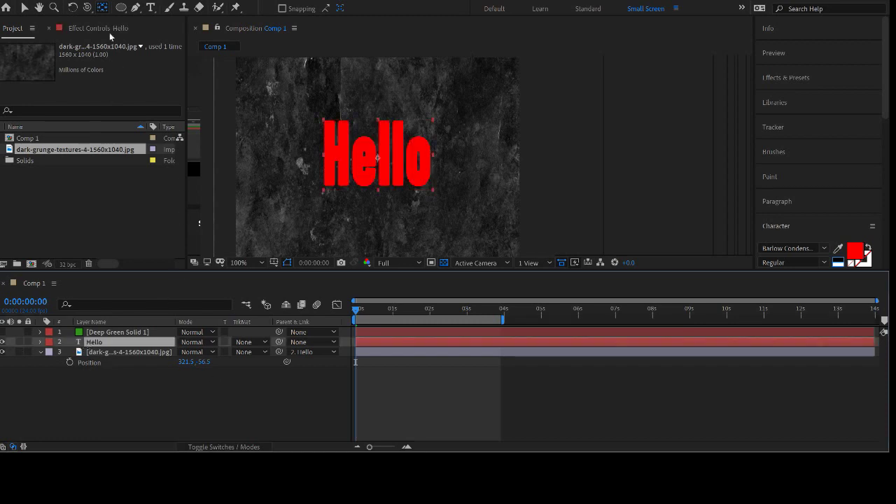
{"action": "left_click", "coordinate": [121, 8]}
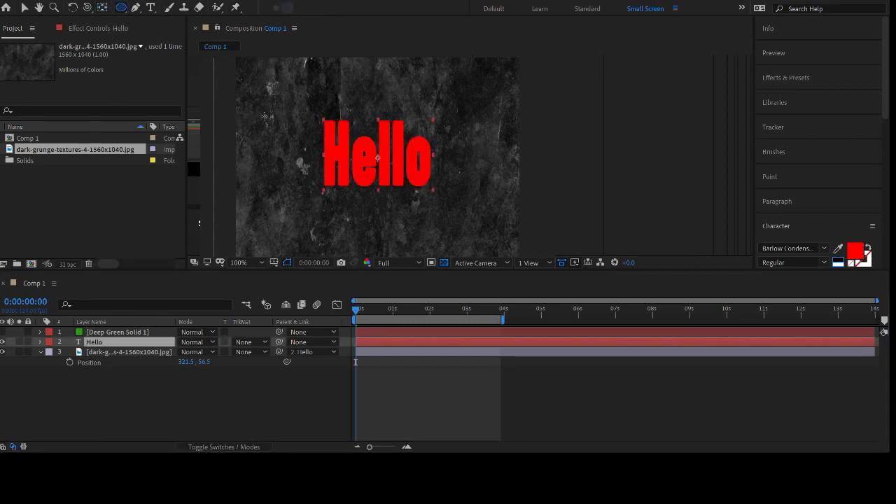
{"action": "left_click_drag", "start_coordinate": [253, 110], "coordinate": [278, 149]}
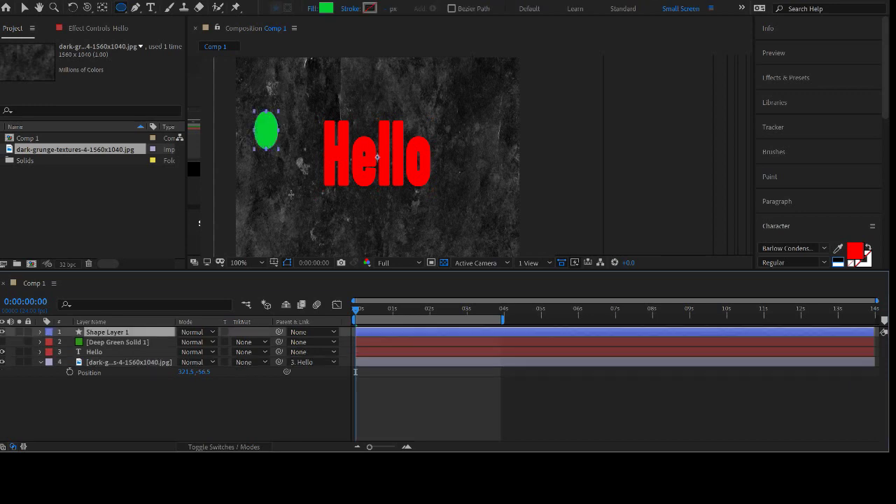
{"action": "left_click_drag", "start_coordinate": [291, 194], "coordinate": [316, 208]}
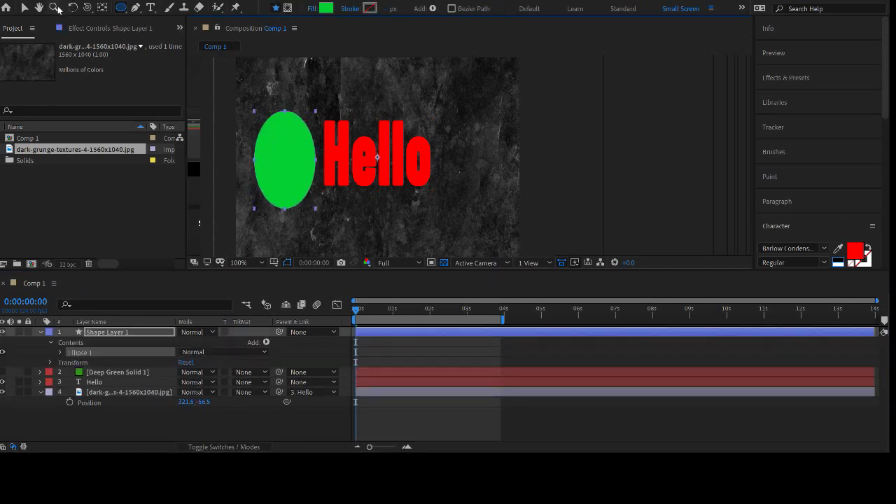
{"action": "left_click", "coordinate": [25, 7]}
{"action": "left_click_drag", "start_coordinate": [299, 164], "coordinate": [297, 160]}
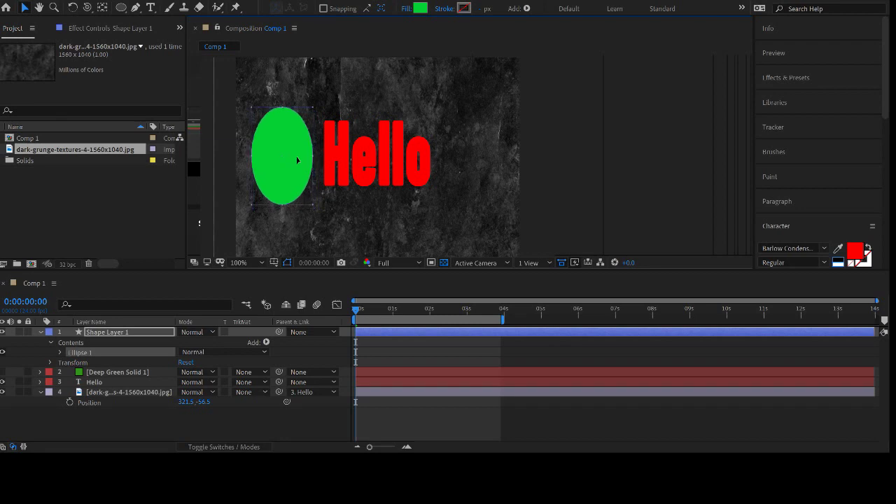
{"action": "left_click", "coordinate": [414, 423]}
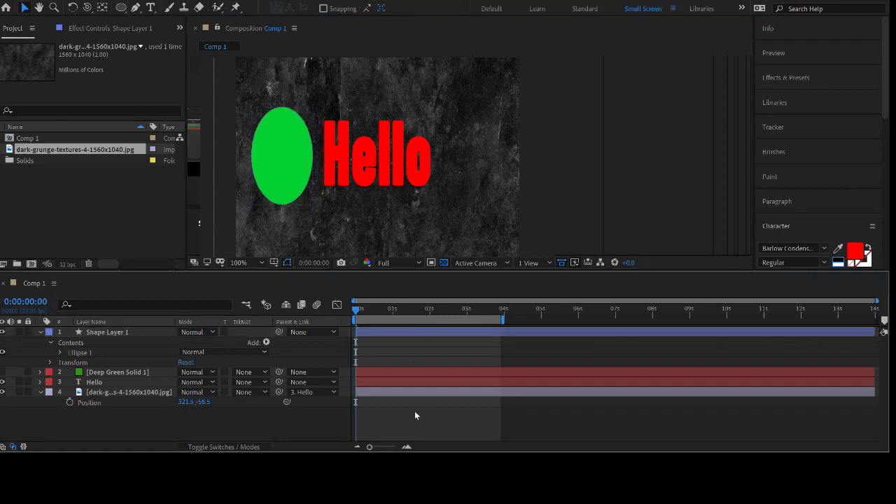
- Draw a green five-pointed star on a separate shape layer to the right of the Hello text
{"action": "left_click", "coordinate": [122, 8]}
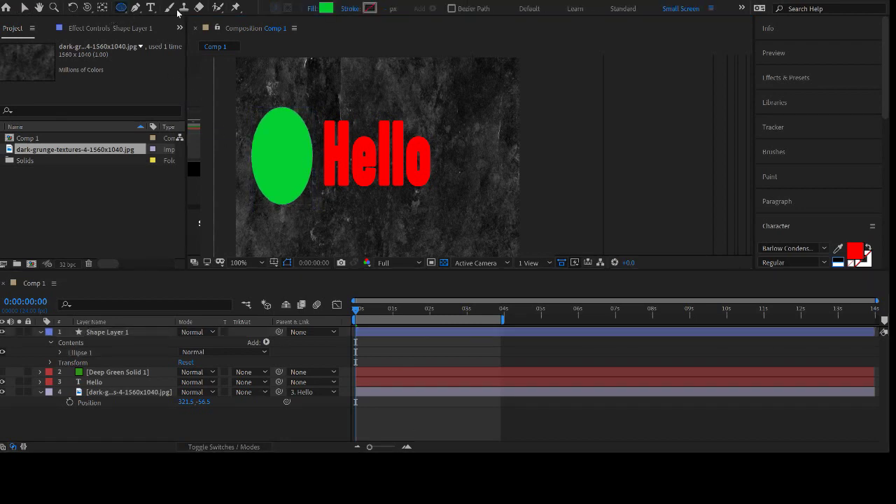
{"action": "left_click_drag", "start_coordinate": [612, 152], "coordinate": [643, 193]}
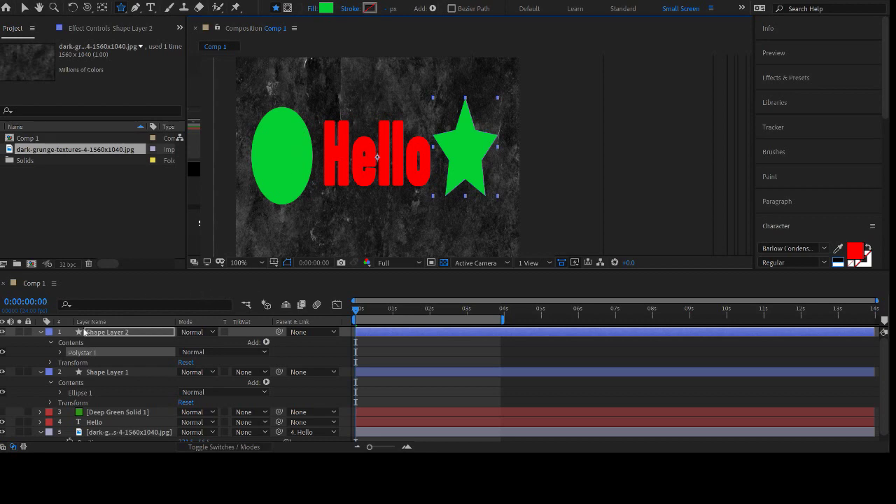
{"action": "left_click", "coordinate": [44, 348]}
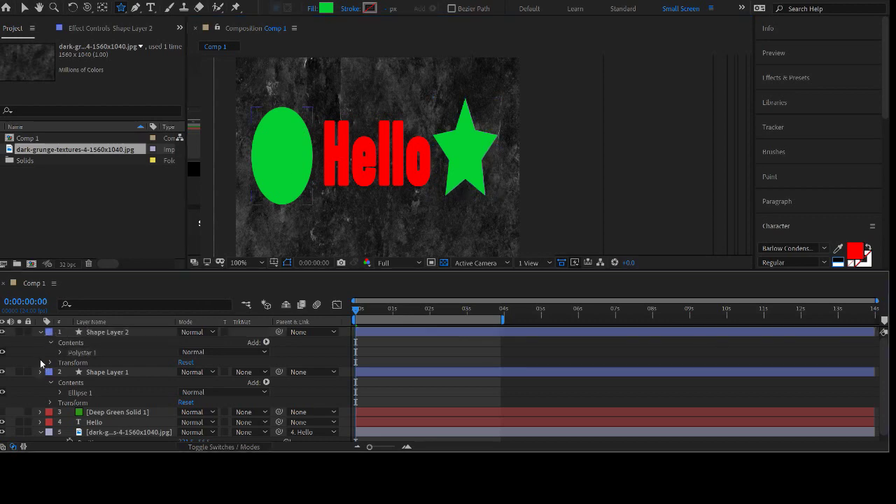
- Collapse both shape layers and move the Deep Green Solid 1 layer to the end of the layer stack
{"action": "left_click", "coordinate": [39, 372]}
{"action": "left_click", "coordinate": [39, 332]}
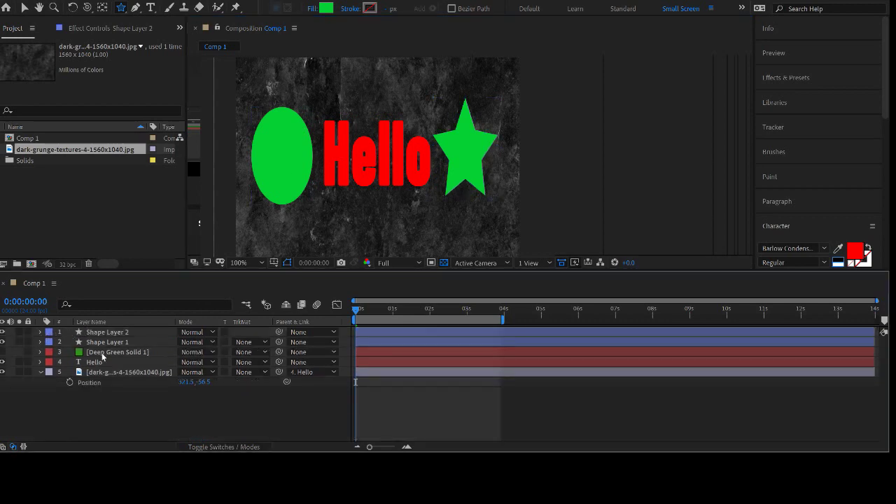
{"action": "left_click_drag", "start_coordinate": [102, 357], "coordinate": [114, 406]}
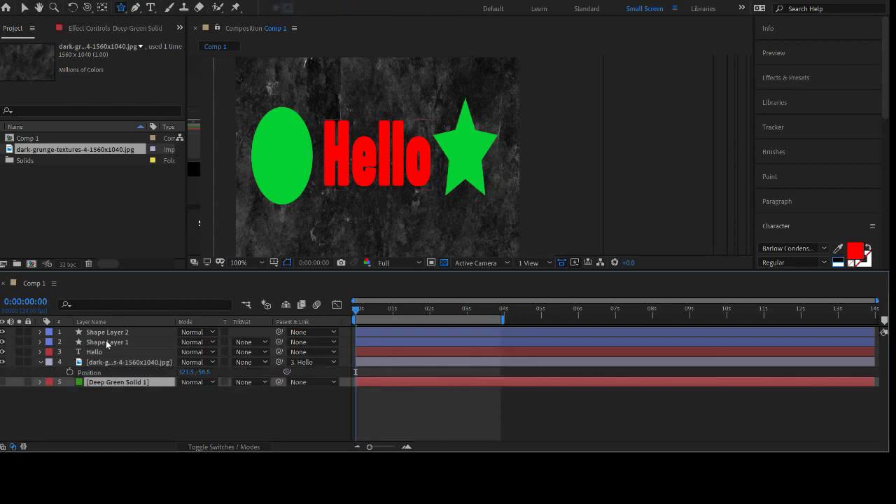
- Pre-compose Shape Layer 2, Shape Layer 1 and the Hello text into a composition named reveal
{"action": "left_click", "coordinate": [107, 333]}
{"action": "left_click", "coordinate": [99, 354], "text": "shift"}
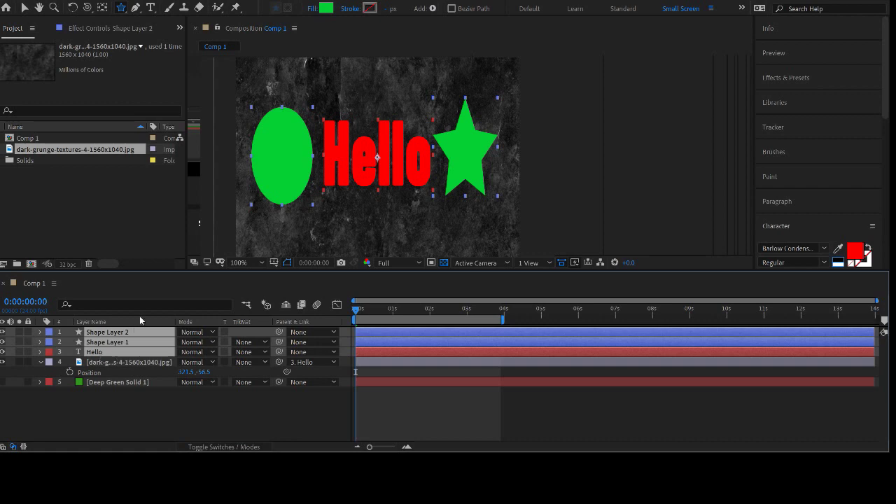
{"action": "key", "text": "ctrl+shift+c"}
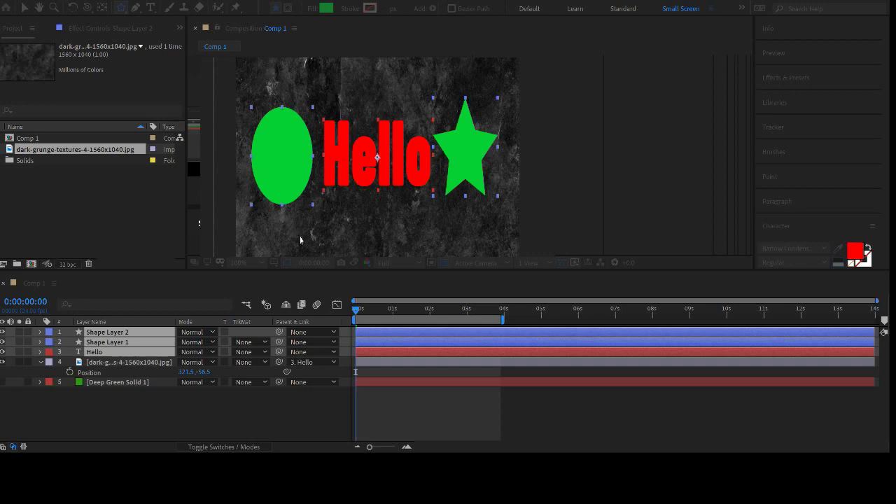
{"action": "left_click", "coordinate": [468, 296]}
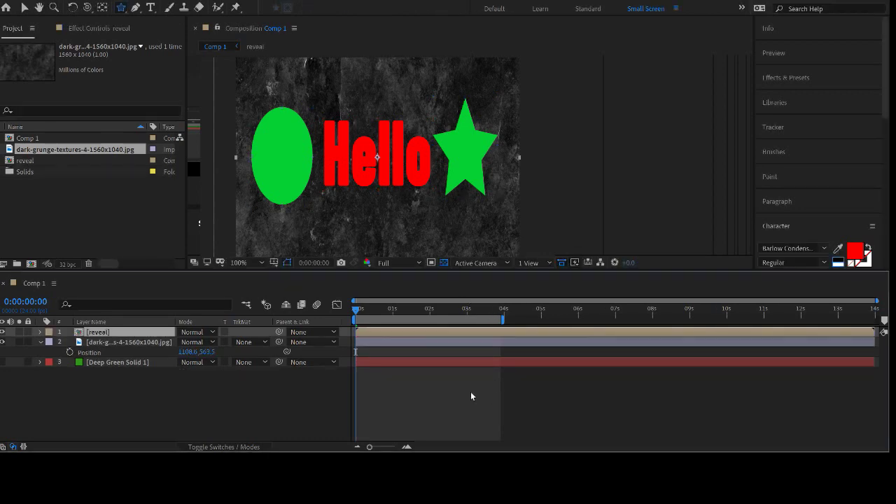
- Try the grunge texture's track matte as Alpha from the reveal composition, and undo back to the separate layers
{"action": "left_click", "coordinate": [98, 343]}
{"action": "left_click", "coordinate": [249, 343]}
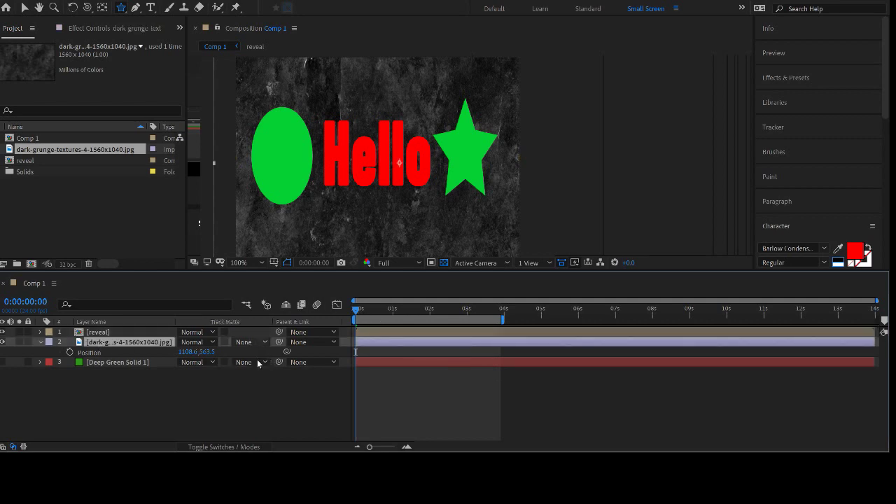
{"action": "left_click", "coordinate": [260, 363]}
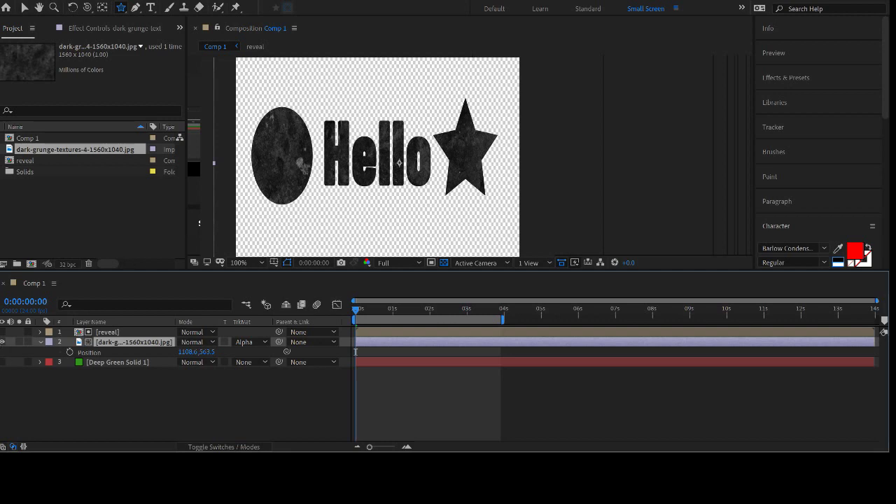
{"action": "key", "text": "ctrl+z"}
{"action": "key", "text": "ctrl+z"}
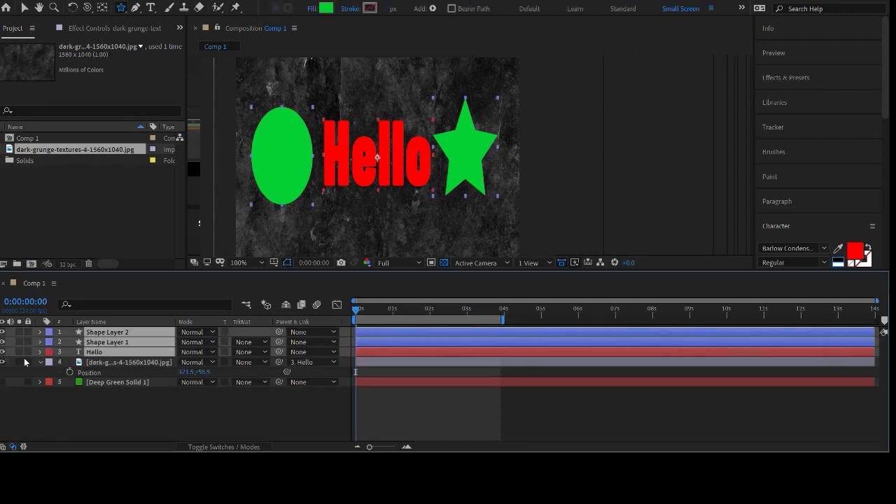
- Turn on the Deep Green Solid 1 layer's visibility and collapse the grunge texture layer's properties
{"action": "left_click", "coordinate": [2, 383]}
{"action": "left_click", "coordinate": [44, 365]}
{"action": "left_click", "coordinate": [41, 362]}
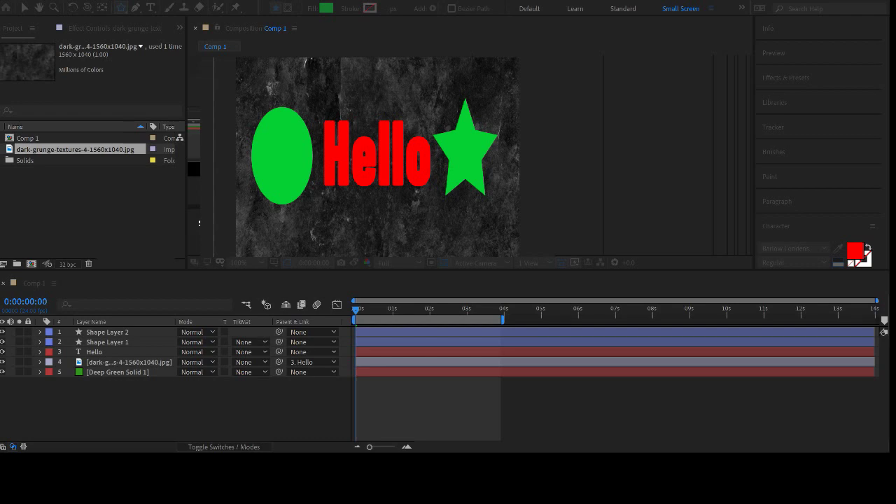
- Create a green solid above all layers and apply the Gradient Ramp effect to it
{"action": "left_click", "coordinate": [339, 355]}
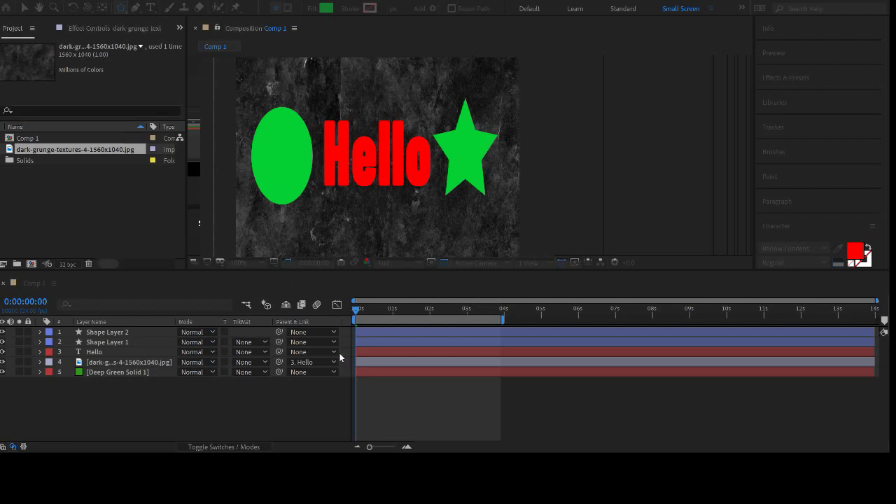
{"action": "left_click", "coordinate": [813, 82]}
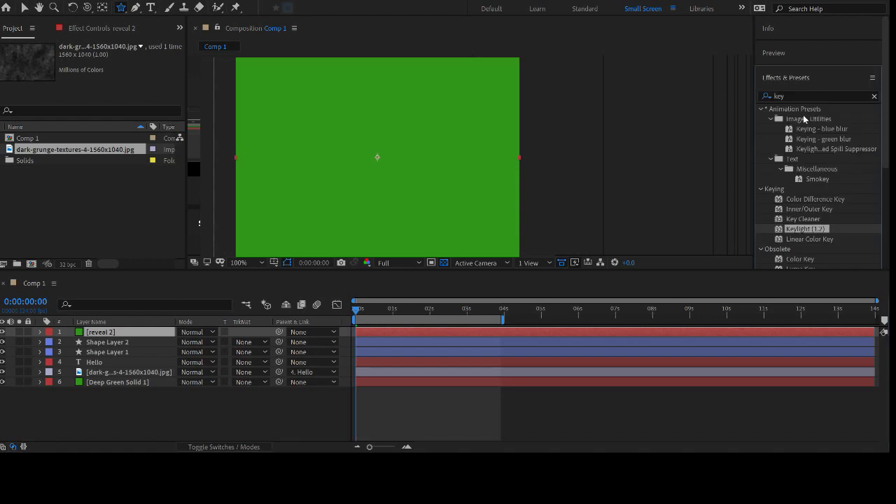
{"action": "left_click", "coordinate": [793, 93]}
{"action": "type", "text": "ramp"}
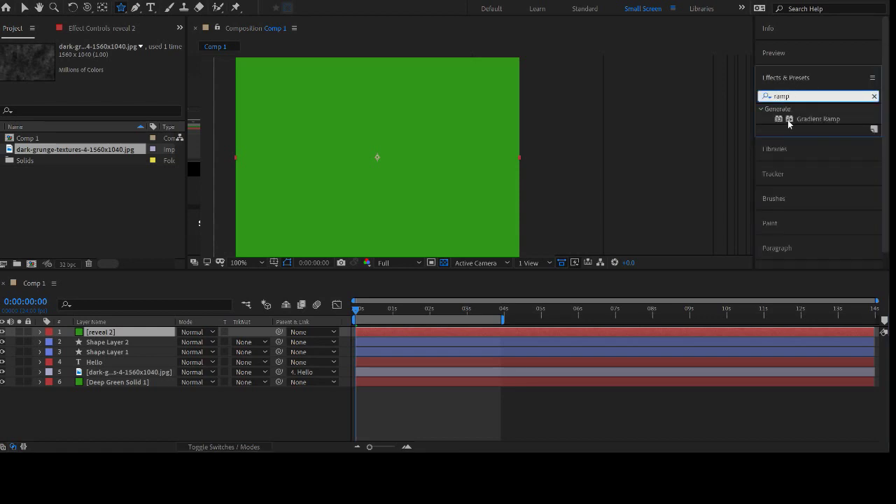
{"action": "left_click_drag", "start_coordinate": [788, 120], "coordinate": [503, 335]}
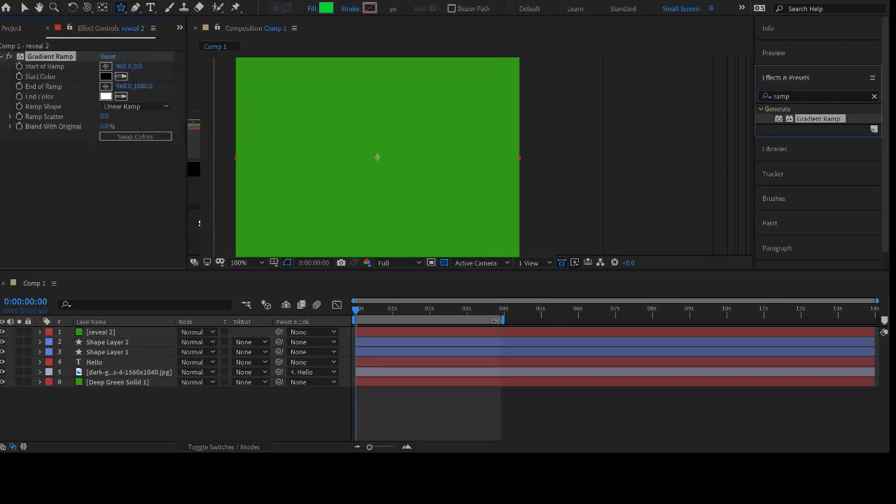
{"action": "key", "text": "v"}
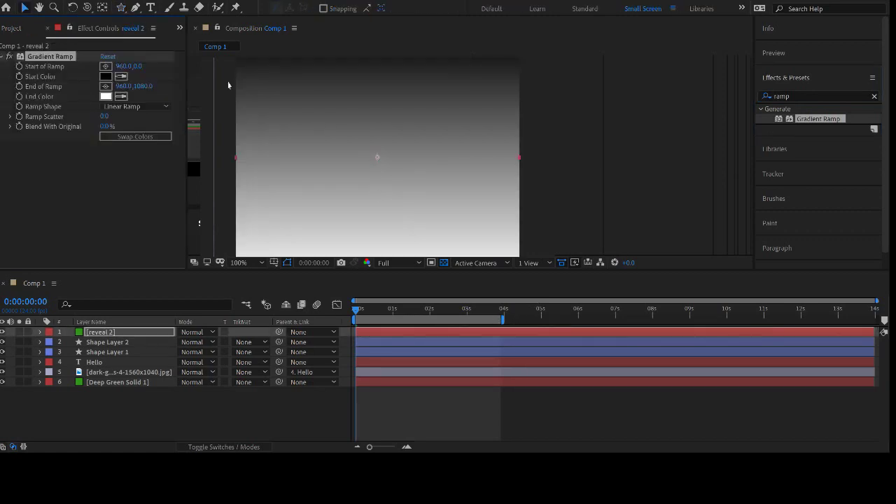
- Set the Gradient Ramp's shape to Radial Ramp and place its start near the frame's centre at about 948, 540
{"action": "left_click", "coordinate": [126, 107]}
{"action": "left_click", "coordinate": [126, 126]}
{"action": "scroll", "coordinate": [382, 163], "scroll_direction": "down", "scroll_amount": 1}
{"action": "scroll", "coordinate": [380, 157], "scroll_direction": "down", "scroll_amount": 2}
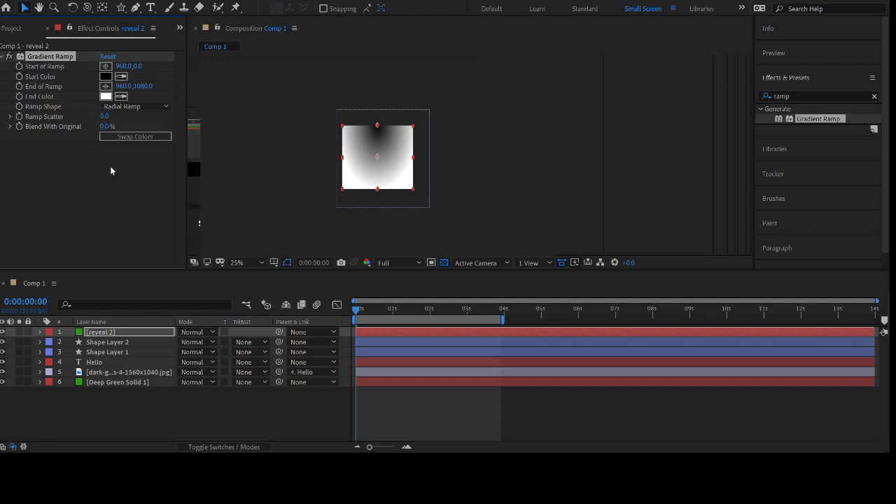
{"action": "left_click", "coordinate": [103, 68]}
{"action": "left_click", "coordinate": [377, 157]}
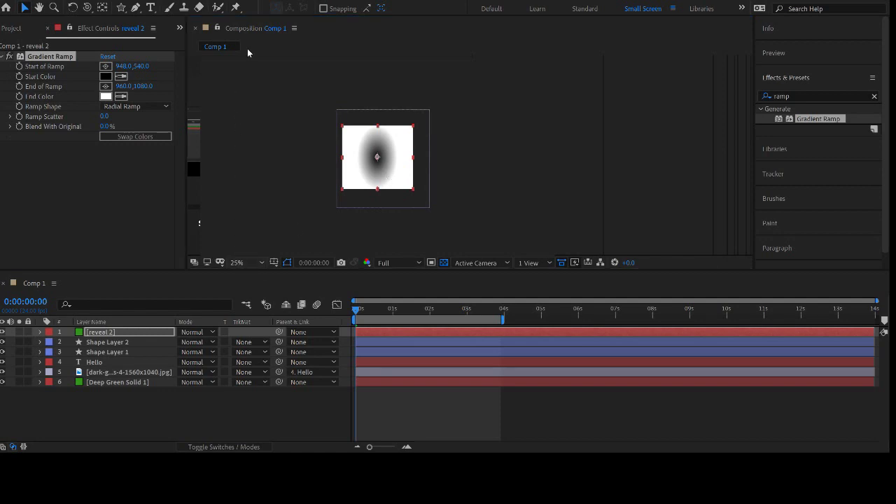
{"action": "key", "text": "shift+/"}
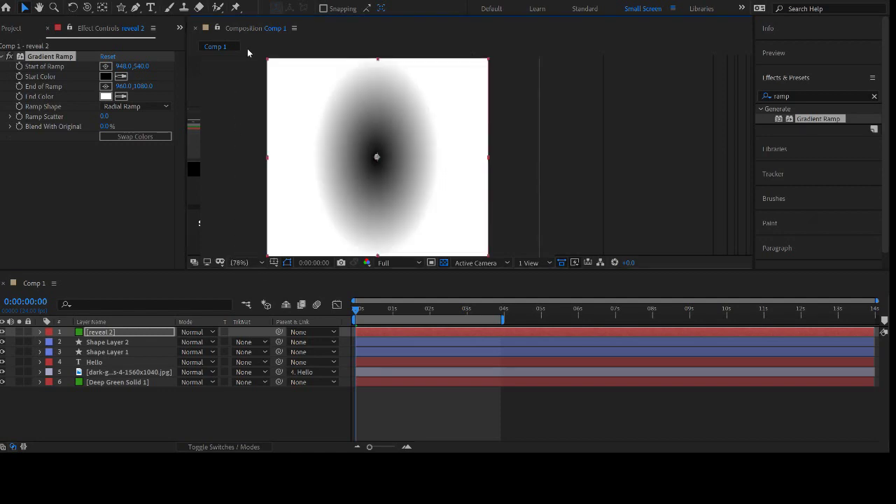
- Pre-compose both shape layers, the Hello text and the grunge texture into one composition
{"action": "left_click", "coordinate": [98, 343]}
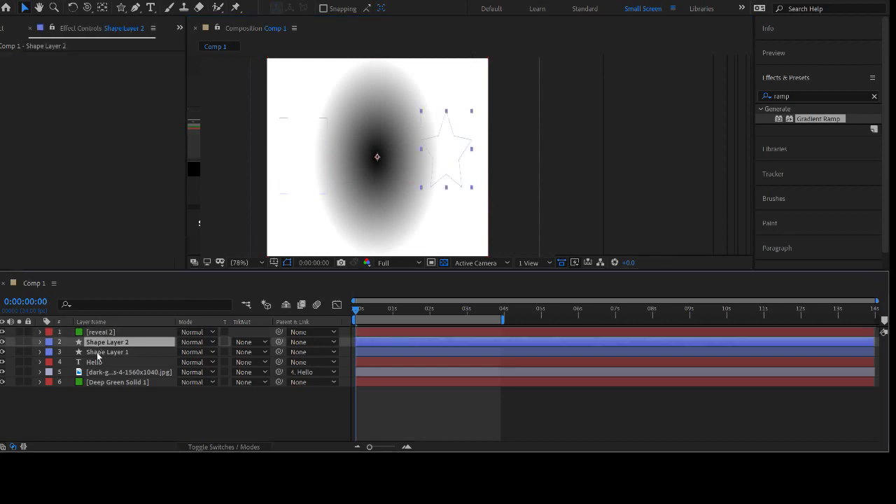
{"action": "left_click", "coordinate": [96, 372], "text": "shift"}
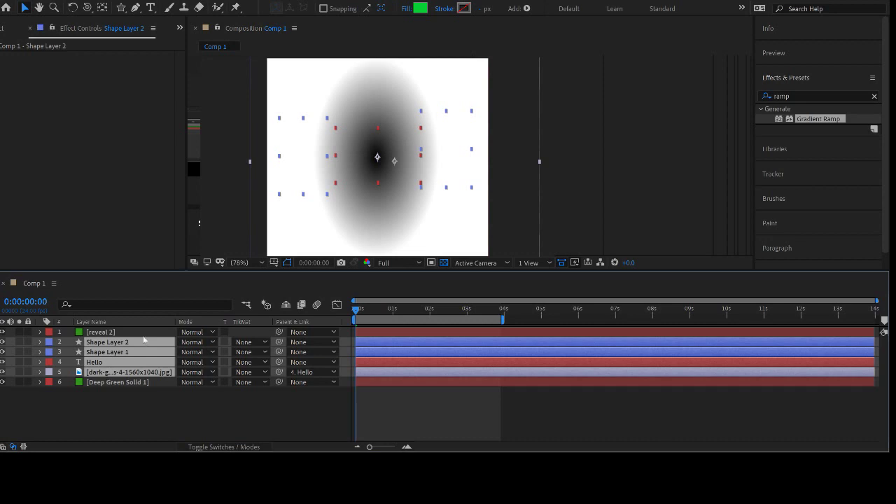
{"action": "key", "text": "ctrl+shift+c"}
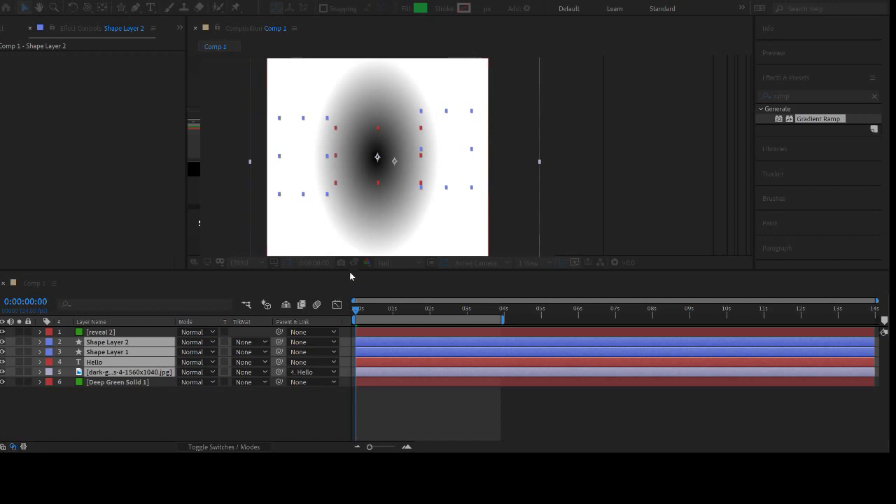
{"action": "key", "text": "Return"}
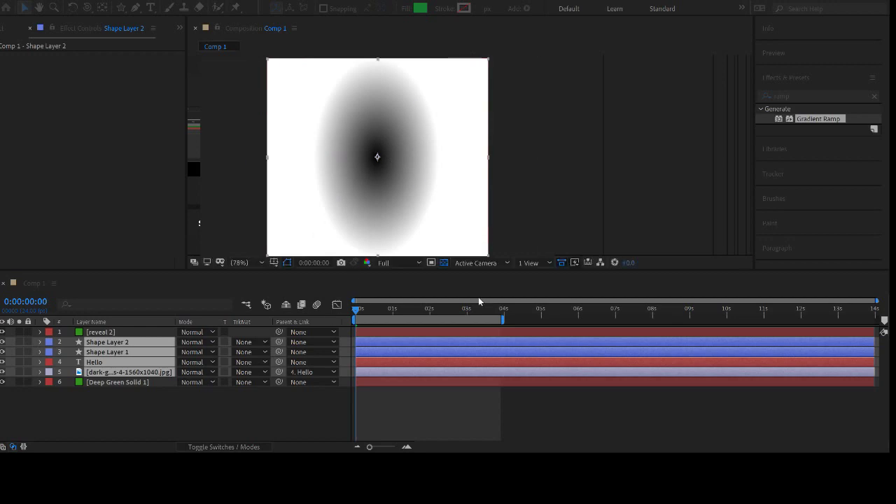
- Try pre-composing the reveal 2 gradient solid on its own, and undo it
{"action": "left_click", "coordinate": [99, 332]}
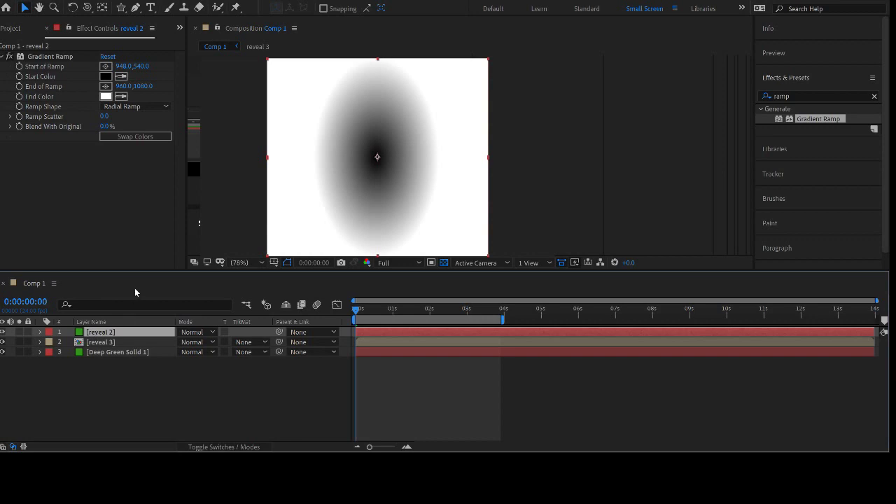
{"action": "key", "text": "ctrl+shift+c"}
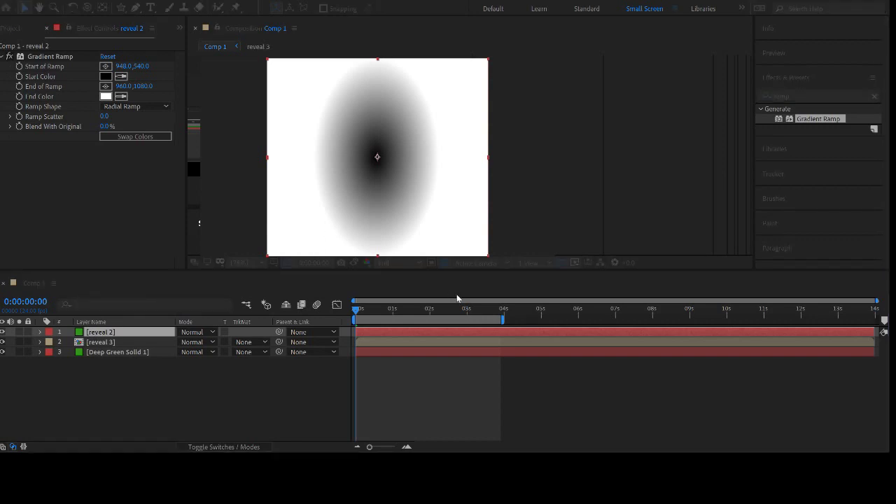
{"action": "key", "text": "Return"}
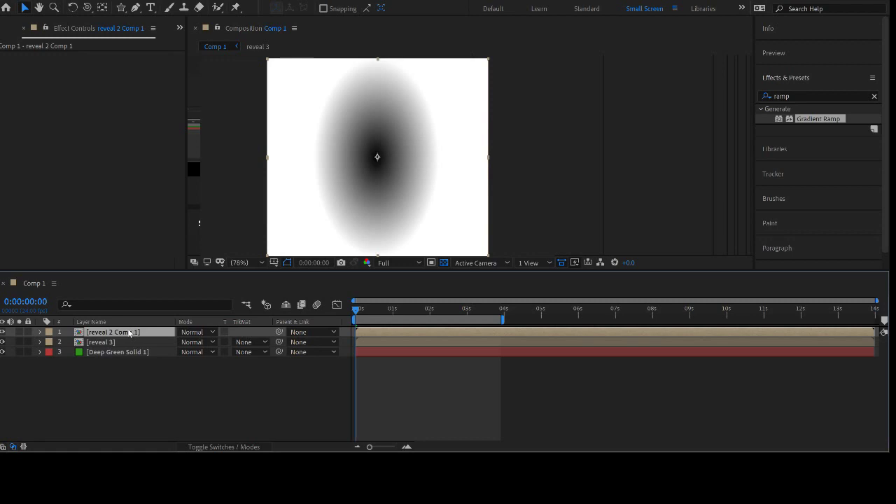
{"action": "key", "text": "ctrl+z"}
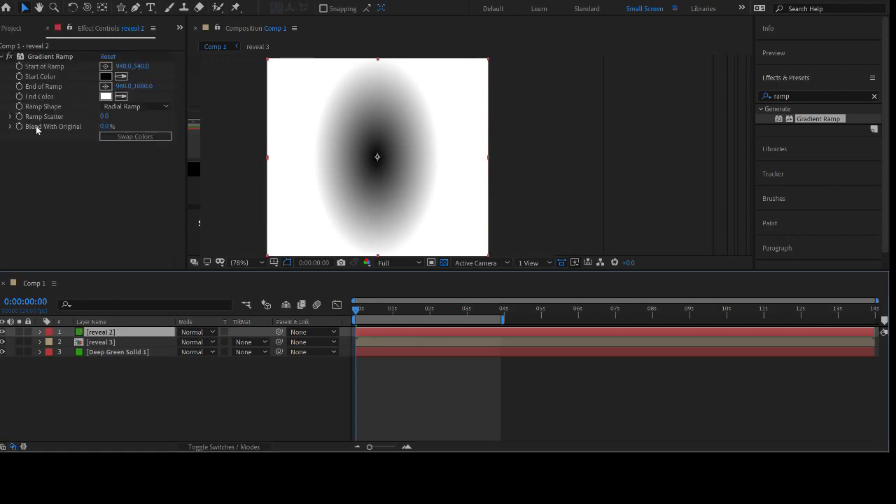
- Widen the radial gradient on reveal 2 by setting its End of Ramp to about 2987, 1080
{"action": "left_click_drag", "start_coordinate": [123, 86], "coordinate": [630, 84]}
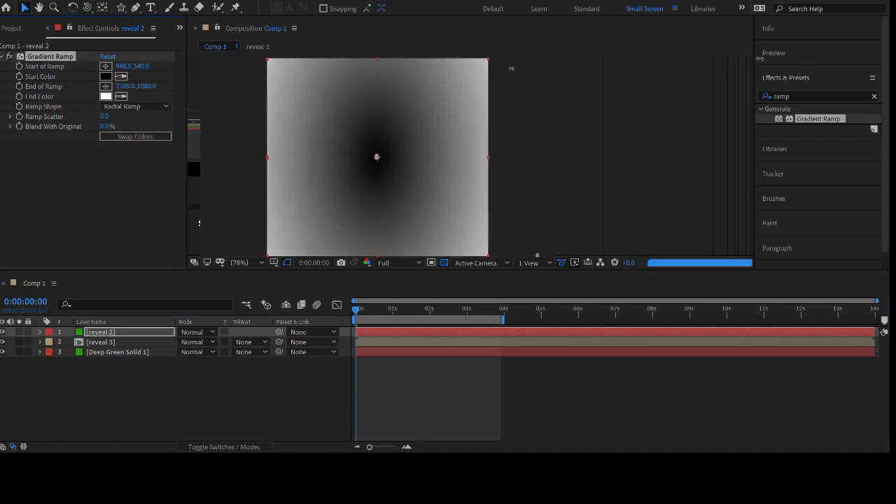
{"action": "left_click_drag", "start_coordinate": [124, 86], "coordinate": [379, 64]}
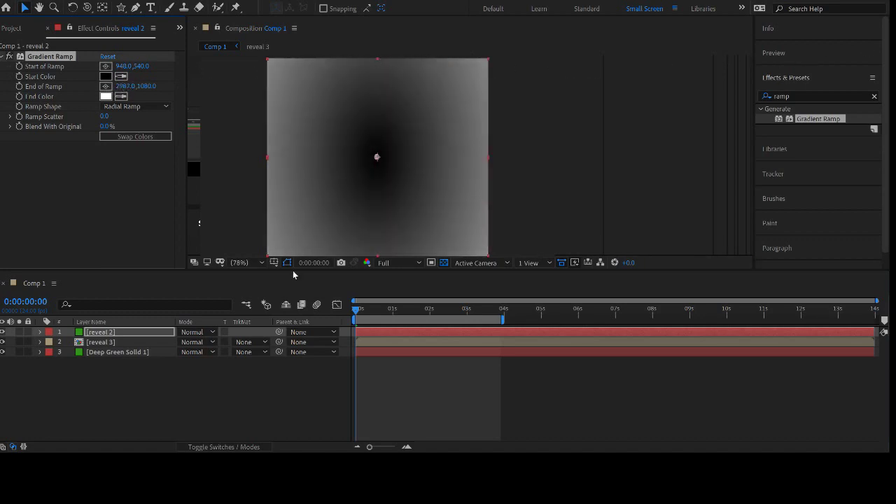
- Check the reveal 2 layer's switches, return to the mode and track matte columns, and undo the last change
{"action": "left_click", "coordinate": [90, 332]}
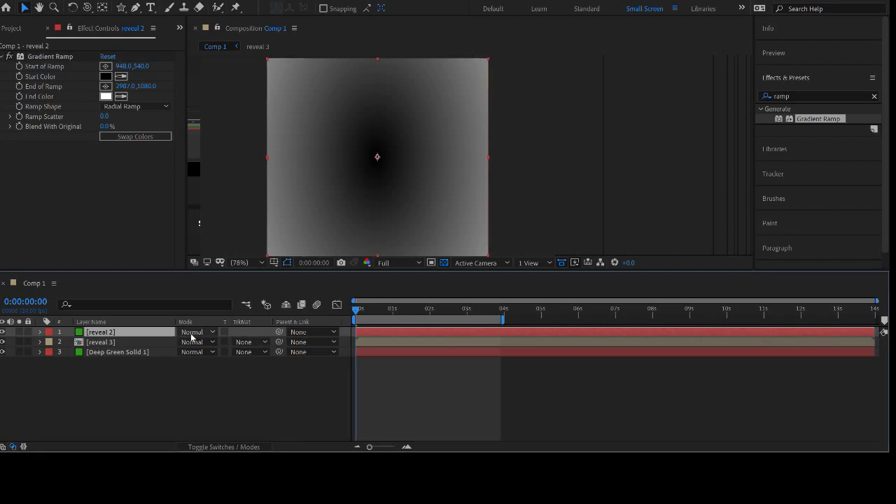
{"action": "left_click", "coordinate": [221, 446]}
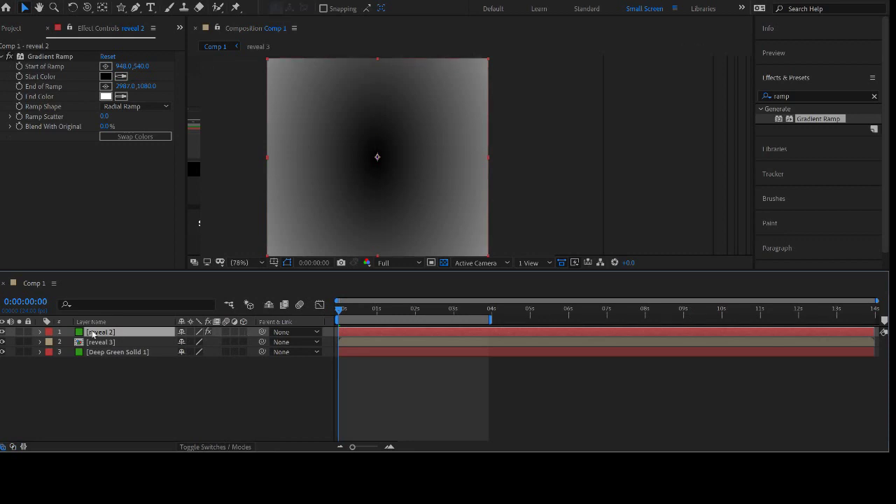
{"action": "left_click", "coordinate": [219, 446]}
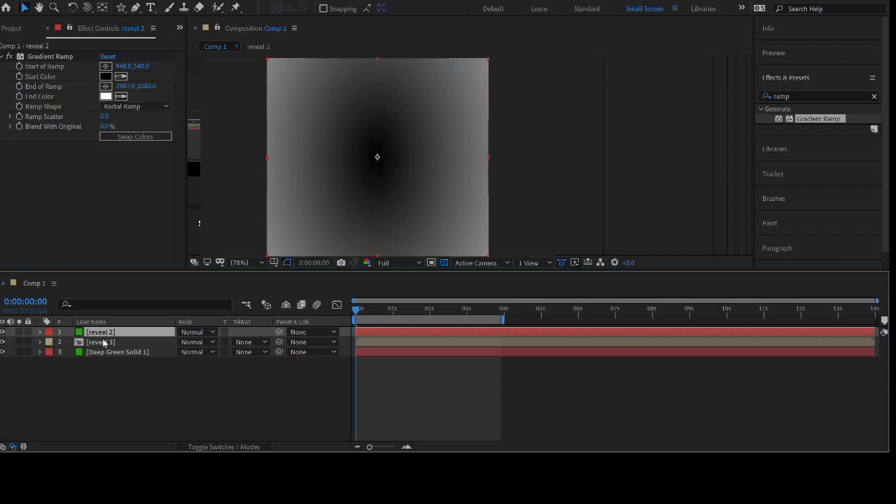
{"action": "key", "text": "ctrl+z"}
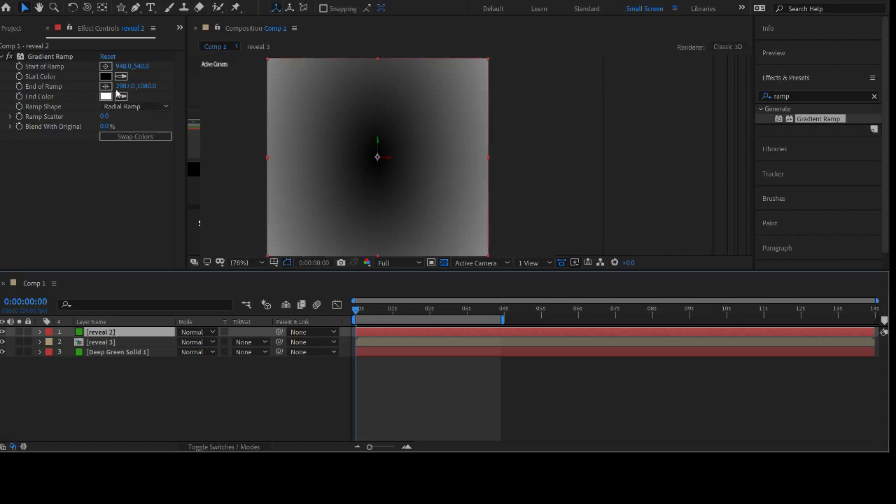
- Narrow the radial gradient on reveal 2 by setting its End of Ramp to about 2336, 1080
{"action": "left_click", "coordinate": [122, 82]}
{"action": "left_click_drag", "start_coordinate": [124, 86], "coordinate": [0, 133]}
{"action": "left_click_drag", "start_coordinate": [125, 87], "coordinate": [0, 135]}
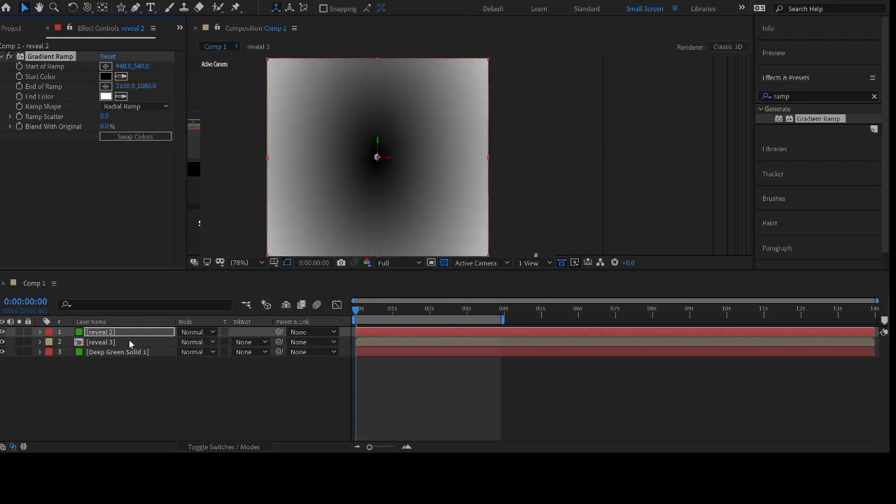
- Set the reveal 3 layer's track matte to Luma using the reveal 2 gradient
{"action": "left_click", "coordinate": [106, 343]}
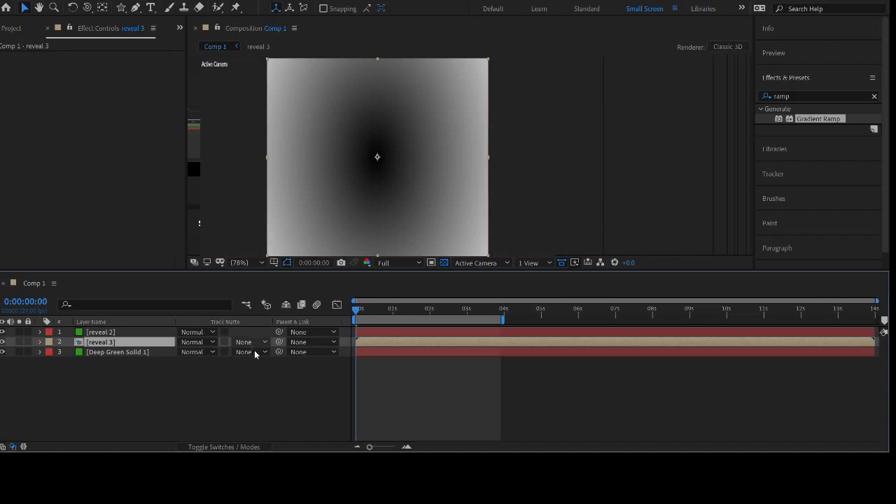
{"action": "left_click", "coordinate": [260, 387]}
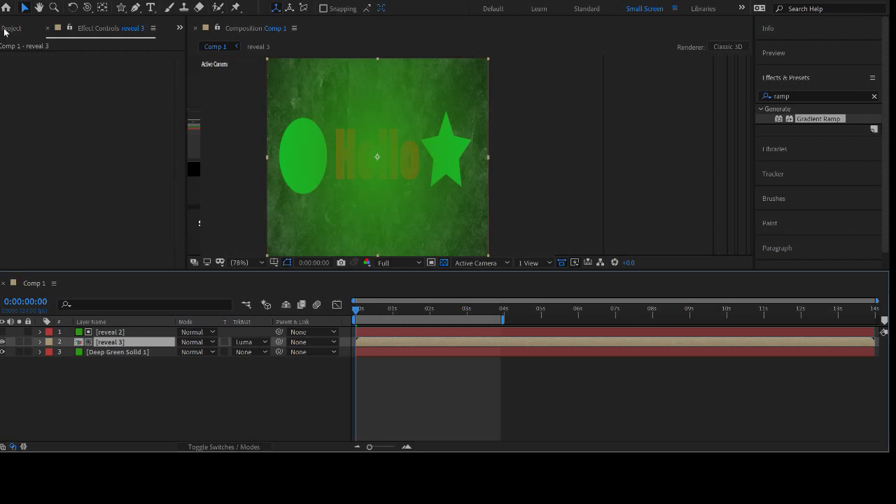
- Set the End of Ramp of the reveal 2 gradient matte to about 1628, 1080
{"action": "left_click", "coordinate": [109, 332]}
{"action": "left_click_drag", "start_coordinate": [122, 88], "coordinate": [0, 150]}
{"action": "left_click_drag", "start_coordinate": [122, 87], "coordinate": [128, 87]}
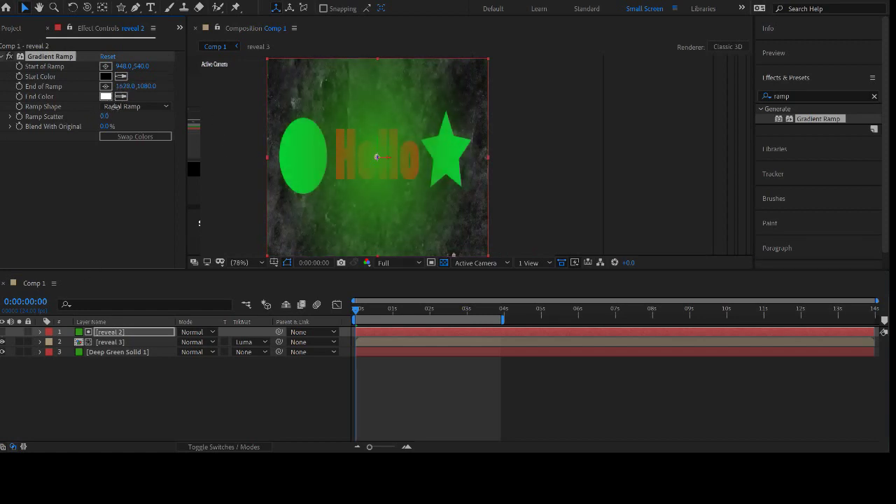
- Delete reveal 2, reveal 3 and Deep Green Solid 1 from Comp 1
{"action": "left_click_drag", "start_coordinate": [124, 66], "coordinate": [156, 72]}
{"action": "left_click", "coordinate": [112, 352]}
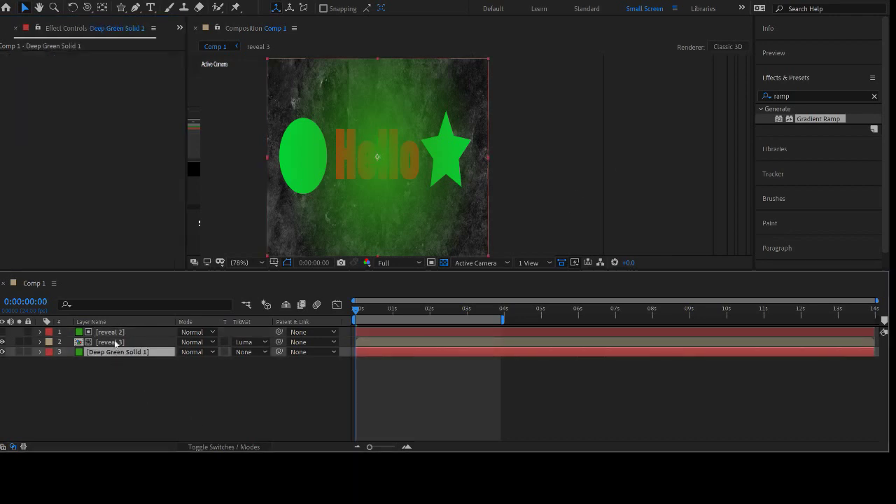
{"action": "left_click", "coordinate": [110, 332], "text": "shift"}
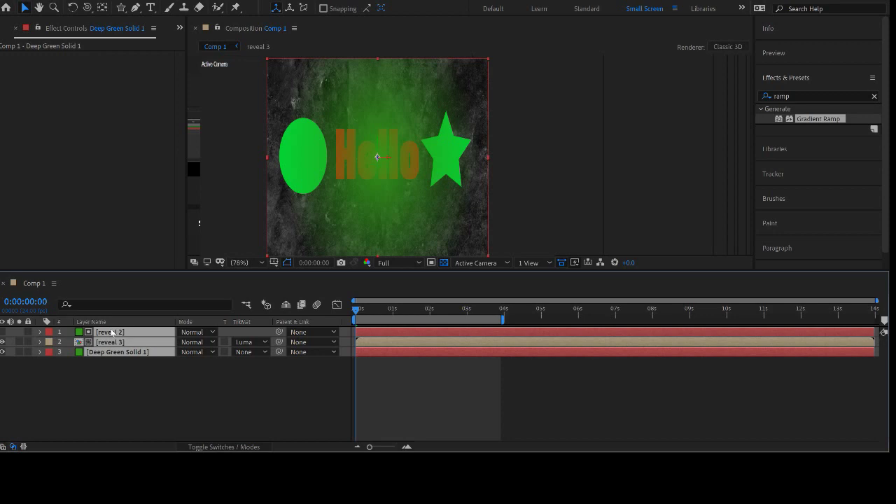
{"action": "key", "text": "Delete"}
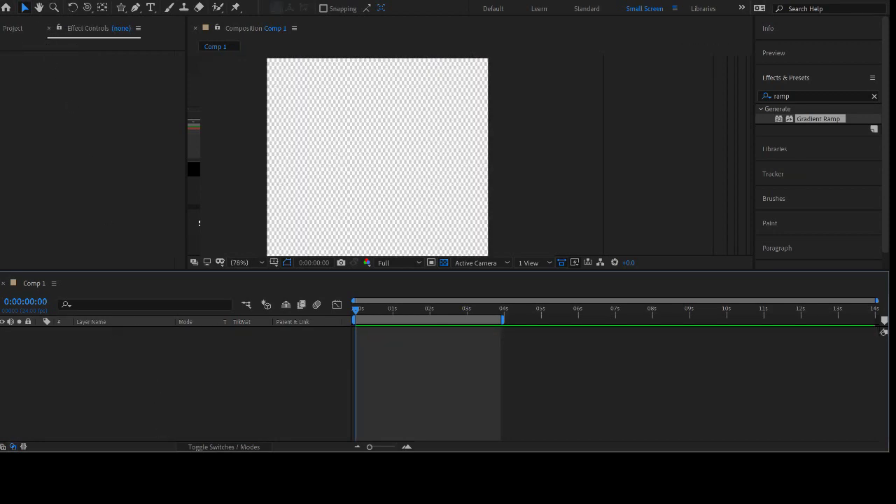
- Add dark-grunge-textures-4-1560x1040.jpg to Comp 1 and scale it to 143% so it fills the frame
{"action": "left_click", "coordinate": [15, 33]}
{"action": "left_click", "coordinate": [36, 161], "text": "shift"}
{"action": "left_click_drag", "start_coordinate": [36, 161], "coordinate": [68, 366]}
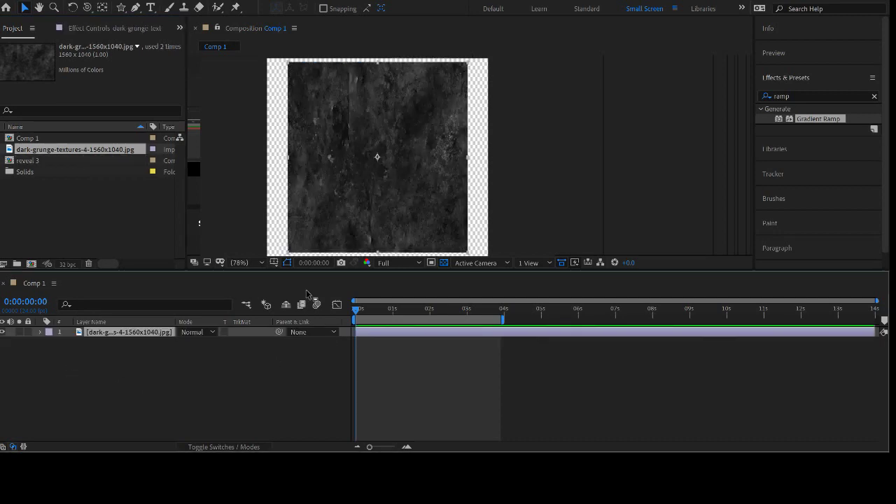
{"action": "key", "text": "s"}
{"action": "left_click_drag", "start_coordinate": [196, 342], "coordinate": [215, 339]}
{"action": "left_click", "coordinate": [212, 359]}
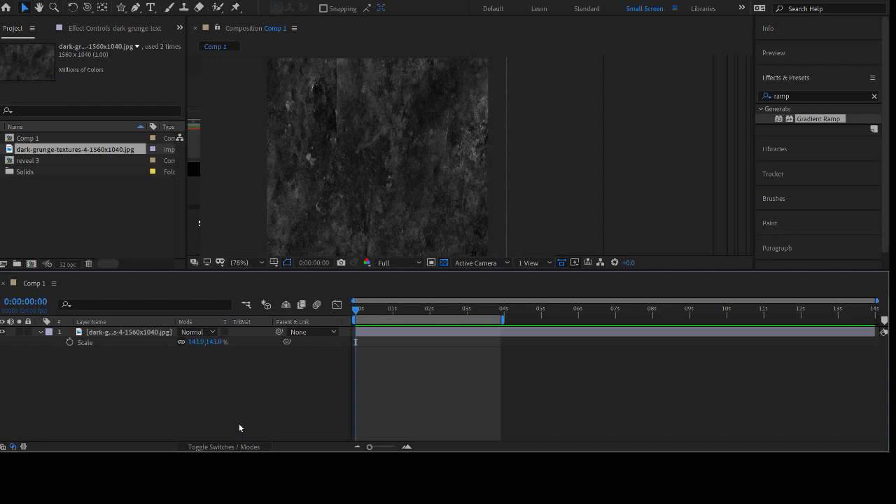
{"action": "left_click", "coordinate": [122, 9]}
{"action": "left_click_drag", "start_coordinate": [339, 115], "coordinate": [376, 170]}
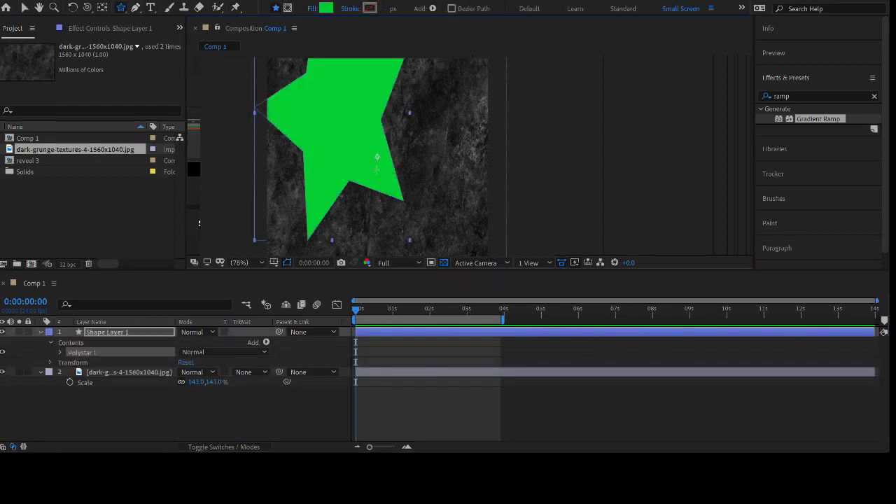
{"action": "left_click", "coordinate": [25, 8]}
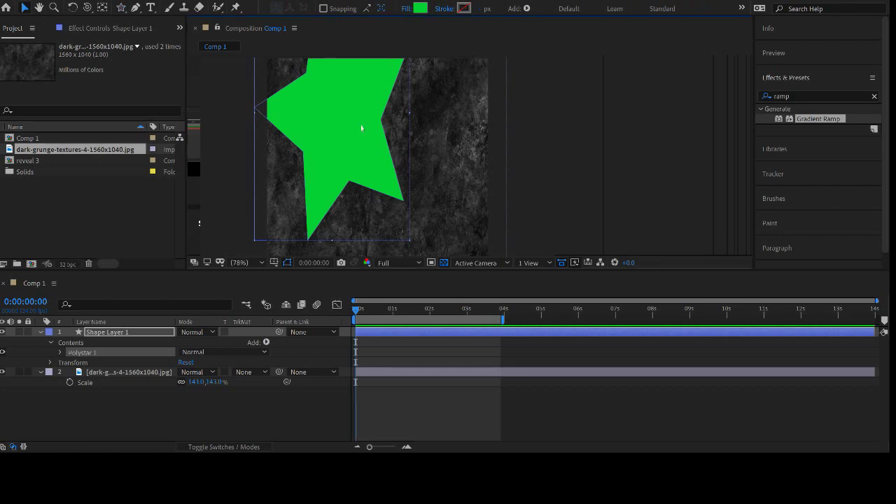
{"action": "key", "text": "Delete"}
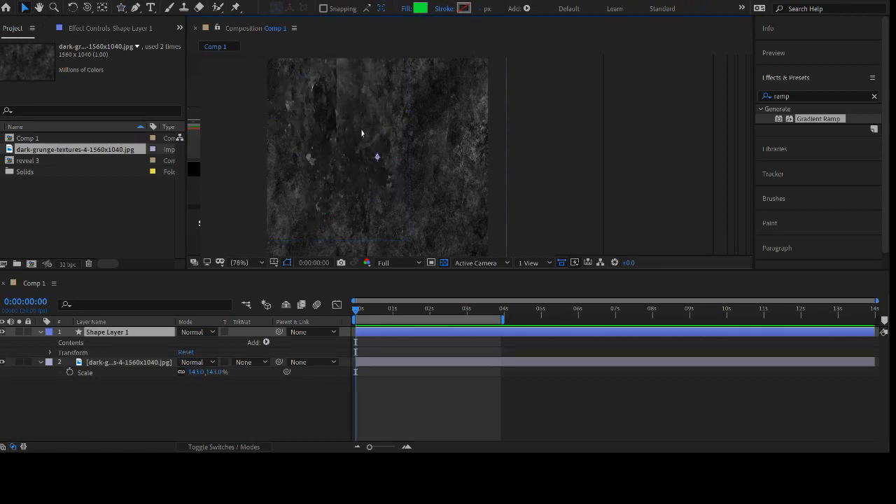
{"action": "left_click", "coordinate": [477, 334]}
{"action": "key", "text": "Delete"}
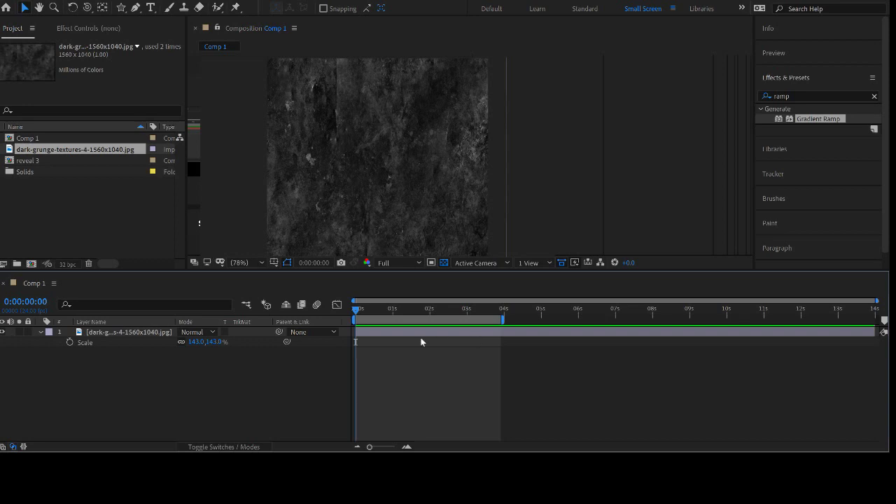
- Draw a star-shaped mask on the grunge texture layer and move it to the middle of the frame
{"action": "left_click", "coordinate": [143, 333]}
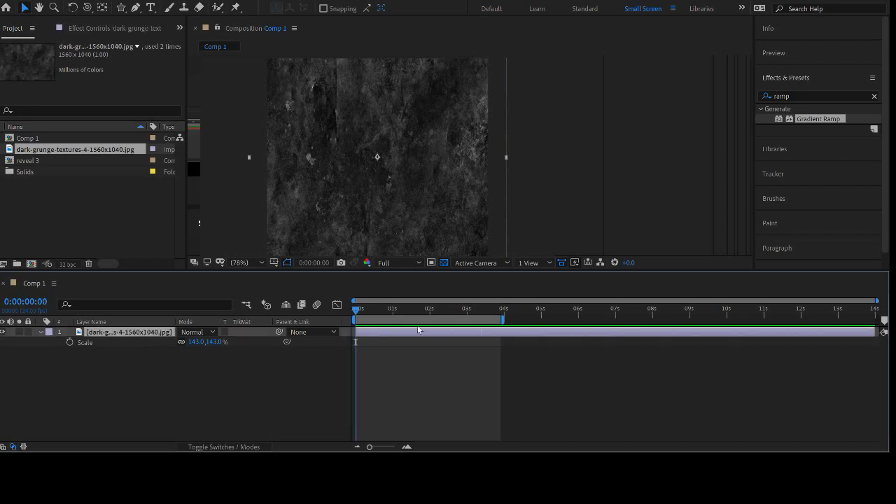
{"action": "scroll", "coordinate": [376, 169], "scroll_direction": "down", "scroll_amount": 3}
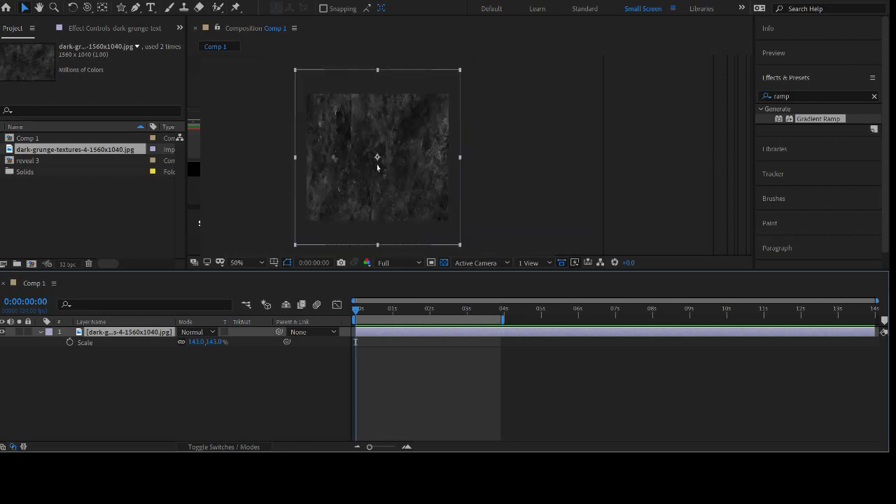
{"action": "left_click", "coordinate": [119, 8]}
{"action": "left_click_drag", "start_coordinate": [346, 127], "coordinate": [346, 91]}
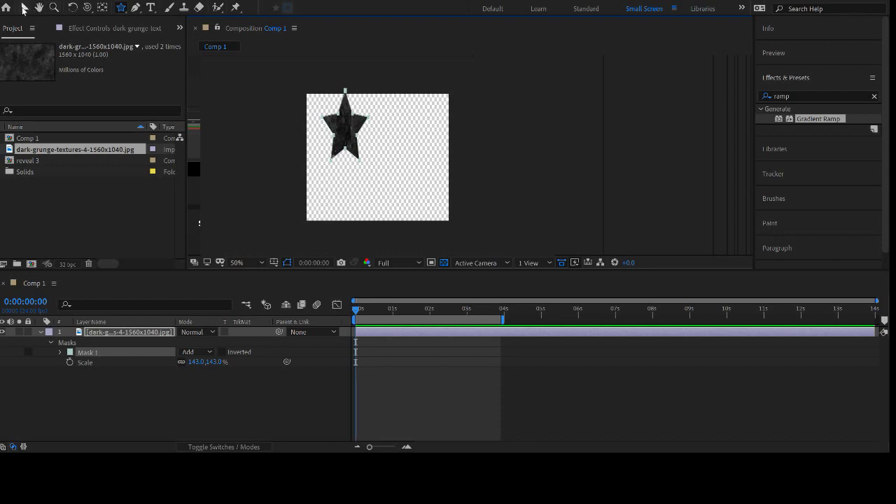
{"action": "left_click", "coordinate": [25, 8]}
{"action": "left_click_drag", "start_coordinate": [340, 128], "coordinate": [376, 155]}
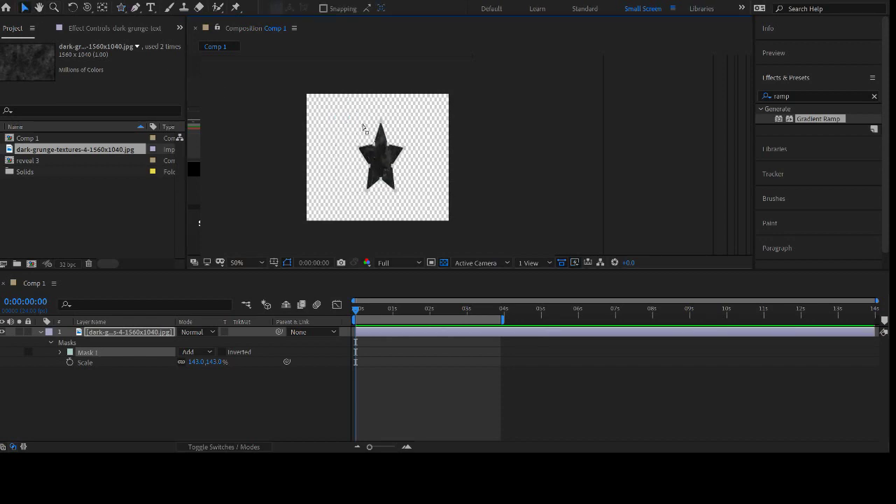
{"action": "scroll", "coordinate": [403, 155], "scroll_direction": "up", "scroll_amount": 1}
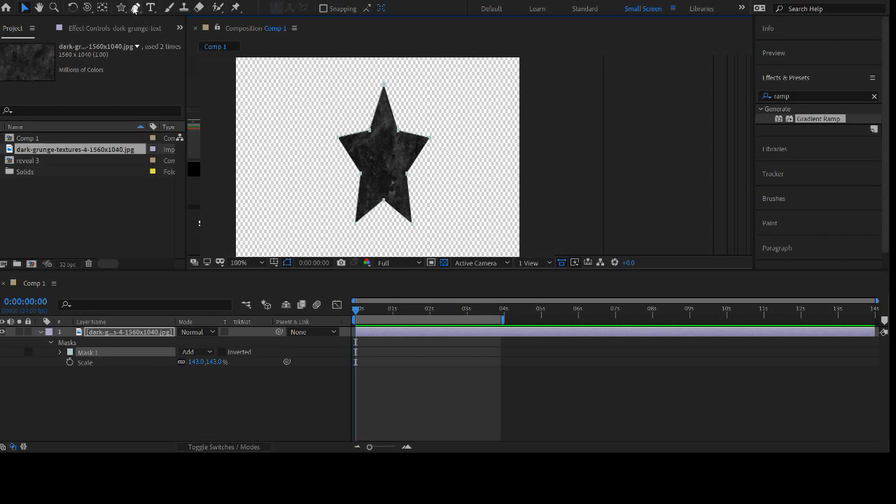
- Draw a closed, curved freeform mask beside the star on the grunge texture layer with the Pen tool
{"action": "left_click", "coordinate": [135, 8]}
{"action": "left_click", "coordinate": [311, 83]}
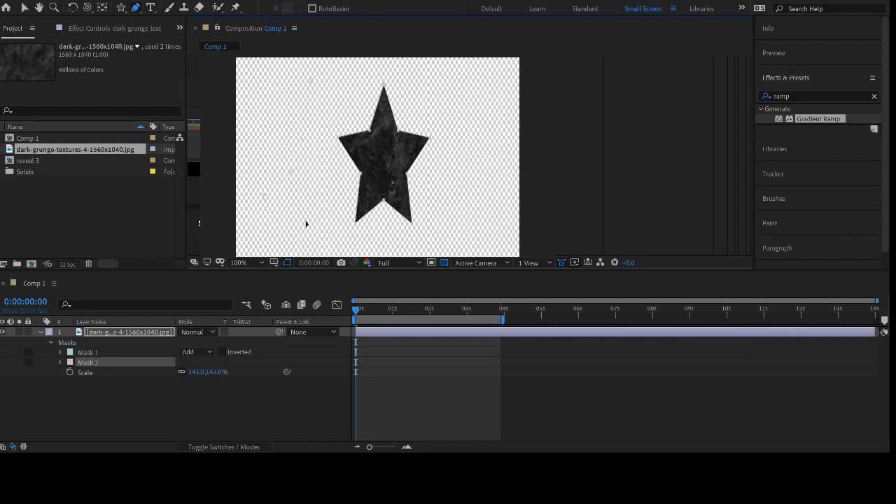
{"action": "left_click", "coordinate": [312, 82]}
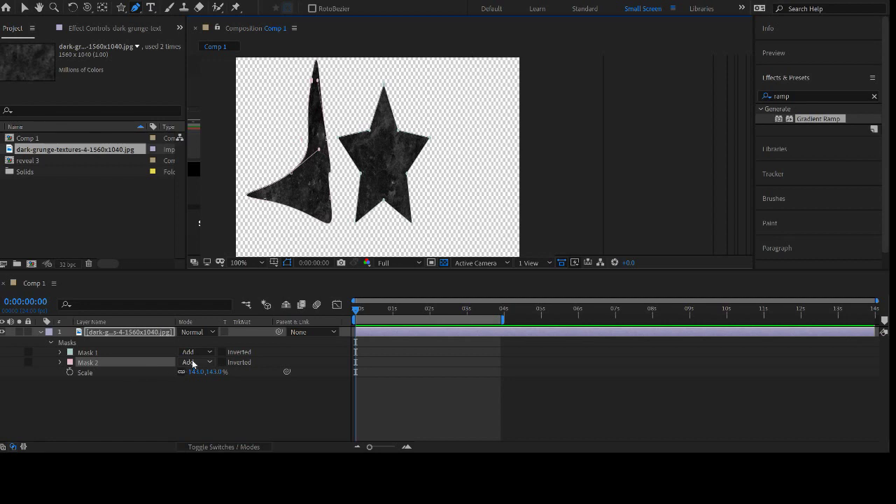
- Change the Mask 2 outline colour to red and turn off the transparency grid
{"action": "left_click", "coordinate": [88, 363]}
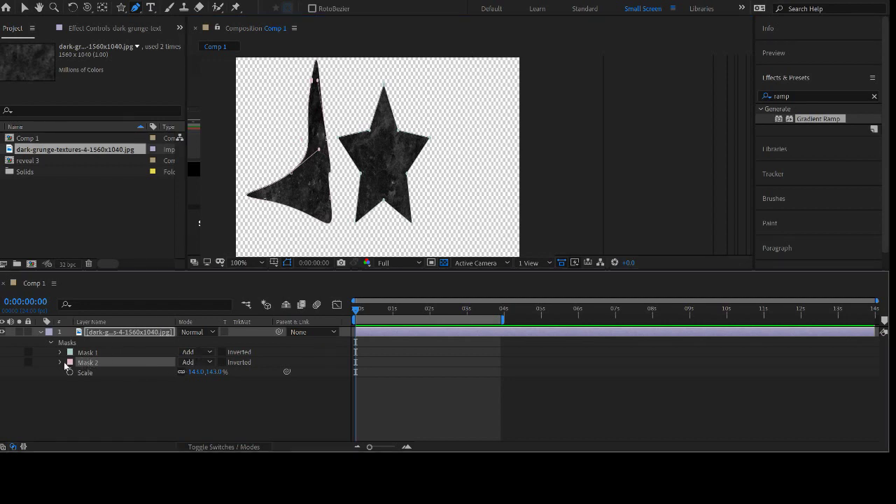
{"action": "left_click", "coordinate": [70, 363]}
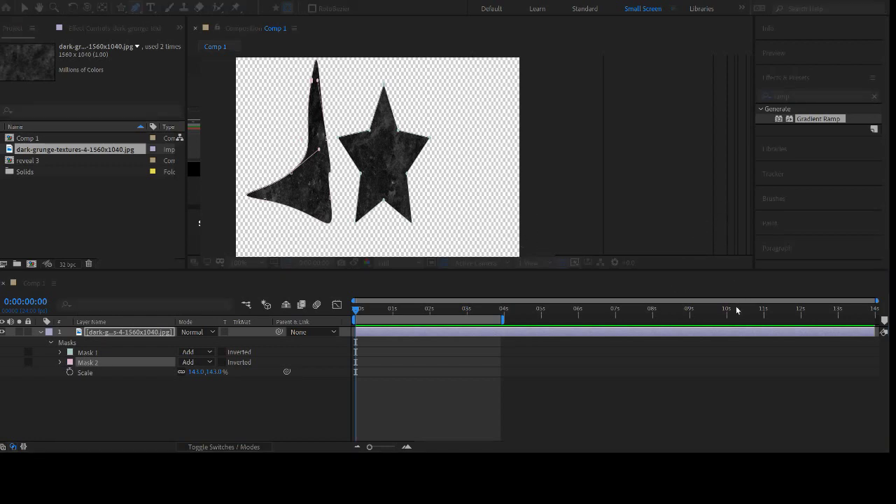
{"action": "left_click", "coordinate": [837, 219]}
{"action": "left_click", "coordinate": [445, 263]}
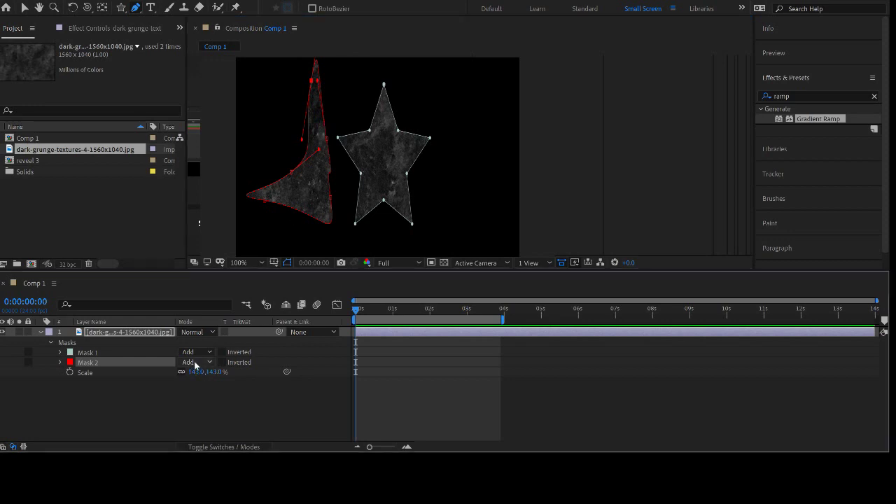
- Try the Subtract mode on Mask 2, return it to Add, and deselect the layer
{"action": "left_click", "coordinate": [210, 398]}
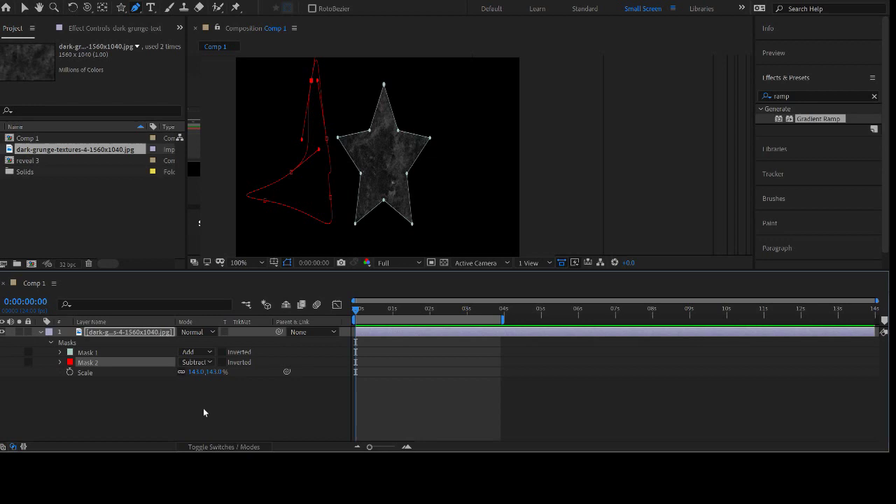
{"action": "left_click", "coordinate": [196, 445]}
{"action": "left_click", "coordinate": [444, 262]}
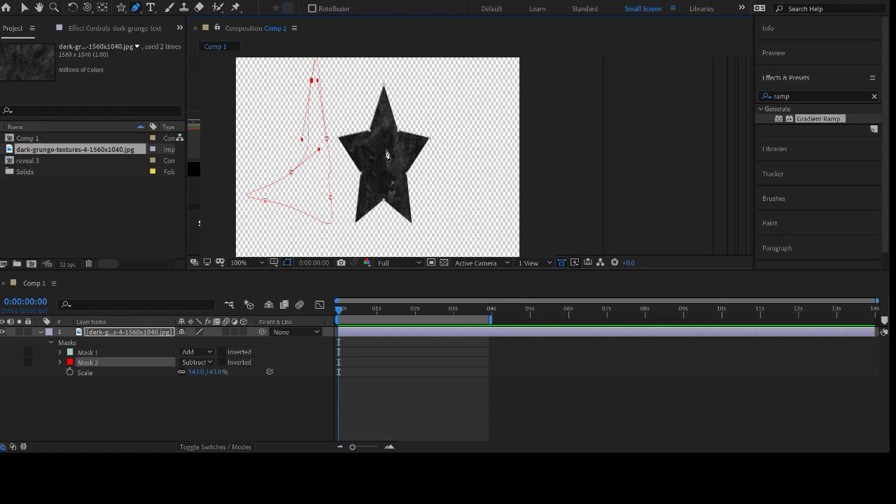
{"action": "left_click", "coordinate": [196, 363]}
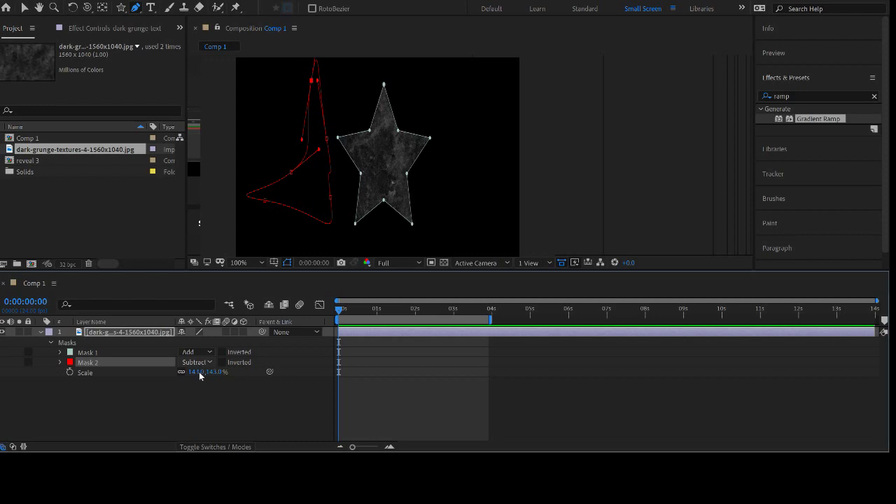
{"action": "left_click", "coordinate": [203, 384]}
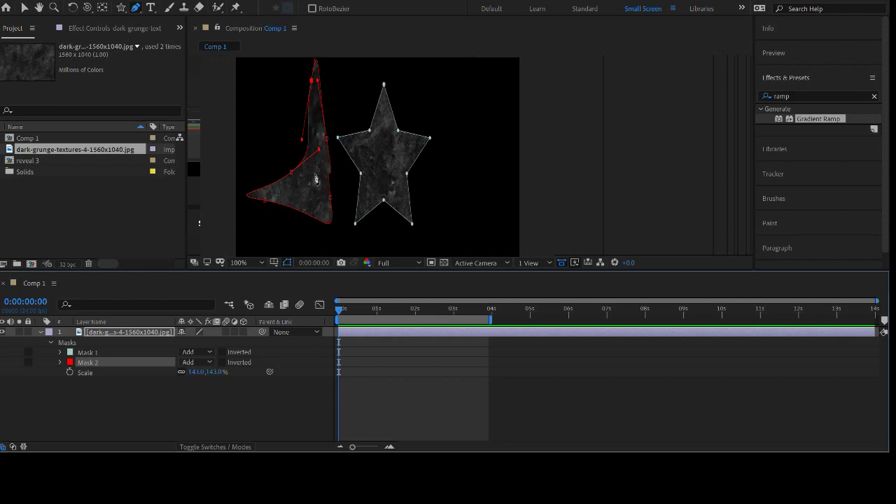
{"action": "key", "text": "v"}
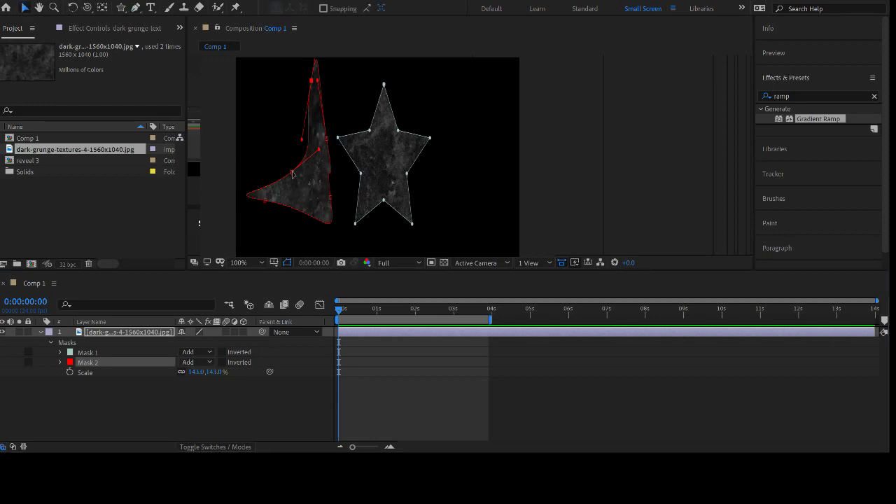
{"action": "left_click", "coordinate": [402, 416]}
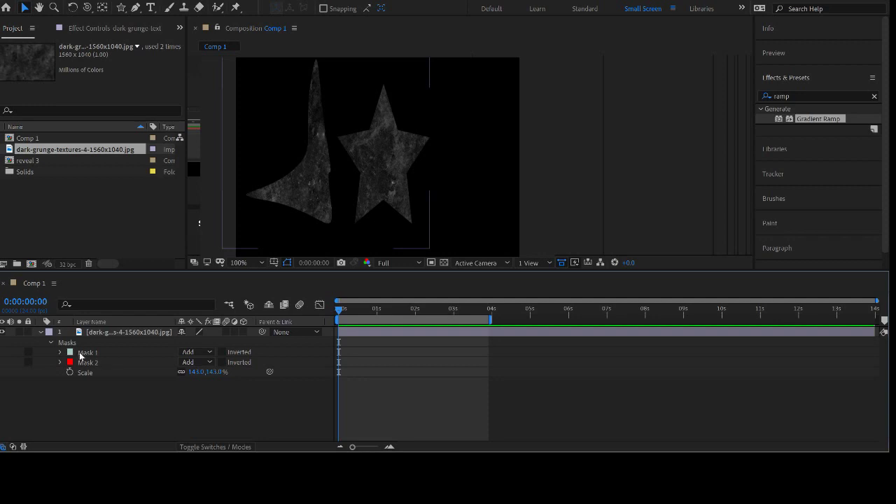
- Set the Mask Feather to 101 pixels on Mask 1 and 187 pixels on Mask 2
{"action": "left_click", "coordinate": [125, 334]}
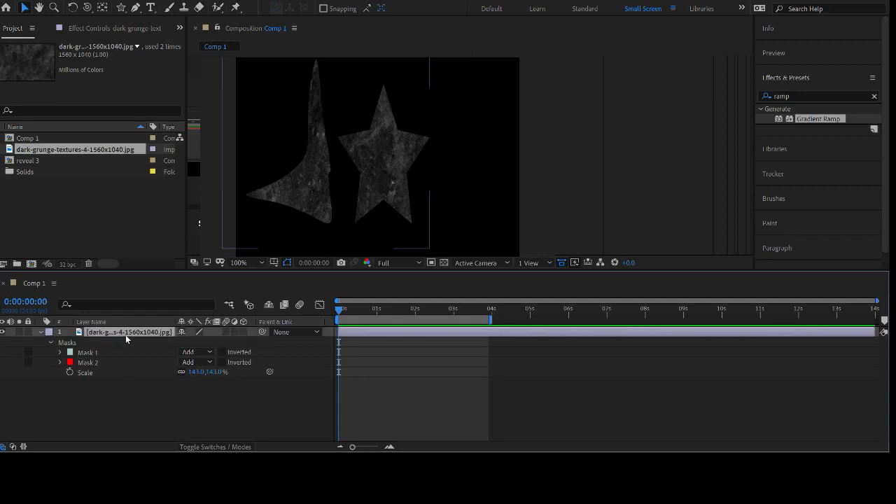
{"action": "key", "text": "f"}
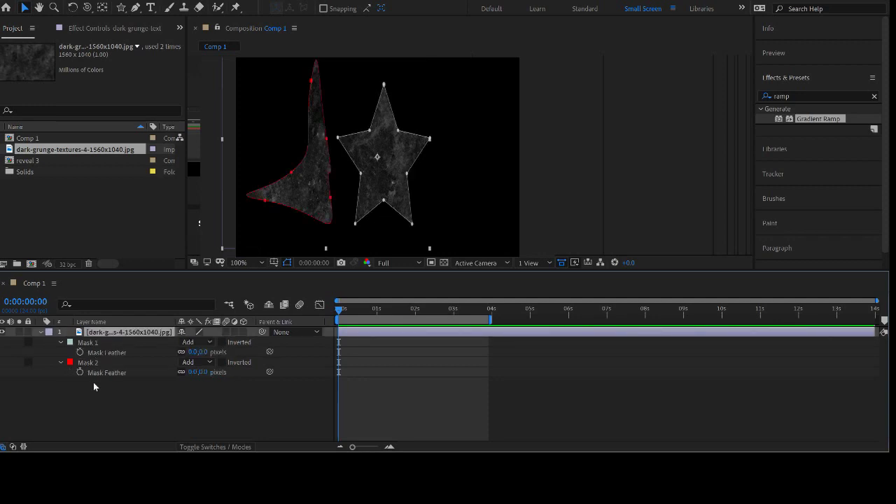
{"action": "left_click_drag", "start_coordinate": [195, 355], "coordinate": [240, 344]}
{"action": "left_click", "coordinate": [198, 372]}
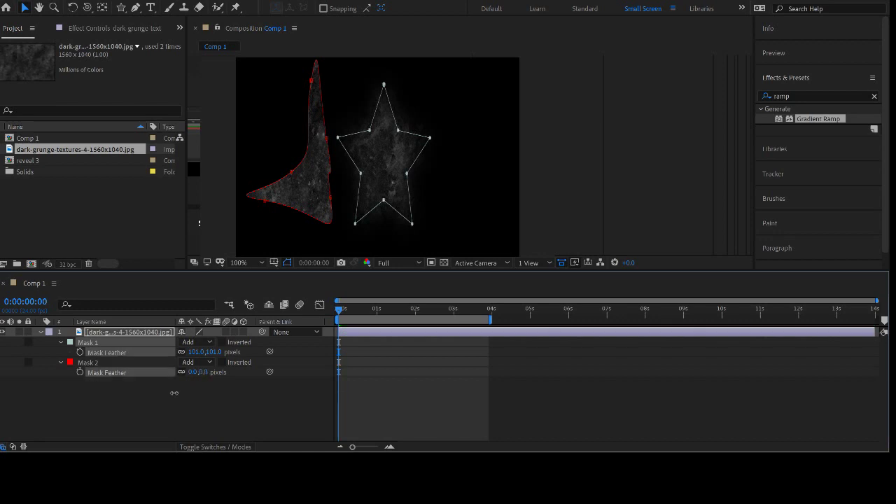
{"action": "left_click_drag", "start_coordinate": [194, 376], "coordinate": [270, 342]}
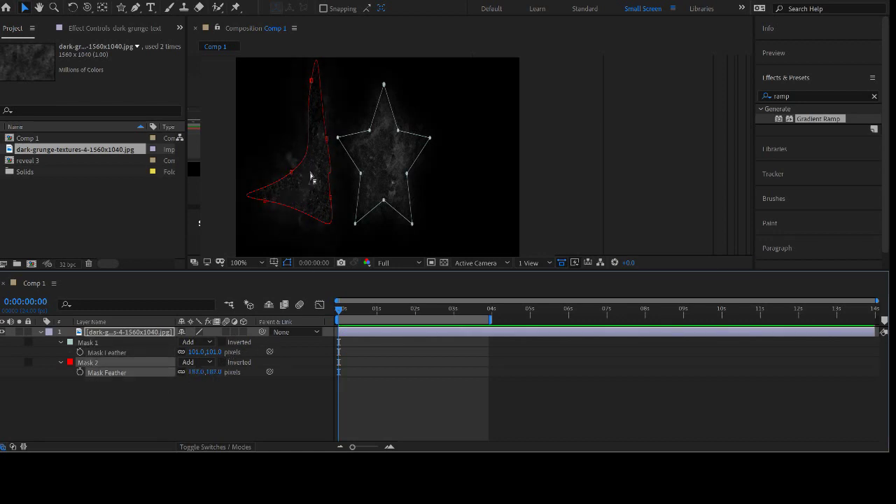
{"action": "left_click", "coordinate": [242, 431]}
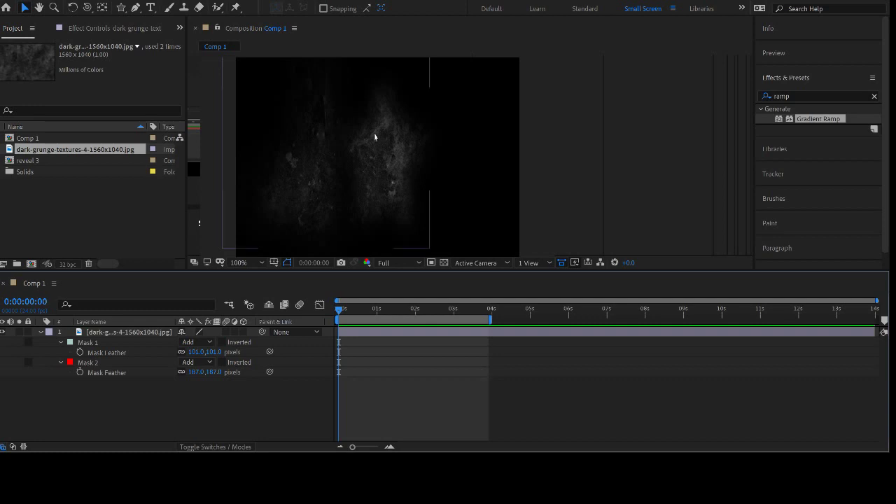
- Start Mask Expansion keyframes for Mask 1 and Mask 2 at 0:00:00:00 and move the playhead to 0:00:01:22
{"action": "left_click", "coordinate": [61, 343]}
{"action": "left_click", "coordinate": [60, 343]}
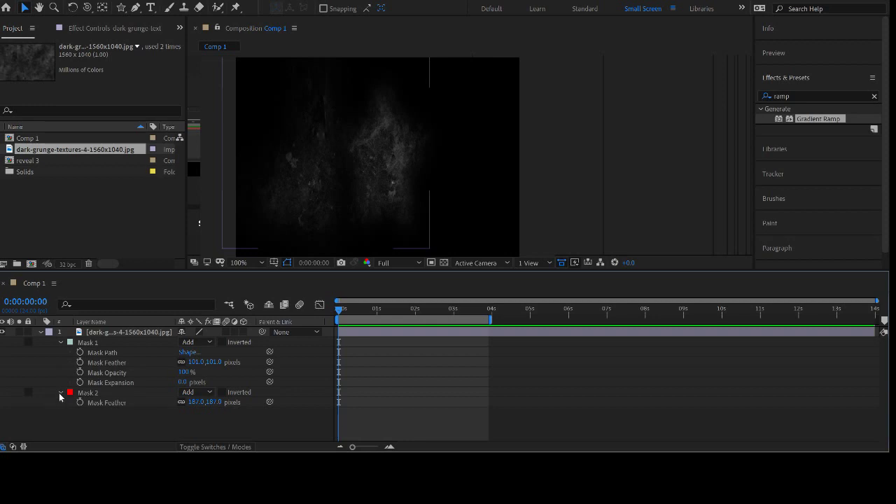
{"action": "left_click", "coordinate": [59, 393]}
{"action": "left_click", "coordinate": [60, 393]}
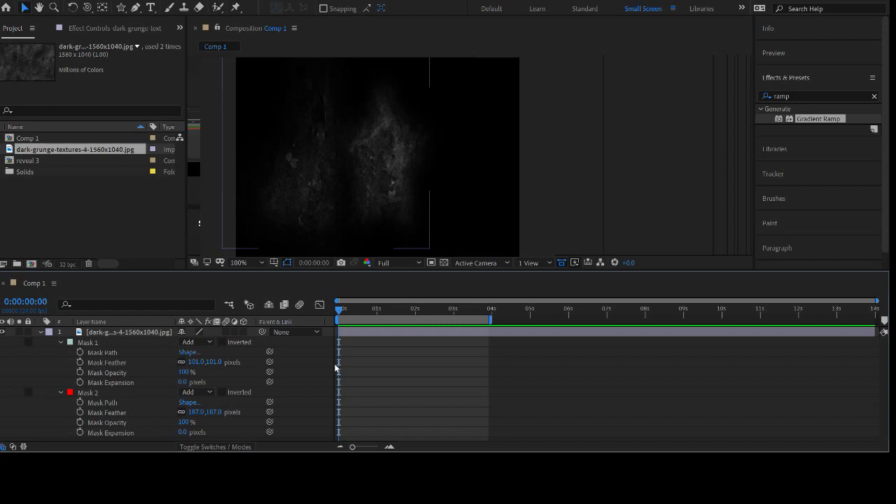
{"action": "left_click_drag", "start_coordinate": [339, 310], "coordinate": [291, 321]}
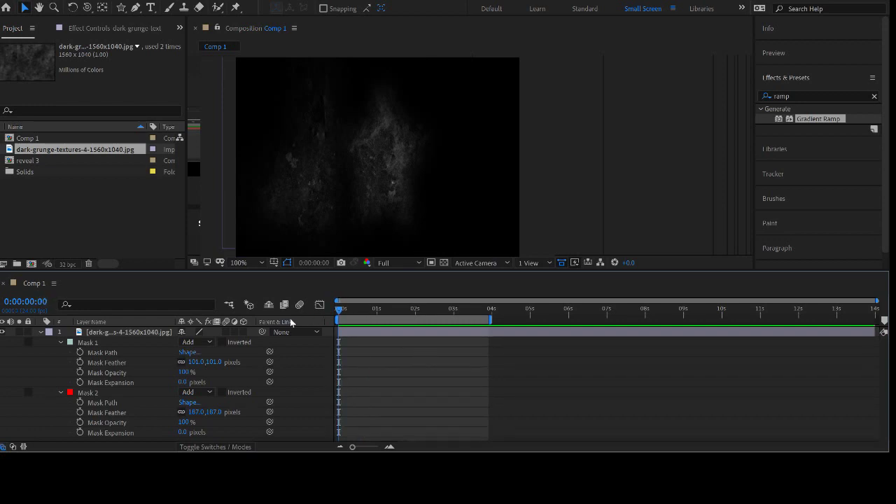
{"action": "left_click", "coordinate": [80, 382]}
{"action": "left_click", "coordinate": [80, 433]}
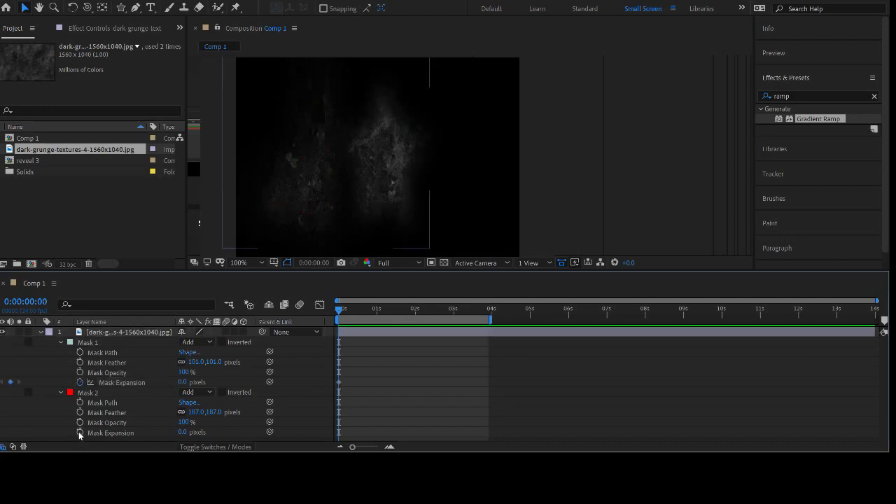
{"action": "left_click_drag", "start_coordinate": [337, 308], "coordinate": [412, 309]}
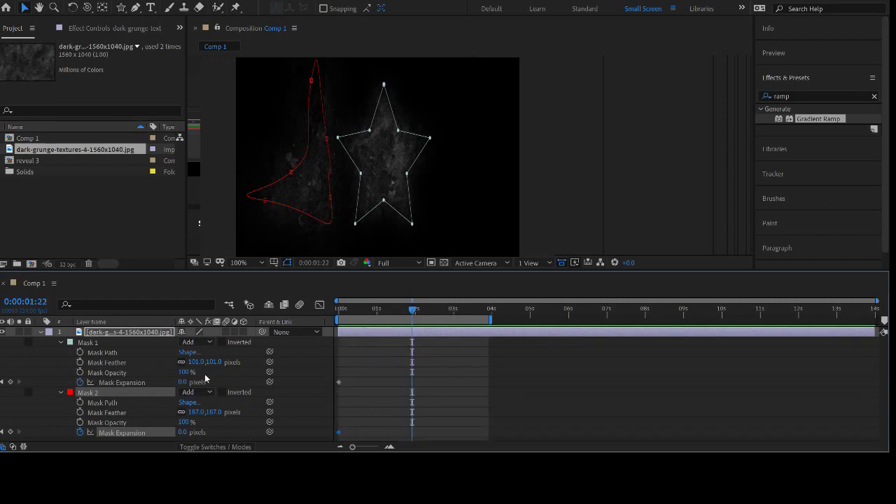
- At 0:00:01:22, set the Mask Expansion to 93 pixels on Mask 1 and -108 pixels on Mask 2
{"action": "left_click", "coordinate": [71, 342]}
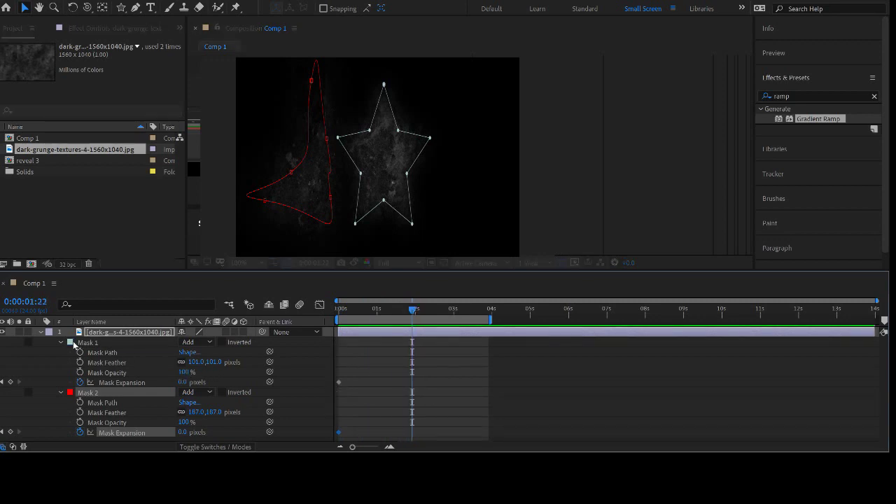
{"action": "left_click", "coordinate": [841, 218]}
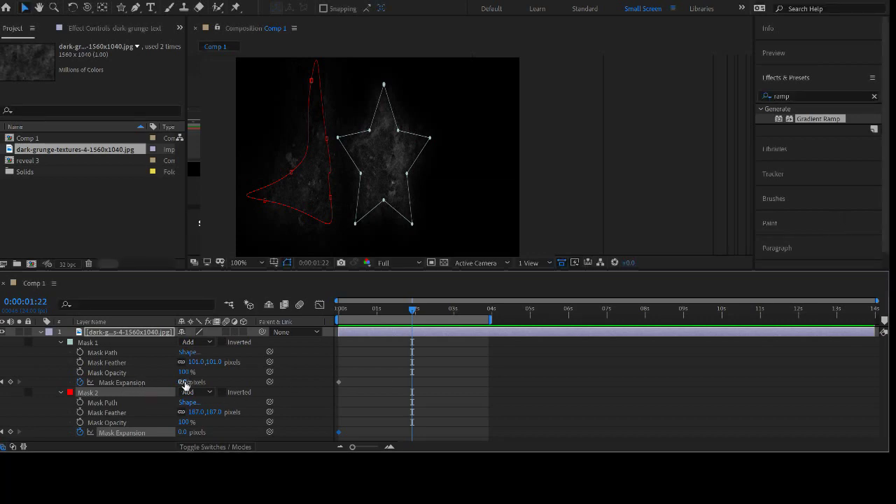
{"action": "left_click_drag", "start_coordinate": [184, 385], "coordinate": [232, 373]}
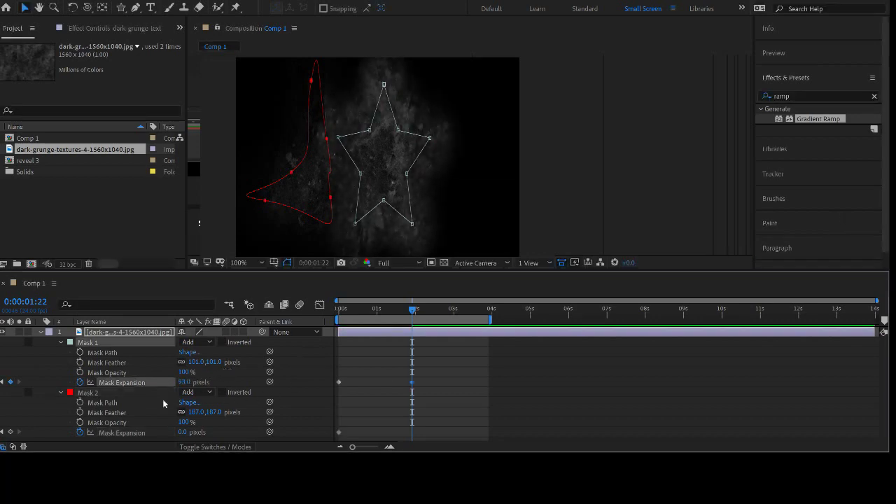
{"action": "left_click_drag", "start_coordinate": [183, 432], "coordinate": [133, 447]}
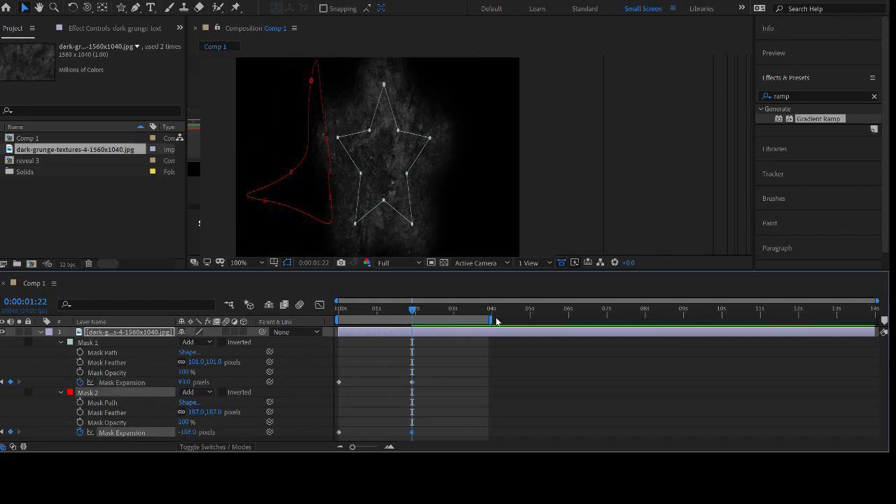
- Shorten the work area to end just after the 2-second mark and preview the mask expansion animation
{"action": "left_click_drag", "start_coordinate": [490, 320], "coordinate": [314, 312]}
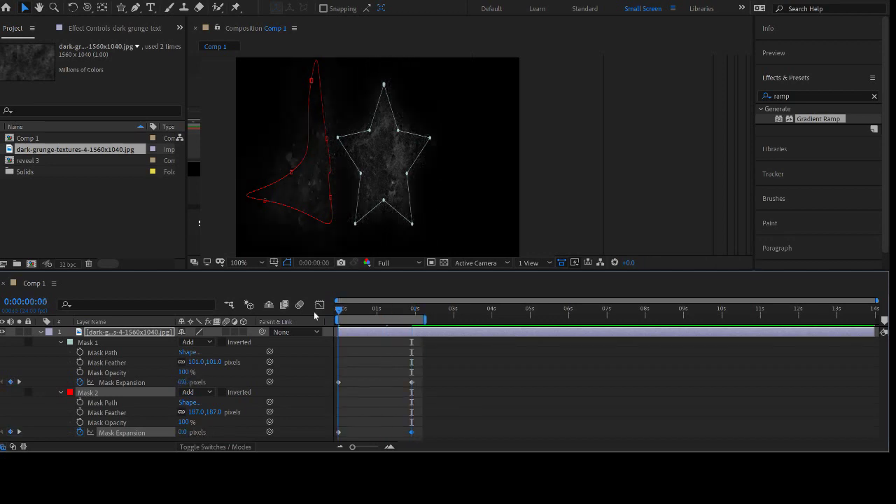
{"action": "left_click", "coordinate": [597, 384]}
{"action": "key", "text": "space"}
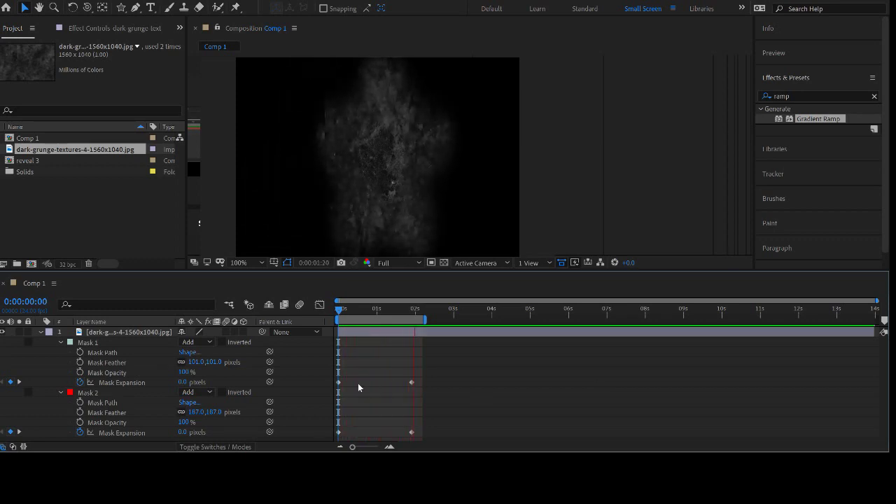
{"action": "key", "text": "space"}
{"action": "key", "text": "space"}
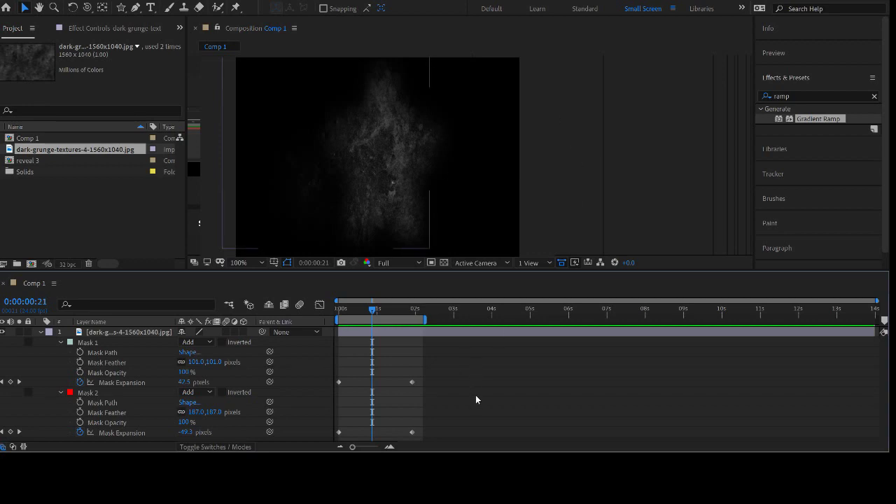
- Delete Mask 1 and Mask 2 from the grunge texture layer
{"action": "left_click", "coordinate": [87, 342]}
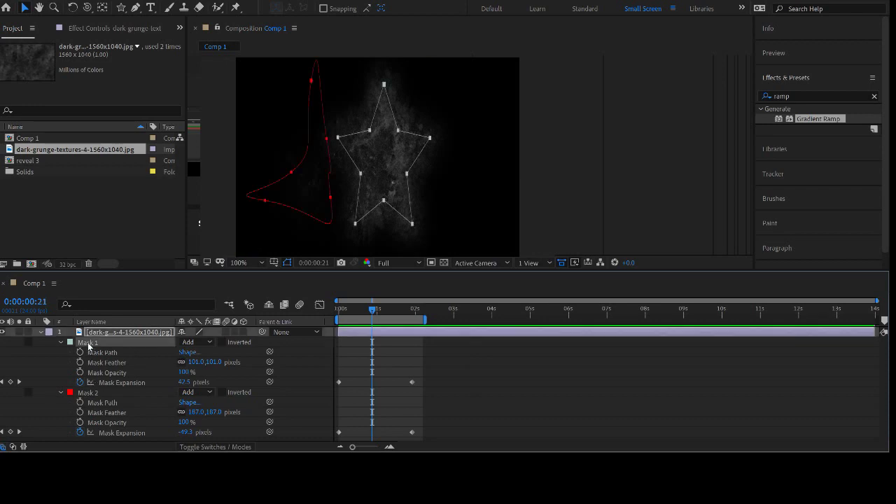
{"action": "key", "text": "Delete"}
{"action": "left_click", "coordinate": [87, 344]}
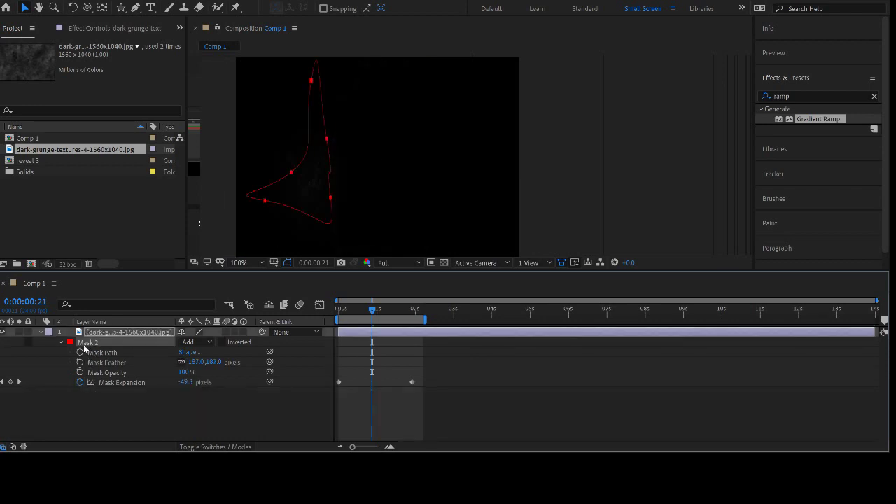
{"action": "key", "text": "Delete"}
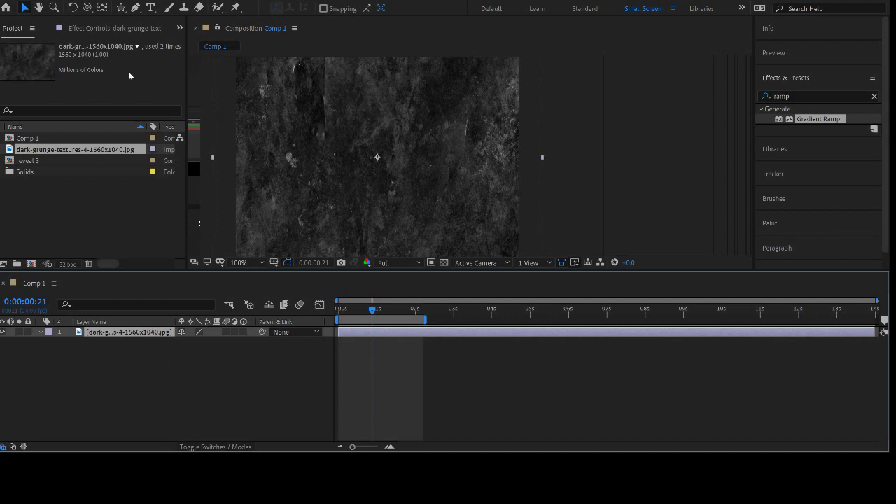
- Draw an upright rounded-rectangle mask around the centre of the grunge texture and deselect the layer
{"action": "left_click", "coordinate": [121, 8]}
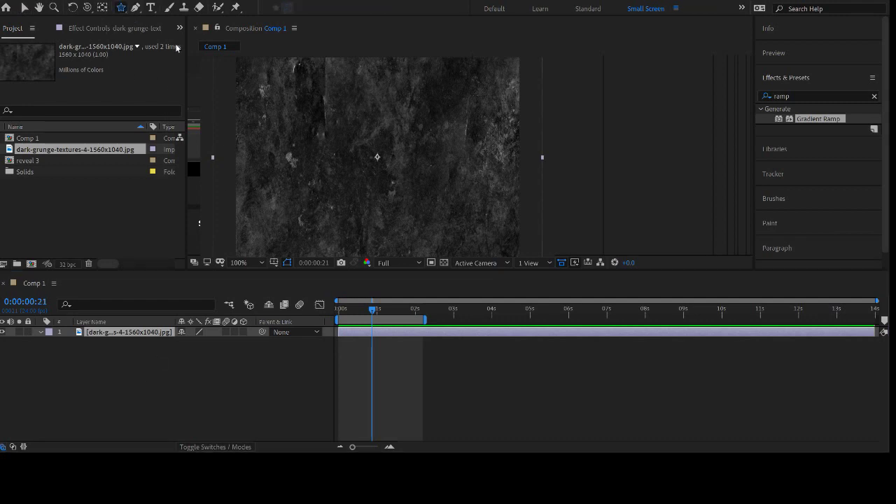
{"action": "key", "text": "q"}
{"action": "left_click_drag", "start_coordinate": [347, 106], "coordinate": [404, 193]}
{"action": "left_click", "coordinate": [465, 370]}
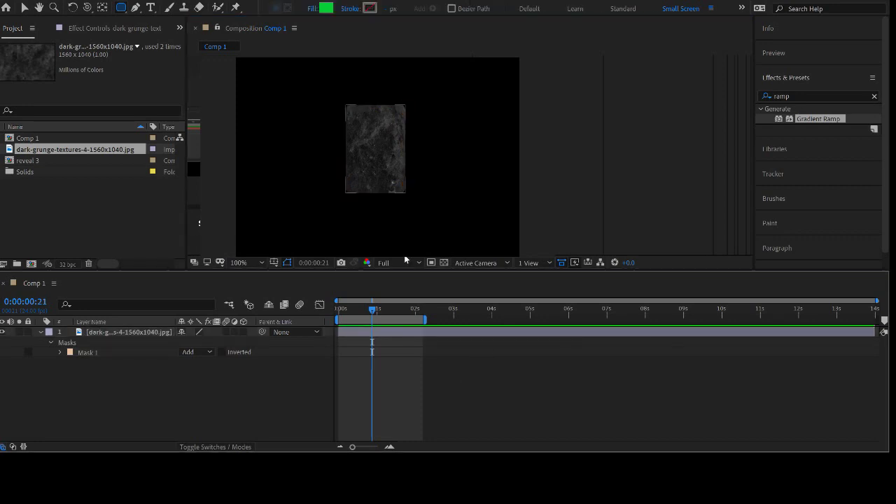
- Try a uniform Mask Feather of 122 pixels on the rounded-rectangle mask and undo it
{"action": "left_click", "coordinate": [372, 336]}
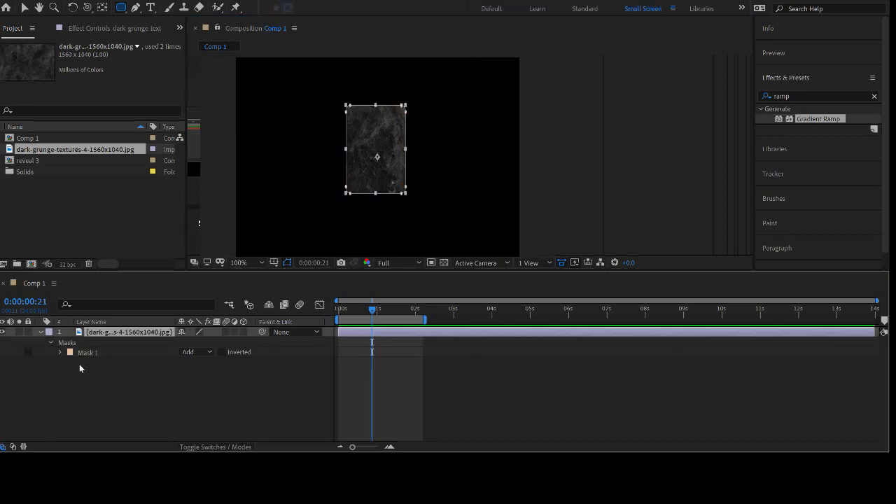
{"action": "key", "text": "f"}
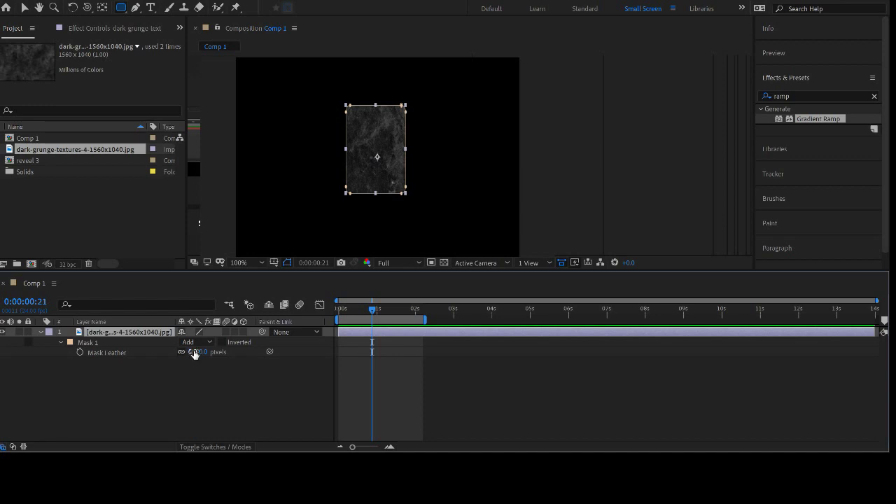
{"action": "left_click_drag", "start_coordinate": [194, 352], "coordinate": [263, 331]}
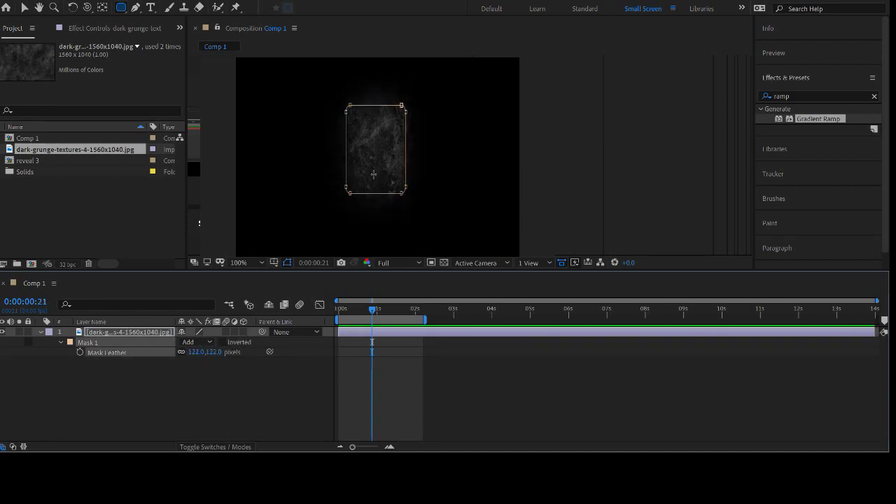
{"action": "left_click", "coordinate": [451, 418]}
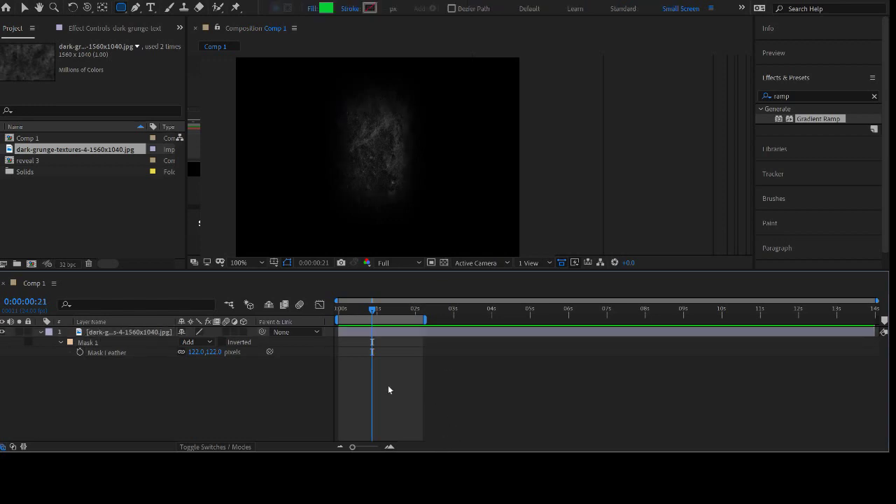
{"action": "key", "text": "ctrl+z"}
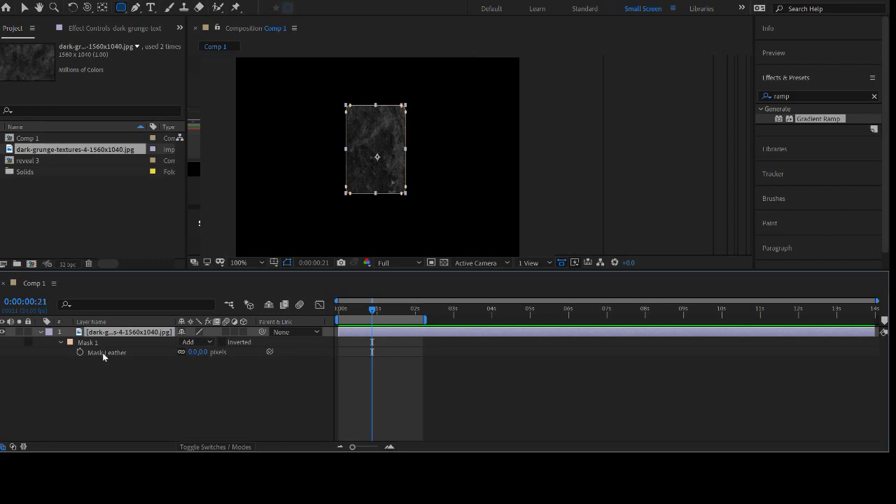
- Try pulling a feather boundary outward from the rounded-rectangle mask with the Mask Feather tool and undo the change
{"action": "left_click", "coordinate": [138, 9]}
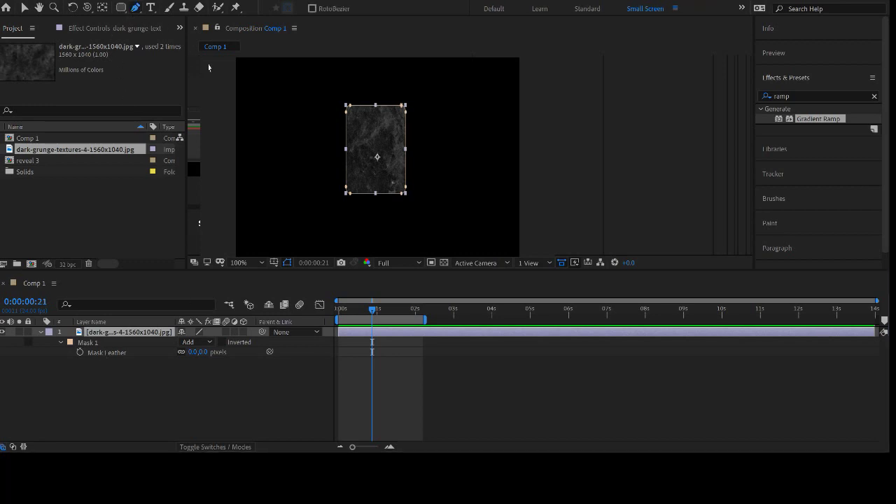
{"action": "left_click", "coordinate": [374, 105]}
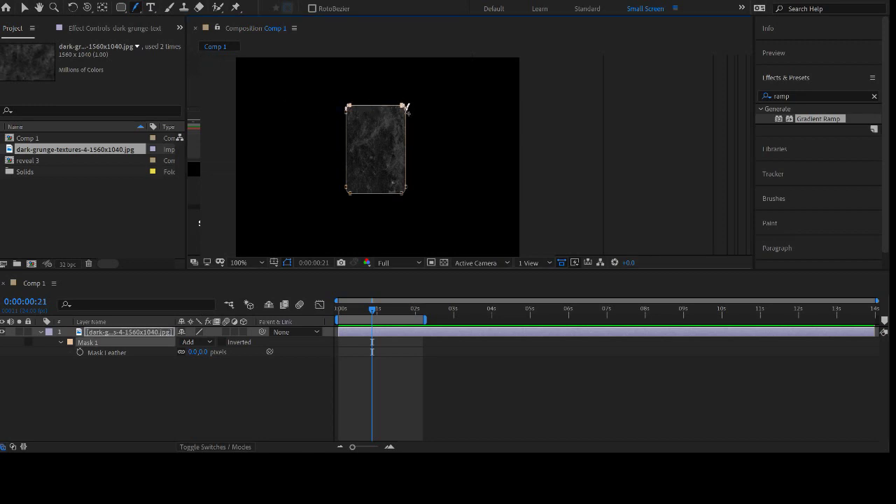
{"action": "mouse_move", "coordinate": [405, 106]}
{"action": "left_mouse_down"}
{"action": "mouse_move", "coordinate": [428, 112]}
{"action": "mouse_move", "coordinate": [418, 112]}
{"action": "left_mouse_up"}
{"action": "left_click", "coordinate": [409, 126]}
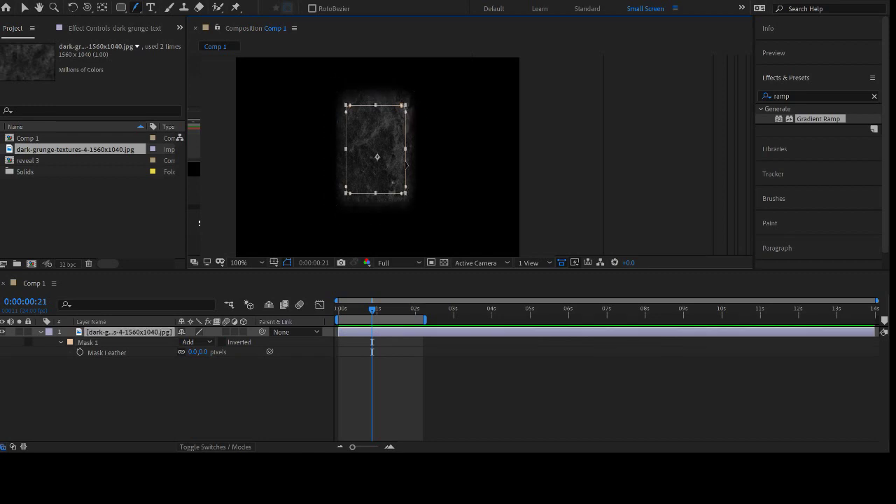
{"action": "left_click", "coordinate": [405, 167]}
{"action": "left_click", "coordinate": [409, 132]}
- Delete the rounded-rectangle mask and draw a closed four-point mask with the Pen tool, curving its upper-right corner
{"action": "left_click", "coordinate": [85, 343]}
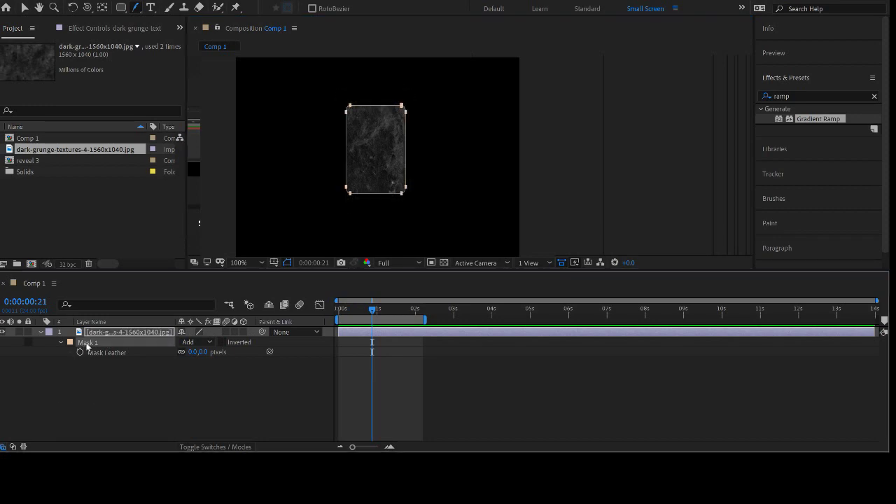
{"action": "key", "text": "Delete"}
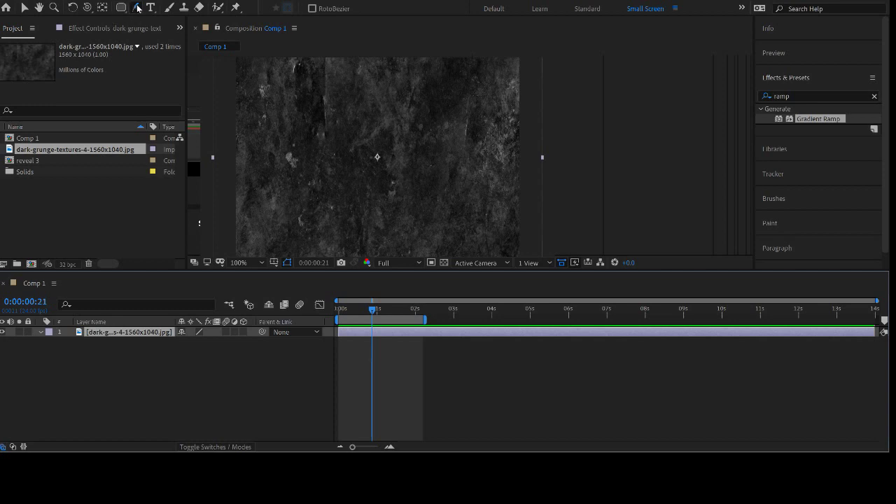
{"action": "left_click", "coordinate": [136, 7]}
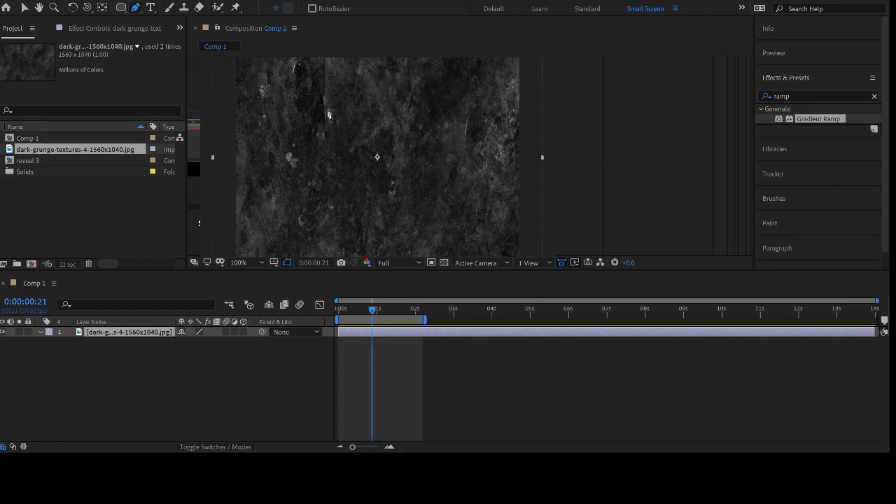
{"action": "left_click", "coordinate": [329, 110]}
{"action": "left_click", "coordinate": [329, 197]}
{"action": "left_click", "coordinate": [413, 197]}
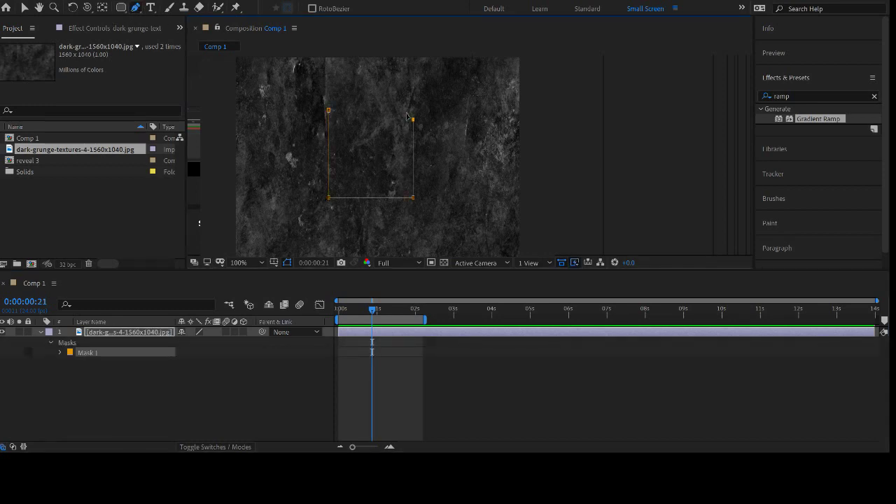
{"action": "left_click_drag", "start_coordinate": [413, 119], "coordinate": [408, 110]}
{"action": "left_click", "coordinate": [328, 111]}
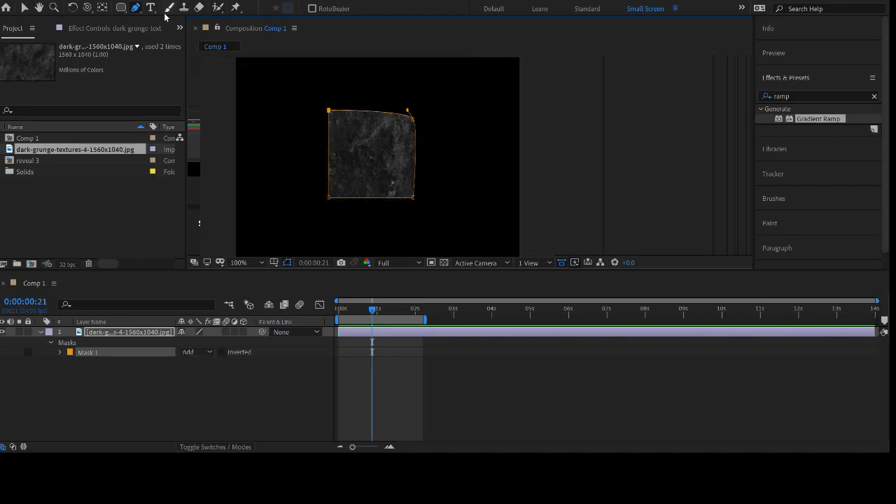
- Add Mask Feather tool points along the pen mask, pulling the feather far out above its upper edge and slightly beyond its right edge
{"action": "left_click", "coordinate": [345, 110]}
{"action": "left_click", "coordinate": [388, 113]}
{"action": "left_click_drag", "start_coordinate": [389, 113], "coordinate": [391, 85]}
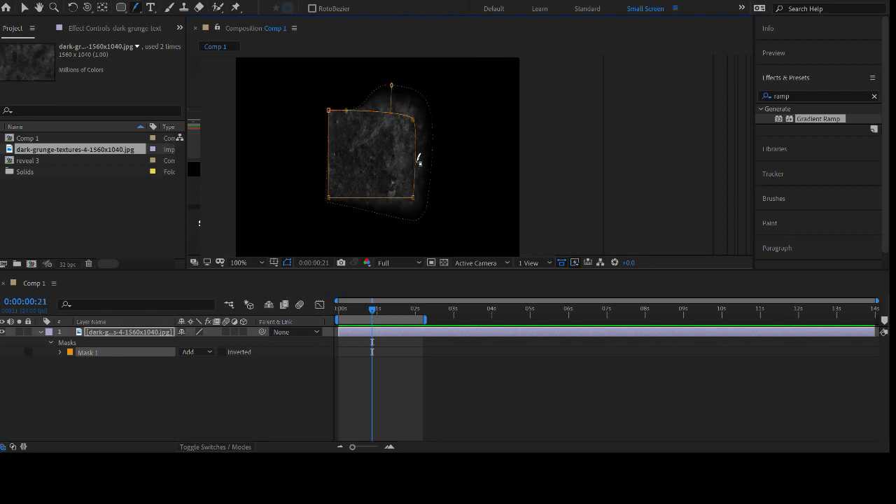
{"action": "mouse_move", "coordinate": [418, 158]}
{"action": "left_mouse_down"}
{"action": "mouse_move", "coordinate": [415, 167]}
{"action": "mouse_move", "coordinate": [380, 168]}
{"action": "mouse_move", "coordinate": [432, 166]}
{"action": "mouse_move", "coordinate": [423, 164]}
{"action": "left_mouse_up"}
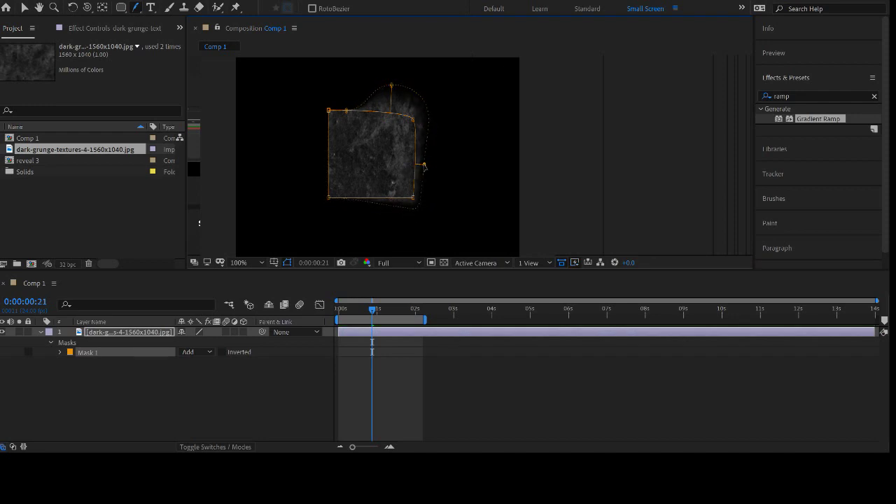
- Delete the grunge texture layer from the composition
{"action": "left_click", "coordinate": [400, 390]}
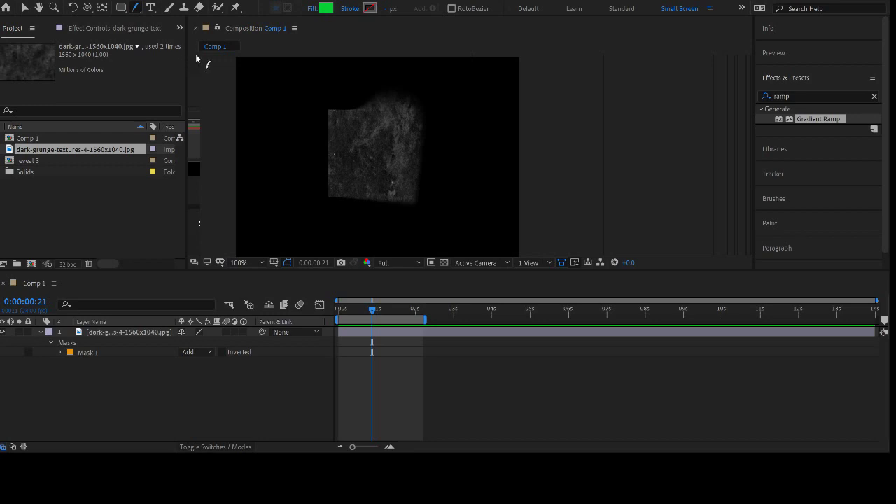
{"action": "left_click", "coordinate": [119, 332]}
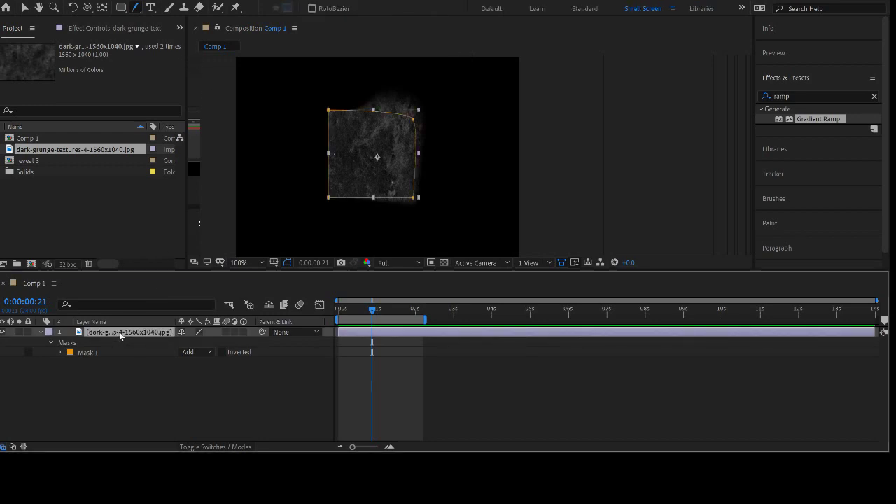
{"action": "key", "text": "Delete"}
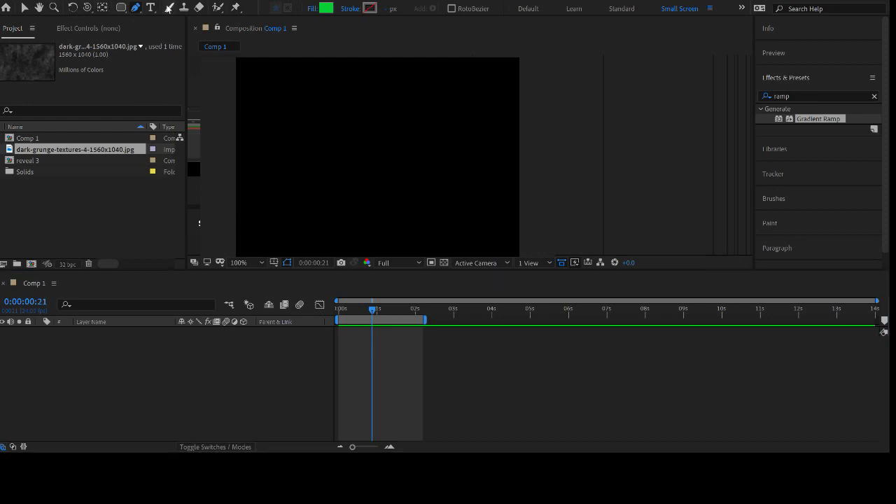
- Set the fill for new shapes to None and the stroke to a solid green colour
{"action": "left_click", "coordinate": [312, 9]}
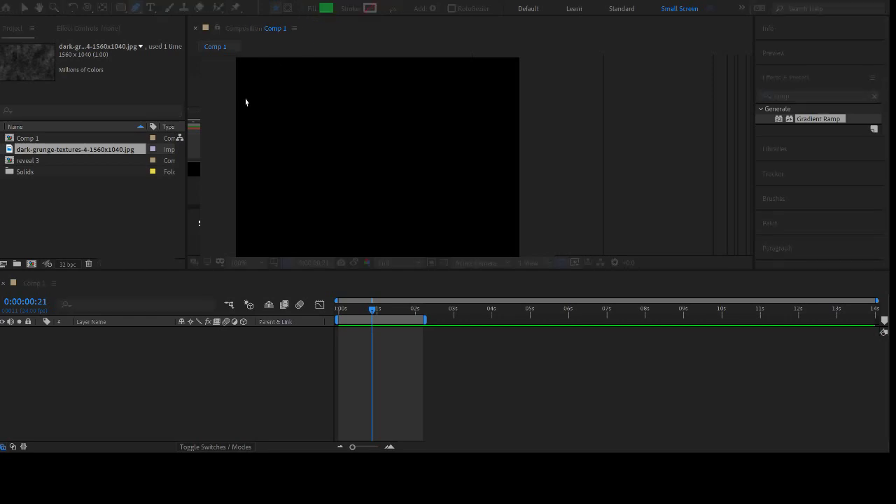
{"action": "left_click", "coordinate": [260, 158]}
{"action": "left_click", "coordinate": [353, 10]}
{"action": "left_click", "coordinate": [266, 159]}
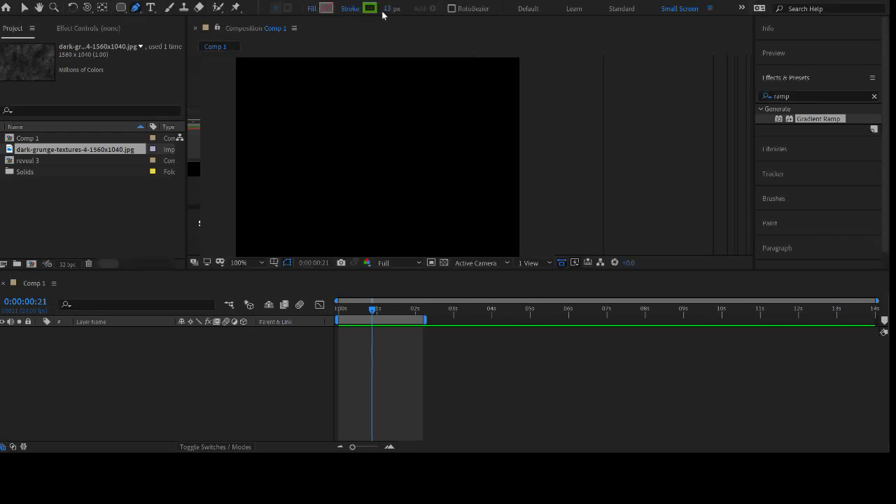
- Draw an open, wavy five-point curve with the Pen tool across the composition as a stroked shape layer
{"action": "left_click", "coordinate": [263, 179]}
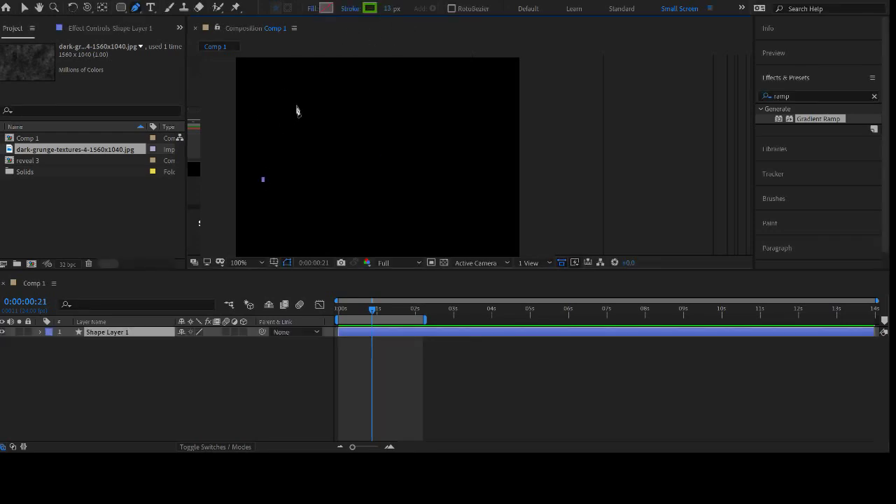
{"action": "left_click_drag", "start_coordinate": [313, 71], "coordinate": [330, 164]}
{"action": "mouse_move", "coordinate": [346, 194]}
{"action": "left_mouse_down"}
{"action": "mouse_move", "coordinate": [373, 111]}
{"action": "mouse_move", "coordinate": [426, 205]}
{"action": "mouse_move", "coordinate": [472, 143]}
{"action": "left_mouse_up"}
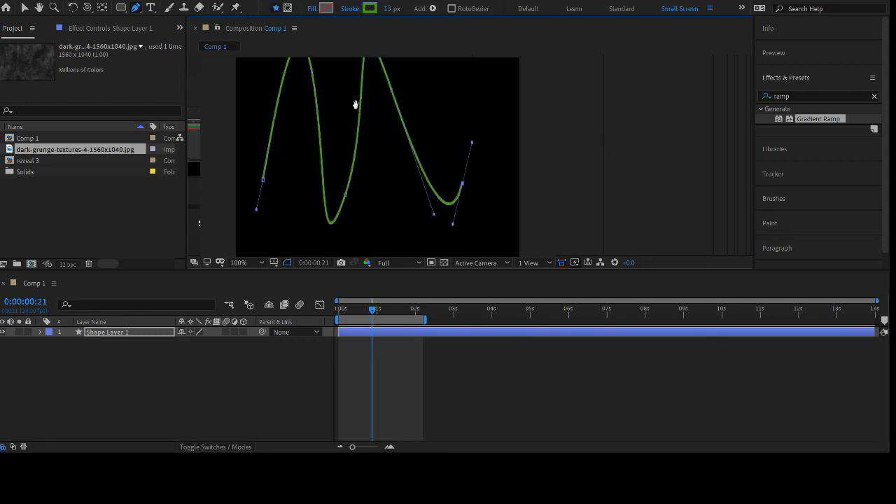
{"action": "left_click_drag", "start_coordinate": [355, 105], "coordinate": [357, 124]}
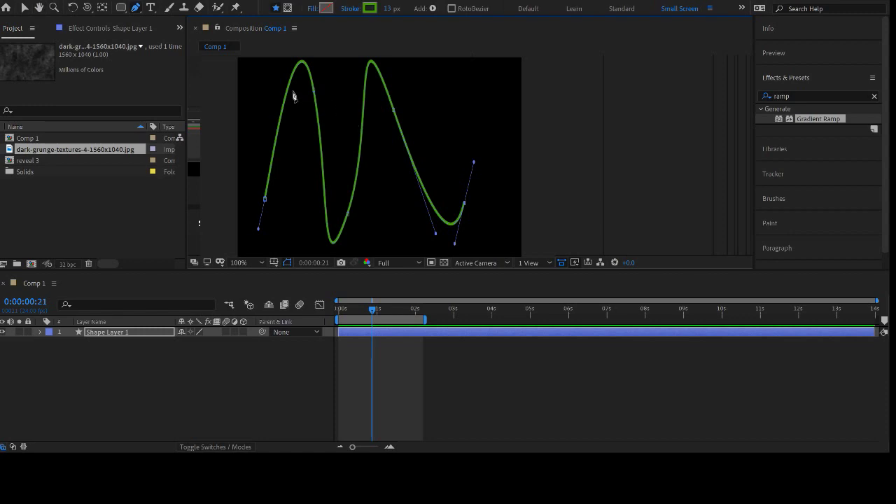
- Reshape the wavy curve with the Selection tool by moving its second and fourth points lower
{"action": "key", "text": "v"}
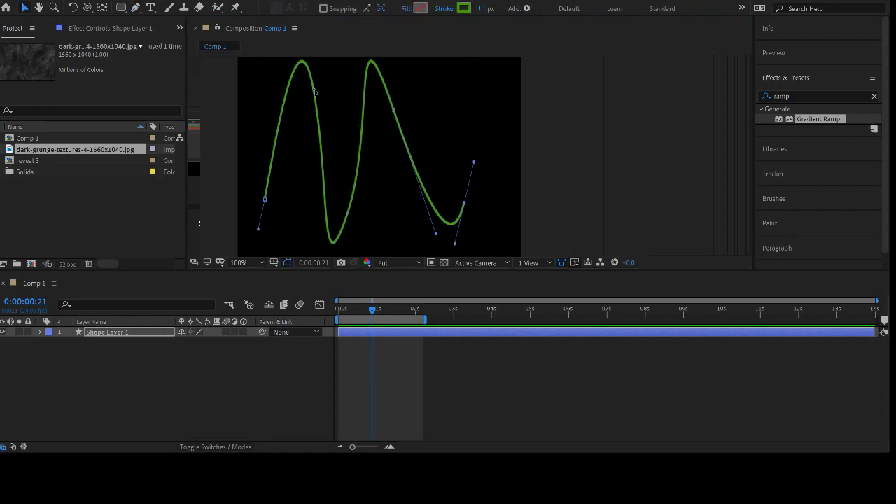
{"action": "left_click_drag", "start_coordinate": [316, 96], "coordinate": [319, 121]}
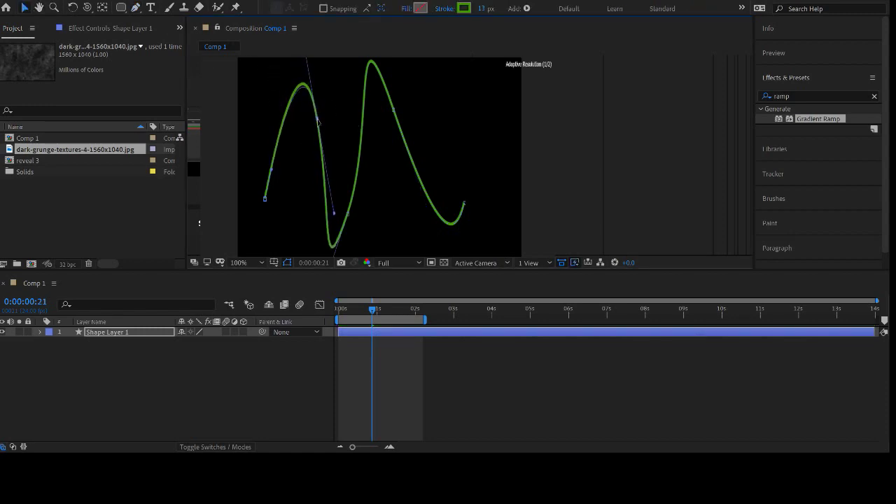
{"action": "left_click_drag", "start_coordinate": [394, 111], "coordinate": [452, 142]}
{"action": "key", "text": "space"}
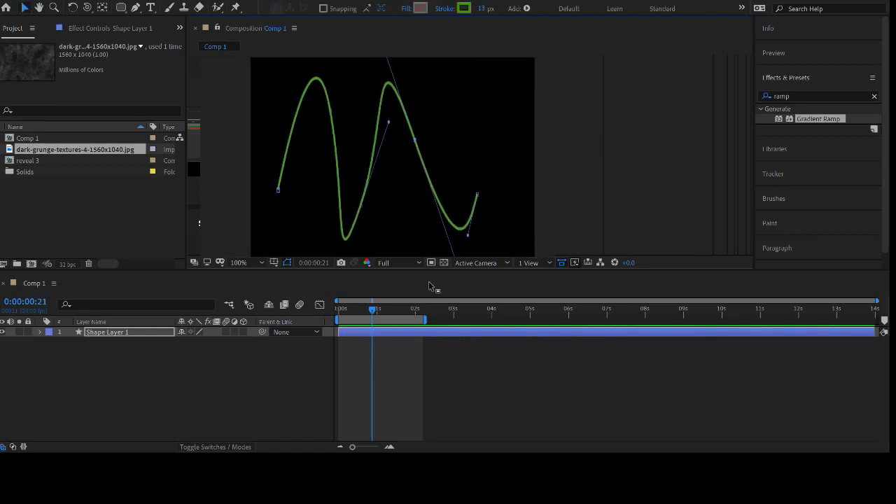
- Expand Shape 1 down to its Path property and start keyframing the path at 0:00:00:00
{"action": "left_click_drag", "start_coordinate": [374, 308], "coordinate": [318, 314]}
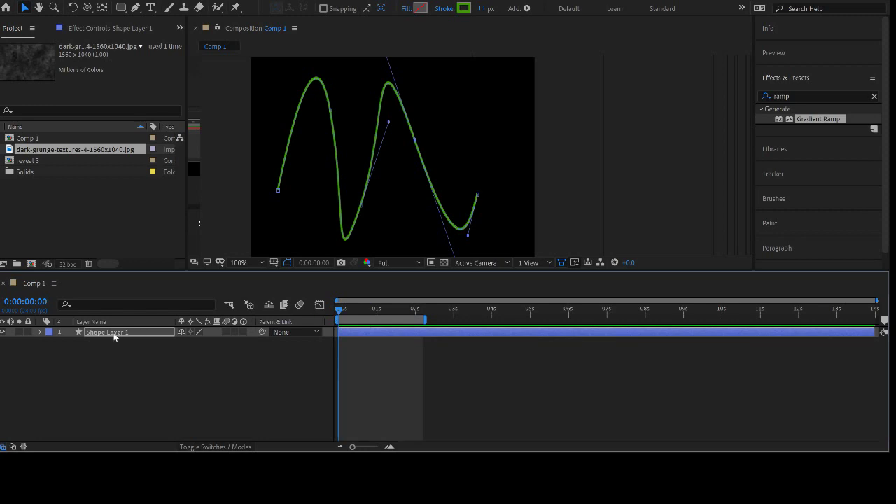
{"action": "left_click", "coordinate": [41, 332]}
{"action": "left_click", "coordinate": [50, 344]}
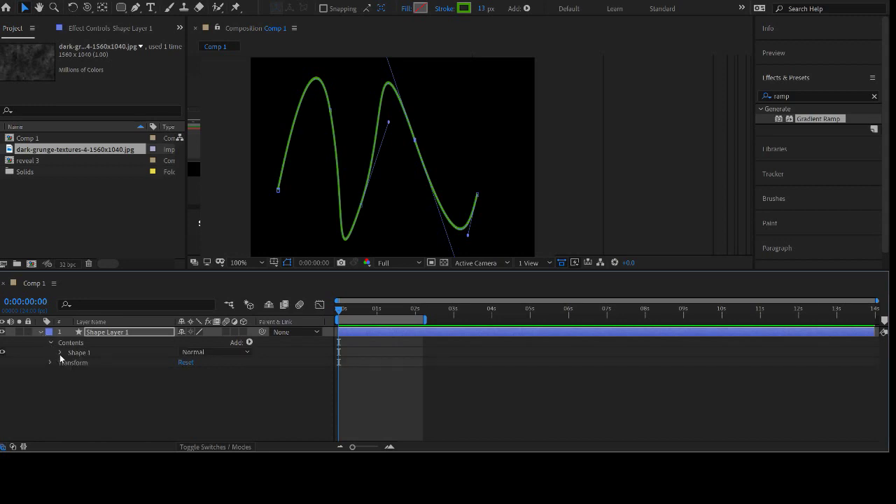
{"action": "left_click", "coordinate": [59, 353]}
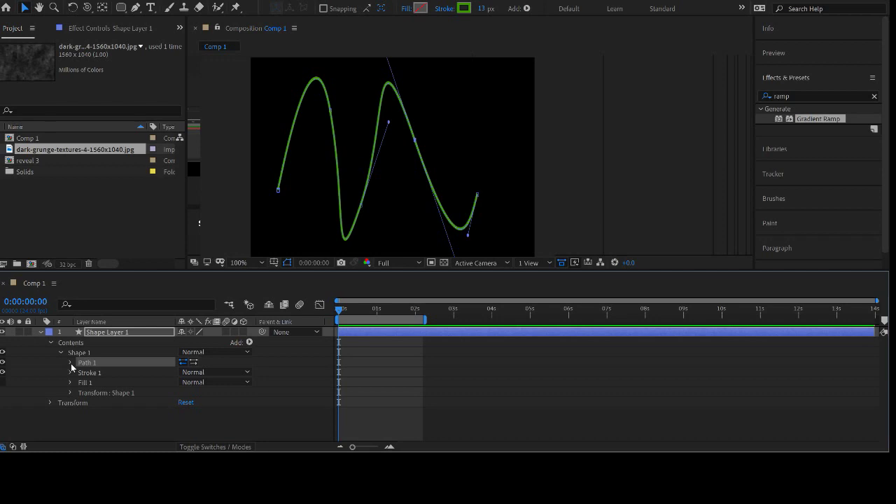
{"action": "left_click", "coordinate": [70, 363]}
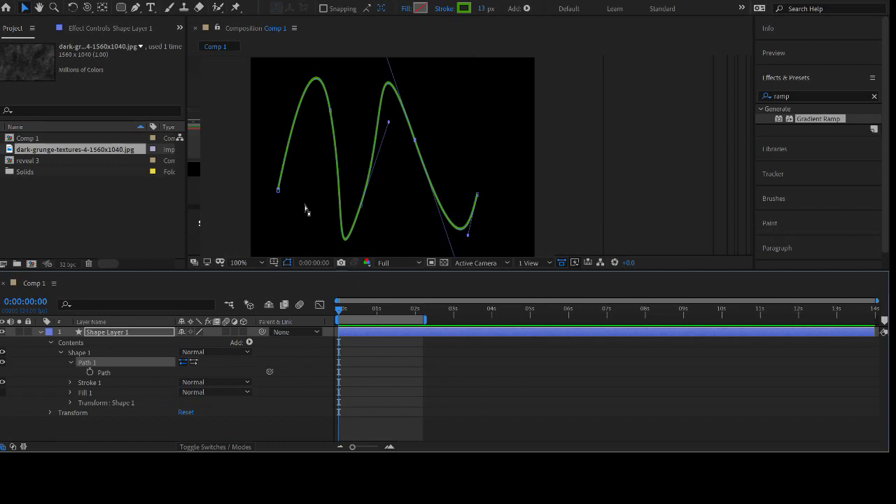
{"action": "left_click", "coordinate": [27, 9]}
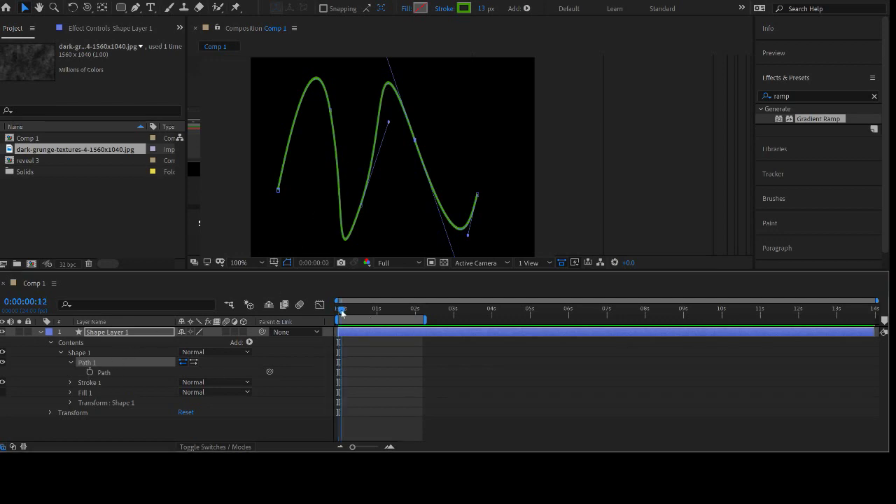
{"action": "left_click", "coordinate": [90, 372]}
- At 0:00:00:20, move the curve's second point down and slightly left to lower the first hump
{"action": "left_click_drag", "start_coordinate": [342, 308], "coordinate": [371, 308]}
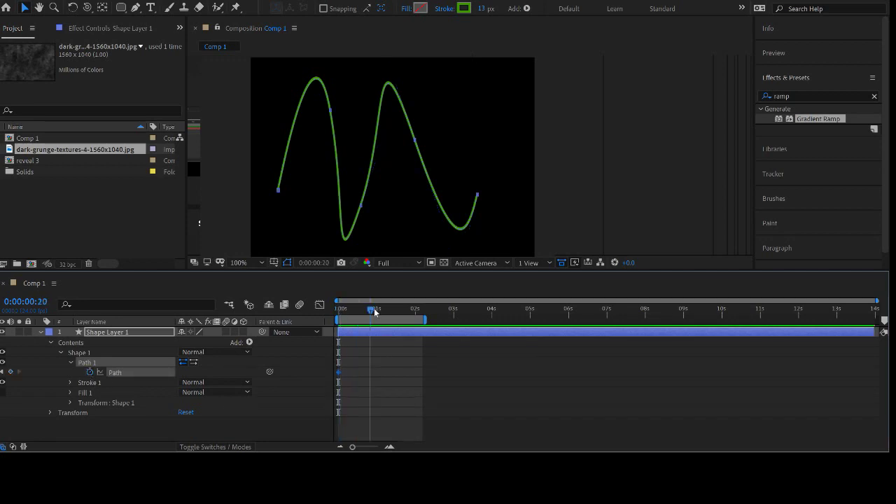
{"action": "left_click", "coordinate": [331, 111]}
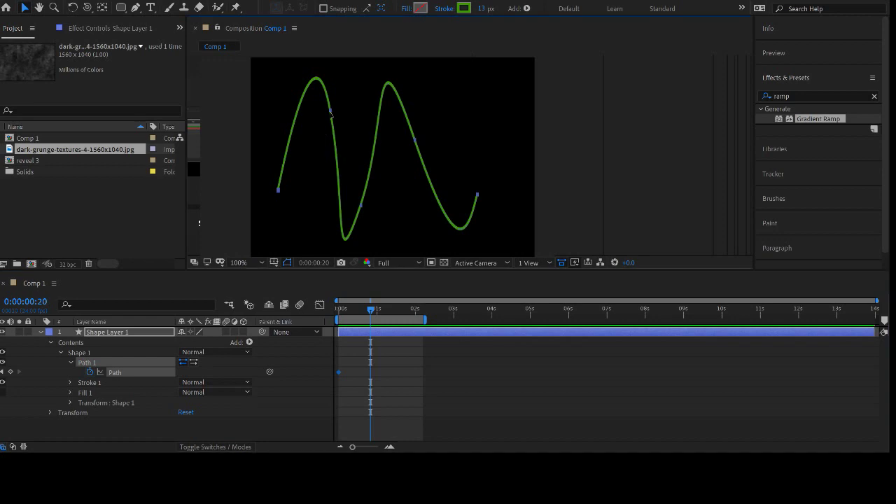
{"action": "left_click", "coordinate": [330, 112]}
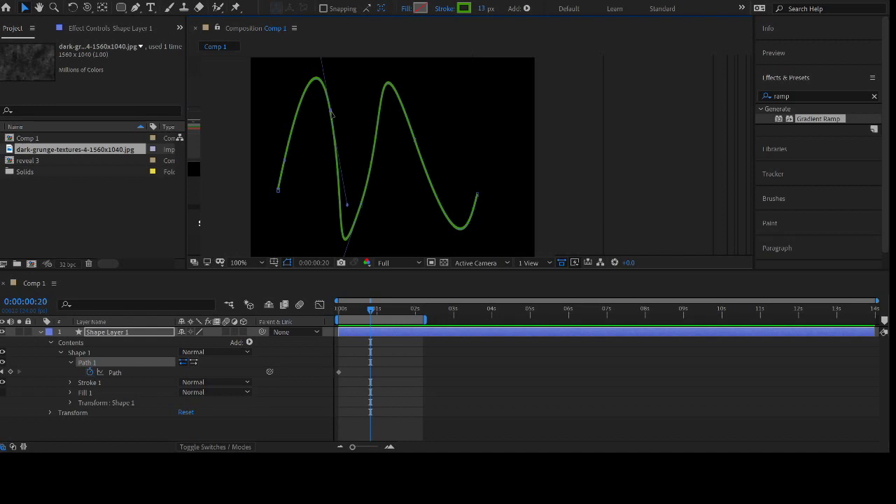
{"action": "left_click_drag", "start_coordinate": [332, 113], "coordinate": [322, 142]}
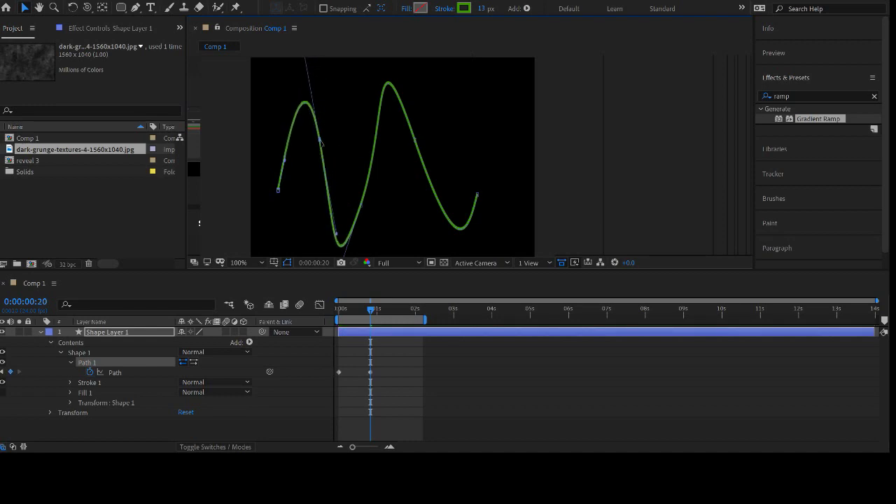
- Shorten both direction handles of the curve's fourth point to reshape the second hump and the following dip
{"action": "left_click", "coordinate": [415, 143]}
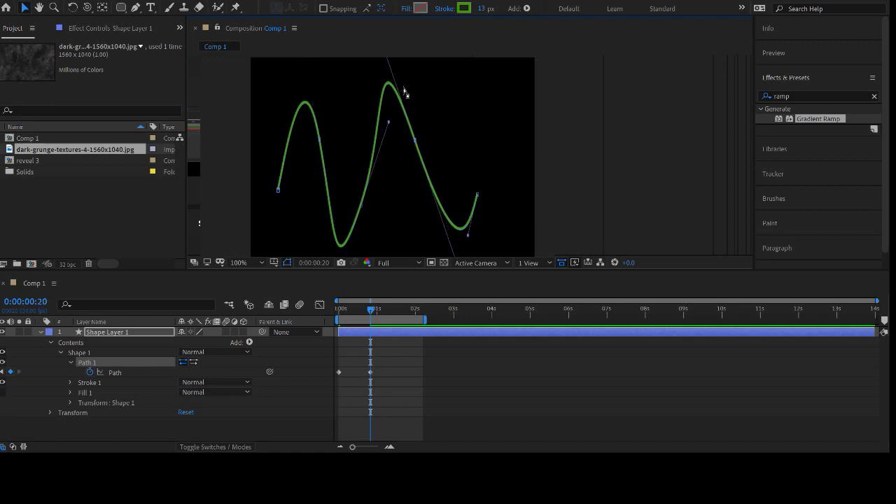
{"action": "left_click_drag", "start_coordinate": [417, 86], "coordinate": [416, 151]}
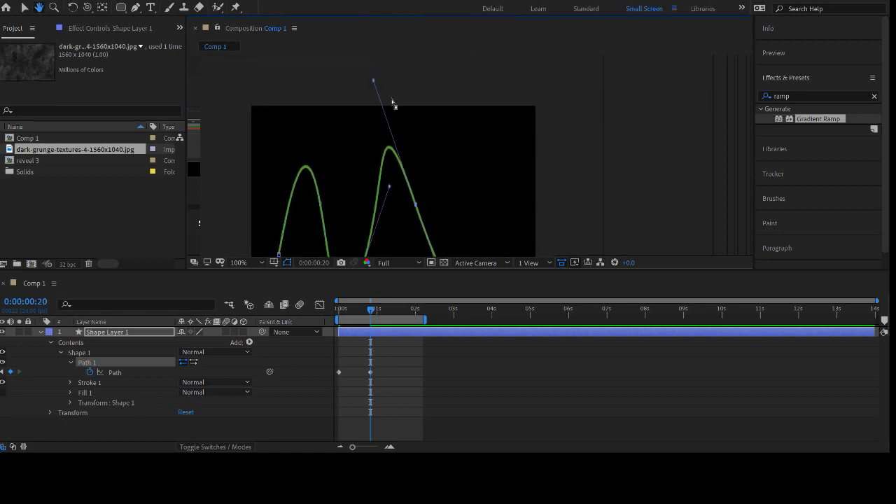
{"action": "left_click_drag", "start_coordinate": [374, 82], "coordinate": [397, 161]}
{"action": "left_click_drag", "start_coordinate": [459, 197], "coordinate": [424, 101]}
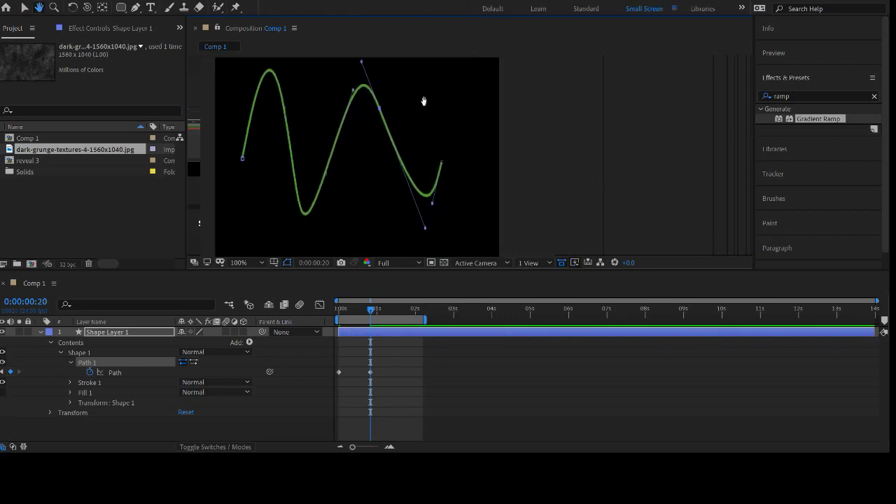
{"action": "left_click_drag", "start_coordinate": [425, 226], "coordinate": [386, 133]}
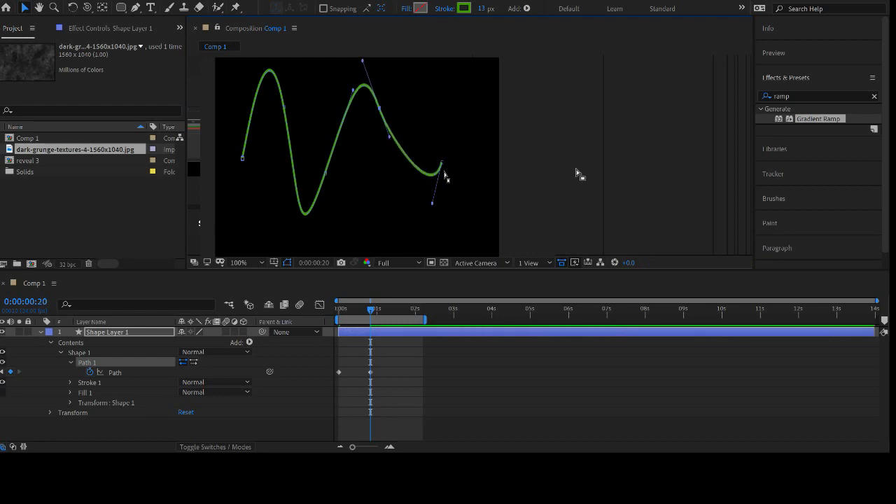
- Raise the curve's end point with a longer, near-vertical handle, and scrub back through the path animation to the start
{"action": "left_click_drag", "start_coordinate": [442, 164], "coordinate": [461, 112]}
{"action": "left_click_drag", "start_coordinate": [452, 154], "coordinate": [474, 274]}
{"action": "left_click_drag", "start_coordinate": [359, 162], "coordinate": [384, 180]}
{"action": "left_click", "coordinate": [369, 312]}
{"action": "mouse_move", "coordinate": [369, 312]}
{"action": "left_mouse_down"}
{"action": "mouse_move", "coordinate": [319, 311]}
{"action": "mouse_move", "coordinate": [375, 315]}
{"action": "left_mouse_up"}
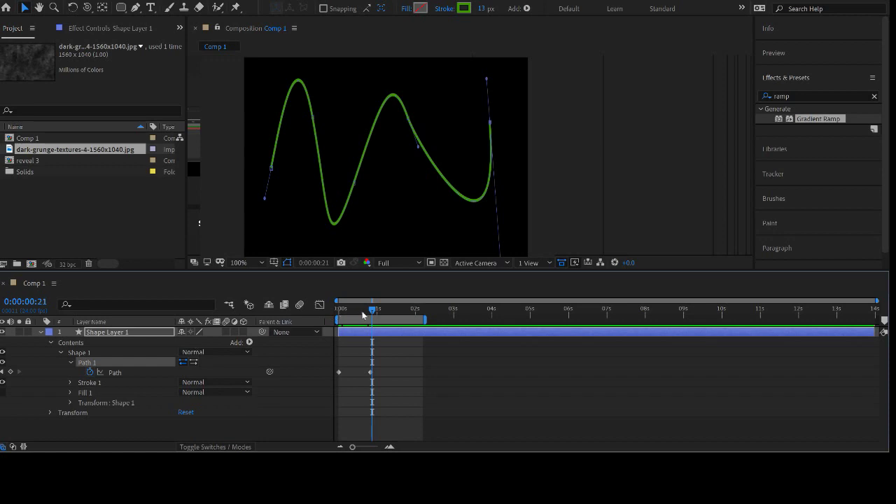
{"action": "left_click_drag", "start_coordinate": [363, 315], "coordinate": [333, 313]}
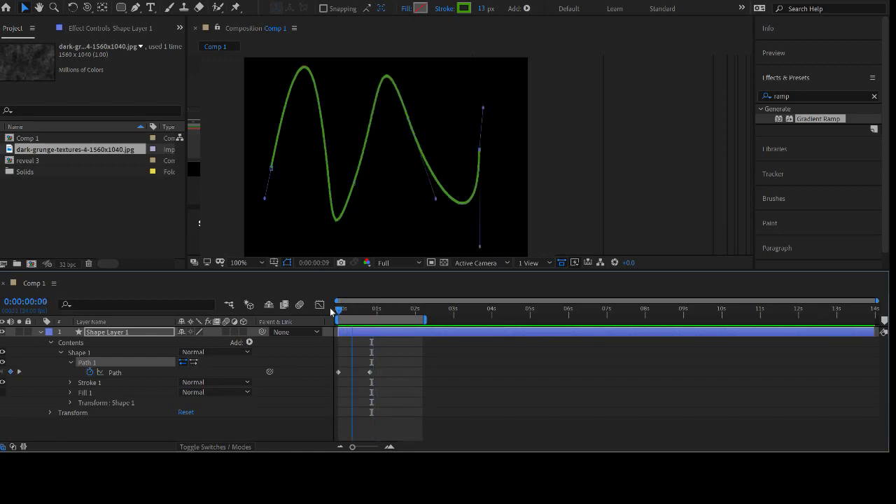
- Add dashes to Stroke 1 and set the dash length to 82
{"action": "left_click", "coordinate": [70, 383]}
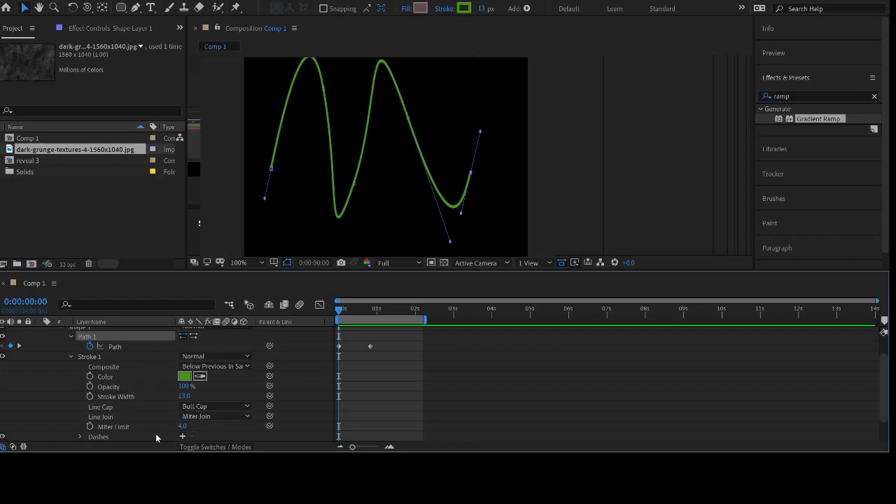
{"action": "left_click", "coordinate": [182, 437]}
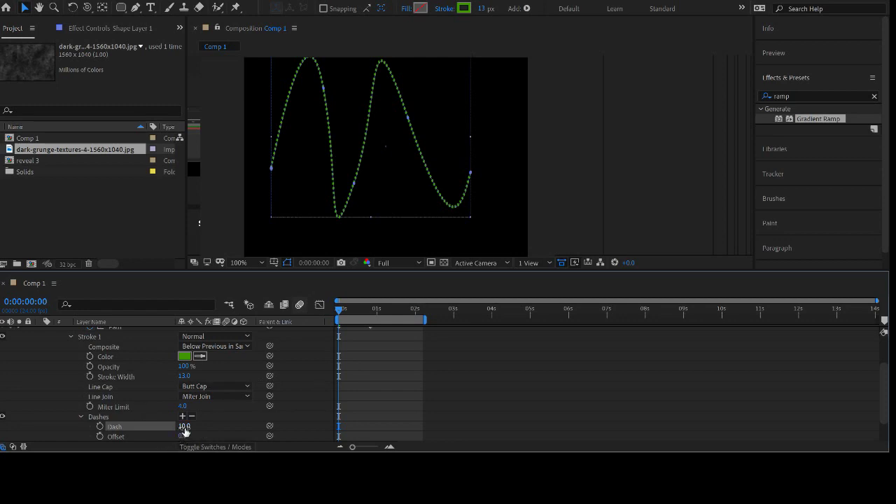
{"action": "left_click_drag", "start_coordinate": [185, 429], "coordinate": [222, 422]}
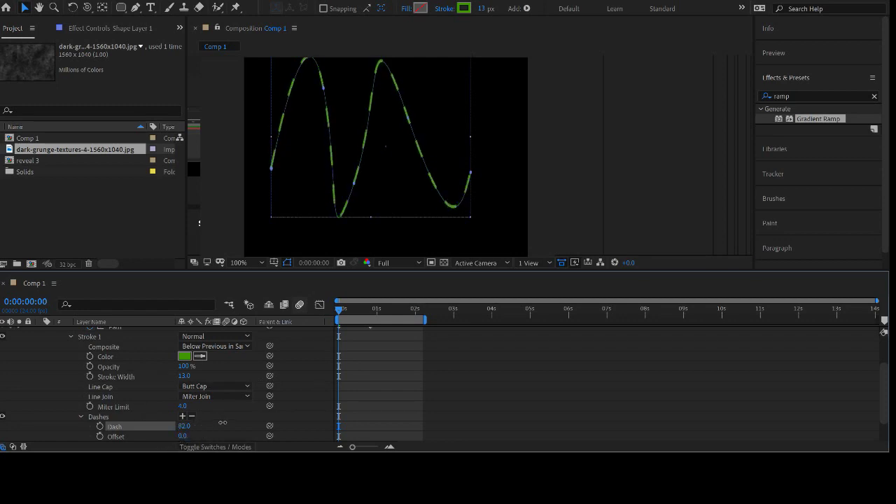
- Animate the dash Offset from 0 at 0:00:00:00 to -675 at 0:00:02:06 and scrub through the result
{"action": "mouse_move", "coordinate": [344, 307]}
{"action": "left_mouse_down"}
{"action": "mouse_move", "coordinate": [383, 309]}
{"action": "mouse_move", "coordinate": [339, 310]}
{"action": "left_mouse_up"}
{"action": "left_click", "coordinate": [99, 436]}
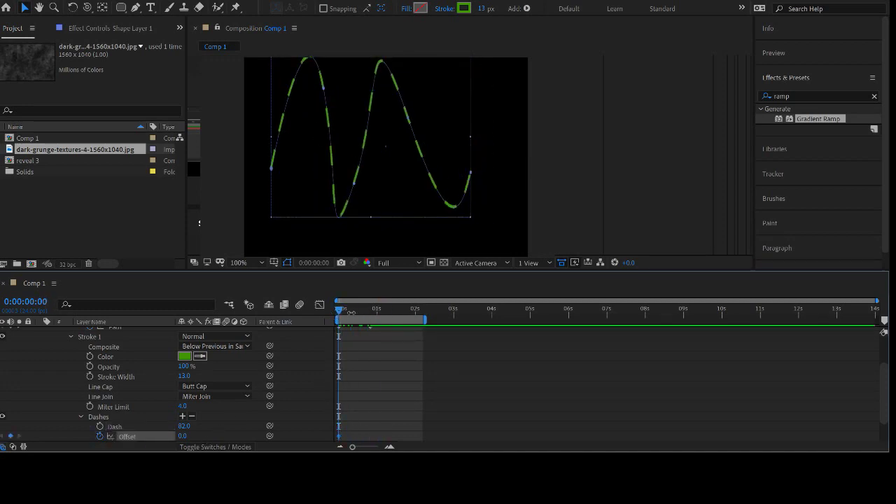
{"action": "left_click_drag", "start_coordinate": [345, 309], "coordinate": [425, 315]}
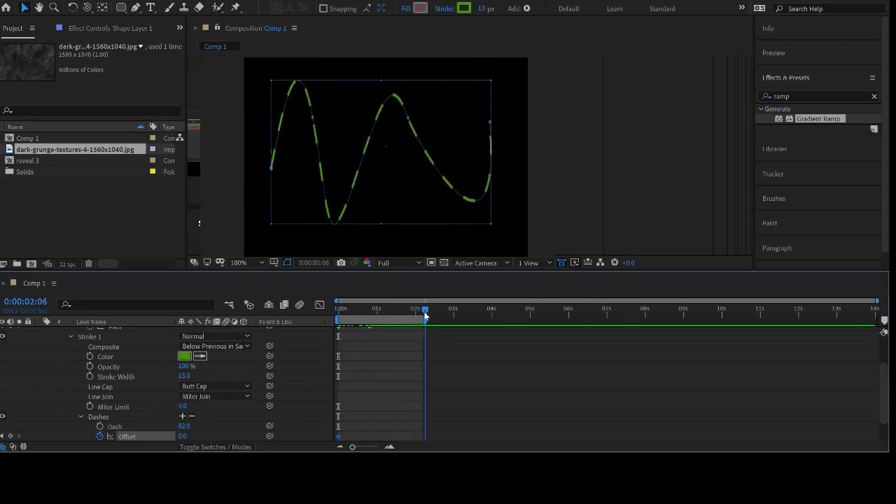
{"action": "left_click_drag", "start_coordinate": [184, 435], "coordinate": [2, 437]}
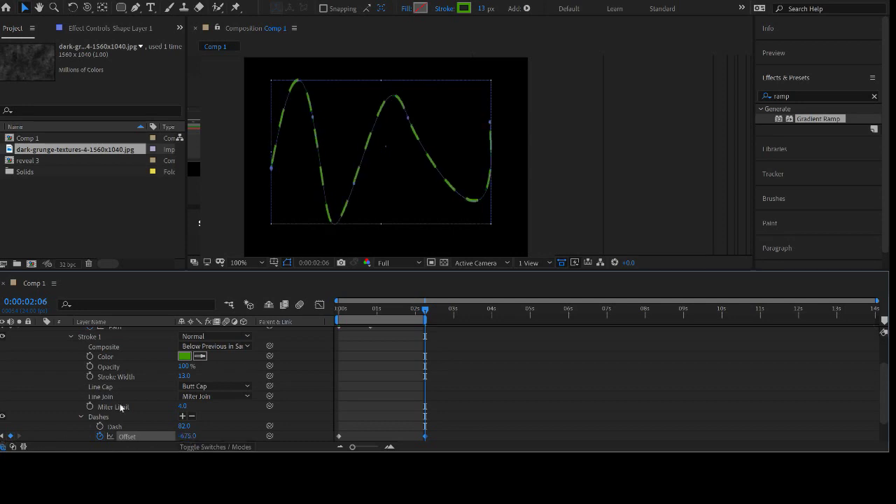
{"action": "left_click_drag", "start_coordinate": [374, 313], "coordinate": [420, 326]}
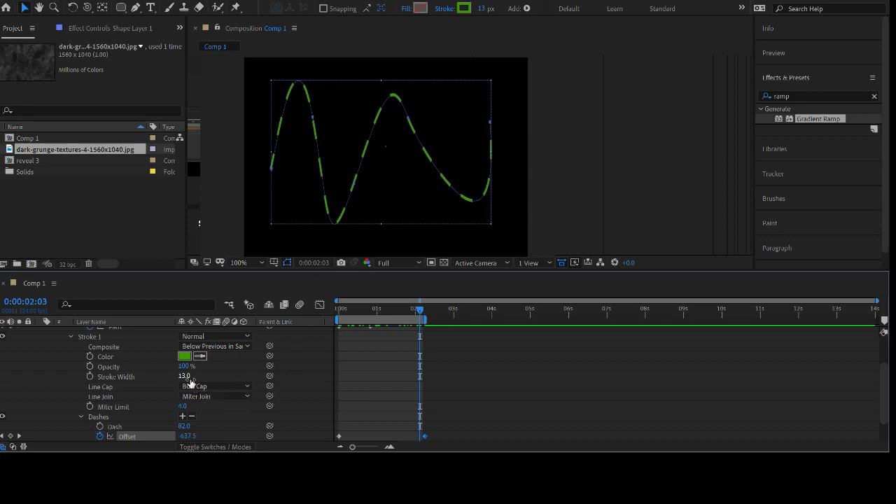
- Set the dashed stroke's width to 46 with Round Cap and Round Join, and scrub through the animation
{"action": "left_click_drag", "start_coordinate": [185, 377], "coordinate": [202, 370]}
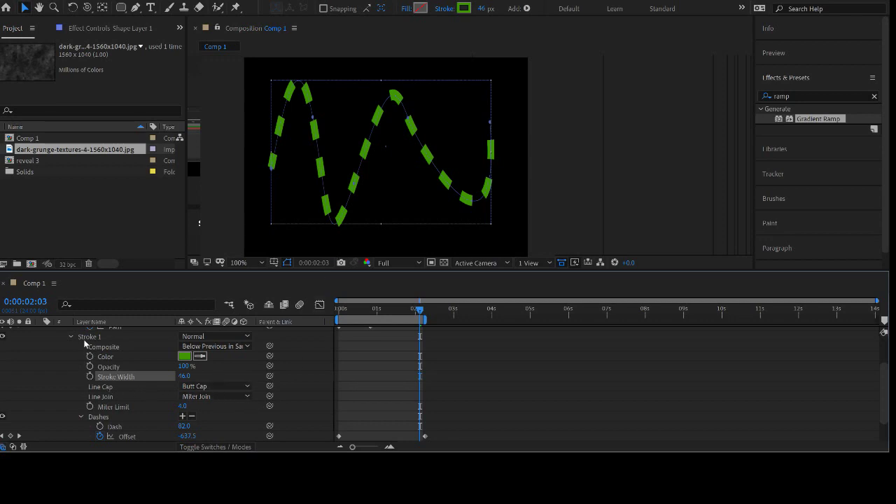
{"action": "left_click", "coordinate": [205, 413]}
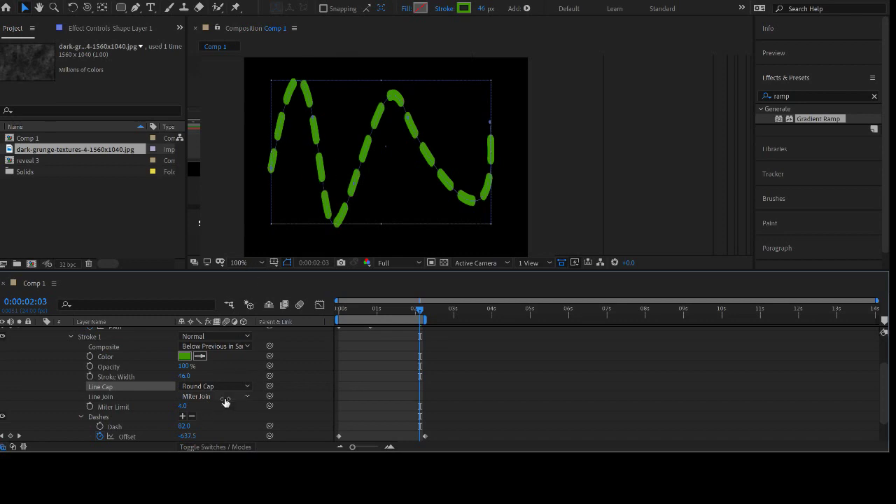
{"action": "left_click", "coordinate": [216, 418]}
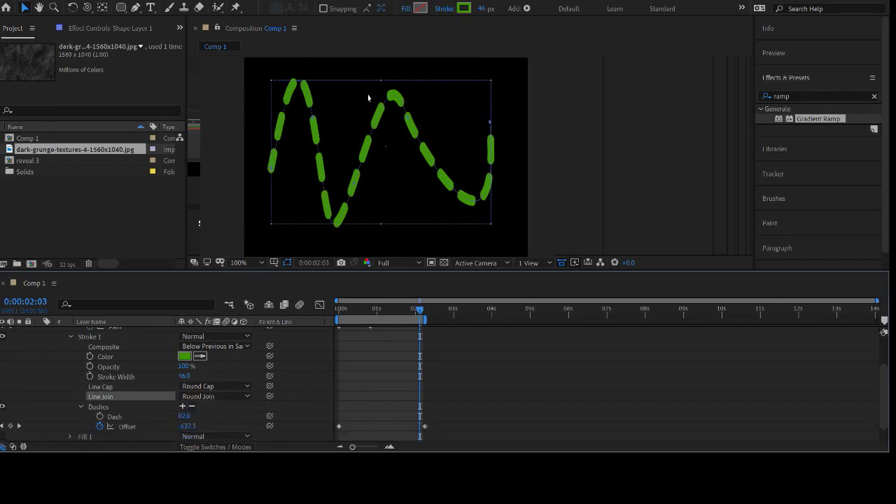
{"action": "left_click_drag", "start_coordinate": [417, 311], "coordinate": [396, 317]}
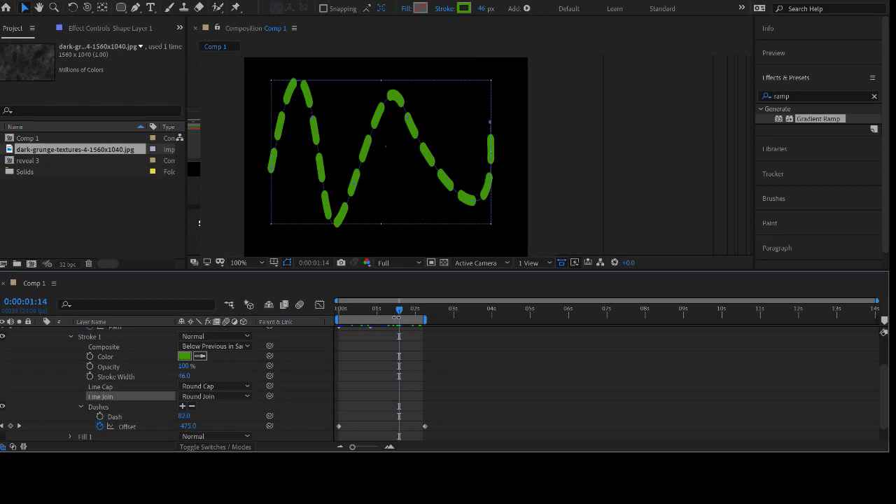
- Delete the dashed curve's shape layer from the composition
{"action": "scroll", "coordinate": [122, 362], "scroll_direction": "up", "scroll_amount": 3}
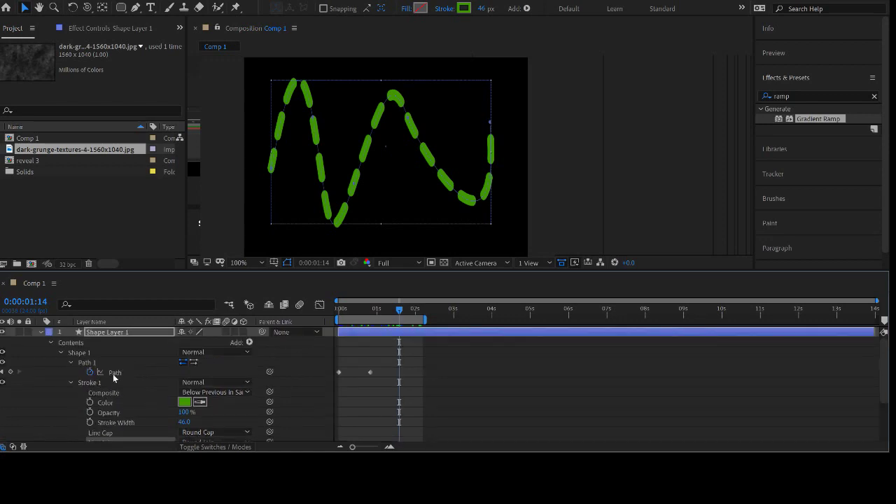
{"action": "left_click", "coordinate": [109, 333]}
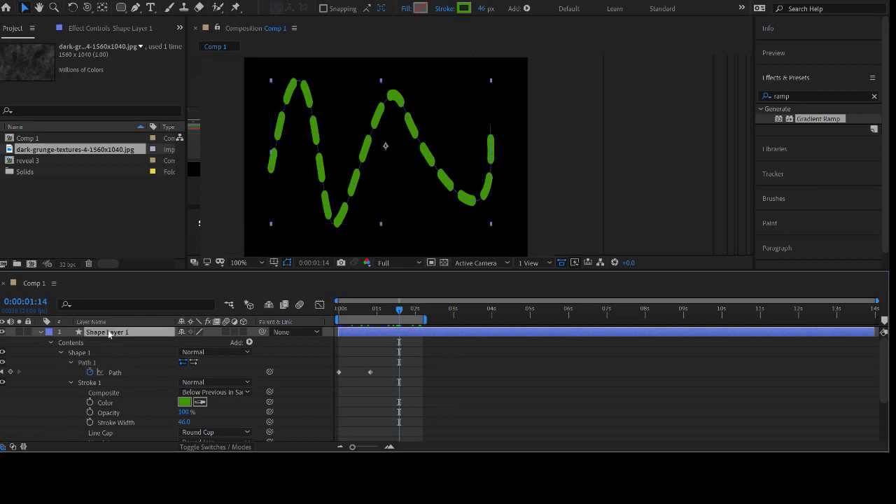
{"action": "key", "text": "Delete"}
- Draw a straight vertical three-point line with the Pen tool in the left part of the composition and deselect it
{"action": "key", "text": "g"}
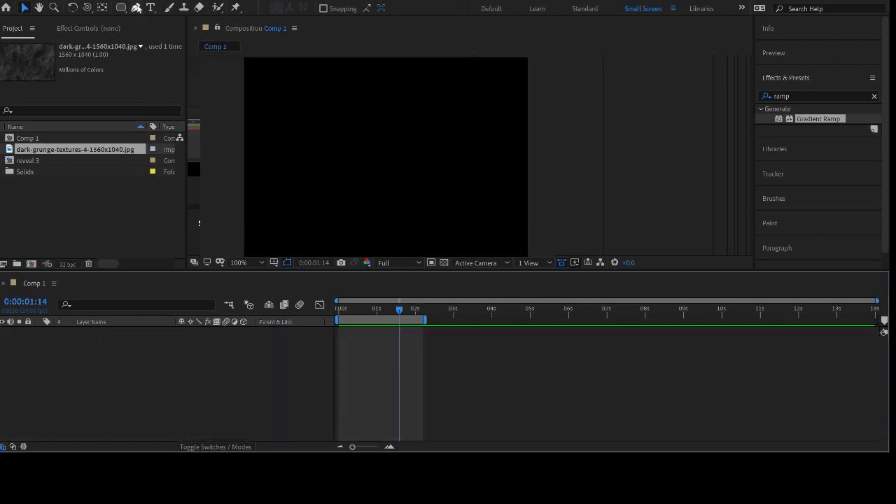
{"action": "left_click", "coordinate": [301, 103]}
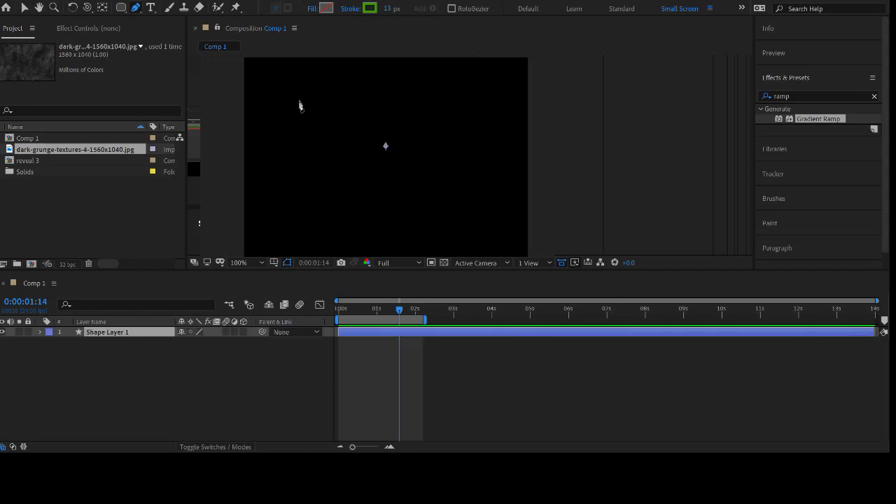
{"action": "left_click", "coordinate": [300, 155]}
{"action": "left_click", "coordinate": [300, 215]}
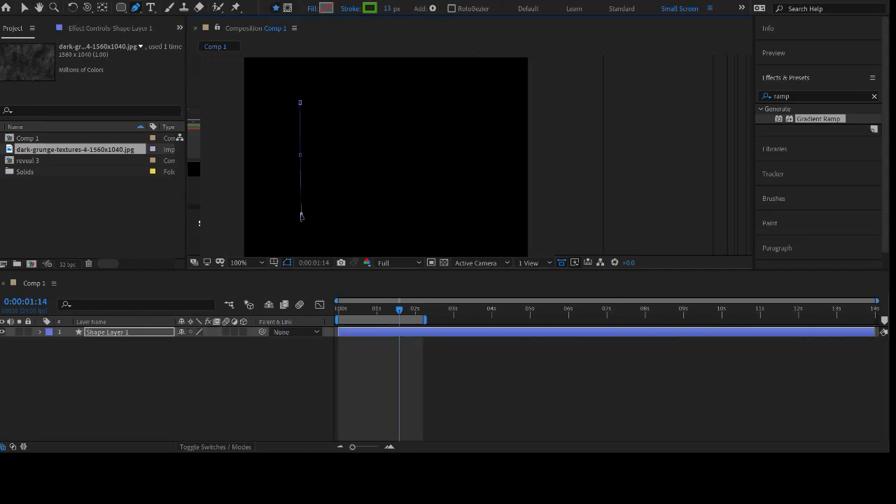
{"action": "left_click", "coordinate": [365, 368]}
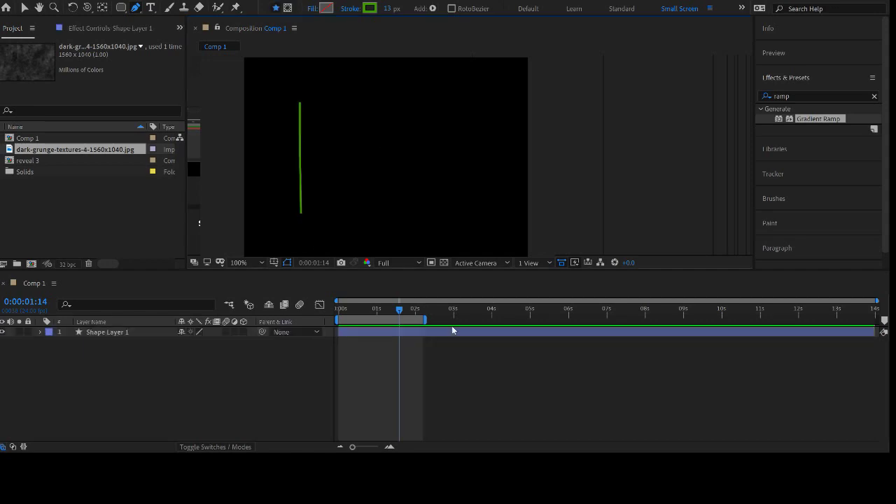
- Draw a curved, roughly vertical three-point line with the Pen tool in the right part of the composition
{"action": "left_click", "coordinate": [456, 72]}
{"action": "left_click_drag", "start_coordinate": [467, 146], "coordinate": [460, 183]}
{"action": "left_click_drag", "start_coordinate": [445, 216], "coordinate": [433, 219]}
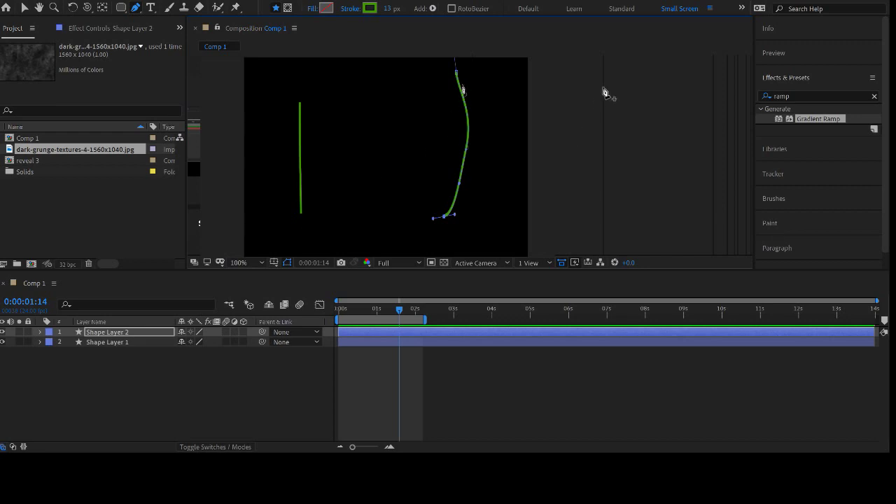
- Enable keyframing of the straight line's Path in Shape Layer 1 at 0:00:00:00, expanding both shape layers' properties
{"action": "left_click", "coordinate": [107, 342]}
{"action": "left_click", "coordinate": [40, 341]}
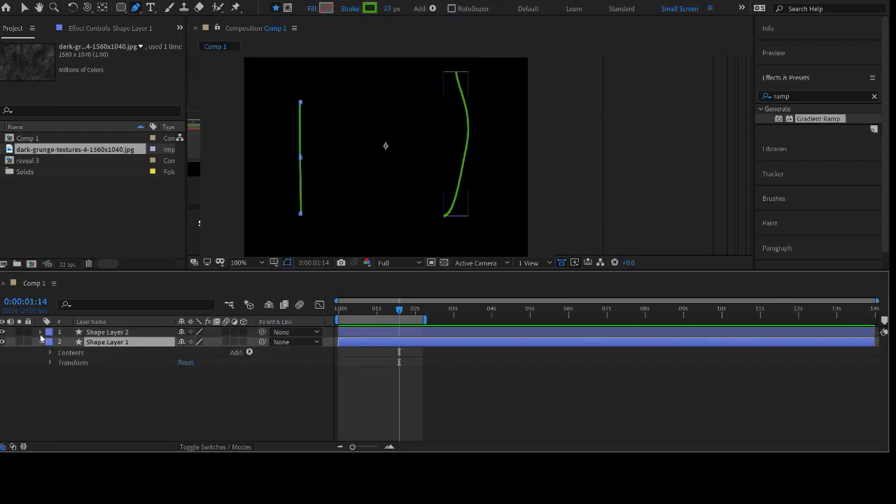
{"action": "left_click", "coordinate": [40, 332]}
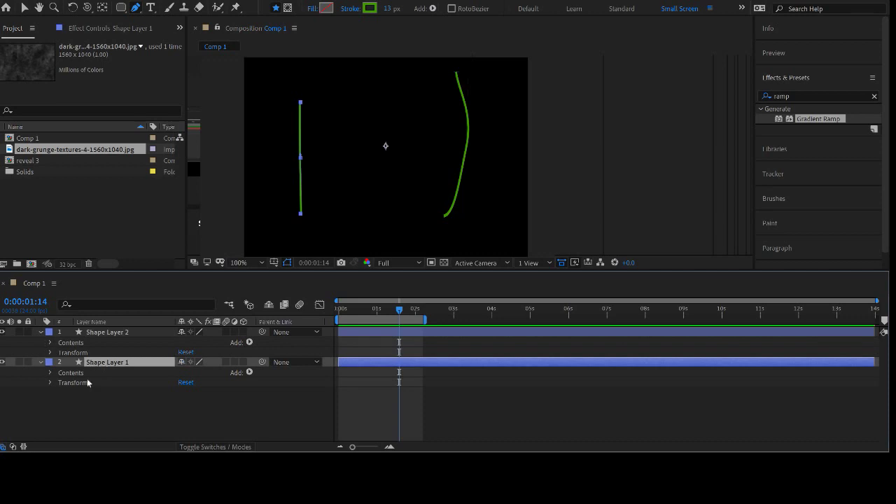
{"action": "left_click", "coordinate": [50, 373]}
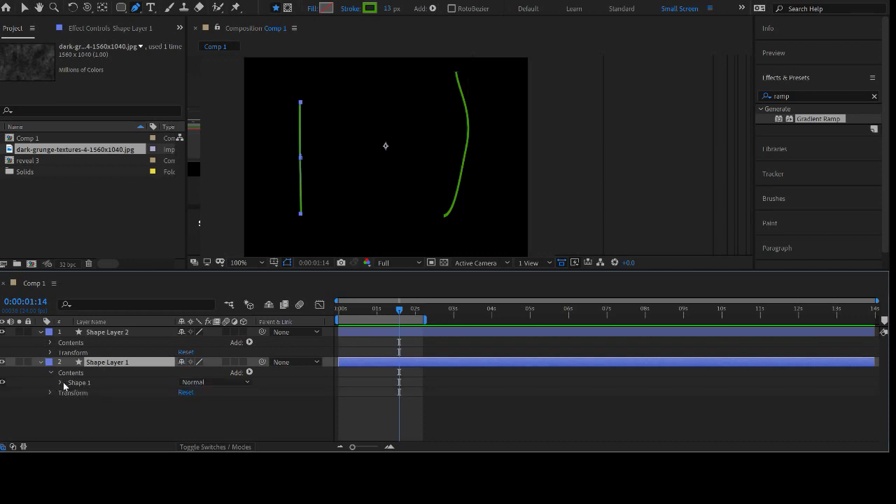
{"action": "left_click", "coordinate": [61, 383]}
{"action": "left_click_drag", "start_coordinate": [400, 311], "coordinate": [339, 312]}
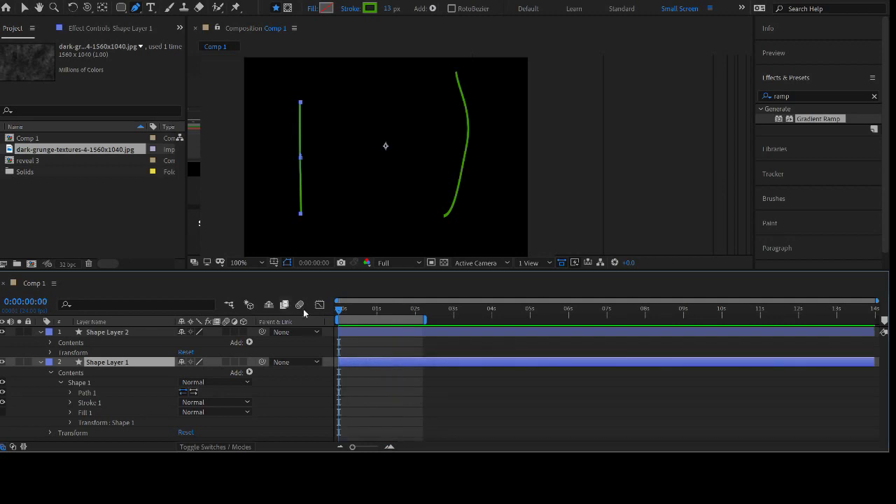
{"action": "left_click", "coordinate": [71, 393]}
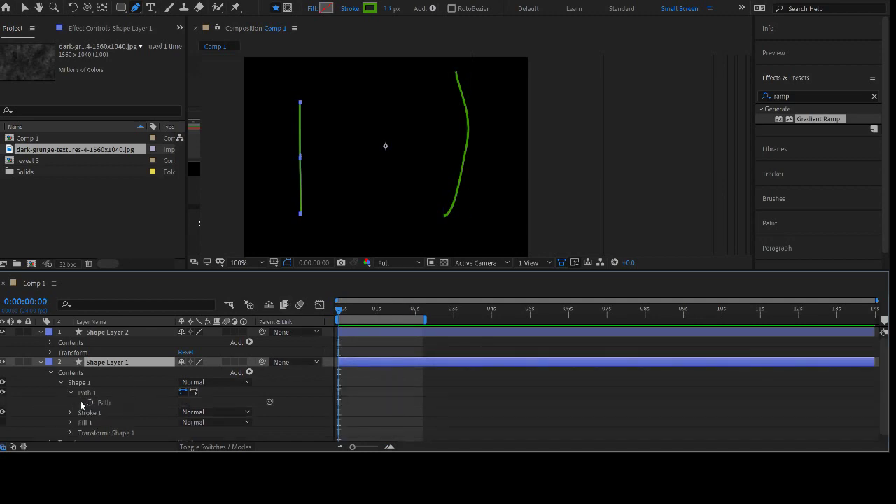
{"action": "left_click", "coordinate": [90, 404]}
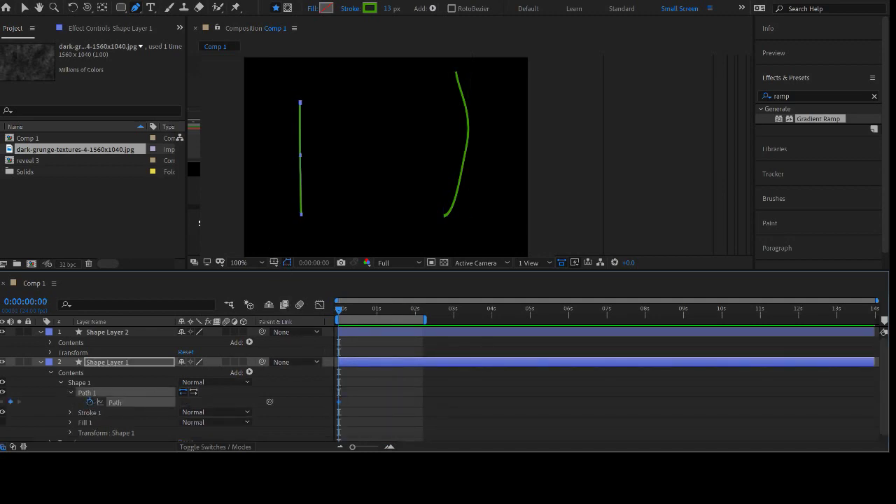
- Bend the straight line at 0:00:00:08 by moving its middle point to the right and its lower end up and slightly left
{"action": "left_click", "coordinate": [25, 7]}
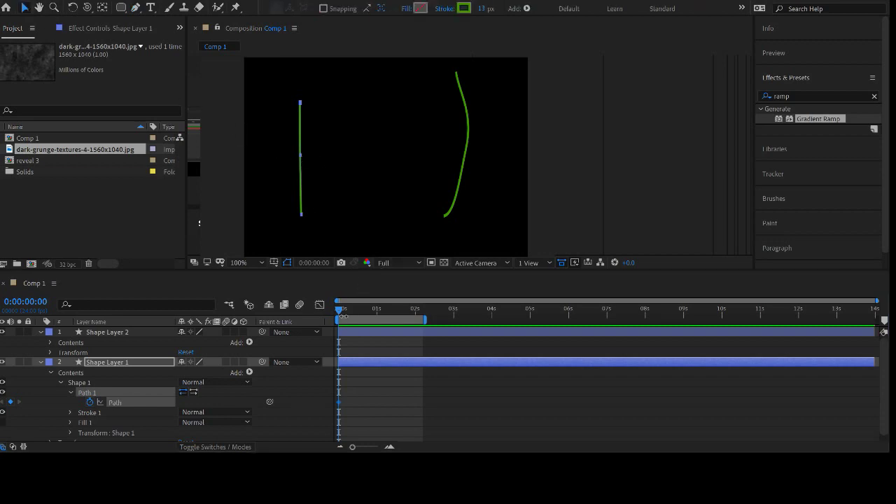
{"action": "left_click_drag", "start_coordinate": [338, 311], "coordinate": [352, 311]}
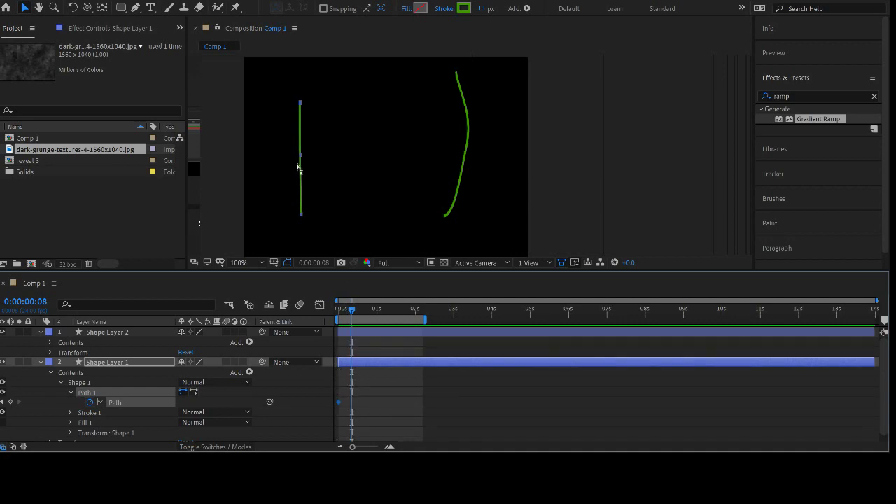
{"action": "left_click", "coordinate": [301, 156]}
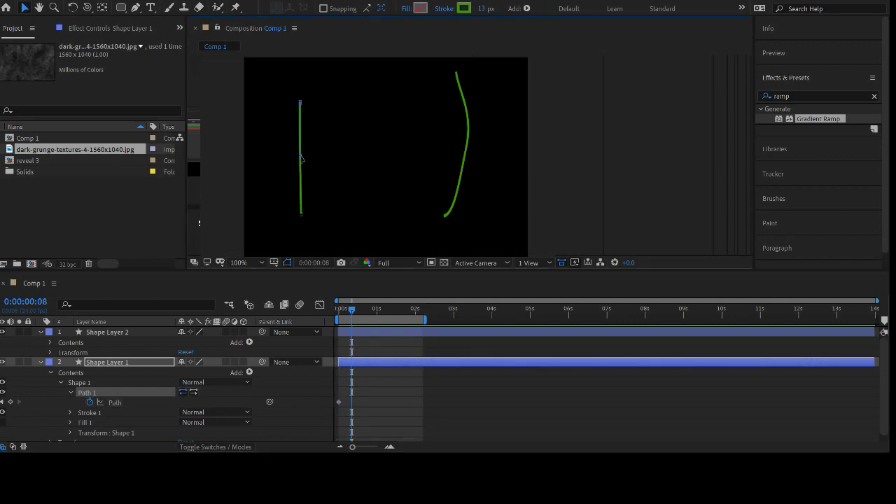
{"action": "left_click_drag", "start_coordinate": [302, 159], "coordinate": [312, 154]}
{"action": "left_click_drag", "start_coordinate": [301, 213], "coordinate": [306, 272]}
{"action": "left_click_drag", "start_coordinate": [353, 310], "coordinate": [325, 307]}
{"action": "key", "text": "k"}
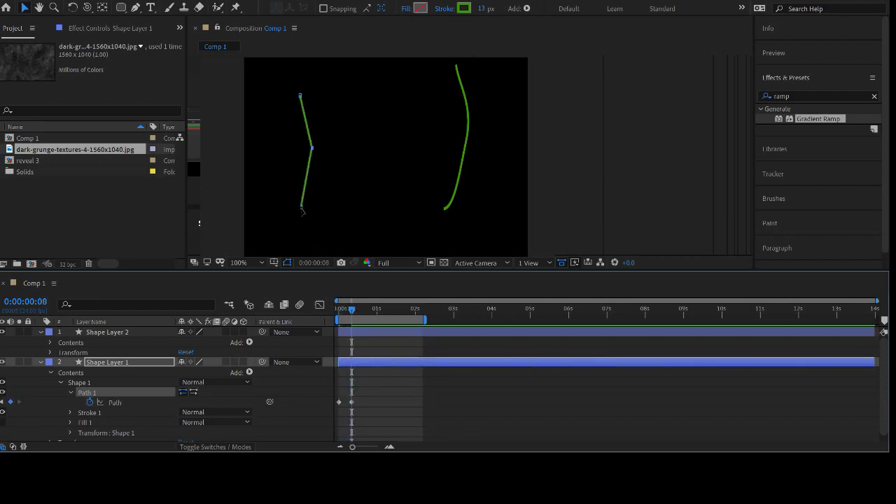
{"action": "left_click_drag", "start_coordinate": [302, 206], "coordinate": [295, 192]}
- Keyframe the line's path as a straight slant at 0:00:00:15 by swinging its lower end right, and as nearly vertical at 0:00:00:23
{"action": "mouse_move", "coordinate": [351, 310]}
{"action": "left_mouse_down"}
{"action": "mouse_move", "coordinate": [328, 311]}
{"action": "mouse_move", "coordinate": [362, 313]}
{"action": "left_mouse_up"}
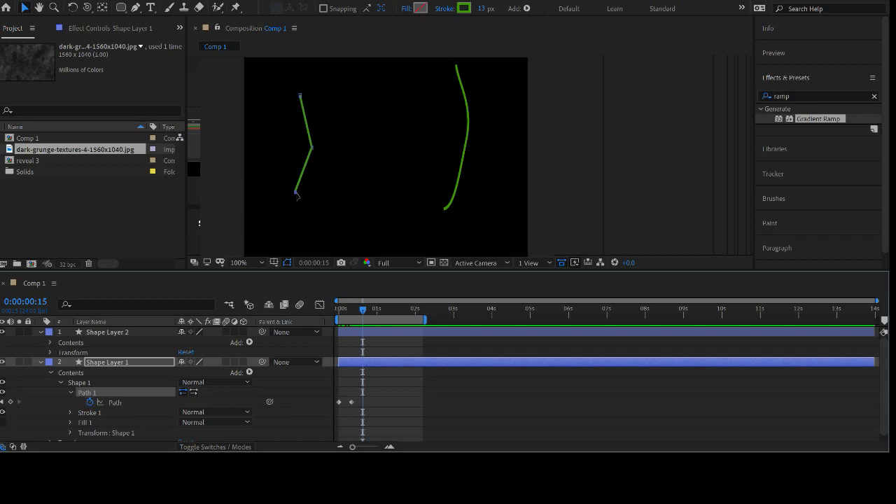
{"action": "left_click_drag", "start_coordinate": [297, 194], "coordinate": [332, 215]}
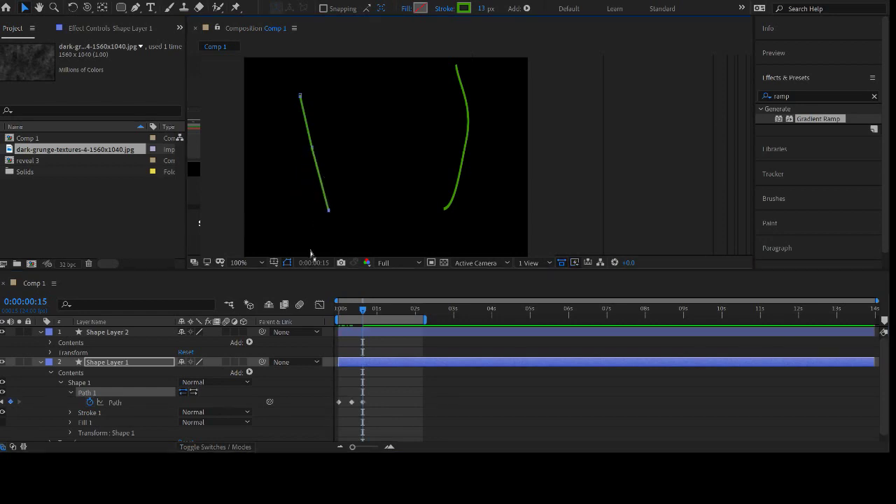
{"action": "mouse_move", "coordinate": [362, 313]}
{"action": "left_mouse_down"}
{"action": "mouse_move", "coordinate": [330, 311]}
{"action": "mouse_move", "coordinate": [375, 319]}
{"action": "left_mouse_up"}
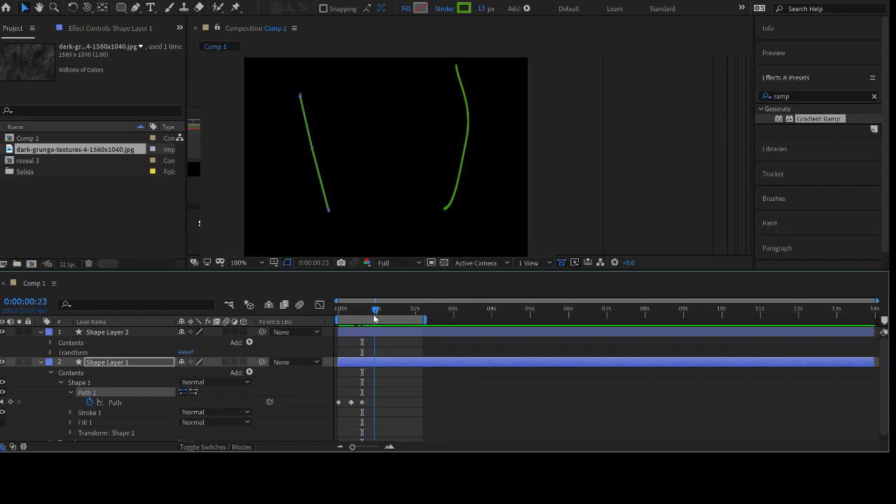
{"action": "left_click_drag", "start_coordinate": [299, 98], "coordinate": [323, 96]}
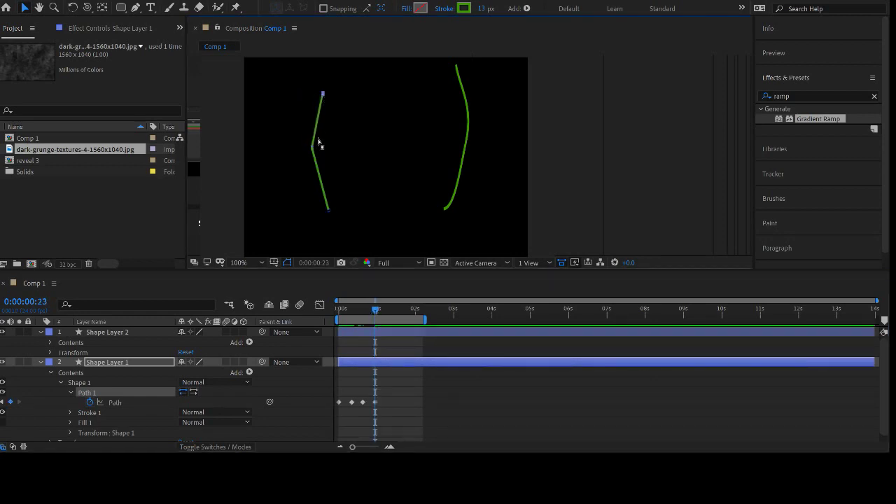
{"action": "left_click_drag", "start_coordinate": [313, 150], "coordinate": [331, 152]}
{"action": "left_click_drag", "start_coordinate": [324, 94], "coordinate": [333, 94]}
{"action": "left_click_drag", "start_coordinate": [377, 310], "coordinate": [386, 327]}
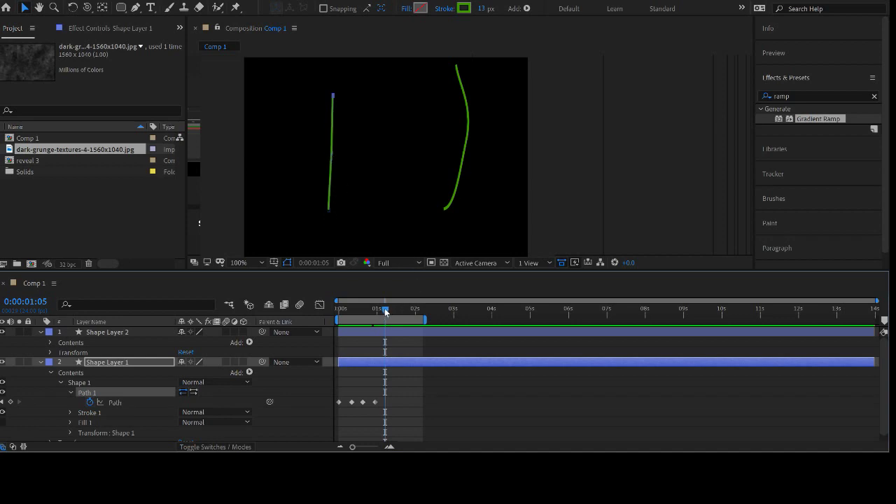
{"action": "mouse_move", "coordinate": [385, 312]}
{"action": "left_mouse_down"}
{"action": "mouse_move", "coordinate": [328, 308]}
{"action": "mouse_move", "coordinate": [378, 310]}
{"action": "left_mouse_up"}
- Move the curved line left towards the straight one, and show only Shape Layer 1's keyframed properties
{"action": "left_click", "coordinate": [469, 119]}
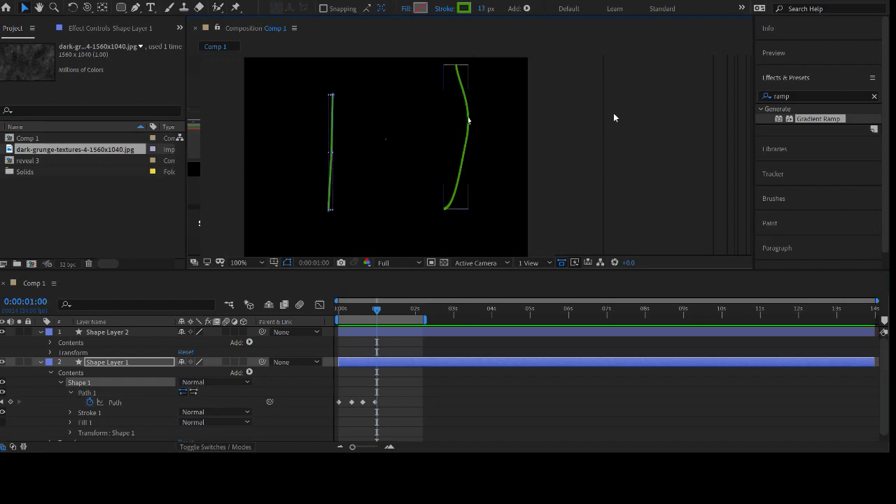
{"action": "left_click_drag", "start_coordinate": [469, 120], "coordinate": [425, 130]}
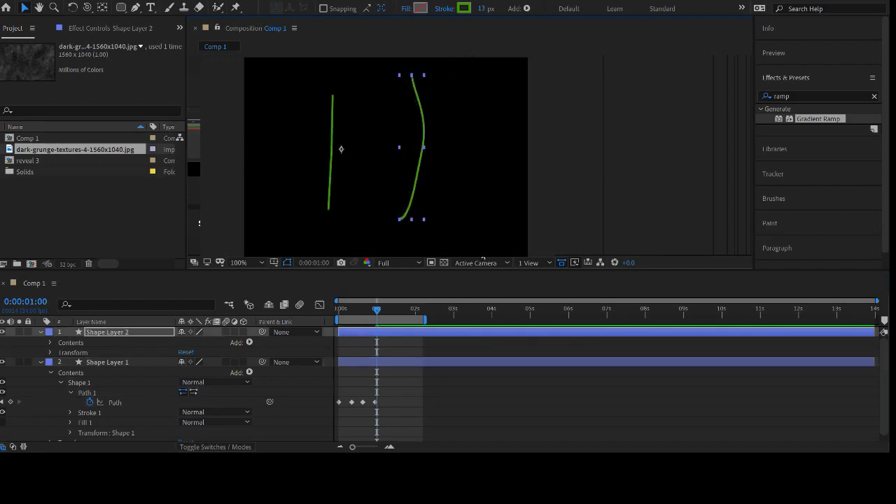
{"action": "left_click", "coordinate": [433, 363]}
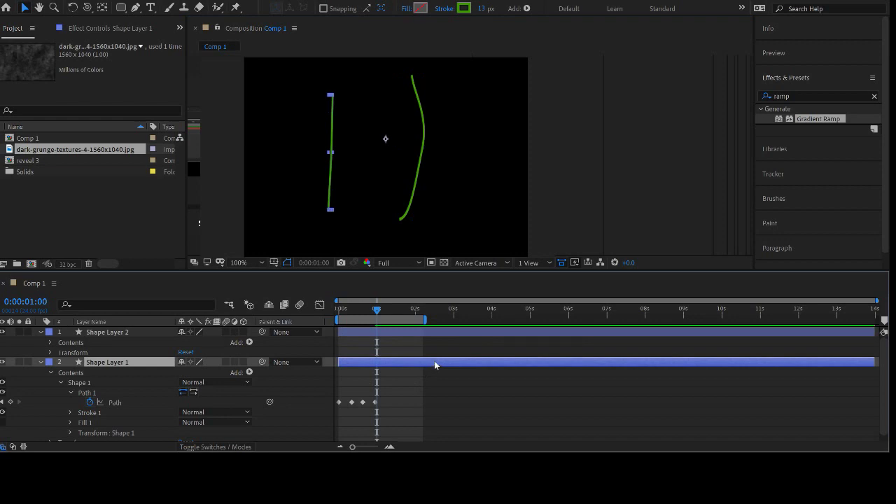
{"action": "key", "text": "u"}
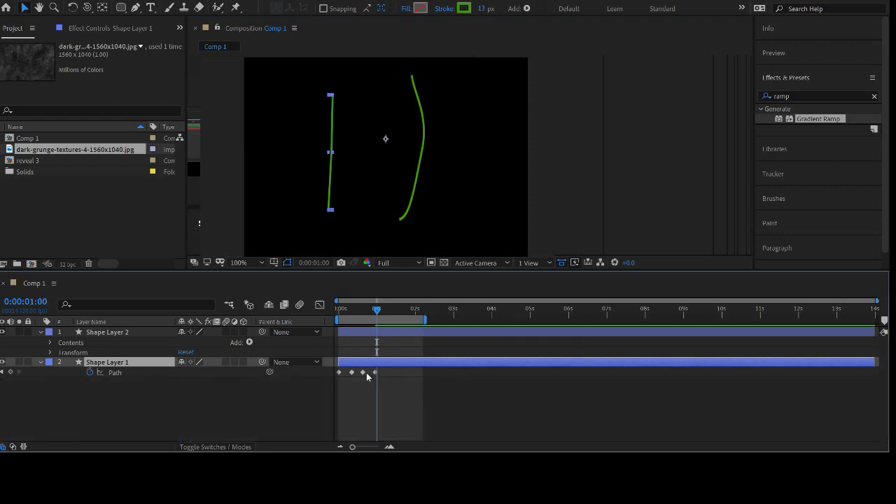
- Expand Shape Layer 2 down to its Path property and enable keyframing for it at 0:00:00:00
{"action": "left_click", "coordinate": [398, 329]}
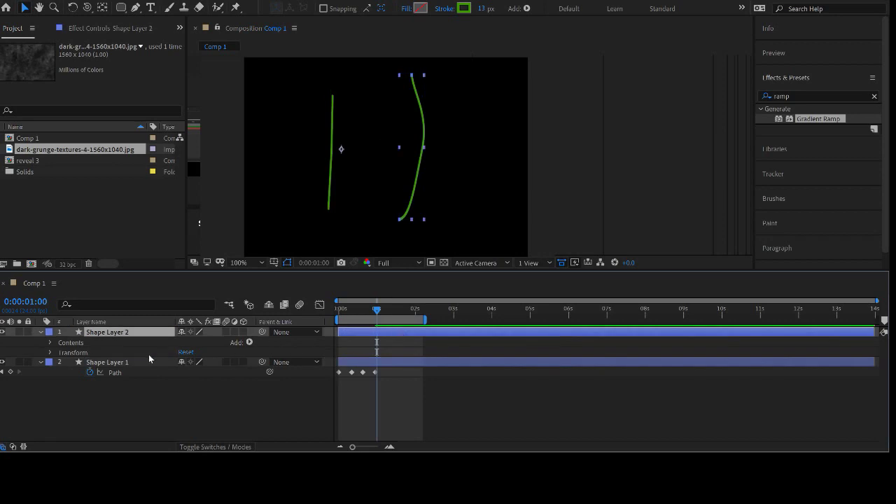
{"action": "left_click", "coordinate": [51, 342]}
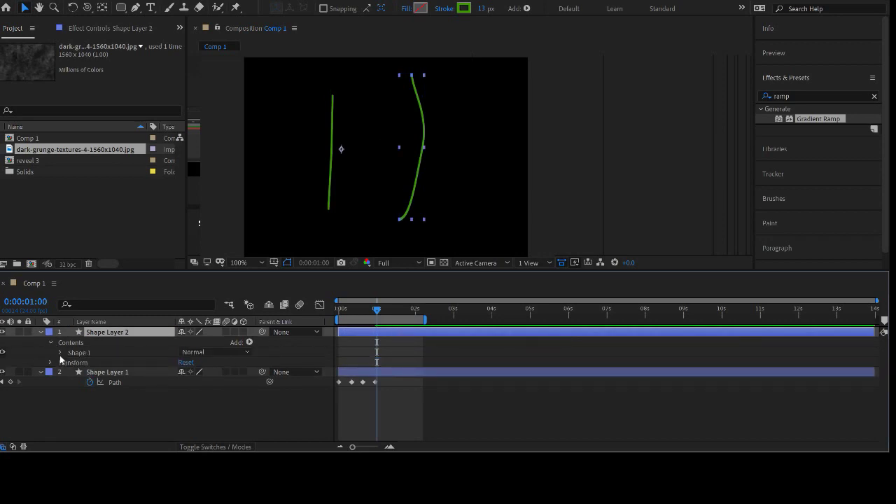
{"action": "left_click", "coordinate": [60, 353]}
{"action": "left_click", "coordinate": [70, 362]}
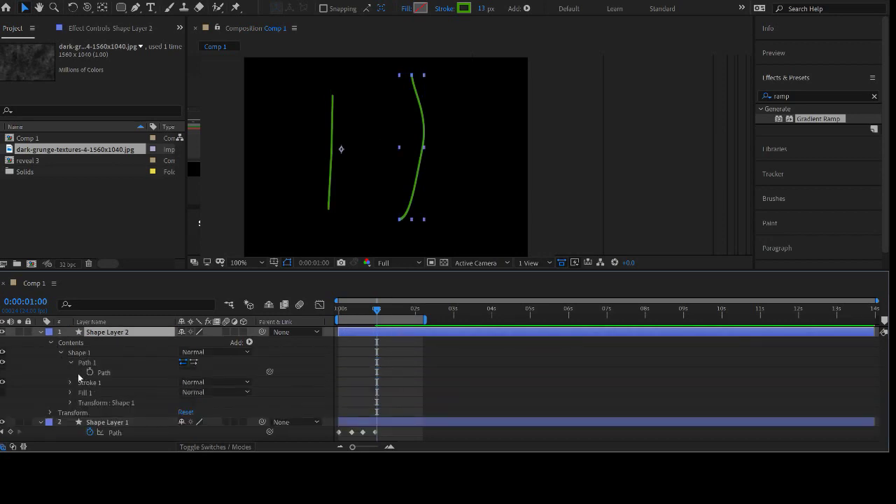
{"action": "left_click_drag", "start_coordinate": [380, 311], "coordinate": [294, 313]}
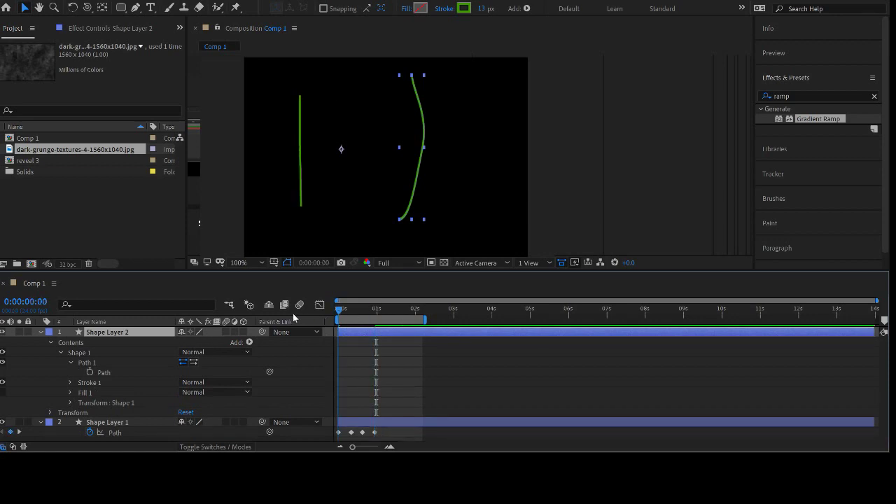
{"action": "left_click", "coordinate": [90, 373]}
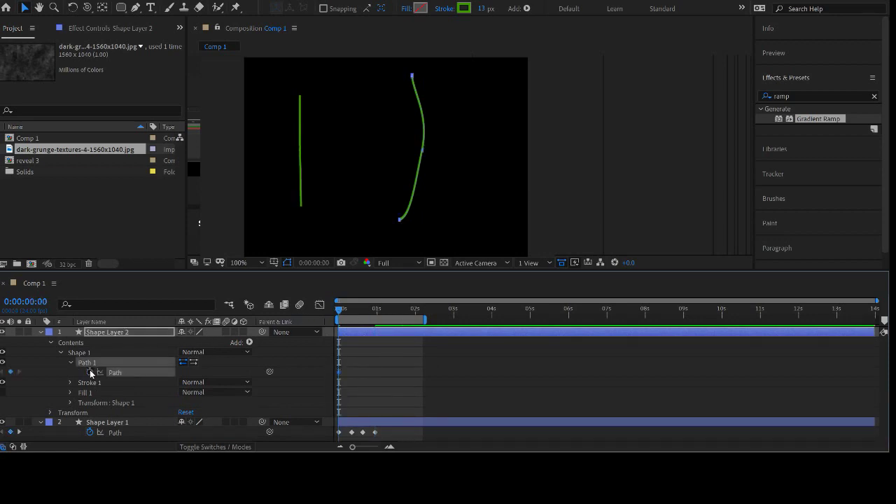
- Bend the curved line further at 0:00:00:07 by moving its middle point right and raising its lower end
{"action": "left_click_drag", "start_coordinate": [342, 313], "coordinate": [354, 311]}
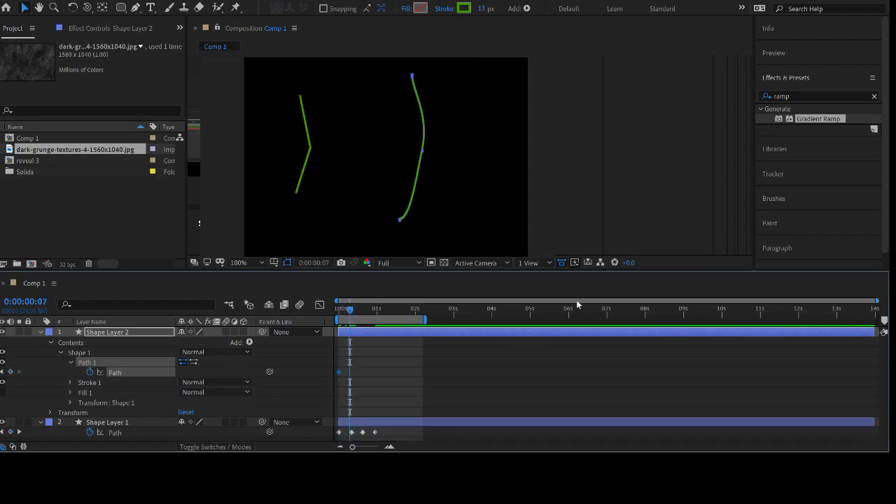
{"action": "left_click", "coordinate": [400, 221]}
{"action": "left_click", "coordinate": [402, 223]}
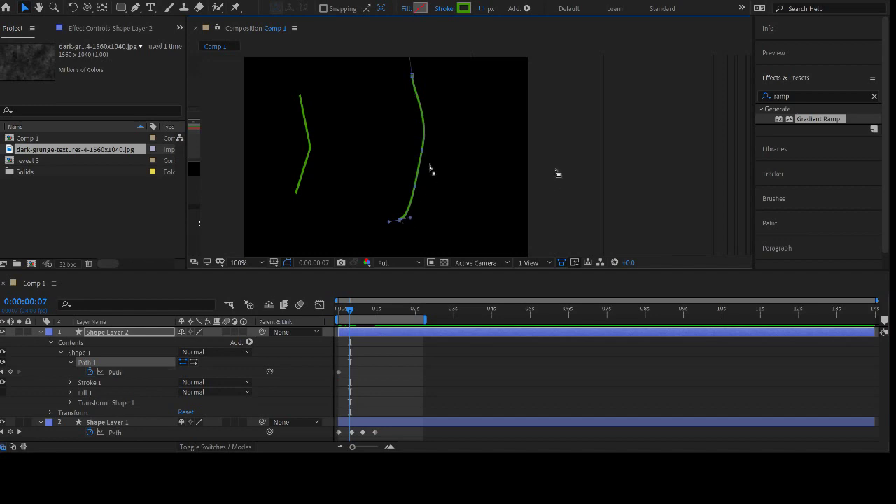
{"action": "left_click_drag", "start_coordinate": [422, 151], "coordinate": [436, 151]}
{"action": "left_click_drag", "start_coordinate": [402, 222], "coordinate": [398, 185]}
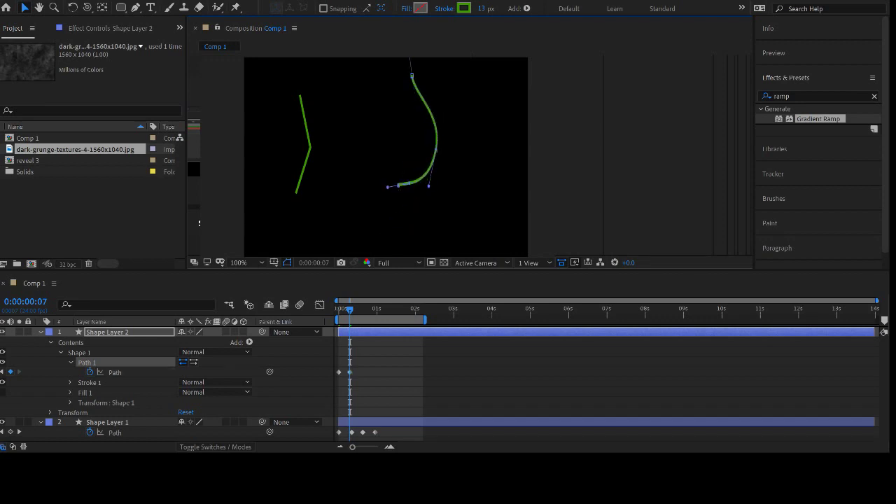
- Straighten the curved line into a nearly vertical one at 0:00:00:14 by moving its three points right and adjusting the Bezier handles
{"action": "left_click_drag", "start_coordinate": [351, 310], "coordinate": [362, 310]}
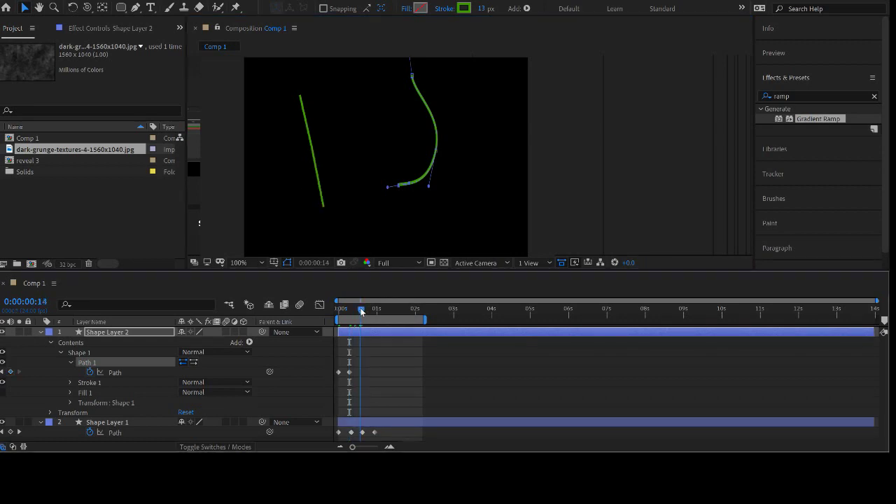
{"action": "left_click_drag", "start_coordinate": [399, 187], "coordinate": [438, 182]}
{"action": "left_click_drag", "start_coordinate": [437, 148], "coordinate": [451, 140]}
{"action": "left_click_drag", "start_coordinate": [458, 106], "coordinate": [449, 102]}
{"action": "mouse_move", "coordinate": [454, 179]}
{"action": "left_mouse_down"}
{"action": "mouse_move", "coordinate": [451, 158]}
{"action": "mouse_move", "coordinate": [448, 181]}
{"action": "left_mouse_up"}
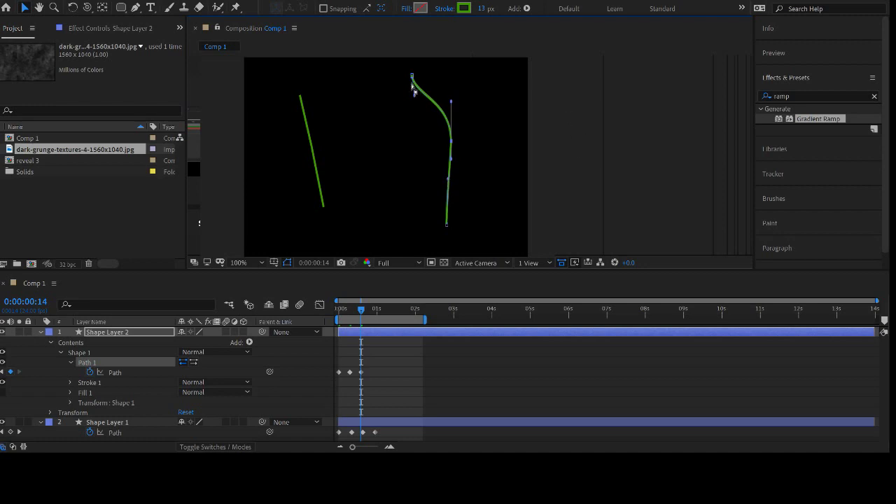
{"action": "left_click_drag", "start_coordinate": [412, 75], "coordinate": [452, 71]}
- Scrub between the path keyframes to compare how the straight-segment line and the curved line bend
{"action": "left_click_drag", "start_coordinate": [363, 311], "coordinate": [378, 310]}
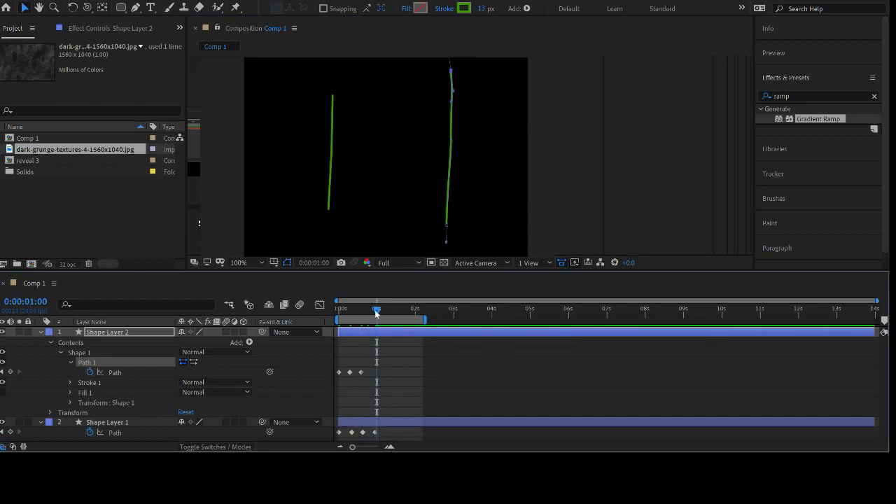
{"action": "left_click_drag", "start_coordinate": [377, 311], "coordinate": [355, 306]}
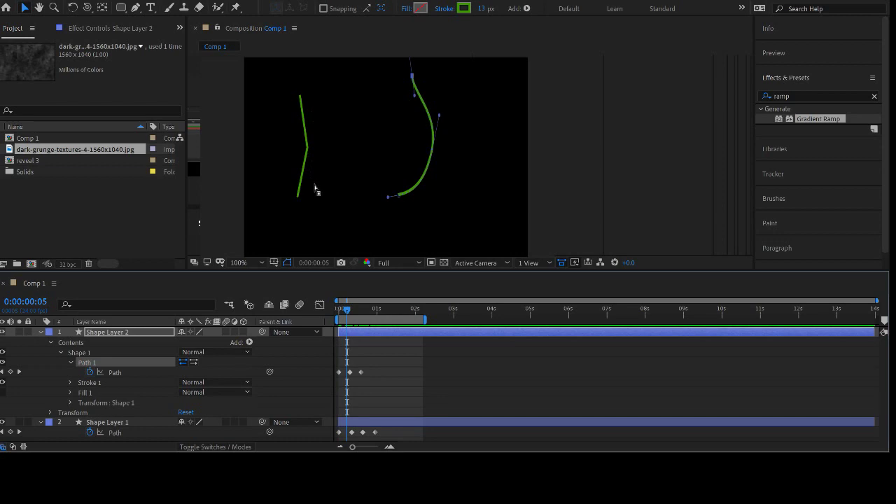
{"action": "left_click_drag", "start_coordinate": [348, 313], "coordinate": [358, 311]}
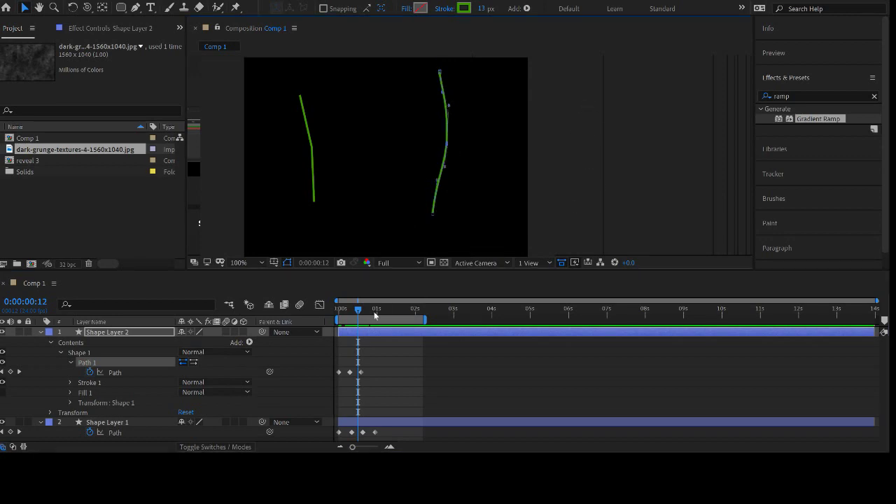
{"action": "left_click", "coordinate": [20, 373]}
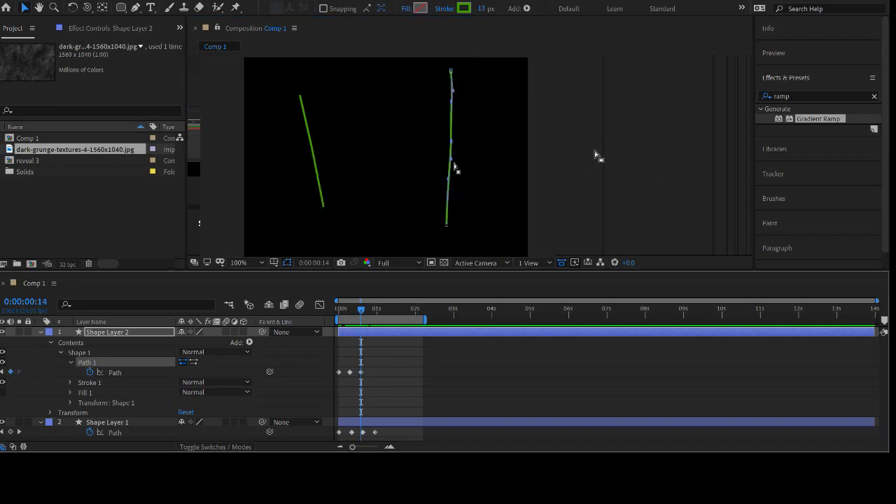
{"action": "left_click_drag", "start_coordinate": [362, 315], "coordinate": [352, 315]}
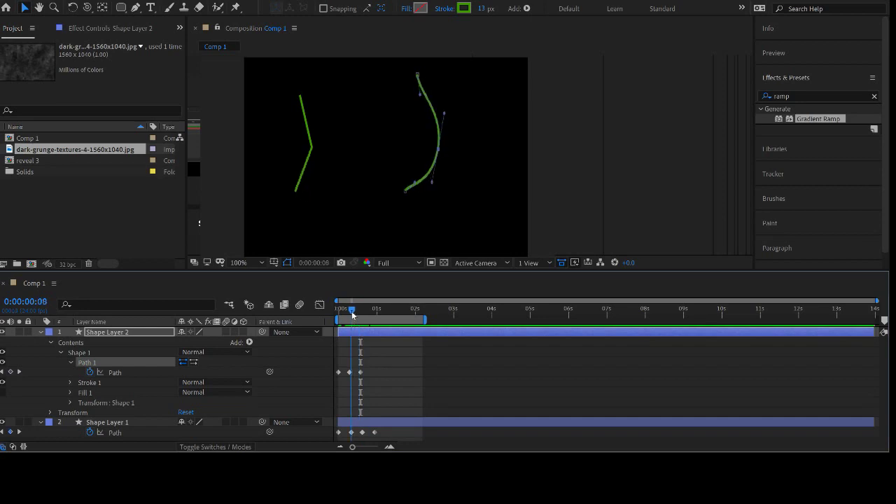
- Convert the curved line's middle point to a corner at 0:00:00:08, nudge the new path keyframe forward, and scrub to compare the motion
{"action": "left_click", "coordinate": [137, 7]}
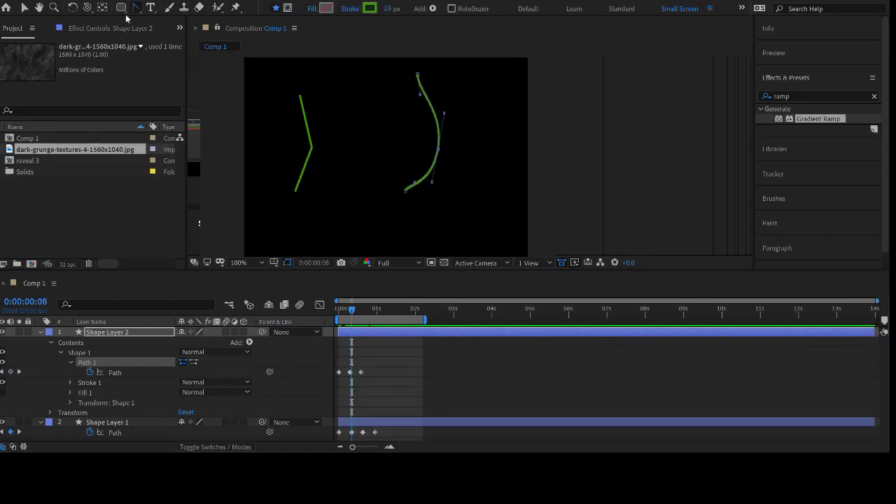
{"action": "left_click", "coordinate": [438, 150]}
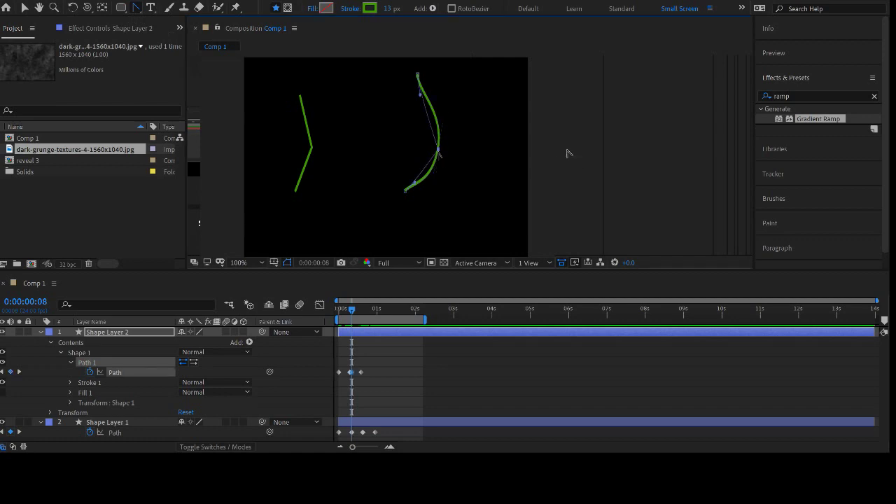
{"action": "left_click_drag", "start_coordinate": [349, 310], "coordinate": [369, 311]}
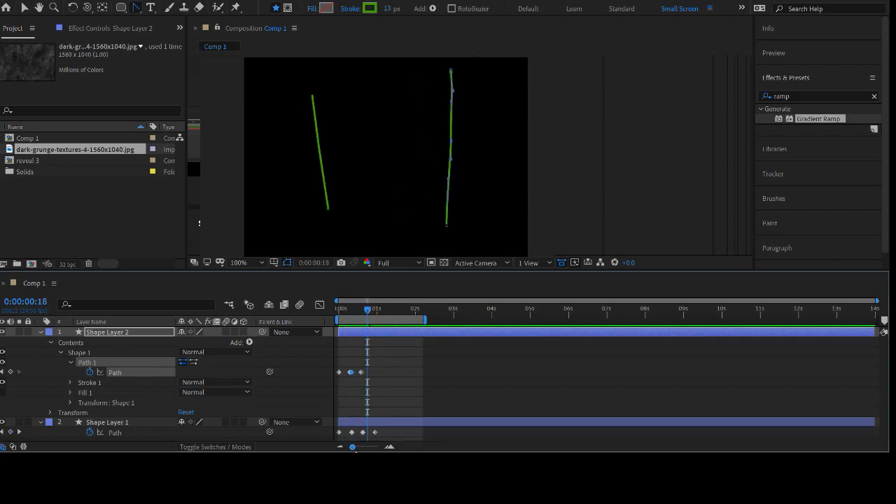
{"action": "left_click_drag", "start_coordinate": [354, 449], "coordinate": [368, 449]}
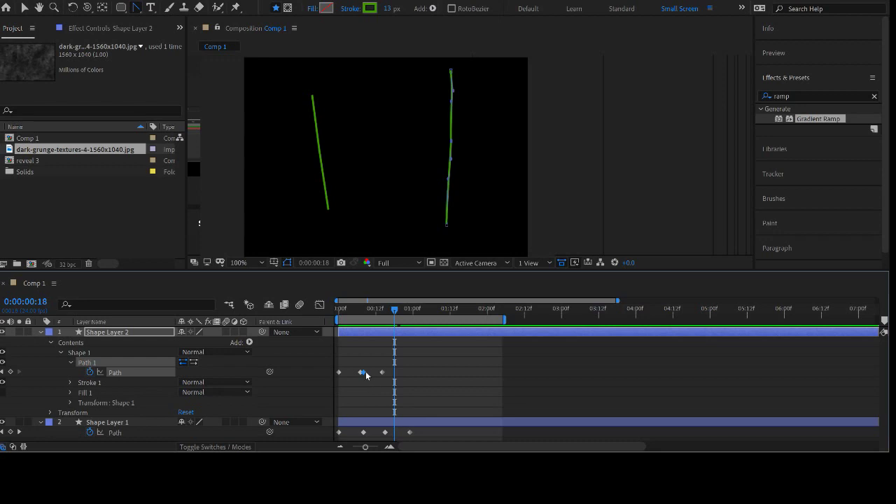
{"action": "left_click_drag", "start_coordinate": [366, 376], "coordinate": [370, 374]}
{"action": "left_click_drag", "start_coordinate": [396, 310], "coordinate": [362, 313]}
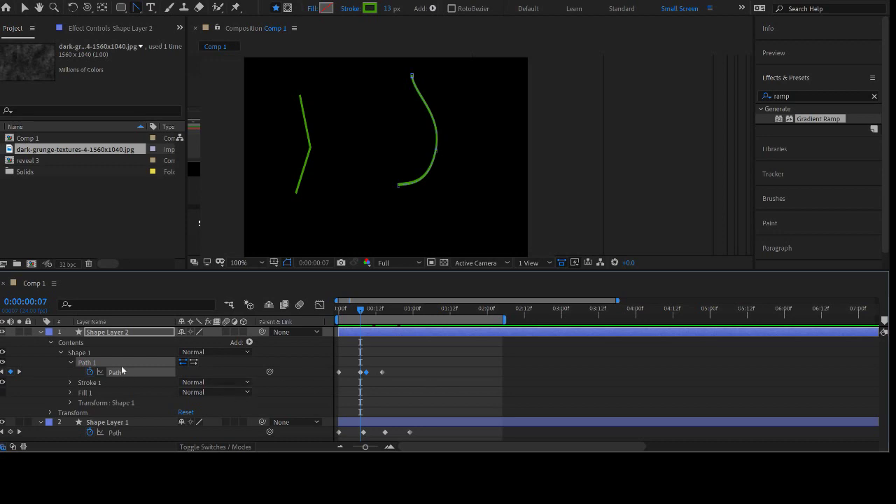
- Show only the keyframed properties of both shape layers, clear their paths, and delete both layers from the composition
{"action": "left_click", "coordinate": [106, 332]}
{"action": "key", "text": "u"}
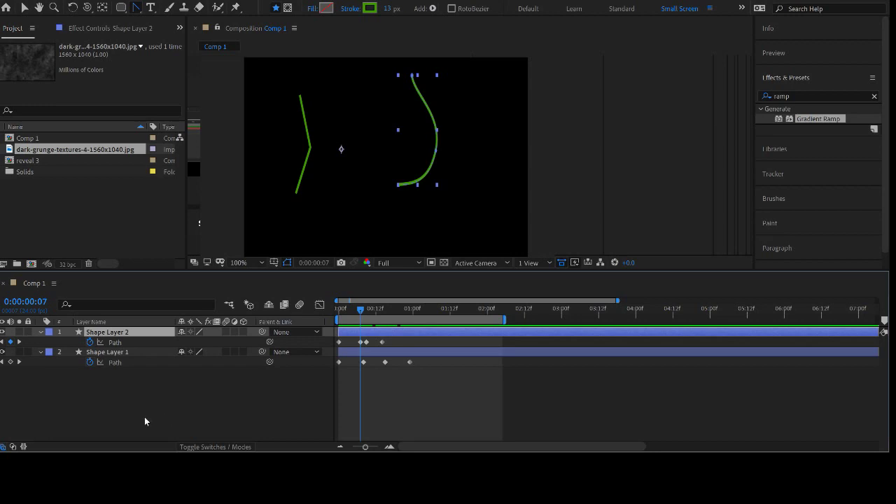
{"action": "left_click_drag", "start_coordinate": [108, 405], "coordinate": [115, 337]}
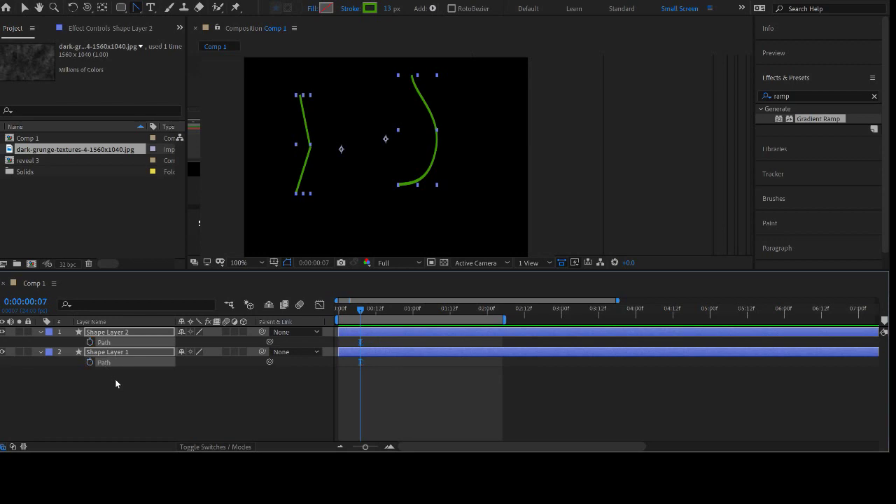
{"action": "left_click_drag", "start_coordinate": [77, 393], "coordinate": [119, 318]}
{"action": "key", "text": "Delete"}
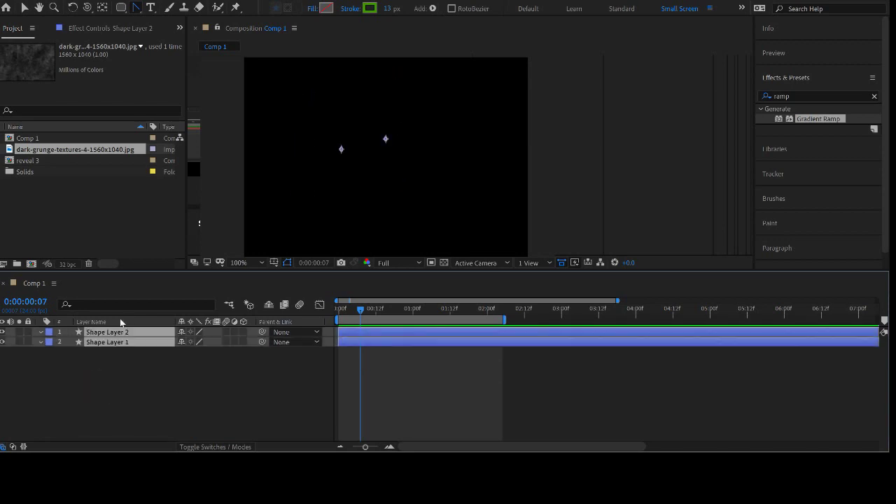
{"action": "left_click_drag", "start_coordinate": [96, 368], "coordinate": [120, 331]}
{"action": "key", "text": "Delete"}
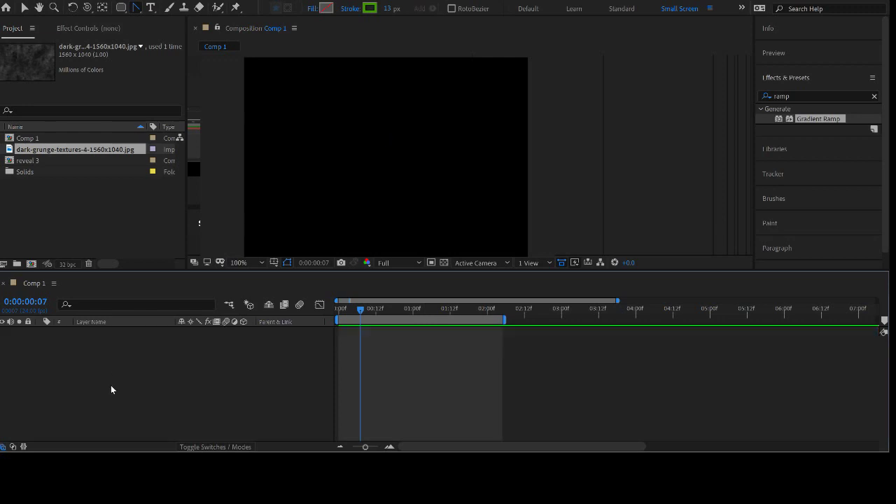
- Draw a winding open path of smooth curves across the composition with the Pen tool, using the green 13 px stroke
{"action": "left_click", "coordinate": [138, 12]}
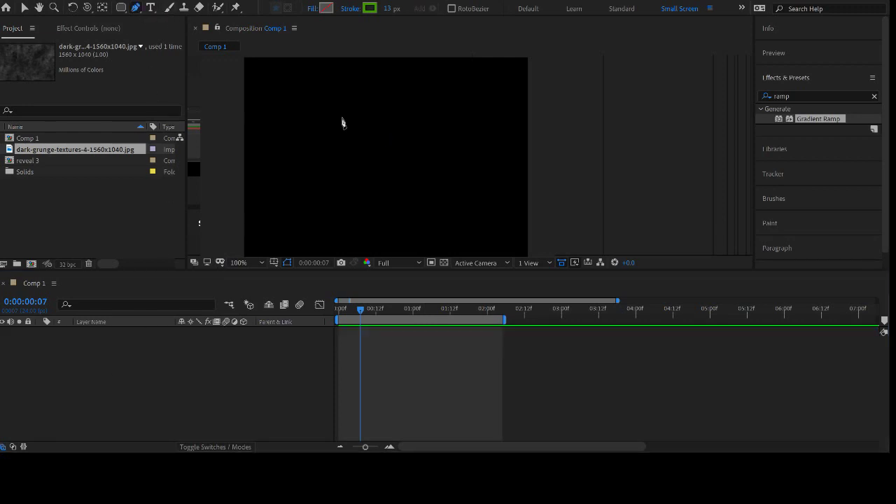
{"action": "left_click_drag", "start_coordinate": [327, 83], "coordinate": [304, 108]}
{"action": "left_click_drag", "start_coordinate": [290, 164], "coordinate": [341, 164]}
{"action": "mouse_move", "coordinate": [358, 168]}
{"action": "left_mouse_down"}
{"action": "mouse_move", "coordinate": [368, 232]}
{"action": "mouse_move", "coordinate": [438, 163]}
{"action": "mouse_move", "coordinate": [480, 162]}
{"action": "left_mouse_up"}
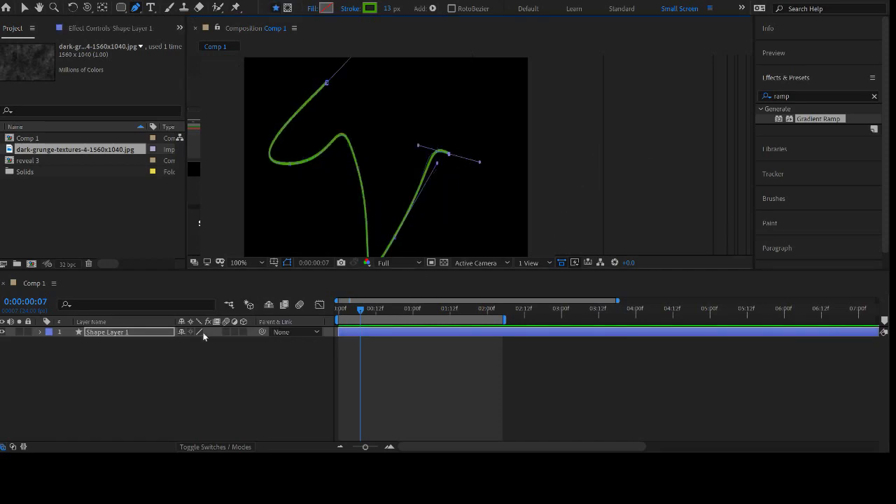
- Expand the new shape layer and add Trim Paths to its contents
{"action": "left_click", "coordinate": [106, 333]}
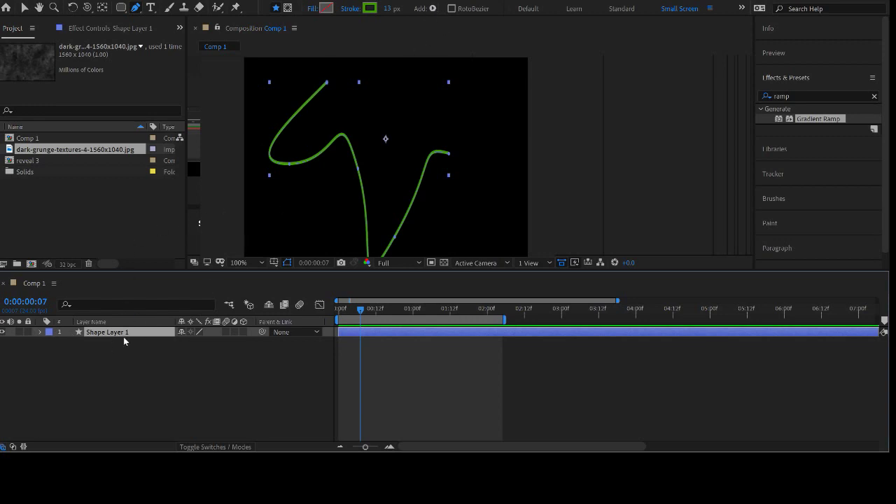
{"action": "left_click", "coordinate": [41, 333]}
{"action": "left_click", "coordinate": [145, 257]}
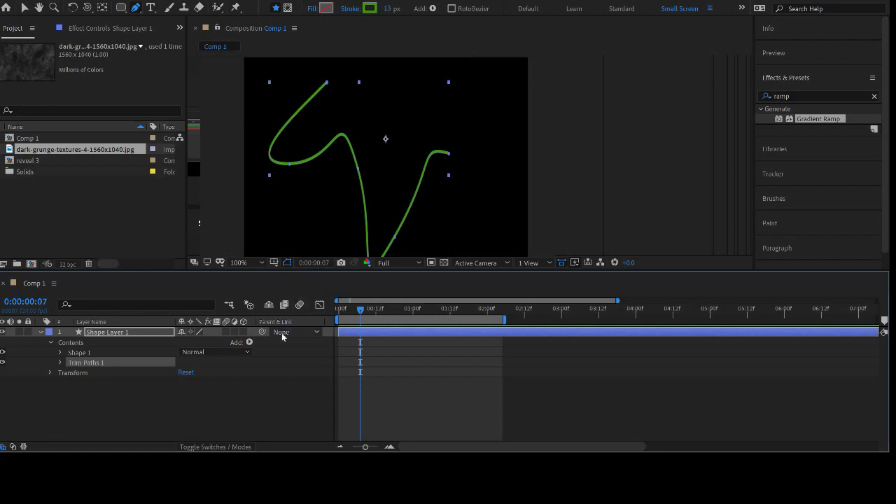
- Expand Trim Paths and keyframe its End property at 100% at both 0:00:00:00 and 0:00:01:02
{"action": "left_click_drag", "start_coordinate": [361, 310], "coordinate": [336, 313]}
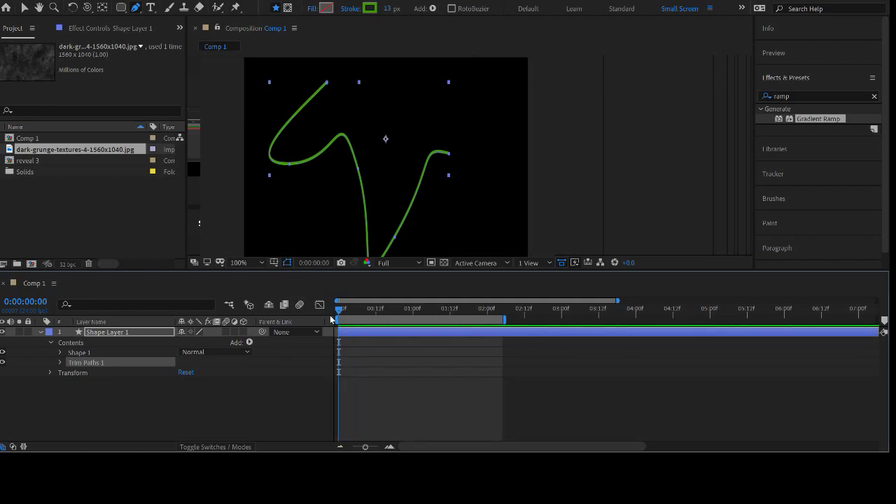
{"action": "left_click", "coordinate": [61, 362]}
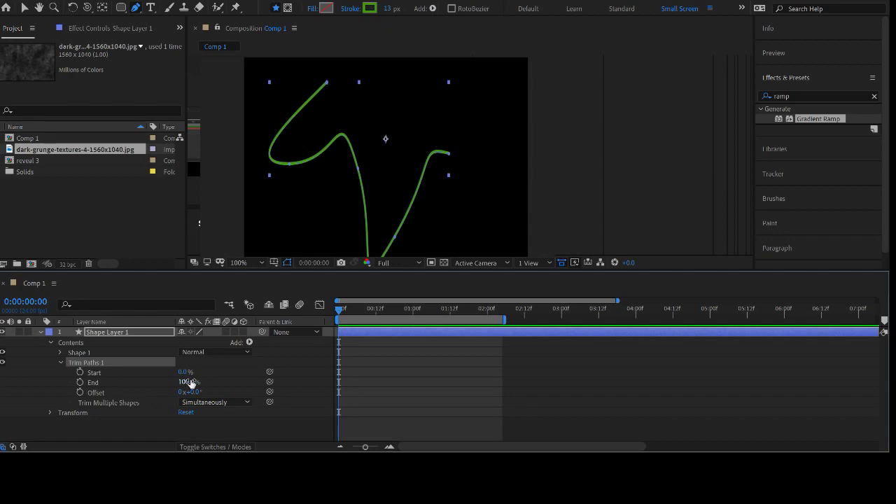
{"action": "mouse_move", "coordinate": [186, 382]}
{"action": "left_mouse_down"}
{"action": "mouse_move", "coordinate": [122, 377]}
{"action": "mouse_move", "coordinate": [232, 377]}
{"action": "left_mouse_up"}
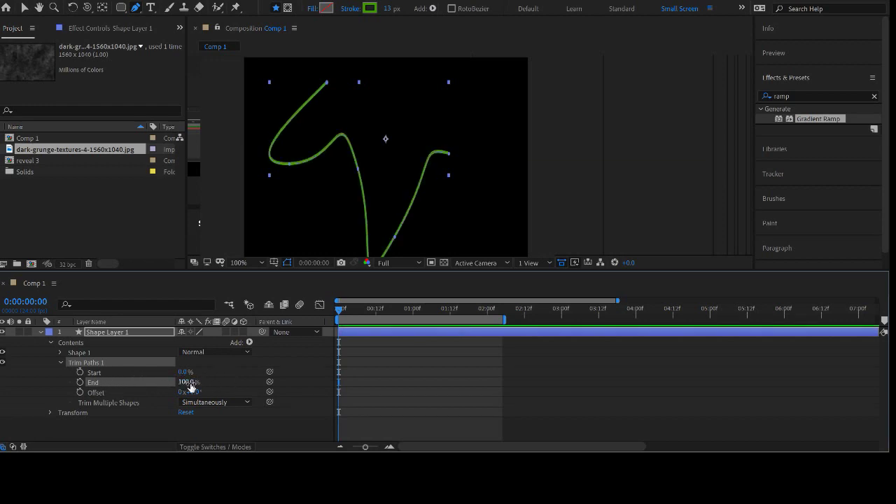
{"action": "left_click", "coordinate": [80, 383]}
{"action": "left_click_drag", "start_coordinate": [340, 309], "coordinate": [420, 313]}
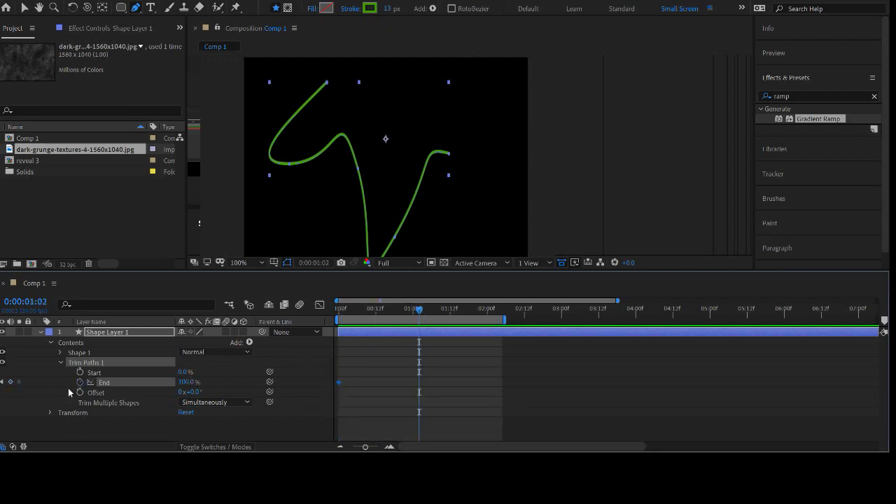
{"action": "left_click", "coordinate": [11, 382]}
- Set the Trim Paths End keyframe at 0:00:00:00 to 0% and scrub to preview the line drawing on
{"action": "left_click_drag", "start_coordinate": [420, 312], "coordinate": [330, 333]}
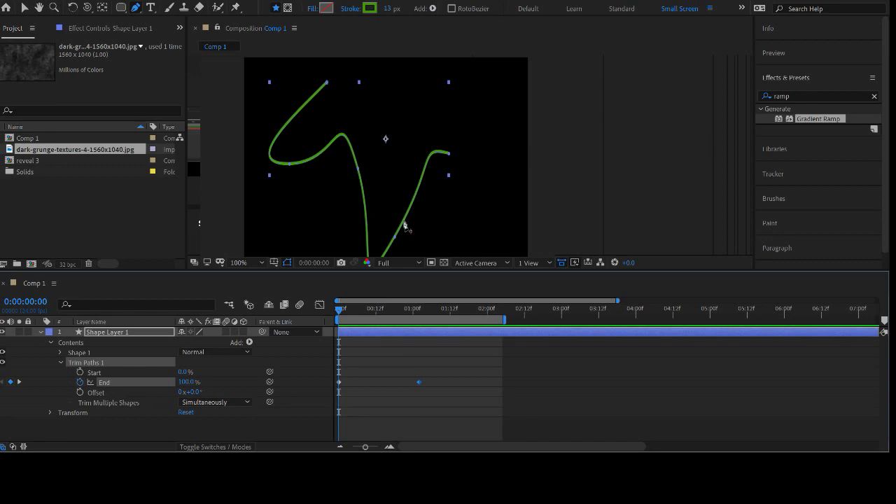
{"action": "left_click", "coordinate": [339, 382]}
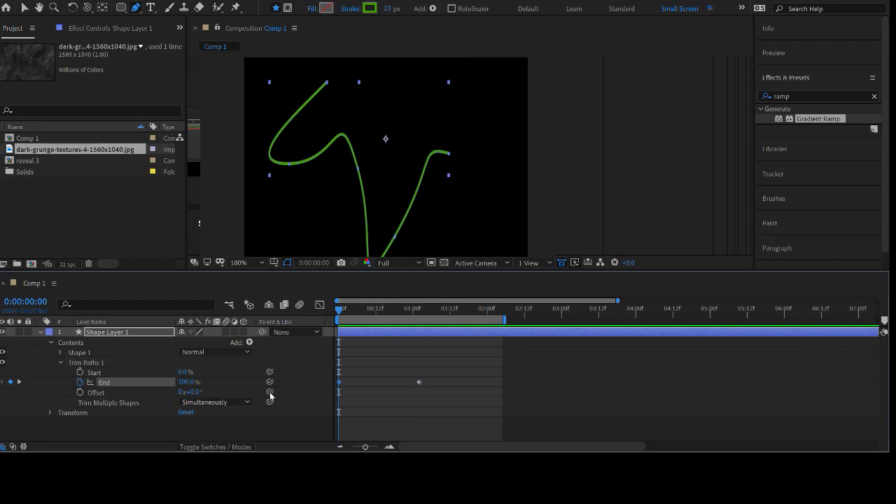
{"action": "left_click", "coordinate": [188, 381]}
{"action": "type", "text": "0"}
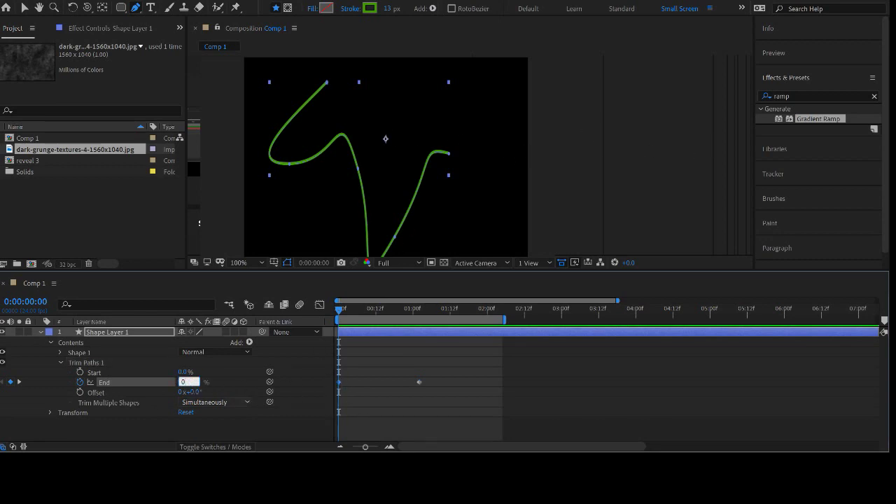
{"action": "key", "text": "Return"}
{"action": "mouse_move", "coordinate": [339, 310]}
{"action": "left_mouse_down"}
{"action": "mouse_move", "coordinate": [418, 319]}
{"action": "mouse_move", "coordinate": [447, 310]}
{"action": "left_mouse_up"}
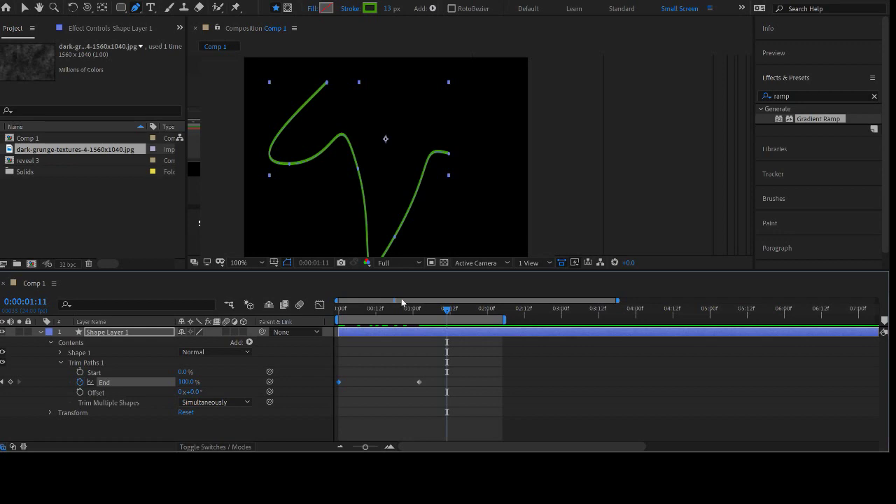
{"action": "mouse_move", "coordinate": [370, 308]}
{"action": "left_mouse_down"}
{"action": "mouse_move", "coordinate": [334, 302]}
{"action": "mouse_move", "coordinate": [423, 299]}
{"action": "mouse_move", "coordinate": [356, 301]}
{"action": "left_mouse_up"}
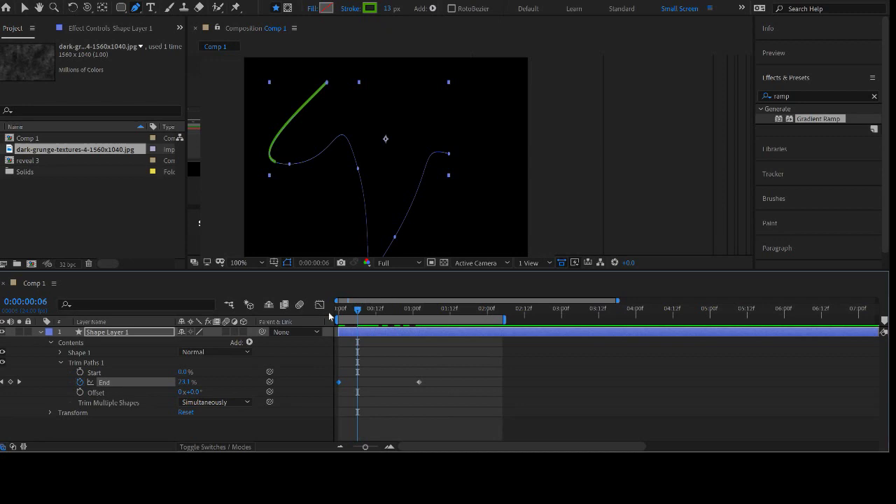
- Keyframe Trim Paths Start from 0% at 0:00:00:06 to 100% at 0:00:01:05, and scrub to preview the moving line segment
{"action": "left_click", "coordinate": [80, 372]}
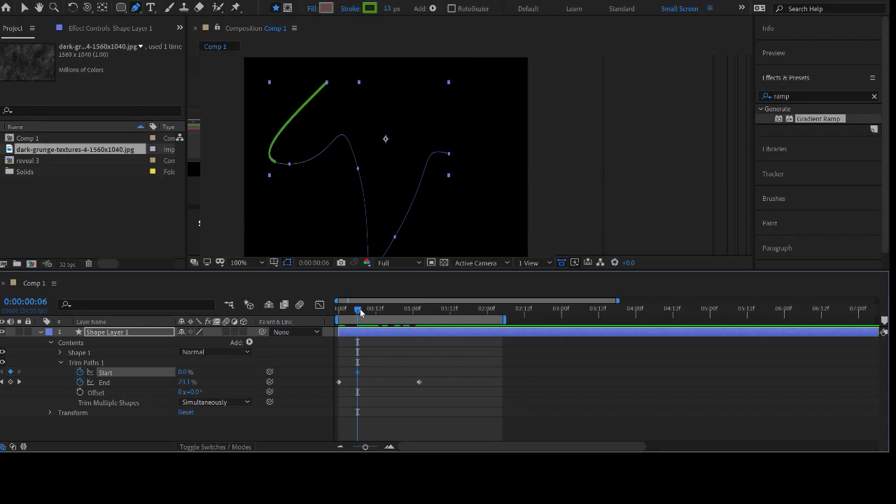
{"action": "mouse_move", "coordinate": [358, 310]}
{"action": "left_mouse_down"}
{"action": "mouse_move", "coordinate": [391, 316]}
{"action": "mouse_move", "coordinate": [430, 308]}
{"action": "left_mouse_up"}
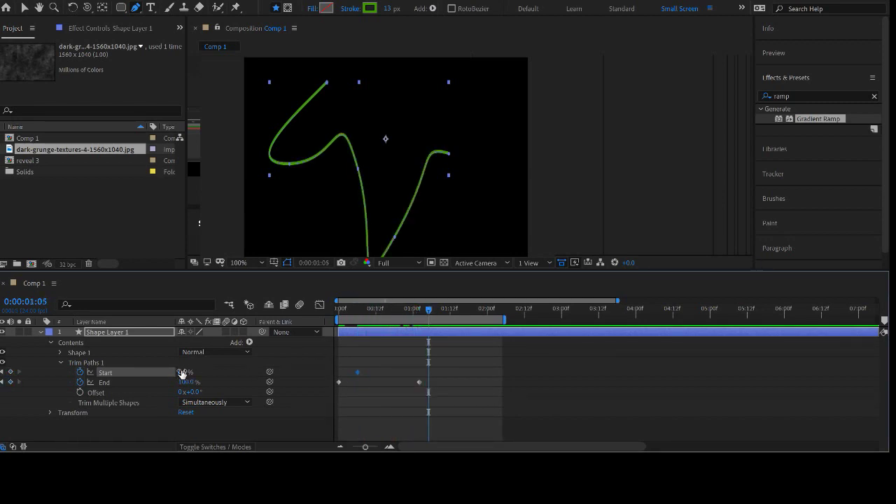
{"action": "left_click_drag", "start_coordinate": [183, 371], "coordinate": [258, 373]}
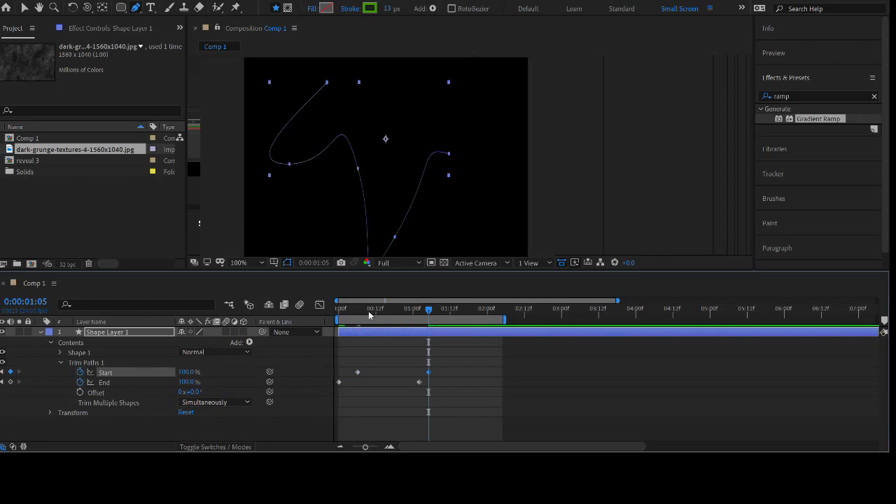
{"action": "mouse_move", "coordinate": [359, 308]}
{"action": "left_mouse_down"}
{"action": "mouse_move", "coordinate": [334, 309]}
{"action": "mouse_move", "coordinate": [430, 310]}
{"action": "mouse_move", "coordinate": [340, 309]}
{"action": "mouse_move", "coordinate": [432, 335]}
{"action": "left_mouse_up"}
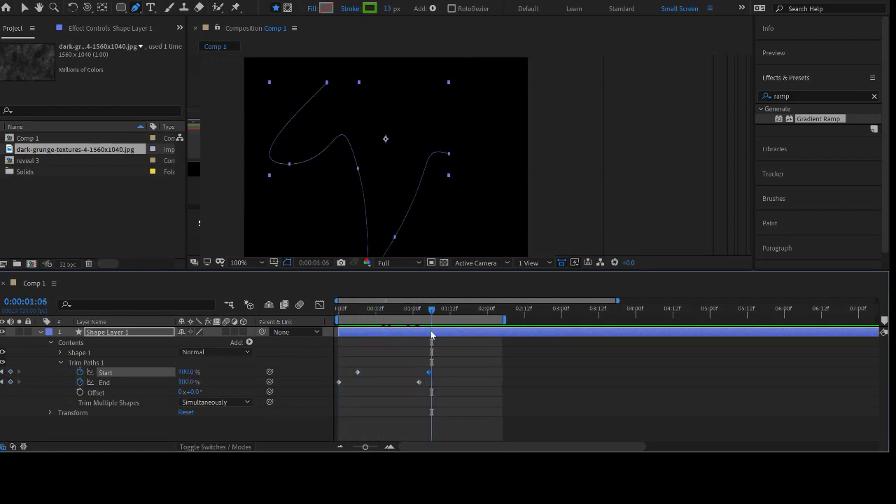
- Show only the shape layer's keyframed Start and End properties and scrub to 0:00:00:13
{"action": "left_click", "coordinate": [523, 395]}
{"action": "left_click", "coordinate": [506, 336]}
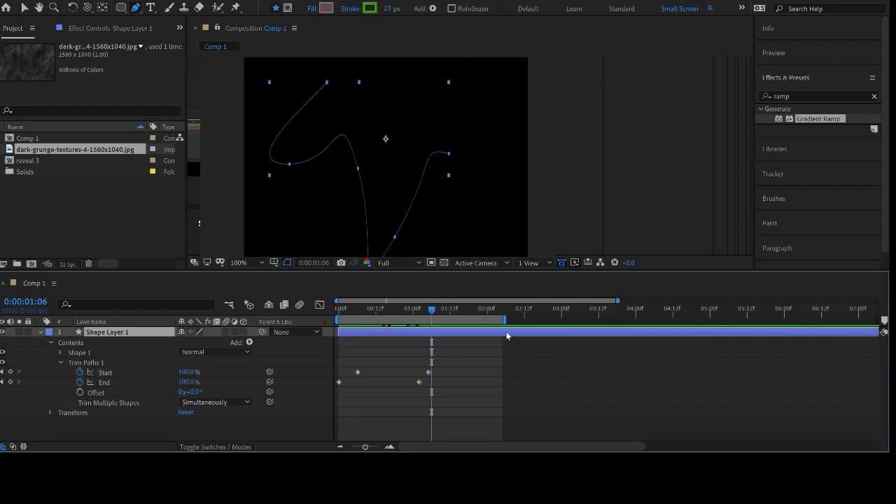
{"action": "key", "text": "u"}
{"action": "mouse_move", "coordinate": [420, 311]}
{"action": "left_mouse_down"}
{"action": "mouse_move", "coordinate": [351, 319]}
{"action": "mouse_move", "coordinate": [425, 320]}
{"action": "mouse_move", "coordinate": [378, 318]}
{"action": "left_mouse_up"}
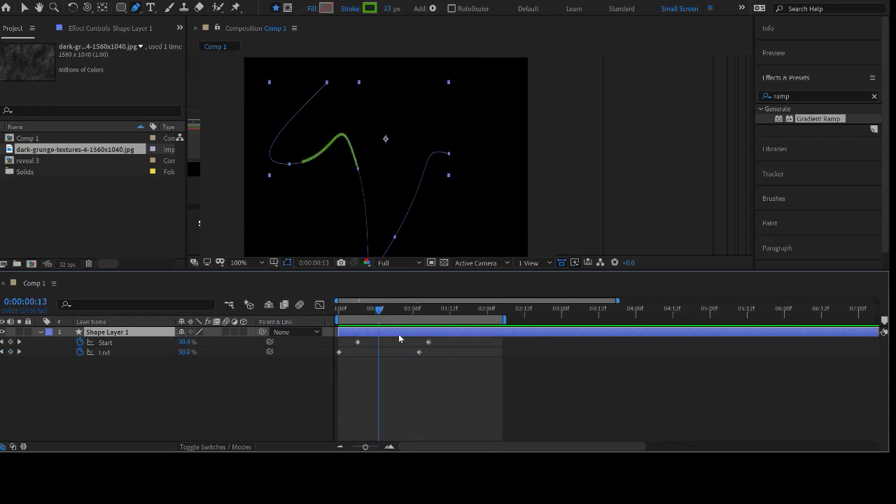
{"action": "key", "text": "ctrl+d"}
{"action": "left_click", "coordinate": [404, 338]}
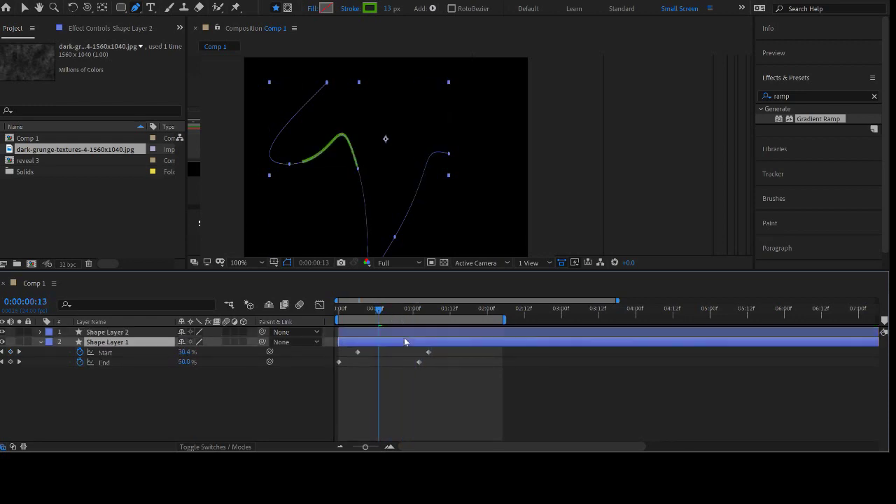
{"action": "key", "text": "ctrl+z"}
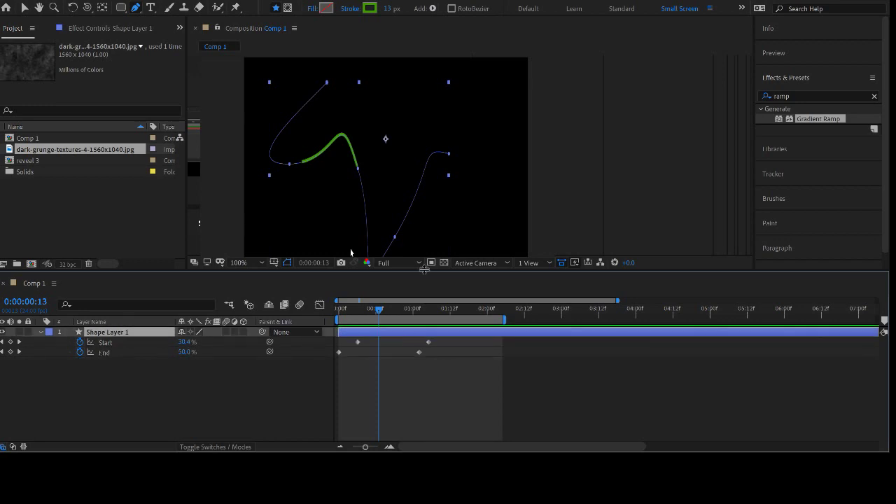
- Increase the path's stroke width to 127 px, fit the composition in view, and scrub to 0:00:00:17 to preview the thick segment
{"action": "left_click_drag", "start_coordinate": [390, 8], "coordinate": [441, 8]}
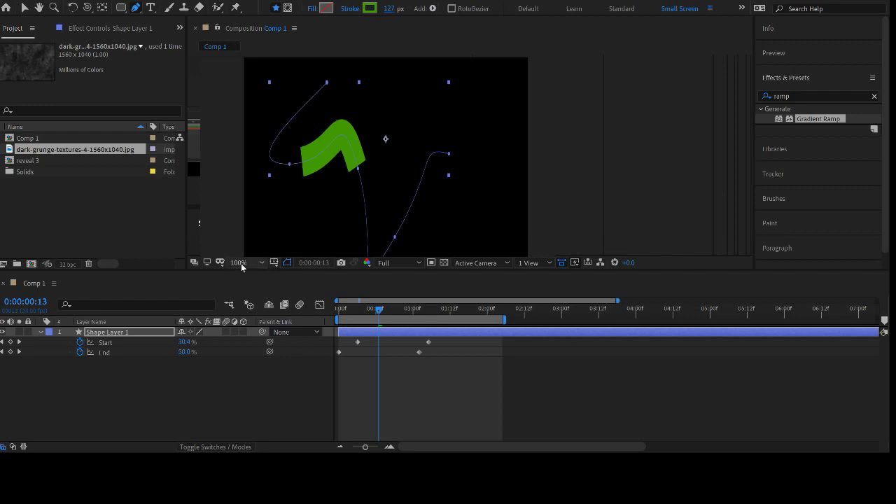
{"action": "key", "text": "shift+/"}
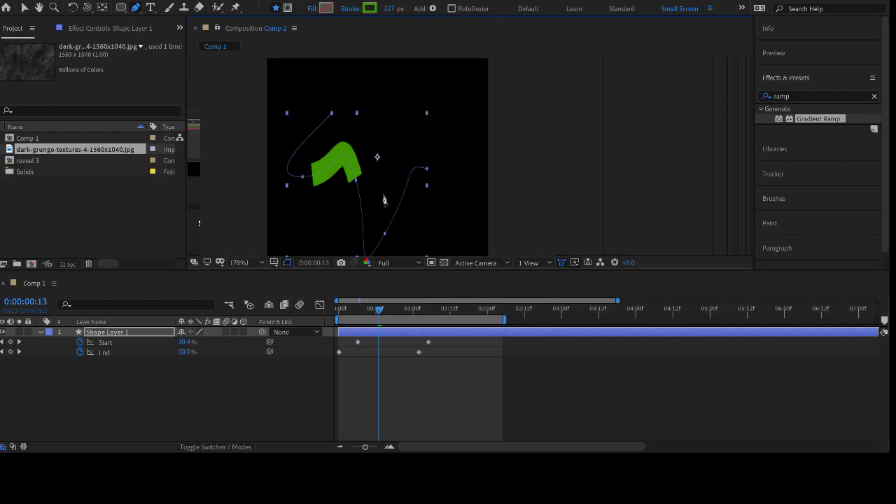
{"action": "key", "text": "h"}
{"action": "left_click_drag", "start_coordinate": [383, 194], "coordinate": [383, 183]}
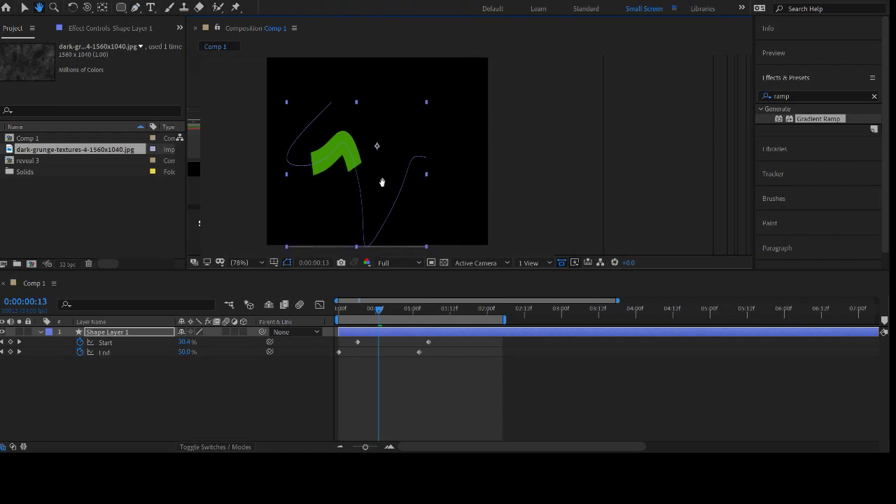
{"action": "key", "text": "g"}
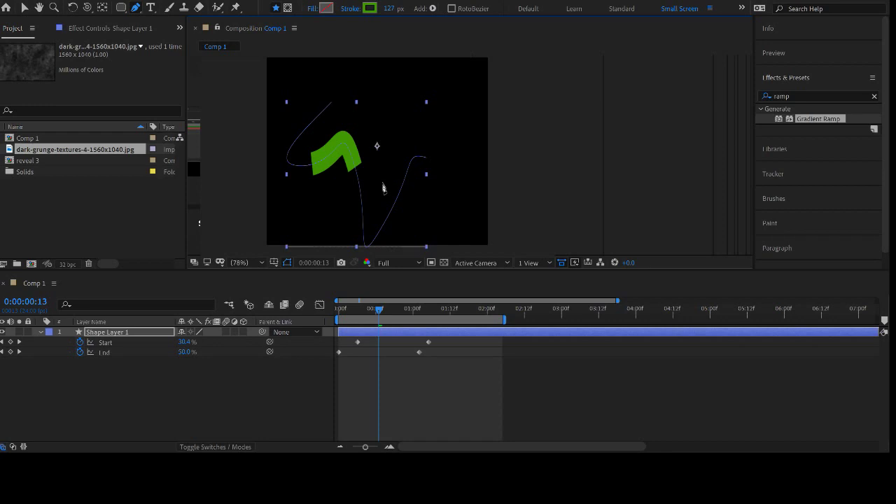
{"action": "mouse_move", "coordinate": [382, 313]}
{"action": "left_mouse_down"}
{"action": "mouse_move", "coordinate": [345, 311]}
{"action": "mouse_move", "coordinate": [396, 312]}
{"action": "mouse_move", "coordinate": [392, 323]}
{"action": "left_mouse_up"}
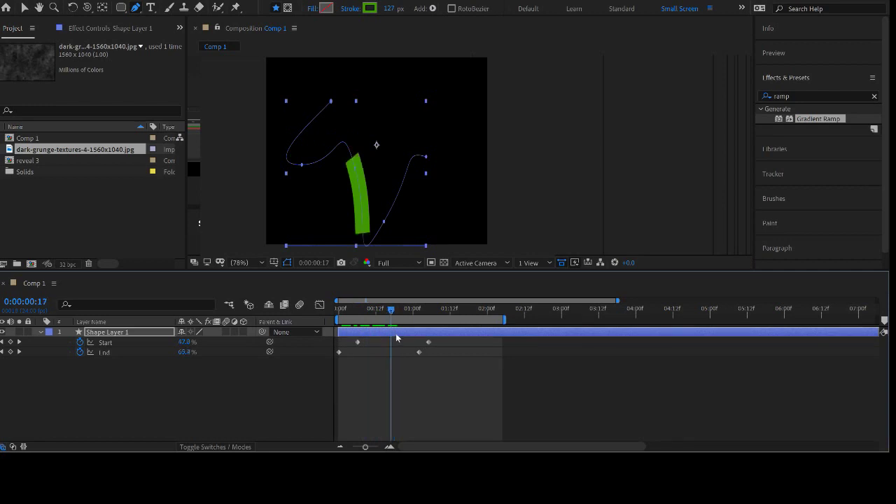
- Duplicate the shape layer, show the copy's keyframed properties, and shift the copy about 5 frames later in the timeline
{"action": "left_click", "coordinate": [397, 335]}
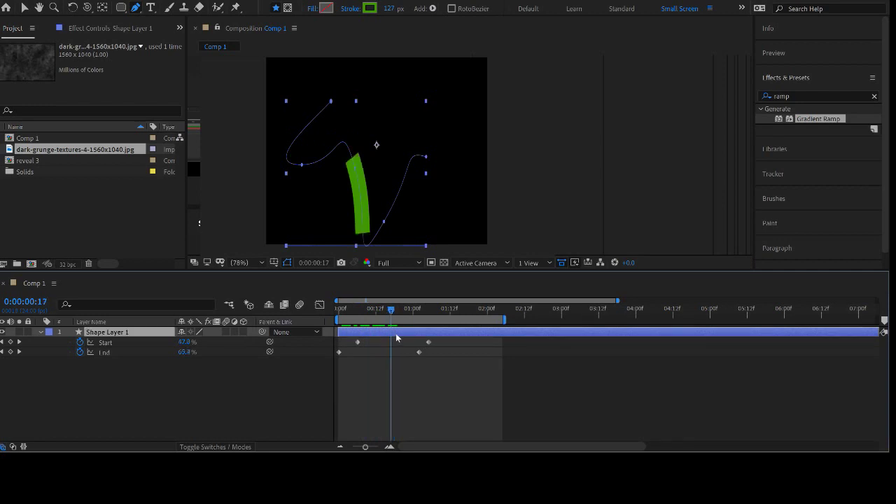
{"action": "key", "text": "ctrl+d"}
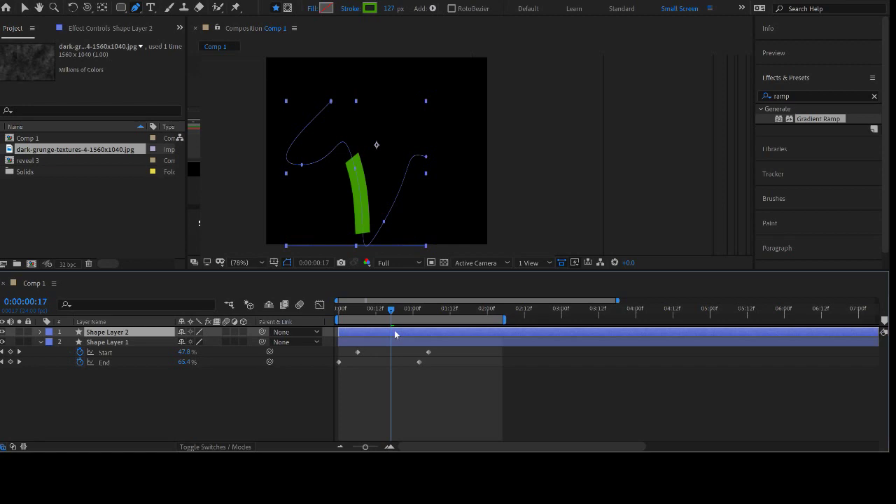
{"action": "key", "text": "u"}
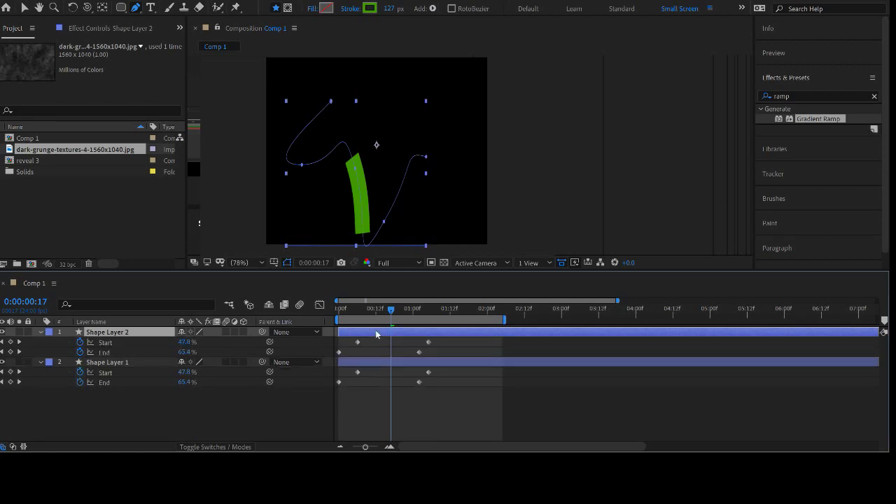
{"action": "left_click_drag", "start_coordinate": [376, 334], "coordinate": [392, 332]}
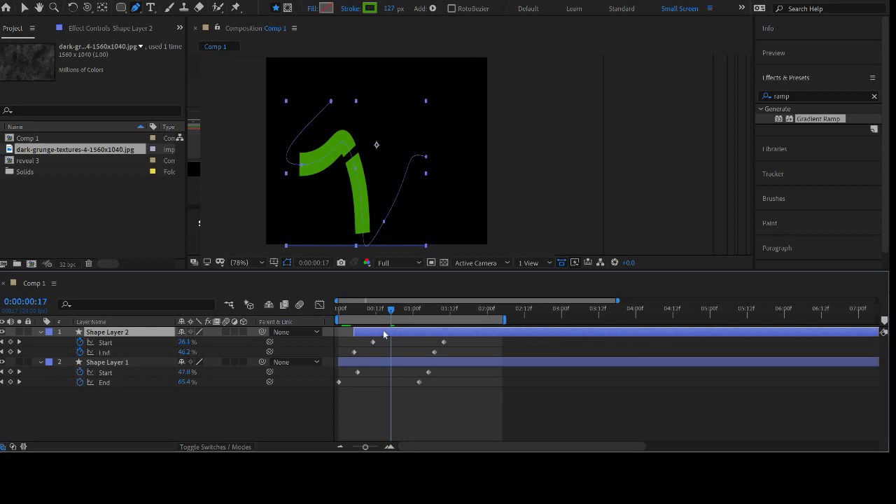
- Change the duplicate shape layer's stroke colour to dark yellow and scrub to 0:00:00:20 to preview both segments
{"action": "left_click", "coordinate": [373, 11]}
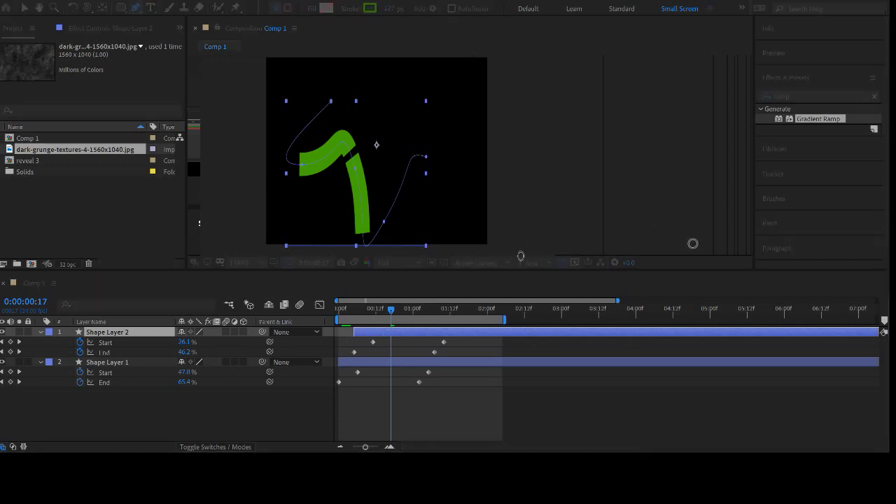
{"action": "left_click_drag", "start_coordinate": [735, 334], "coordinate": [735, 339]}
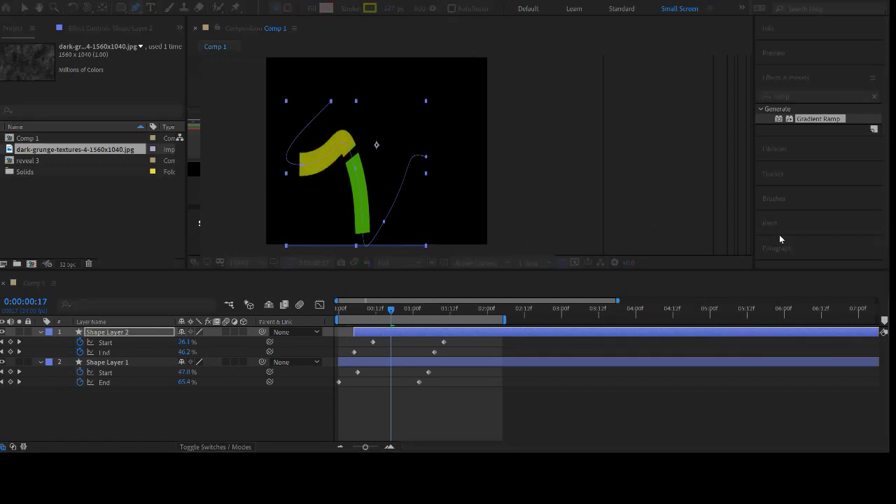
{"action": "left_click", "coordinate": [822, 216]}
{"action": "mouse_move", "coordinate": [364, 313]}
{"action": "left_mouse_down"}
{"action": "mouse_move", "coordinate": [338, 317]}
{"action": "mouse_move", "coordinate": [400, 310]}
{"action": "left_mouse_up"}
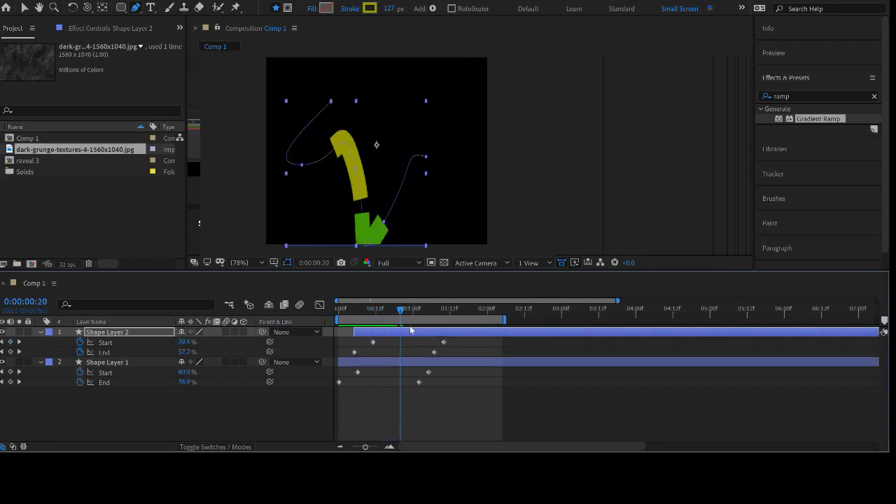
- Shift the yellow shape layer to start about 4 frames in, and scrub to 0:00:00:18 to check how the segments meet
{"action": "left_click", "coordinate": [380, 331]}
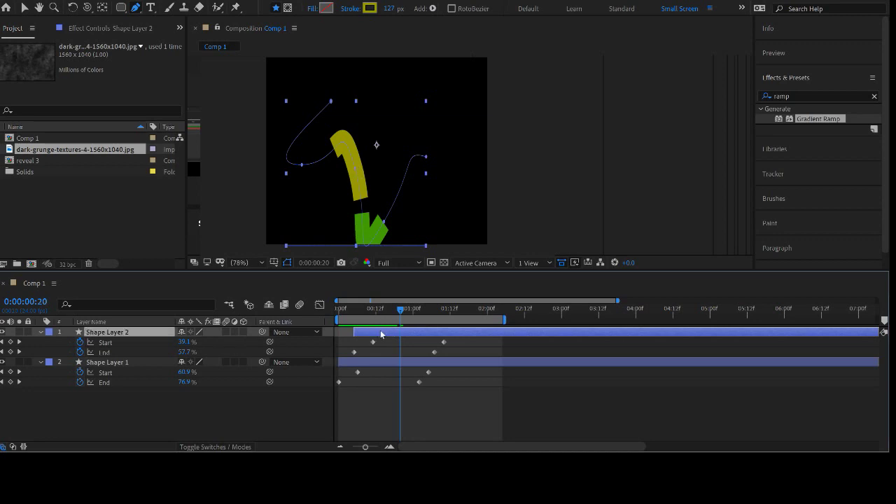
{"action": "mouse_move", "coordinate": [379, 330]}
{"action": "left_mouse_down"}
{"action": "mouse_move", "coordinate": [390, 310]}
{"action": "mouse_move", "coordinate": [335, 321]}
{"action": "mouse_move", "coordinate": [436, 329]}
{"action": "mouse_move", "coordinate": [404, 334]}
{"action": "left_mouse_up"}
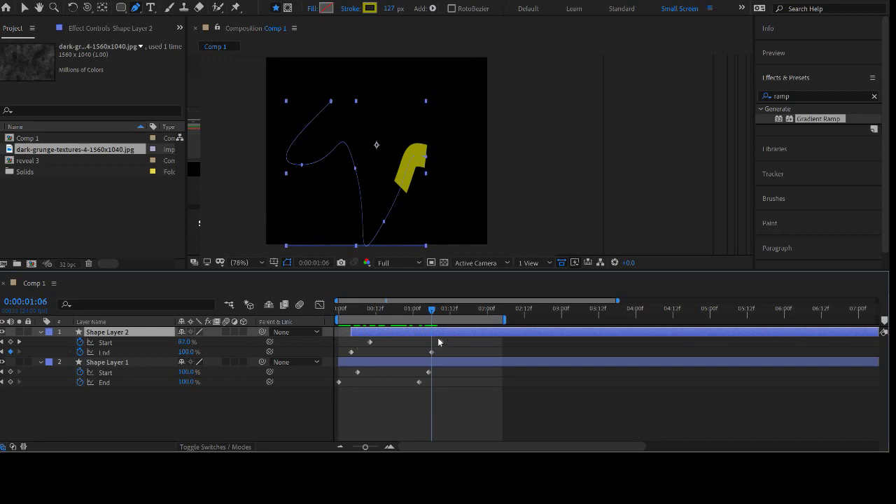
{"action": "left_click_drag", "start_coordinate": [411, 310], "coordinate": [395, 309]}
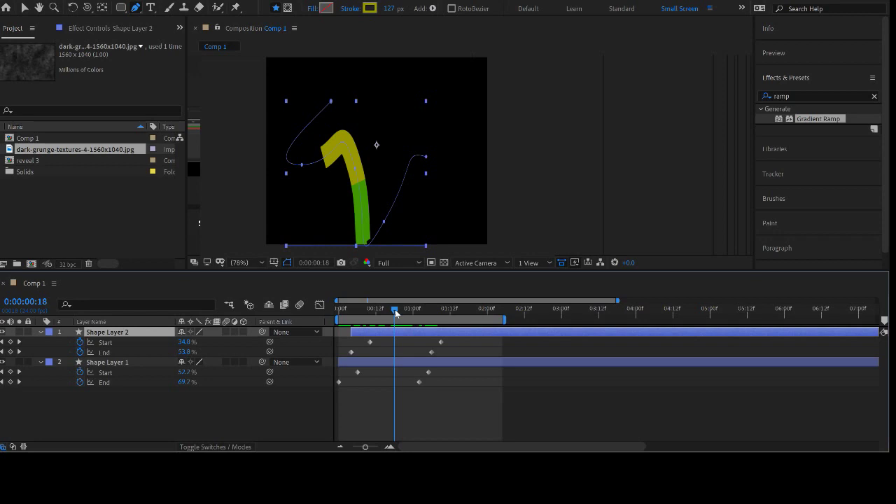
- Delete both shape layers from the composition
{"action": "left_click", "coordinate": [402, 364]}
{"action": "left_click", "coordinate": [421, 335], "text": "shift"}
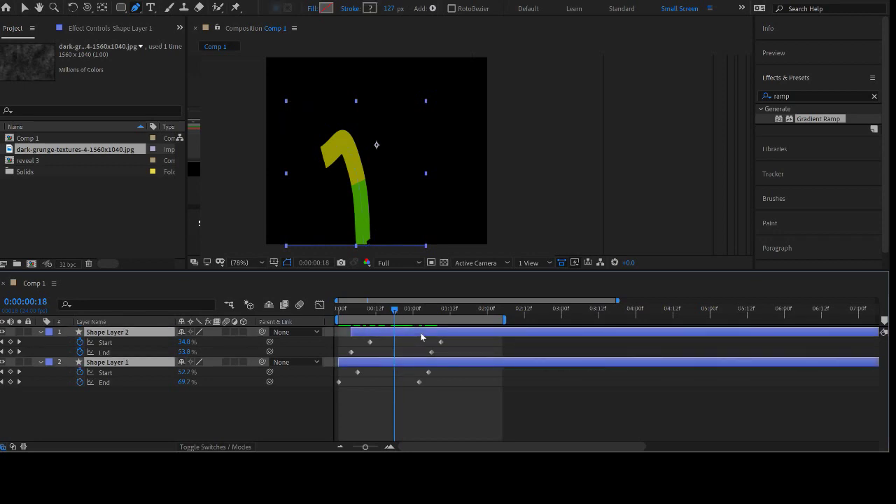
{"action": "key", "text": "Delete"}
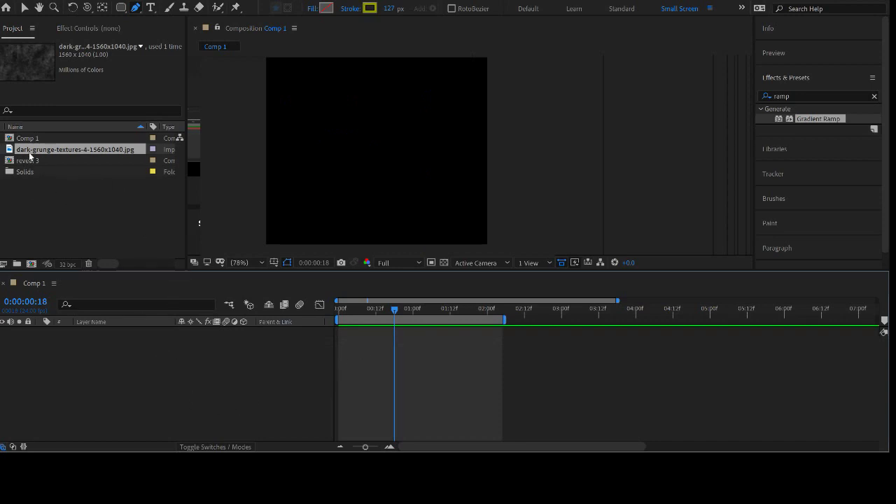
- Add dark-grunge-textures-4-1560x1040.jpg to Comp 1 as a layer, undo the stray mask point on it, and deselect the layer
{"action": "left_click_drag", "start_coordinate": [29, 152], "coordinate": [115, 353]}
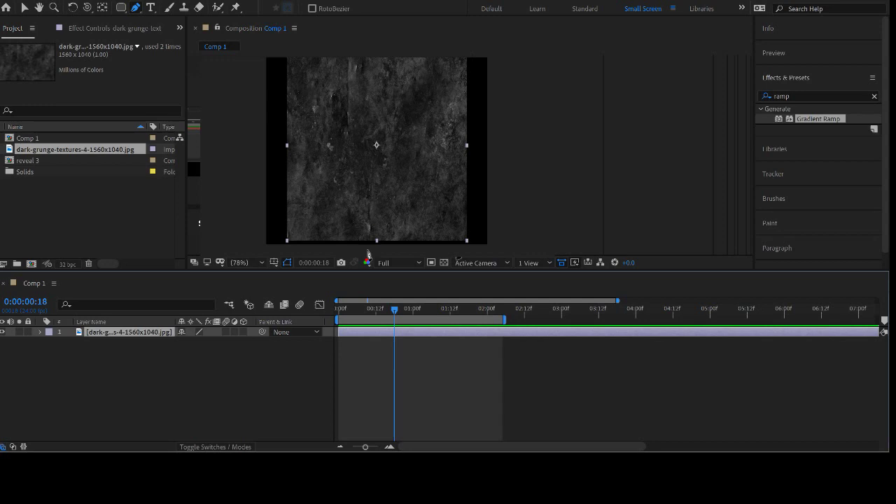
{"action": "left_click", "coordinate": [407, 128]}
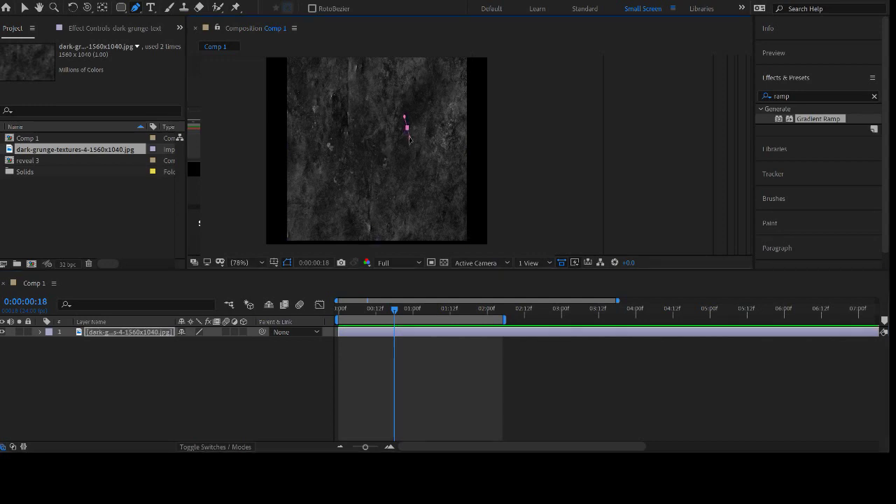
{"action": "key", "text": "ctrl+z"}
{"action": "left_click", "coordinate": [436, 408]}
{"action": "left_click", "coordinate": [437, 333]}
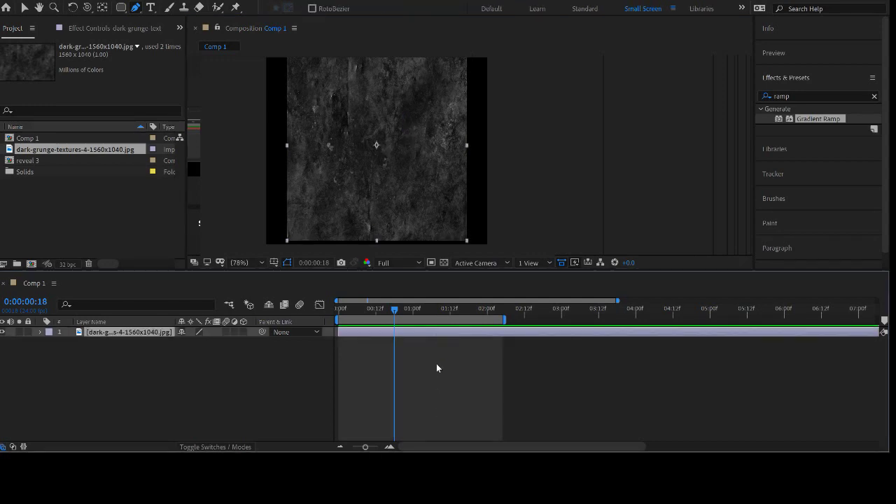
{"action": "left_click", "coordinate": [442, 396]}
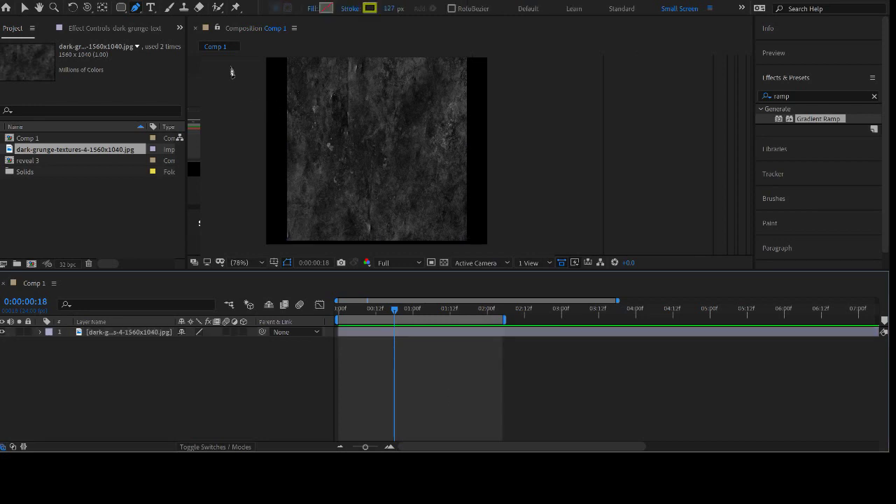
- Draw a wavy open path across the texture with the Pen tool as a new shape layer with the 127 px yellow stroke
{"action": "left_click", "coordinate": [275, 81]}
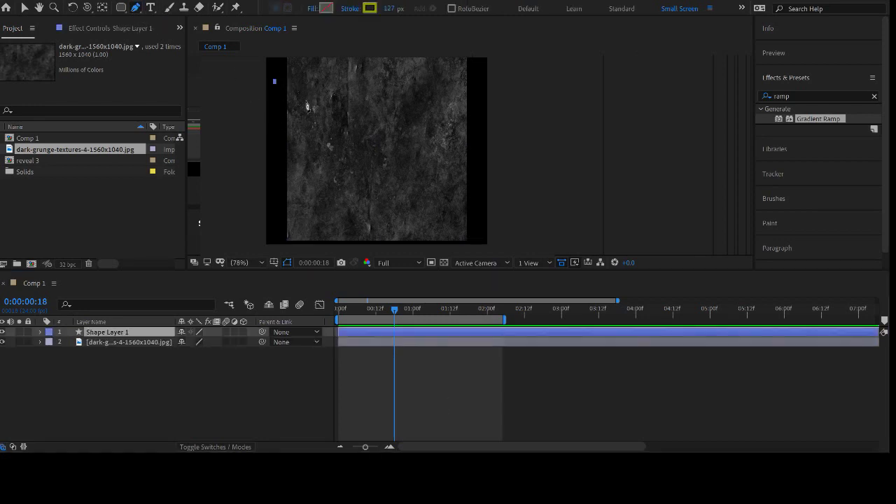
{"action": "mouse_move", "coordinate": [306, 103]}
{"action": "left_mouse_down"}
{"action": "mouse_move", "coordinate": [339, 152]}
{"action": "mouse_move", "coordinate": [366, 148]}
{"action": "mouse_move", "coordinate": [370, 202]}
{"action": "left_mouse_up"}
{"action": "left_click_drag", "start_coordinate": [395, 214], "coordinate": [397, 223]}
{"action": "mouse_move", "coordinate": [439, 124]}
{"action": "left_mouse_down"}
{"action": "mouse_move", "coordinate": [463, 124]}
{"action": "mouse_move", "coordinate": [484, 161]}
{"action": "left_mouse_up"}
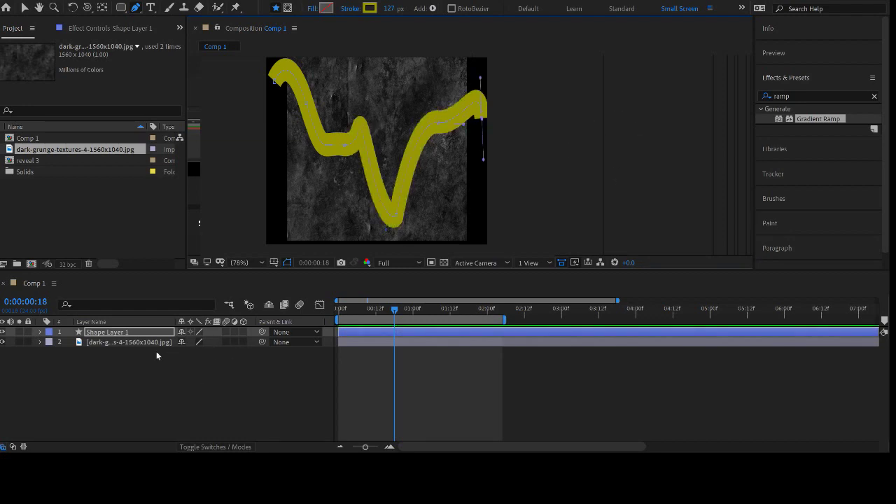
- Add Trim Paths to the shape layer and set an End keyframe of 100% at 0:00:00:00
{"action": "left_click", "coordinate": [100, 333]}
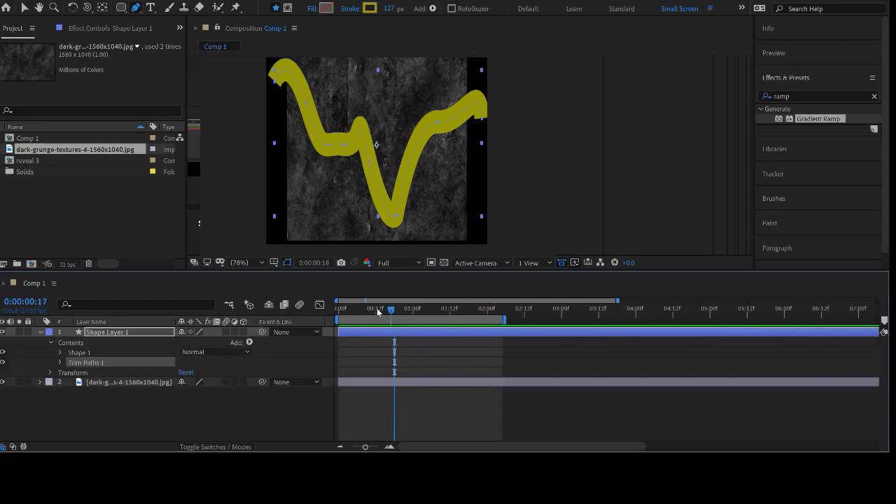
{"action": "left_click_drag", "start_coordinate": [394, 309], "coordinate": [313, 313]}
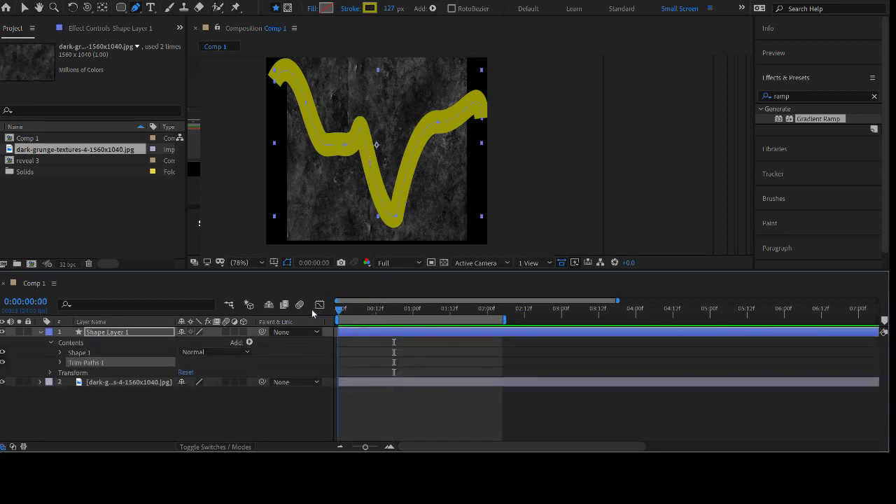
{"action": "left_click", "coordinate": [60, 363]}
{"action": "left_click", "coordinate": [80, 383]}
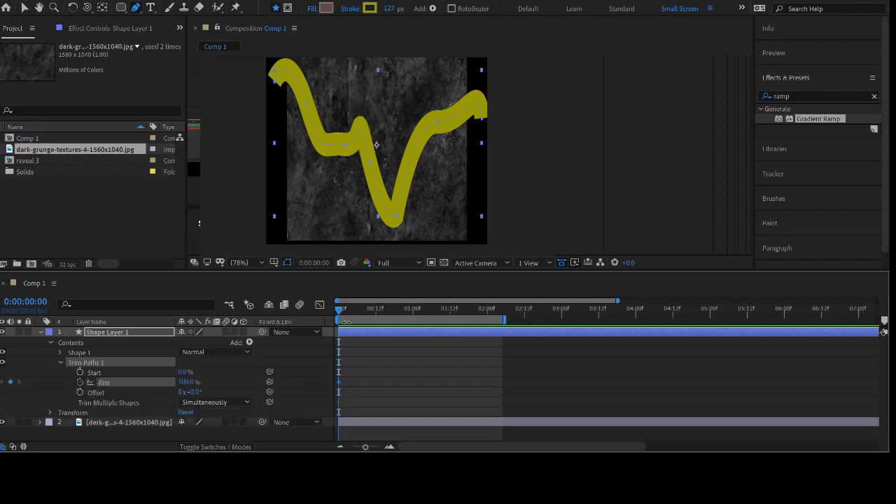
- Set the Trim Paths End keyframe to 0% at 0:00:01:12 and scrub back to 0:00:00:00 to preview the stroke animation
{"action": "left_click_drag", "start_coordinate": [341, 313], "coordinate": [451, 313]}
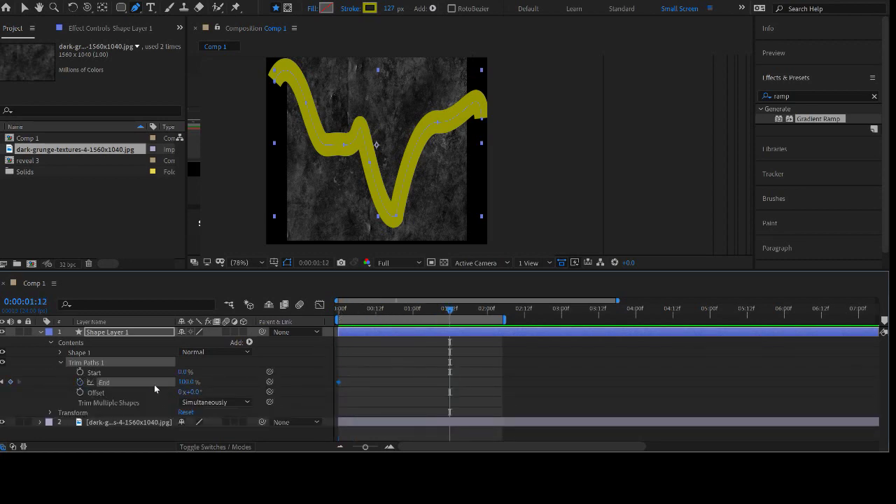
{"action": "left_click", "coordinate": [190, 383]}
{"action": "left_click_drag", "start_coordinate": [191, 383], "coordinate": [14, 383]}
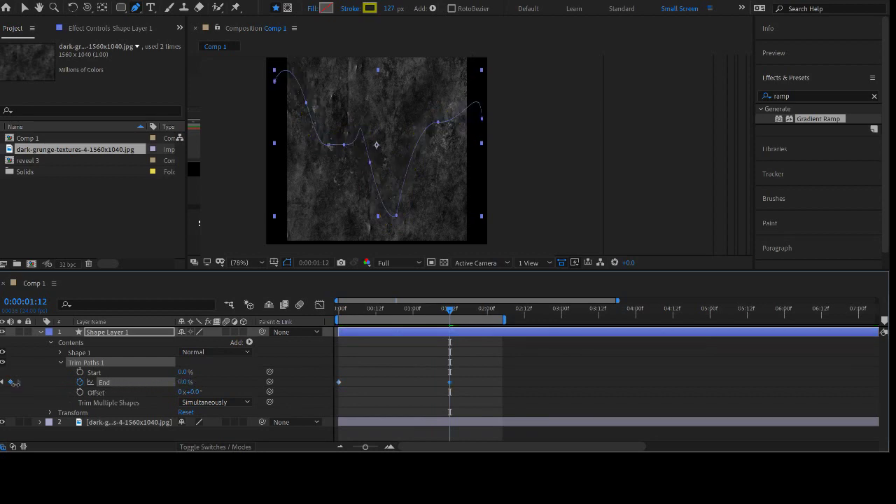
{"action": "mouse_move", "coordinate": [350, 312]}
{"action": "left_mouse_down"}
{"action": "mouse_move", "coordinate": [325, 311]}
{"action": "mouse_move", "coordinate": [452, 324]}
{"action": "mouse_move", "coordinate": [90, 336]}
{"action": "left_mouse_up"}
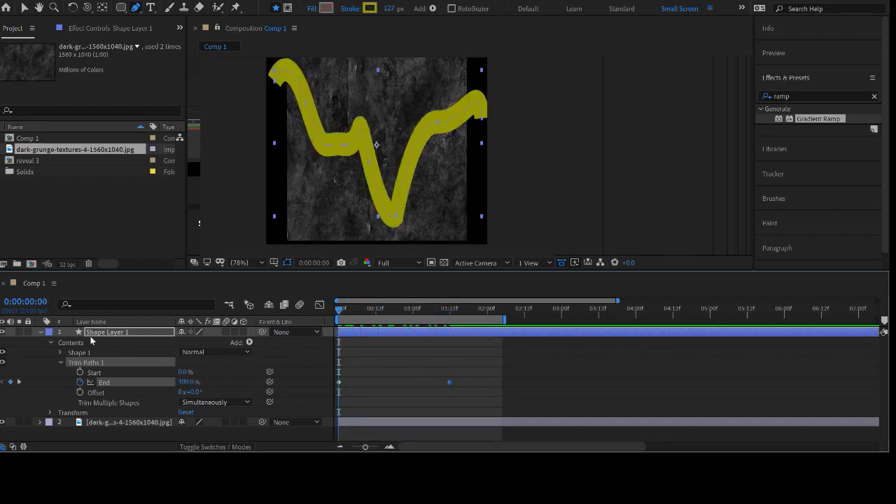
- Set the texture layer's track matte to Alpha using Shape Layer 1, scrub through the textured stroke animation, and return to 0:00:00:00
{"action": "left_click", "coordinate": [40, 333]}
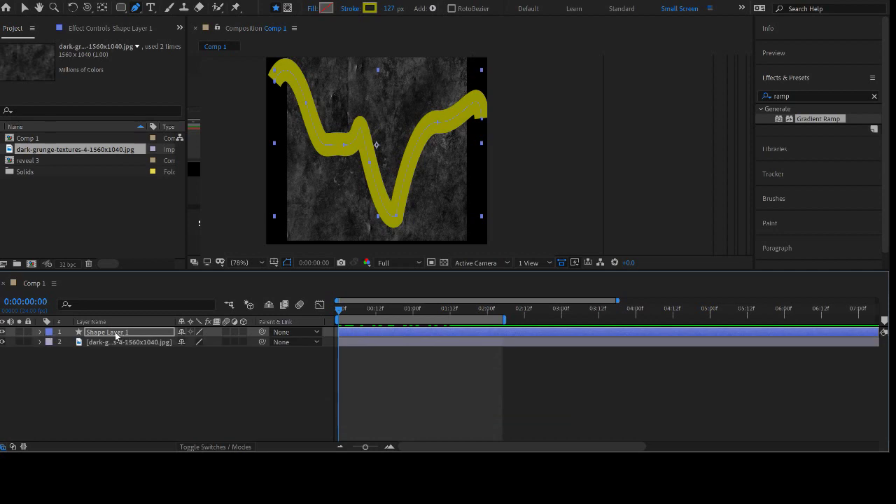
{"action": "left_click", "coordinate": [233, 444]}
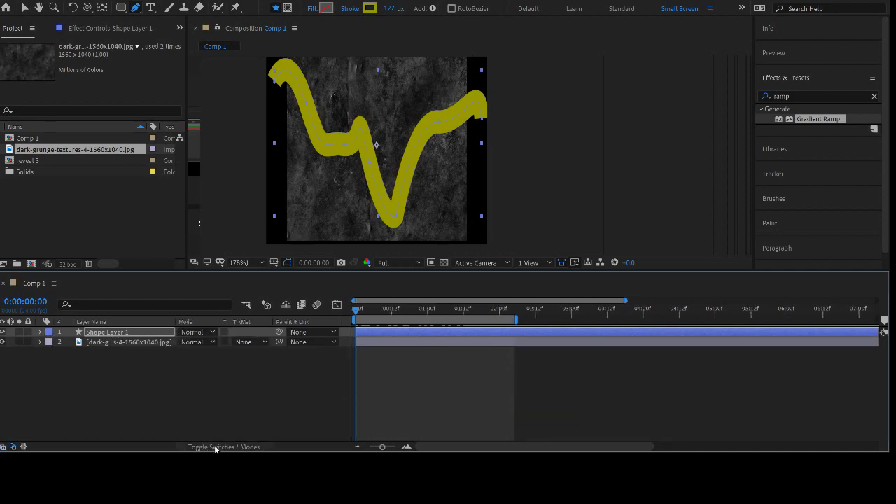
{"action": "left_click", "coordinate": [252, 343]}
{"action": "left_click", "coordinate": [256, 364]}
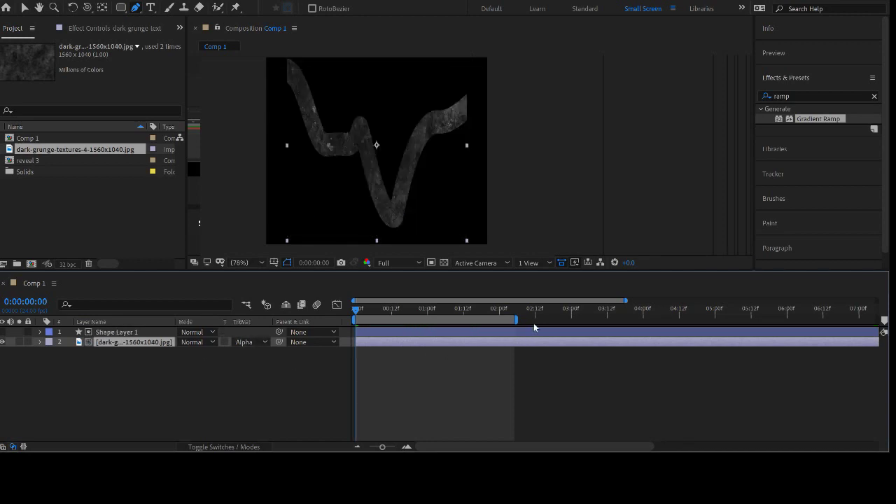
{"action": "left_click_drag", "start_coordinate": [355, 311], "coordinate": [460, 315]}
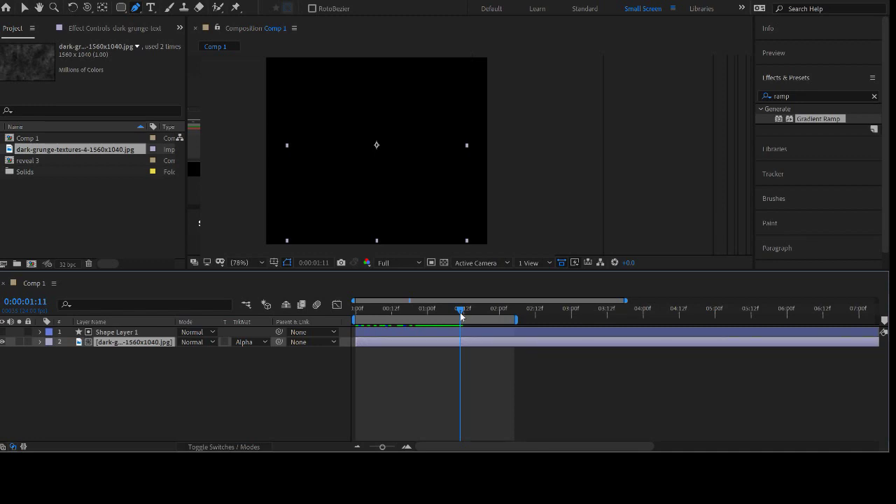
{"action": "mouse_move", "coordinate": [460, 313]}
{"action": "left_mouse_down"}
{"action": "mouse_move", "coordinate": [358, 332]}
{"action": "mouse_move", "coordinate": [392, 331]}
{"action": "left_mouse_up"}
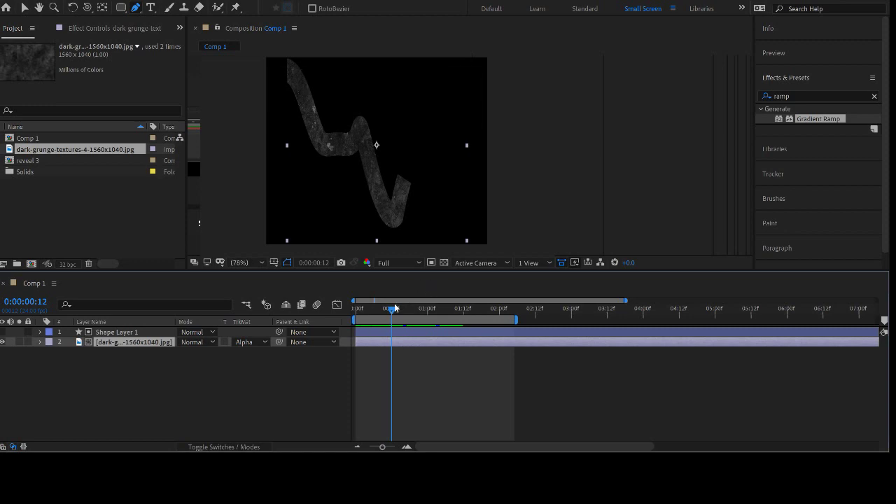
{"action": "left_click", "coordinate": [388, 310]}
{"action": "left_click_drag", "start_coordinate": [388, 311], "coordinate": [350, 309]}
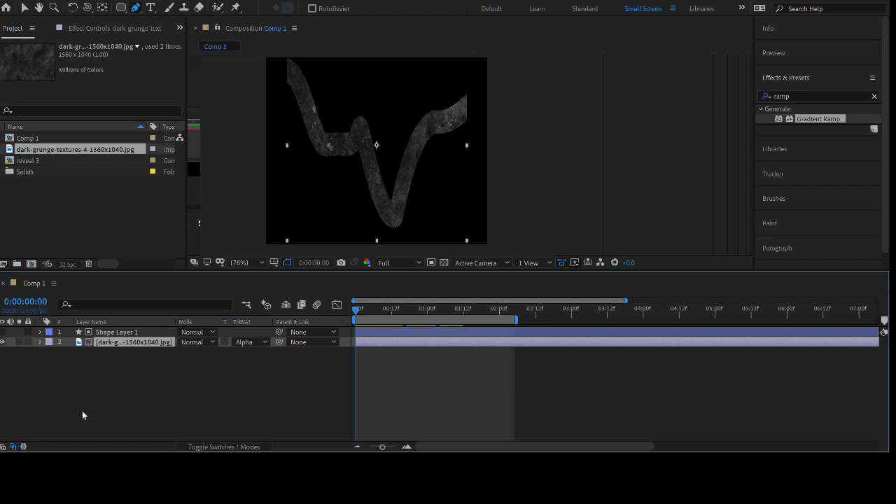
- Delete the shape layer and the dark grunge texture layer from Comp 1
{"action": "left_click", "coordinate": [112, 333]}
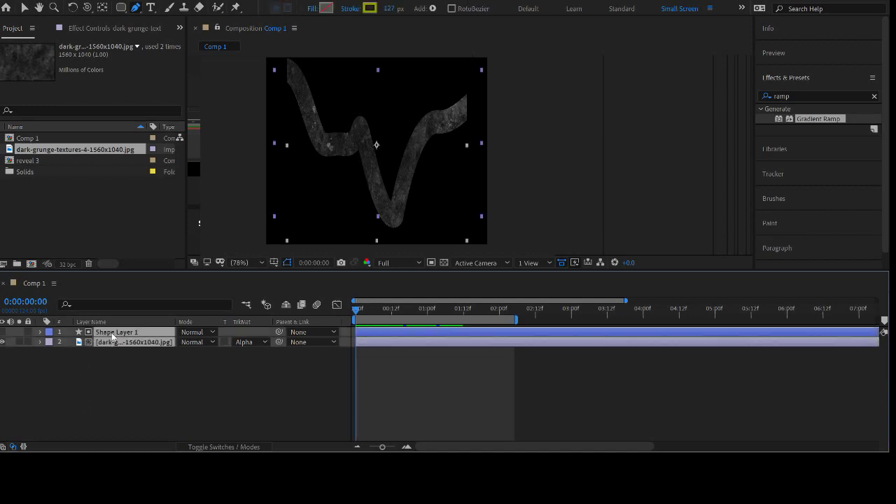
{"action": "key", "text": "Delete"}
{"action": "left_click", "coordinate": [69, 203]}
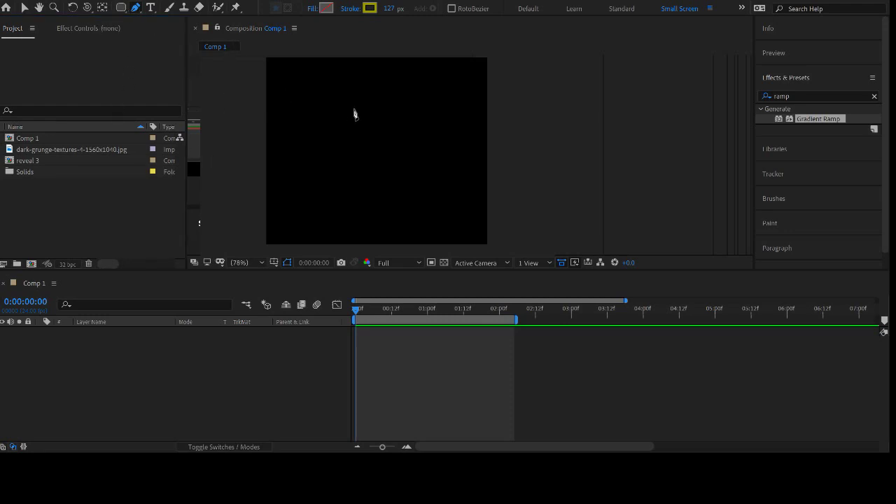
- Draw an open, slightly bent three-point line with the Pen tool and set its stroke width to 92 px
{"action": "left_click", "coordinate": [334, 92]}
{"action": "left_click_drag", "start_coordinate": [343, 138], "coordinate": [341, 191]}
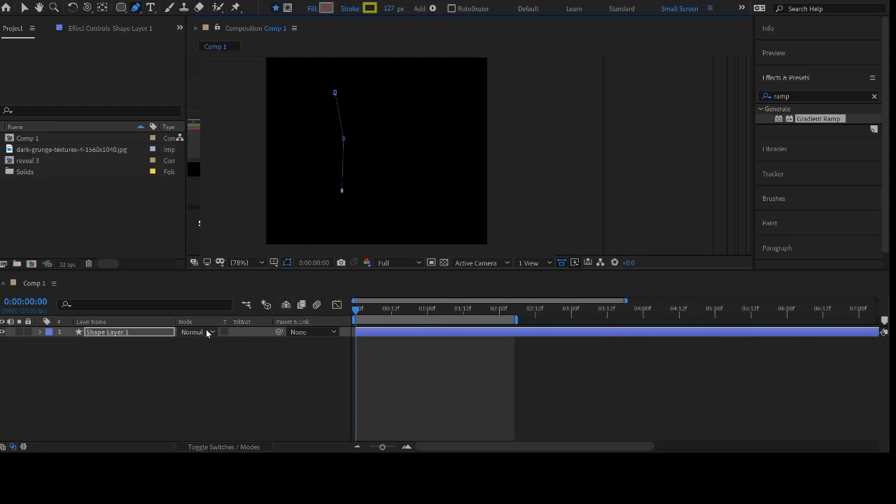
{"action": "left_click", "coordinate": [40, 332]}
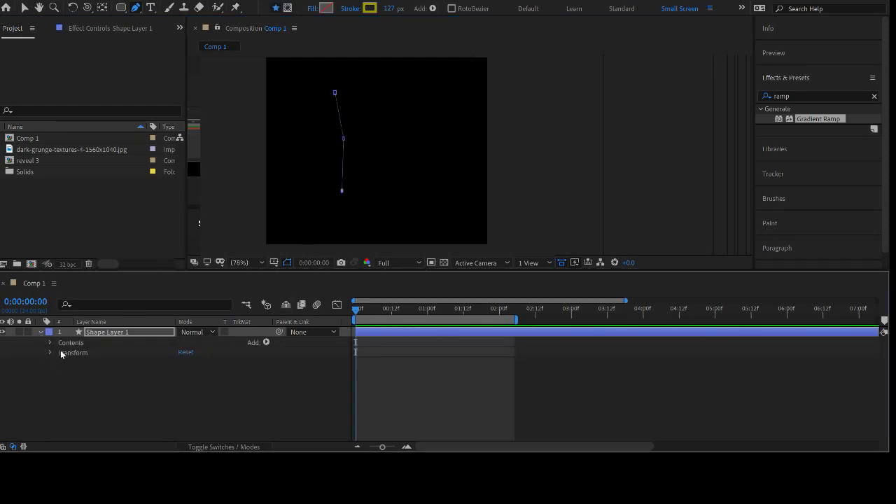
{"action": "mouse_move", "coordinate": [387, 9]}
{"action": "left_mouse_down"}
{"action": "mouse_move", "coordinate": [373, 12]}
{"action": "mouse_move", "coordinate": [279, 187]}
{"action": "left_mouse_up"}
- Start keyframing the drawn line's Path property at 0:00:00:00
{"action": "left_click", "coordinate": [50, 343]}
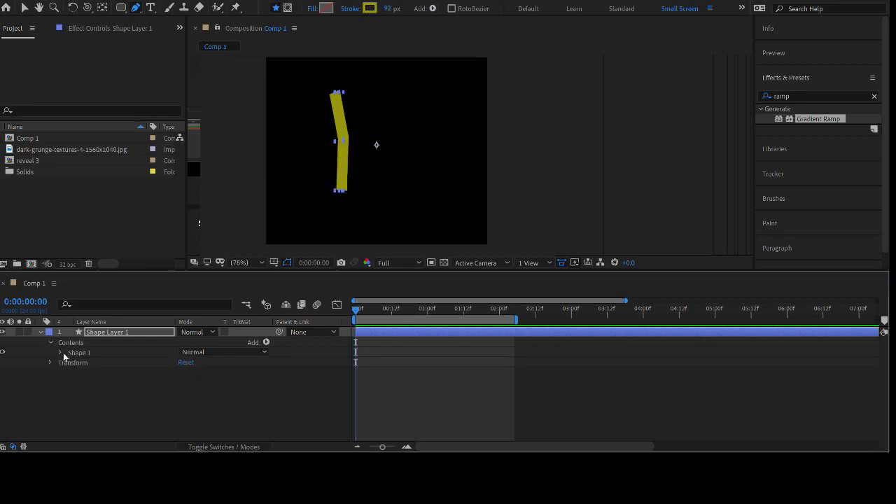
{"action": "left_click", "coordinate": [61, 352]}
{"action": "left_click", "coordinate": [70, 363]}
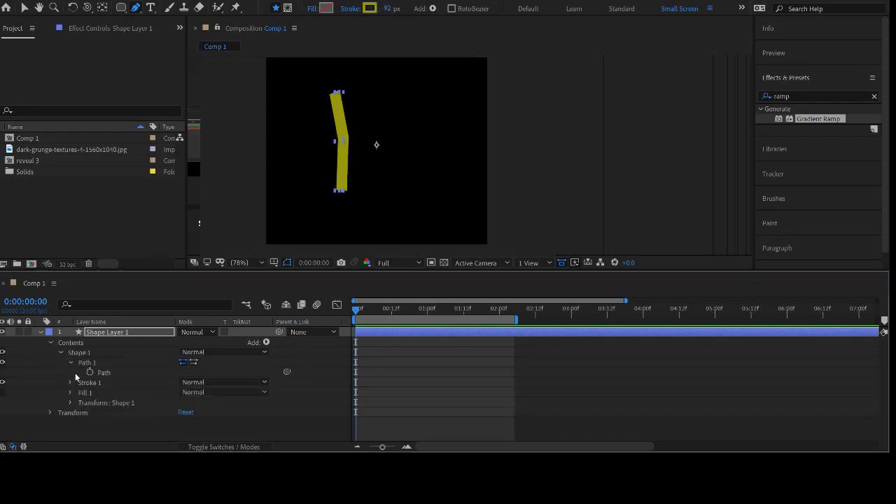
{"action": "left_click", "coordinate": [89, 372]}
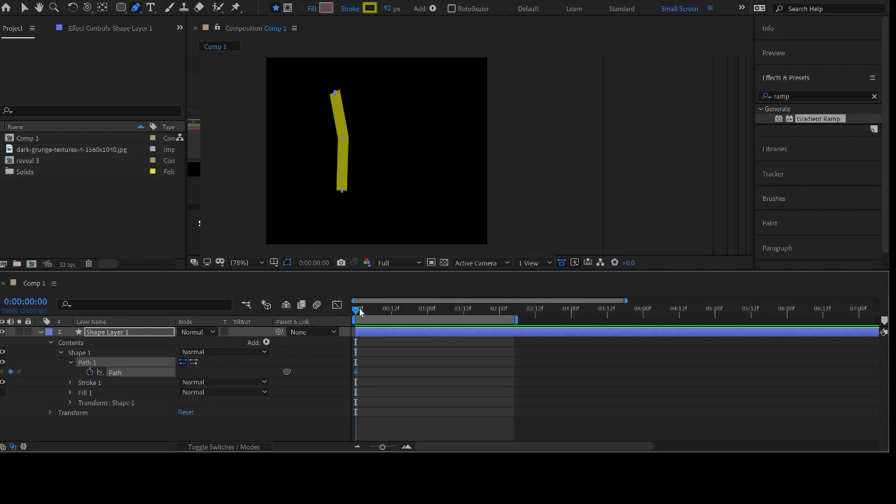
- At 0:00:00:03, reshape the line into a sharper bend by moving its middle and lower points apart
{"action": "left_click_drag", "start_coordinate": [359, 309], "coordinate": [368, 309]}
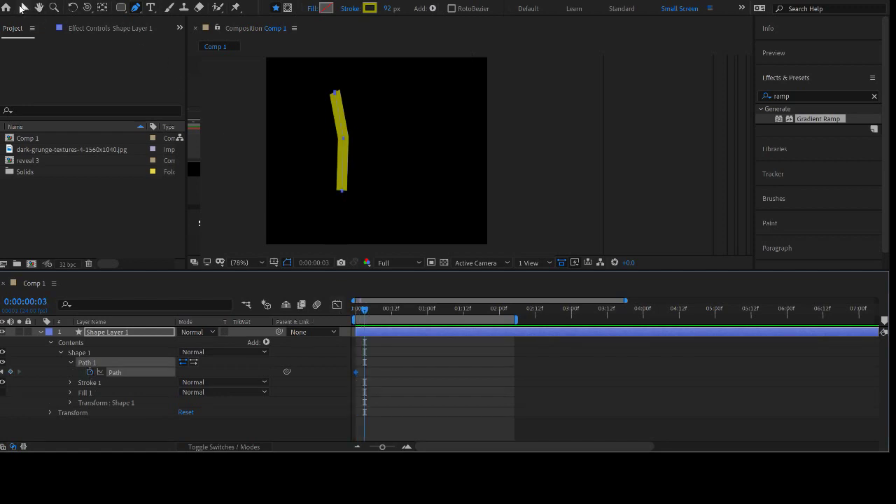
{"action": "left_click", "coordinate": [24, 8]}
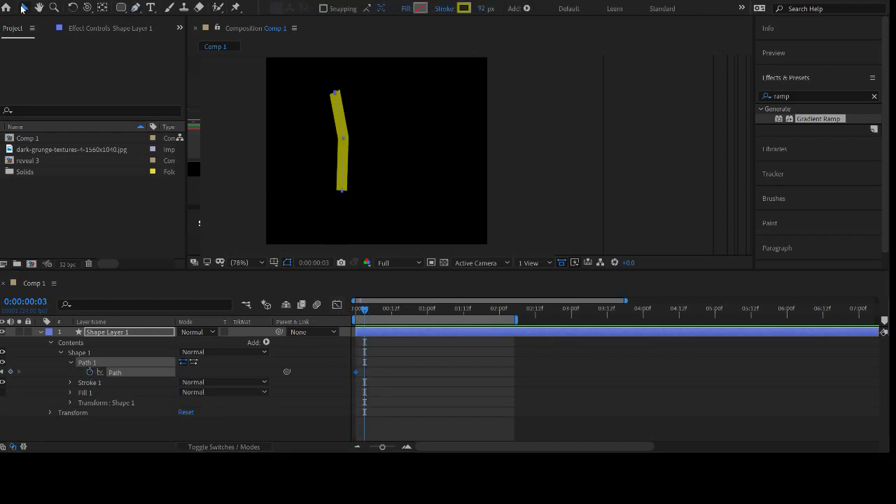
{"action": "left_click", "coordinate": [345, 139]}
{"action": "left_click", "coordinate": [344, 139]}
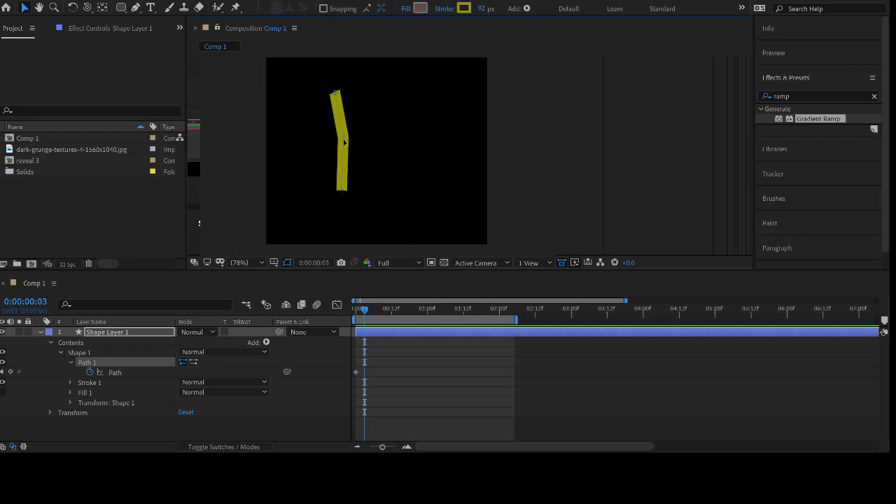
{"action": "left_click_drag", "start_coordinate": [344, 142], "coordinate": [359, 138]}
{"action": "left_click_drag", "start_coordinate": [342, 194], "coordinate": [327, 185]}
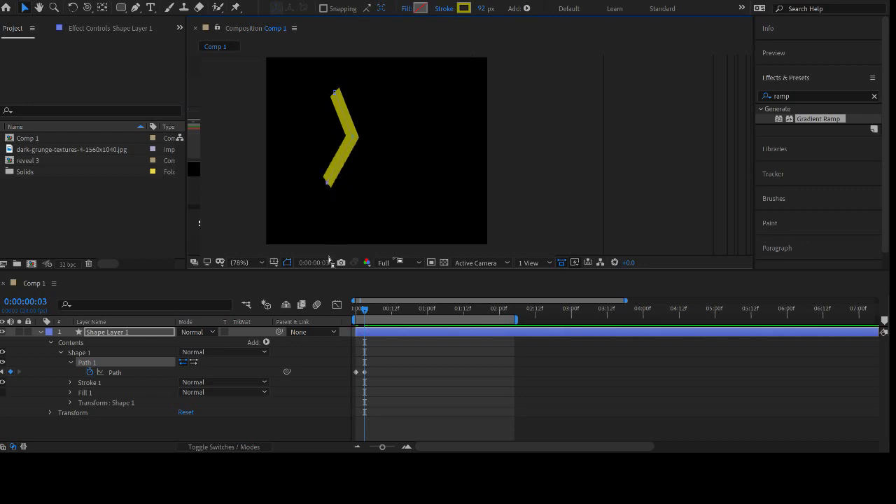
- Return to 0:00:00:00 and delete the shape layer containing the animated line
{"action": "left_click_drag", "start_coordinate": [365, 311], "coordinate": [340, 312]}
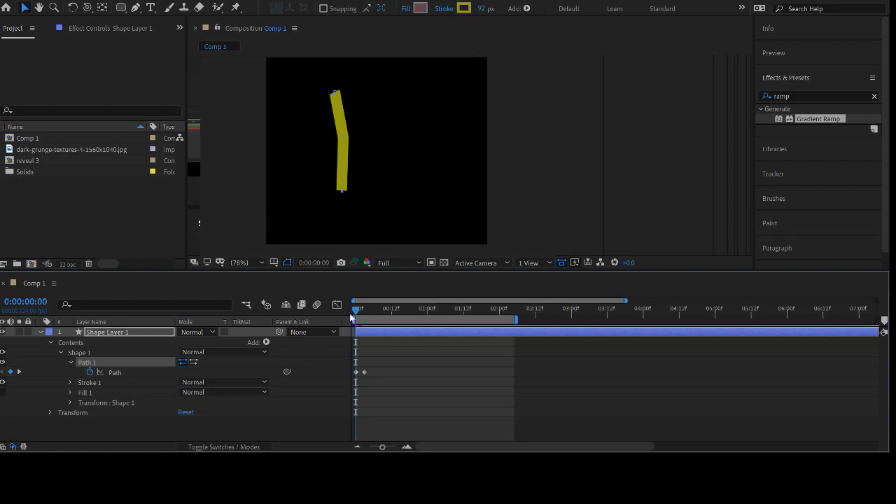
{"action": "left_click", "coordinate": [379, 334]}
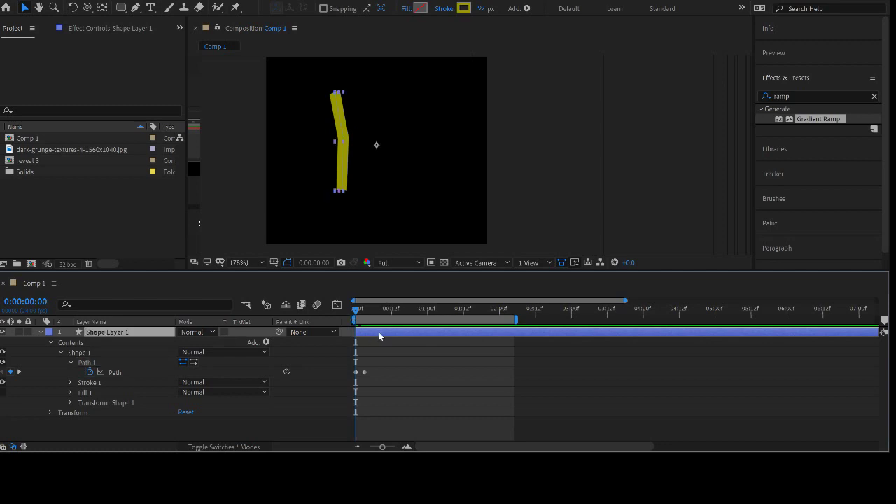
{"action": "key", "text": "Delete"}
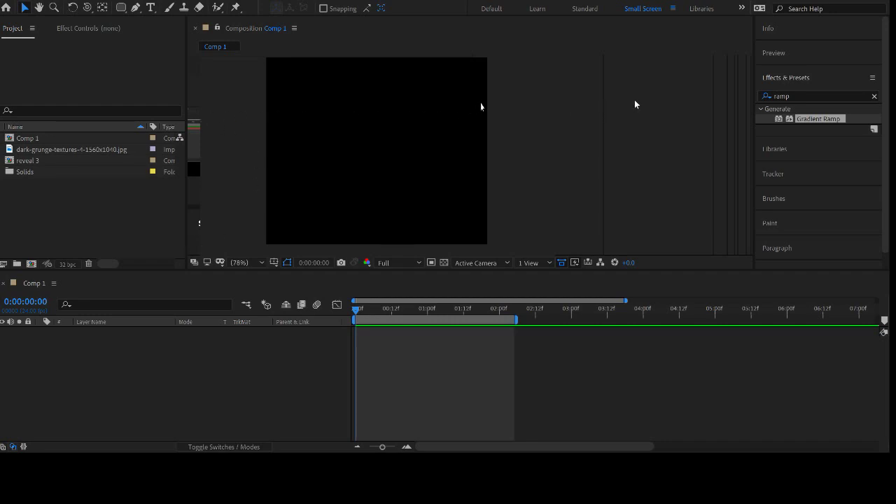
- Import unnamed.png and add it to Comp 1 as a layer
{"action": "double_click", "coordinate": [482, 107]}
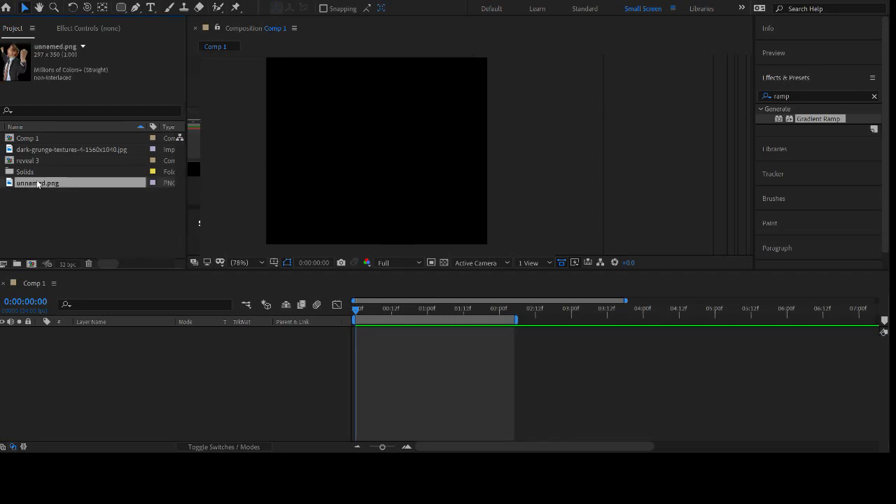
{"action": "left_click_drag", "start_coordinate": [37, 183], "coordinate": [137, 347]}
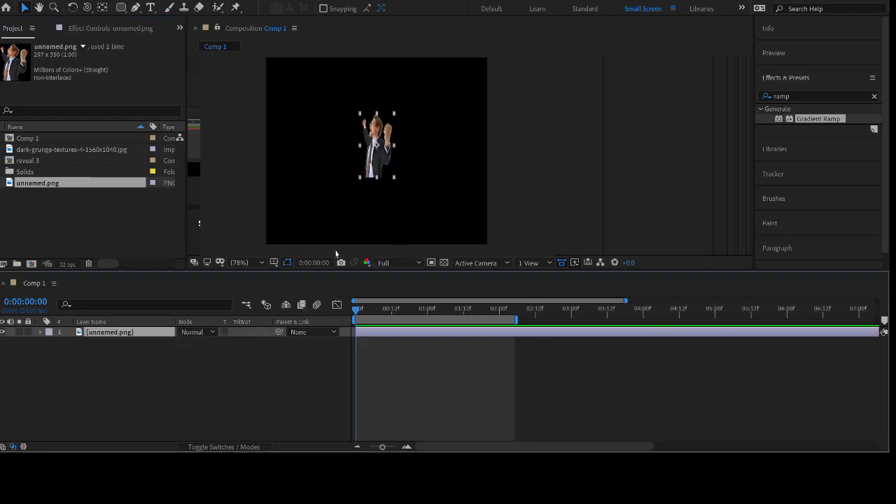
- Scale the unnamed.png layer to 281% and shift it slightly down and to the right in the frame
{"action": "key", "text": "s"}
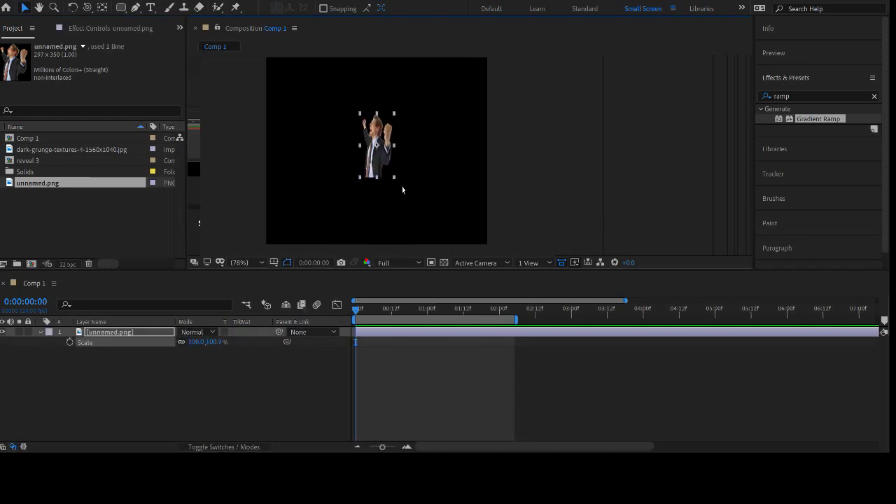
{"action": "left_click_drag", "start_coordinate": [402, 189], "coordinate": [428, 239]}
{"action": "left_click_drag", "start_coordinate": [389, 161], "coordinate": [401, 178]}
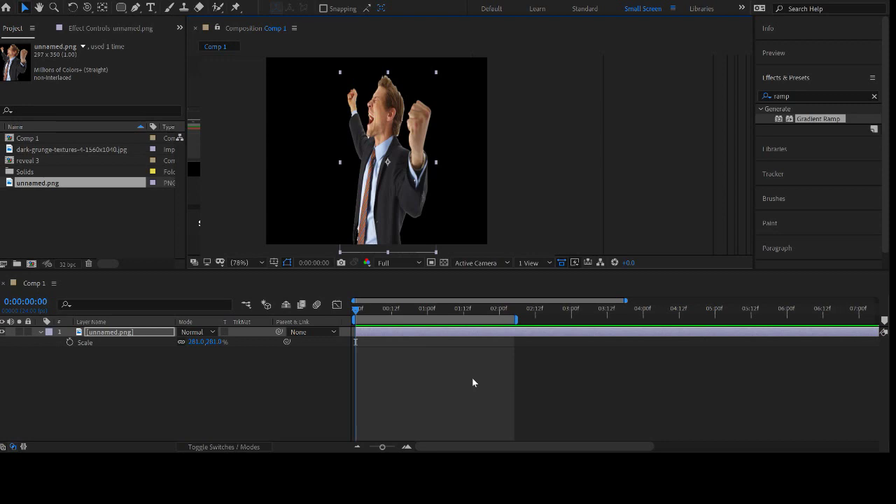
{"action": "left_click", "coordinate": [473, 382]}
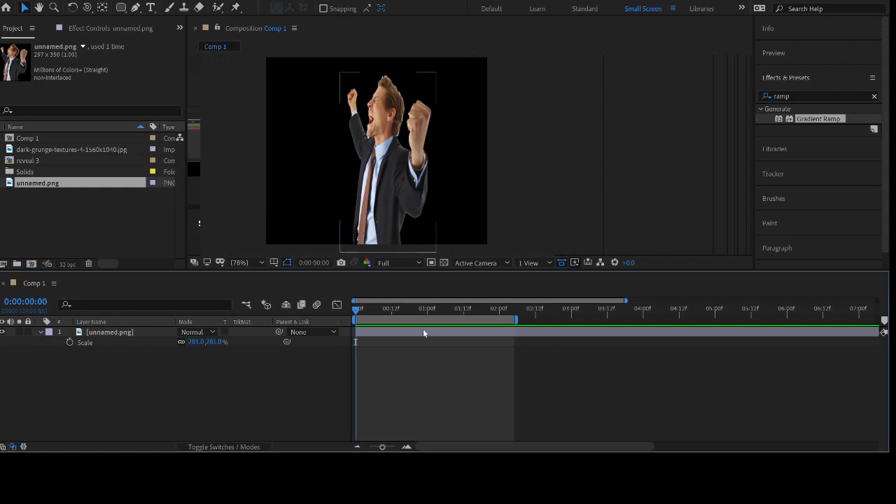
- Place Puppet pins on the fist, upper arm and shoulder of the man's far raised arm at 0:00:00:00
{"action": "left_click_drag", "start_coordinate": [370, 312], "coordinate": [344, 321]}
{"action": "left_click", "coordinate": [218, 8]}
{"action": "left_click", "coordinate": [235, 8]}
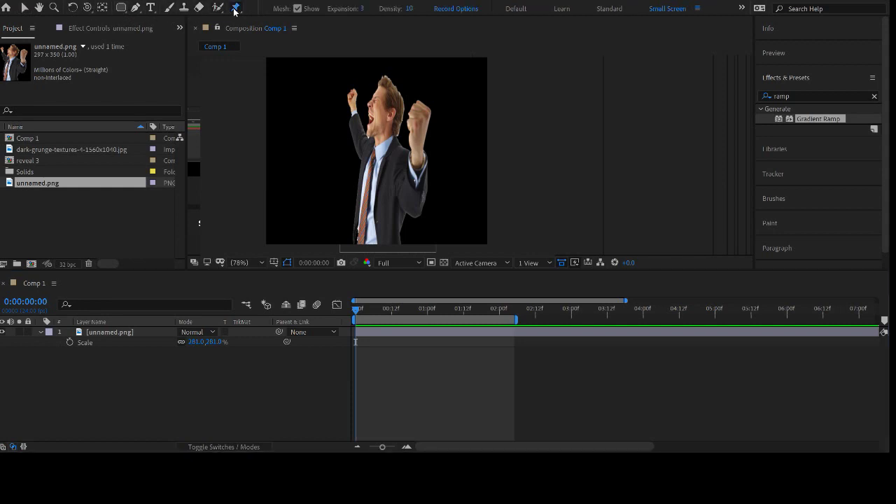
{"action": "left_click", "coordinate": [352, 93]}
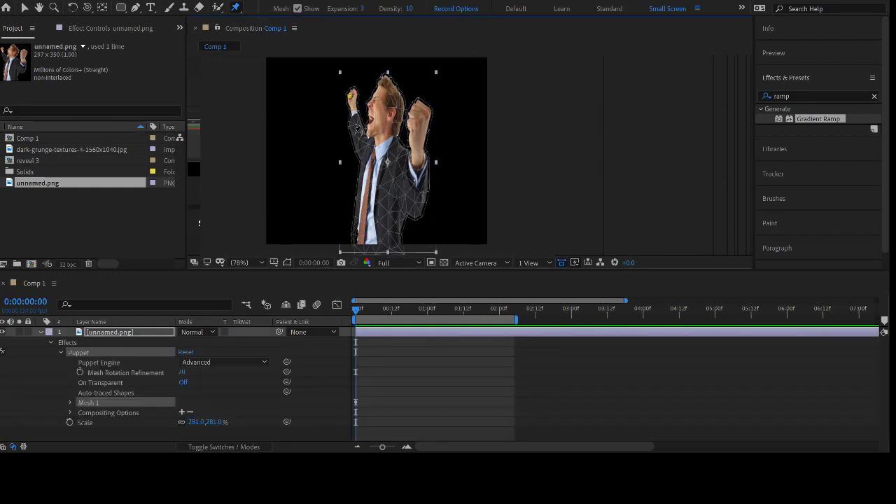
{"action": "left_click", "coordinate": [356, 135]}
{"action": "left_click", "coordinate": [362, 151]}
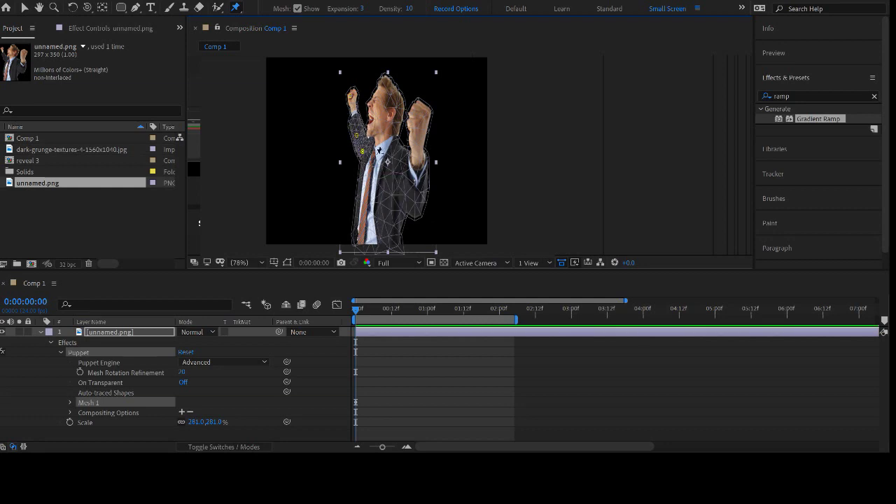
- Add Puppet pins down the man's centre: at the collar, the face, the middle of the tie and the waist
{"action": "left_click", "coordinate": [379, 151]}
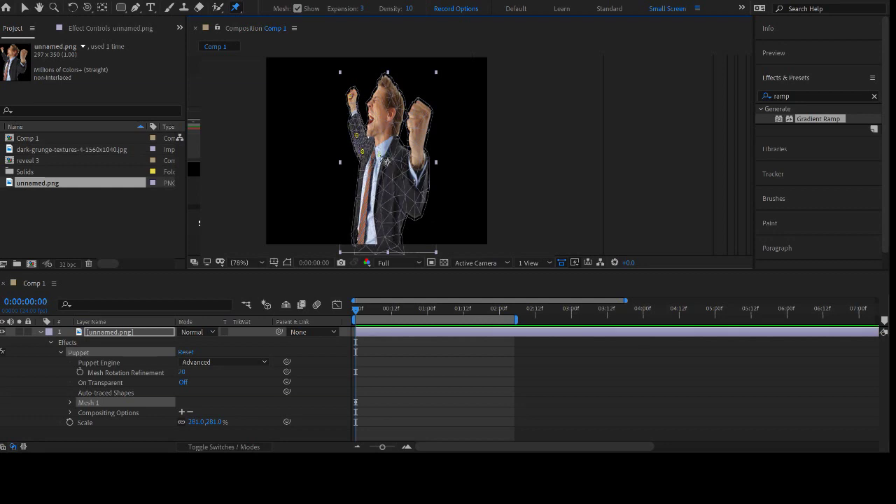
{"action": "left_click", "coordinate": [382, 110]}
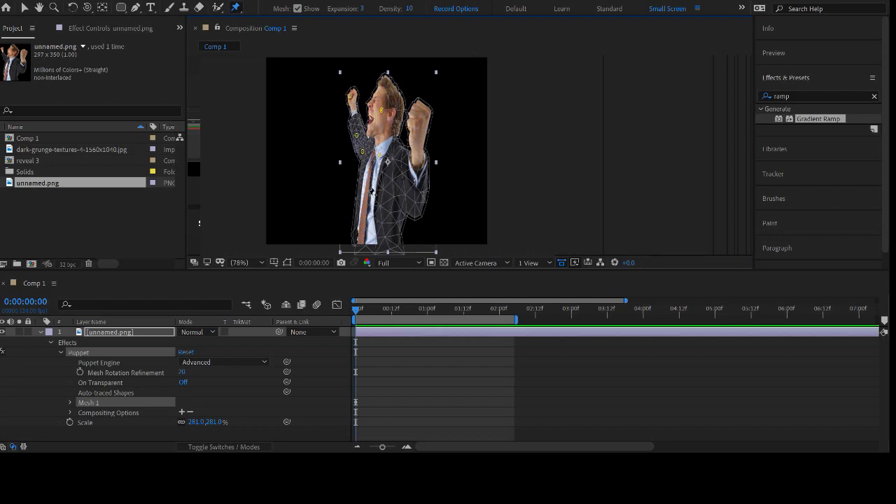
{"action": "left_click", "coordinate": [371, 193]}
{"action": "left_click", "coordinate": [366, 241]}
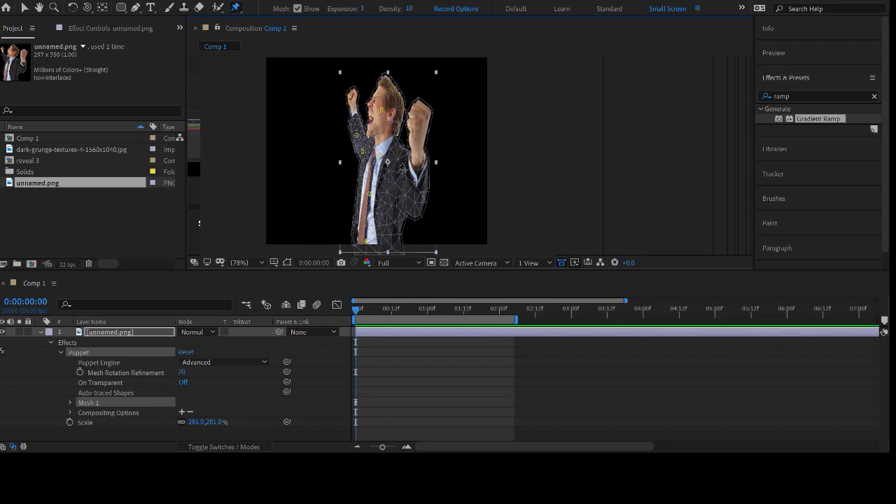
- Add Puppet pins to the man's near side: at the shoulder, beside the torso, on the elbow and on the fist
{"action": "left_click", "coordinate": [400, 158]}
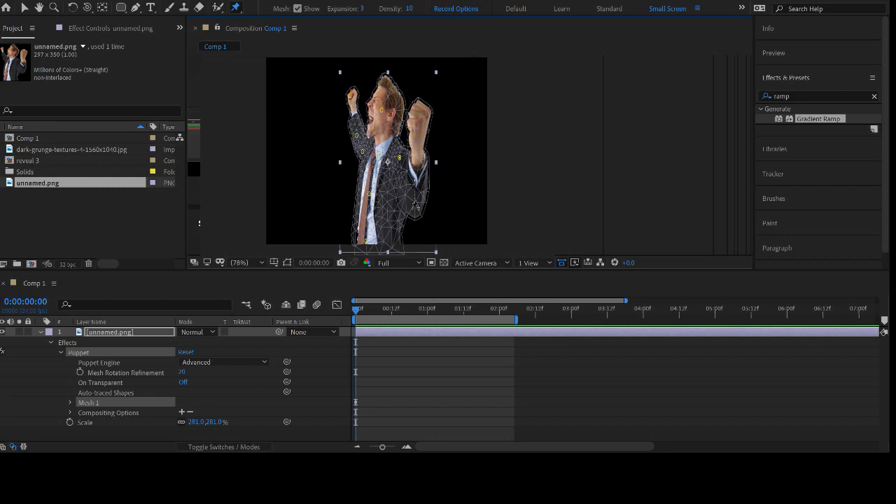
{"action": "left_click", "coordinate": [406, 192]}
{"action": "left_click", "coordinate": [416, 215]}
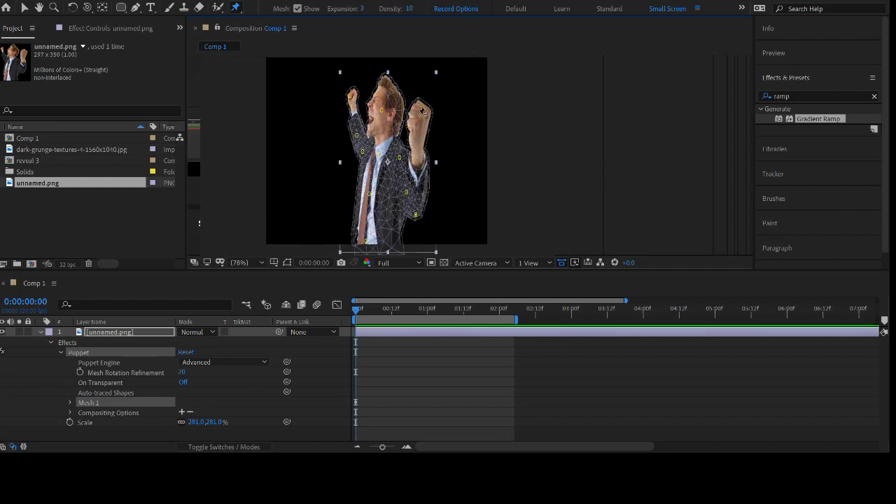
{"action": "left_click", "coordinate": [420, 112]}
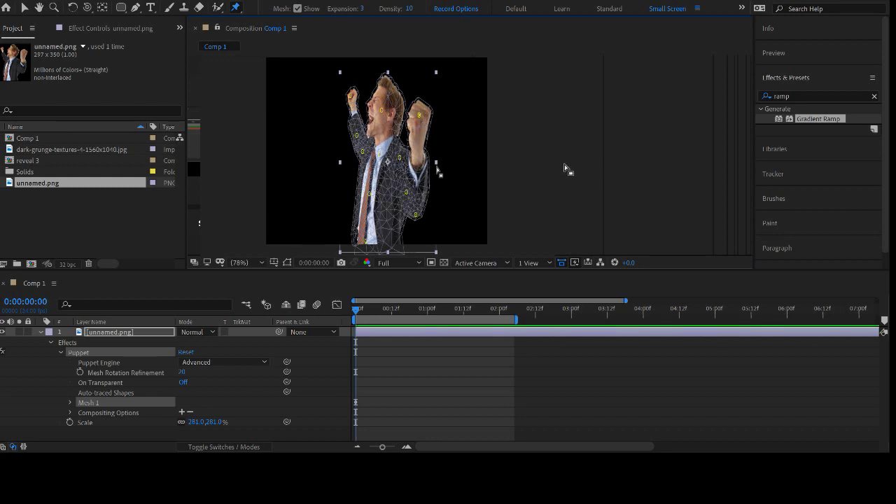
- Keep the puppet mesh displayed and set its density to 12
{"action": "left_click", "coordinate": [296, 9]}
{"action": "left_click", "coordinate": [297, 8]}
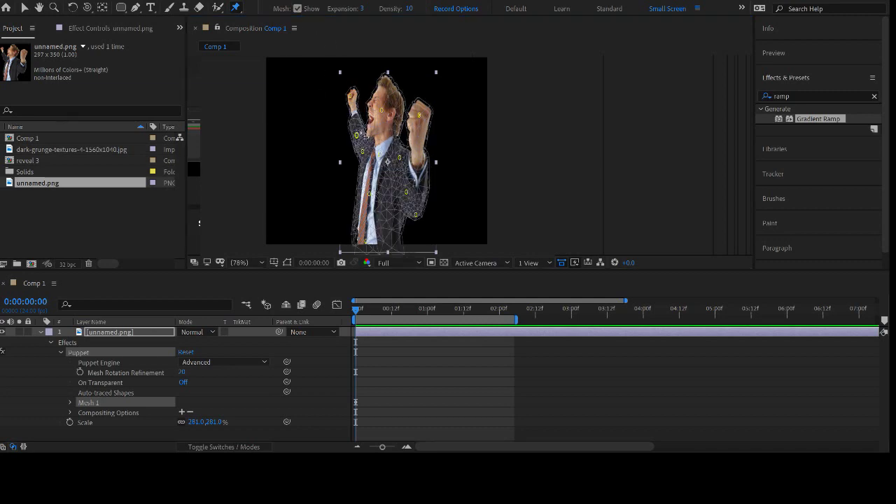
{"action": "scroll", "coordinate": [383, 148], "scroll_direction": "up", "scroll_amount": 2}
{"action": "scroll", "coordinate": [383, 148], "scroll_direction": "up", "scroll_amount": 2}
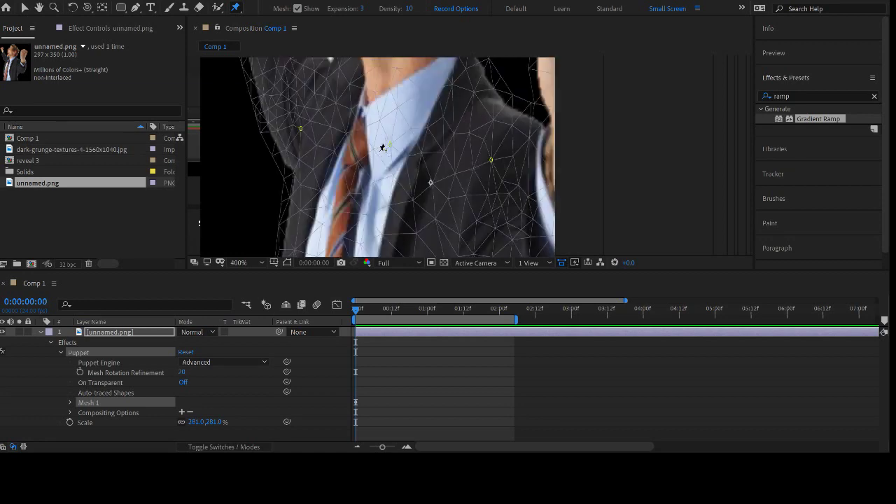
{"action": "scroll", "coordinate": [330, 119], "scroll_direction": "down", "scroll_amount": 1}
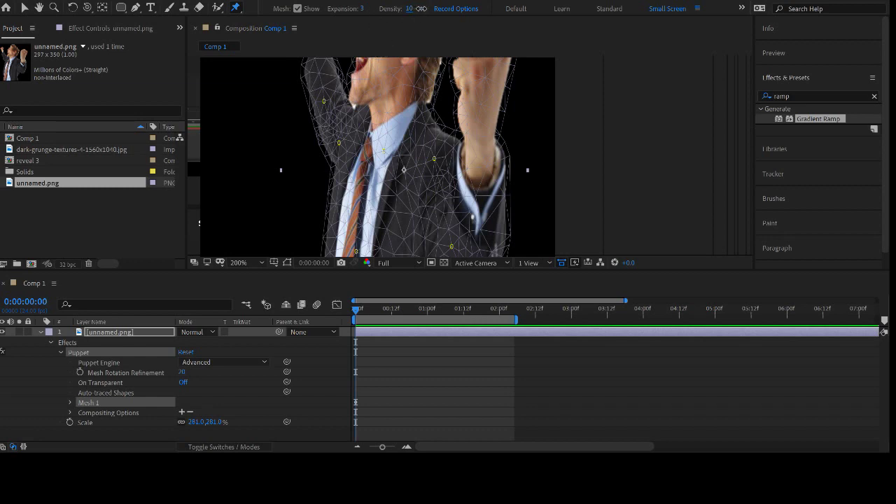
{"action": "left_click_drag", "start_coordinate": [414, 8], "coordinate": [518, 8]}
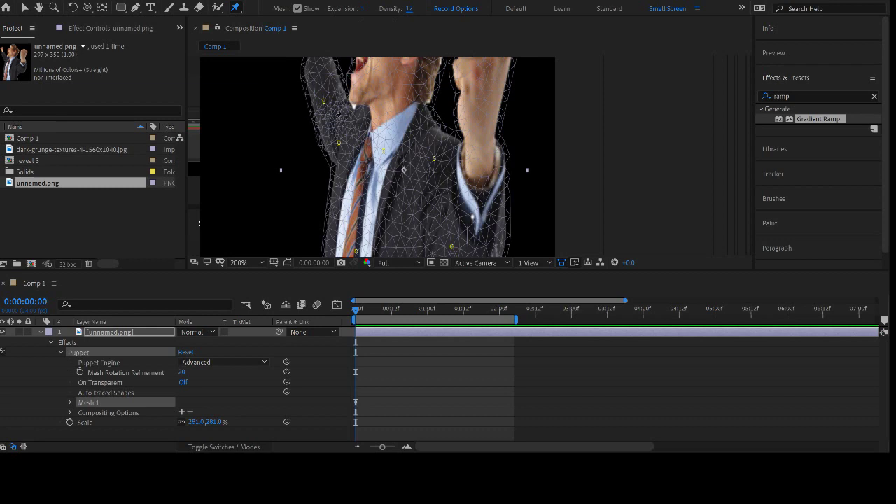
- Check the puppet mesh edges around the man's arm against the transparency grid, with the grid off again at the end
{"action": "left_click", "coordinate": [444, 263]}
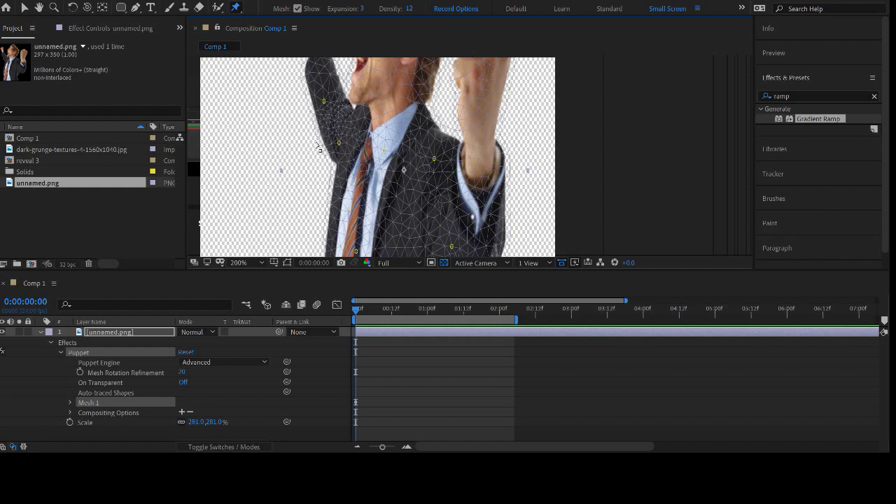
{"action": "left_click", "coordinate": [443, 262]}
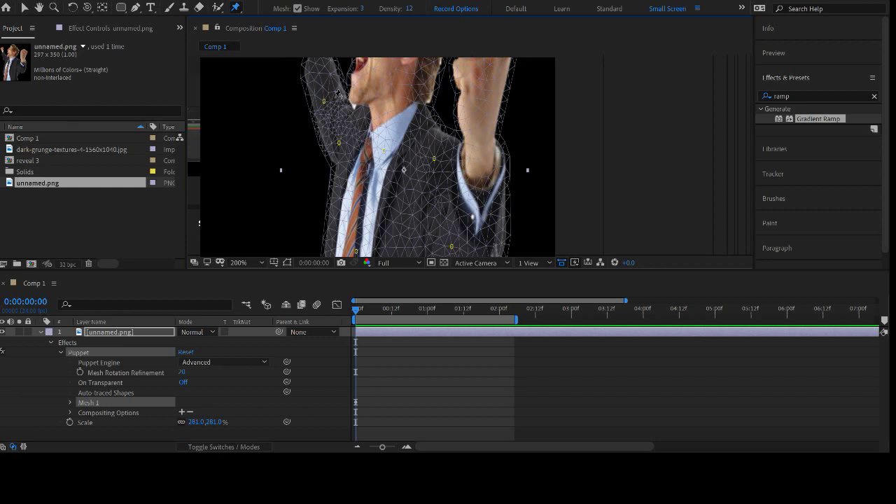
{"action": "scroll", "coordinate": [352, 91], "scroll_direction": "down", "scroll_amount": 1}
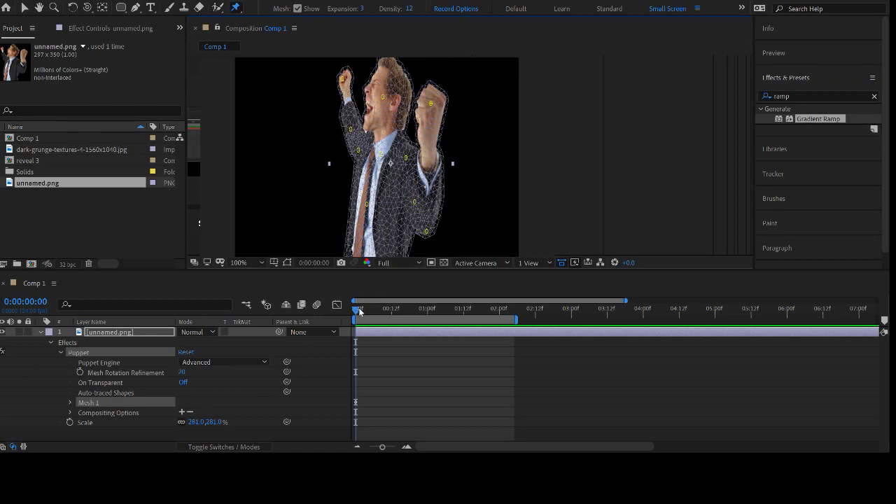
- At frame 5, bend the man's far arm outward with its fist, elbow and shoulder pins, and add a Puppet pin at his chin
{"action": "left_click_drag", "start_coordinate": [359, 308], "coordinate": [375, 312]}
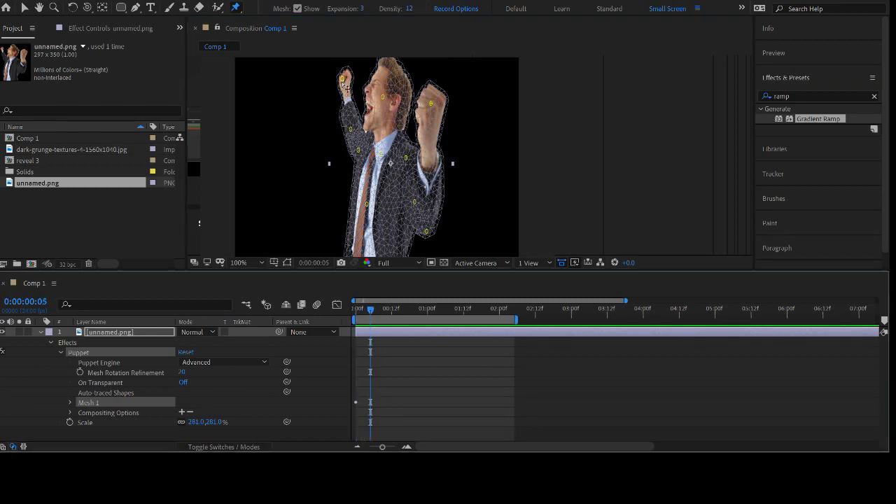
{"action": "left_click", "coordinate": [342, 80]}
{"action": "left_click_drag", "start_coordinate": [340, 84], "coordinate": [329, 89]}
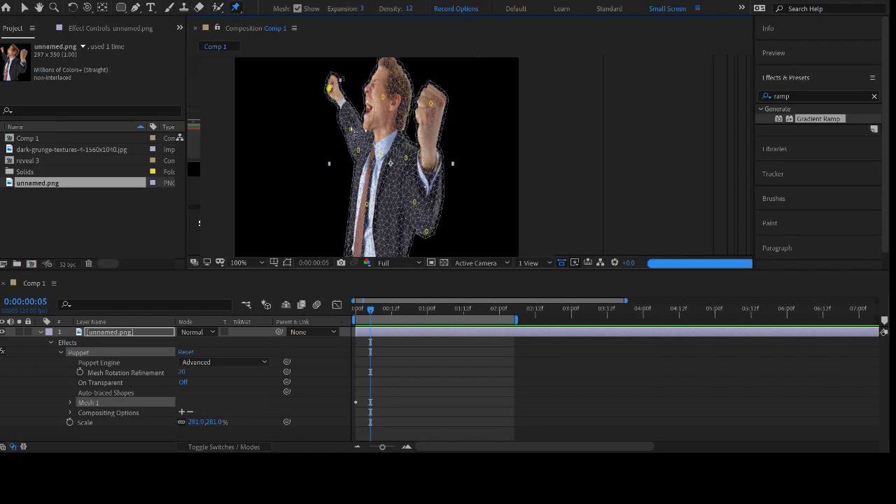
{"action": "left_click_drag", "start_coordinate": [351, 129], "coordinate": [352, 159]}
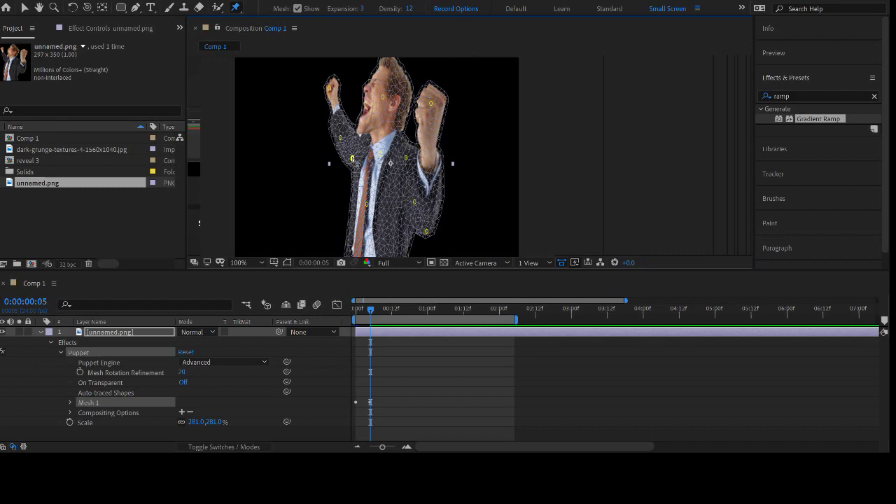
{"action": "left_click", "coordinate": [365, 125]}
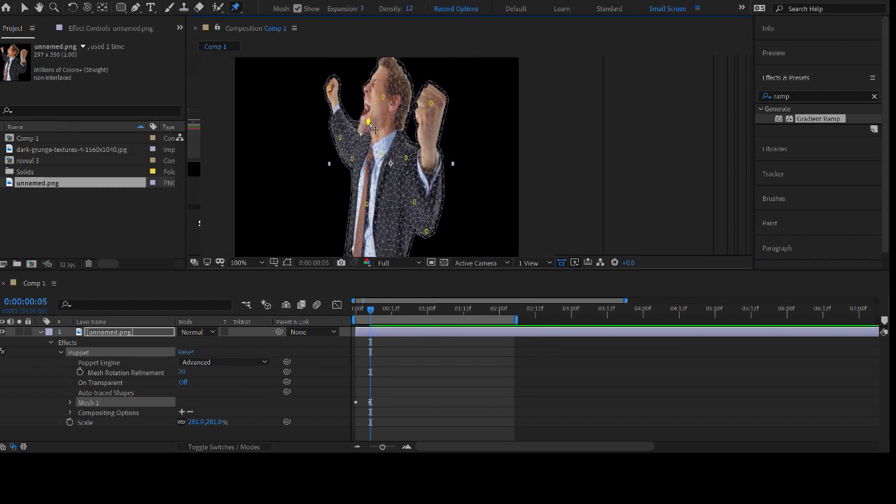
{"action": "left_click_drag", "start_coordinate": [365, 125], "coordinate": [369, 121]}
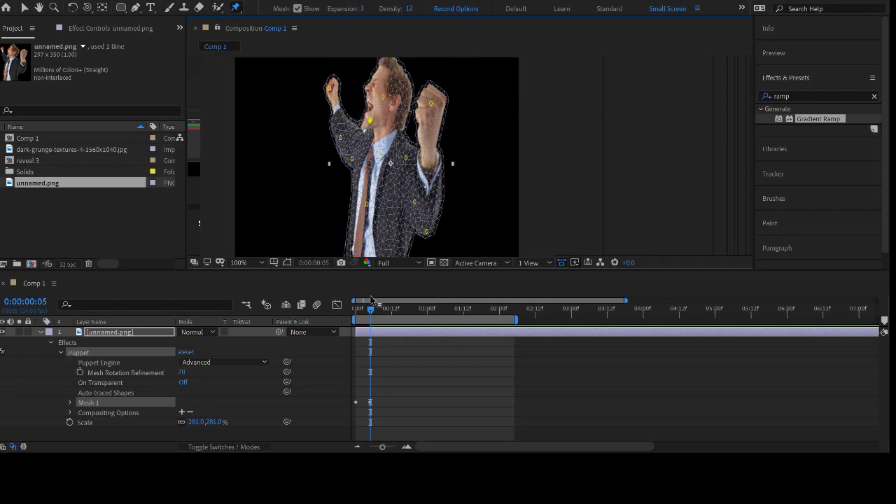
- At frame 10, lower the man's far elbow and fist further outward by moving their Puppet pins
{"action": "left_click_drag", "start_coordinate": [373, 308], "coordinate": [386, 309]}
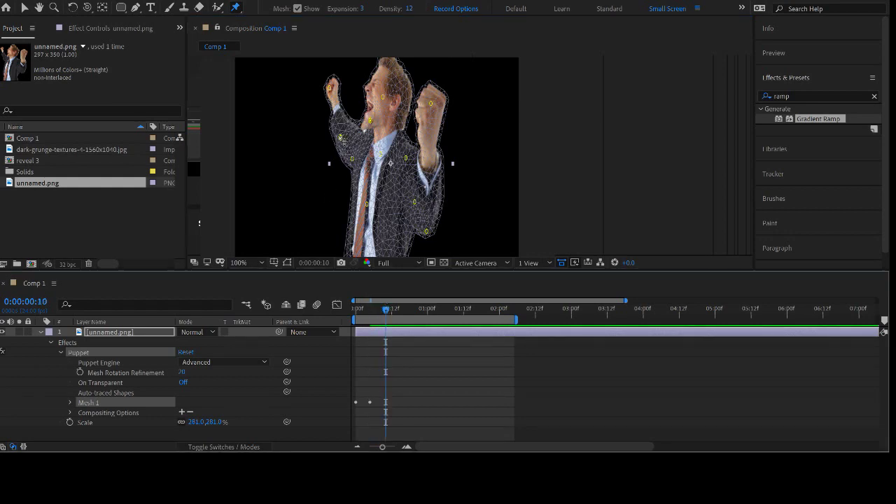
{"action": "left_click_drag", "start_coordinate": [340, 138], "coordinate": [335, 147]}
{"action": "left_click_drag", "start_coordinate": [332, 90], "coordinate": [310, 110]}
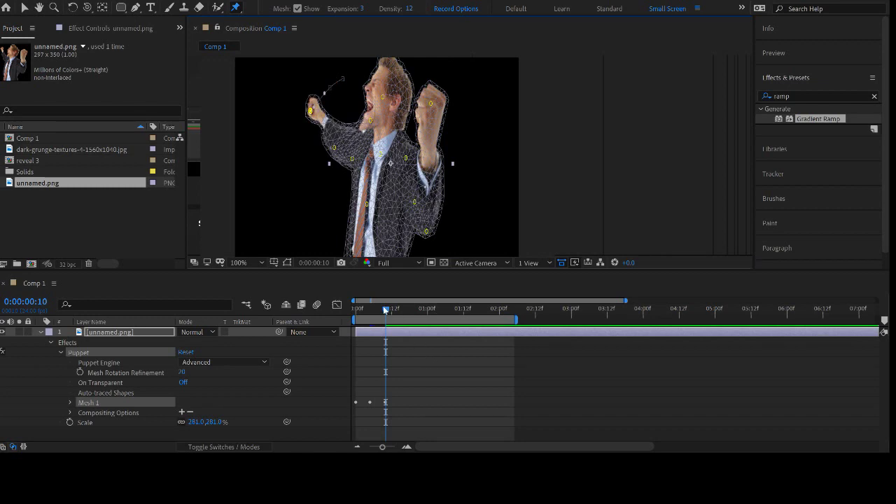
- Hide the puppet mesh and examine the far arm's movement up close at frames 0, 5 and 10
{"action": "left_click_drag", "start_coordinate": [385, 309], "coordinate": [346, 281]}
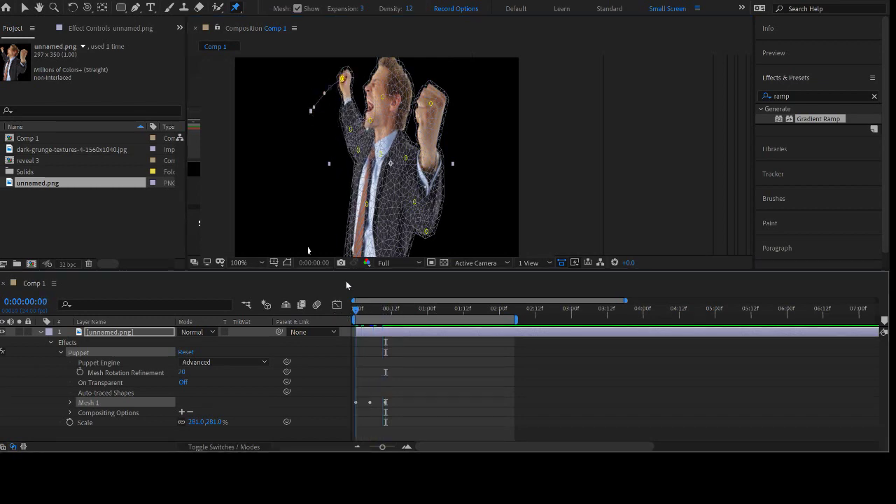
{"action": "left_click", "coordinate": [297, 8]}
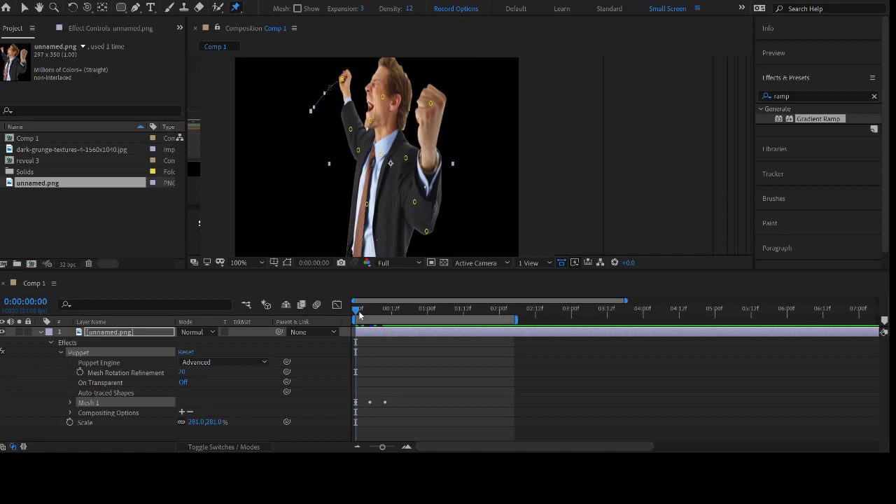
{"action": "left_click_drag", "start_coordinate": [358, 312], "coordinate": [372, 312]}
{"action": "scroll", "coordinate": [355, 154], "scroll_direction": "up", "scroll_amount": 1}
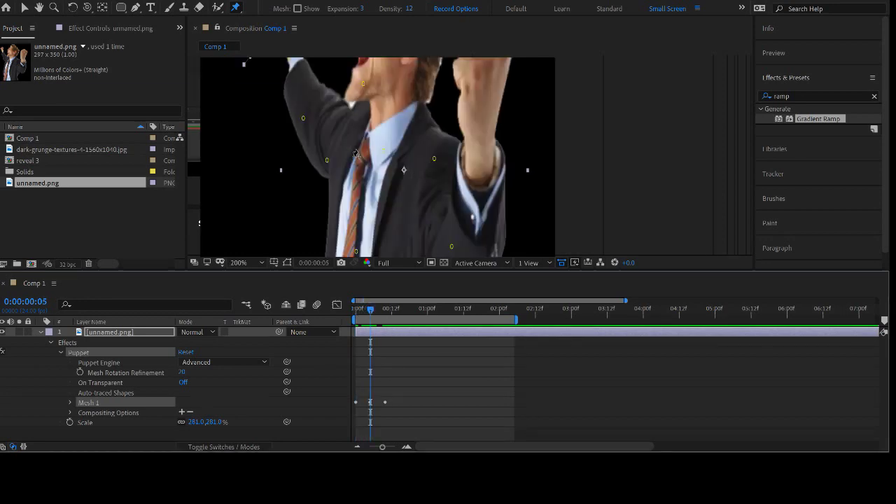
{"action": "scroll", "coordinate": [356, 153], "scroll_direction": "up", "scroll_amount": 1}
{"action": "scroll", "coordinate": [305, 120], "scroll_direction": "down", "scroll_amount": 1}
{"action": "key", "text": "h"}
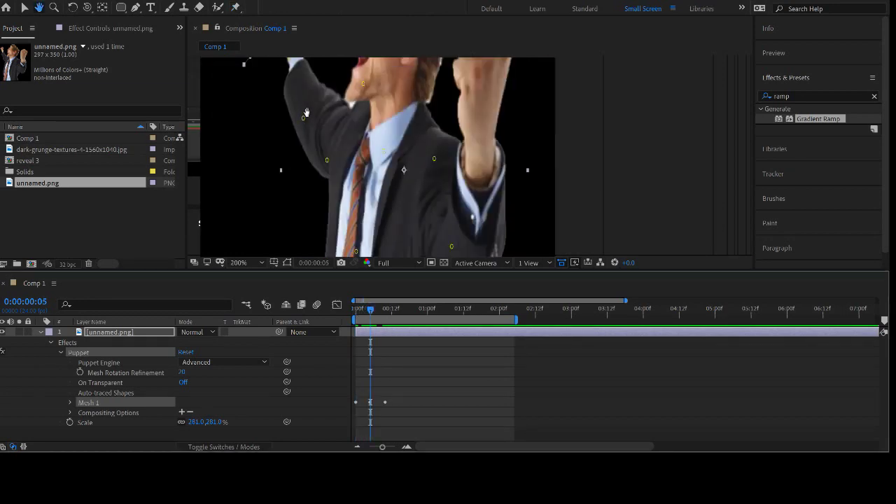
{"action": "left_click_drag", "start_coordinate": [306, 112], "coordinate": [392, 210]}
{"action": "key", "text": "ctrl+p"}
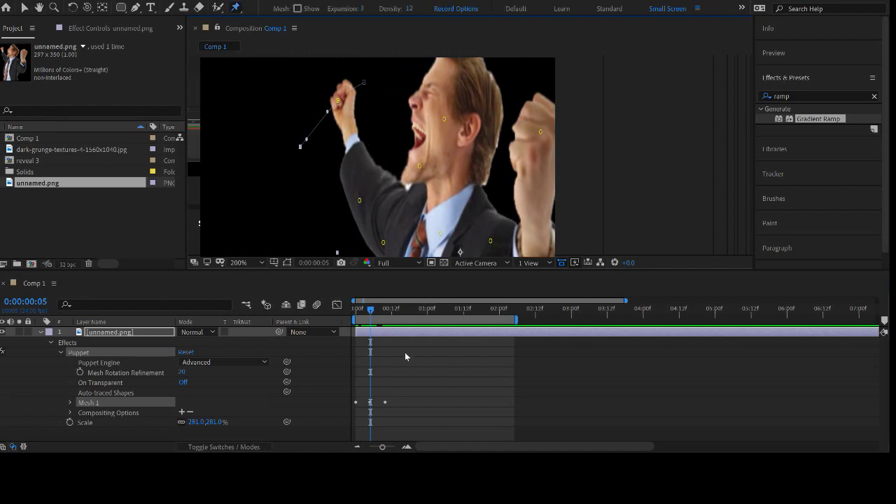
{"action": "left_click_drag", "start_coordinate": [369, 310], "coordinate": [384, 313]}
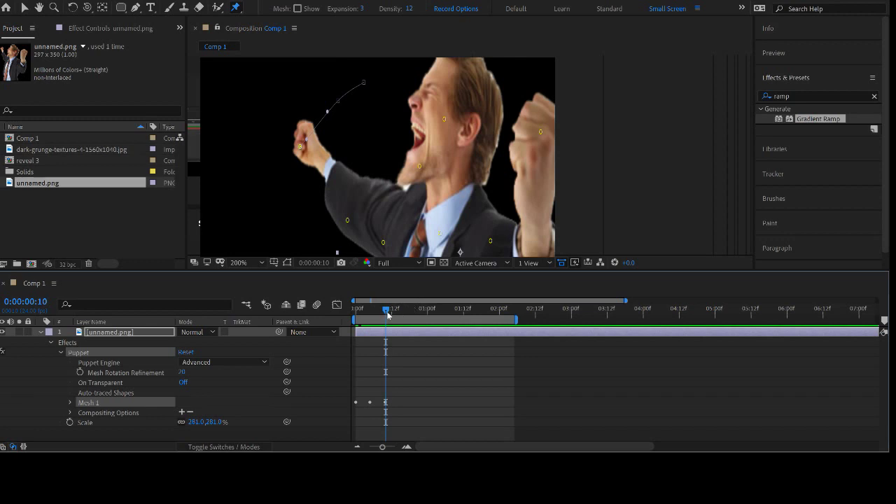
- At frame 16, raise the far elbow by its Puppet pin and display the puppet mesh again
{"action": "left_click_drag", "start_coordinate": [387, 309], "coordinate": [404, 308]}
{"action": "left_click_drag", "start_coordinate": [349, 230], "coordinate": [367, 185]}
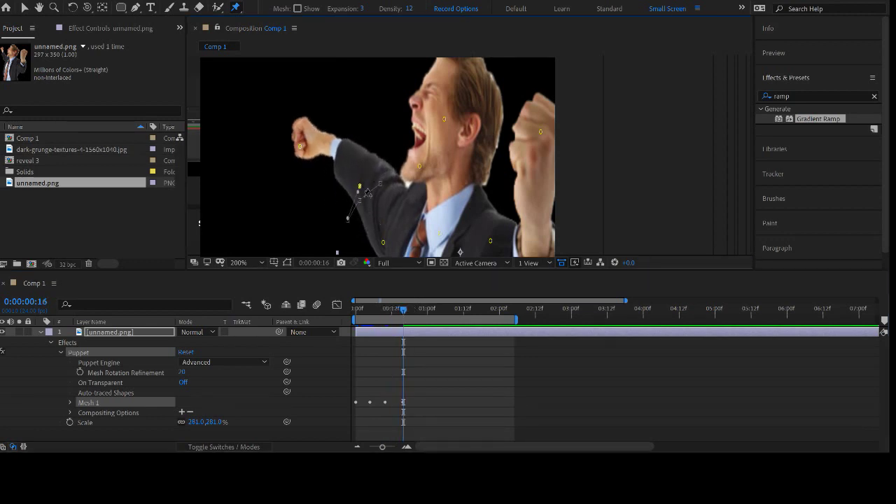
{"action": "left_click", "coordinate": [297, 8]}
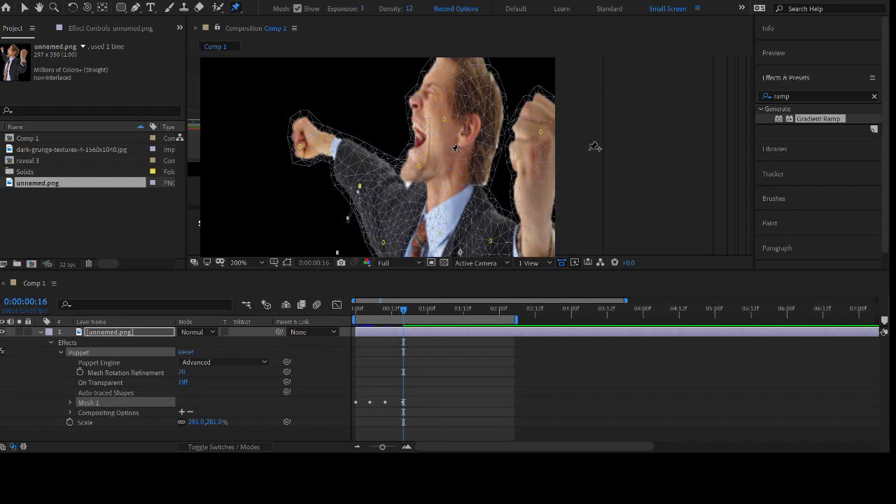
- Review the mesh over the whole figure and the pin position keyframes of the unnamed.png layer
{"action": "key", "text": "comma"}
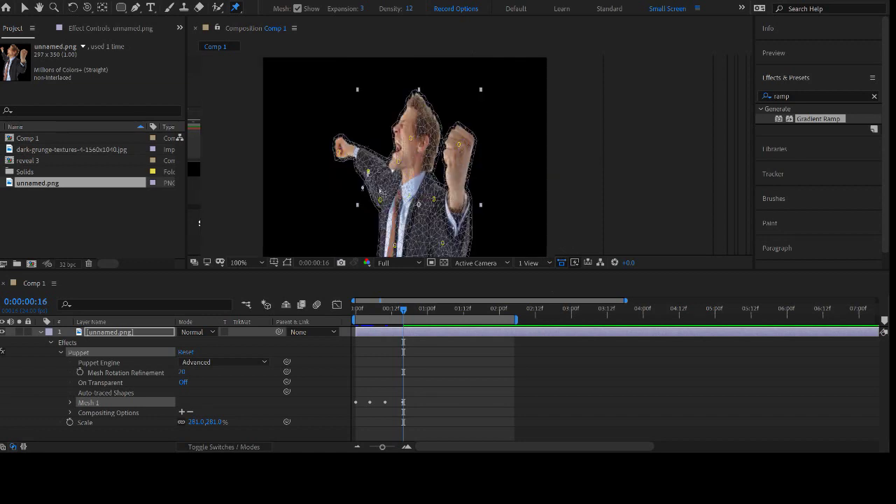
{"action": "key", "text": "h"}
{"action": "left_click_drag", "start_coordinate": [382, 190], "coordinate": [386, 145]}
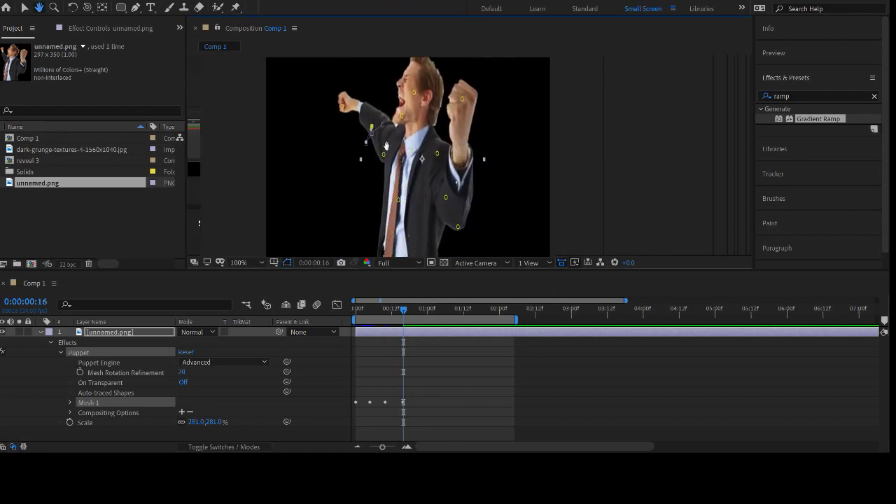
{"action": "key", "text": "ctrl+p"}
{"action": "key", "text": "comma"}
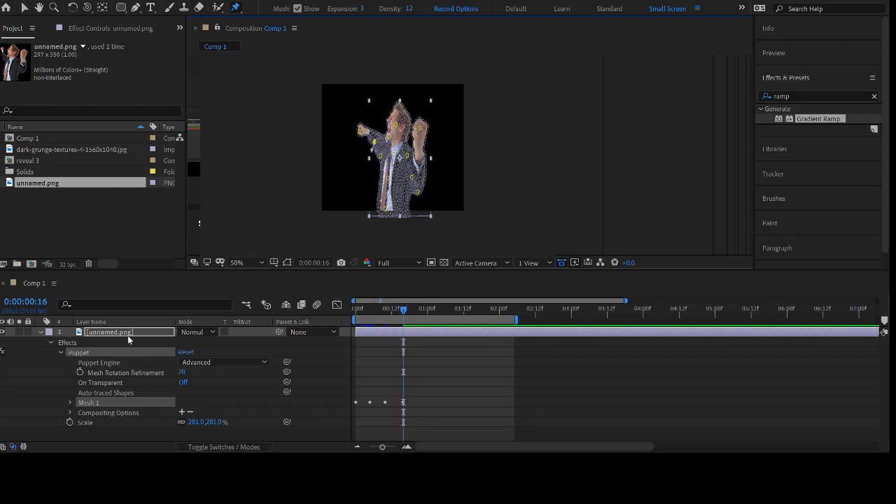
{"action": "key", "text": "u"}
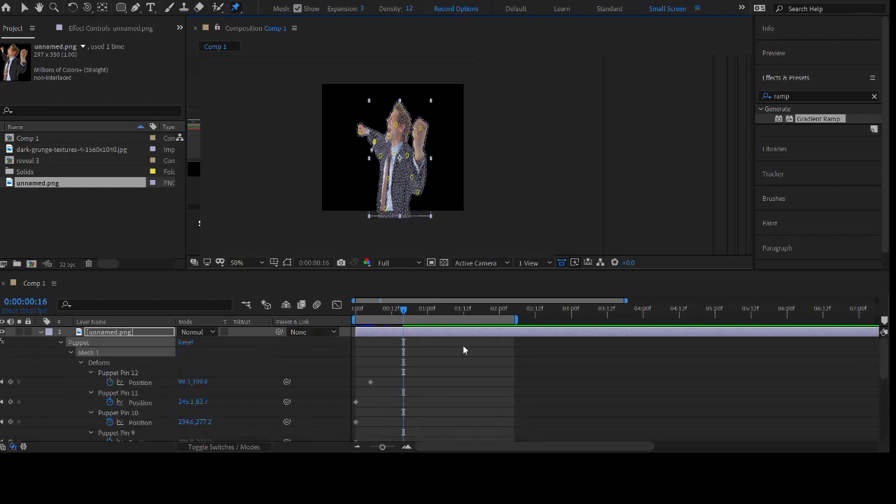
{"action": "scroll", "coordinate": [455, 381], "scroll_direction": "down", "scroll_amount": 5}
{"action": "key", "text": "u"}
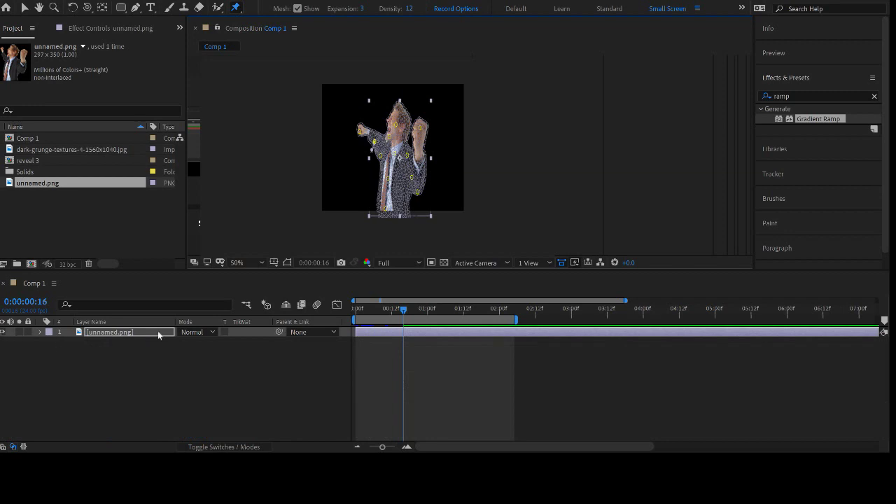
- Replace the puppet-rigged unnamed.png layer in Comp 1 with a fresh copy of the image from the project
{"action": "left_click", "coordinate": [128, 334]}
{"action": "key", "text": "Delete"}
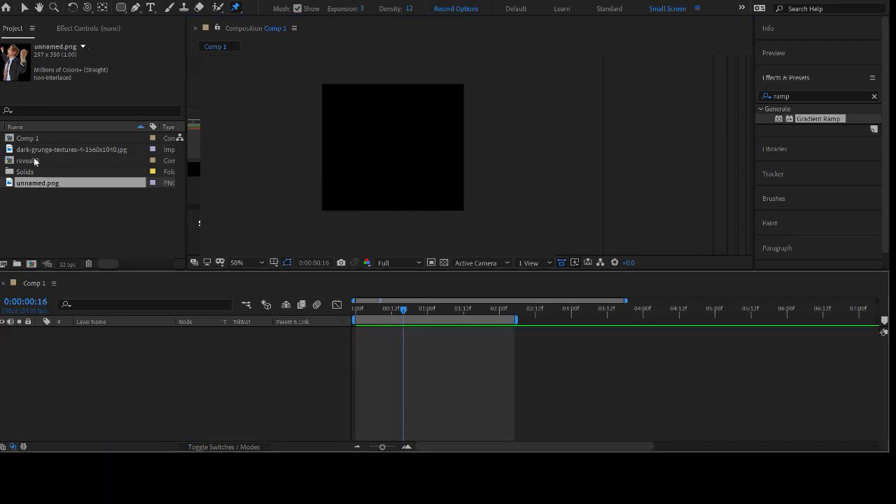
{"action": "left_click_drag", "start_coordinate": [31, 185], "coordinate": [133, 383]}
- Scale the new unnamed.png layer to 322% and move the man slightly down in the frame
{"action": "key", "text": "s"}
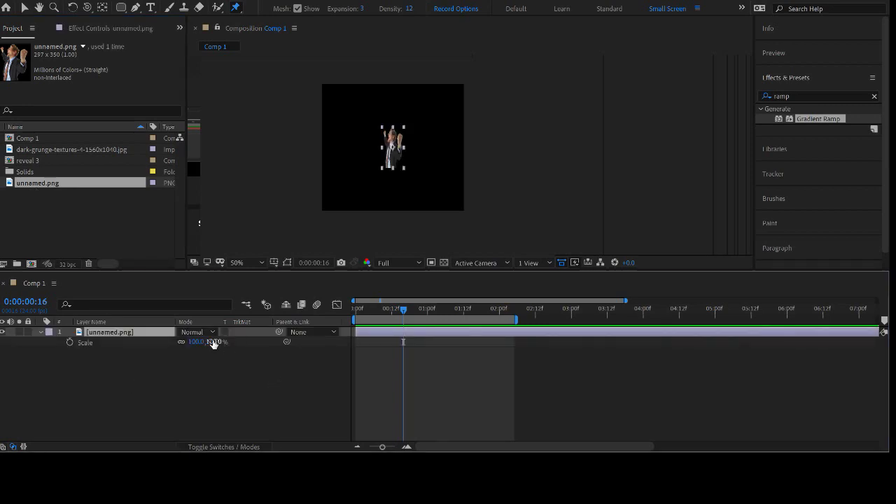
{"action": "left_click_drag", "start_coordinate": [263, 336], "coordinate": [323, 319]}
{"action": "left_click", "coordinate": [24, 7]}
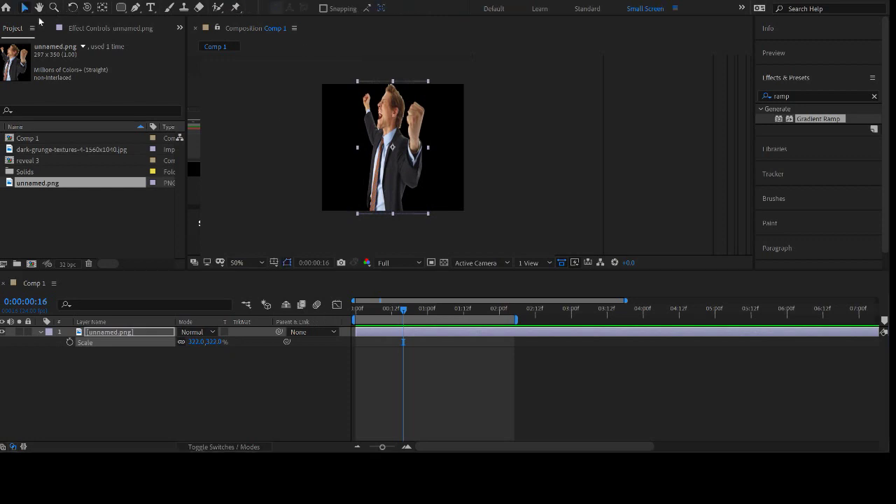
{"action": "left_click_drag", "start_coordinate": [391, 147], "coordinate": [392, 154]}
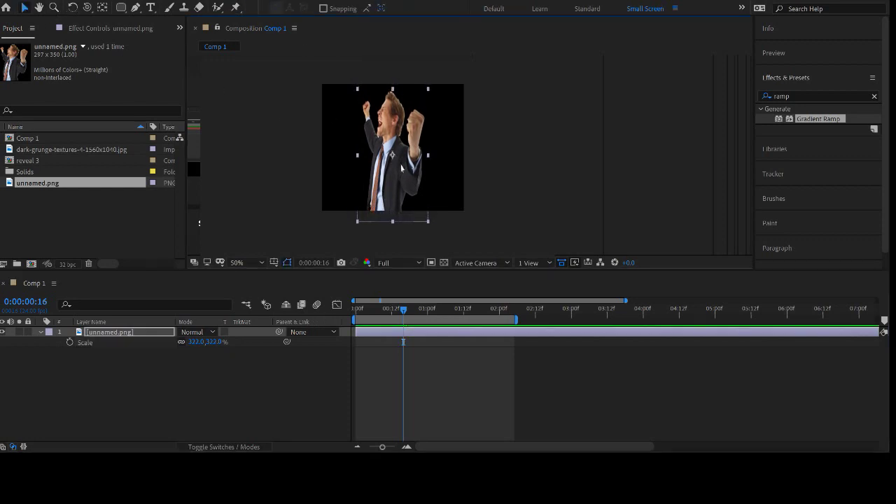
- Add Puppet position pins to the man's far fist, elbow and shoulder, plus a Starch pin at the wrist
{"action": "scroll", "coordinate": [401, 166], "scroll_direction": "up", "scroll_amount": 1}
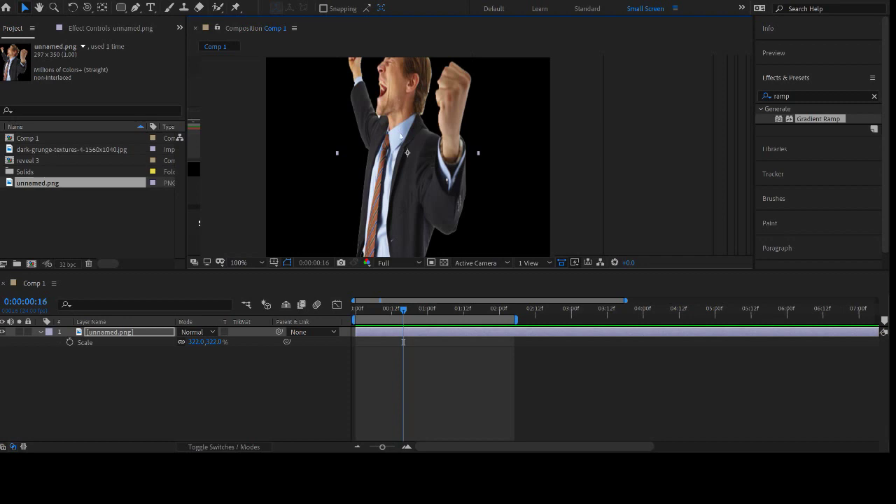
{"action": "scroll", "coordinate": [401, 137], "scroll_direction": "up", "scroll_amount": 1}
{"action": "left_click_drag", "start_coordinate": [398, 101], "coordinate": [402, 230]}
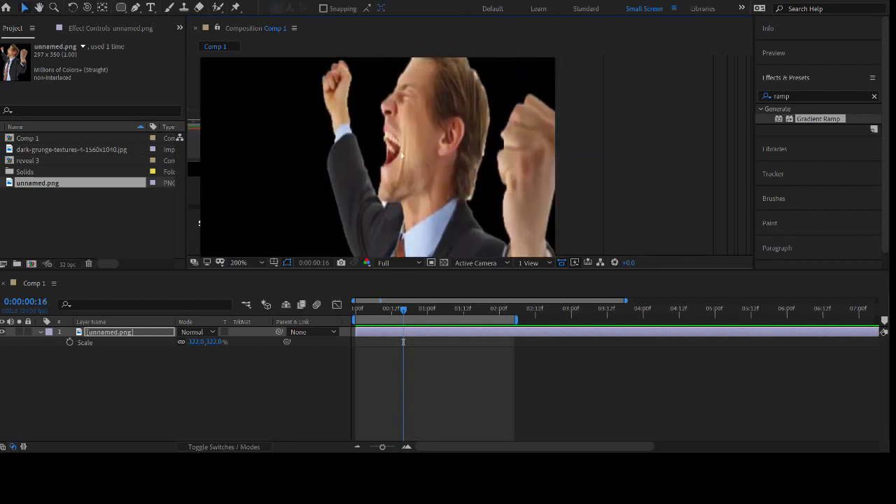
{"action": "scroll", "coordinate": [401, 155], "scroll_direction": "down", "scroll_amount": 1}
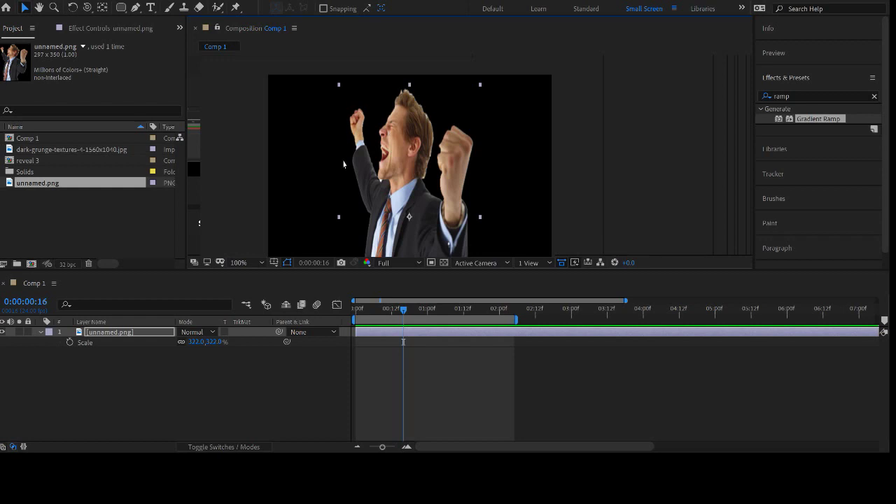
{"action": "left_click", "coordinate": [235, 7]}
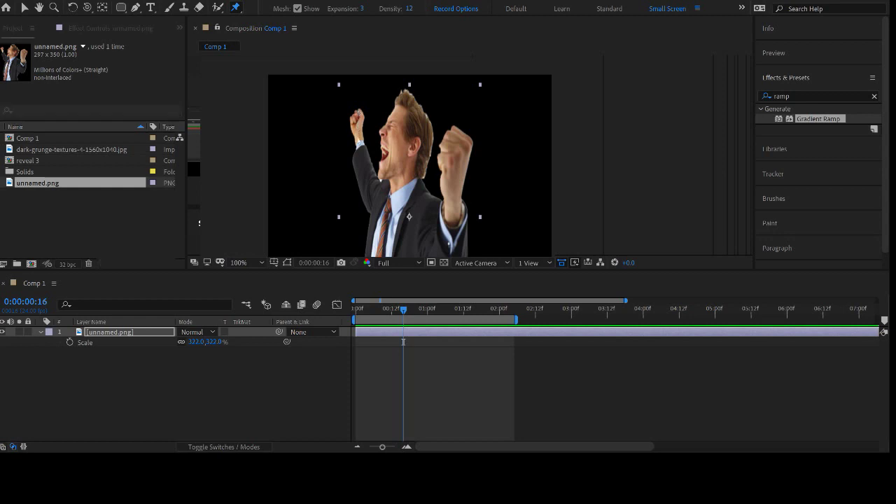
{"action": "left_click", "coordinate": [356, 118]}
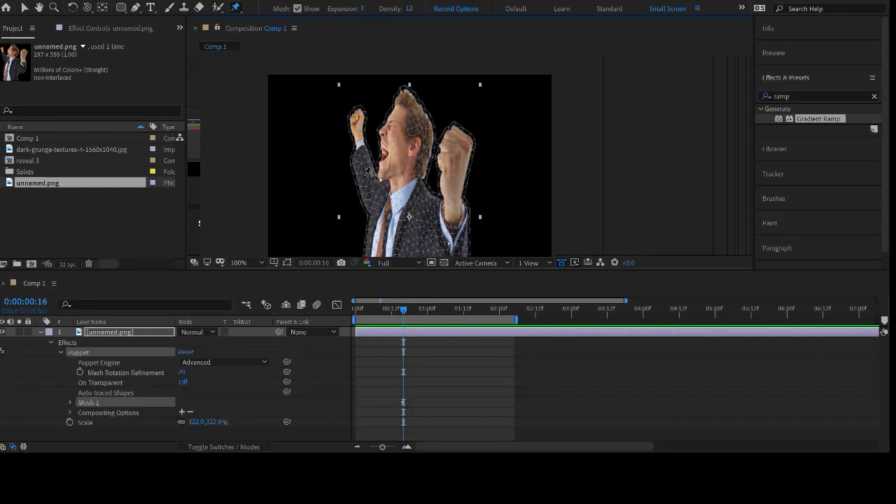
{"action": "left_click", "coordinate": [365, 174]}
{"action": "left_click", "coordinate": [374, 200]}
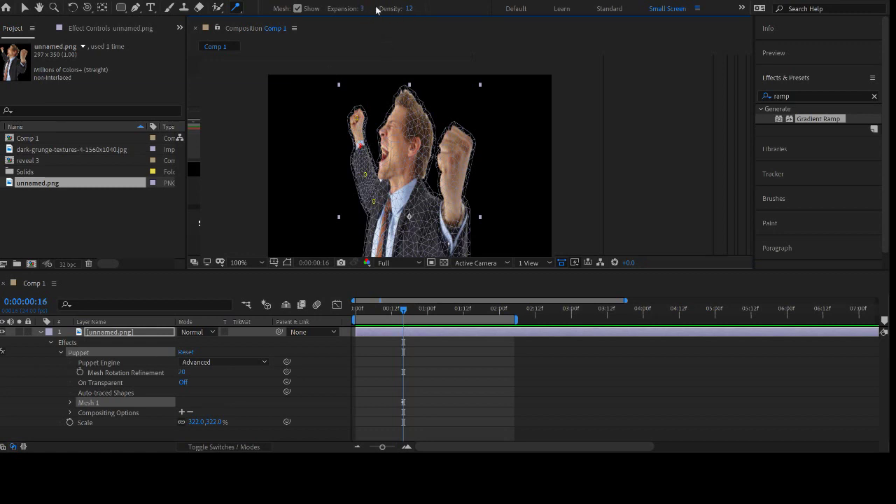
- Try a much larger puppet mesh expansion, and undo it
{"action": "left_click_drag", "start_coordinate": [364, 8], "coordinate": [435, 9]}
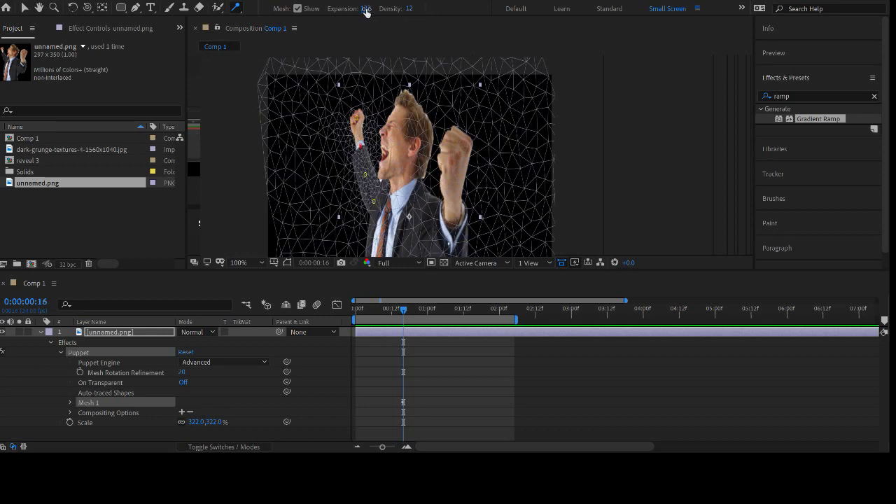
{"action": "key", "text": "ctrl+z"}
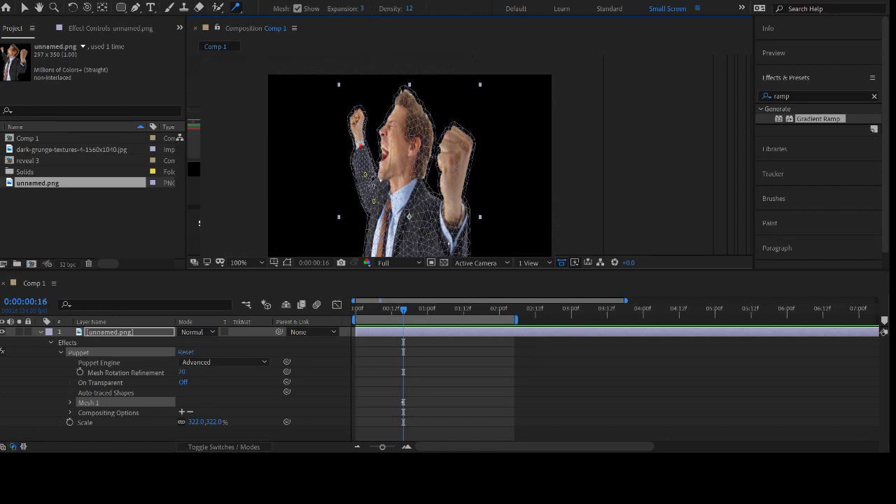
- Add a Starch pin between the far arm's elbow and shoulder pins, and set the mesh density to 11
{"action": "left_click", "coordinate": [369, 185]}
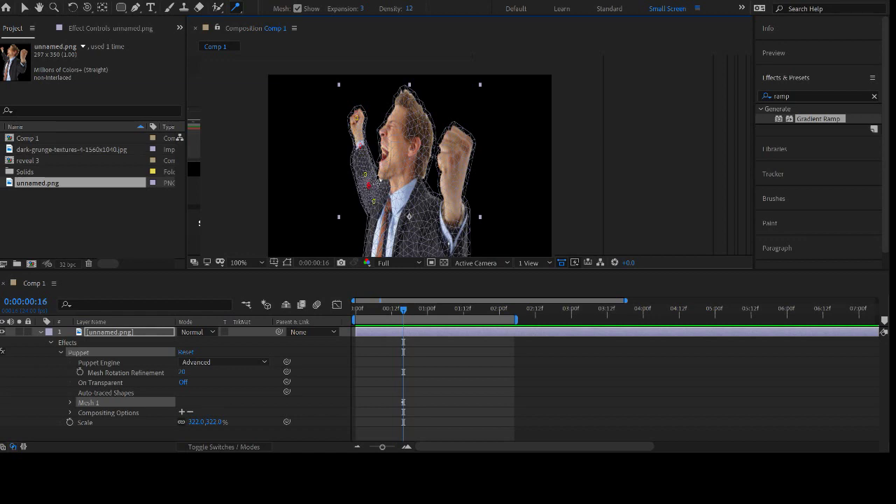
{"action": "scroll", "coordinate": [376, 180], "scroll_direction": "up", "scroll_amount": 1}
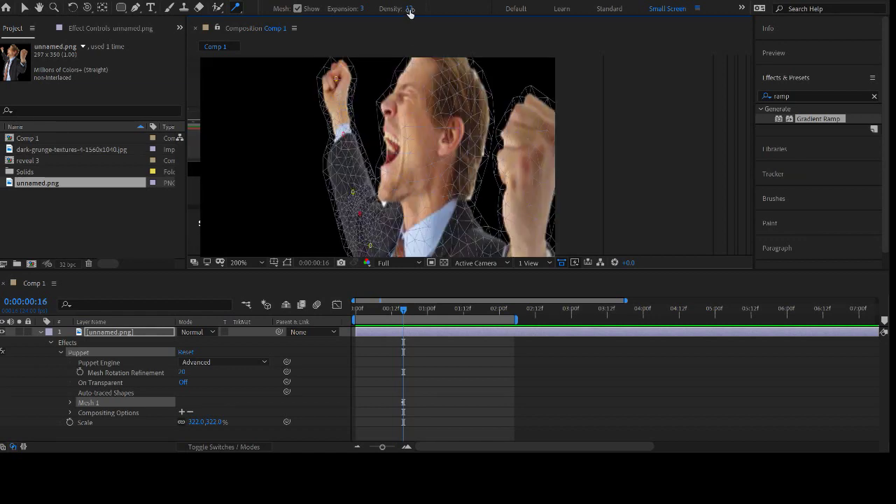
{"action": "left_click_drag", "start_coordinate": [449, 6], "coordinate": [432, 8]}
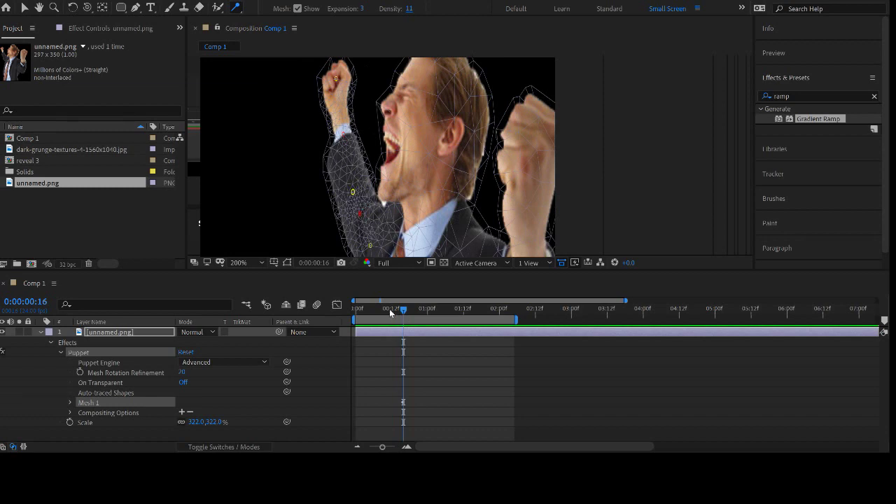
- At 0:00:01:00, move the far arm's fist and elbow pins slightly outward, away from the man's head
{"action": "left_click_drag", "start_coordinate": [404, 309], "coordinate": [427, 308]}
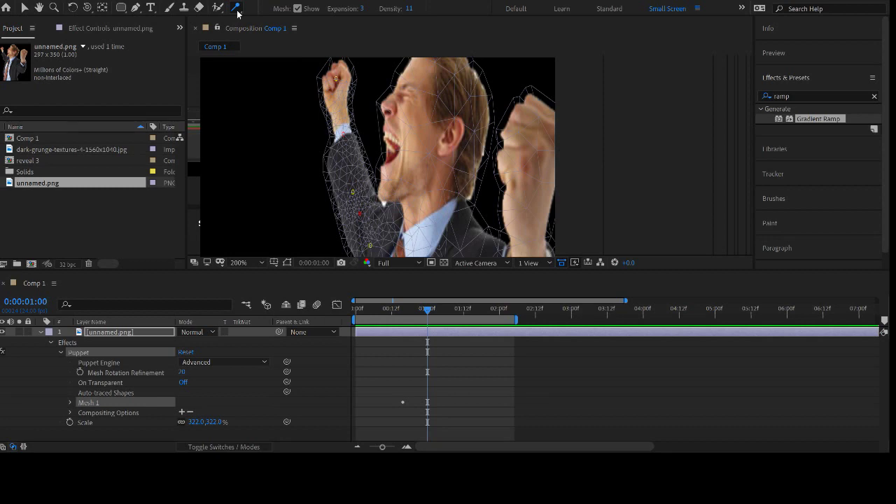
{"action": "left_click_drag", "start_coordinate": [336, 79], "coordinate": [320, 84]}
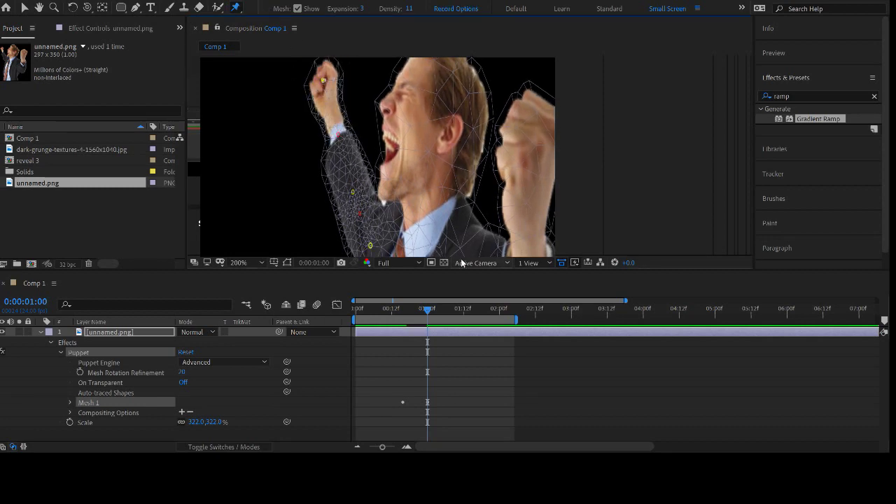
{"action": "left_click_drag", "start_coordinate": [353, 192], "coordinate": [344, 203]}
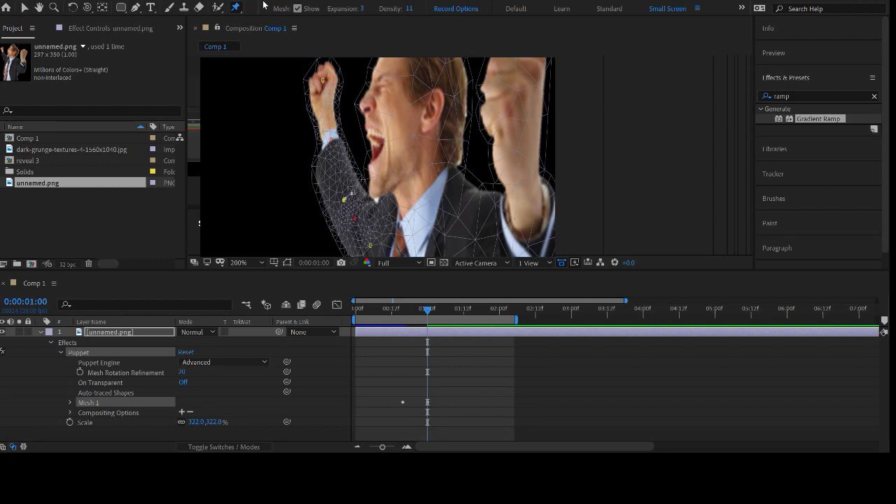
- Add a Puppet Bend pin on the man's near fist and use it to enlarge and tilt the fist
{"action": "scroll", "coordinate": [474, 179], "scroll_direction": "down", "scroll_amount": 1}
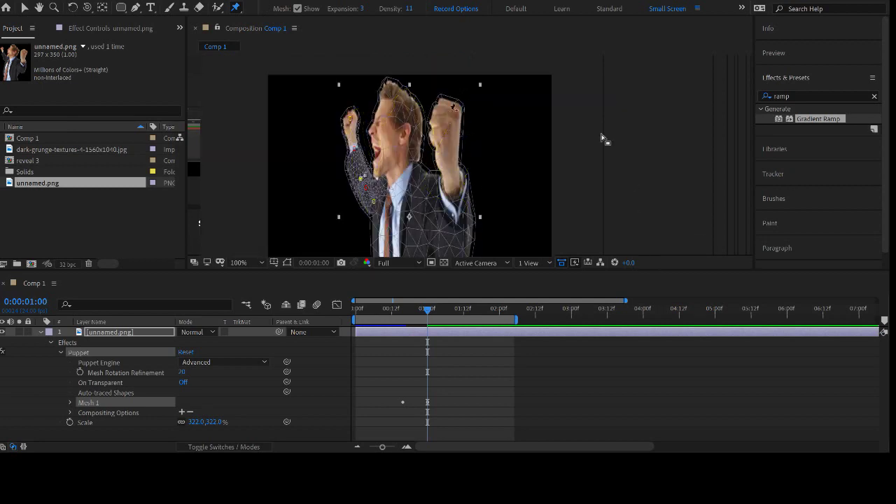
{"action": "left_click", "coordinate": [285, 33]}
{"action": "left_click", "coordinate": [445, 113]}
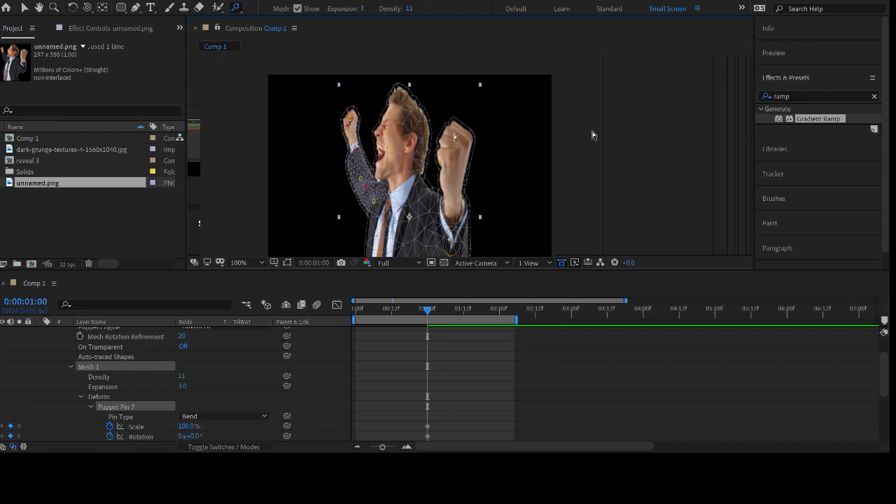
{"action": "left_click", "coordinate": [458, 117]}
{"action": "left_click_drag", "start_coordinate": [469, 115], "coordinate": [433, 149]}
{"action": "left_click_drag", "start_coordinate": [560, 147], "coordinate": [602, 89]}
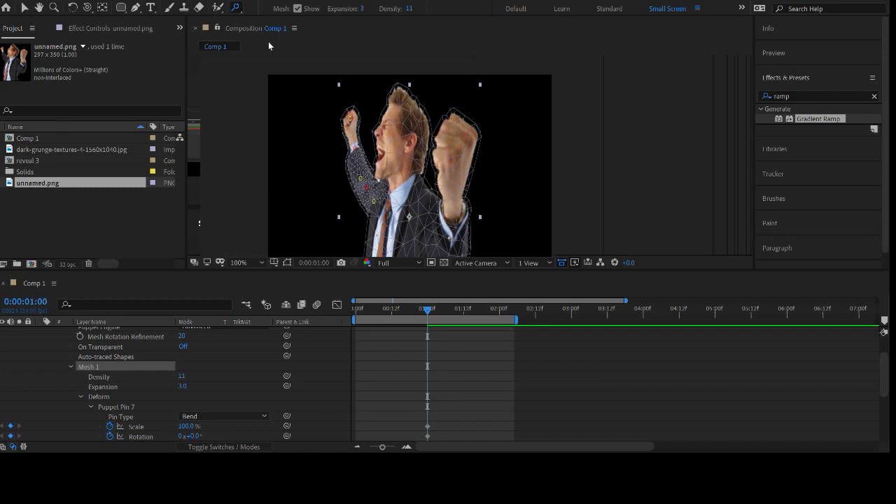
- Add a Puppet Advanced pin near the top of the man's head, try scaling it to about 134%, and undo the scaling
{"action": "left_click", "coordinate": [401, 105]}
{"action": "left_click_drag", "start_coordinate": [401, 92], "coordinate": [392, 146]}
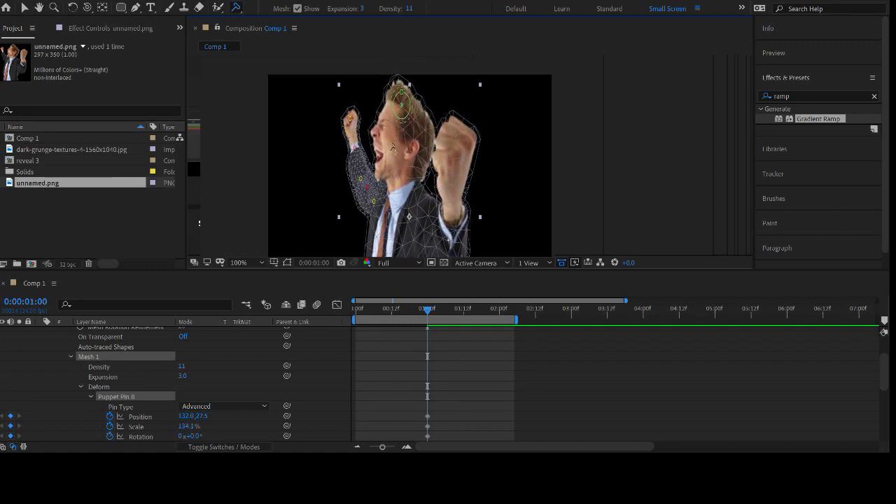
{"action": "key", "text": "ctrl+z"}
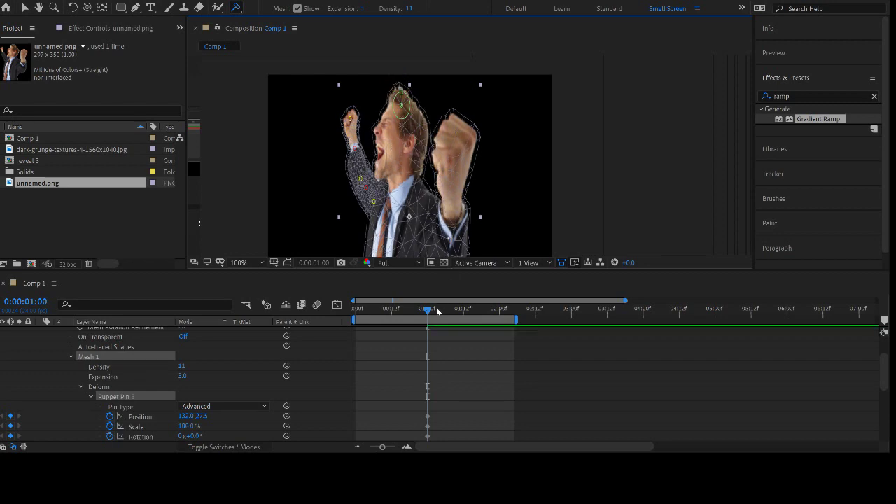
- Animate the head pin's scale, enlarging it to 139.7% shortly before 1:12 and shrinking the head strongly at 0:00:01:20
{"action": "left_click_drag", "start_coordinate": [427, 310], "coordinate": [460, 309]}
{"action": "mouse_move", "coordinate": [401, 91]}
{"action": "left_mouse_down"}
{"action": "mouse_move", "coordinate": [414, 117]}
{"action": "mouse_move", "coordinate": [408, 77]}
{"action": "left_mouse_up"}
{"action": "left_click_drag", "start_coordinate": [459, 311], "coordinate": [487, 310]}
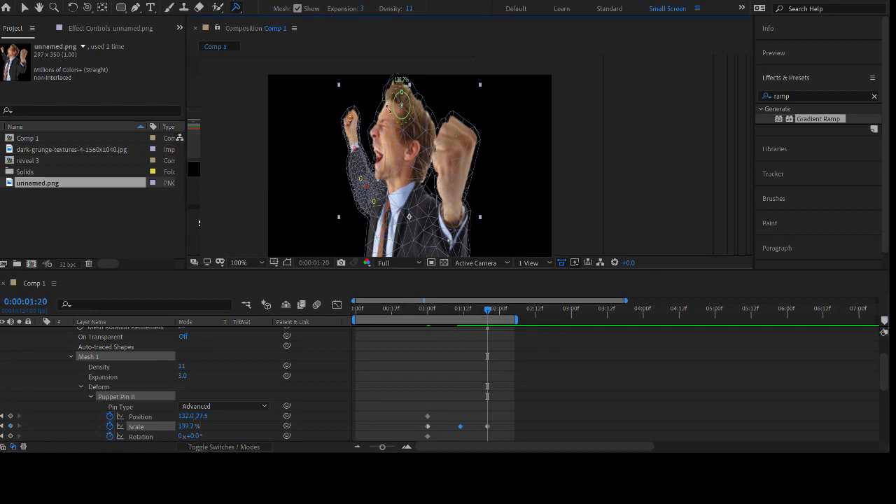
{"action": "left_click_drag", "start_coordinate": [400, 84], "coordinate": [401, 69]}
{"action": "left_click_drag", "start_coordinate": [381, 153], "coordinate": [416, 121]}
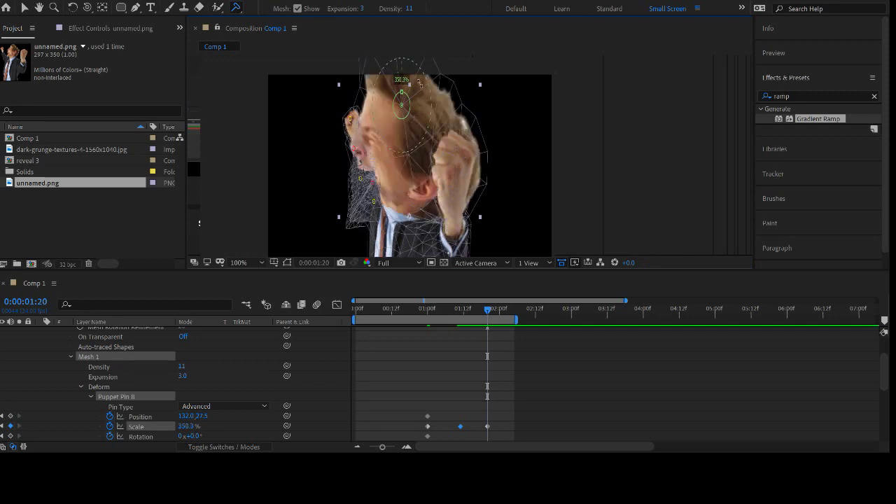
{"action": "left_click_drag", "start_coordinate": [420, 83], "coordinate": [387, 213]}
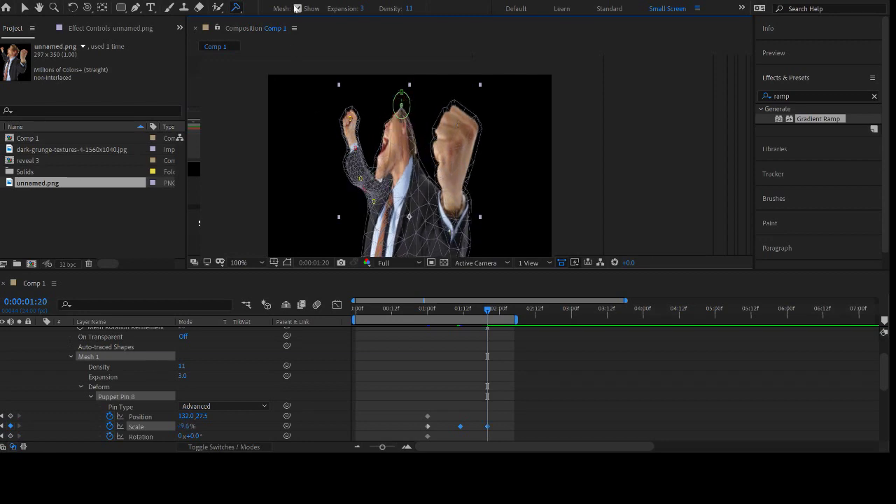
- Hide the puppet mesh and scrub from about 0:00:00:22 to 0:00:01:20 to review the head's scale animation
{"action": "left_click", "coordinate": [298, 9]}
{"action": "left_click", "coordinate": [424, 312]}
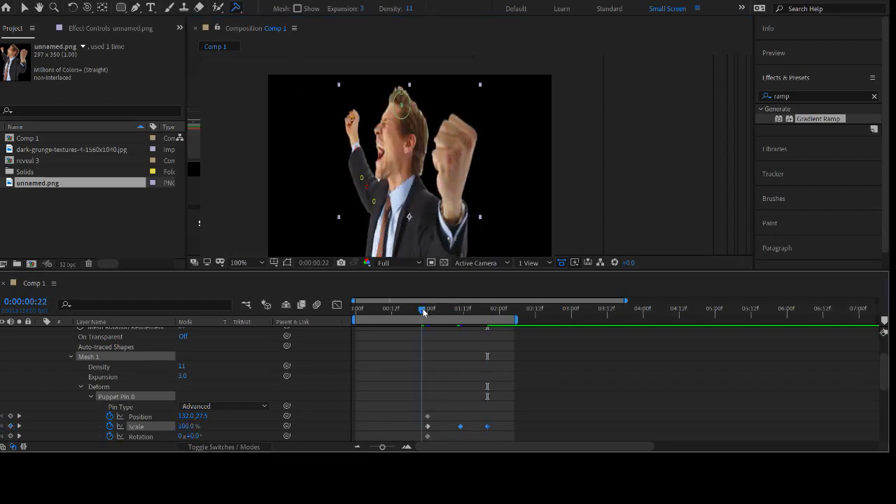
{"action": "left_click_drag", "start_coordinate": [424, 313], "coordinate": [489, 319]}
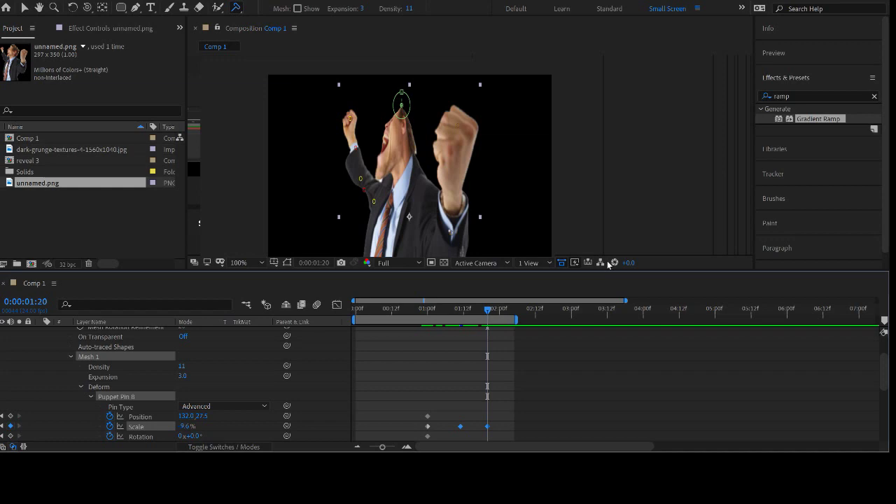
- Return the playhead to 0:00:00:14 and delete the unnamed.png layer from Comp 1
{"action": "scroll", "coordinate": [449, 344], "scroll_direction": "up", "scroll_amount": 3}
{"action": "left_click", "coordinate": [463, 333]}
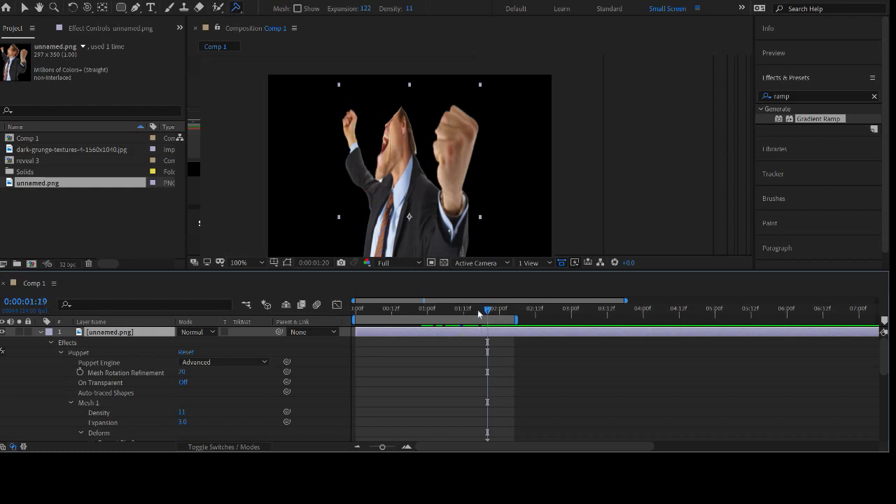
{"action": "left_click_drag", "start_coordinate": [487, 309], "coordinate": [397, 318]}
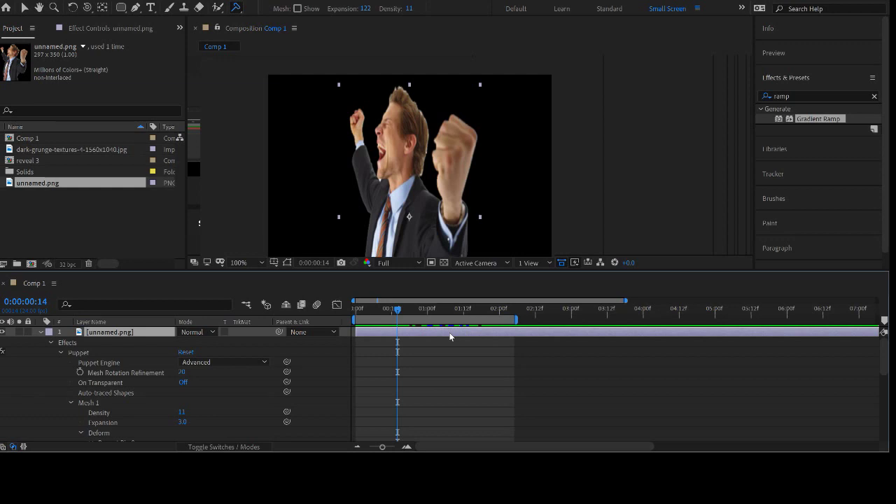
{"action": "key", "text": "Delete"}
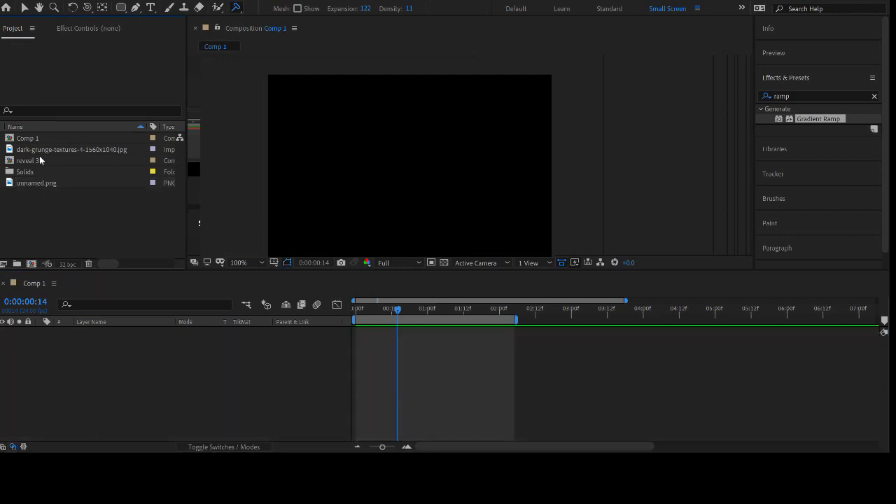
- Add dark-grunge-textures-4-1560x1040.jpg to Comp 1, scale it to 70%, move it up in the frame, and reveal its Rotation property
{"action": "left_click_drag", "start_coordinate": [45, 151], "coordinate": [77, 355]}
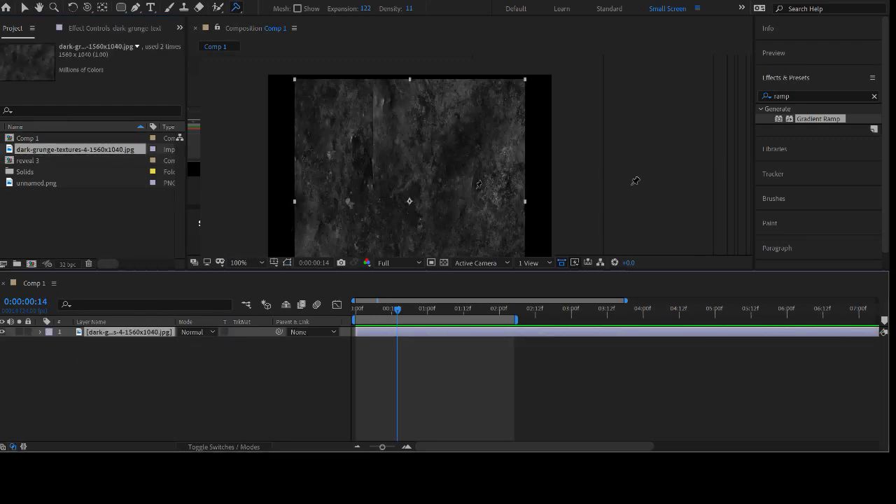
{"action": "key", "text": "s"}
{"action": "left_click_drag", "start_coordinate": [197, 342], "coordinate": [180, 345]}
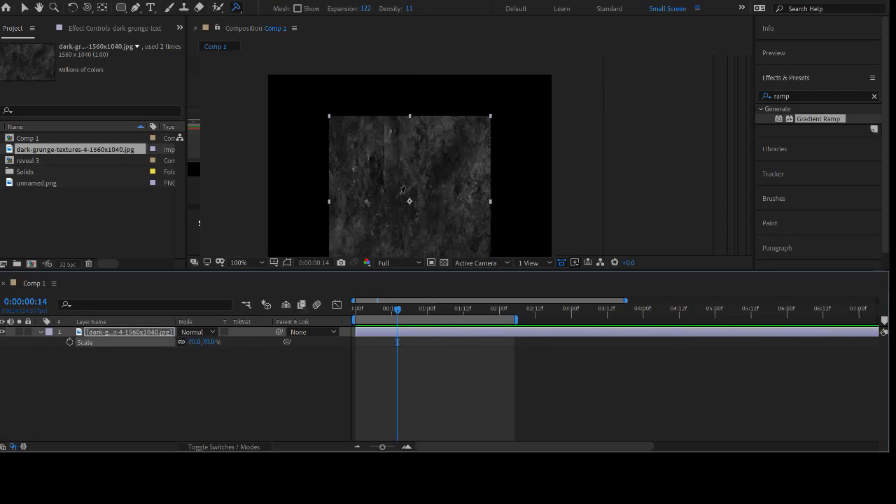
{"action": "left_click", "coordinate": [23, 7]}
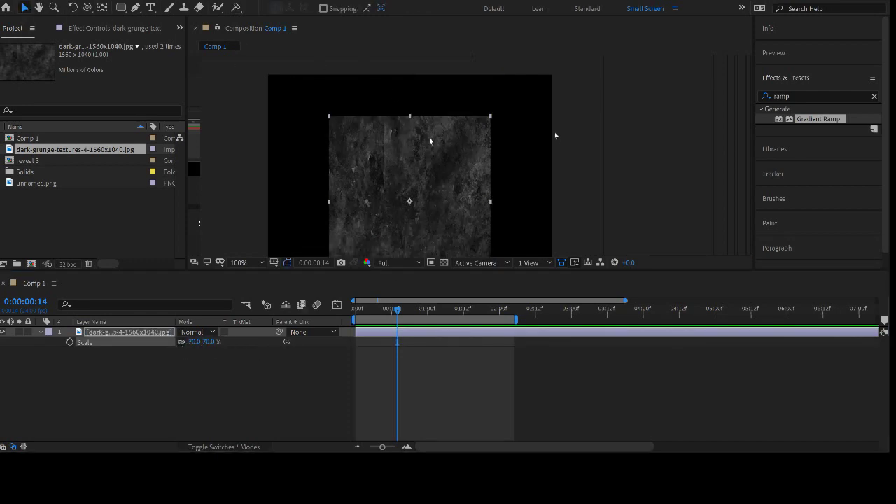
{"action": "left_click_drag", "start_coordinate": [432, 152], "coordinate": [430, 120]}
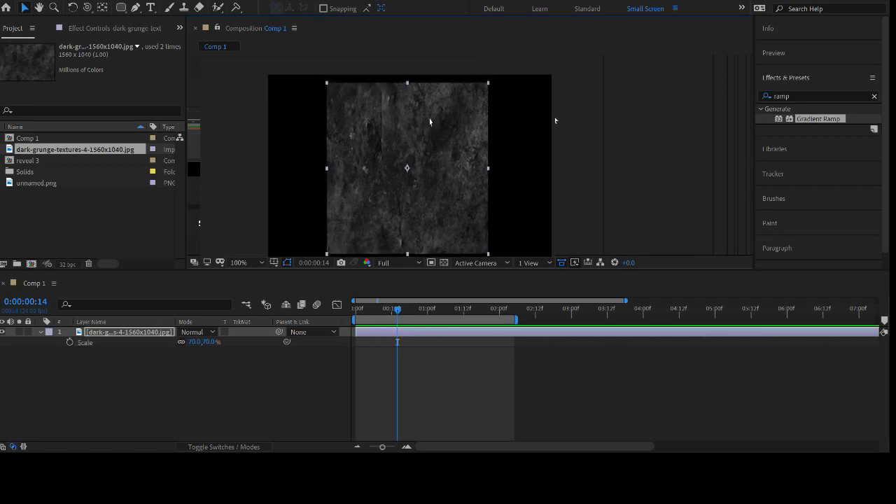
{"action": "key", "text": "r"}
- Try a Gradient Ramp on the texture layer, starting at 322.9, 301.4 and ending at 1100.0, 652.9, and remove the effect
{"action": "left_click", "coordinate": [801, 96]}
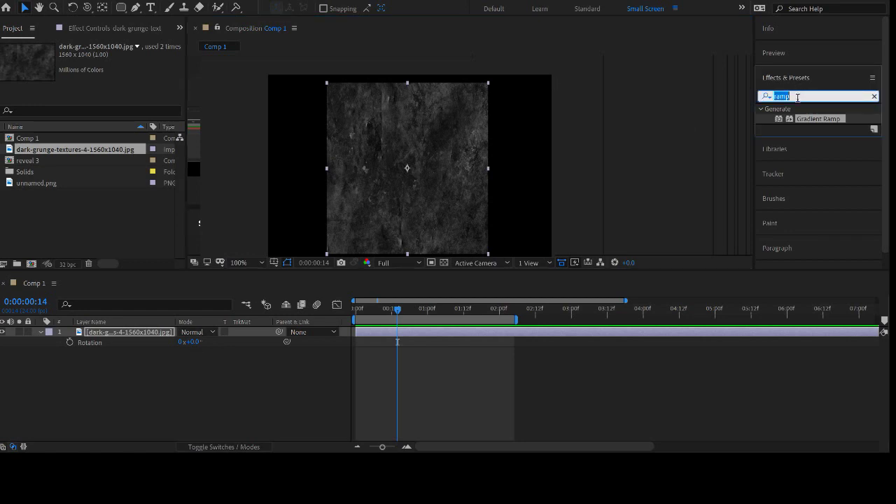
{"action": "left_click_drag", "start_coordinate": [811, 120], "coordinate": [560, 336]}
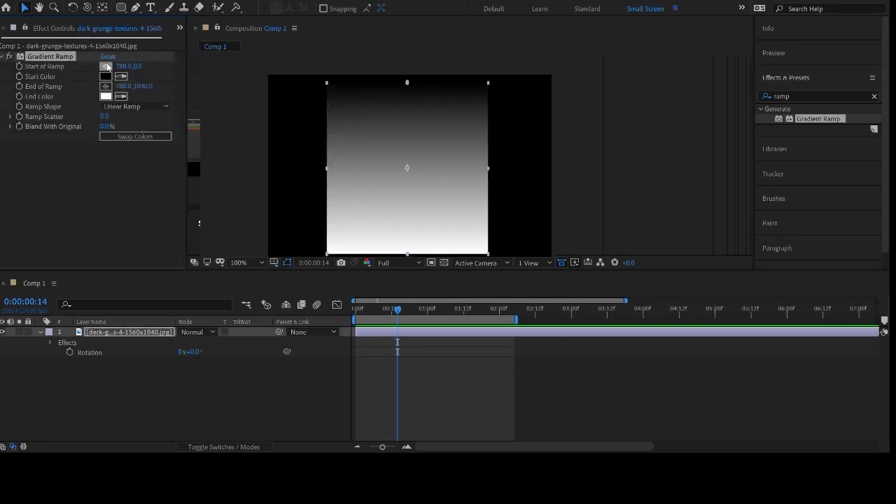
{"action": "left_click", "coordinate": [106, 68]}
{"action": "left_click", "coordinate": [406, 169]}
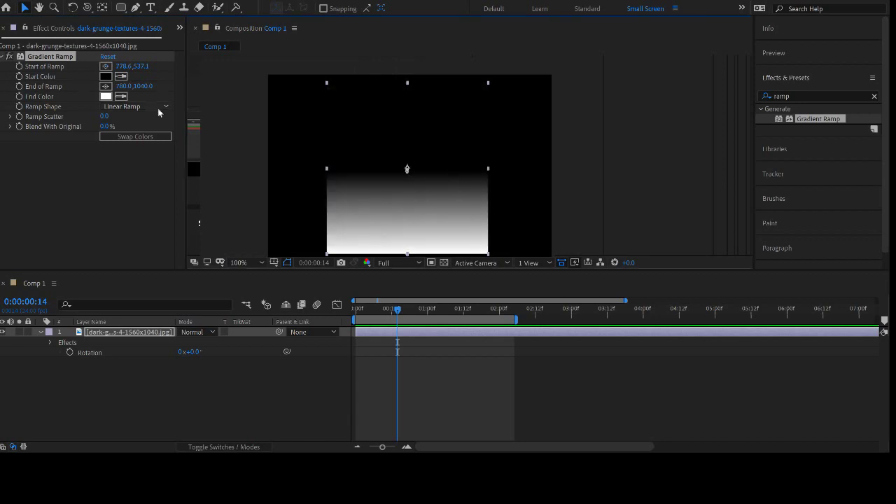
{"action": "left_click", "coordinate": [106, 86]}
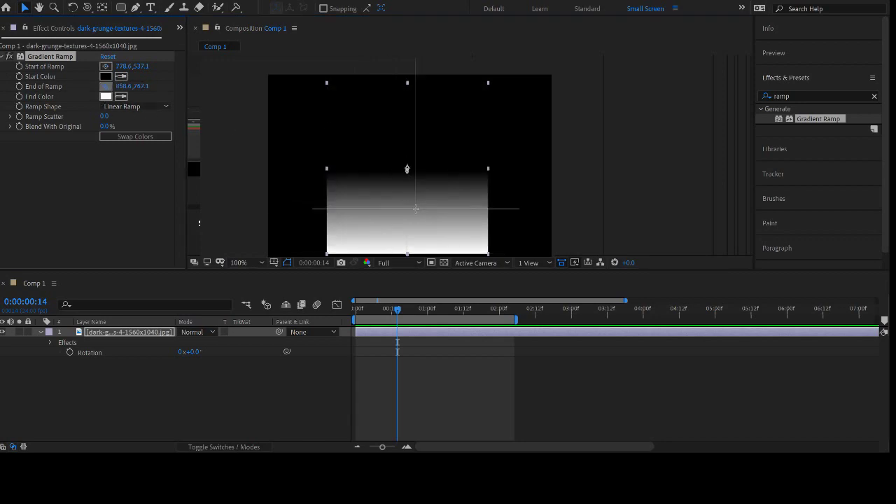
{"action": "left_click", "coordinate": [415, 208]}
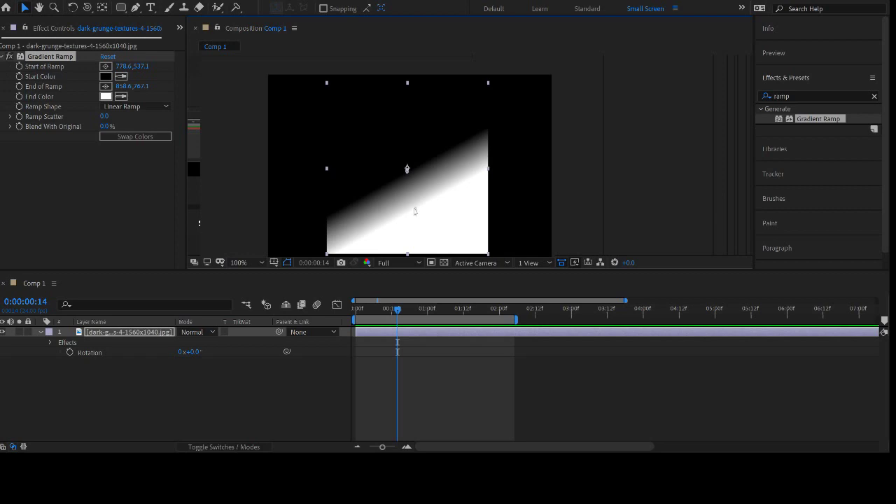
{"action": "left_click_drag", "start_coordinate": [414, 210], "coordinate": [360, 133]}
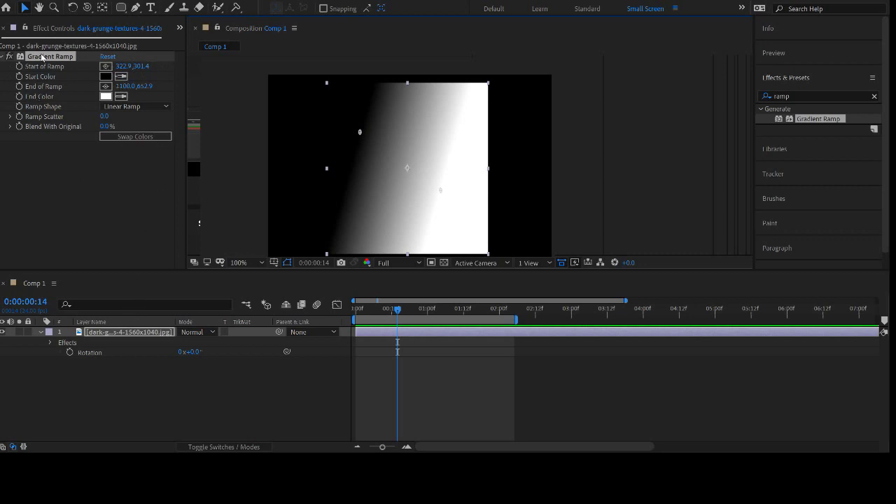
{"action": "key", "text": "Delete"}
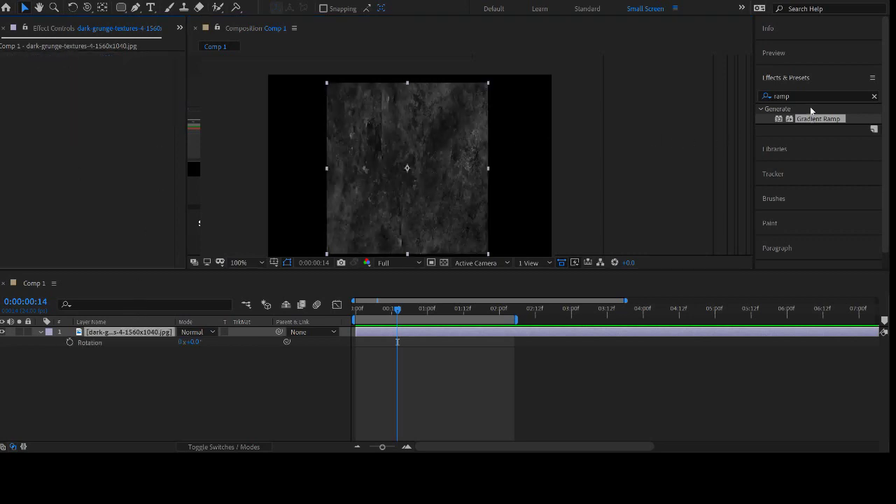
- Search the effects for "bend" and apply CC Bender to the grunge texture layer
{"action": "left_click", "coordinate": [809, 94]}
{"action": "type", "text": "bend"}
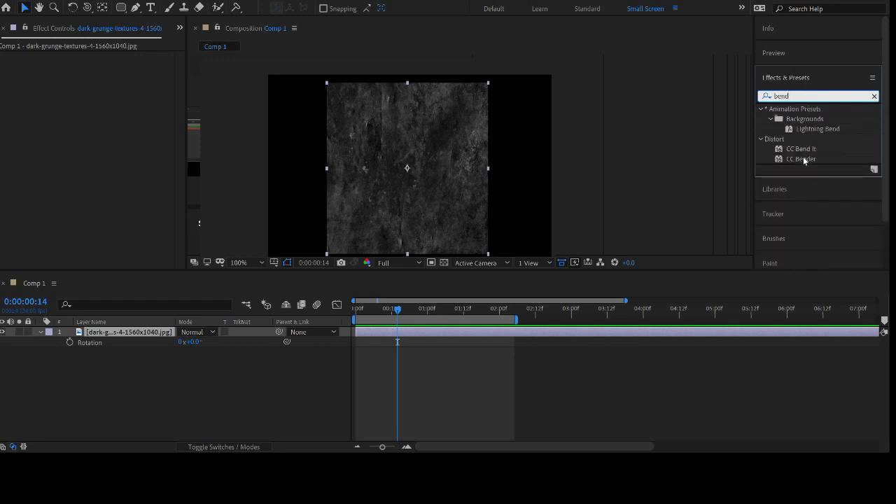
{"action": "left_click", "coordinate": [801, 159]}
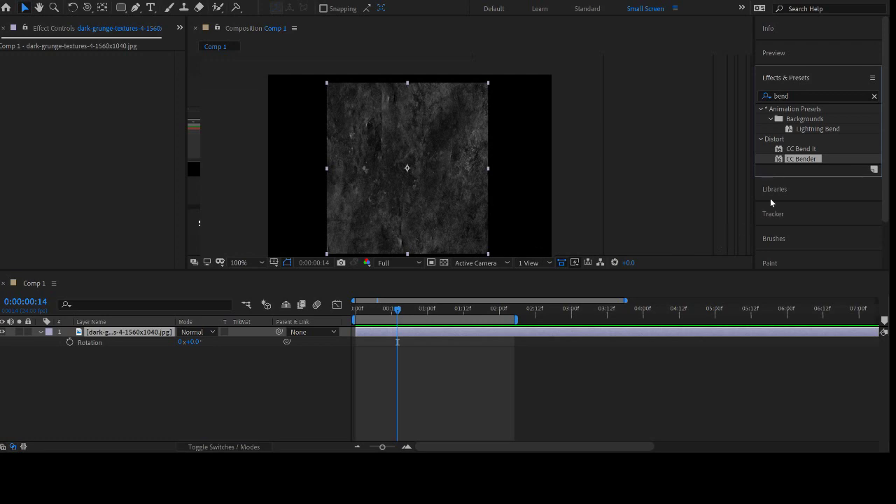
{"action": "left_click_drag", "start_coordinate": [807, 159], "coordinate": [566, 333]}
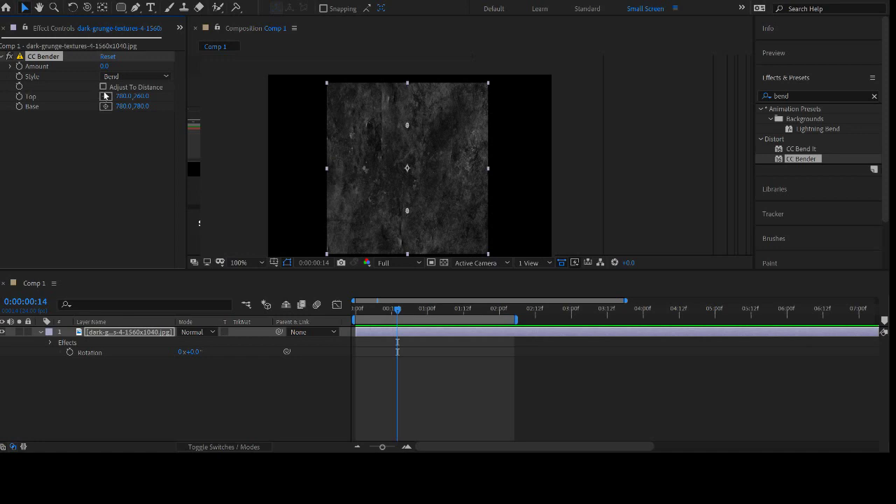
- Place CC Bender's Top and Base points at the middle of the texture's upper and lower edges, and set the Amount to about -53
{"action": "left_click", "coordinate": [105, 95]}
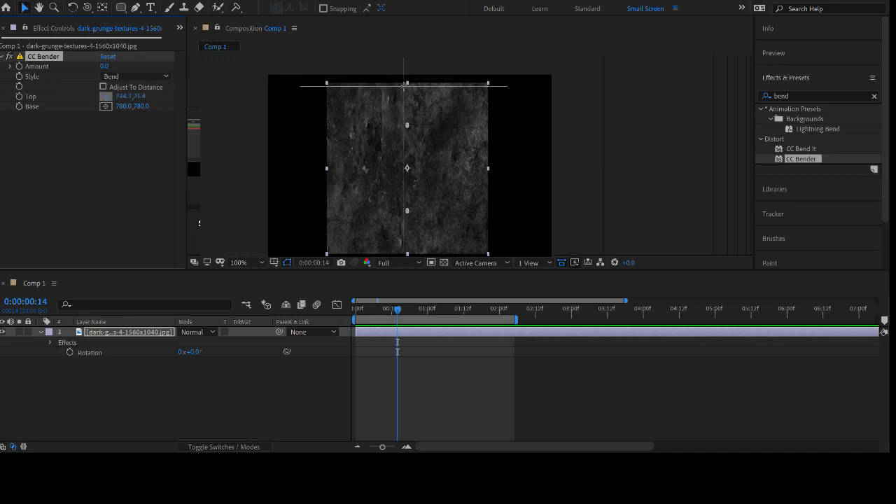
{"action": "left_click", "coordinate": [408, 82]}
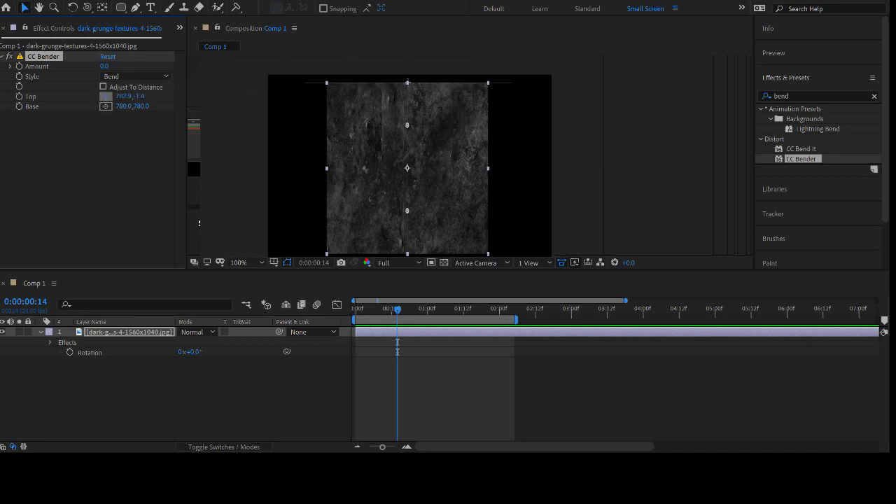
{"action": "left_click", "coordinate": [105, 107]}
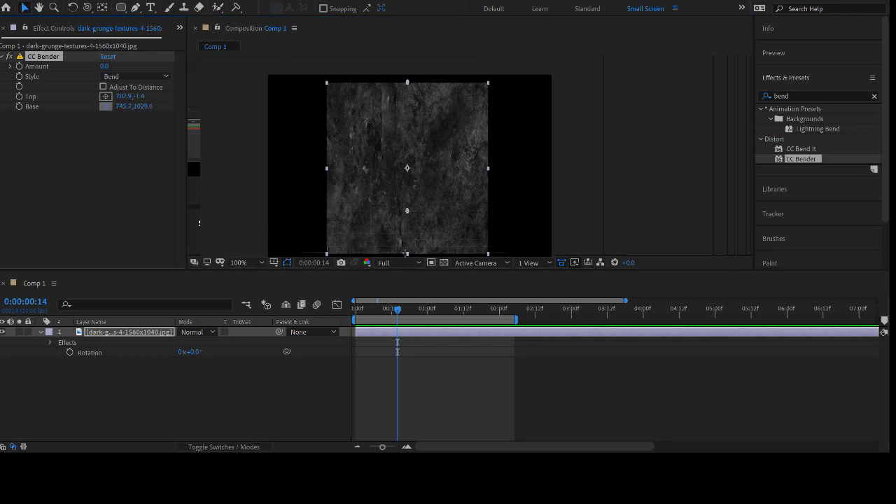
{"action": "left_click", "coordinate": [408, 254]}
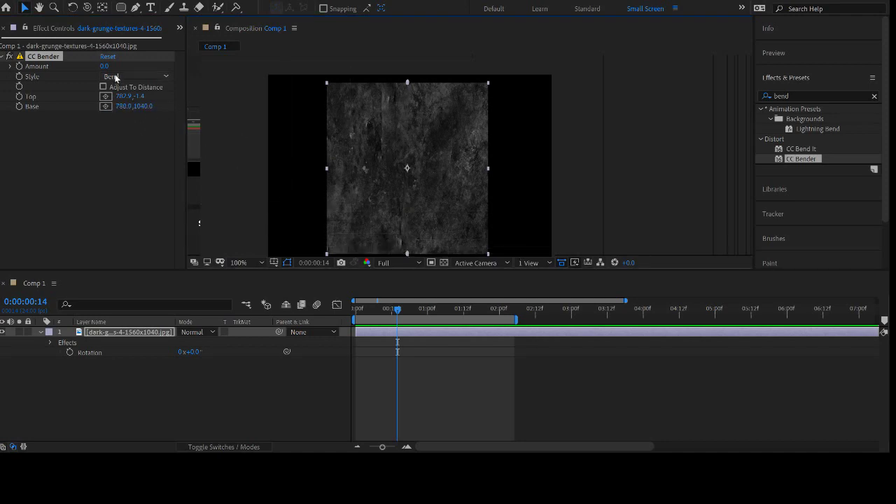
{"action": "left_click_drag", "start_coordinate": [104, 66], "coordinate": [77, 65]}
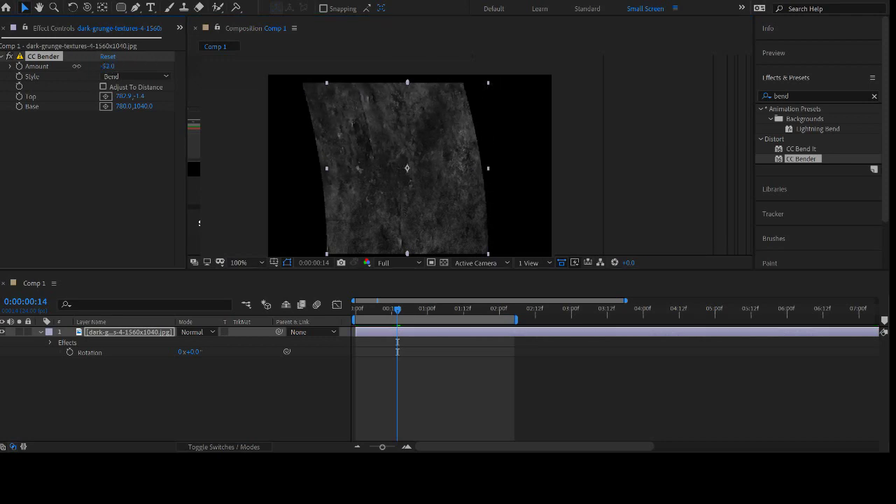
- Try CC Bender with the Marilyn style and an Amount of 121 on the grunge texture, and remove the effect
{"action": "left_click_drag", "start_coordinate": [123, 65], "coordinate": [109, 68]}
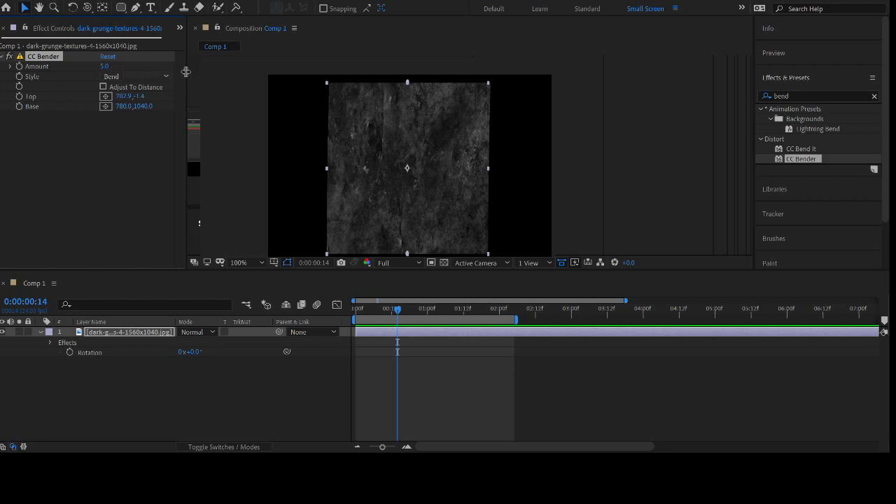
{"action": "left_click", "coordinate": [146, 73]}
{"action": "left_click", "coordinate": [140, 98]}
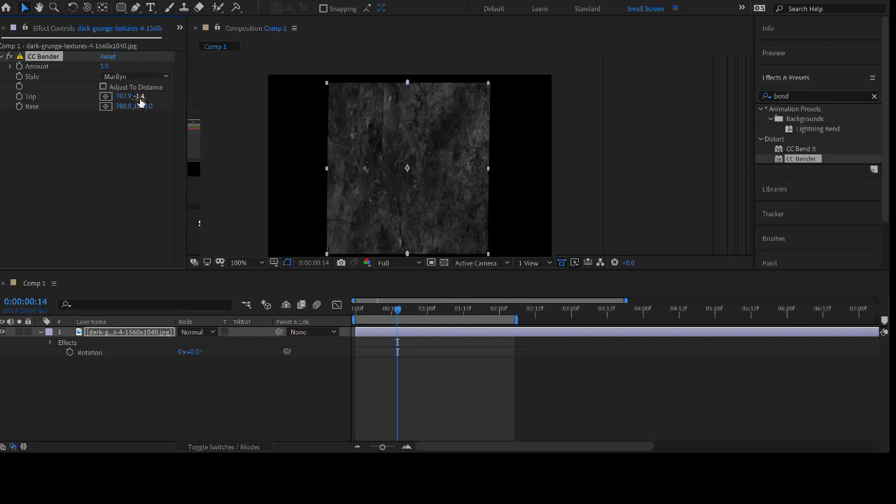
{"action": "left_click_drag", "start_coordinate": [105, 66], "coordinate": [167, 65]}
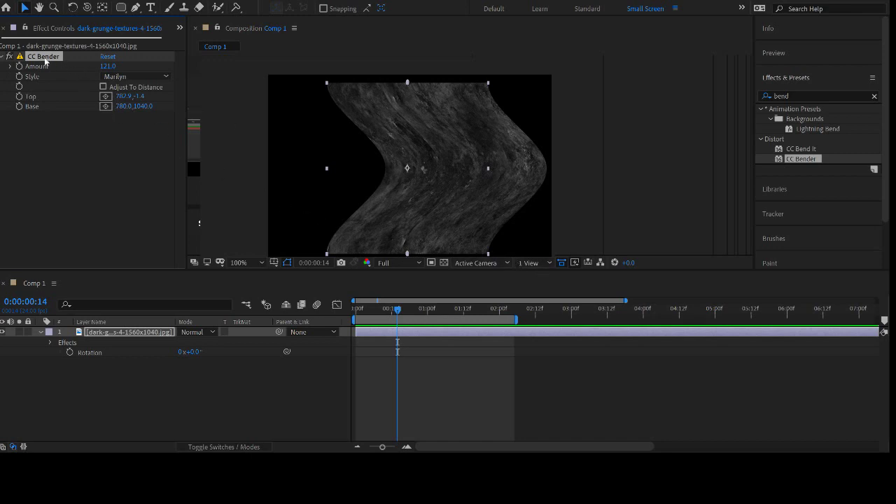
{"action": "key", "text": "Delete"}
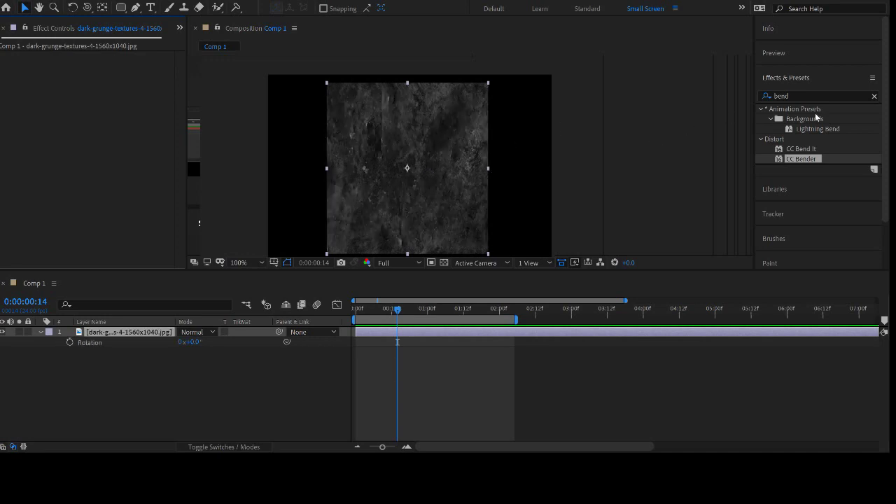
- Search the effects for "turb", apply Turbulent Displace to the grunge texture layer, and scale the layer to 144%
{"action": "left_click", "coordinate": [807, 94]}
{"action": "type", "text": "turb"}
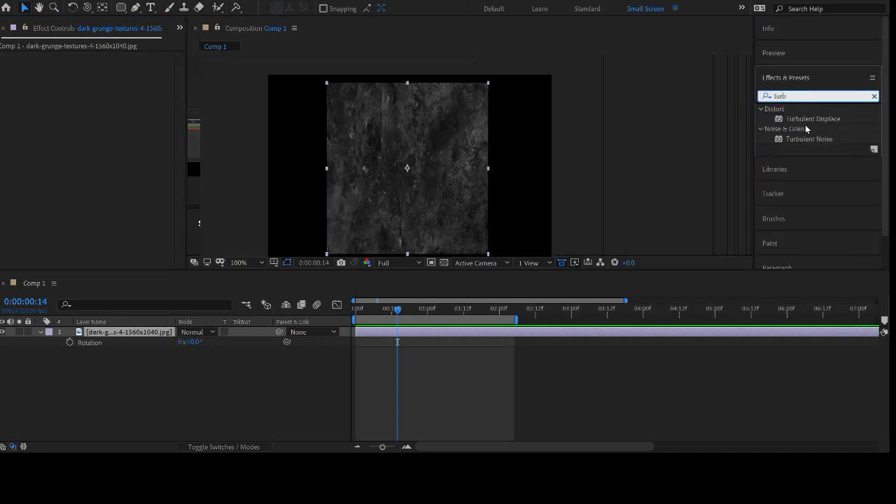
{"action": "left_click_drag", "start_coordinate": [811, 119], "coordinate": [456, 332]}
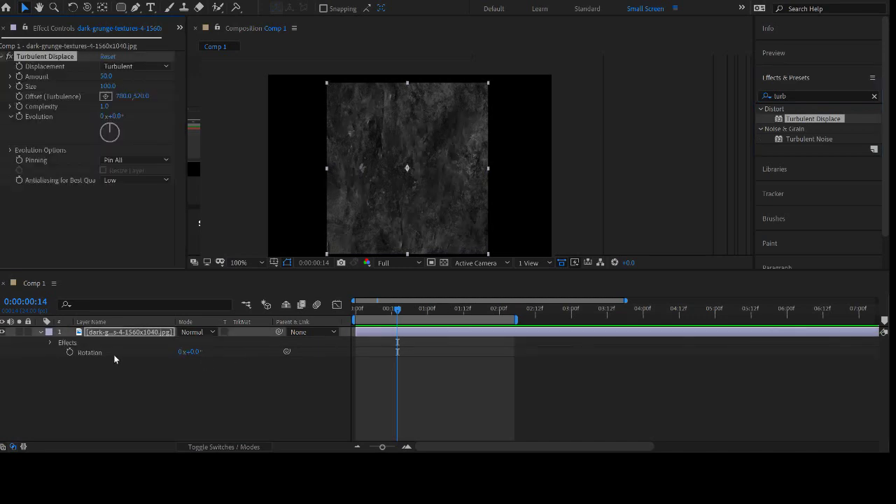
{"action": "key", "text": "s"}
{"action": "left_click_drag", "start_coordinate": [202, 342], "coordinate": [248, 338]}
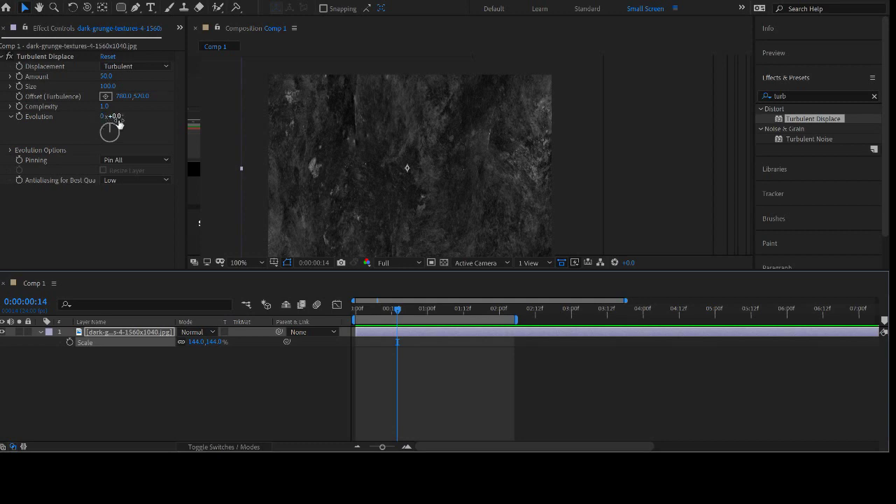
- Animate Turbulent Displace's Evolution from 0 at 0:00:00:00 to 1 full revolution at 0:00:02:05, and return to the first frame
{"action": "left_click_drag", "start_coordinate": [397, 309], "coordinate": [335, 310]}
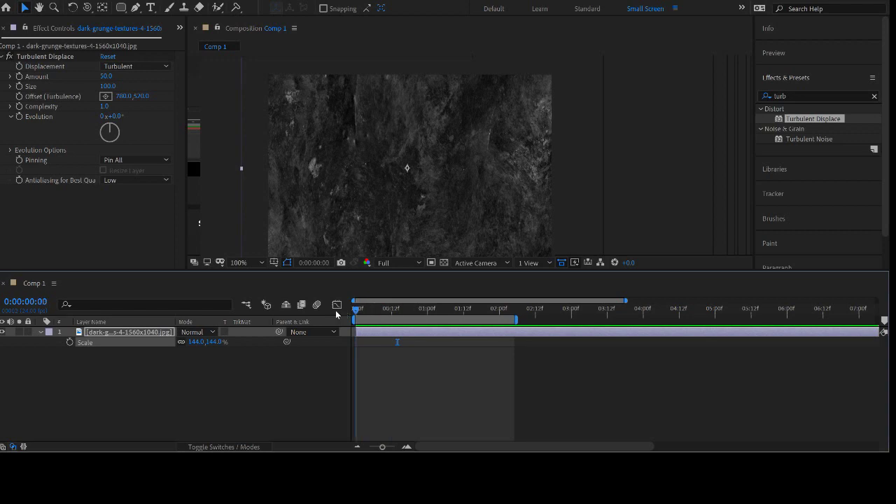
{"action": "left_click", "coordinate": [19, 117]}
{"action": "left_click_drag", "start_coordinate": [384, 310], "coordinate": [514, 309]}
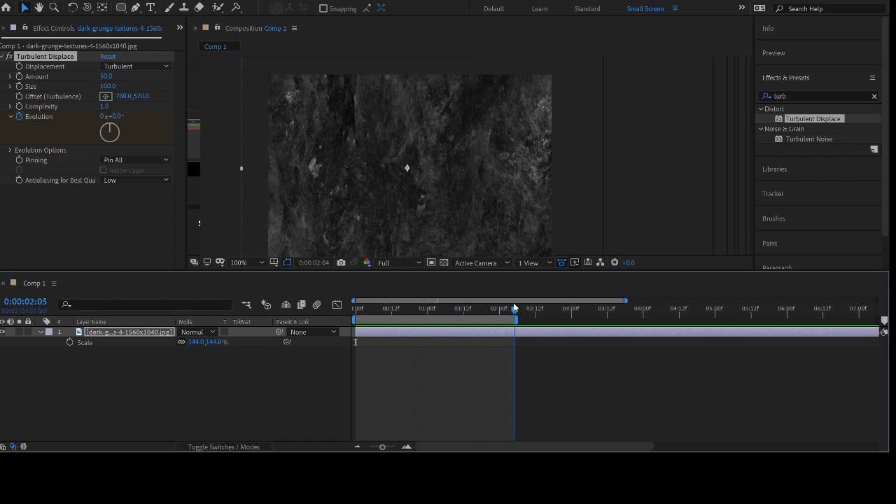
{"action": "left_click", "coordinate": [104, 117]}
{"action": "left_click", "coordinate": [104, 117]}
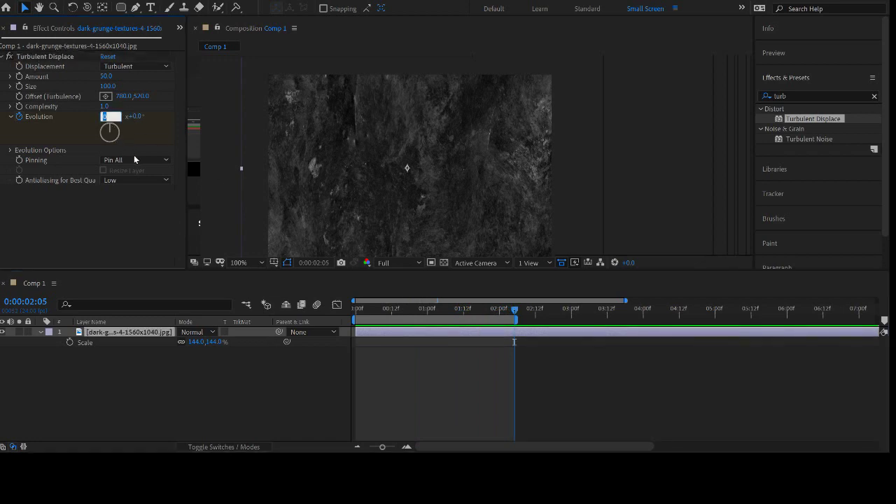
{"action": "type", "text": "1"}
{"action": "key", "text": "Return"}
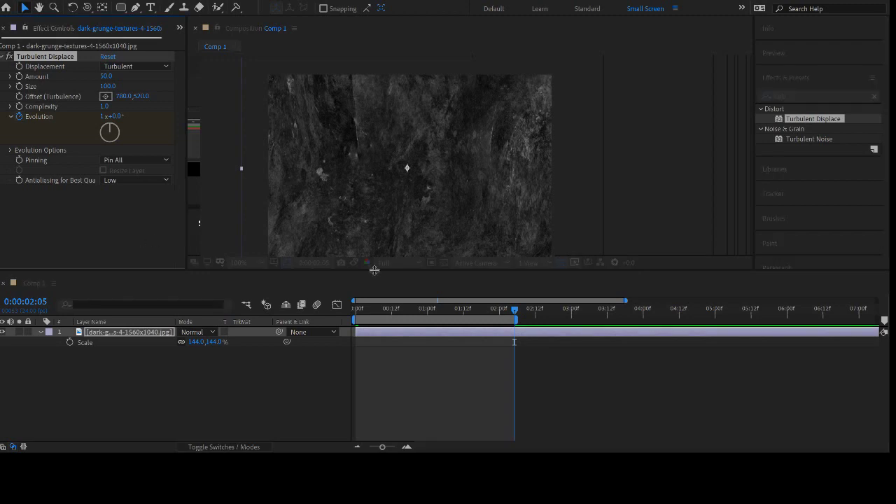
{"action": "left_click_drag", "start_coordinate": [513, 310], "coordinate": [342, 320]}
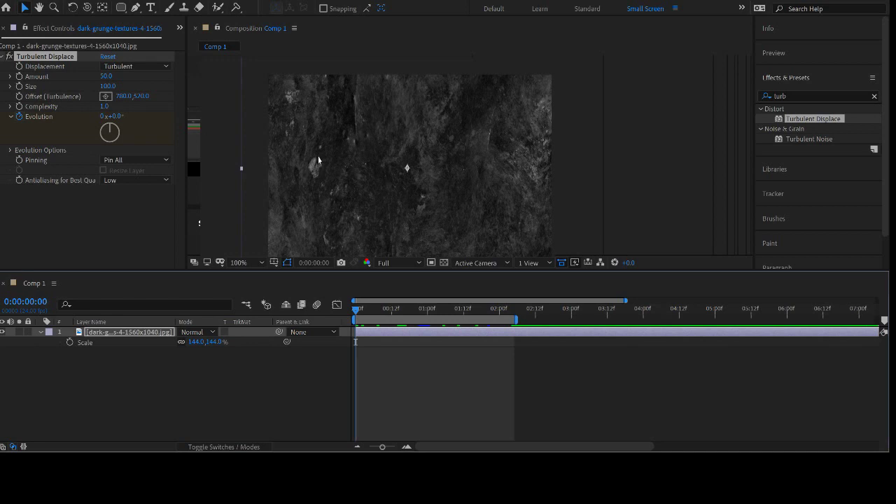
- Keyframe Offset (Turbulence) from the first frame to above the texture's upper edge at 0:00:02:05, and preview the motion
{"action": "scroll", "coordinate": [319, 160], "scroll_direction": "down", "scroll_amount": 1}
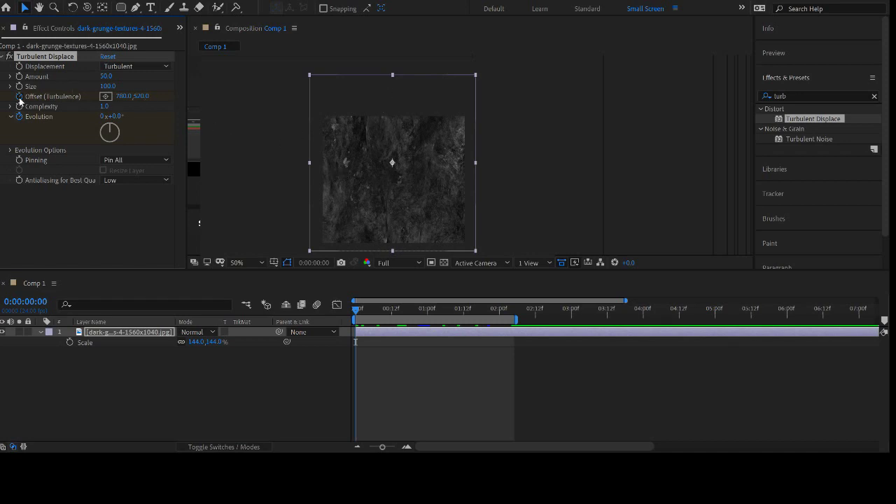
{"action": "left_click_drag", "start_coordinate": [359, 308], "coordinate": [520, 315]}
{"action": "left_click", "coordinate": [106, 96]}
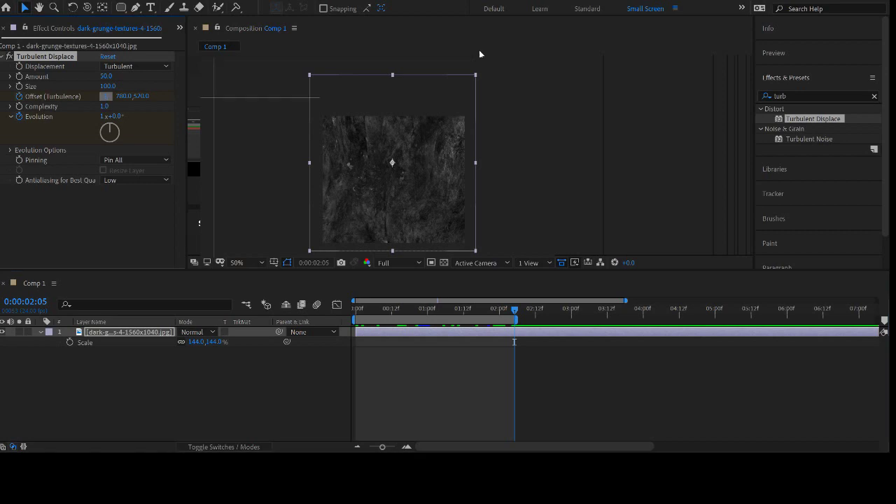
{"action": "left_click", "coordinate": [392, 163]}
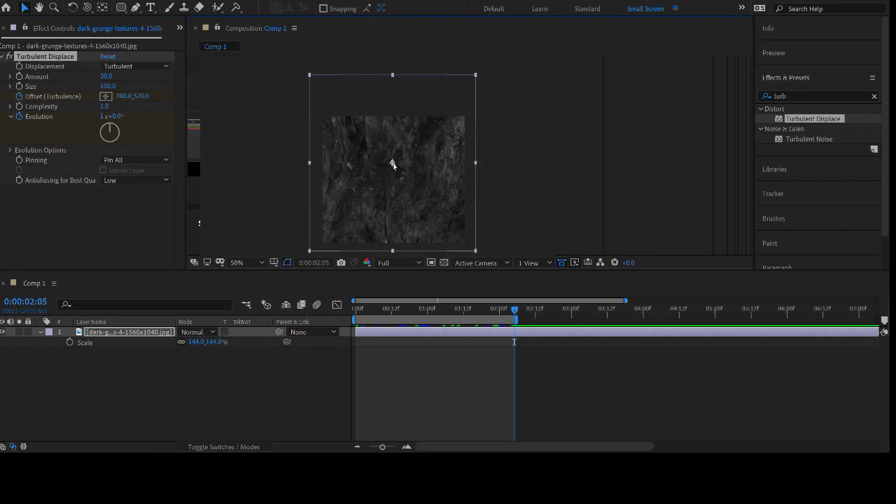
{"action": "left_click_drag", "start_coordinate": [393, 164], "coordinate": [396, 74]}
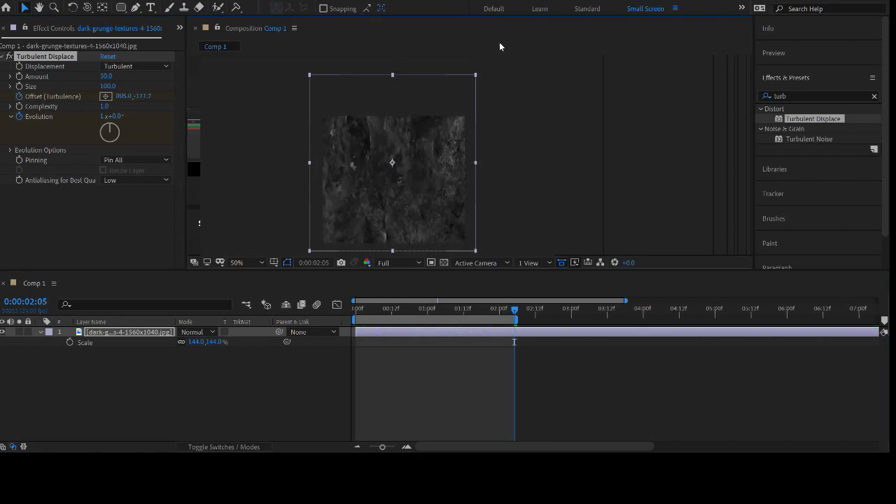
{"action": "left_click", "coordinate": [370, 308]}
{"action": "key", "text": "space"}
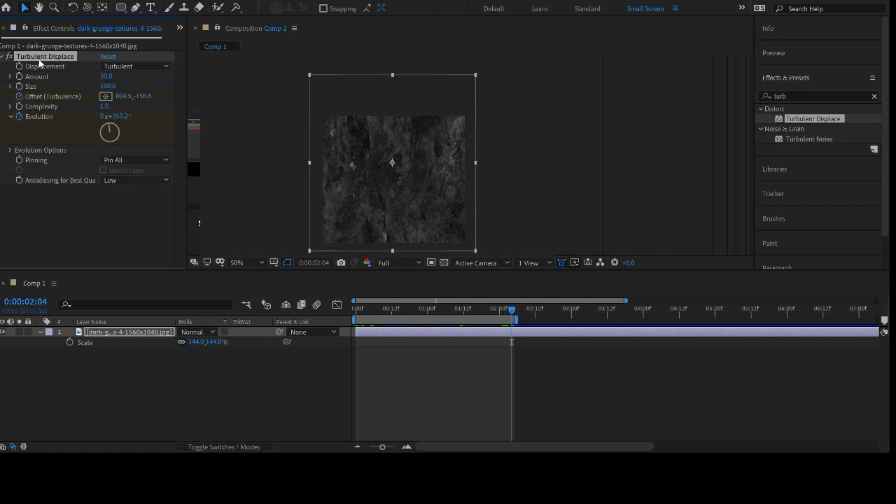
- Remove Turbulent Displace and delete the grunge texture layer from Comp 1
{"action": "key", "text": "Delete"}
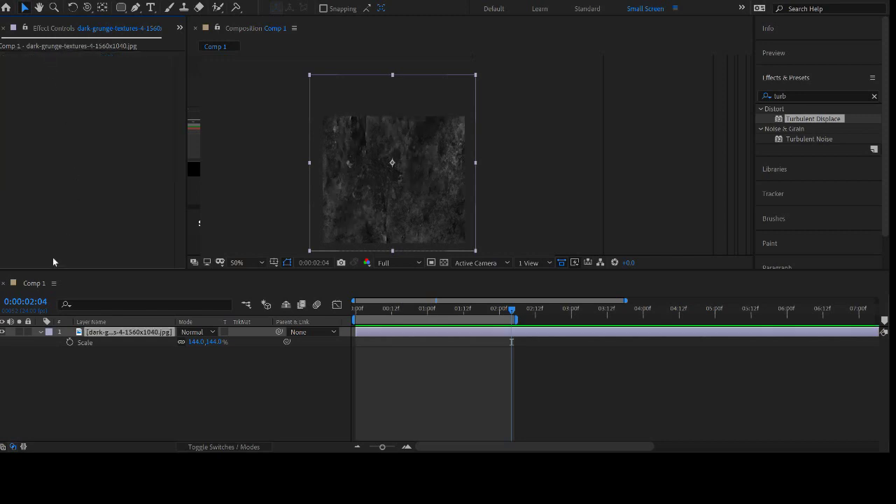
{"action": "left_click", "coordinate": [96, 340]}
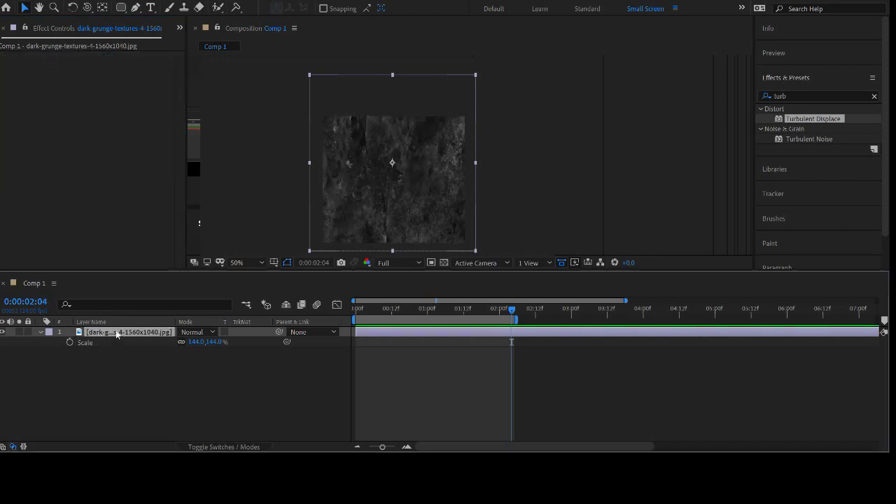
{"action": "key", "text": "Delete"}
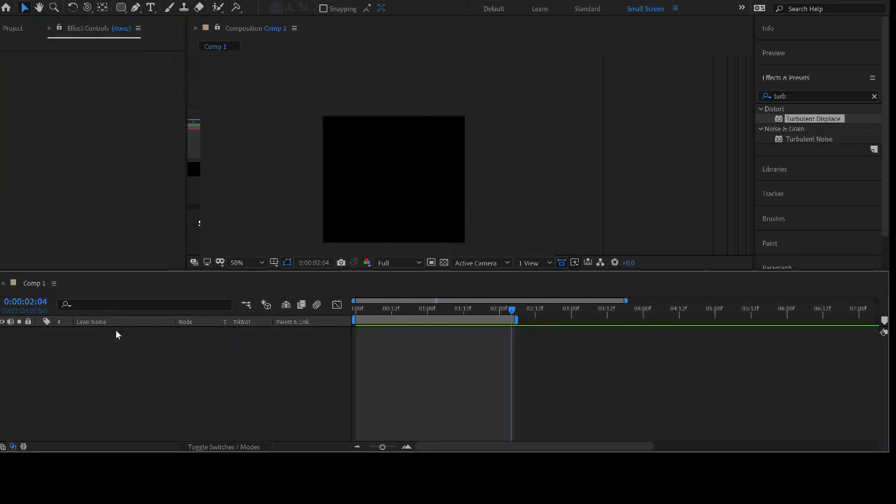
- Set up the Pen tool to draw with no stroke and a solid red fill
{"action": "left_click", "coordinate": [13, 29]}
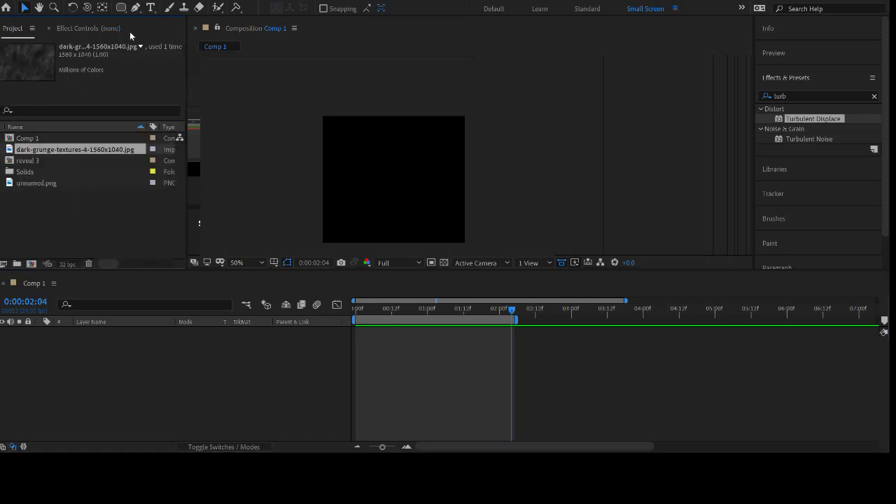
{"action": "left_click", "coordinate": [135, 8]}
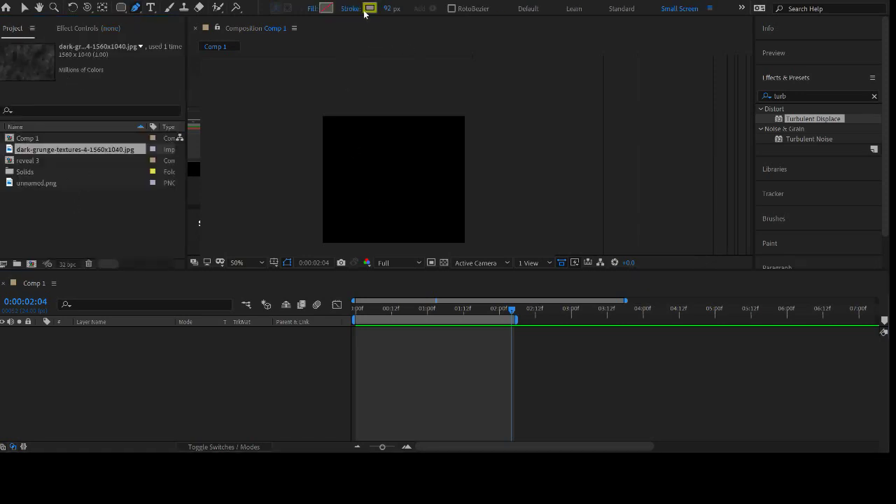
{"action": "left_click", "coordinate": [353, 11]}
{"action": "left_click", "coordinate": [245, 97]}
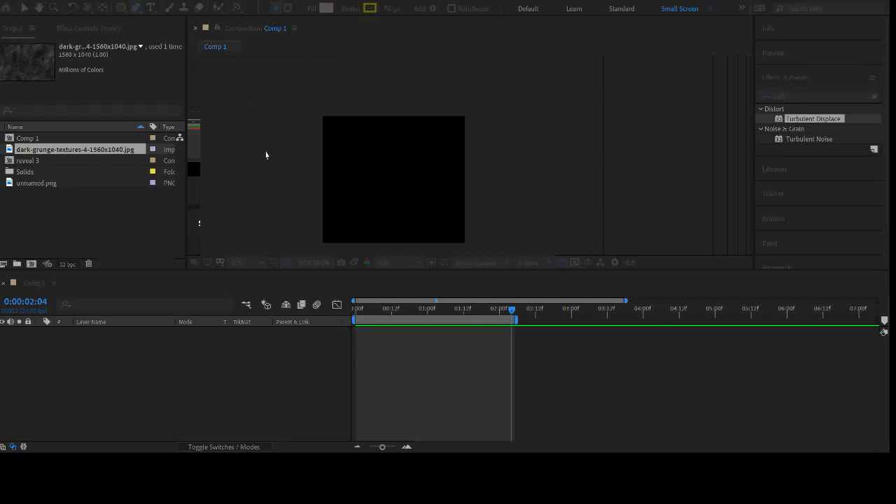
{"action": "left_click", "coordinate": [269, 166]}
{"action": "left_click", "coordinate": [311, 8]}
{"action": "left_click", "coordinate": [270, 167]}
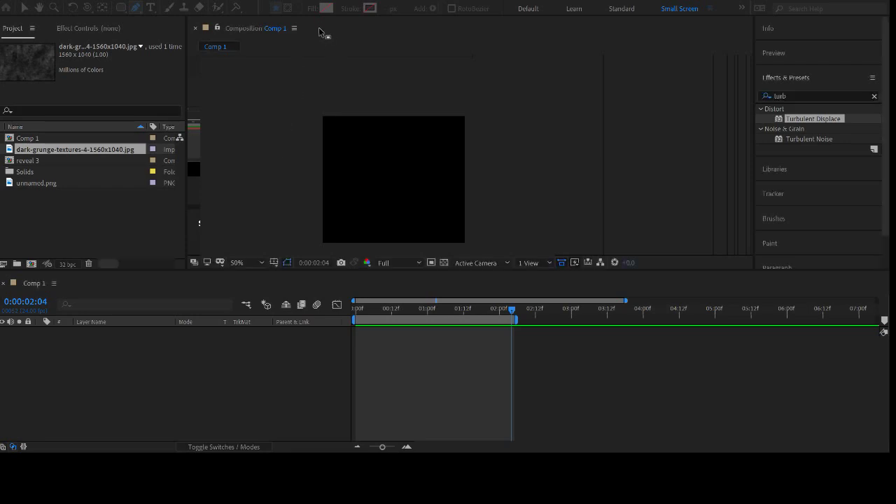
{"action": "left_click", "coordinate": [326, 10]}
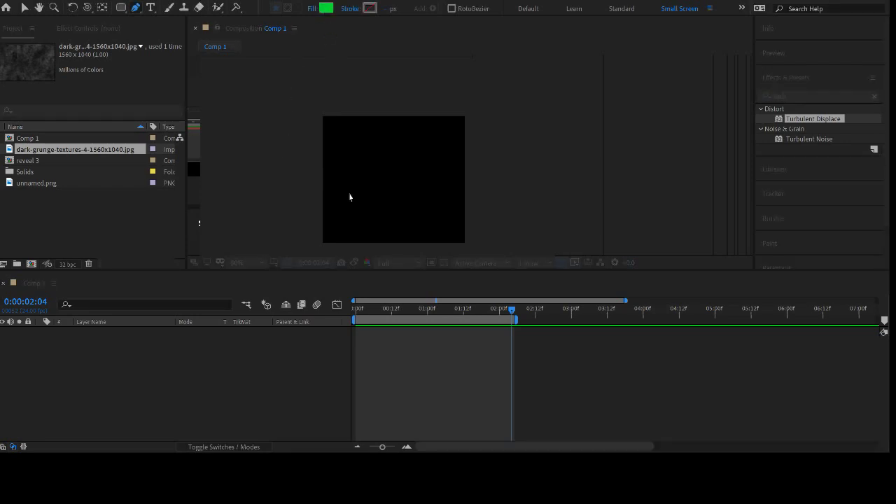
{"action": "left_click", "coordinate": [724, 240]}
{"action": "left_click", "coordinate": [839, 218]}
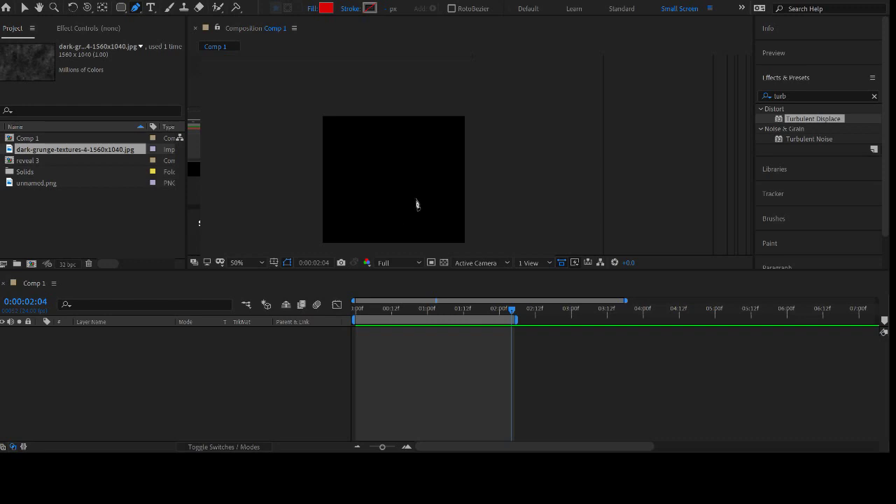
- Draw a closed, curved red teardrop shape with a pointed tip in the middle of the composition
{"action": "left_click", "coordinate": [393, 146]}
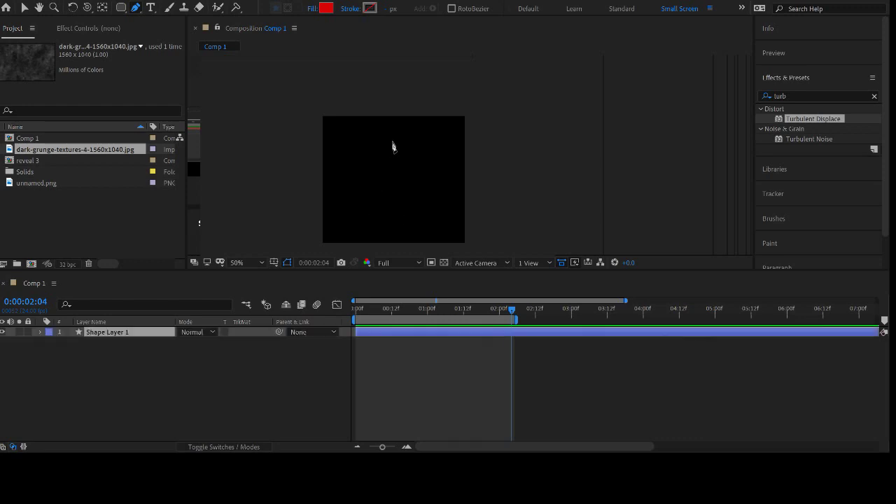
{"action": "left_click_drag", "start_coordinate": [411, 188], "coordinate": [388, 167]}
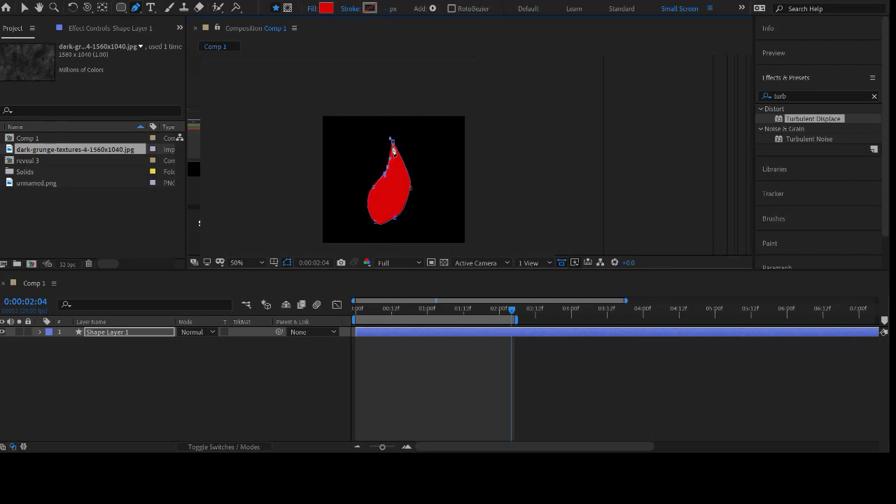
{"action": "left_click", "coordinate": [393, 143]}
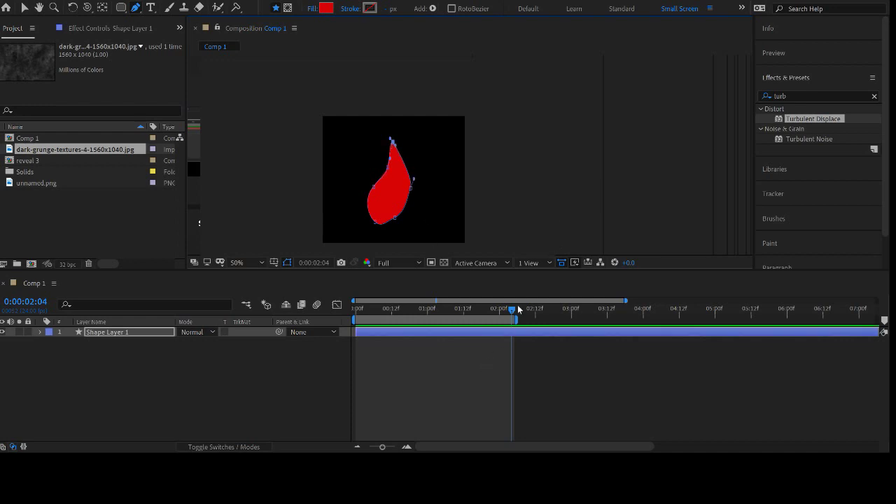
- Extend the work area to just past 4 seconds, round out the teardrop's lower curve, and deselect the shape layer
{"action": "left_click_drag", "start_coordinate": [514, 317], "coordinate": [651, 316]}
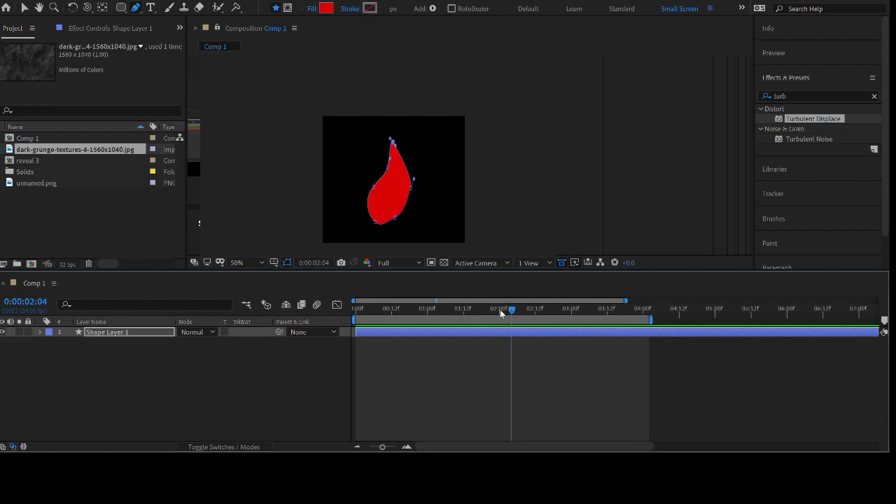
{"action": "left_click_drag", "start_coordinate": [395, 218], "coordinate": [390, 167]}
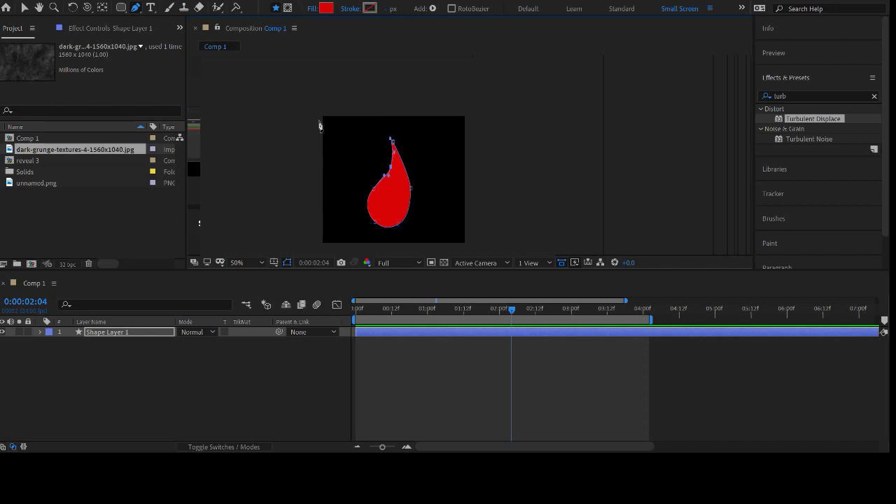
{"action": "left_click", "coordinate": [24, 8]}
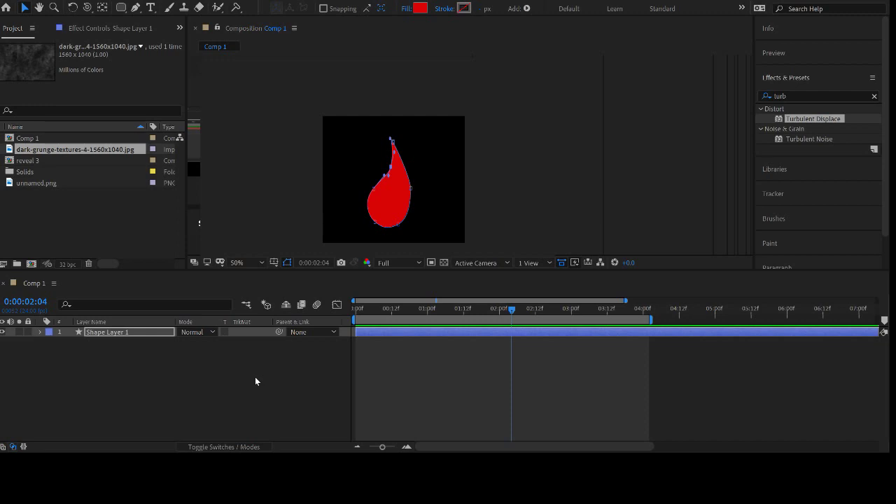
{"action": "left_click", "coordinate": [413, 390]}
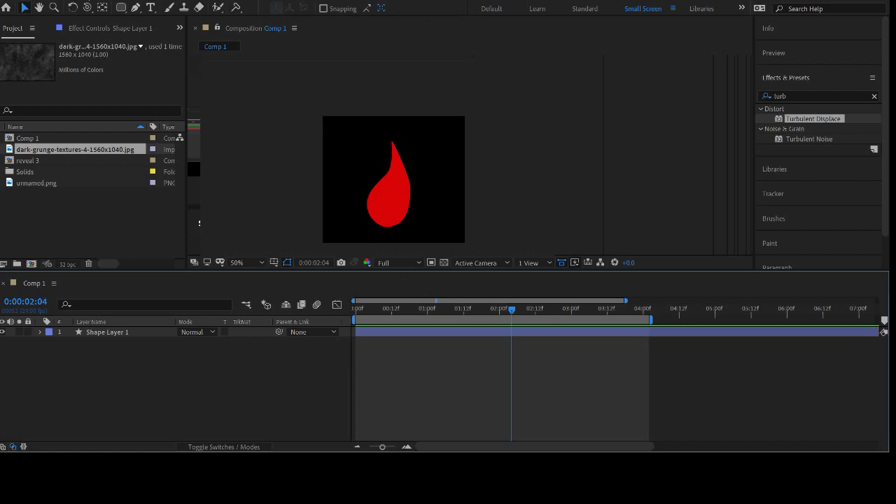
- Add a full-frame deep green solid above the teardrop shape layer
{"action": "left_click", "coordinate": [274, 21]}
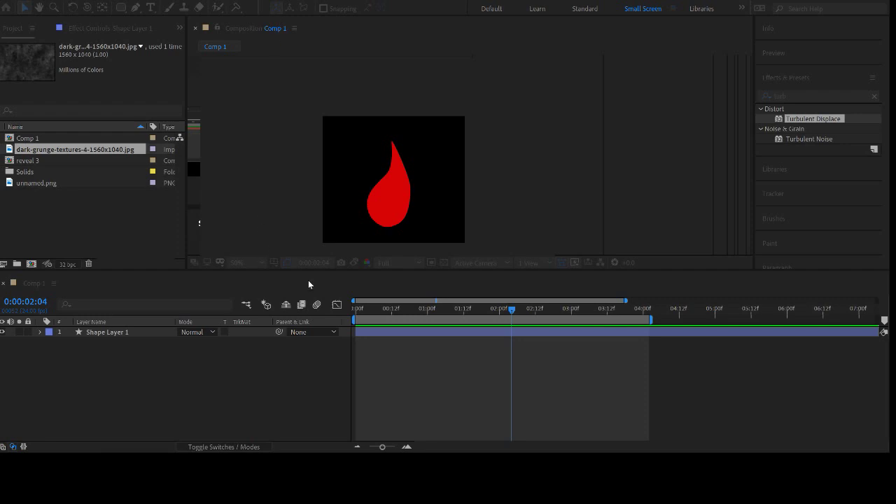
{"action": "left_click", "coordinate": [345, 353]}
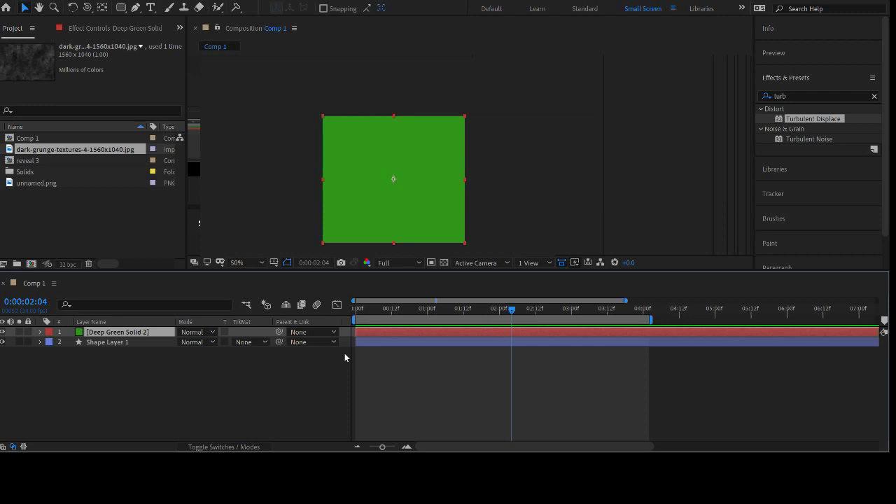
- Find the Fractal Noise effect and apply it to the deep green solid
{"action": "left_click", "coordinate": [791, 96]}
{"action": "type", "text": "fract"}
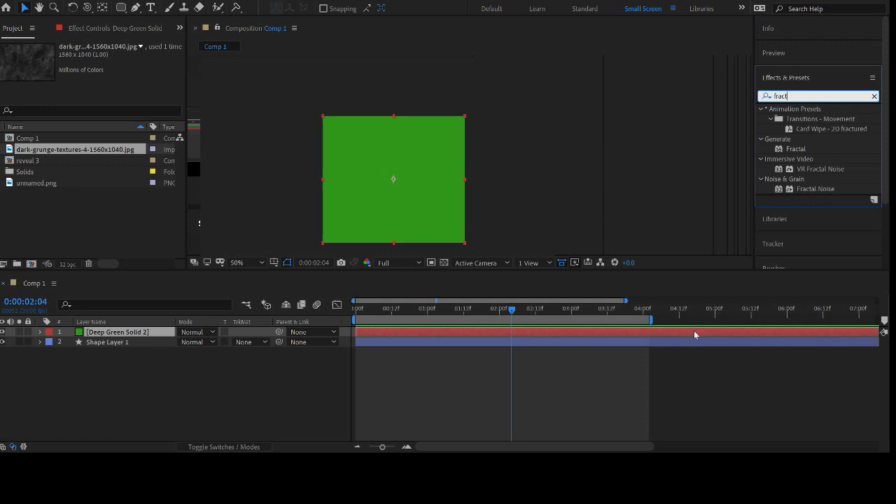
{"action": "double_click", "coordinate": [807, 190]}
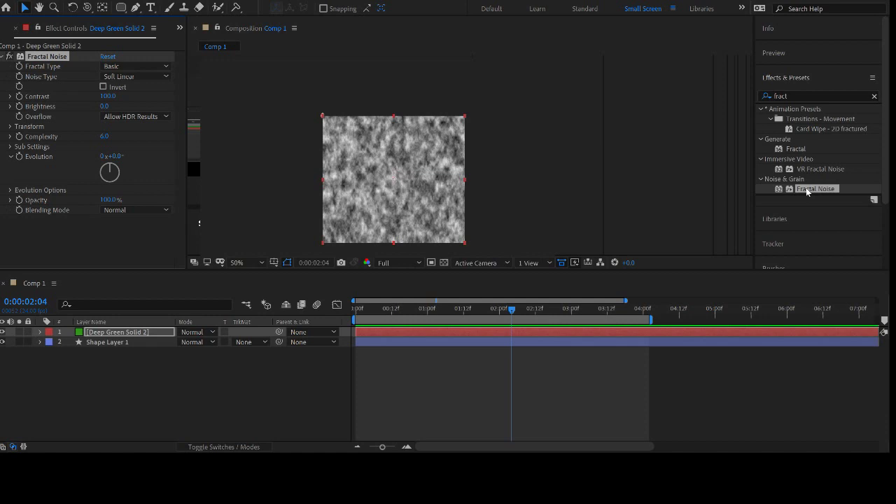
{"action": "scroll", "coordinate": [410, 188], "scroll_direction": "up", "scroll_amount": 2}
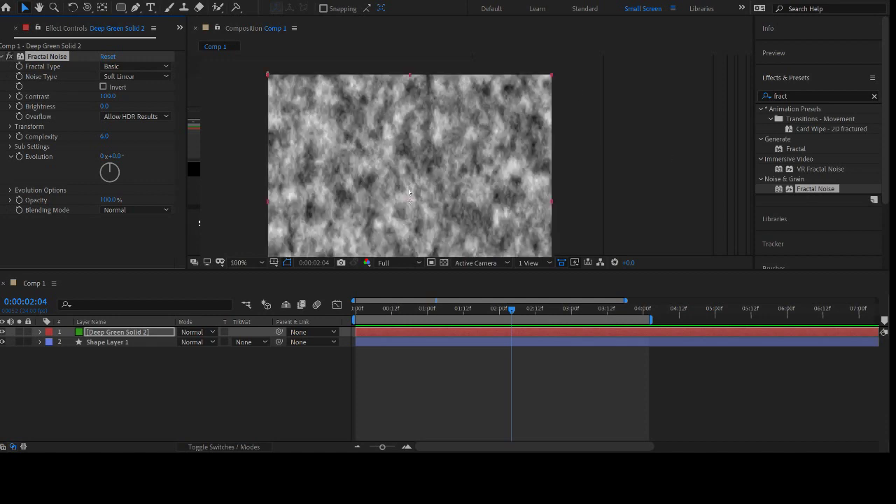
{"action": "key", "text": "h"}
{"action": "left_click_drag", "start_coordinate": [424, 182], "coordinate": [407, 154]}
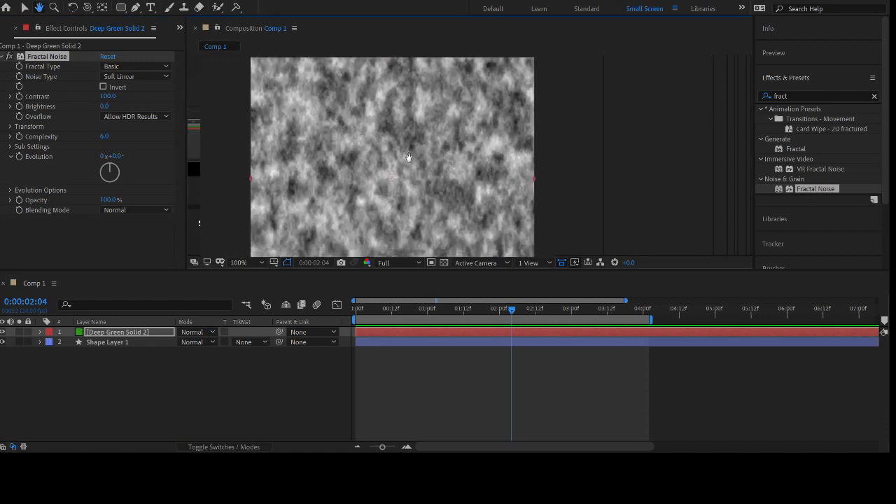
{"action": "key", "text": "v"}
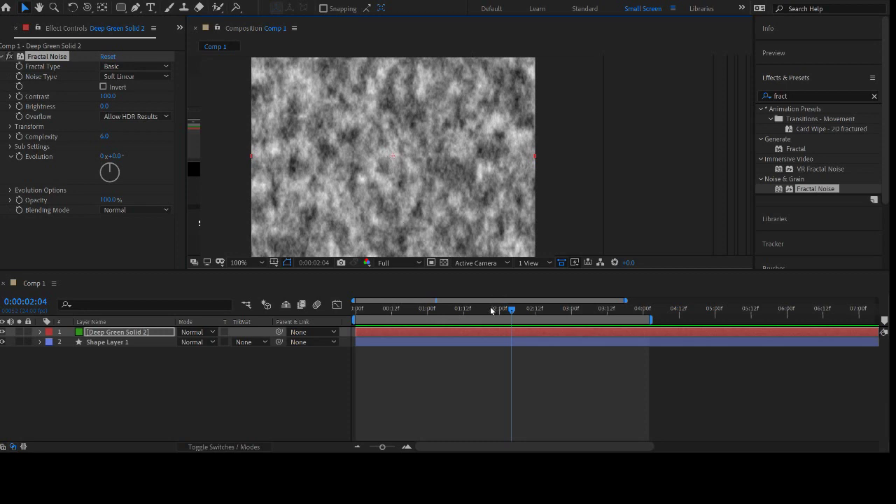
- Return to the start of the timeline with the noise solid hidden, and rename the teardrop shape layer as fire
{"action": "key", "text": "Home"}
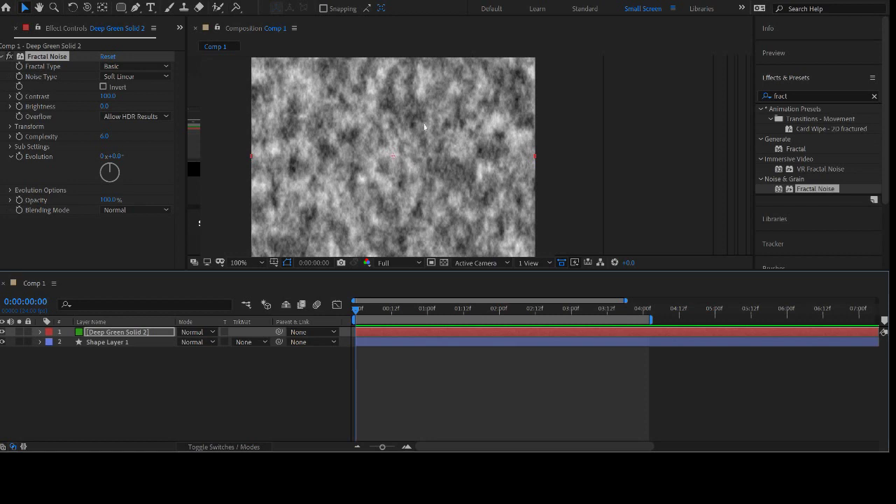
{"action": "left_click", "coordinate": [2, 333]}
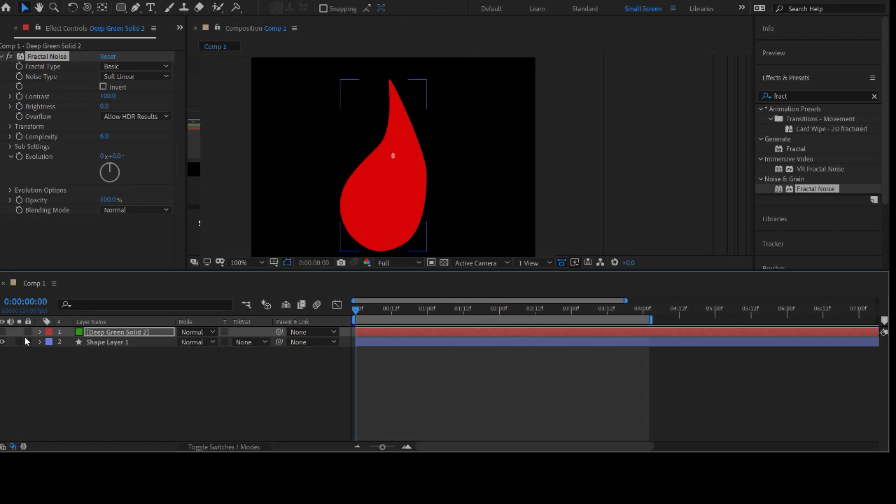
{"action": "left_click", "coordinate": [117, 342]}
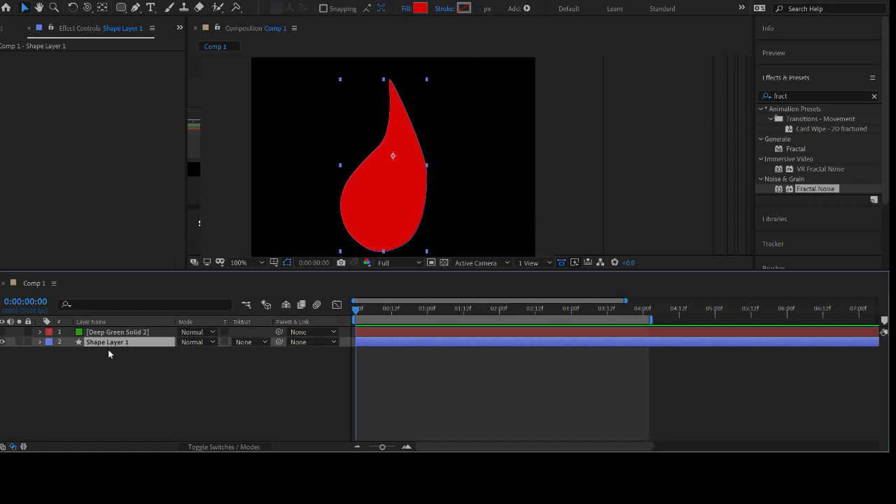
{"action": "key", "text": "Return"}
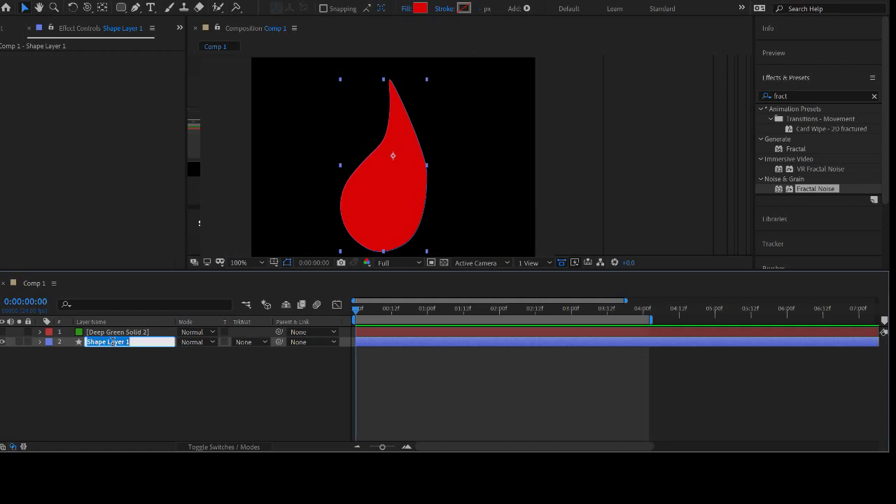
{"action": "type", "text": "fire"}
{"action": "key", "text": "Return"}
- Rename the hidden noise solid as fractal and precompose it as fractal pc
{"action": "left_click", "coordinate": [111, 332]}
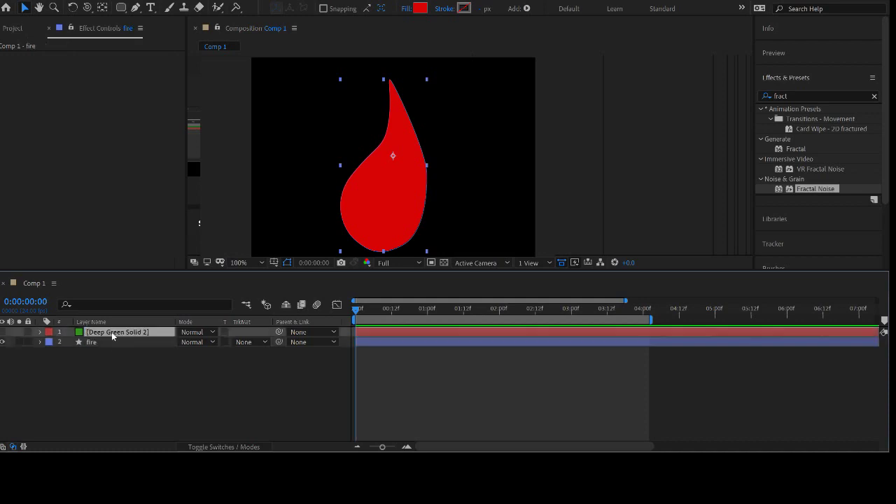
{"action": "key", "text": "Return"}
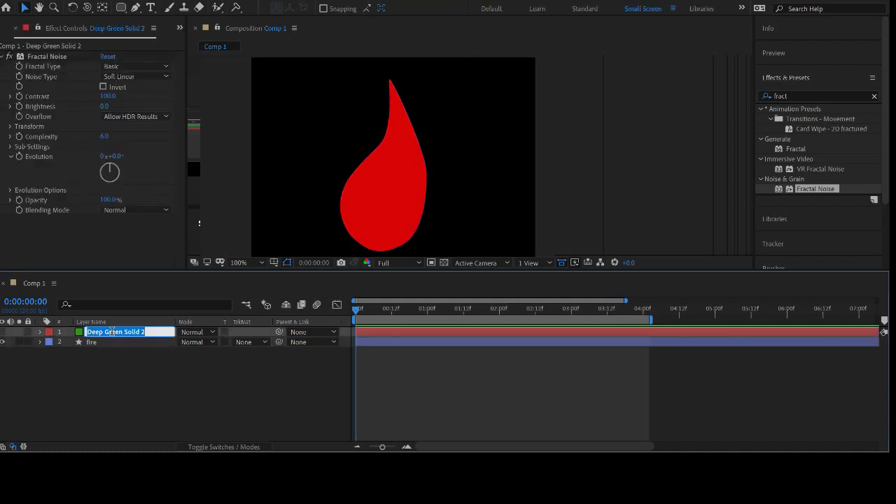
{"action": "type", "text": "fractal"}
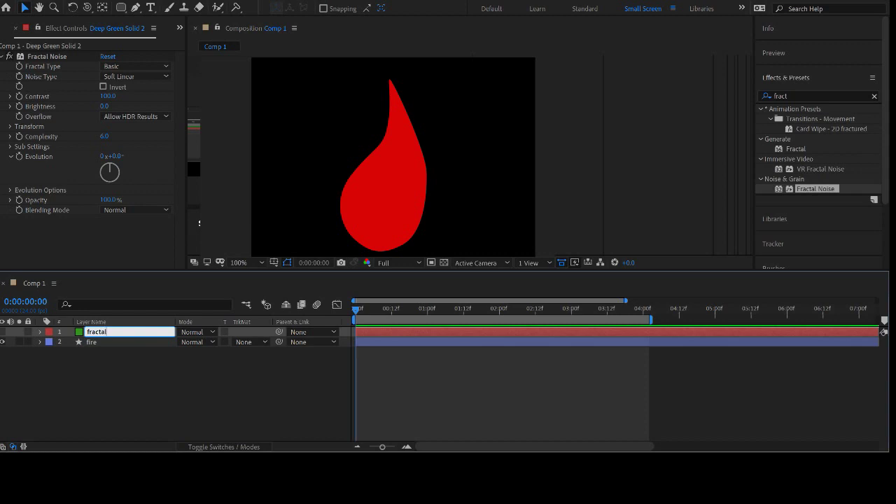
{"action": "key", "text": "Return"}
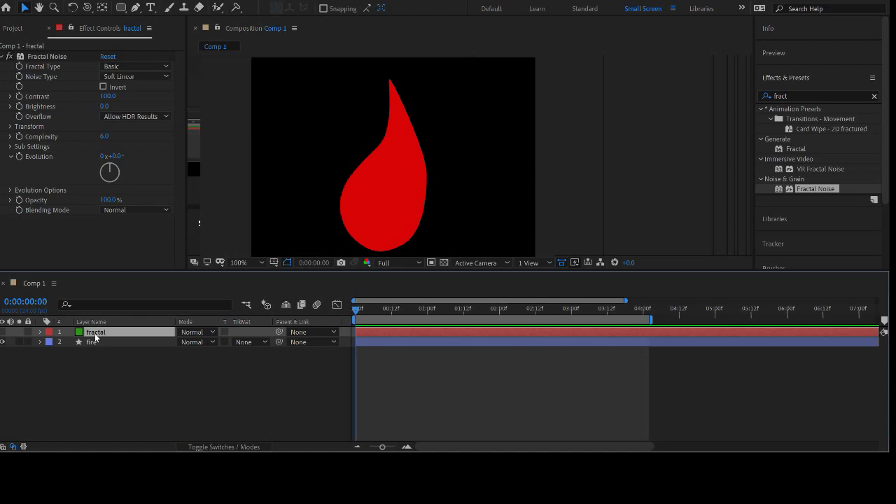
{"action": "key", "text": "ctrl+shift+c"}
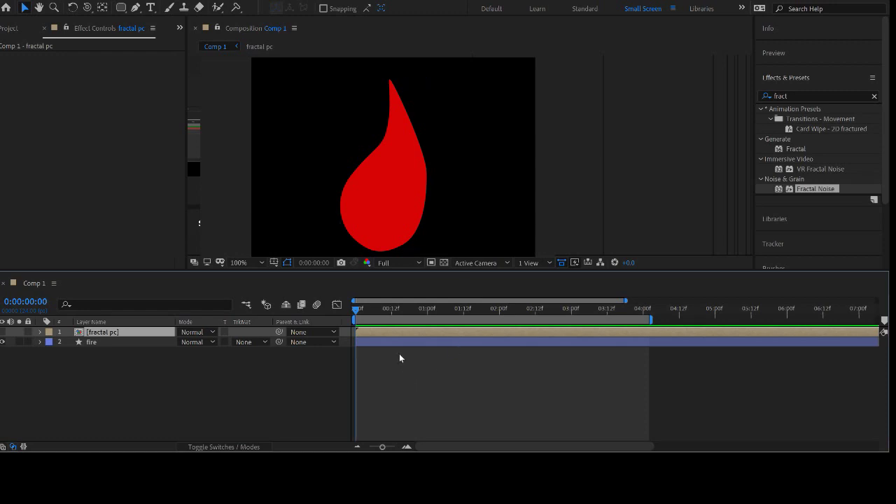
- Check the fire shape against the transparency grid and turn the grid off again
{"action": "left_click", "coordinate": [420, 342]}
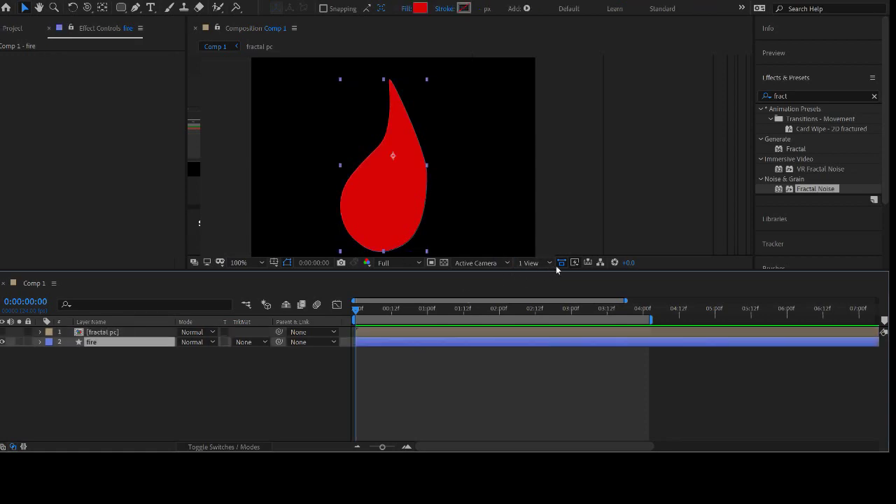
{"action": "left_click", "coordinate": [444, 263]}
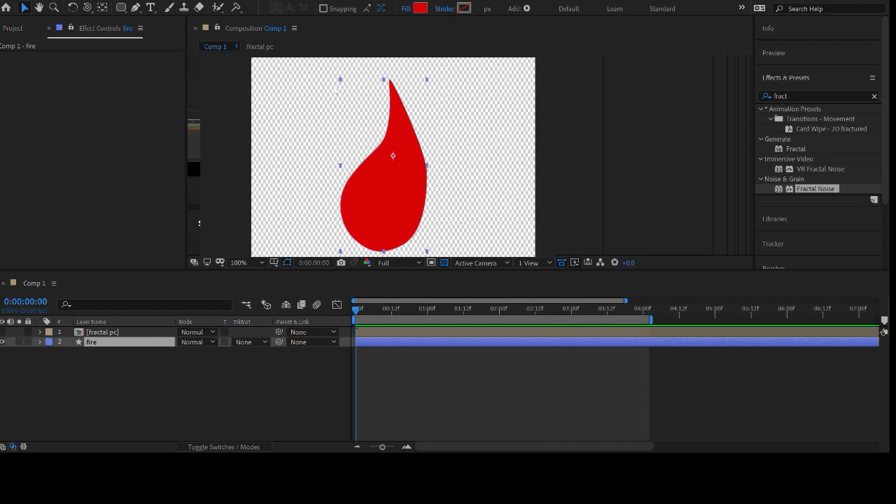
{"action": "left_click", "coordinate": [444, 263]}
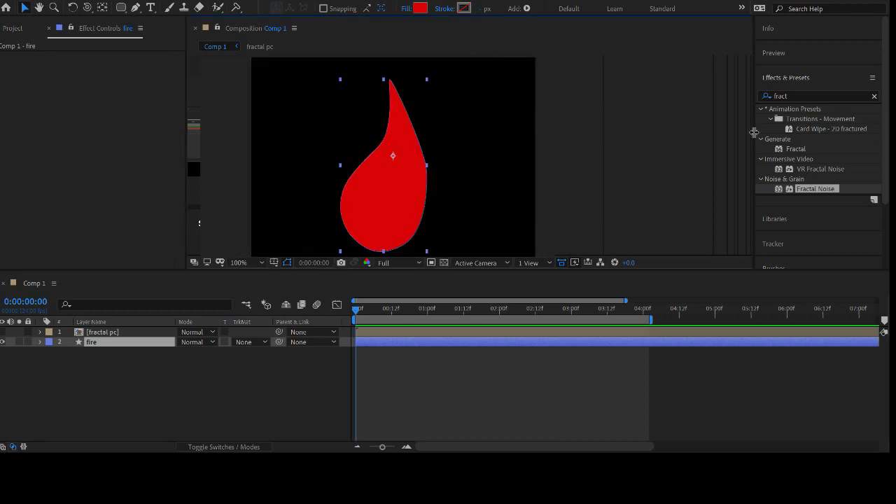
- Find the CC Light Rays effect and apply it to the fire layer
{"action": "left_click", "coordinate": [797, 95]}
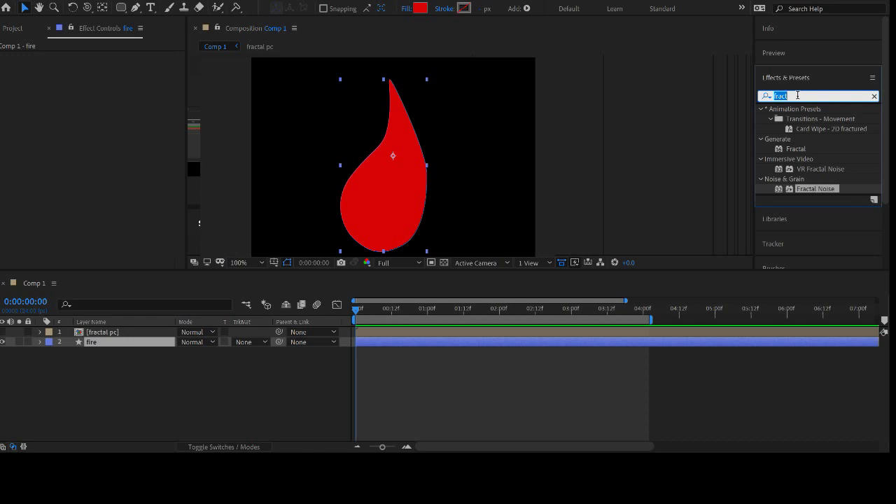
{"action": "type", "text": "cc lig"}
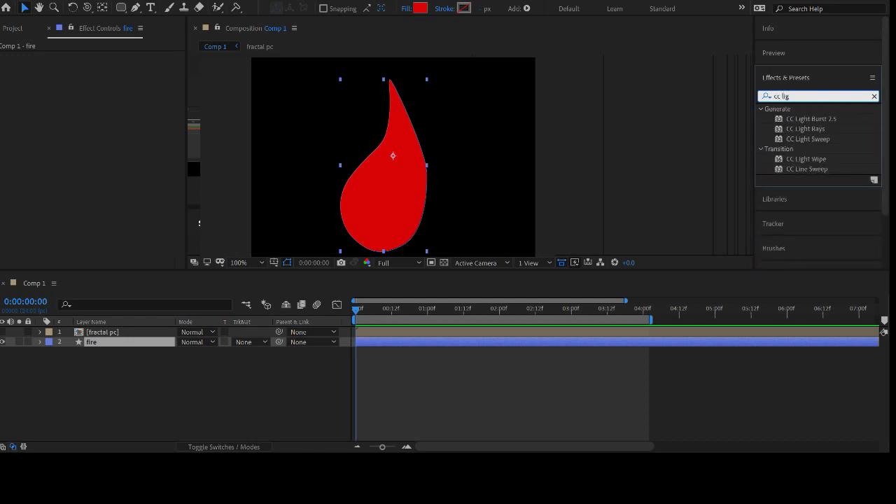
{"action": "type", "text": "ht"}
{"action": "left_click", "coordinate": [813, 131]}
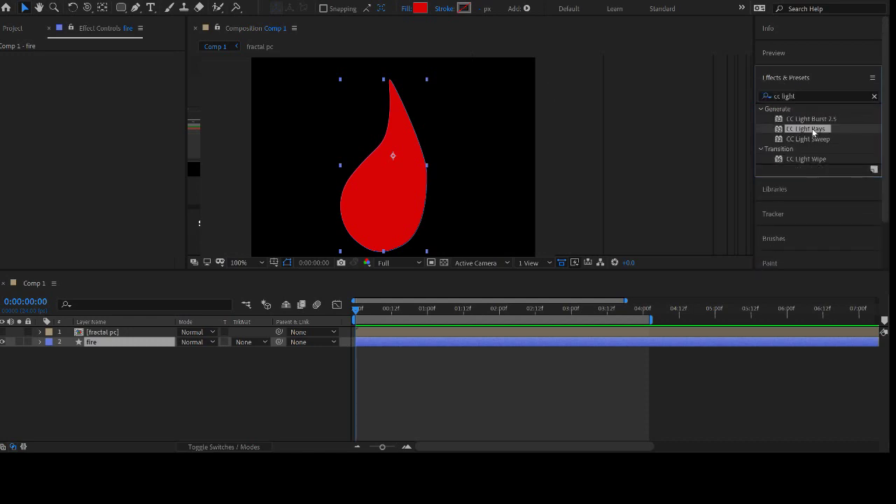
{"action": "left_click_drag", "start_coordinate": [814, 131], "coordinate": [534, 342]}
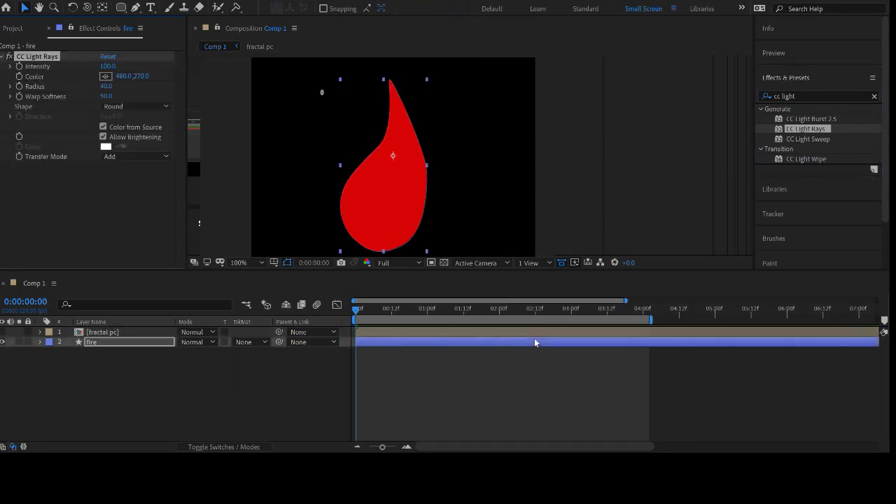
- Place the CC Light Rays center at the teardrop's tip, with radius 113 and intensity 262, and inspect the rays at the layer's edge
{"action": "left_click_drag", "start_coordinate": [322, 92], "coordinate": [385, 87]}
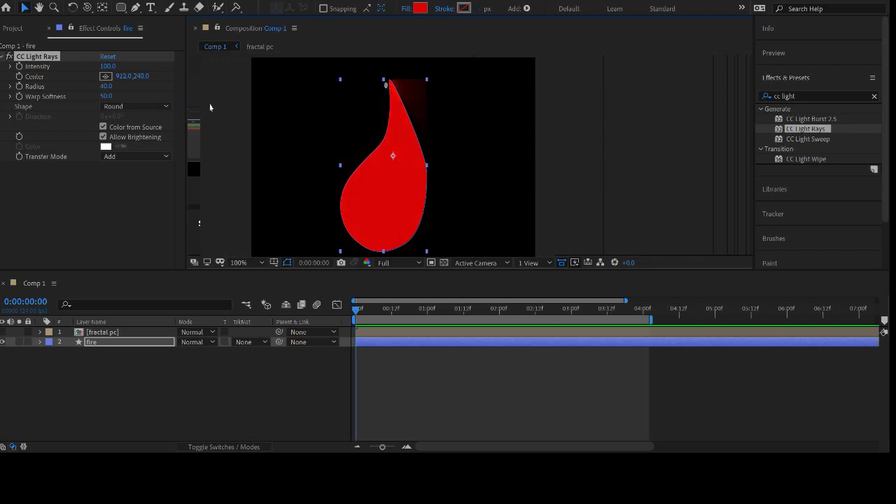
{"action": "left_click_drag", "start_coordinate": [112, 86], "coordinate": [149, 86]}
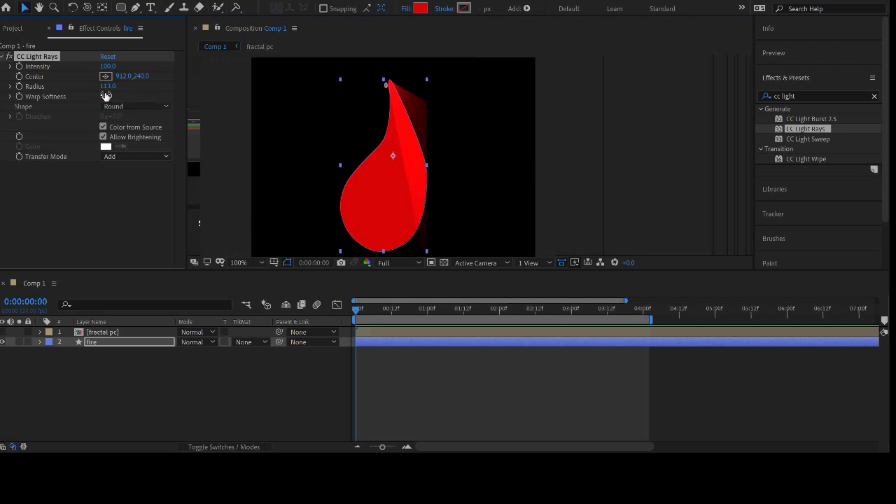
{"action": "left_click_drag", "start_coordinate": [108, 65], "coordinate": [209, 64]}
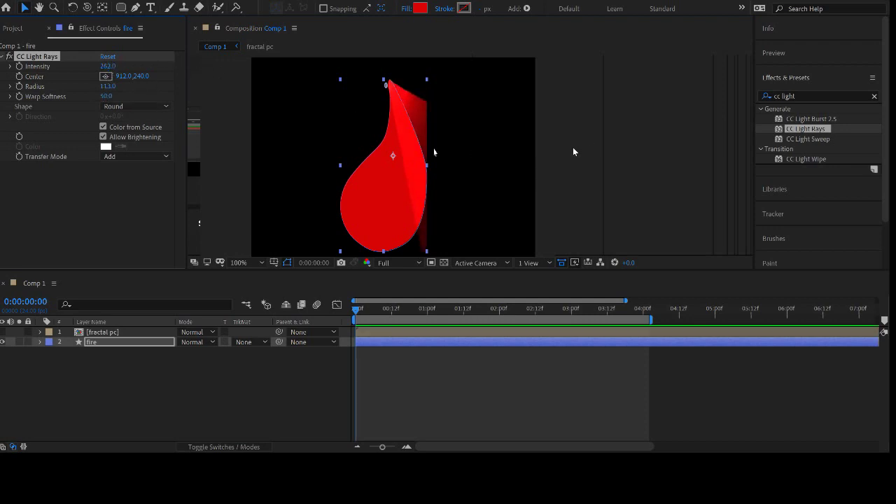
{"action": "scroll", "coordinate": [556, 133], "scroll_direction": "up", "scroll_amount": 1}
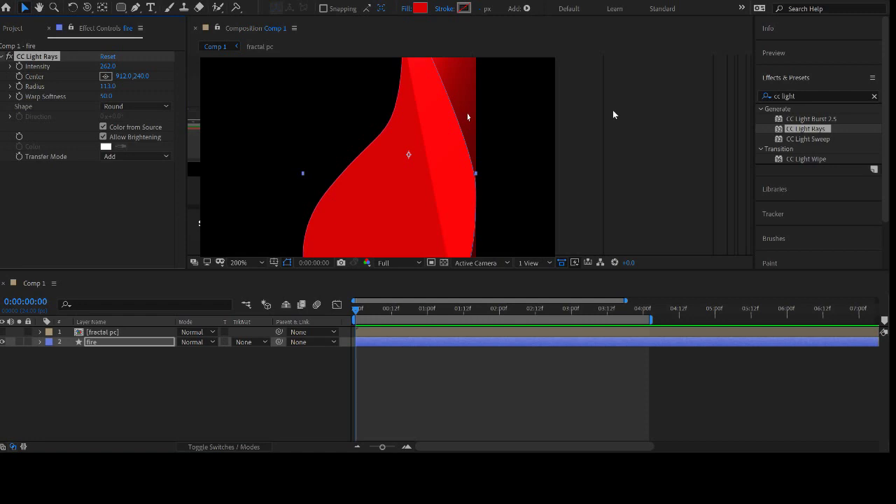
{"action": "scroll", "coordinate": [613, 110], "scroll_direction": "down", "scroll_amount": 1}
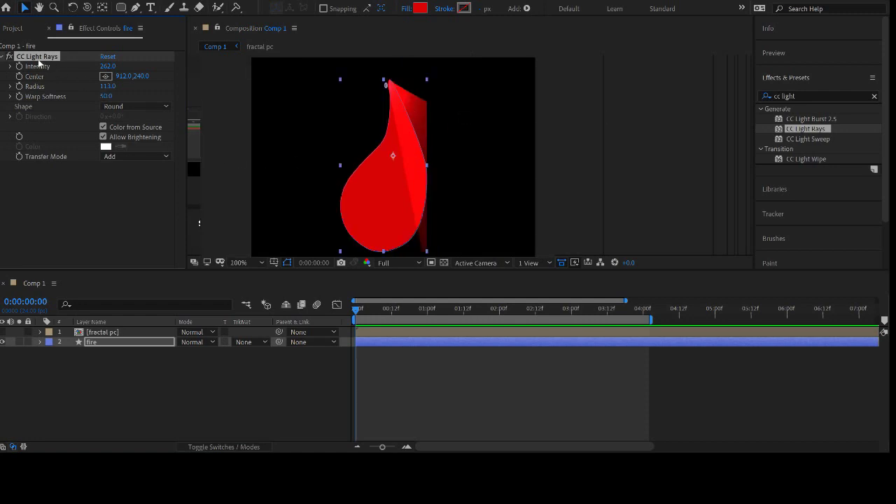
- Remove CC Light Rays from the fire layer and precompose the layer
{"action": "key", "text": "Delete"}
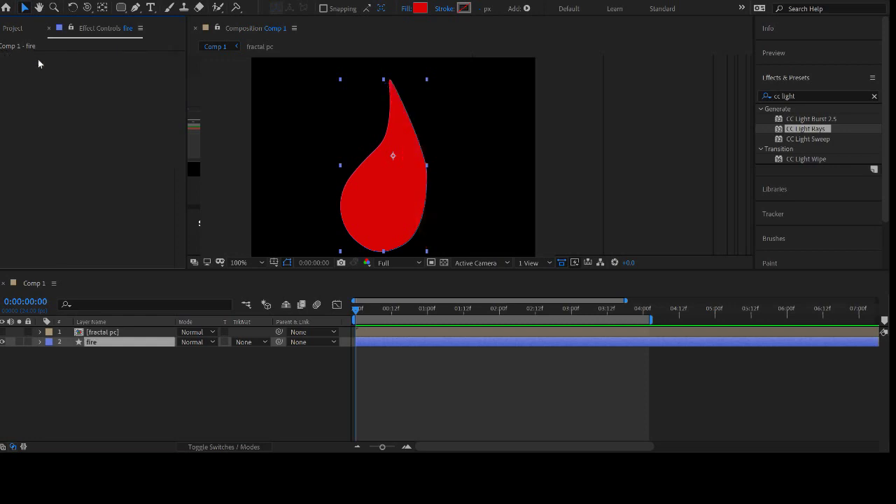
{"action": "left_click", "coordinate": [95, 344]}
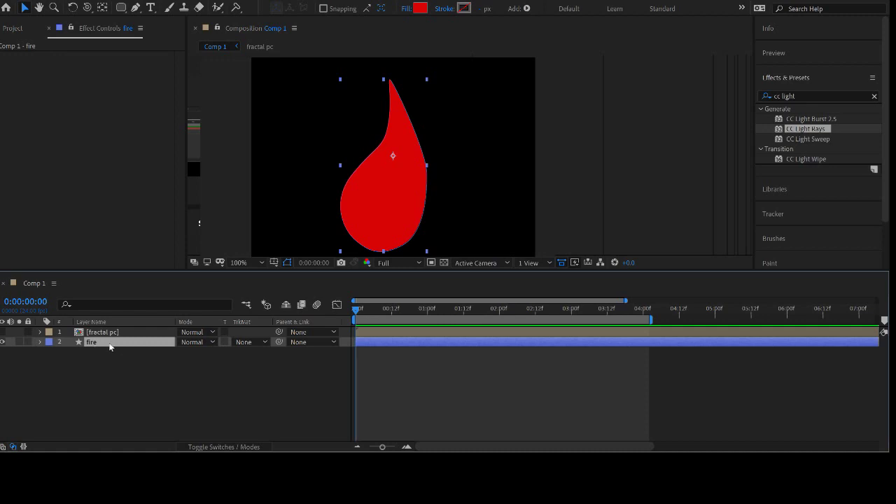
{"action": "key", "text": "ctrl+shift+c"}
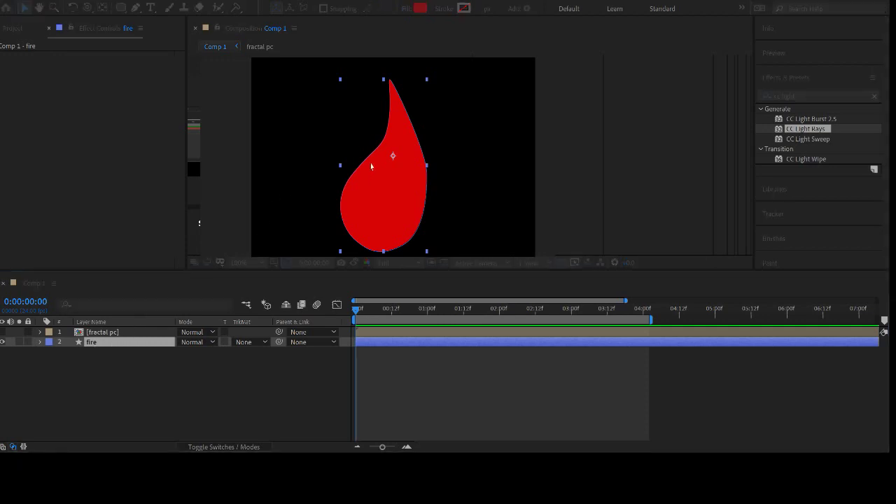
{"action": "left_click", "coordinate": [470, 294]}
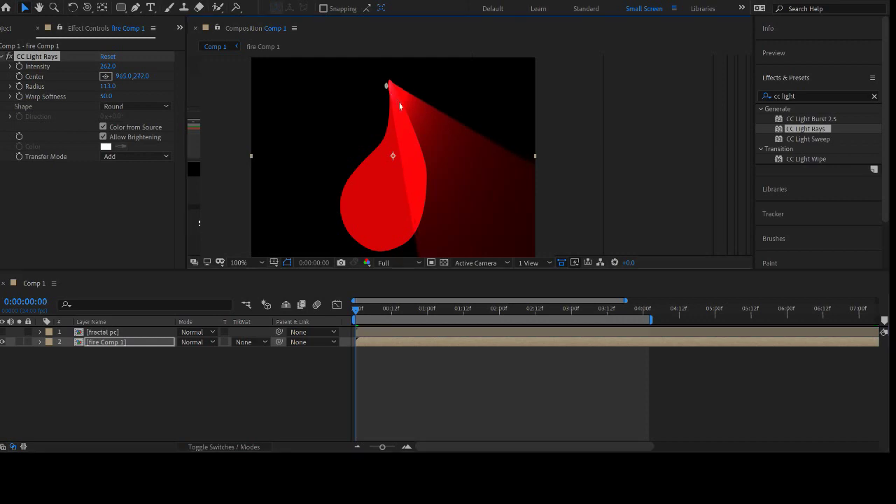
- Try the CC Light Rays center at 956, 189 above the teardrop's tip, and undo back through the fire layer's precomposition
{"action": "left_click_drag", "start_coordinate": [385, 86], "coordinate": [395, 63]}
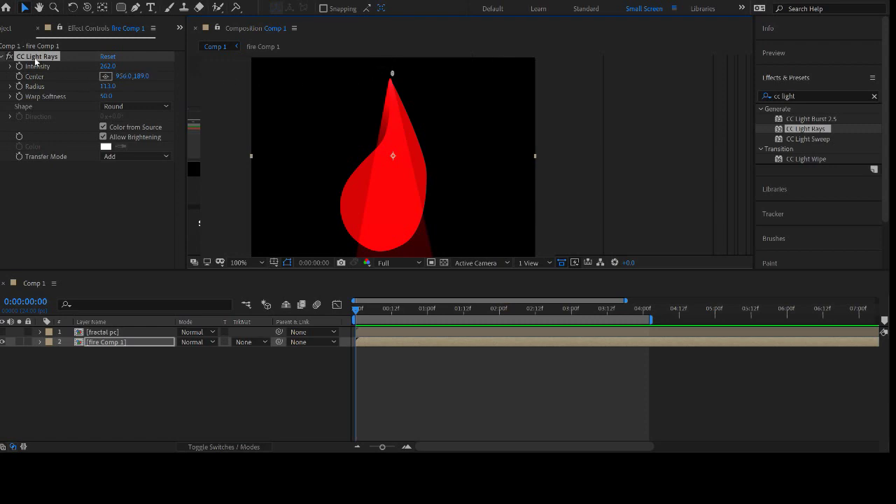
{"action": "key", "text": "ctrl+z"}
{"action": "key", "text": "Delete"}
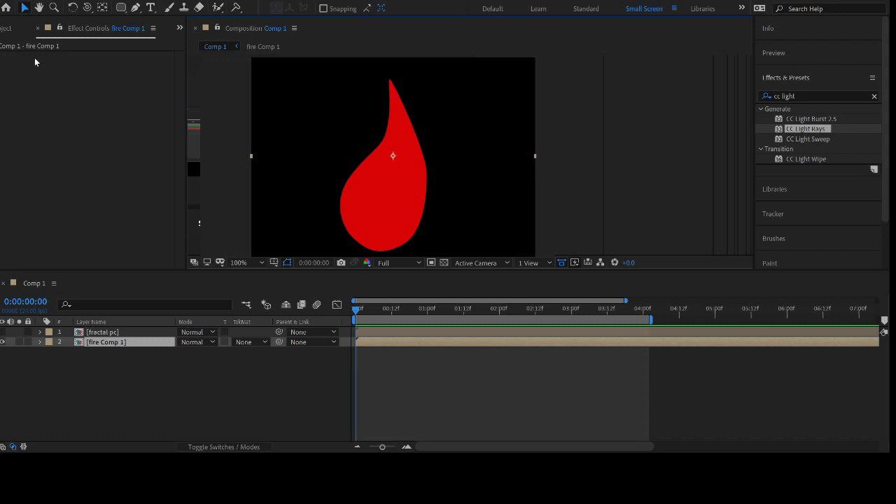
{"action": "key", "text": "ctrl+z"}
{"action": "left_click", "coordinate": [175, 409]}
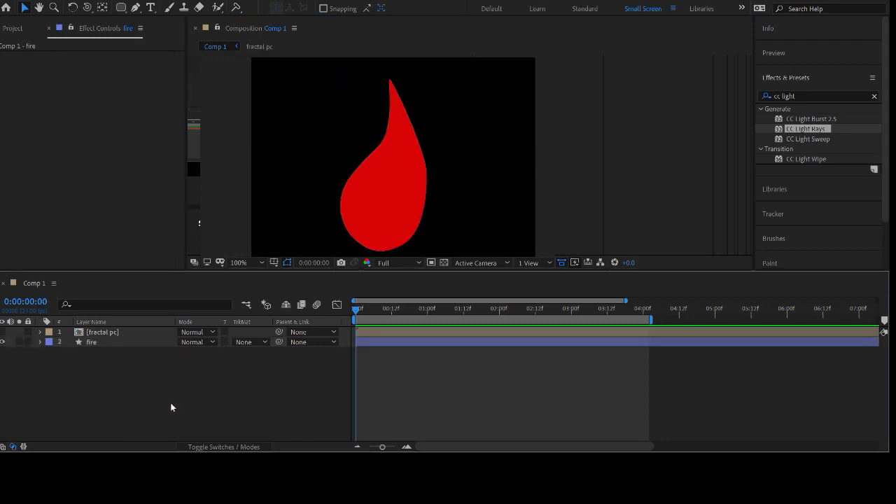
- Find the Displacement Map effect and apply it to the fire layer
{"action": "left_click", "coordinate": [90, 343]}
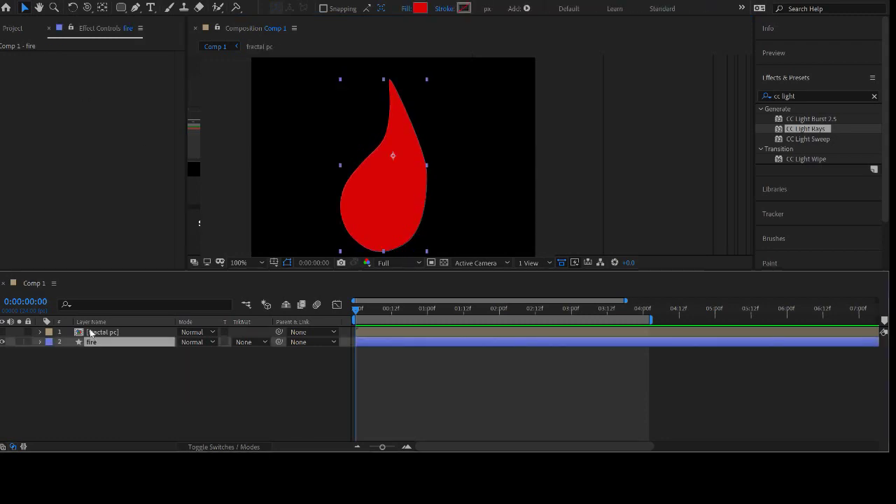
{"action": "left_click", "coordinate": [92, 333]}
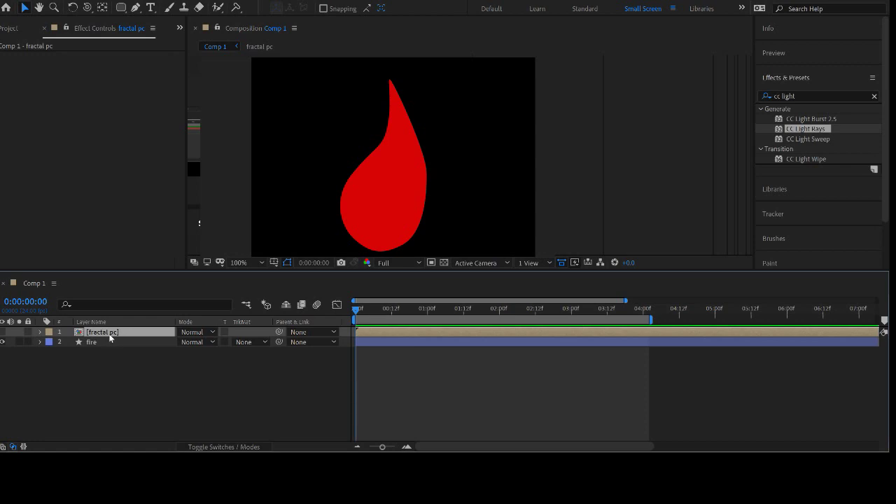
{"action": "left_click", "coordinate": [90, 343]}
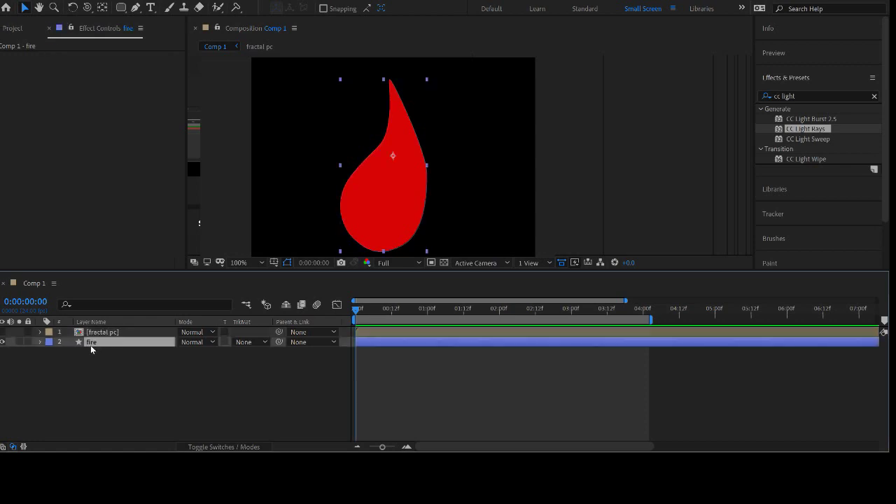
{"action": "left_click", "coordinate": [805, 95]}
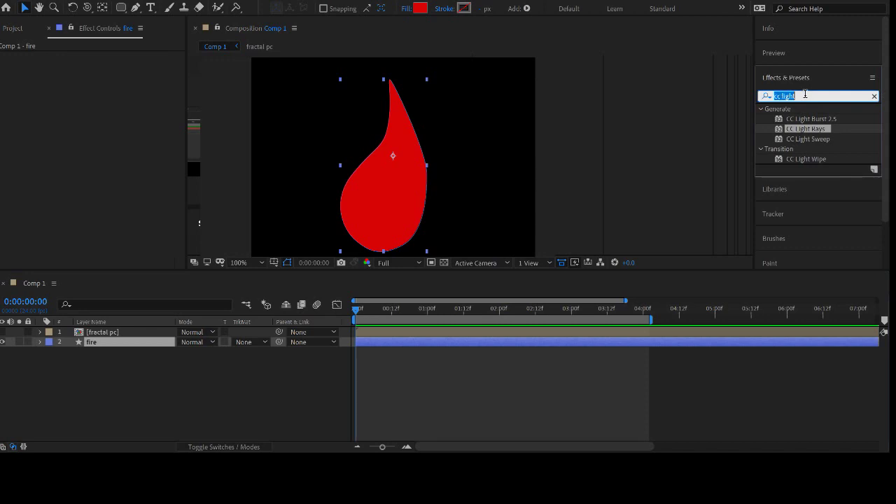
{"action": "type", "text": "disp"}
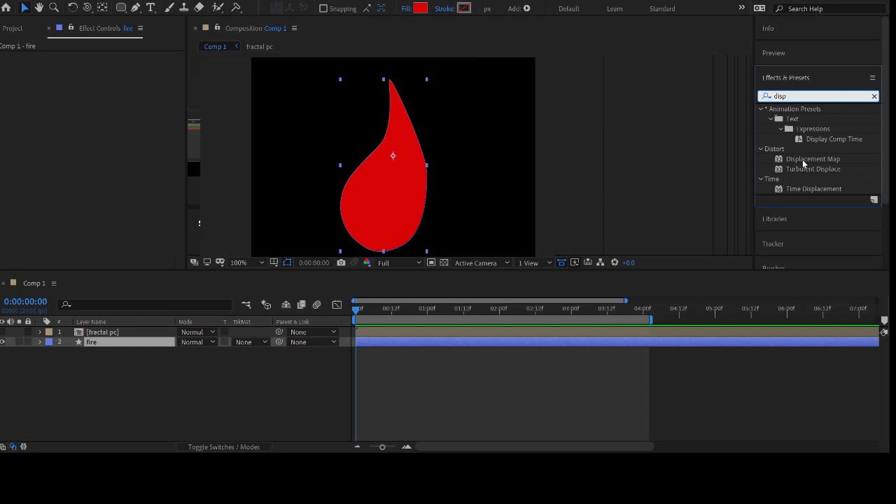
{"action": "left_click_drag", "start_coordinate": [803, 161], "coordinate": [535, 343]}
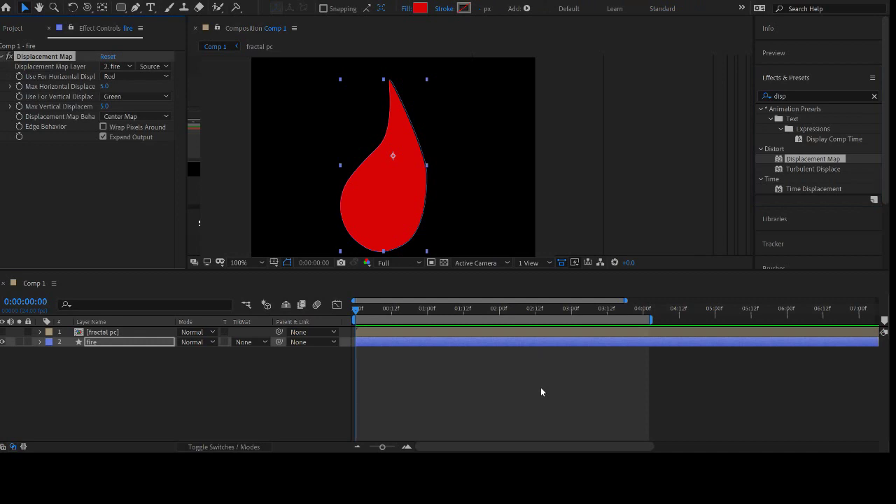
- Use the fractal pc layer as the displacement map, with maximum horizontal displacement 37 and maximum vertical displacement 53
{"action": "left_click", "coordinate": [122, 93]}
{"action": "left_click_drag", "start_coordinate": [106, 87], "coordinate": [133, 105]}
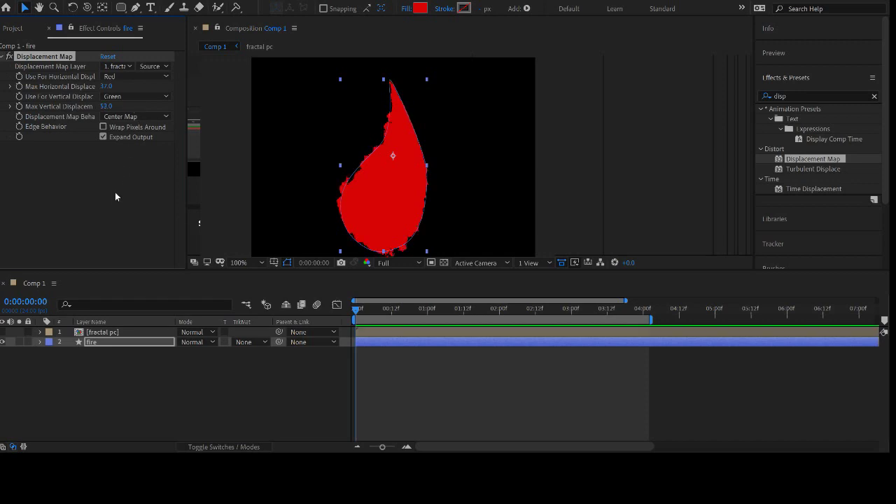
{"action": "left_click", "coordinate": [510, 409]}
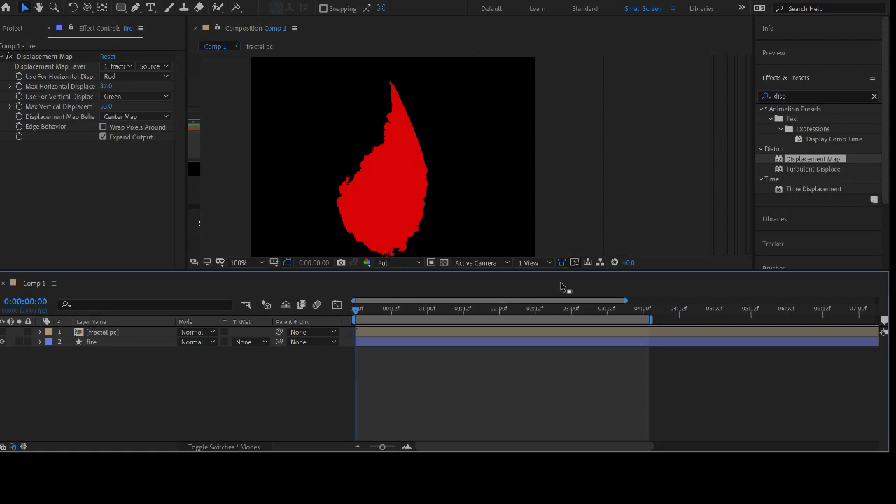
- Open the fractal pc composition, keep the fractal layer's Fractal Noise settings displayed, and return to Comp 1
{"action": "double_click", "coordinate": [101, 334]}
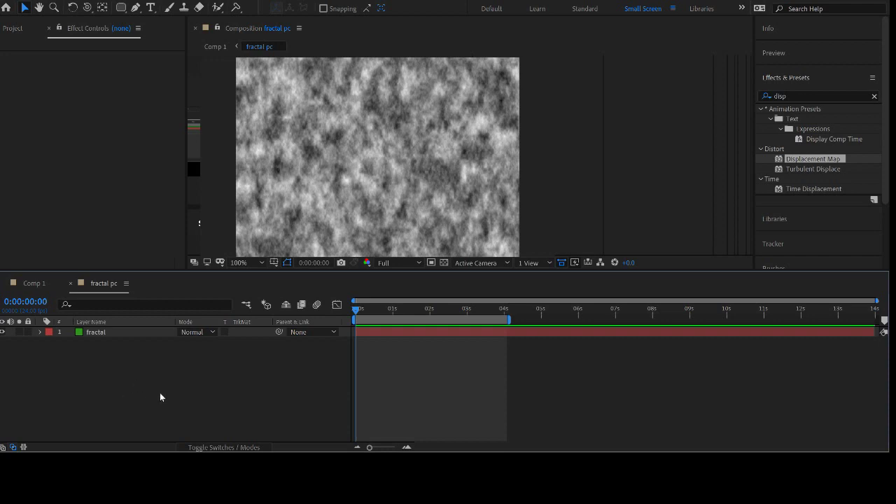
{"action": "left_click", "coordinate": [422, 332]}
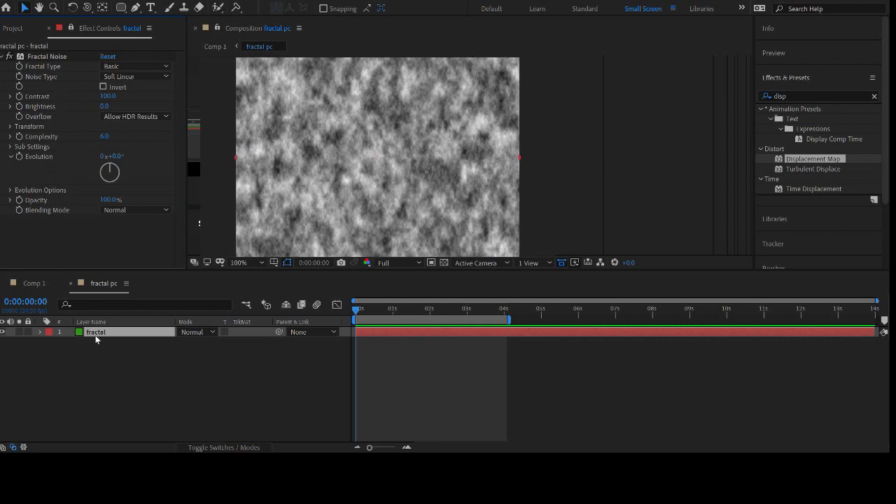
{"action": "left_click", "coordinate": [29, 284]}
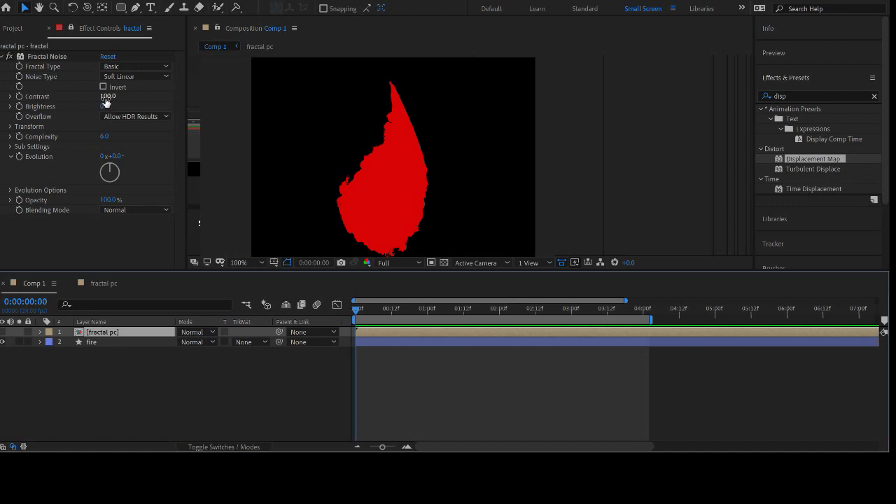
- Try Fractal Noise contrast at 0, at 573 and at a lower value, with brightness reduced to -23
{"action": "left_click_drag", "start_coordinate": [105, 96], "coordinate": [37, 122]}
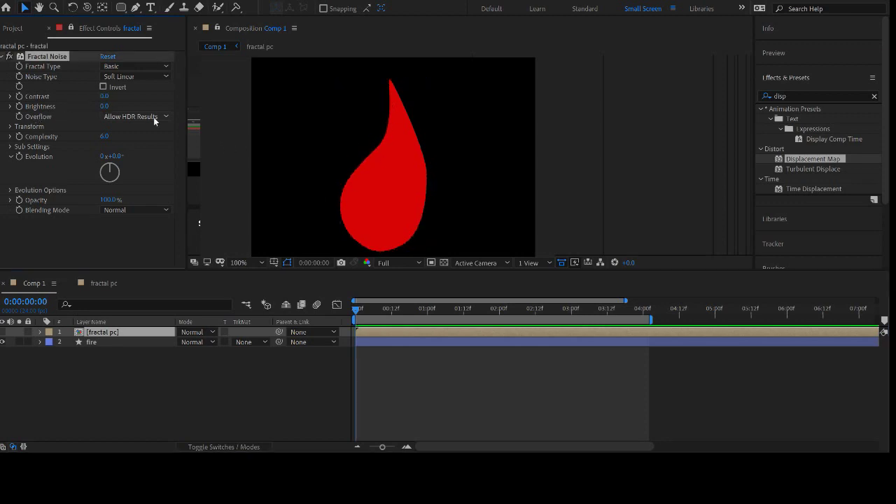
{"action": "left_click_drag", "start_coordinate": [103, 95], "coordinate": [350, 84]}
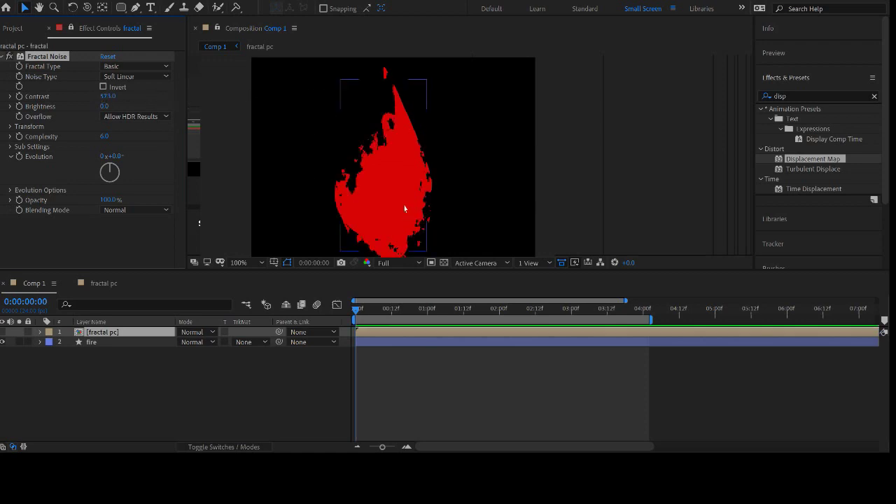
{"action": "left_click_drag", "start_coordinate": [109, 96], "coordinate": [55, 117]}
{"action": "left_click_drag", "start_coordinate": [106, 107], "coordinate": [60, 123]}
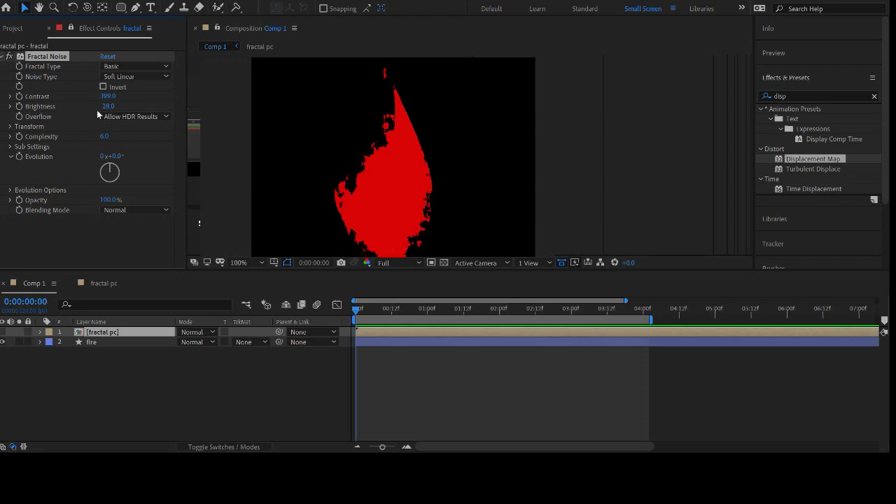
{"action": "mouse_move", "coordinate": [108, 107]}
{"action": "left_mouse_down"}
{"action": "mouse_move", "coordinate": [123, 106]}
{"action": "mouse_move", "coordinate": [108, 108]}
{"action": "left_mouse_up"}
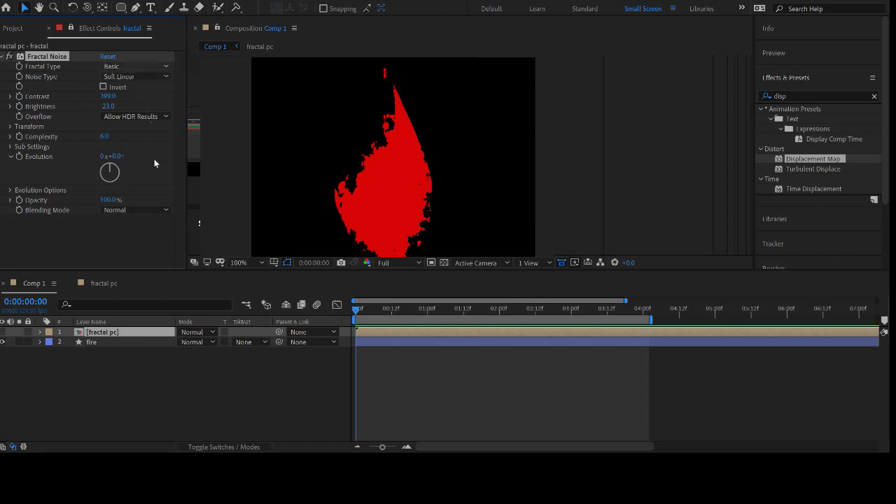
- Try the Cloudy fractal type with Spline noise, reducing the contrast to 131
{"action": "left_click", "coordinate": [148, 214]}
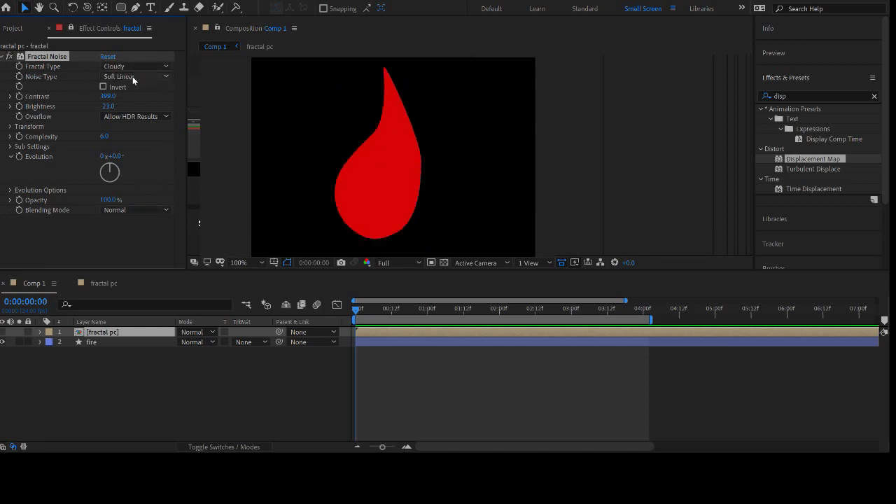
{"action": "left_click", "coordinate": [140, 123]}
{"action": "left_click_drag", "start_coordinate": [112, 98], "coordinate": [215, 100]}
{"action": "left_click_drag", "start_coordinate": [111, 100], "coordinate": [0, 136]}
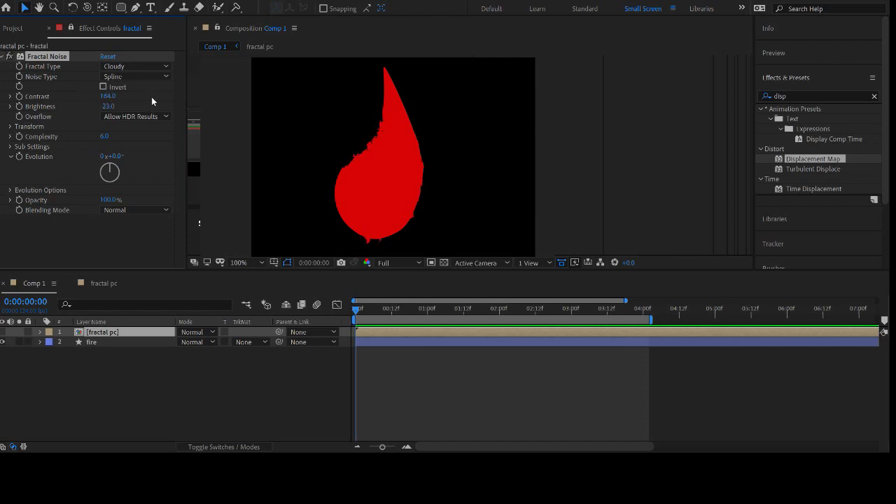
{"action": "left_click_drag", "start_coordinate": [110, 96], "coordinate": [56, 120]}
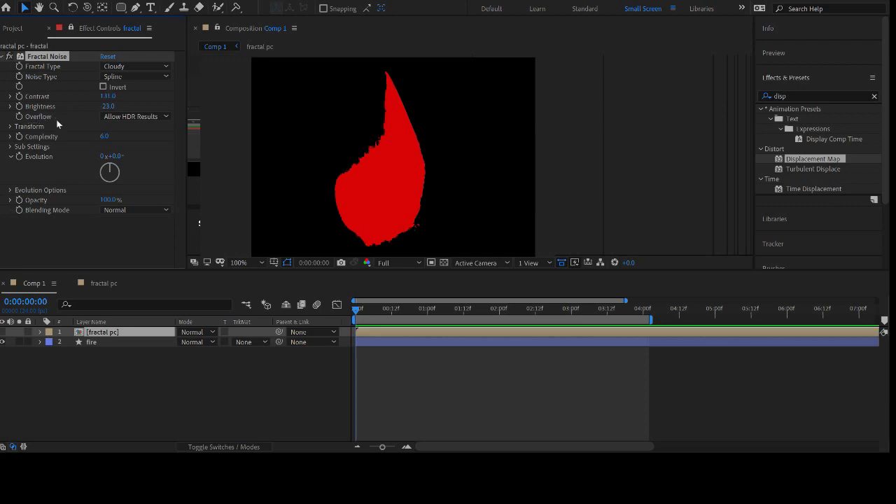
- Set the Fractal Noise brightness to -8 and contrast to 113
{"action": "left_click_drag", "start_coordinate": [110, 108], "coordinate": [46, 125]}
{"action": "left_click_drag", "start_coordinate": [110, 107], "coordinate": [225, 102]}
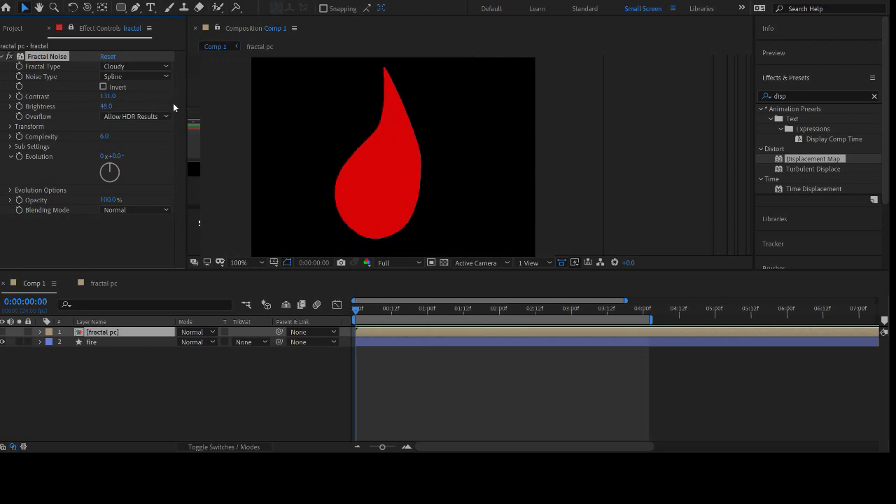
{"action": "left_click", "coordinate": [106, 112]}
{"action": "mouse_move", "coordinate": [107, 107]}
{"action": "left_mouse_down"}
{"action": "mouse_move", "coordinate": [85, 115]}
{"action": "mouse_move", "coordinate": [116, 95]}
{"action": "mouse_move", "coordinate": [98, 106]}
{"action": "left_mouse_up"}
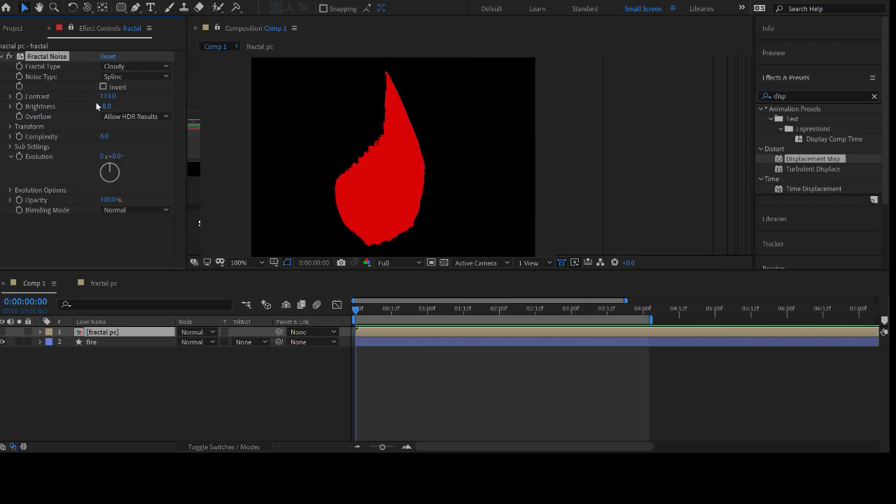
- Expand the Fractal Noise transform settings, compare very large and very small noise scales, and set the uniform scale to 394
{"action": "left_click", "coordinate": [10, 126]}
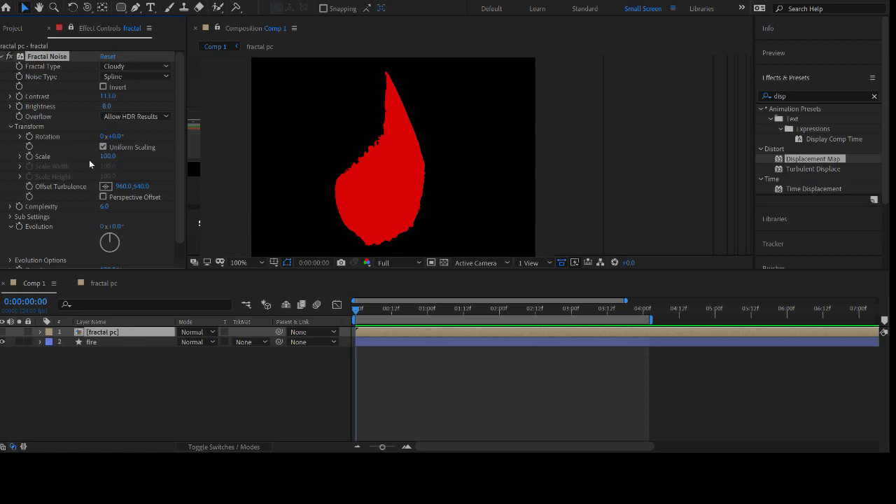
{"action": "left_click_drag", "start_coordinate": [108, 158], "coordinate": [132, 155]}
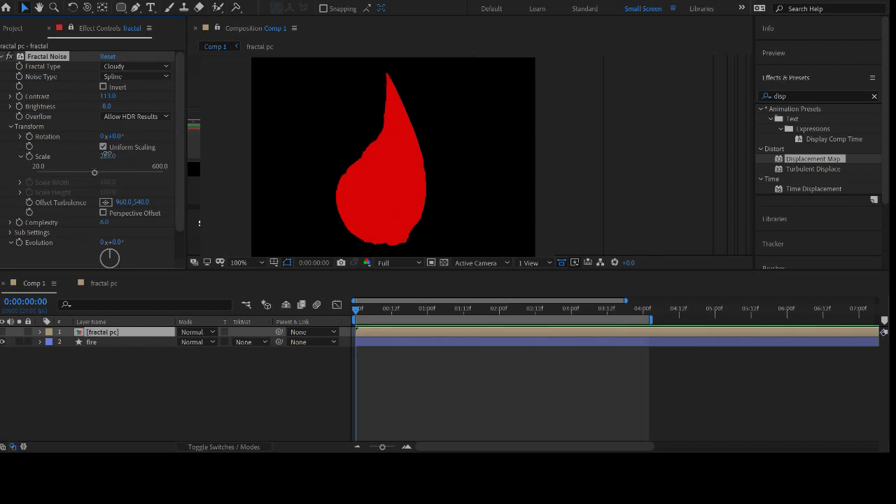
{"action": "left_click_drag", "start_coordinate": [108, 156], "coordinate": [2, 156]}
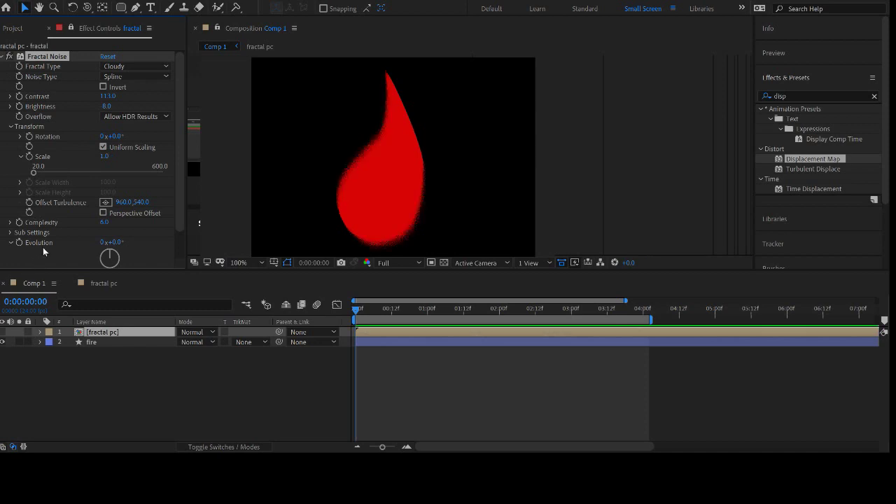
{"action": "left_click_drag", "start_coordinate": [105, 156], "coordinate": [292, 159]}
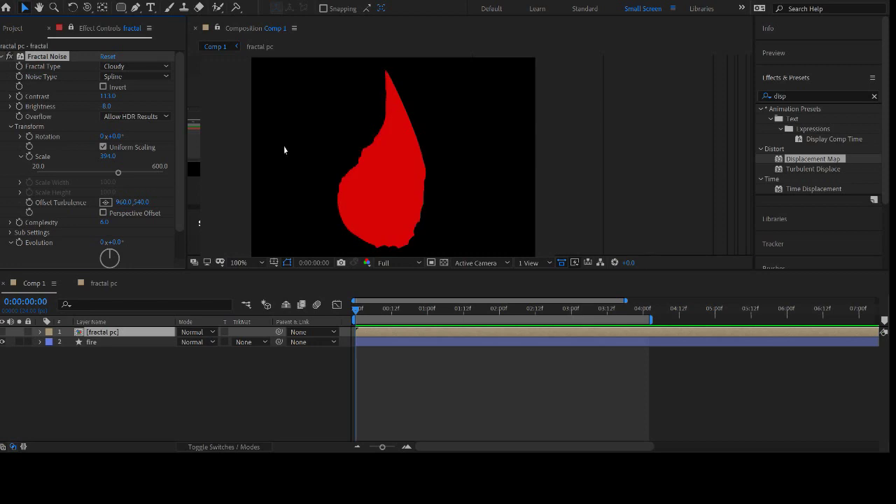
- Lower the Fractal Noise contrast to 91 and try the Swirly, Max and Dynamic fractal types
{"action": "left_click_drag", "start_coordinate": [110, 96], "coordinate": [72, 115]}
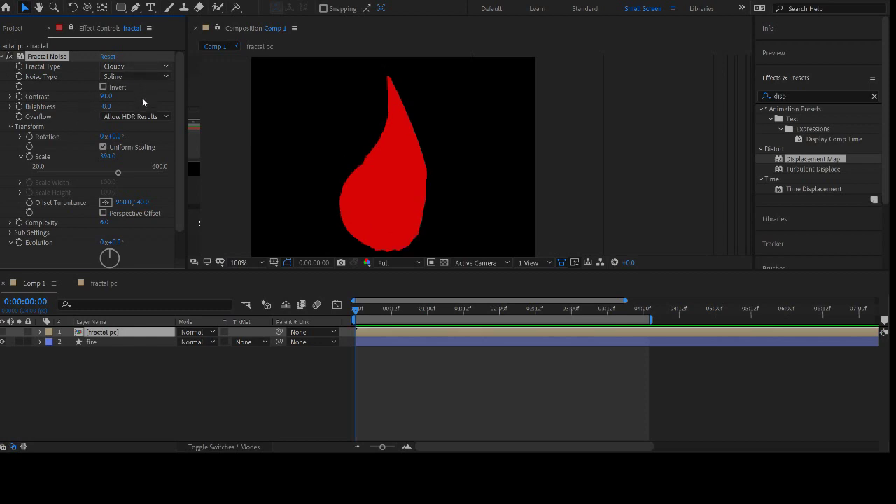
{"action": "left_click", "coordinate": [145, 177]}
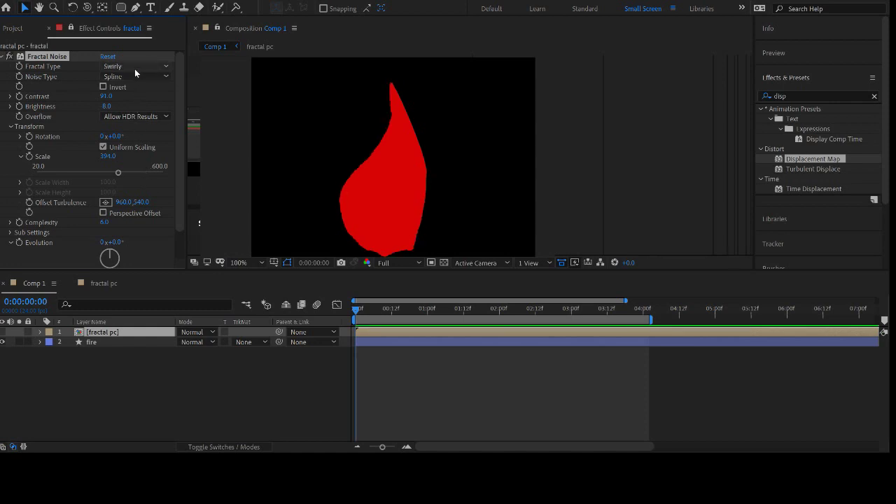
{"action": "left_click", "coordinate": [135, 155]}
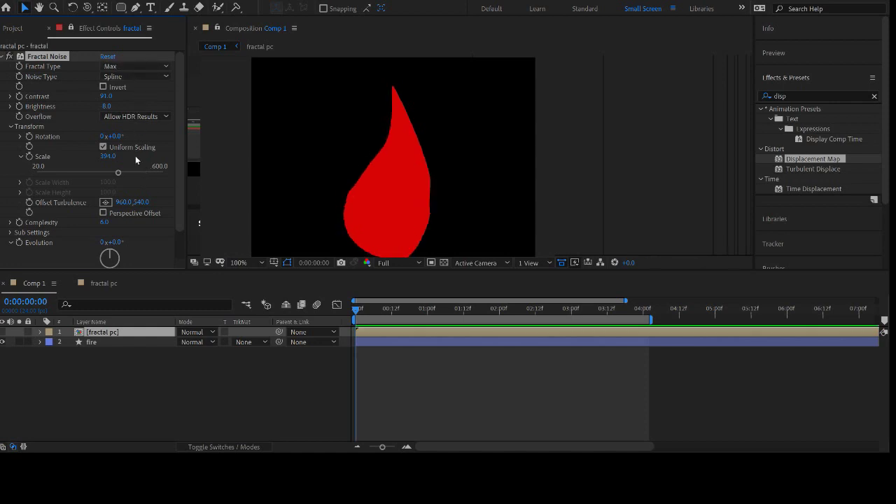
{"action": "left_click", "coordinate": [133, 66]}
{"action": "left_click", "coordinate": [131, 120]}
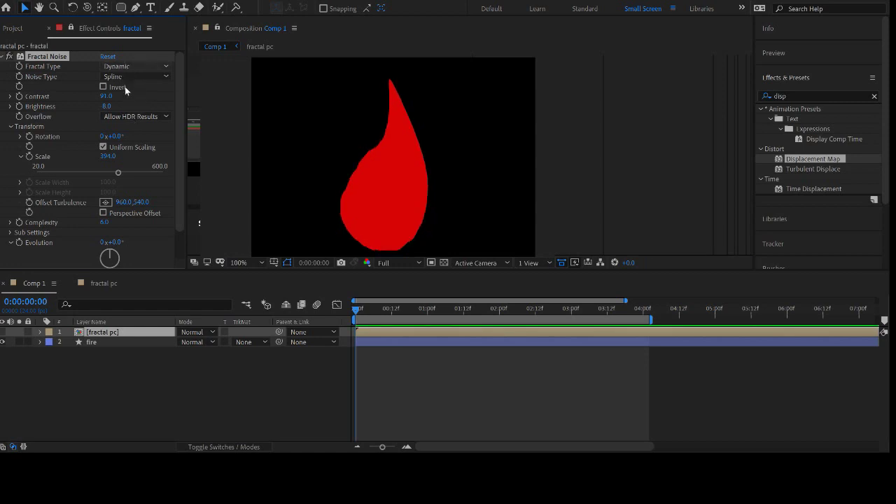
- Set the fractal type to Turbulent Smooth, the noise type to Soft Linear and the contrast to 204
{"action": "left_click", "coordinate": [125, 86]}
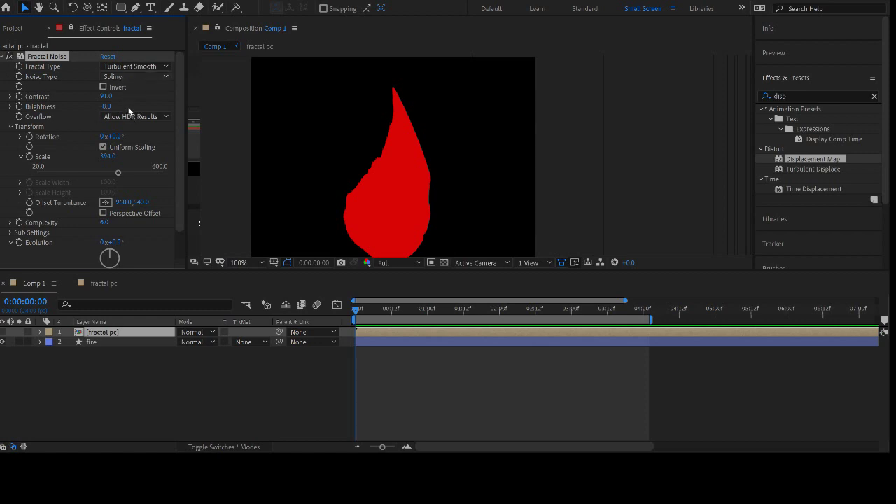
{"action": "left_click", "coordinate": [128, 107]}
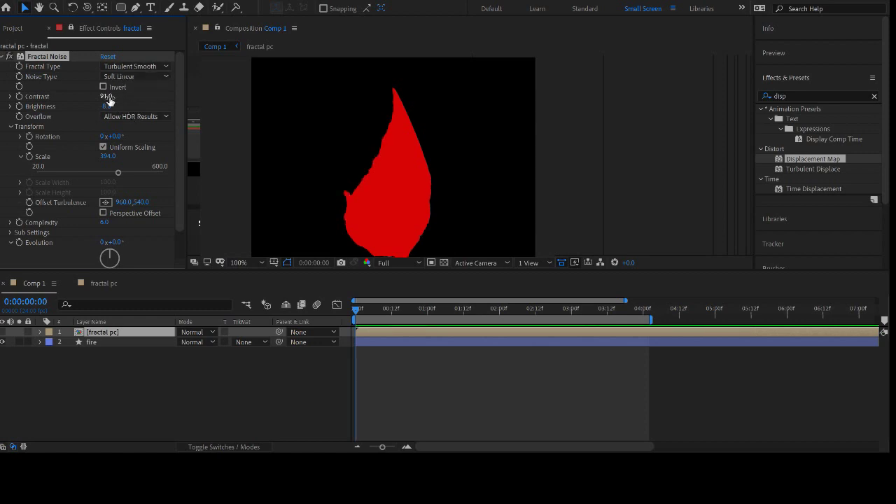
{"action": "left_click_drag", "start_coordinate": [106, 99], "coordinate": [184, 106]}
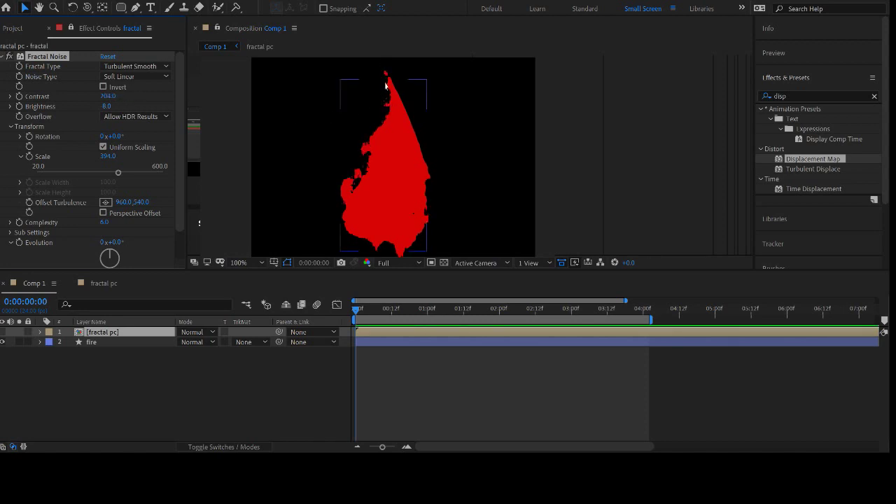
{"action": "mouse_move", "coordinate": [108, 107]}
{"action": "left_mouse_down"}
{"action": "mouse_move", "coordinate": [94, 111]}
{"action": "mouse_move", "coordinate": [129, 107]}
{"action": "mouse_move", "coordinate": [105, 107]}
{"action": "left_mouse_up"}
- Keyframe Offset Turbulence from 960, 540 at 0:00:00:00 to 960, 1113 at 0:00:04:01, and scrub through the animation
{"action": "left_click", "coordinate": [28, 202]}
{"action": "left_click_drag", "start_coordinate": [355, 310], "coordinate": [647, 321]}
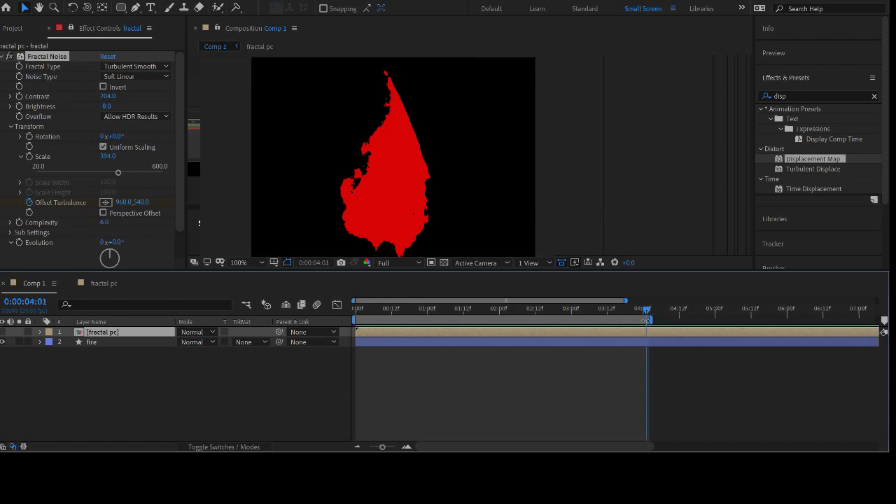
{"action": "left_click_drag", "start_coordinate": [141, 203], "coordinate": [180, 165]}
{"action": "left_click_drag", "start_coordinate": [336, 158], "coordinate": [332, 159]}
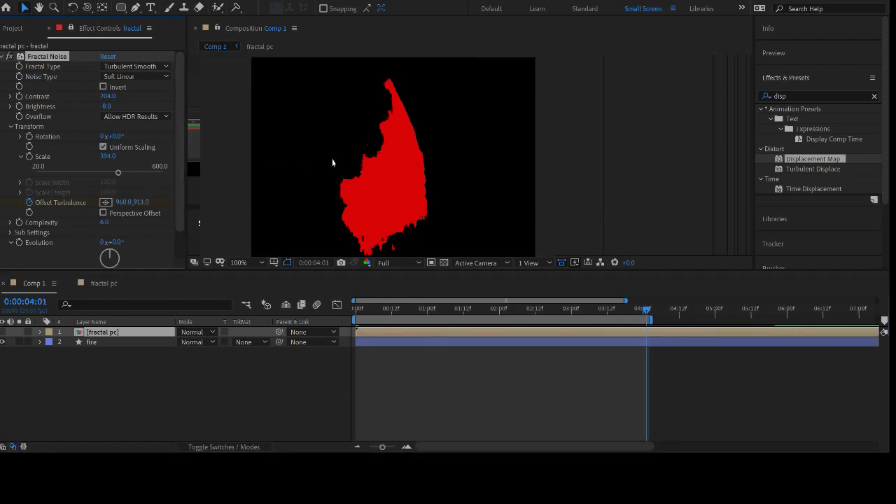
{"action": "left_click_drag", "start_coordinate": [141, 203], "coordinate": [257, 190]}
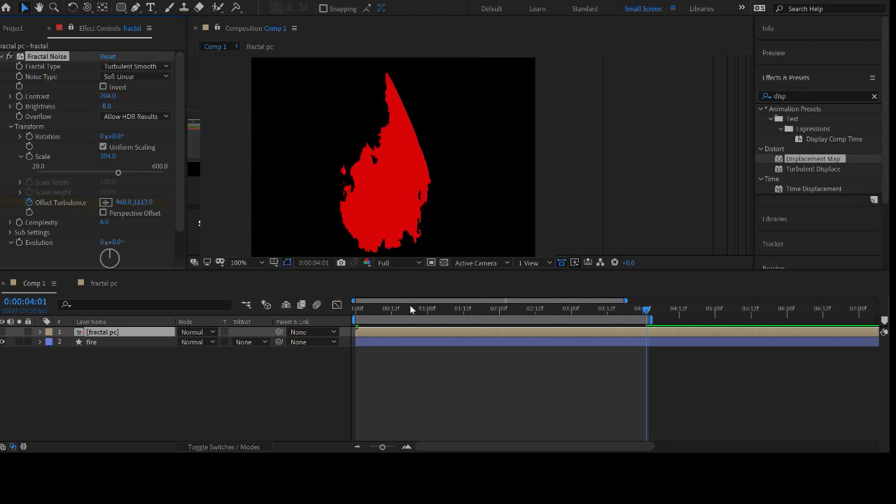
{"action": "left_click_drag", "start_coordinate": [412, 309], "coordinate": [610, 307]}
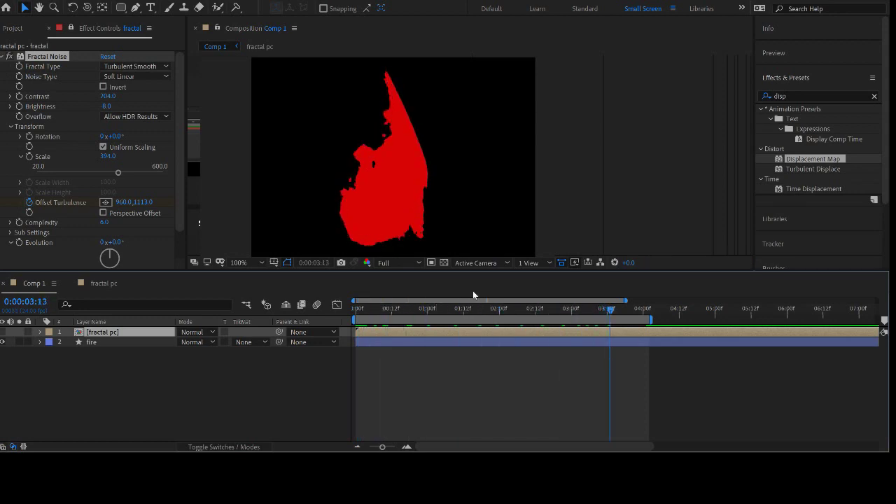
- Try an Offset Turbulence Y value of -20000 at 0:00:03:13 and scrub through the fire animation
{"action": "left_click", "coordinate": [147, 202]}
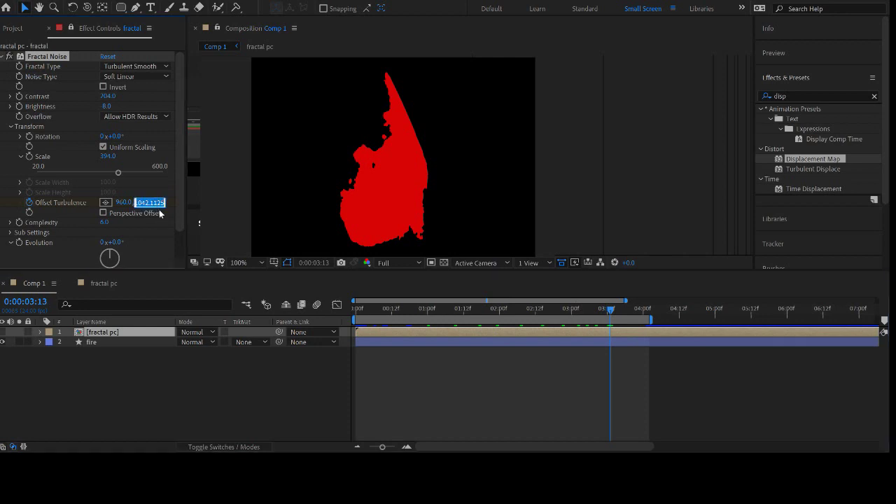
{"action": "type", "text": "-20000"}
{"action": "key", "text": "Return"}
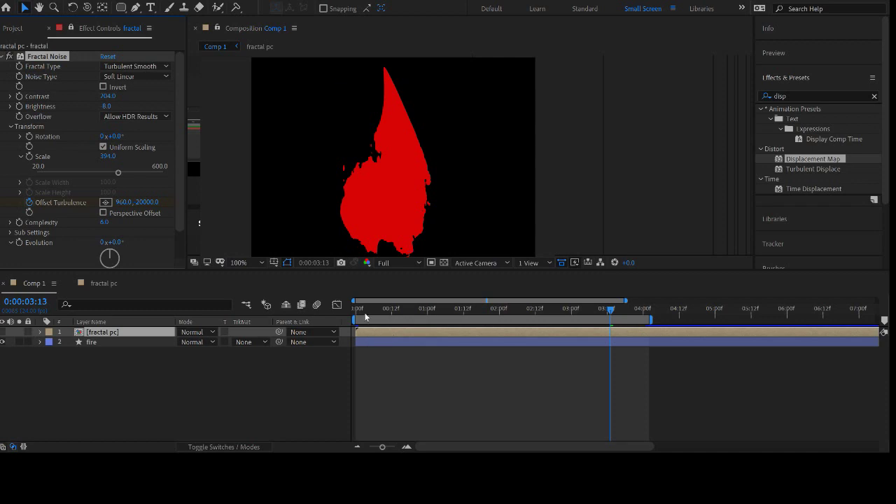
{"action": "left_click_drag", "start_coordinate": [364, 317], "coordinate": [548, 312]}
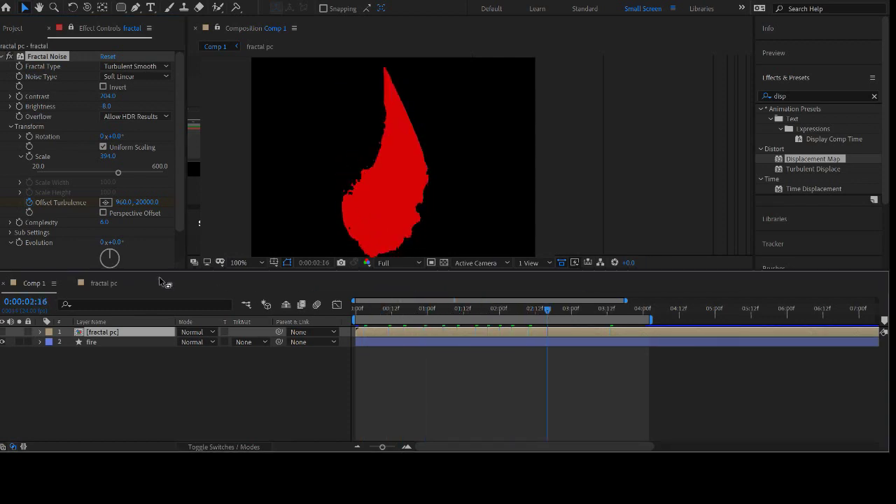
{"action": "left_click", "coordinate": [148, 203]}
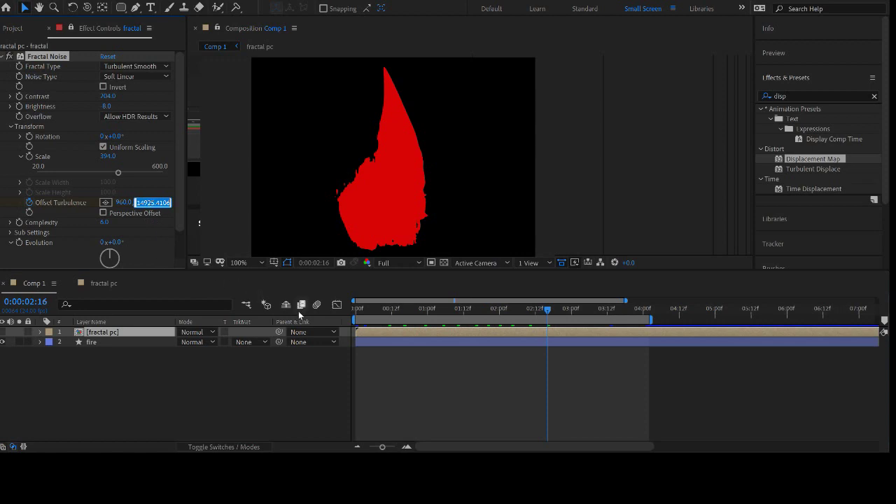
{"action": "type", "text": "uu"}
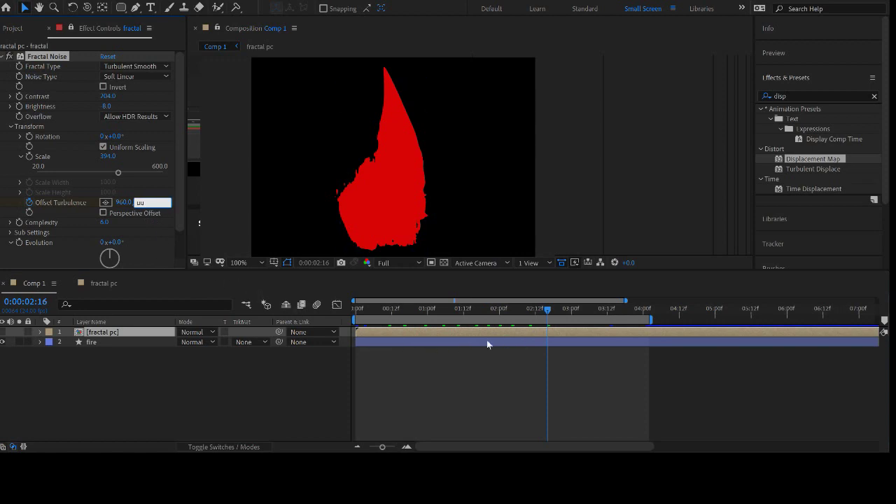
{"action": "left_click", "coordinate": [477, 347]}
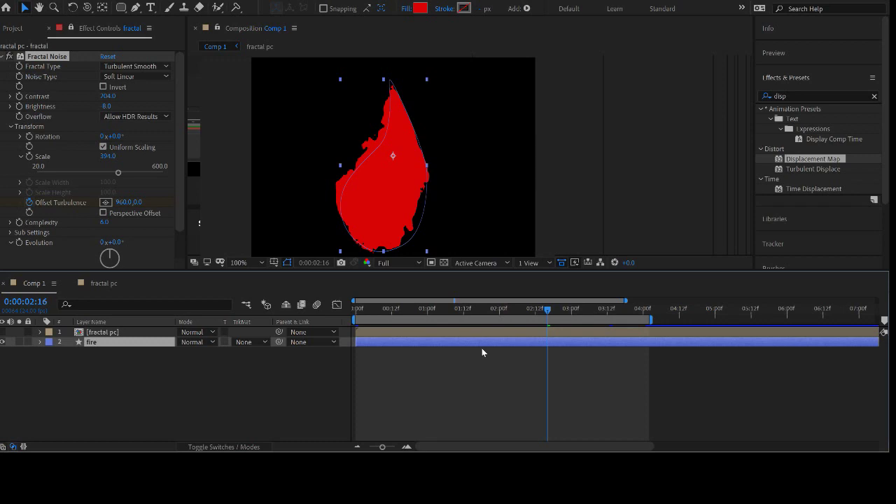
{"action": "left_click", "coordinate": [492, 331]}
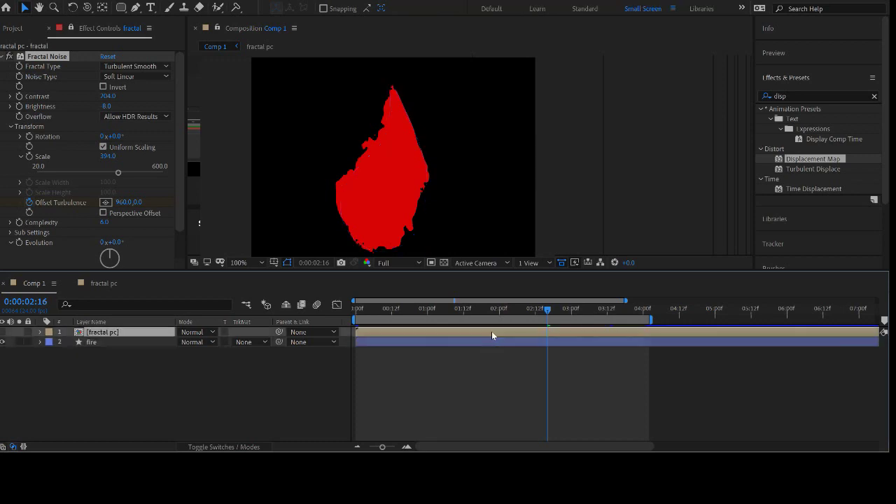
- Open the fractal pc precomp, reveal the fractal layer's keyframes, and delete the two middle Offset Turbulence keyframes
{"action": "left_click_drag", "start_coordinate": [541, 308], "coordinate": [642, 312]}
{"action": "double_click", "coordinate": [628, 331]}
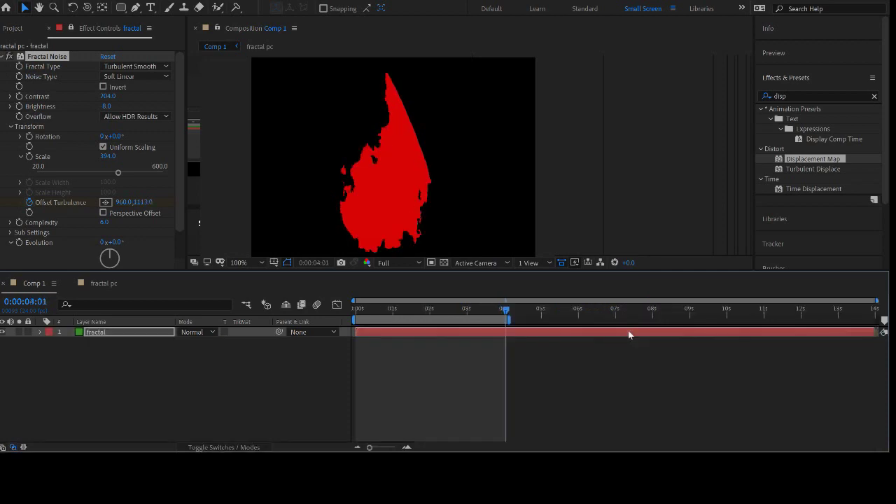
{"action": "left_click", "coordinate": [600, 334]}
{"action": "key", "text": "u"}
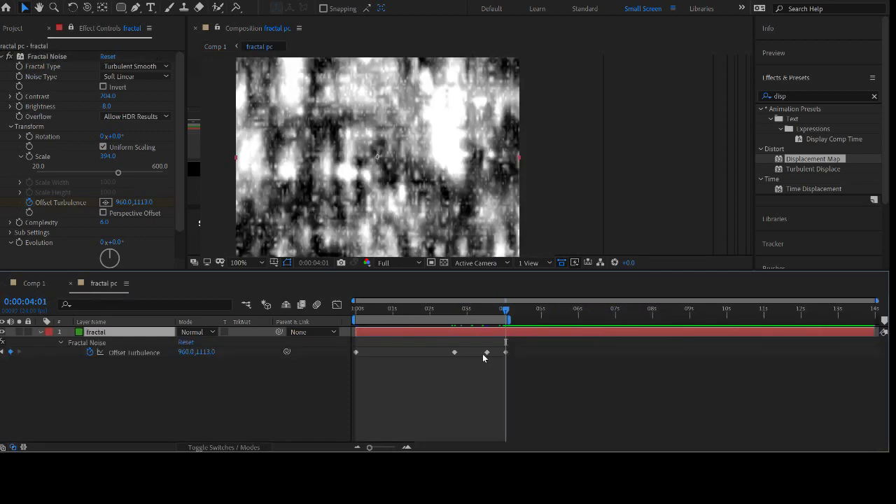
{"action": "left_click_drag", "start_coordinate": [495, 343], "coordinate": [441, 367]}
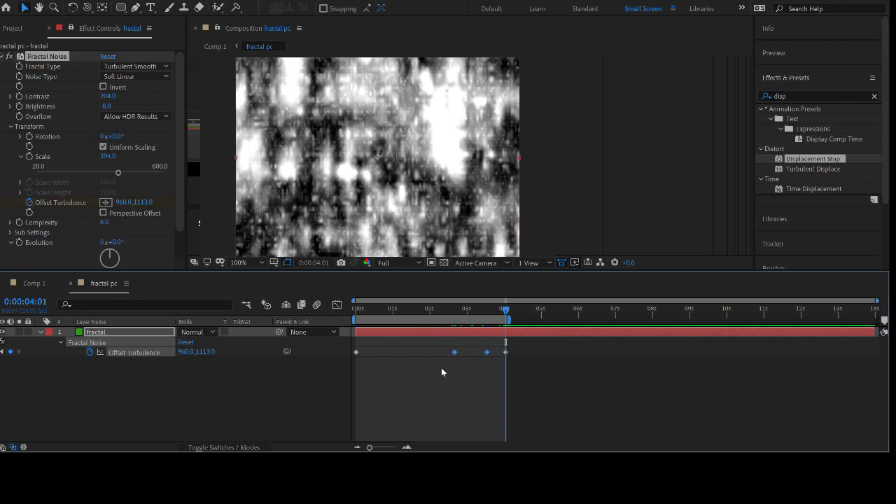
{"action": "key", "text": "Delete"}
- Set the Offset Turbulence Y value of the 0:00:04:01 keyframe to -5000 and scrub through the result in Comp 1
{"action": "mouse_move", "coordinate": [431, 308]}
{"action": "left_mouse_down"}
{"action": "mouse_move", "coordinate": [368, 317]}
{"action": "mouse_move", "coordinate": [518, 321]}
{"action": "mouse_move", "coordinate": [509, 320]}
{"action": "left_mouse_up"}
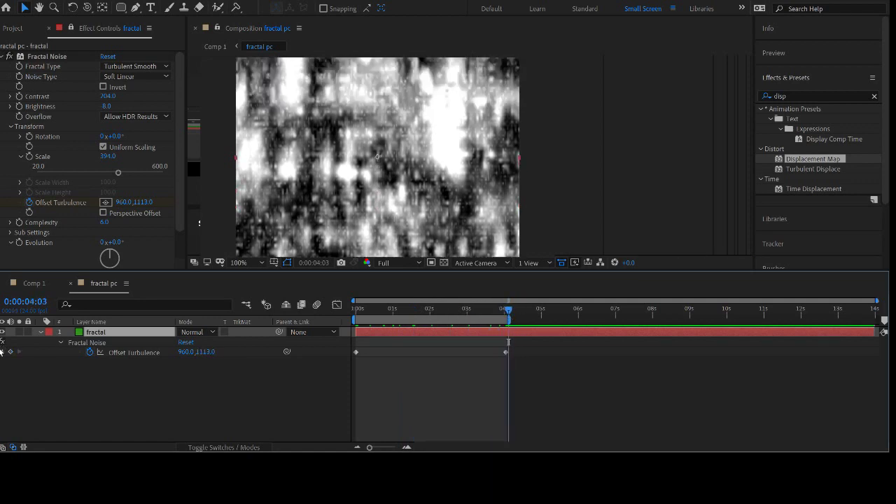
{"action": "key", "text": "j"}
{"action": "left_click", "coordinate": [143, 203]}
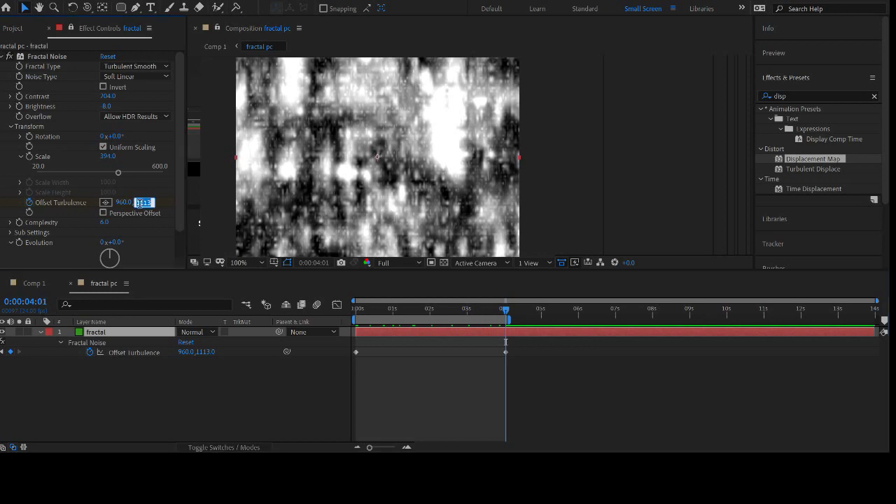
{"action": "type", "text": "-5000"}
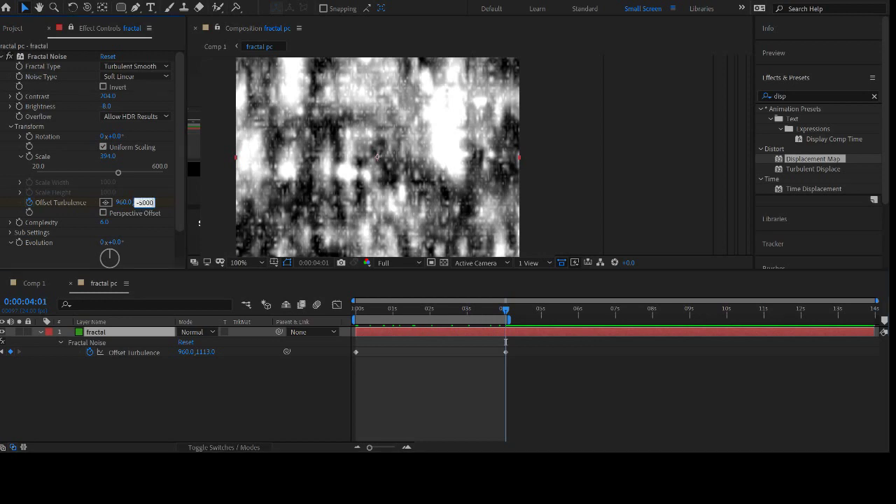
{"action": "key", "text": "Return"}
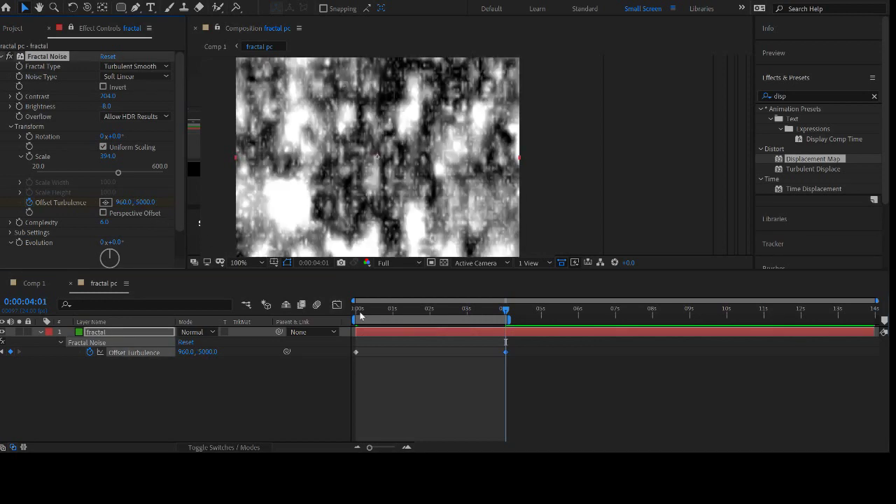
{"action": "left_click_drag", "start_coordinate": [360, 314], "coordinate": [469, 314]}
{"action": "left_click", "coordinate": [46, 283]}
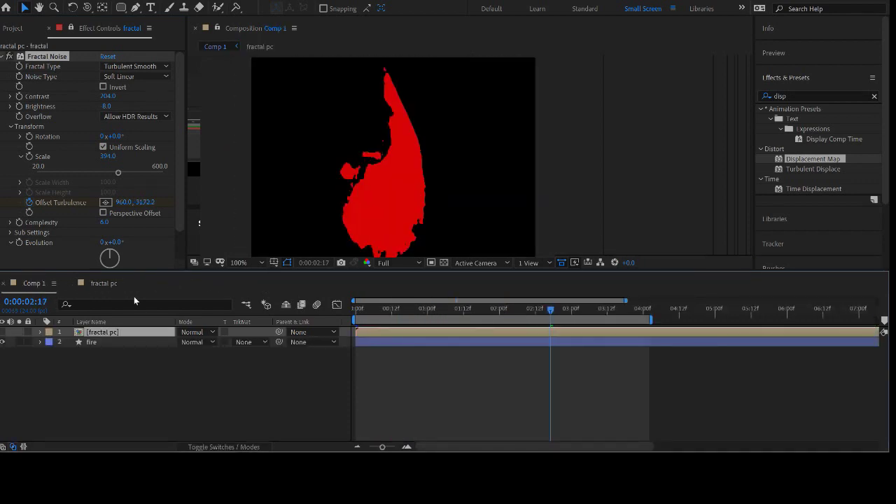
{"action": "left_click", "coordinate": [368, 309]}
{"action": "left_click_drag", "start_coordinate": [368, 306], "coordinate": [599, 326]}
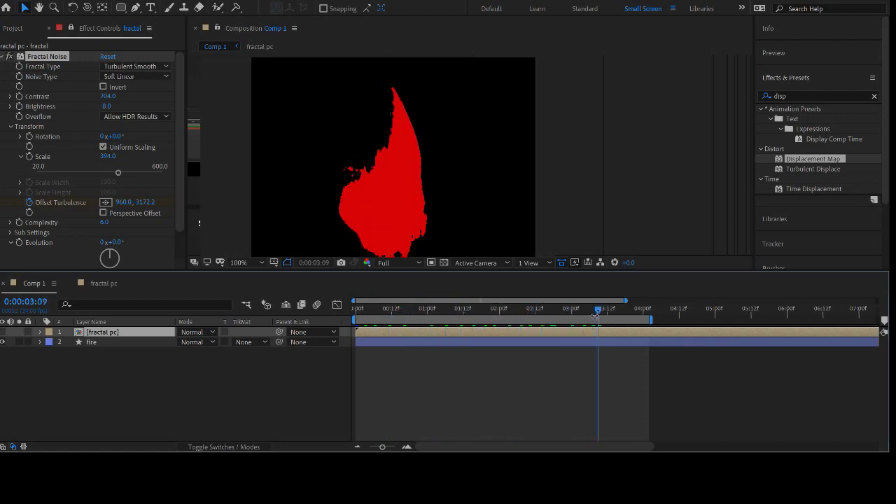
- Try Fractal Noise contrast values of 131 and 254 with brightness -10, and preview the fire animation
{"action": "left_click_drag", "start_coordinate": [105, 96], "coordinate": [100, 99]}
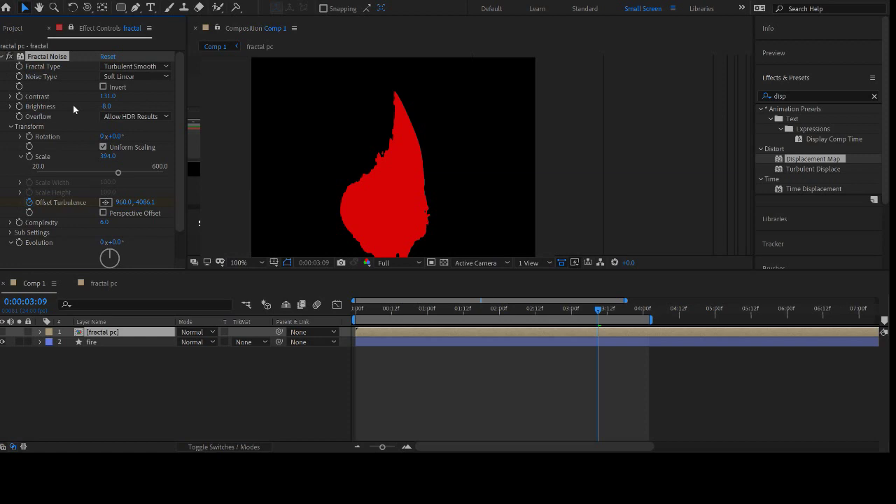
{"action": "mouse_move", "coordinate": [105, 96]}
{"action": "left_mouse_down"}
{"action": "mouse_move", "coordinate": [135, 90]}
{"action": "mouse_move", "coordinate": [99, 110]}
{"action": "mouse_move", "coordinate": [117, 107]}
{"action": "left_mouse_up"}
{"action": "left_click", "coordinate": [367, 308]}
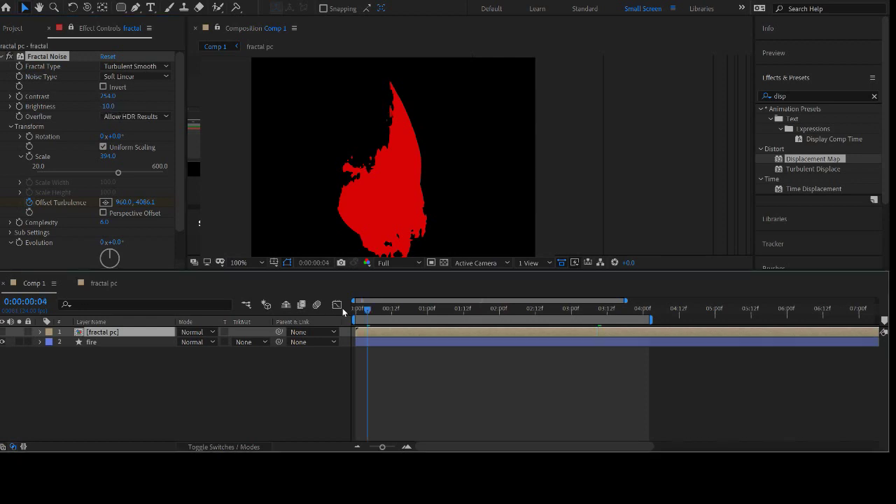
{"action": "key", "text": "space"}
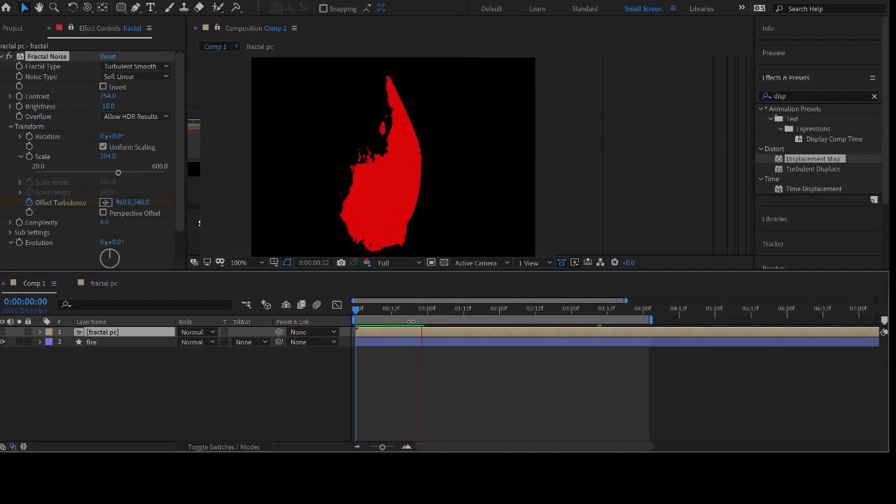
{"action": "key", "text": "space"}
- Lower the Comp 1 preview resolution to Quarter and check the fire animation
{"action": "left_click", "coordinate": [390, 264]}
{"action": "left_click", "coordinate": [392, 326]}
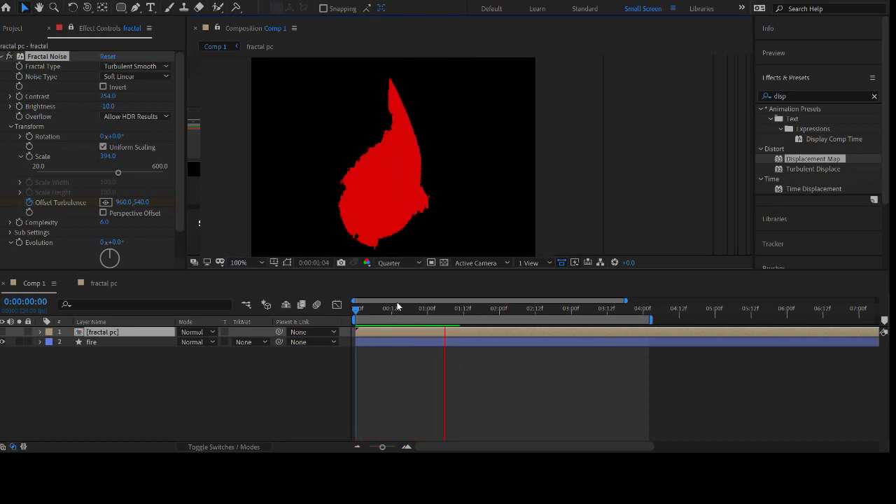
{"action": "left_click", "coordinate": [391, 308]}
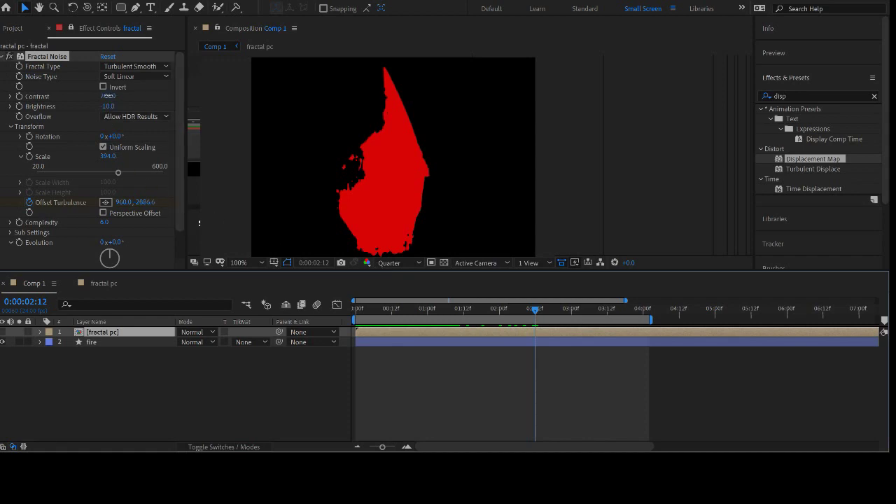
- Set the Fractal Noise contrast to 208 and brightness to -13, and play back the fire animation
{"action": "left_click_drag", "start_coordinate": [108, 96], "coordinate": [176, 98]}
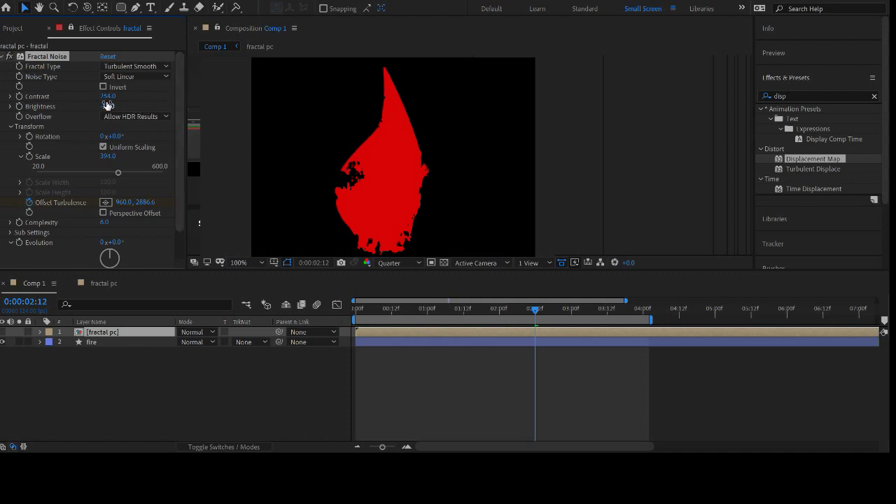
{"action": "mouse_move", "coordinate": [109, 96]}
{"action": "left_mouse_down"}
{"action": "mouse_move", "coordinate": [85, 106]}
{"action": "mouse_move", "coordinate": [108, 109]}
{"action": "mouse_move", "coordinate": [95, 116]}
{"action": "mouse_move", "coordinate": [103, 110]}
{"action": "left_mouse_up"}
{"action": "key", "text": "space"}
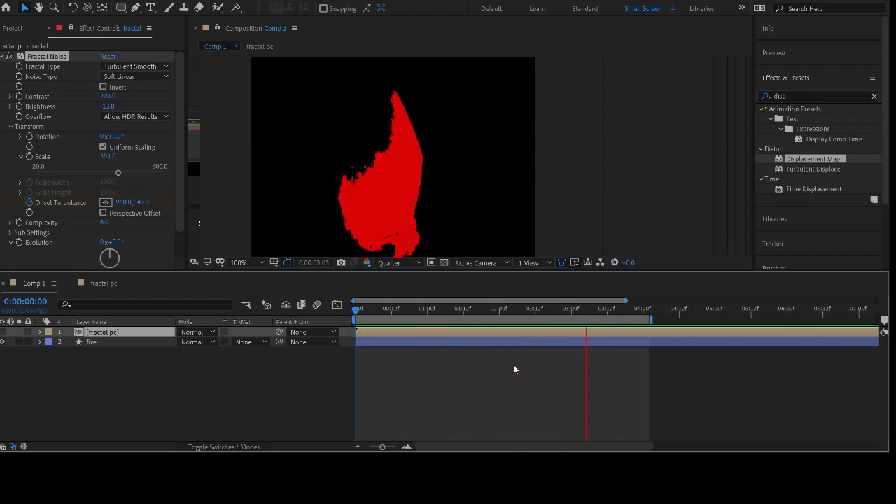
{"action": "key", "text": "space"}
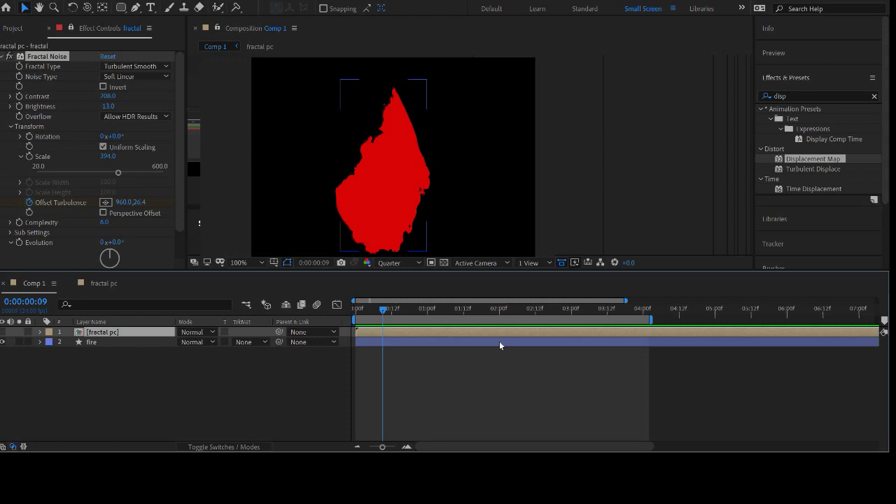
- Move the fire layer's anchor point to the bottom centre of the teardrop shape
{"action": "left_click", "coordinate": [500, 341]}
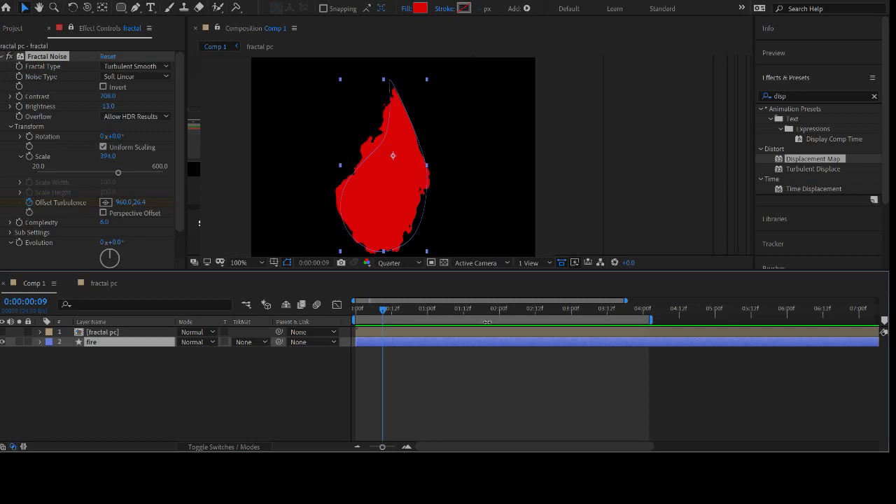
{"action": "left_click", "coordinate": [103, 7]}
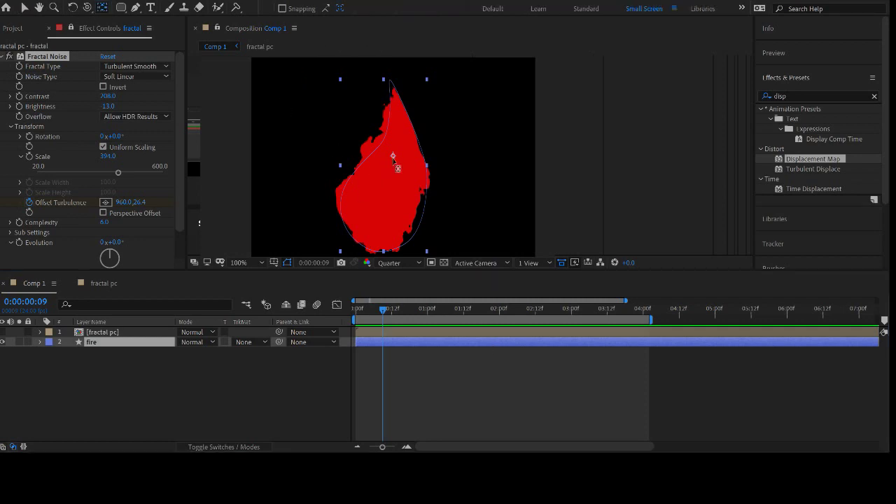
{"action": "left_click_drag", "start_coordinate": [393, 157], "coordinate": [384, 254]}
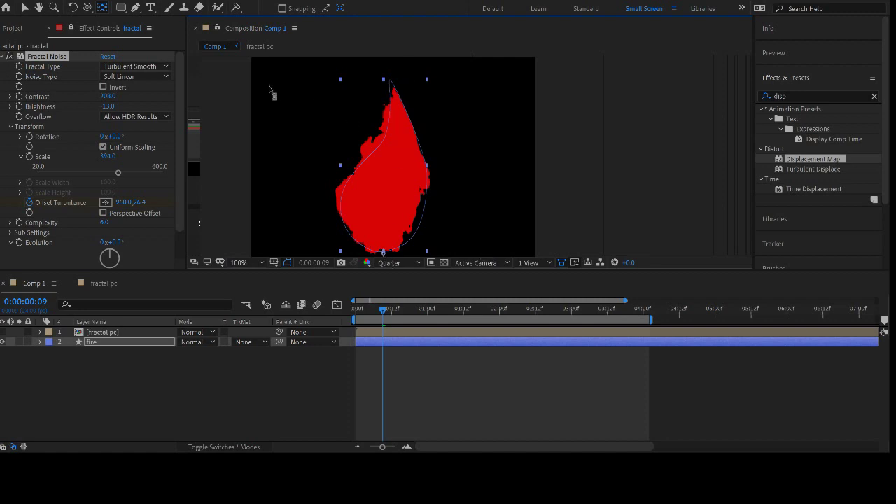
{"action": "left_click", "coordinate": [23, 8]}
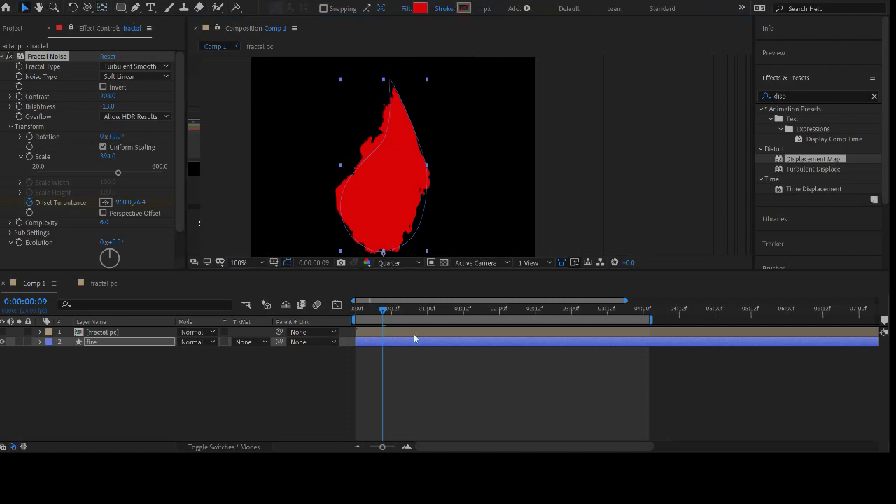
- Duplicate the fire layer and change the duplicate's fill colour to orange
{"action": "left_click", "coordinate": [438, 341]}
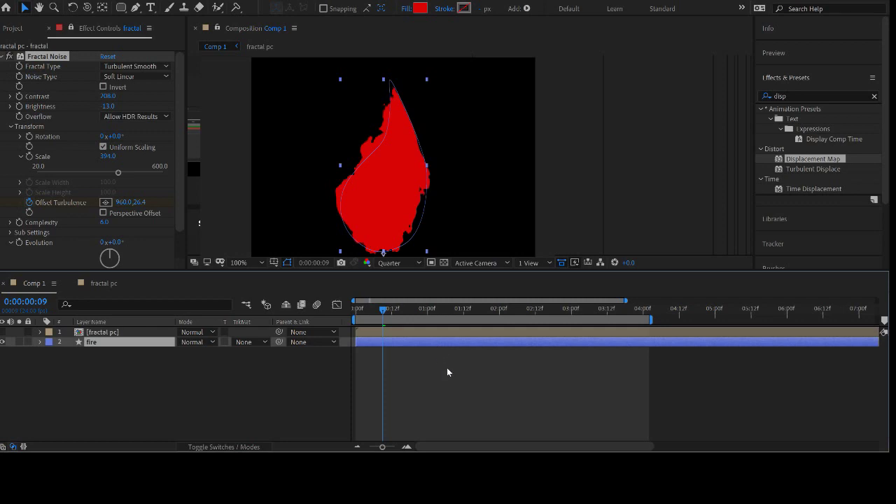
{"action": "key", "text": "ctrl+d"}
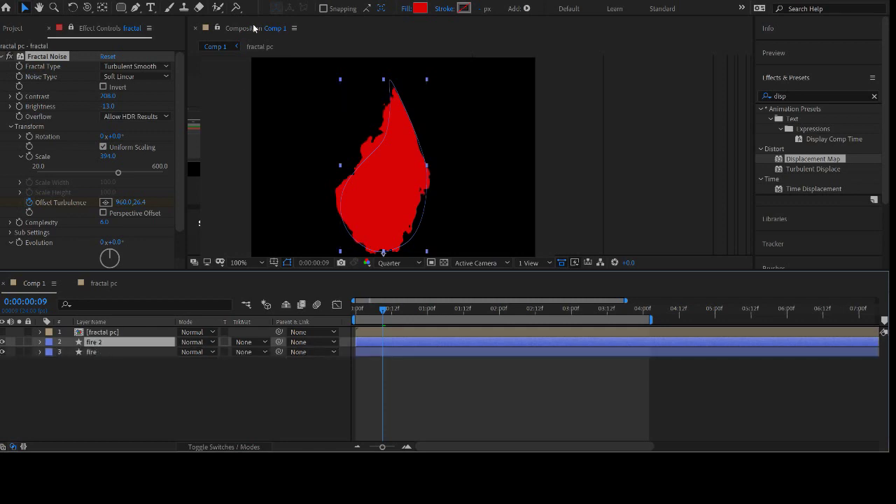
{"action": "left_click", "coordinate": [423, 8]}
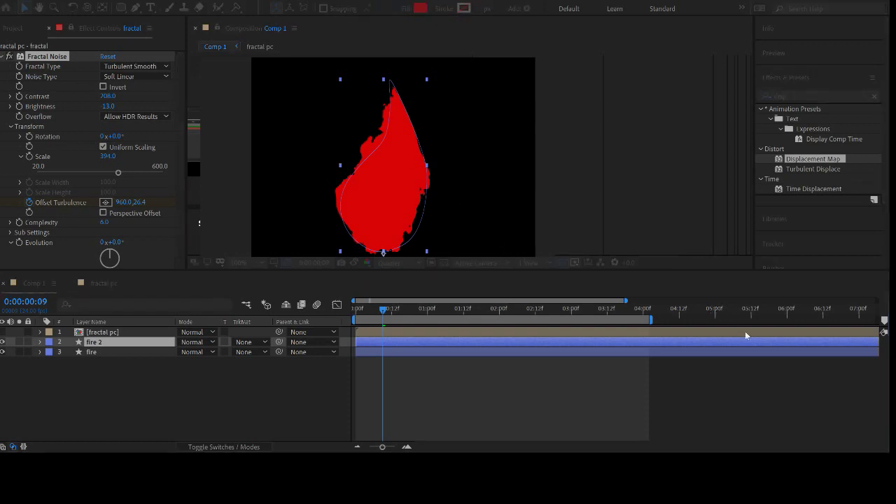
{"action": "left_click_drag", "start_coordinate": [745, 331], "coordinate": [736, 355]}
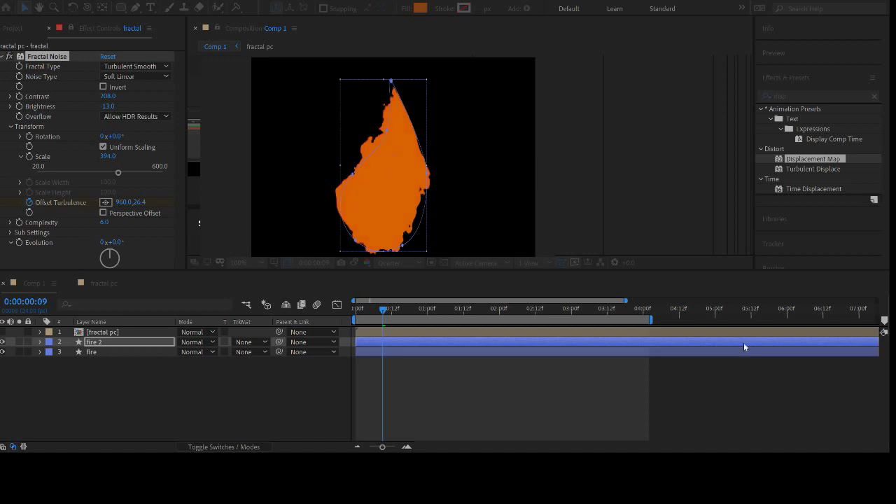
{"action": "left_click", "coordinate": [840, 203]}
- Scale the orange fire 2 layer down to 87% and keep it selected
{"action": "key", "text": "s"}
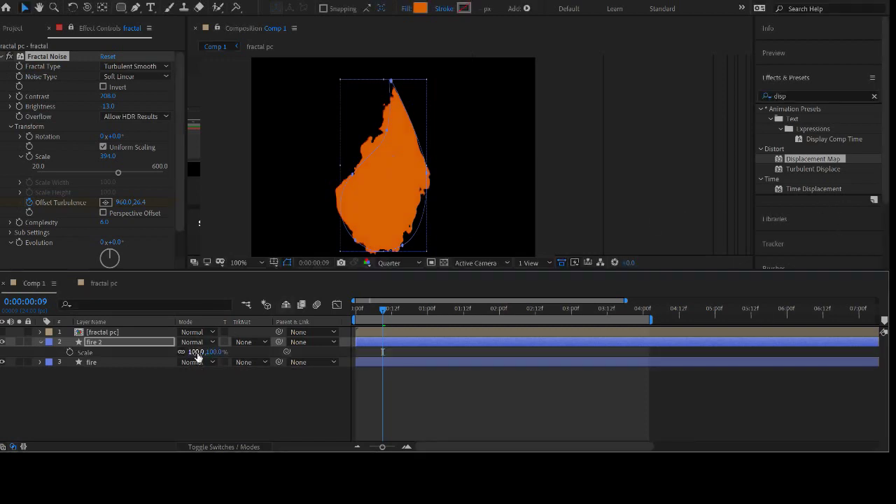
{"action": "left_click_drag", "start_coordinate": [194, 352], "coordinate": [187, 352]}
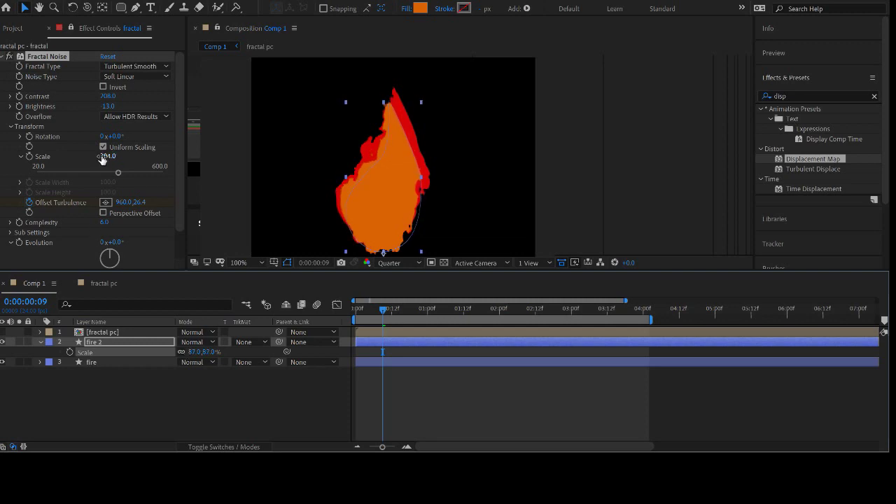
{"action": "left_click", "coordinate": [102, 343]}
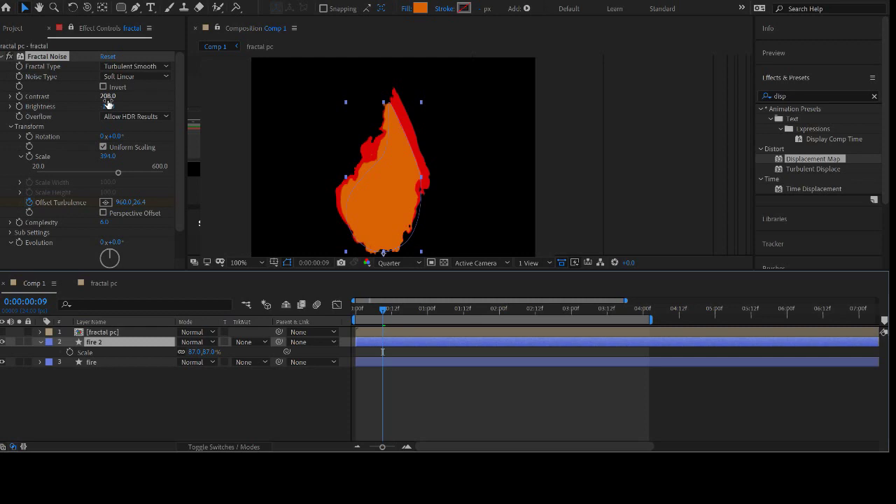
- Set the Fractal Noise contrast to 230 and brightness to -2, and check the flame at frame 21
{"action": "left_click_drag", "start_coordinate": [109, 97], "coordinate": [115, 108]}
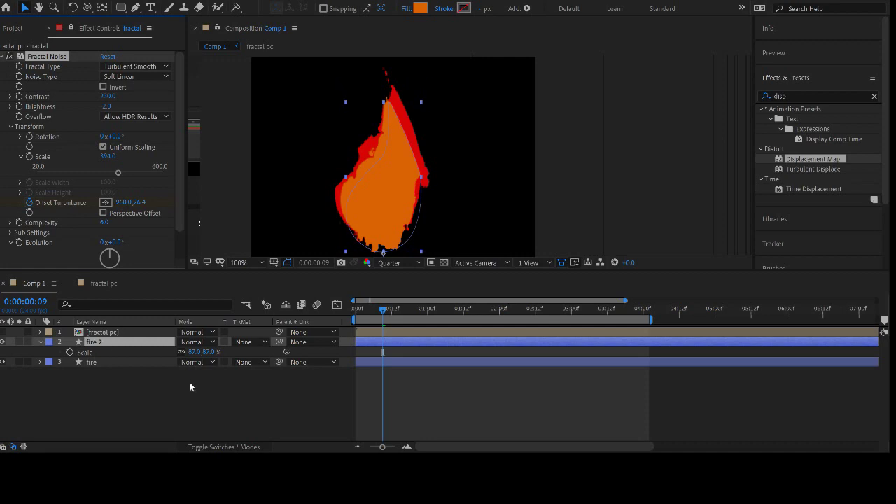
{"action": "left_click_drag", "start_coordinate": [384, 316], "coordinate": [419, 315]}
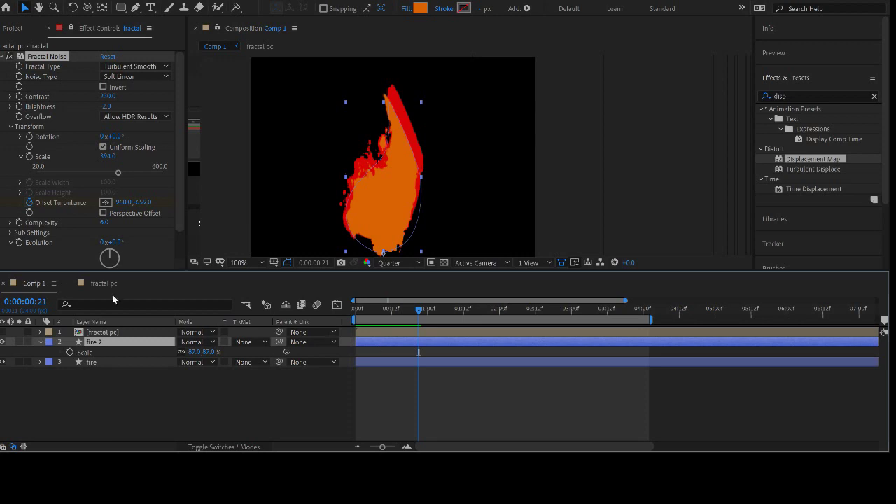
- Unlock the effect settings from the fractal layer and show the Displacement Map settings of the fire 2 layer in Comp 1
{"action": "left_click", "coordinate": [105, 284]}
{"action": "left_click", "coordinate": [72, 28]}
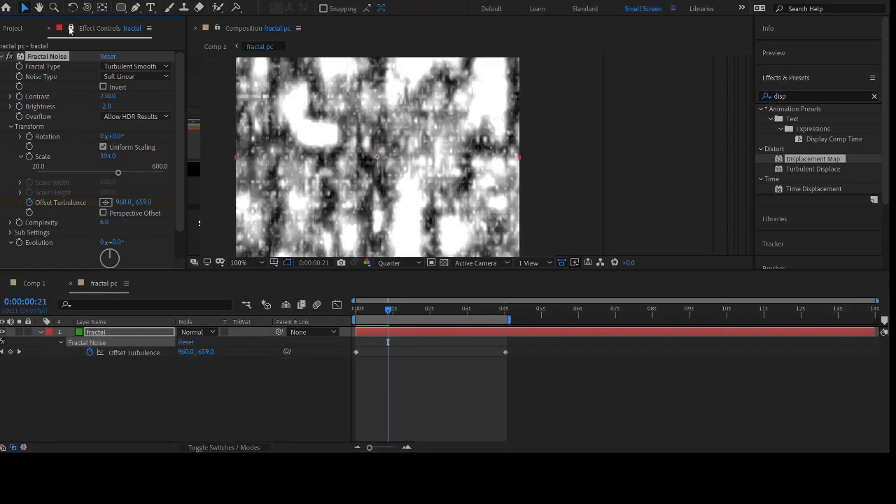
{"action": "left_click", "coordinate": [17, 30]}
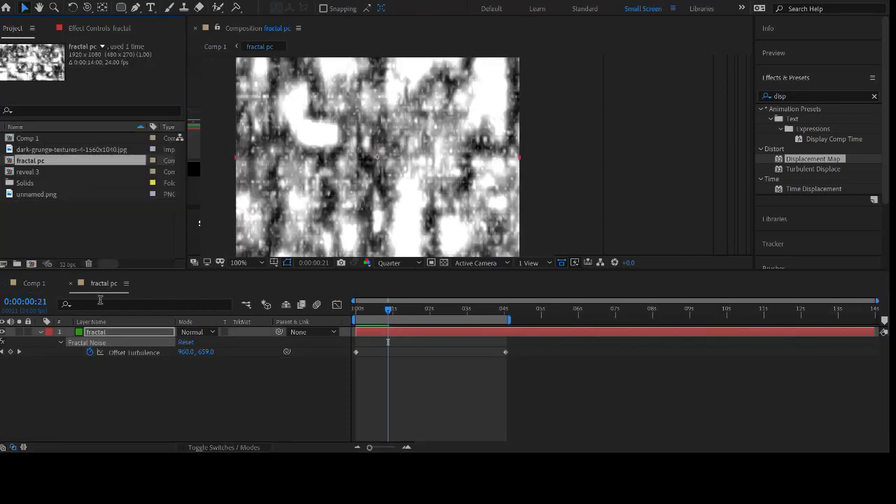
{"action": "left_click", "coordinate": [34, 283]}
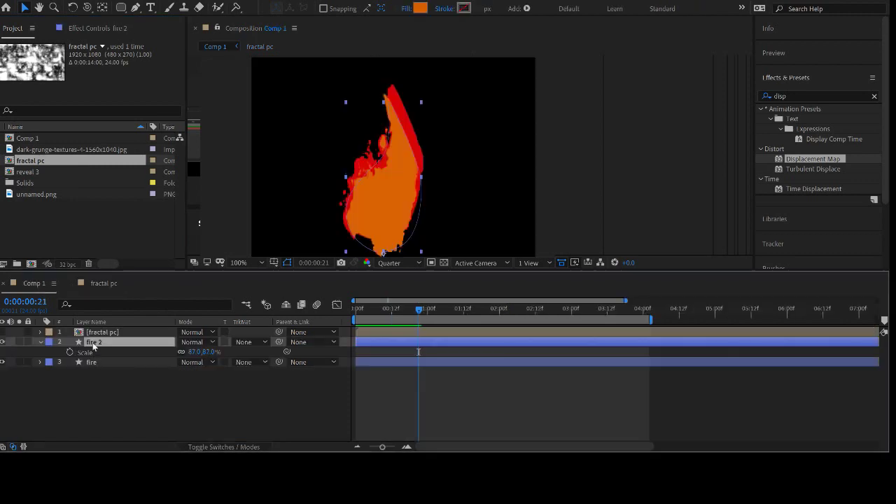
{"action": "left_click", "coordinate": [99, 28]}
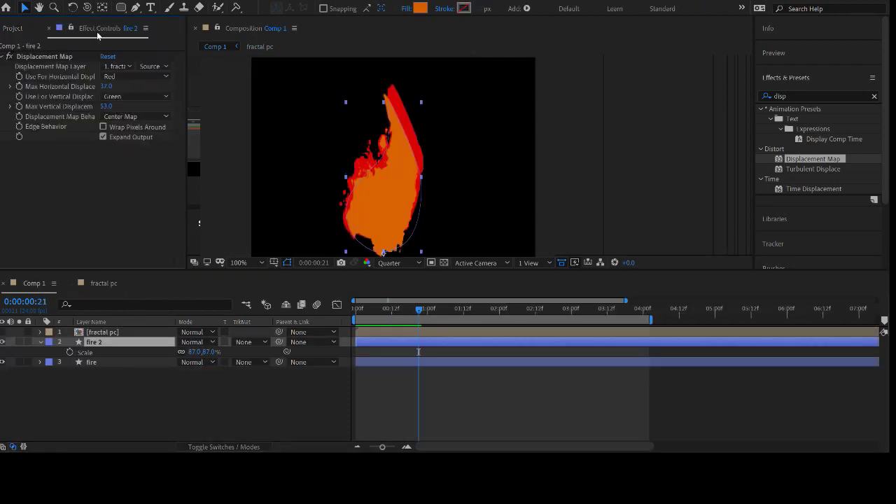
- Set the fire 2 layer's Max Horizontal Displacement to -21 and compare its motion with the red fire layer
{"action": "left_click", "coordinate": [93, 87]}
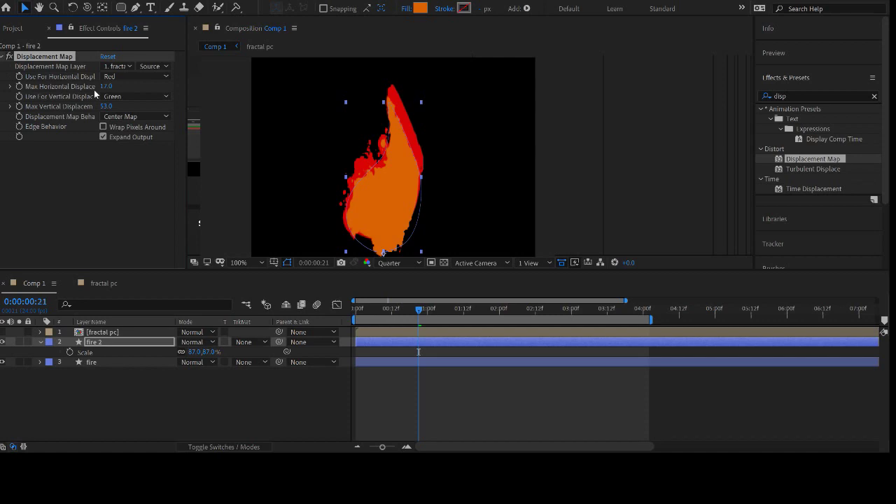
{"action": "left_click_drag", "start_coordinate": [101, 86], "coordinate": [82, 87]}
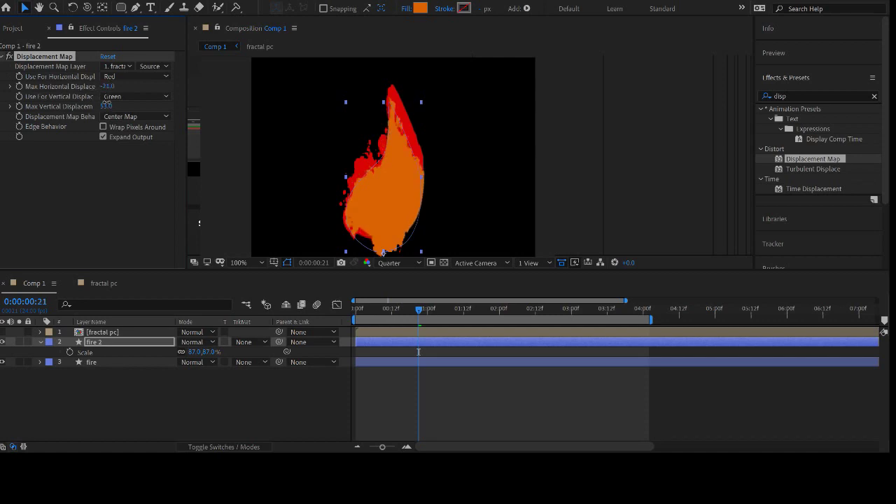
{"action": "left_click", "coordinate": [106, 107]}
{"action": "left_click", "coordinate": [381, 362]}
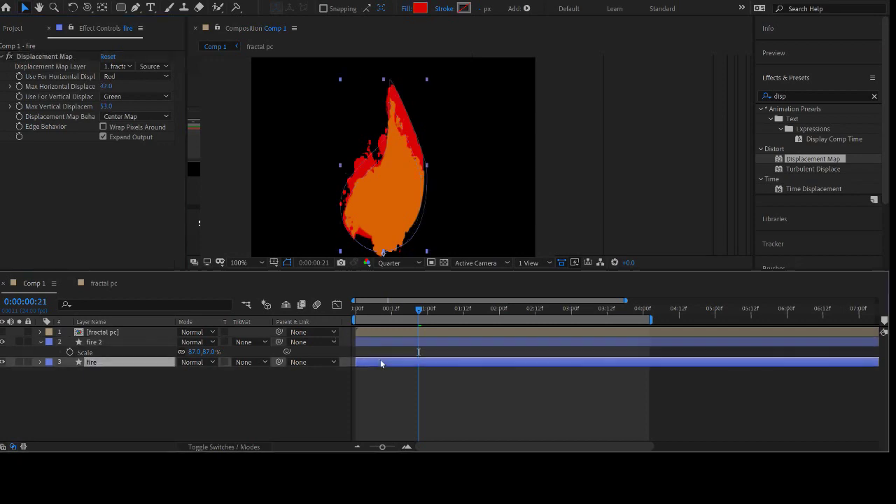
{"action": "left_click", "coordinate": [398, 342]}
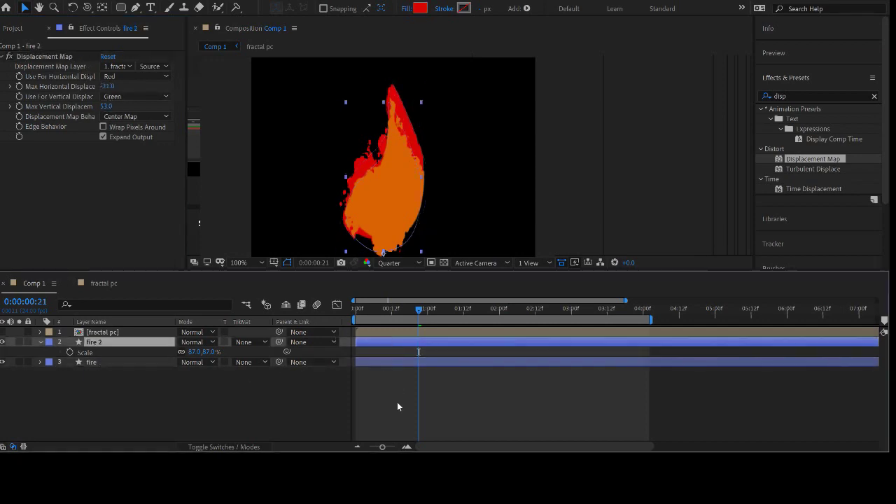
{"action": "mouse_move", "coordinate": [417, 311]}
{"action": "left_mouse_down"}
{"action": "mouse_move", "coordinate": [366, 318]}
{"action": "mouse_move", "coordinate": [413, 323]}
{"action": "left_mouse_up"}
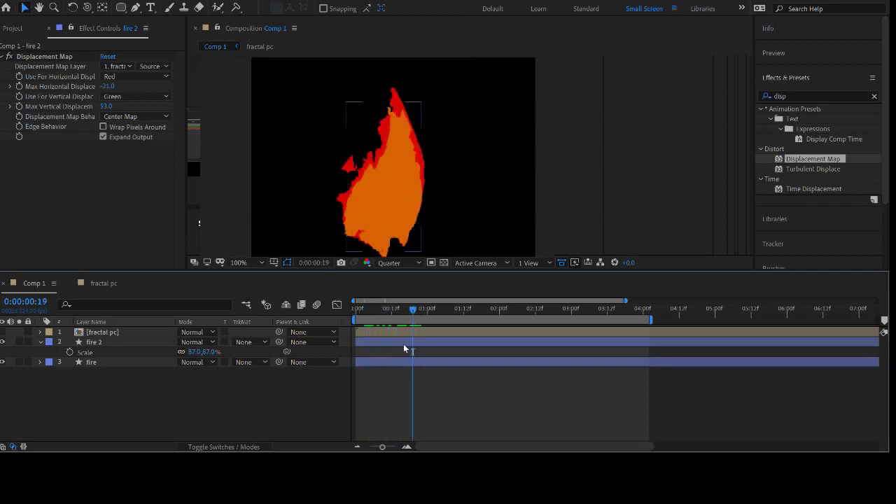
- Duplicate the fire 2 layer and change the duplicate's fill colour to yellow
{"action": "left_click", "coordinate": [404, 343]}
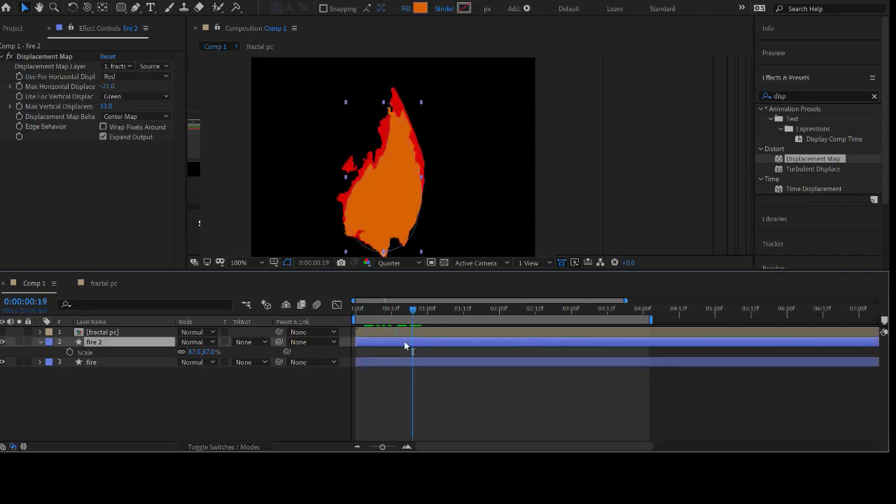
{"action": "key", "text": "ctrl+d"}
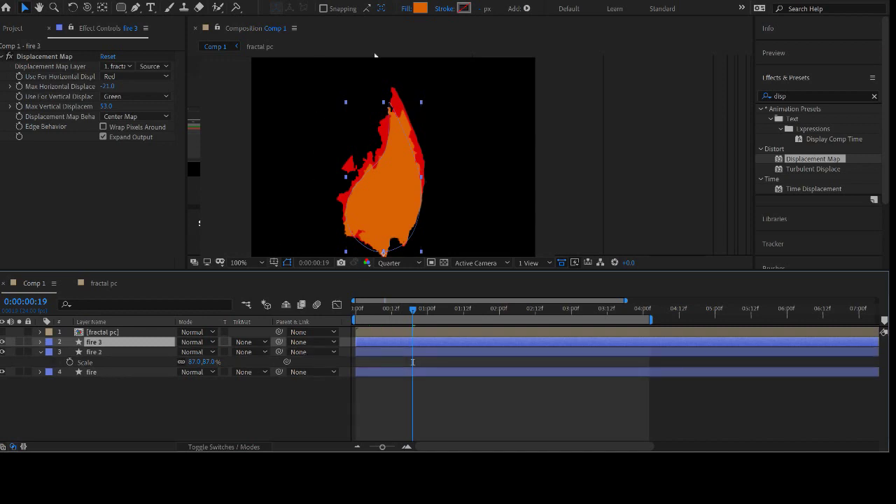
{"action": "left_click", "coordinate": [418, 7]}
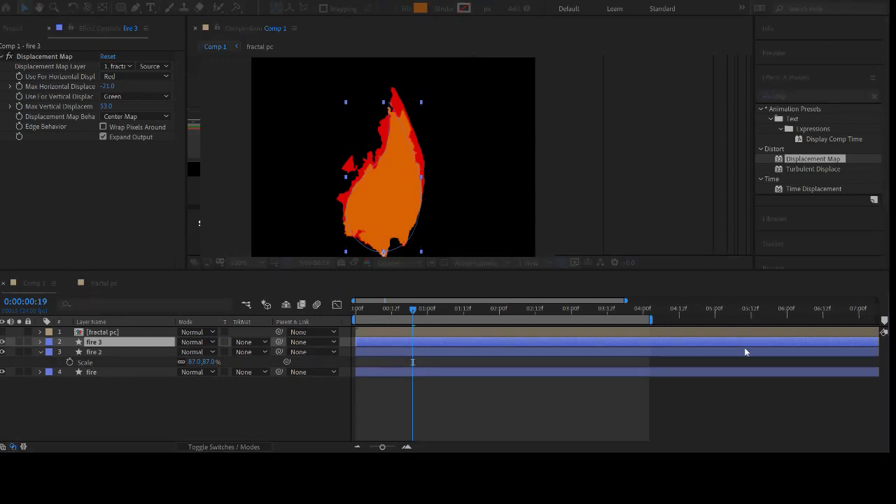
{"action": "left_click_drag", "start_coordinate": [745, 348], "coordinate": [745, 343]}
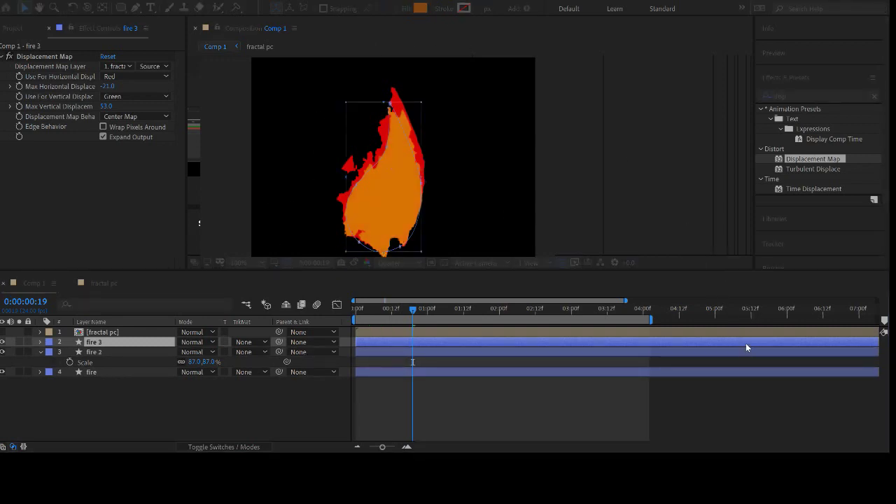
{"action": "left_click", "coordinate": [836, 216]}
- Scale the yellow fire 3 layer down to 72% and scrub through the flame animation up to 4 seconds
{"action": "key", "text": "s"}
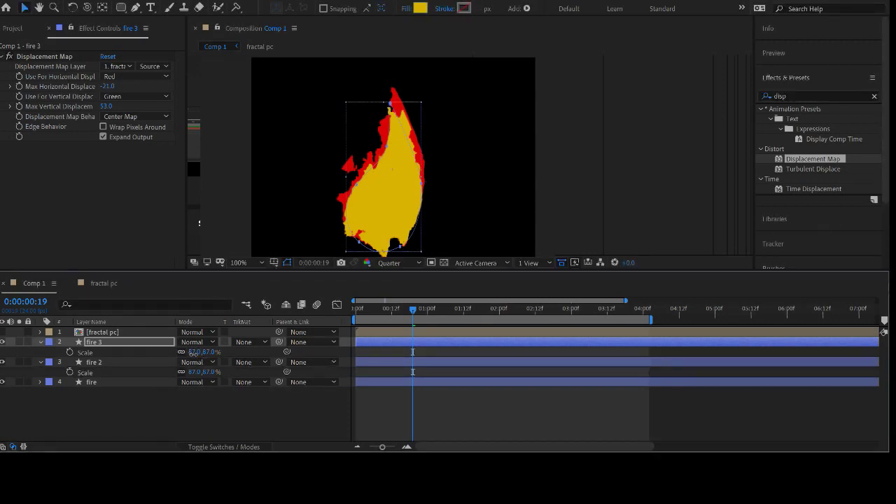
{"action": "left_click_drag", "start_coordinate": [196, 352], "coordinate": [184, 353]}
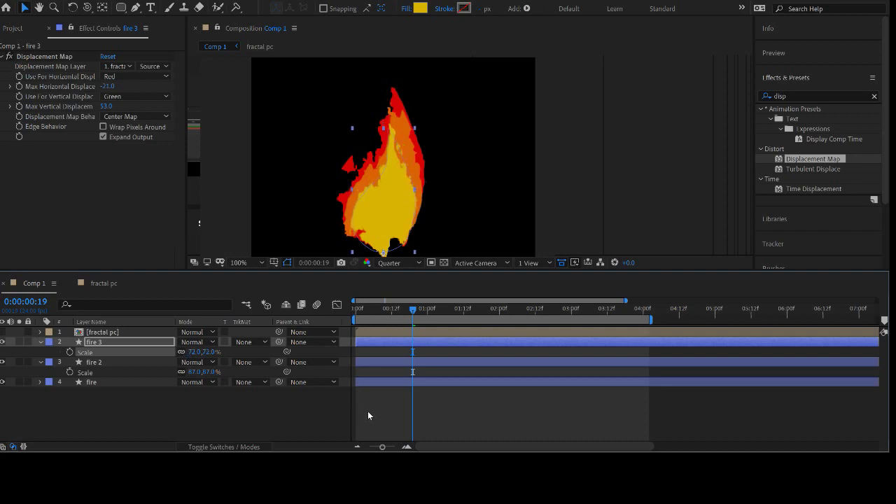
{"action": "left_click", "coordinate": [388, 417]}
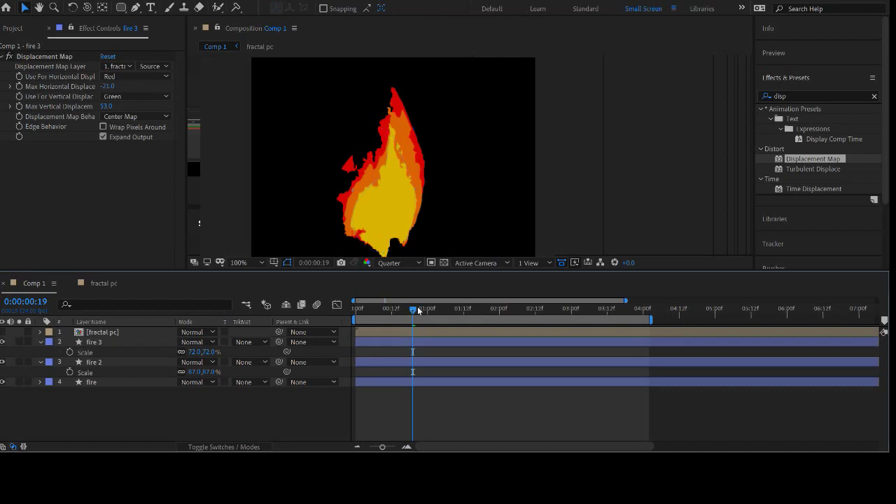
{"action": "left_click_drag", "start_coordinate": [406, 316], "coordinate": [643, 319]}
- Collapse the layer properties and add an adjustment layer directly below the fractal pc layer
{"action": "key", "text": "u"}
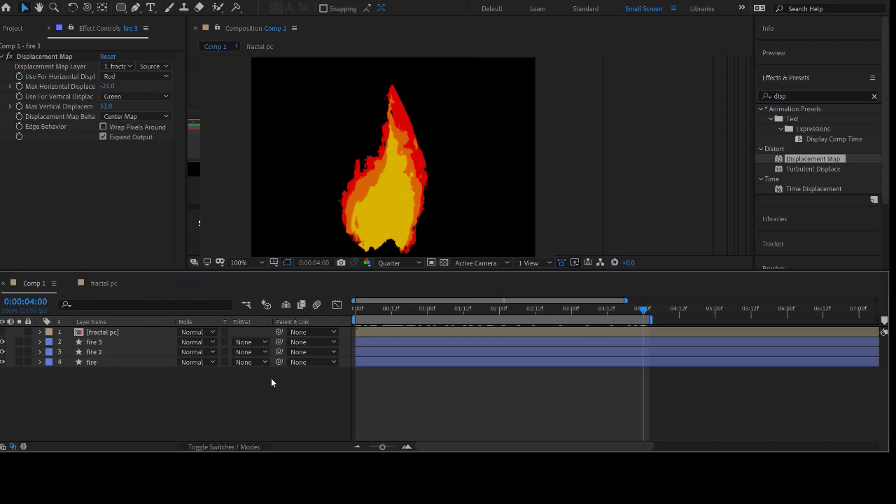
{"action": "key", "text": "ctrl+alt+y"}
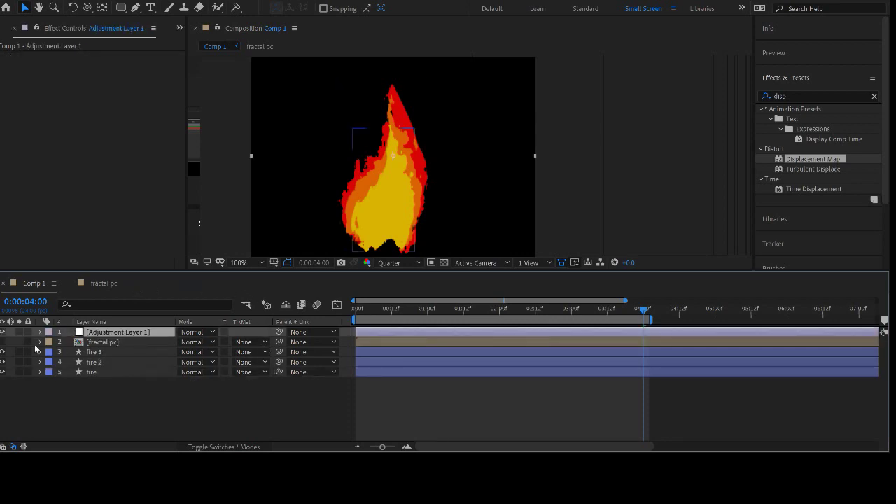
{"action": "left_click_drag", "start_coordinate": [101, 335], "coordinate": [102, 347]}
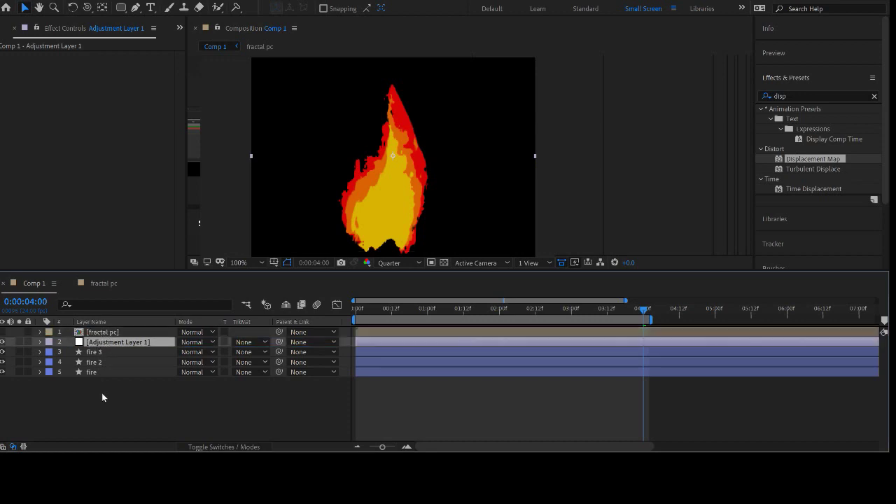
- Find the Glow effect and apply it to the adjustment layer
{"action": "left_click", "coordinate": [803, 95]}
{"action": "type", "text": "glow"}
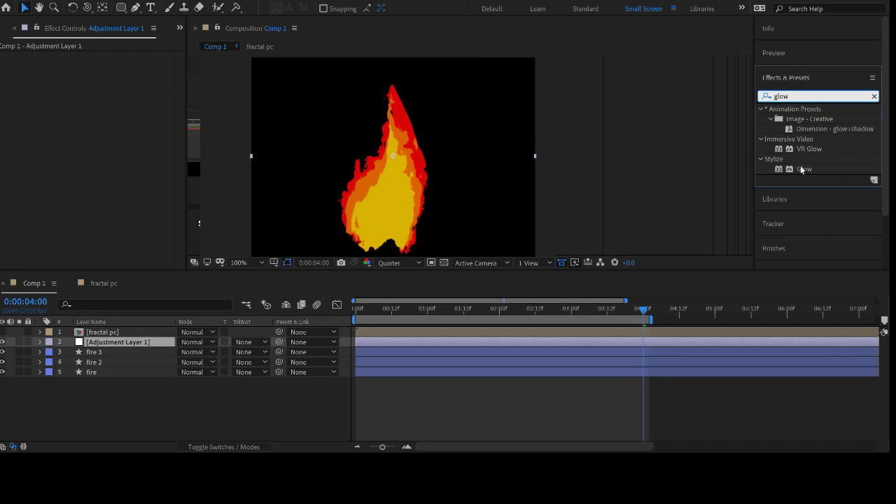
{"action": "left_click_drag", "start_coordinate": [802, 169], "coordinate": [586, 344]}
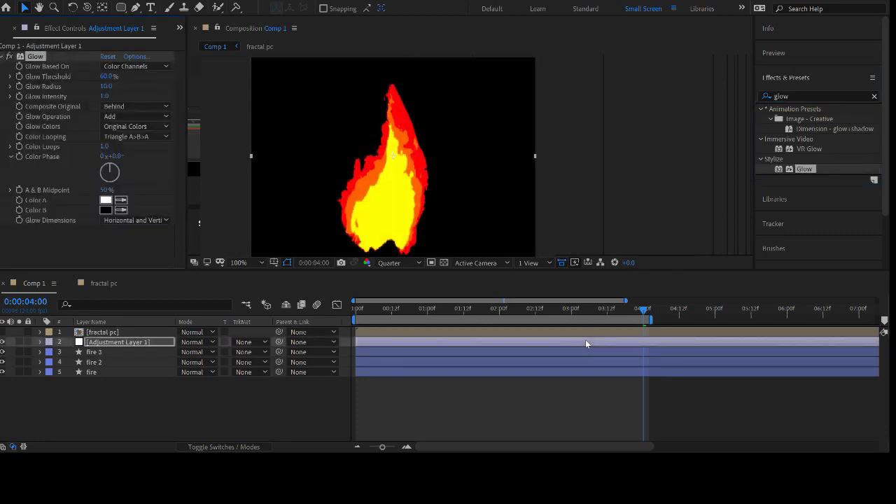
- Cycle the project colour depth through 8 and 16 bits per channel and back to 32
{"action": "left_click", "coordinate": [210, 46]}
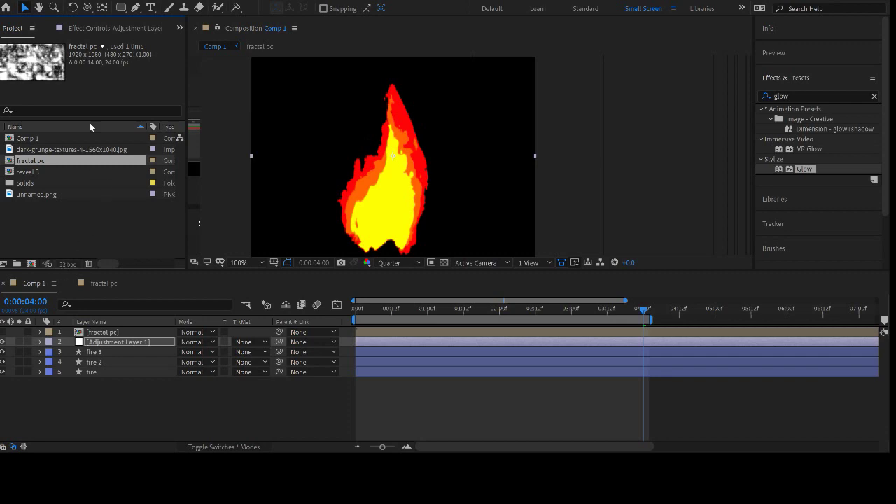
{"action": "left_click", "coordinate": [67, 264], "text": "alt"}
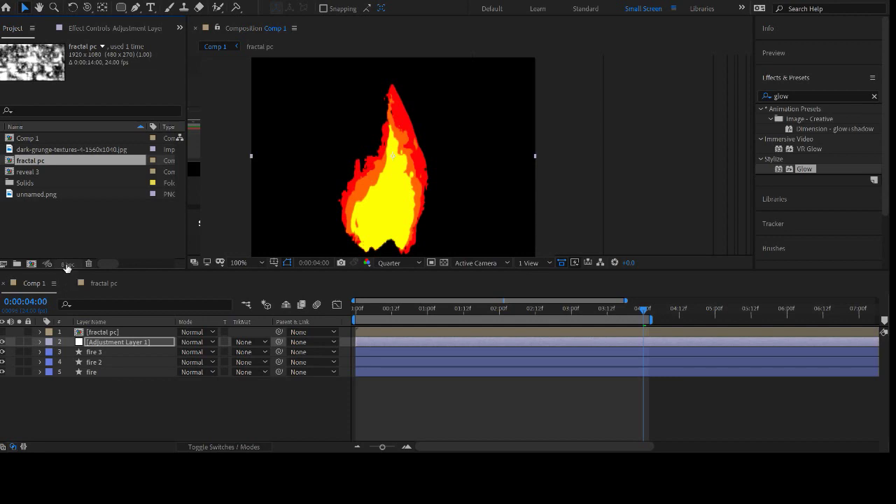
{"action": "left_click", "coordinate": [66, 264], "text": "alt"}
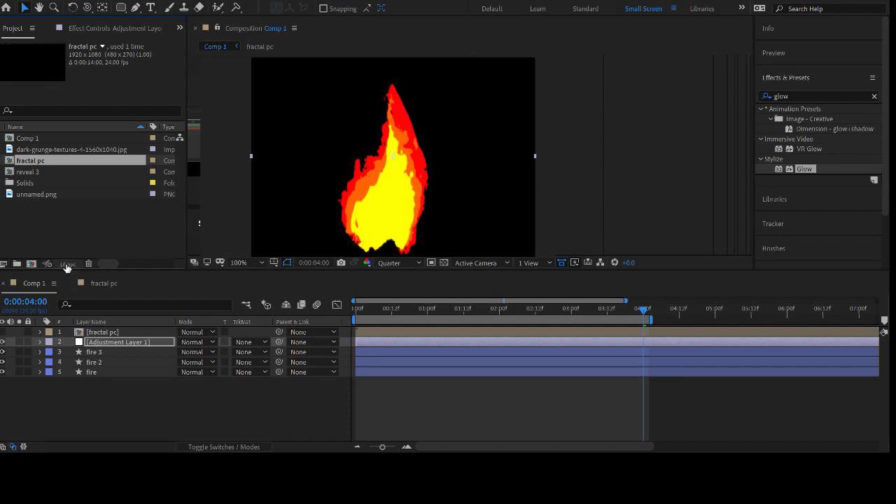
{"action": "left_click", "coordinate": [67, 266], "text": "alt"}
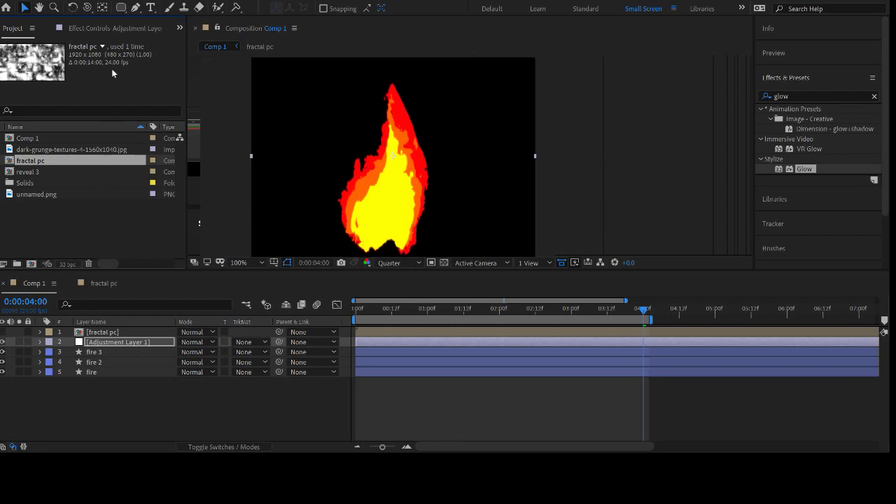
- Set the adjustment layer's Glow Threshold to 68.6% and Glow Radius to 161
{"action": "left_click", "coordinate": [127, 29]}
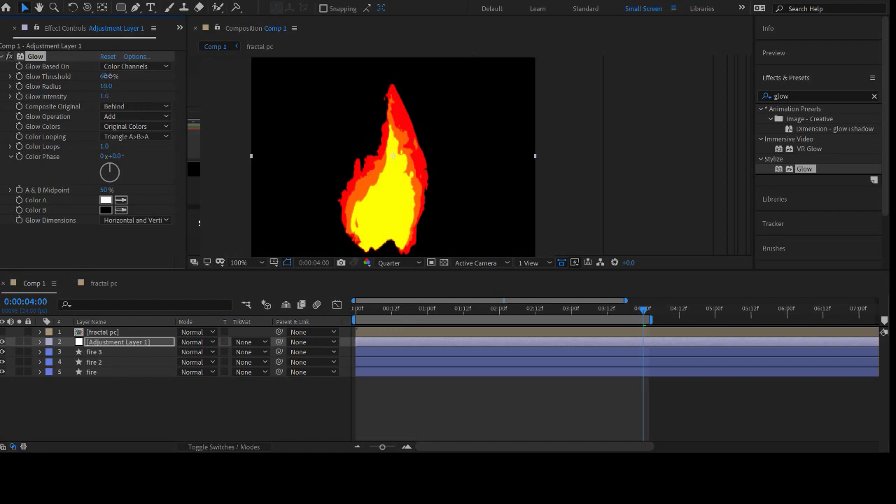
{"action": "mouse_move", "coordinate": [107, 76]}
{"action": "left_mouse_down"}
{"action": "mouse_move", "coordinate": [28, 125]}
{"action": "mouse_move", "coordinate": [181, 70]}
{"action": "mouse_move", "coordinate": [113, 85]}
{"action": "left_mouse_up"}
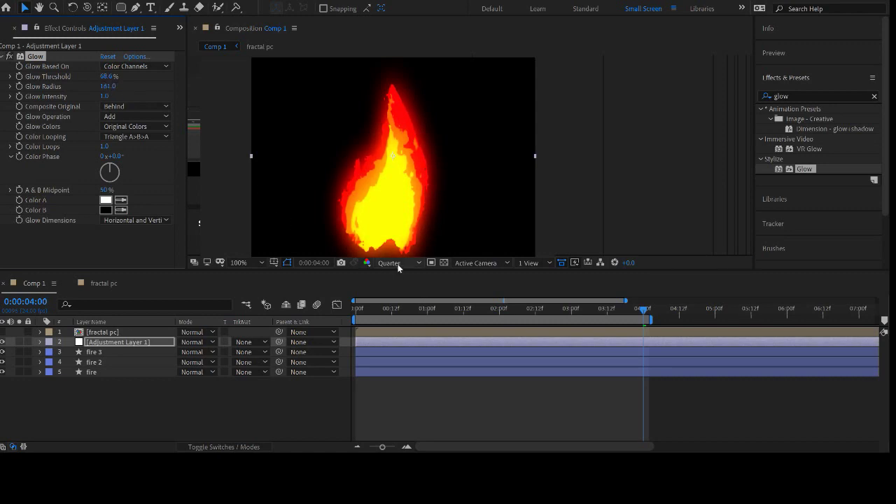
- Set the composition preview resolution to Full and play the glowing flame animation from the start
{"action": "left_click", "coordinate": [397, 288]}
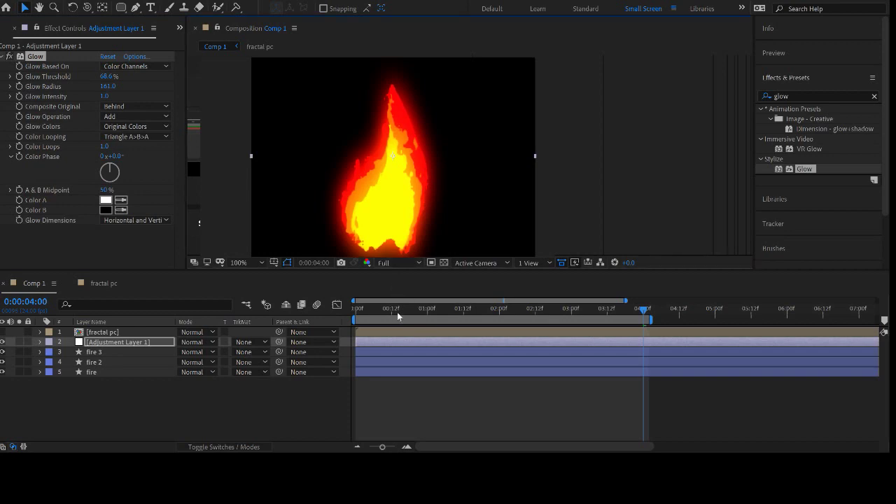
{"action": "left_click_drag", "start_coordinate": [397, 311], "coordinate": [334, 311]}
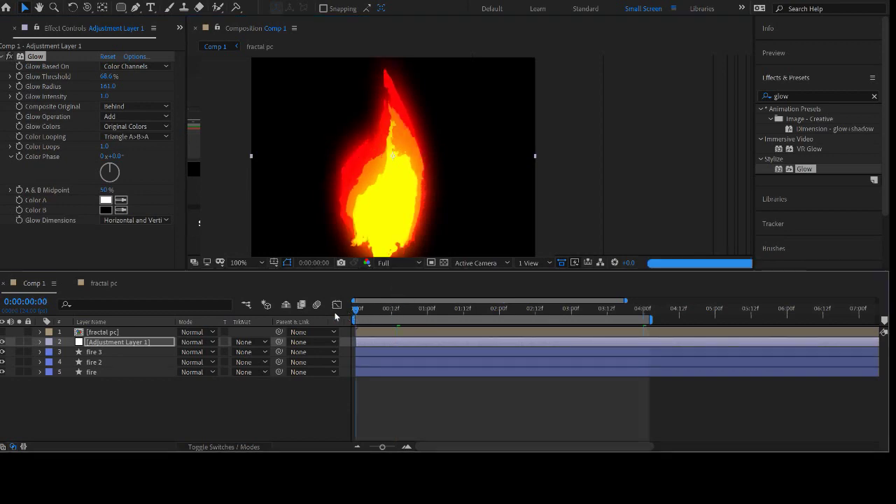
{"action": "left_click", "coordinate": [500, 383]}
{"action": "key", "text": "space"}
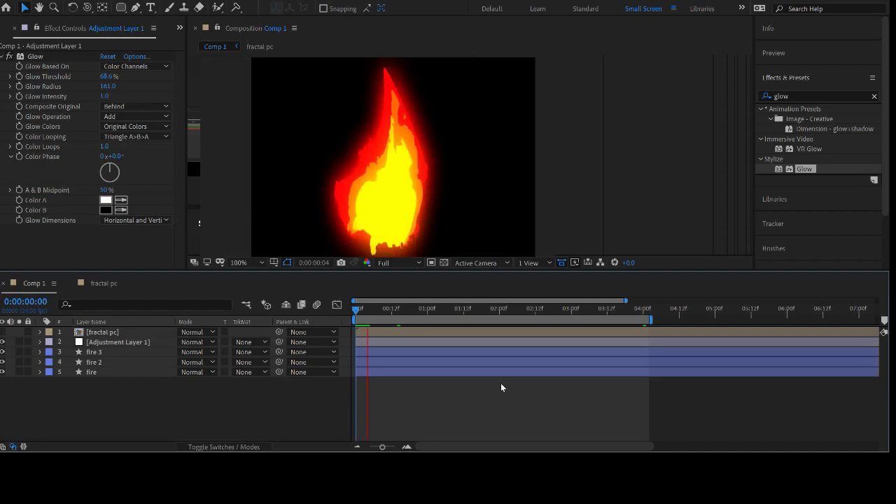